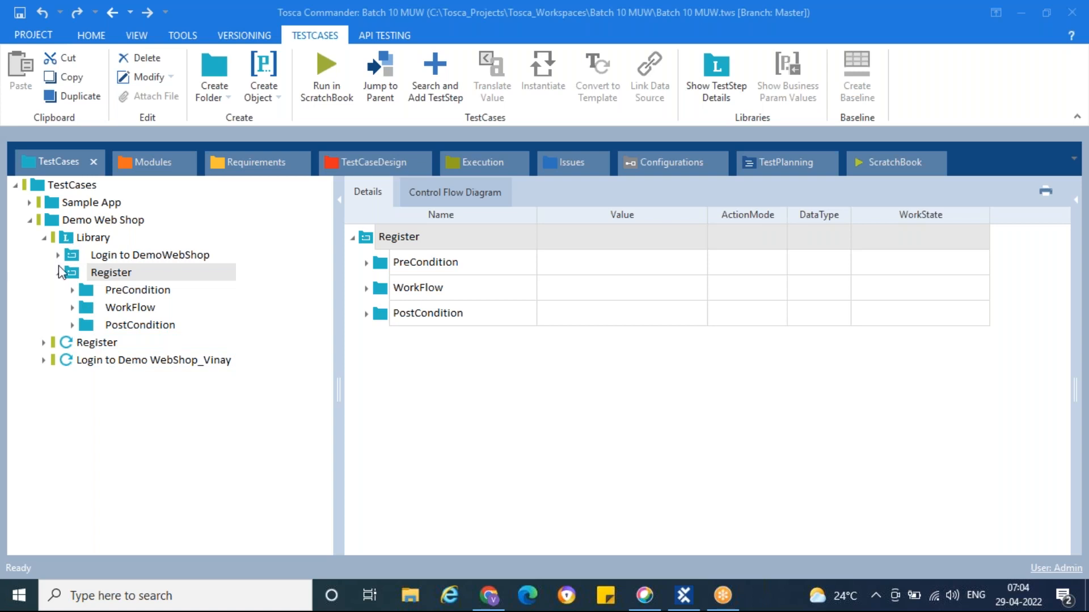
Expand the Register test case and its Register_Reference to show their contents
left_click(58, 273)
left_click(58, 273)
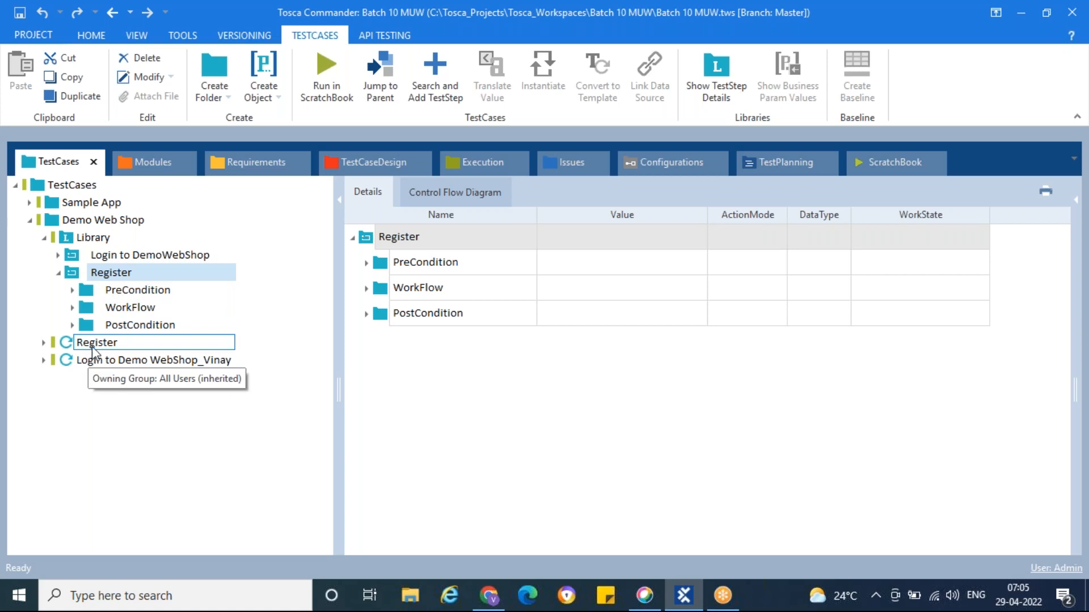
left_click(98, 344)
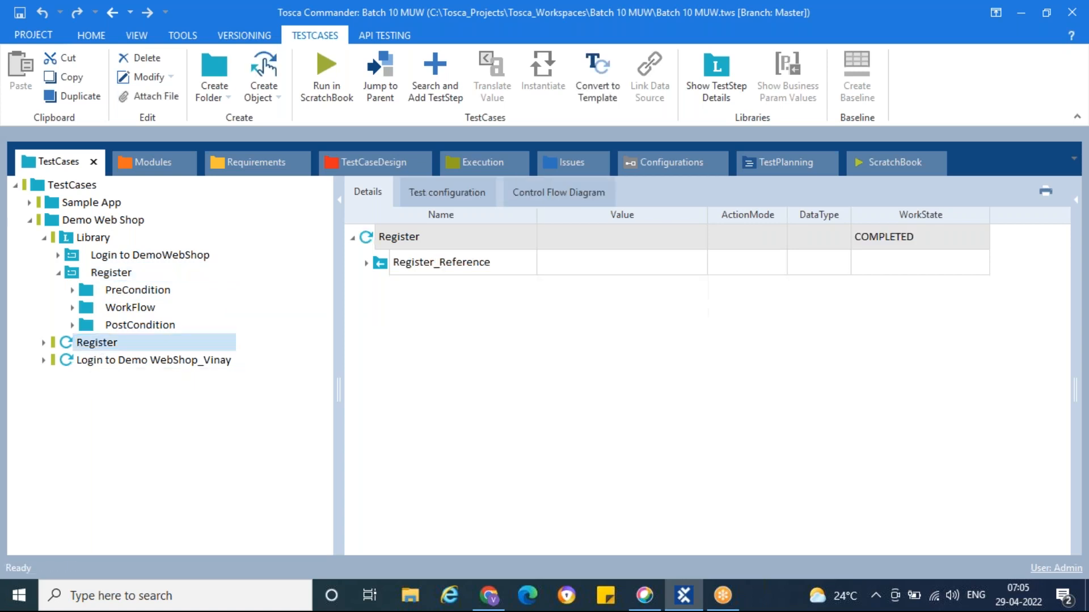
left_click(44, 344)
left_click(58, 360)
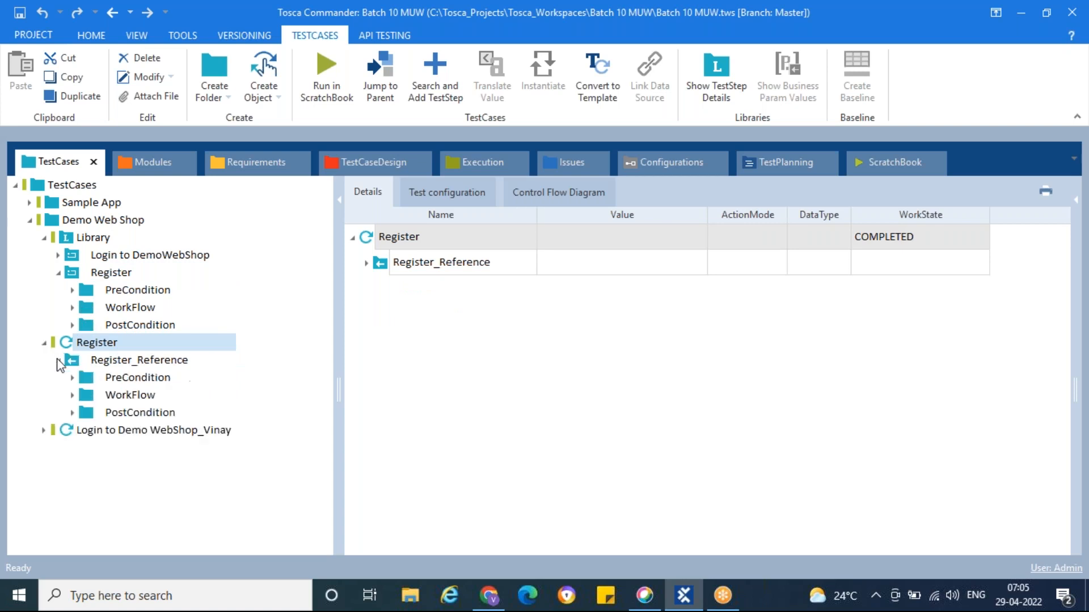
Rename the Register test case by appending an underscore and the tester's first name
left_click(84, 348)
left_click(122, 343)
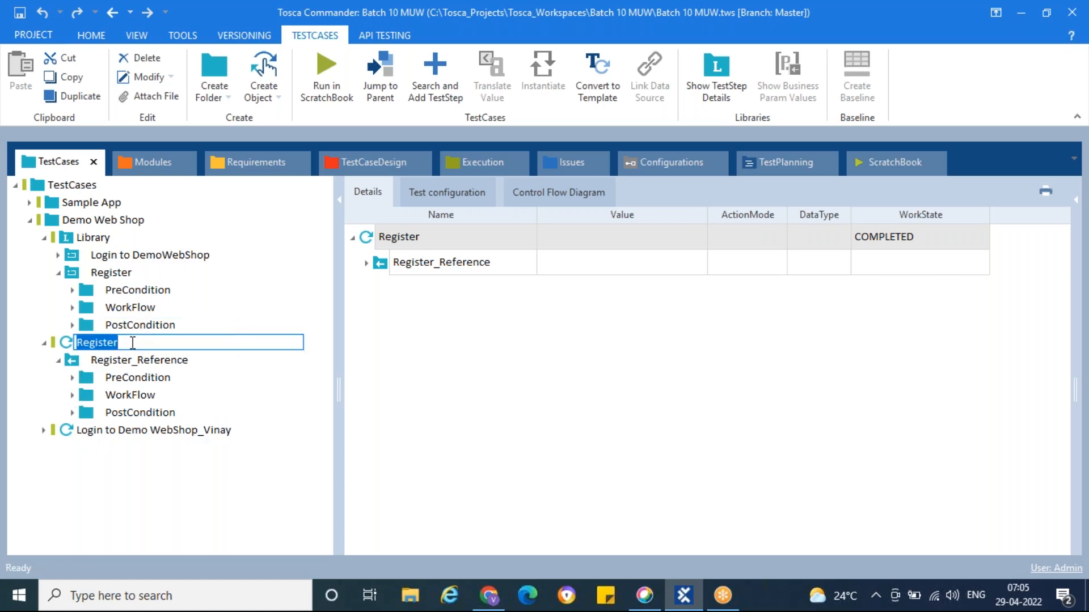
left_click(133, 342)
type("_Vinay")
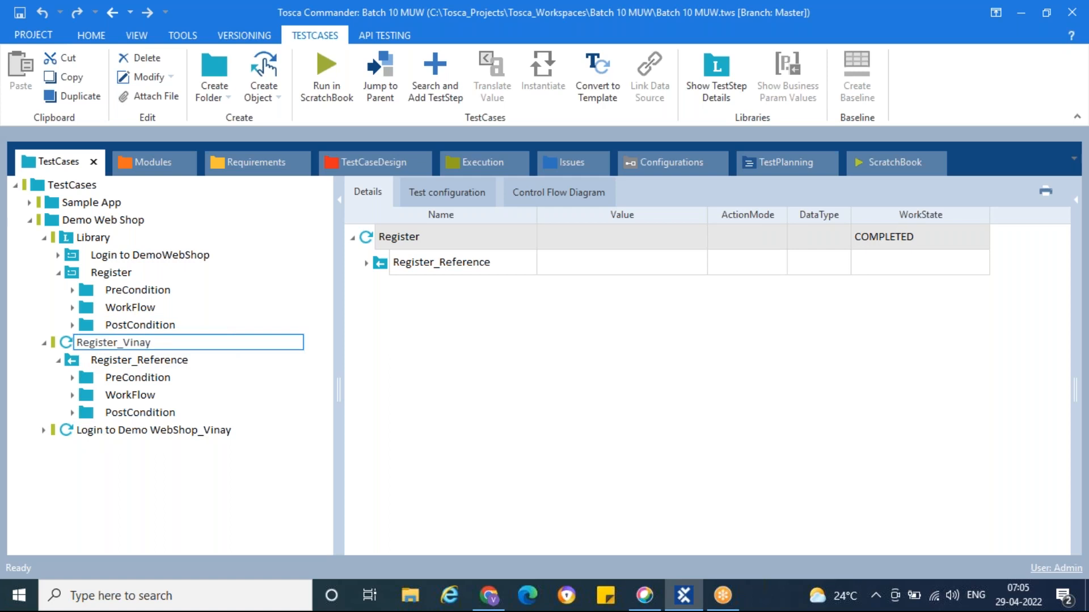
key("Return")
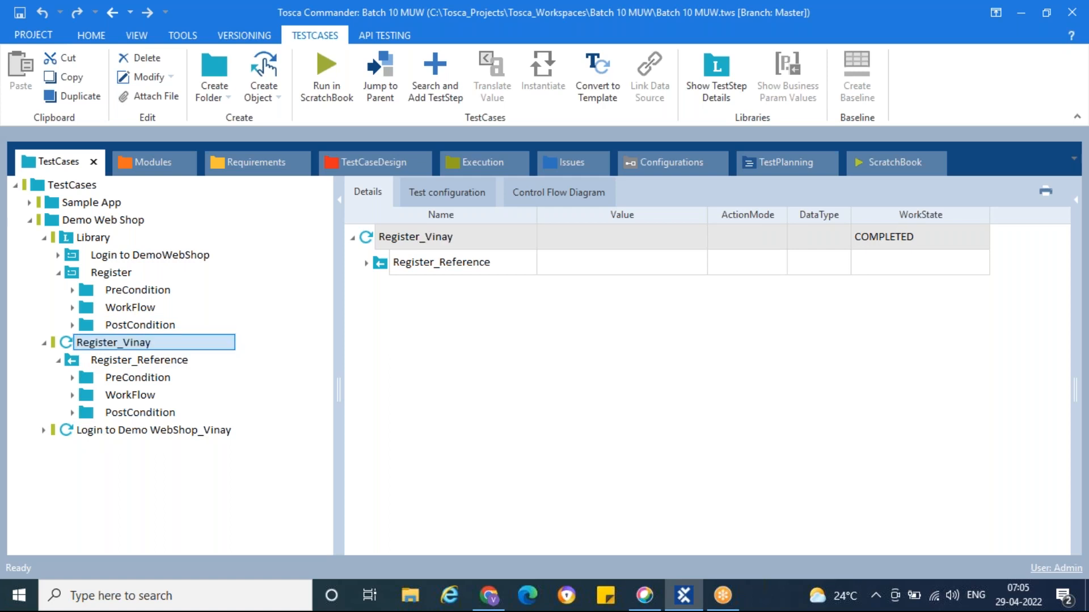
Expand Register_Reference's PreCondition launch and verification steps and the WorkFlow registration steps
left_click(73, 363)
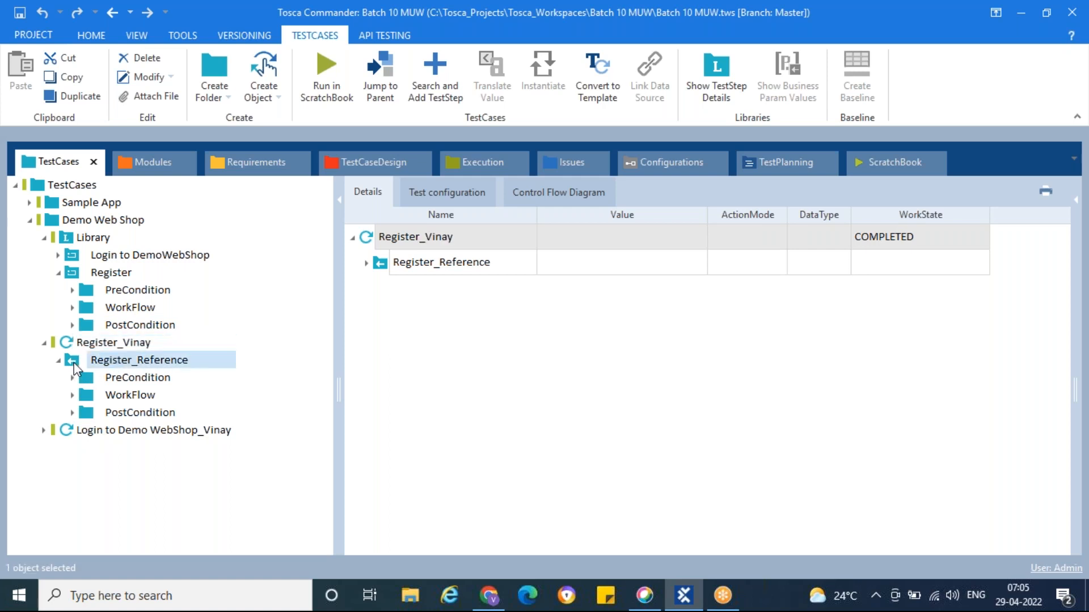
left_click(367, 264)
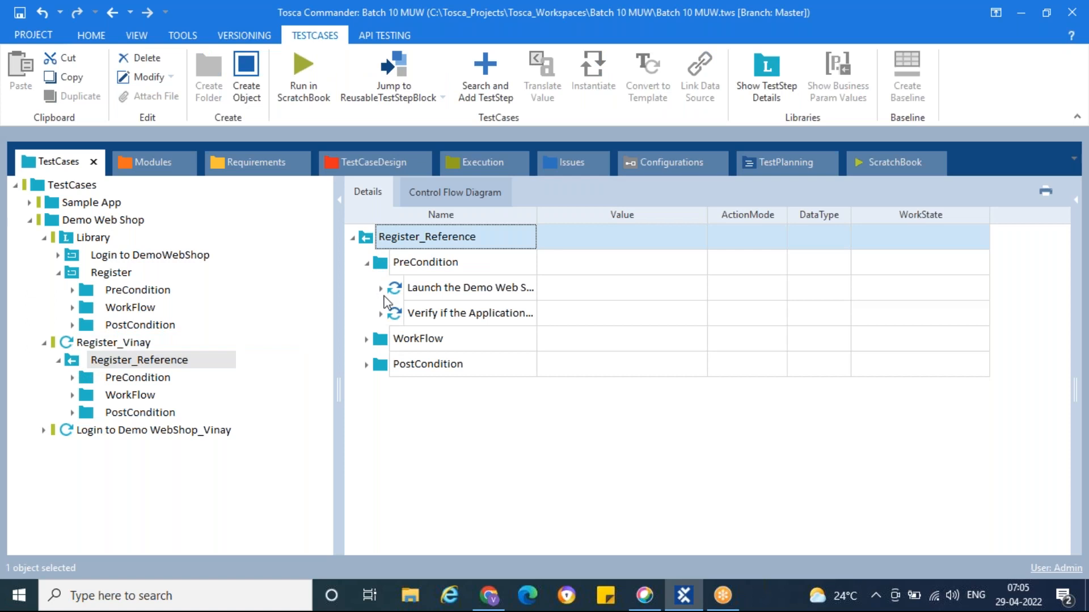
left_click(381, 289)
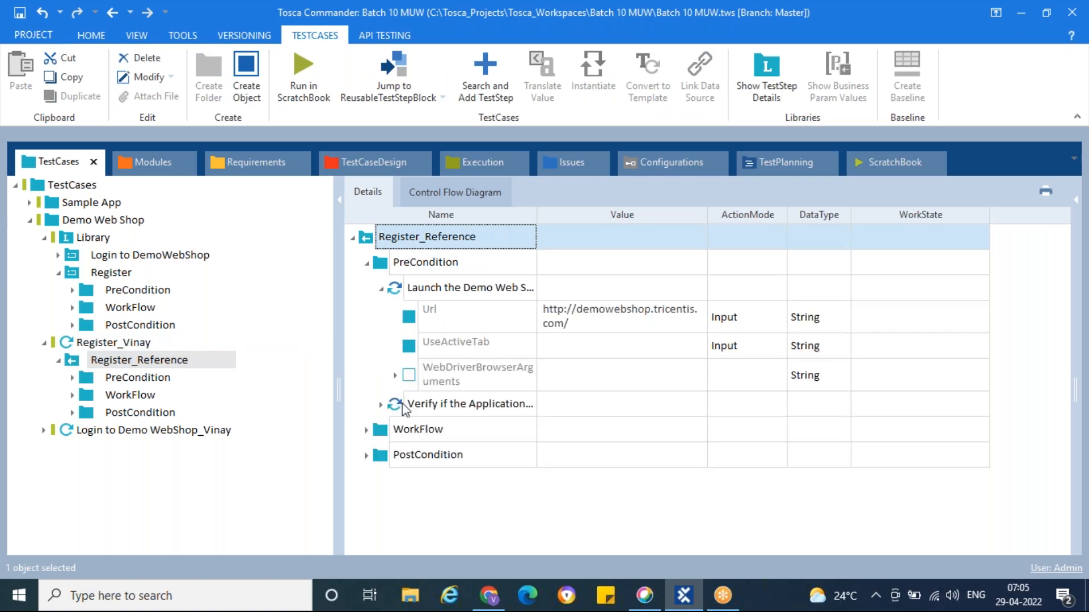
left_click(380, 405)
left_click(367, 463)
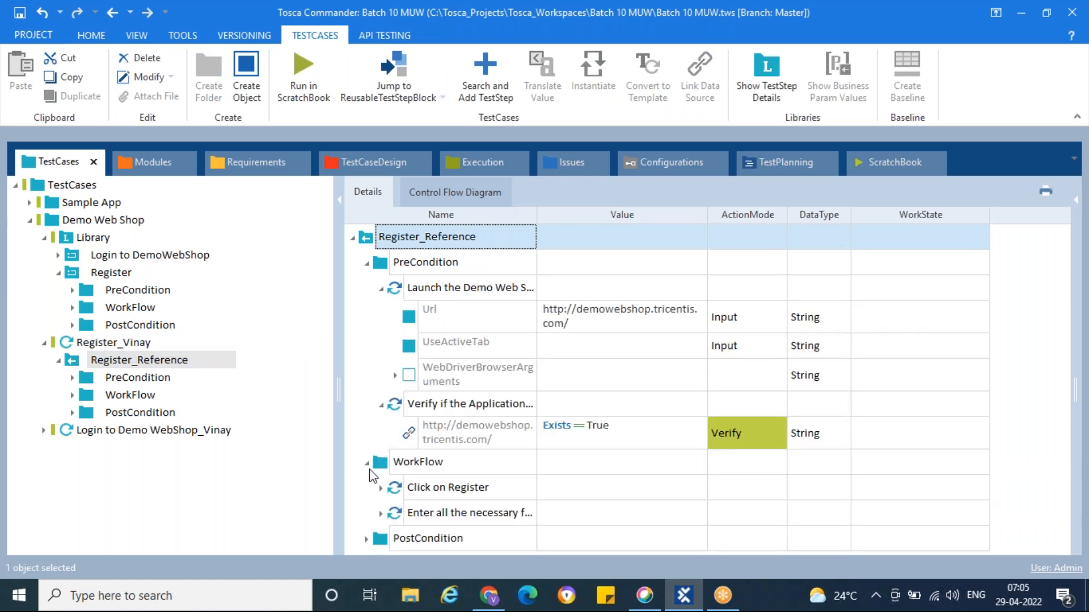
left_click(380, 488)
scroll(391, 502, "down", 2)
left_click(381, 506)
scroll(552, 363, "down", 4)
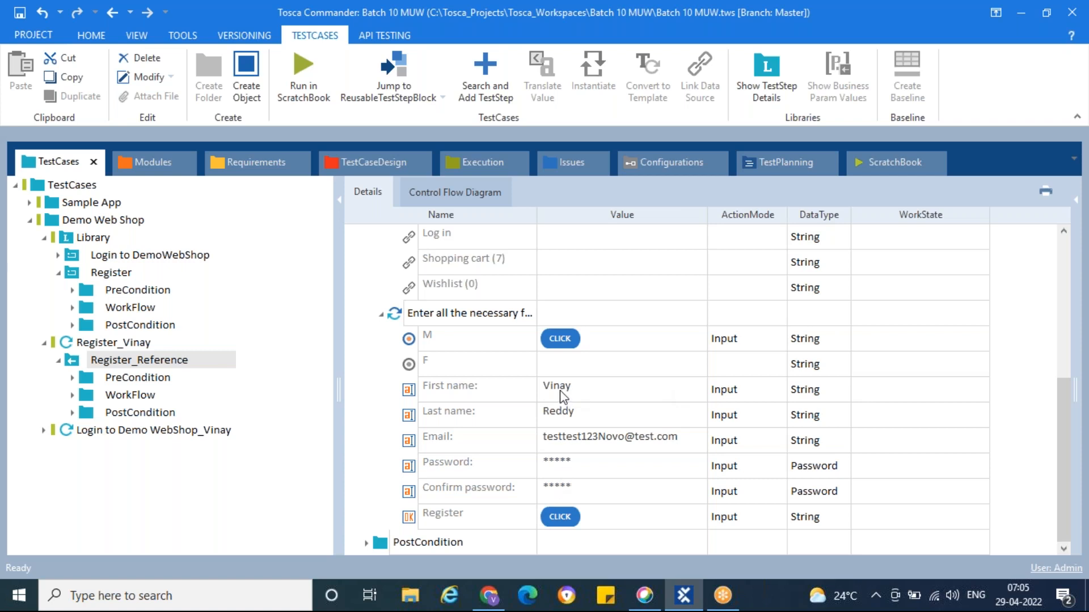
Add a Business Parameters container under the library Register block, with one new parameter
left_click(73, 274)
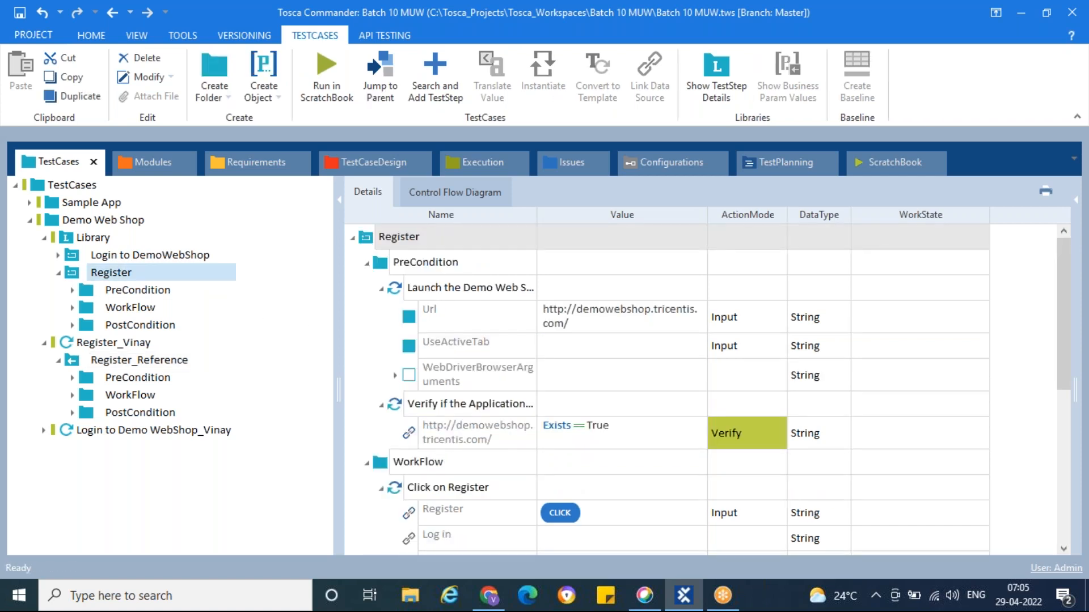
right_click(73, 274)
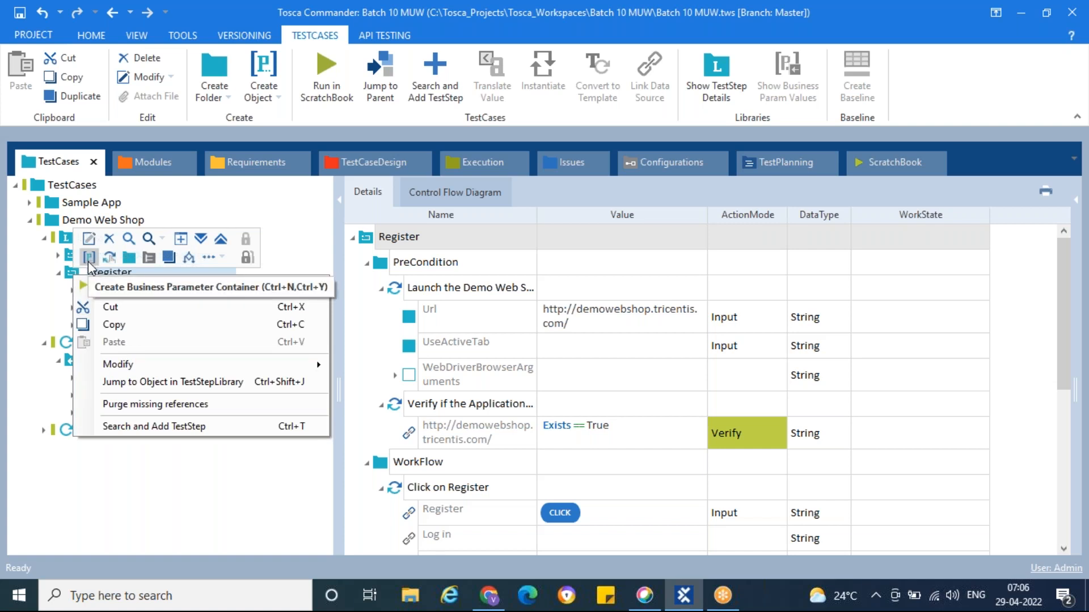
left_click(88, 260)
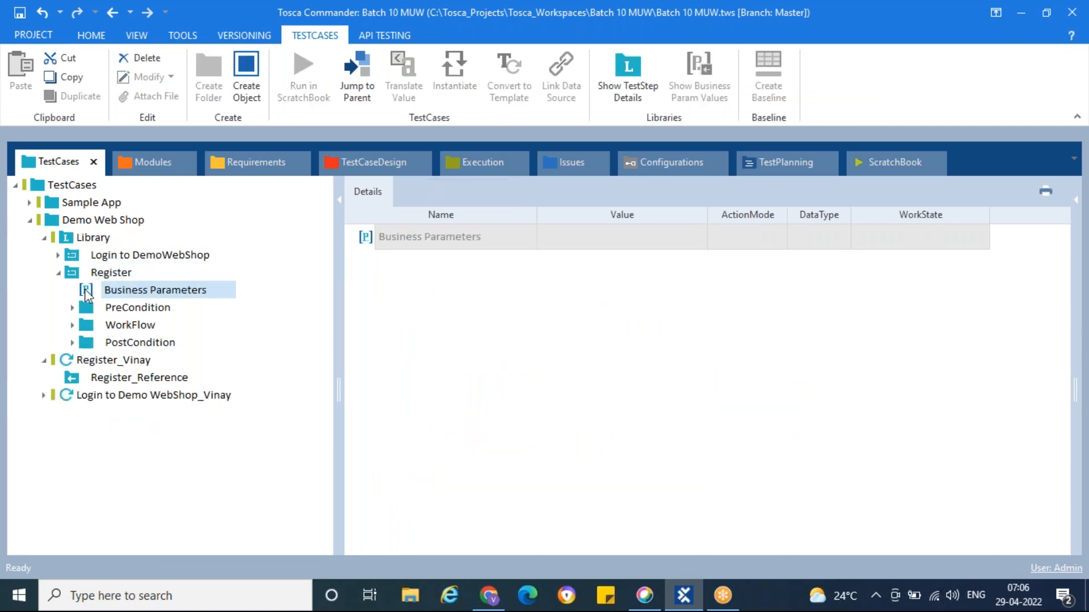
right_click(86, 294)
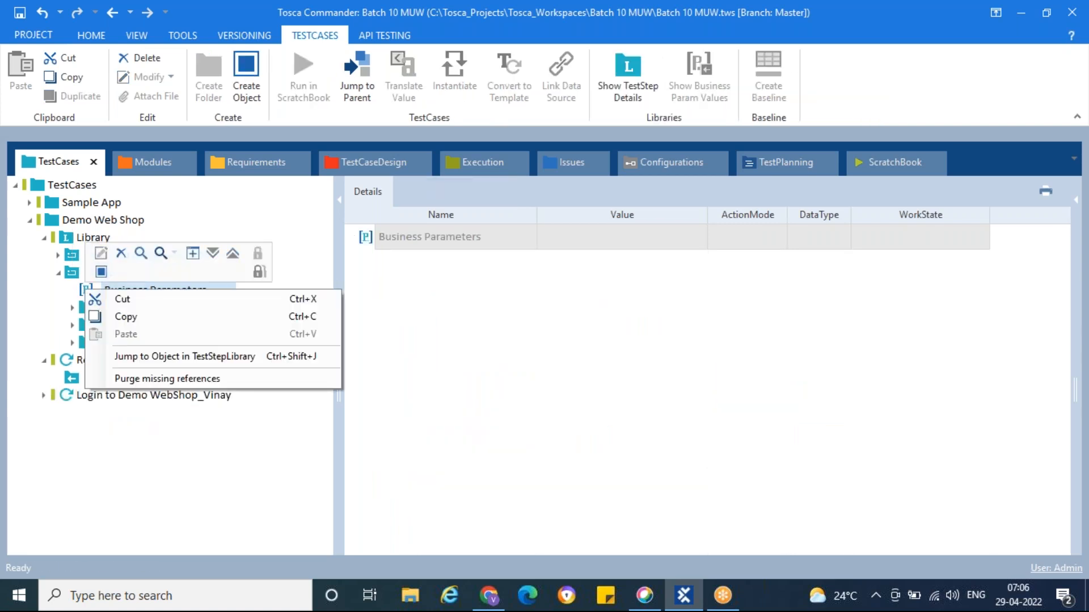
left_click(101, 273)
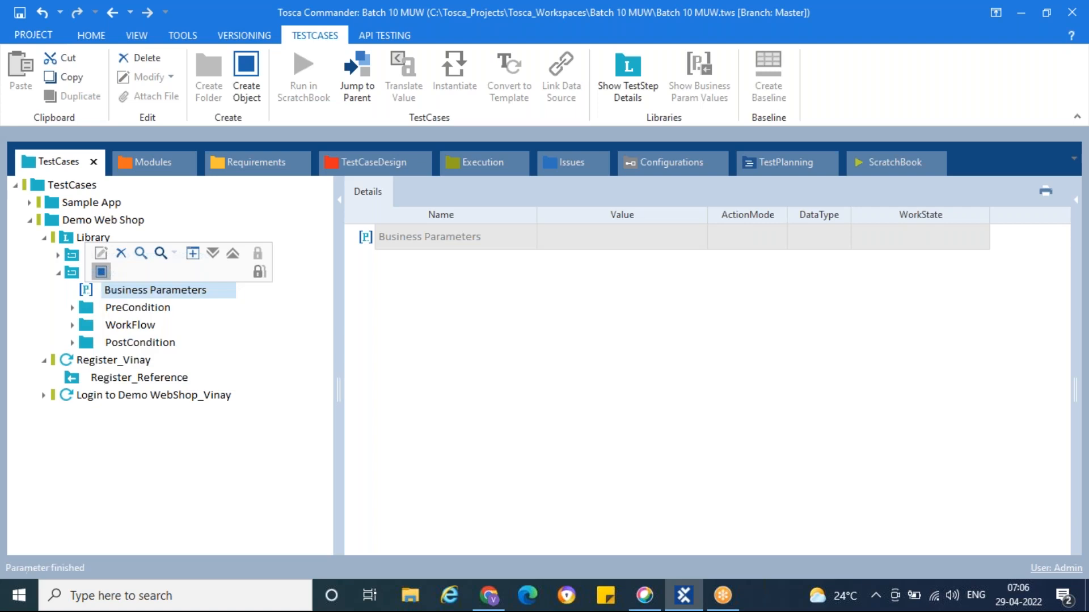
Create the first two business parameters, named FirstName and LastName
key("Return")
right_click(103, 289)
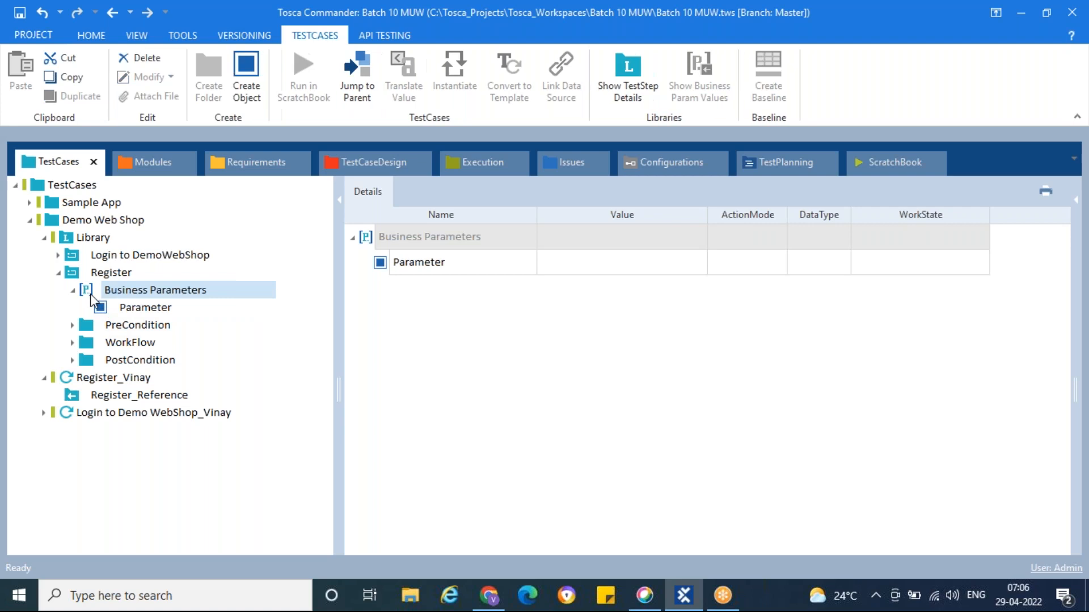
left_click(107, 276)
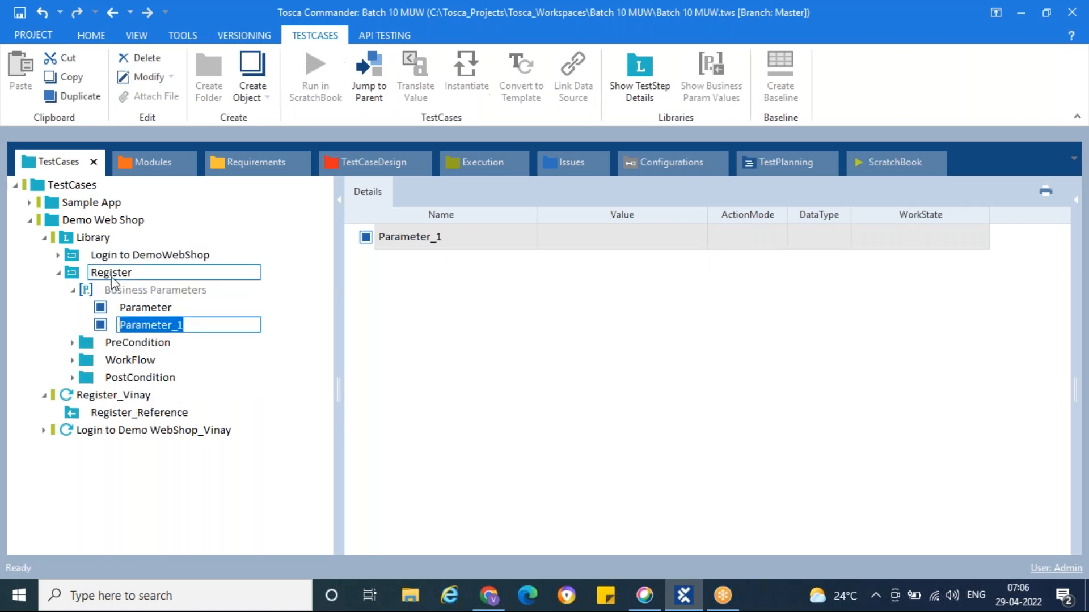
left_click(133, 307)
left_click(165, 309)
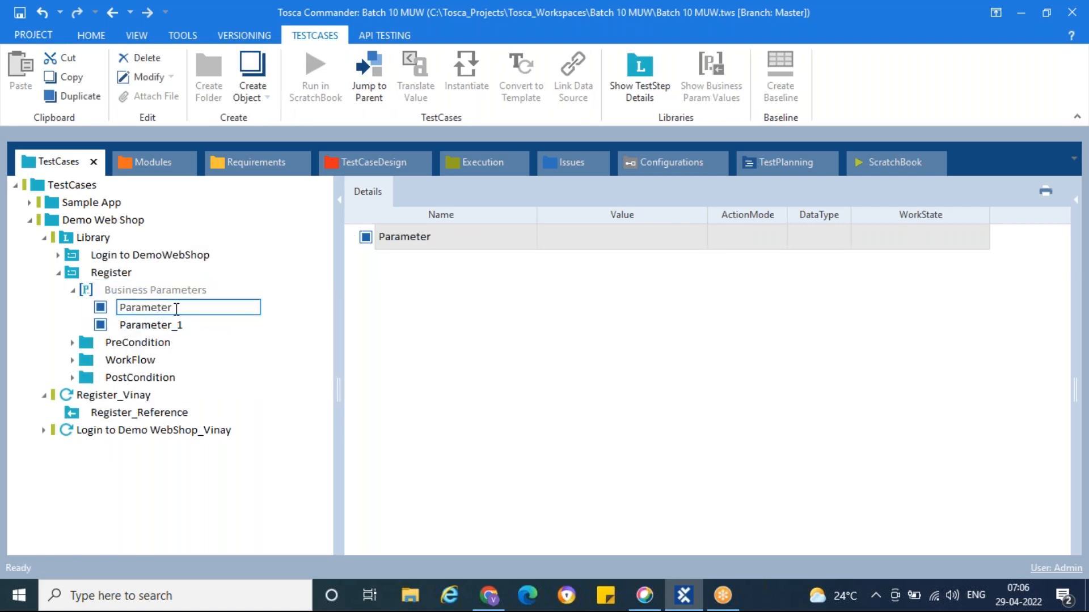
double_click(176, 309)
type("FirstName")
left_click(199, 325)
left_click(202, 324)
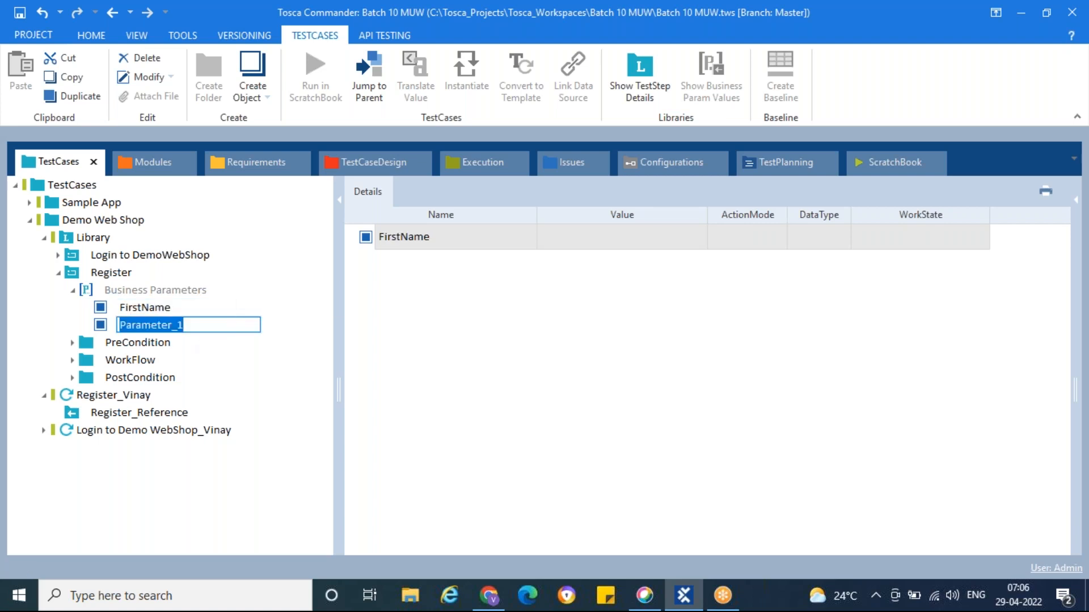
type("LastName")
left_click(170, 292)
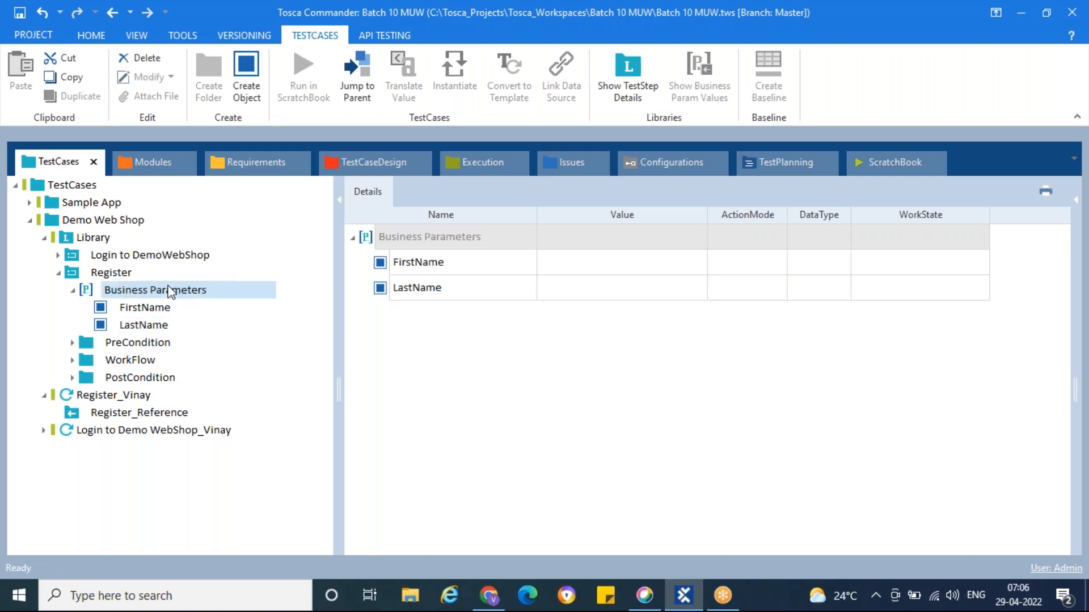
Add a third business parameter named Email
right_click(170, 290)
left_click(184, 249)
type("Email")
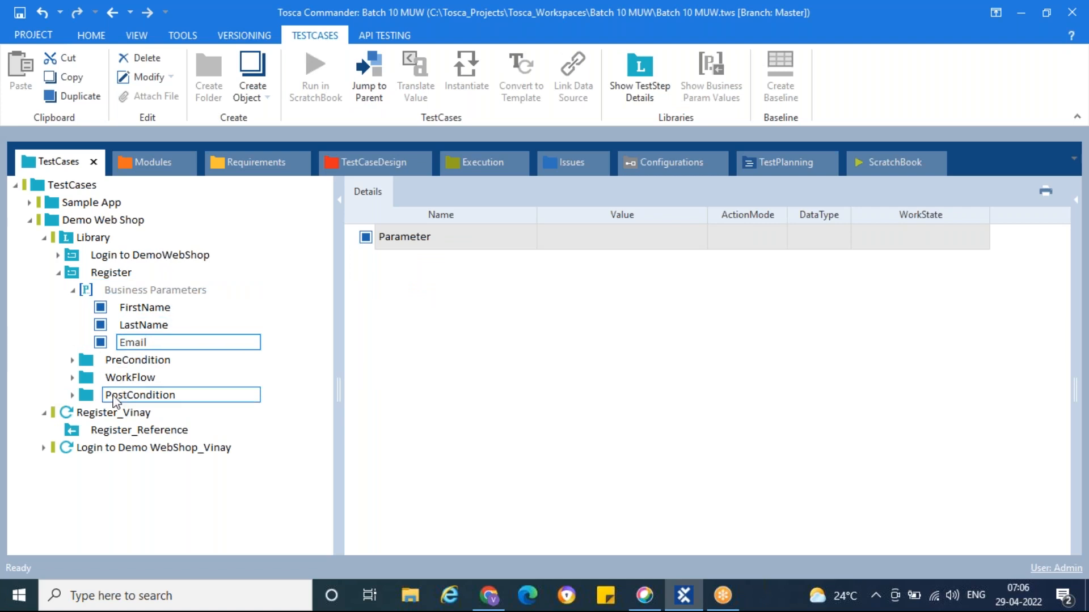
left_click(87, 377)
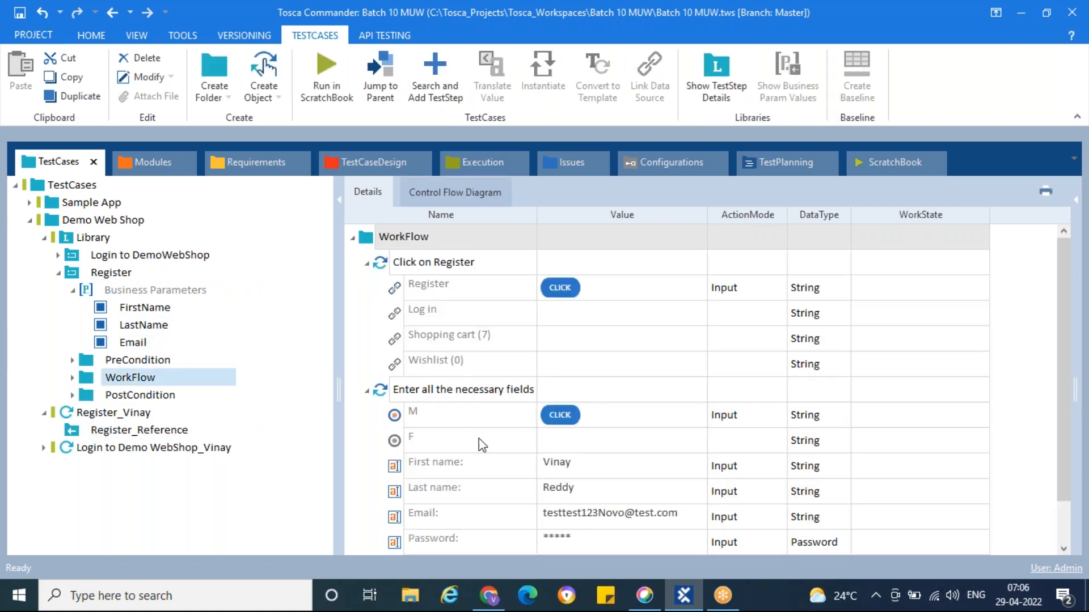
scroll(482, 447, "down", 1)
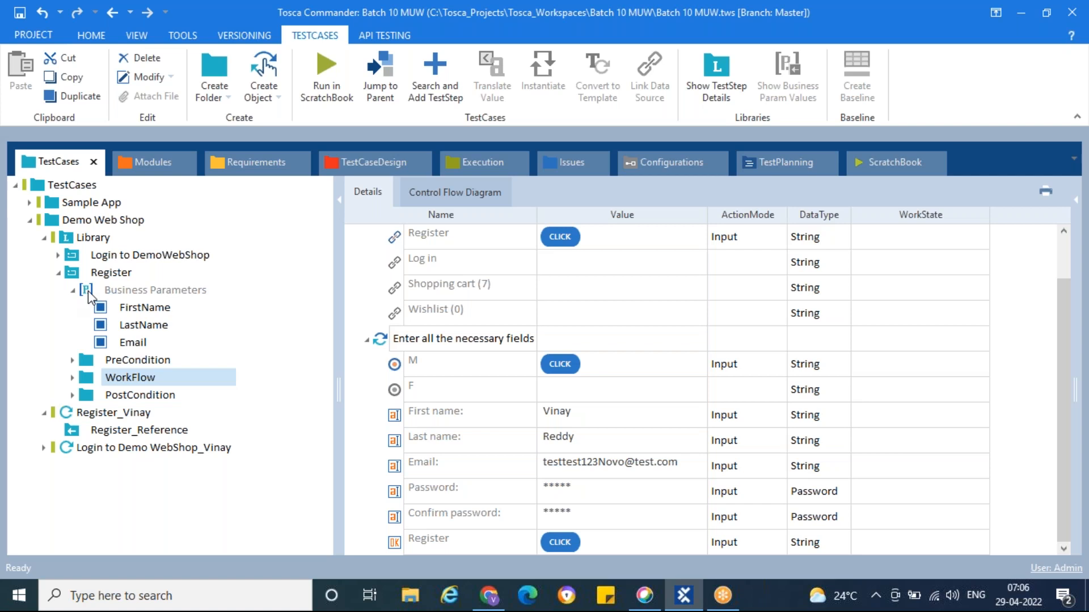
Add two more business parameters named pwd and cpwd
left_click(89, 292)
right_click(91, 292)
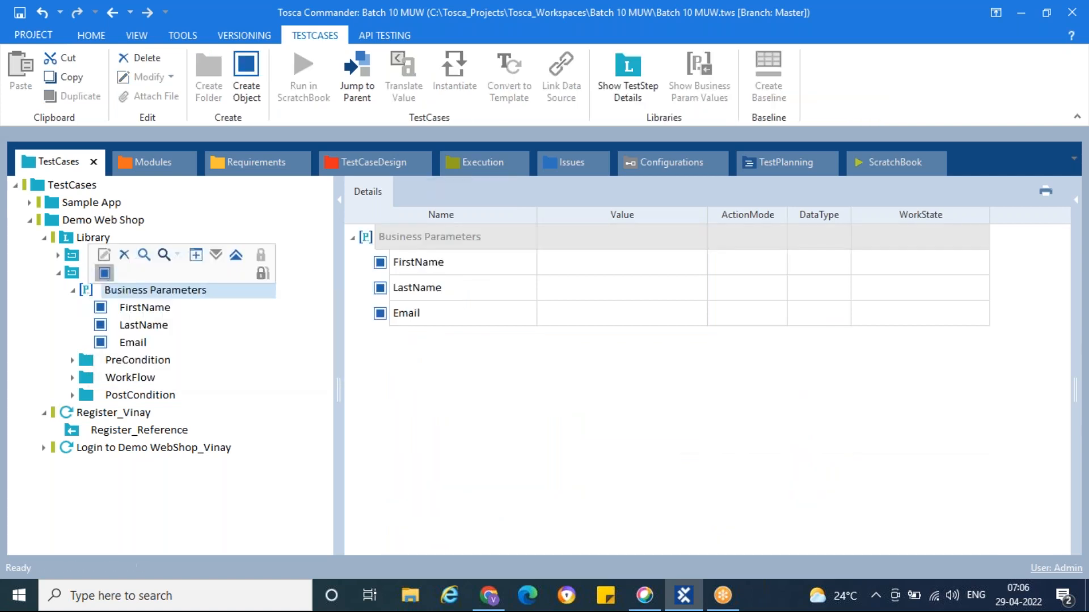
left_click(104, 272)
type("pwd")
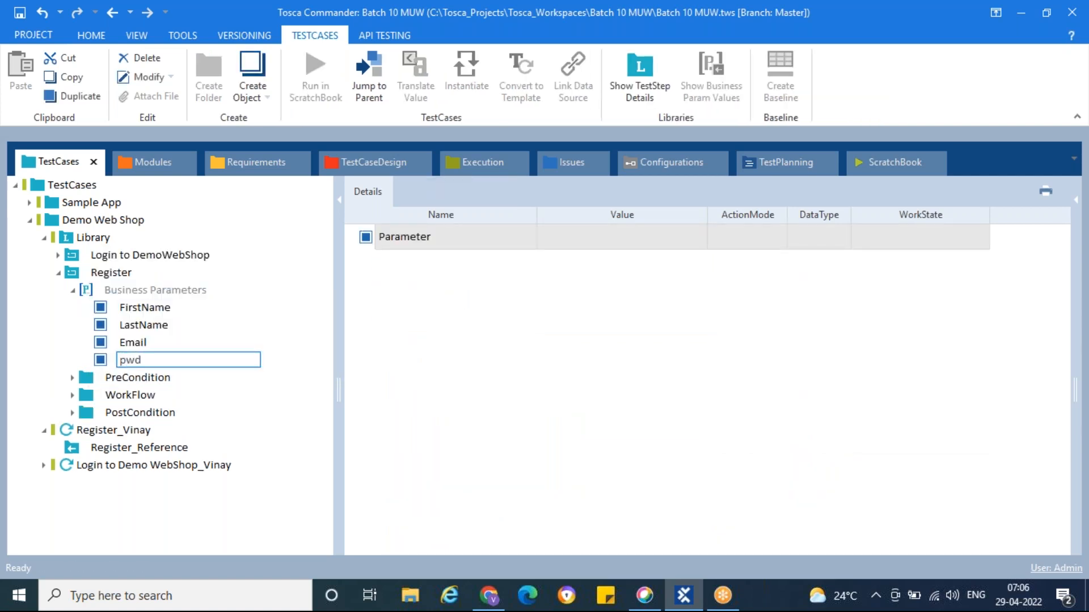
left_click(116, 288)
right_click(116, 288)
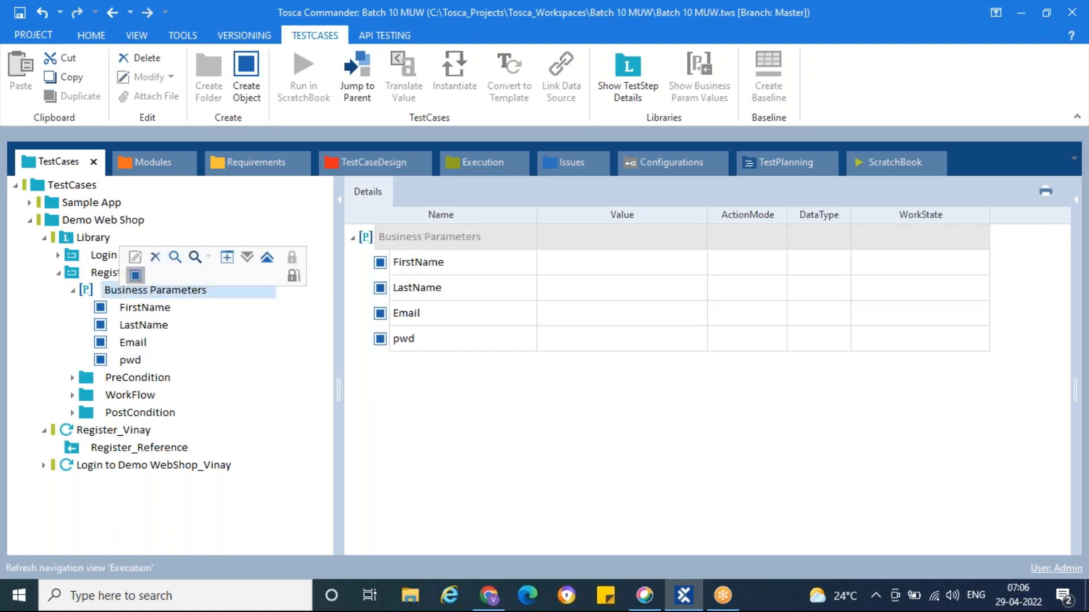
left_click(135, 275)
type("cpwd")
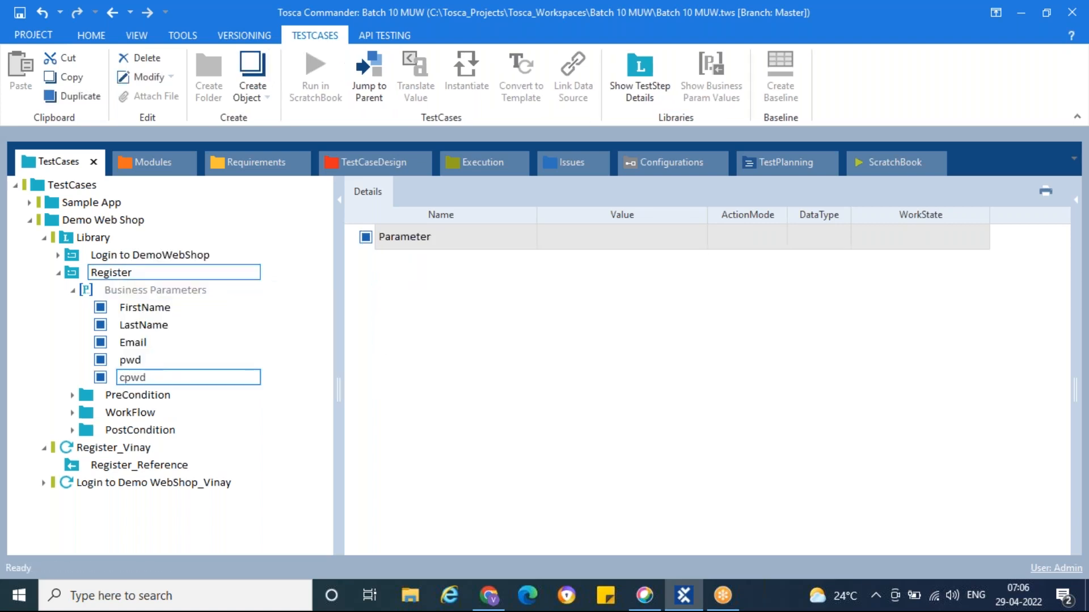
key("Return")
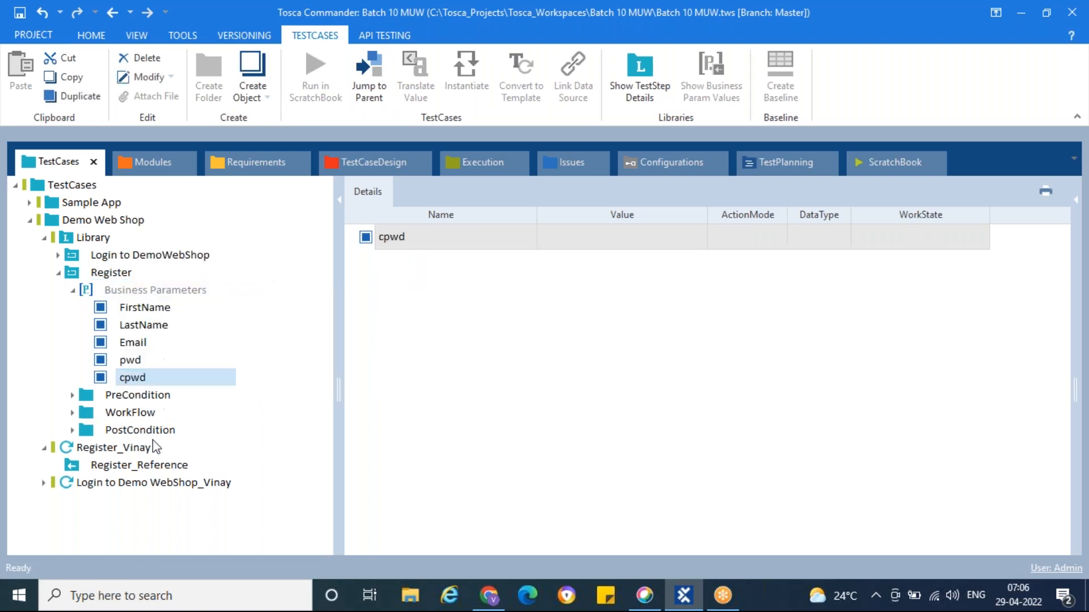
left_click(129, 413)
scroll(510, 420, "down", 1)
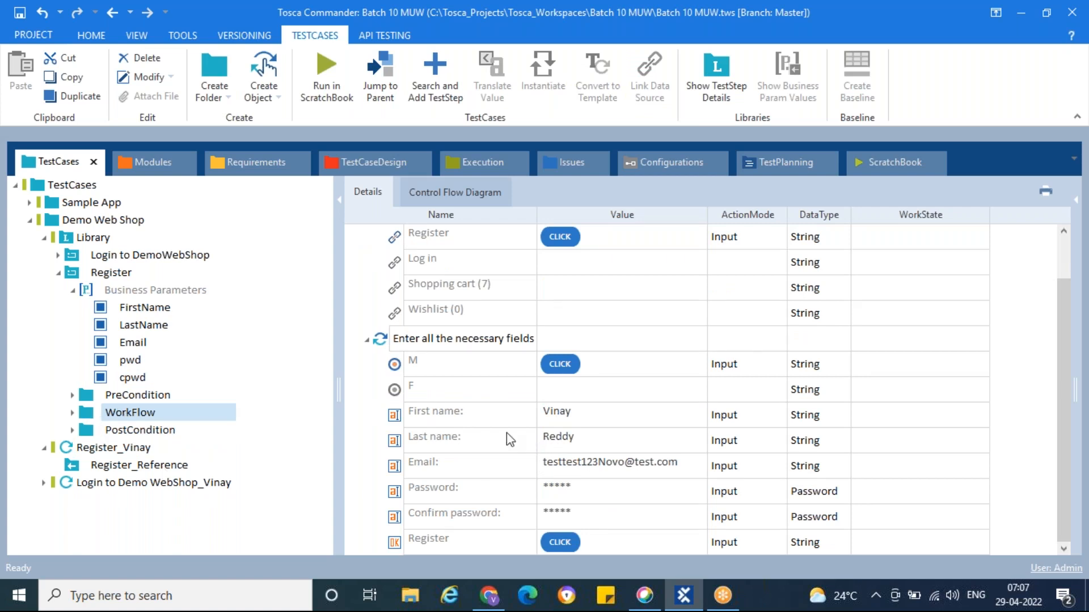
Show the Register module's WorkFlow steps in the Details grid
left_click(620, 417)
left_click(615, 418)
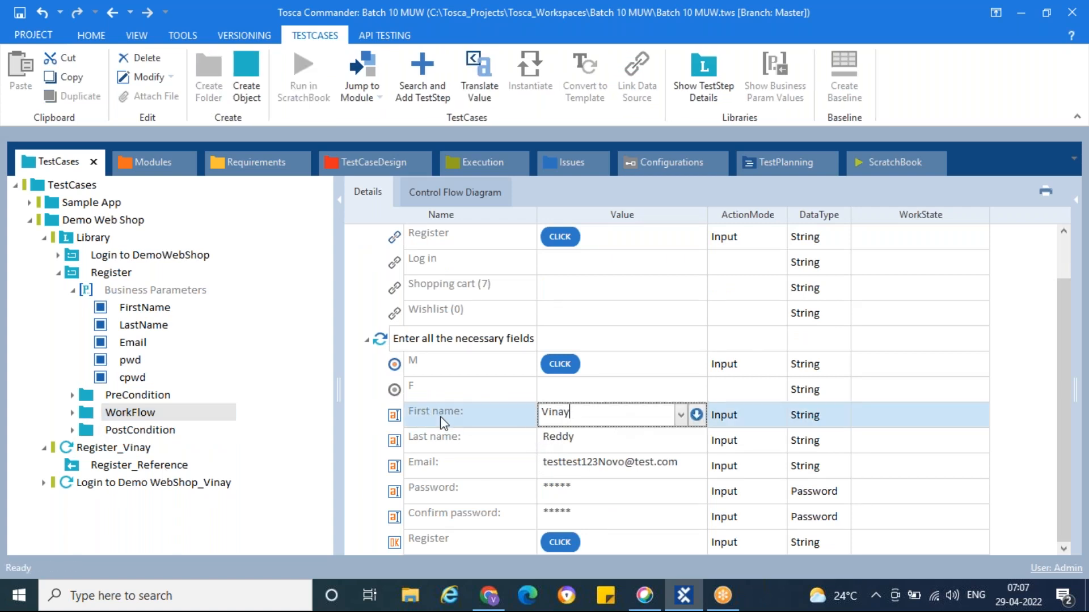
left_click(394, 415)
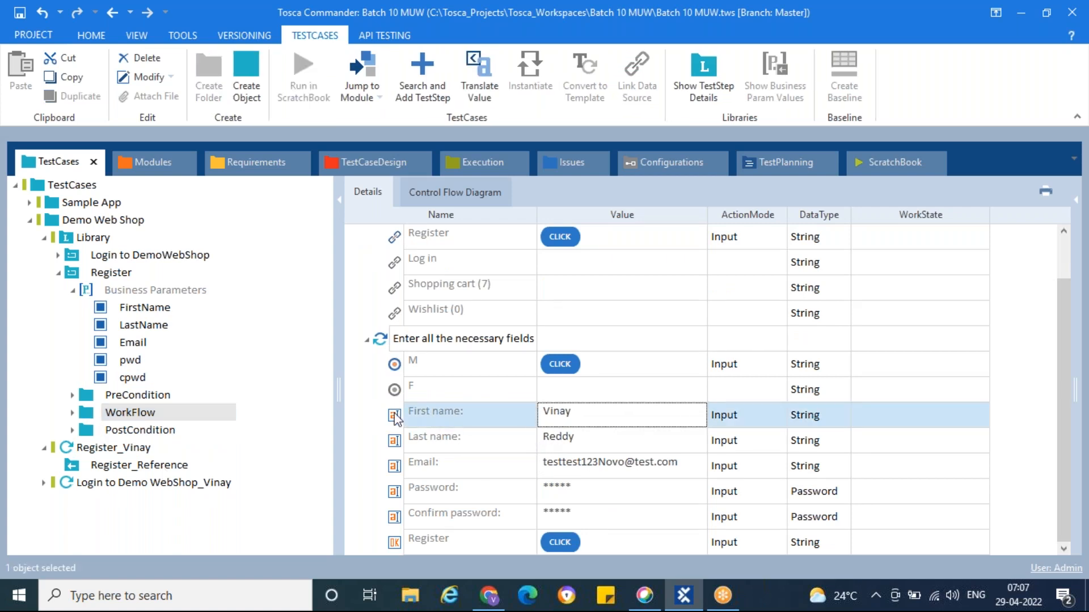
left_click(73, 290)
left_click(90, 273)
left_click(82, 329)
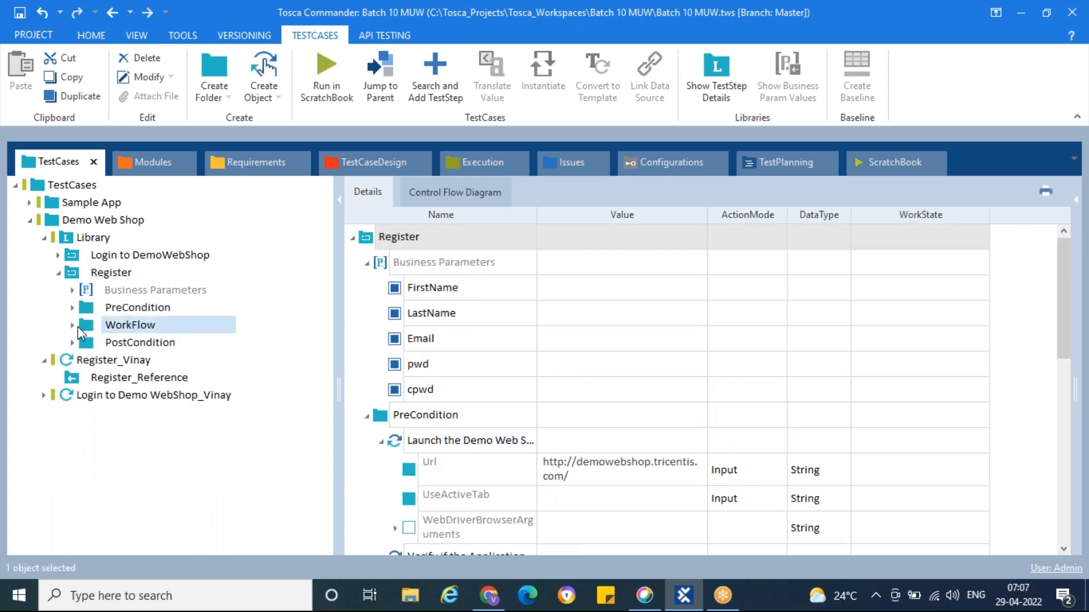
scroll(395, 414, "down", 1)
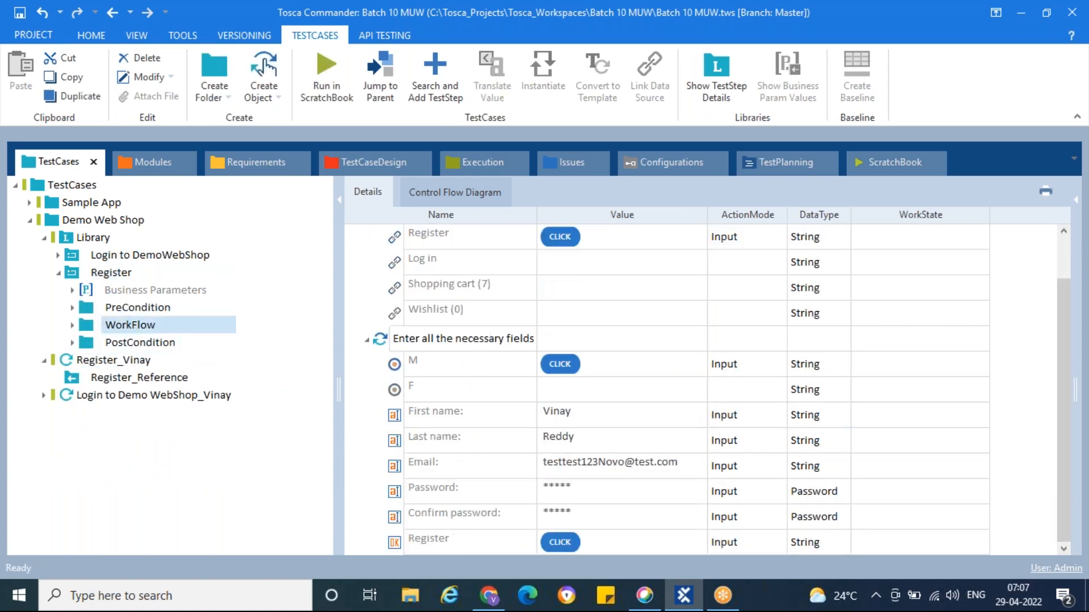
Clear the First name, Last name, Email, Password and Confirm password values
left_click(398, 421)
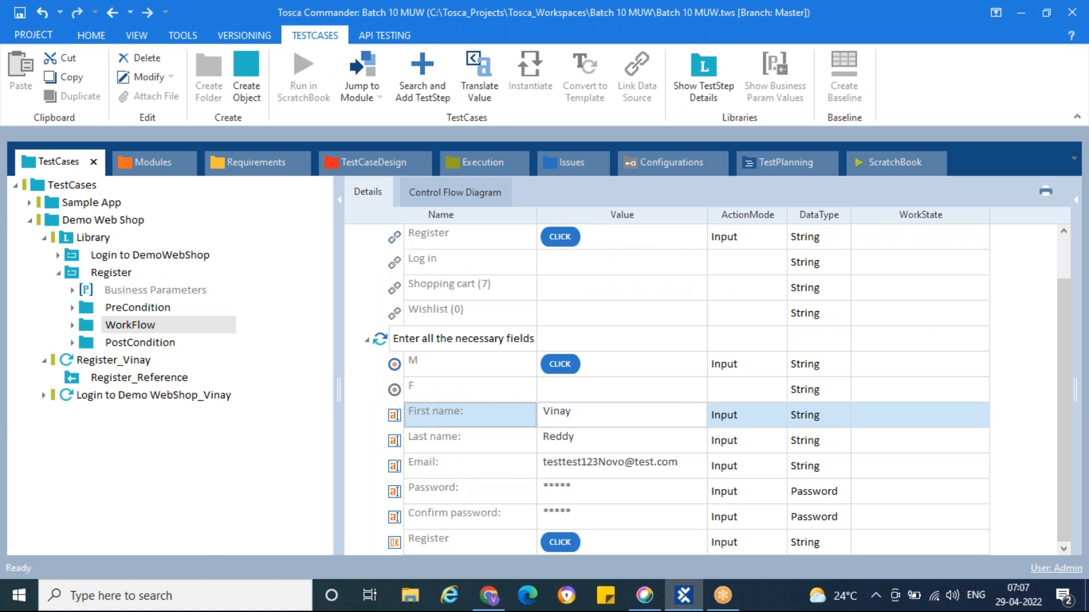
key("Delete")
left_click(395, 446)
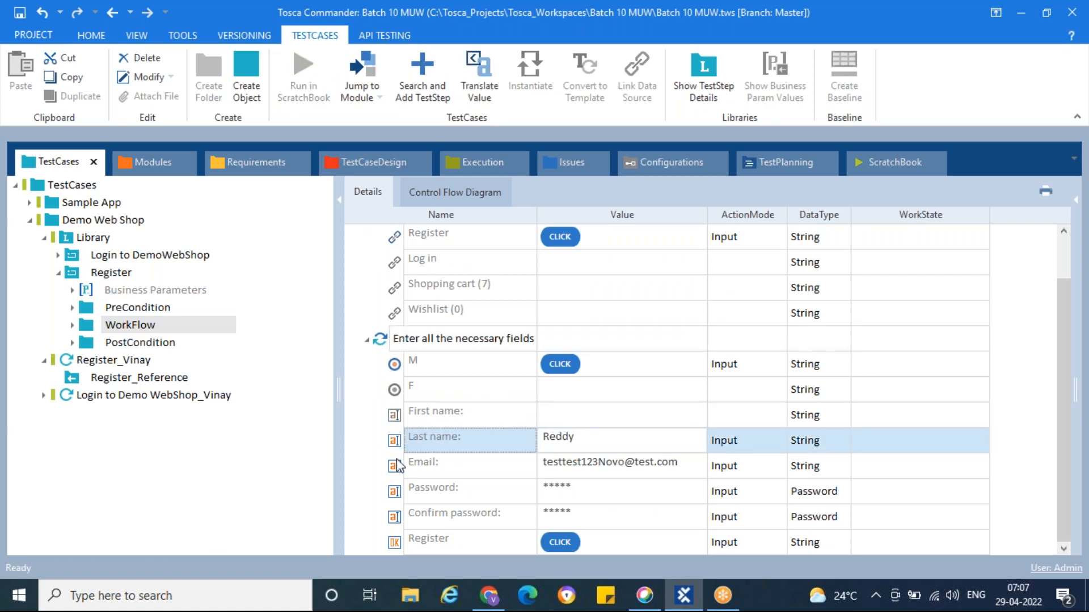
key("Delete")
left_click(395, 466)
key("Delete")
left_click(395, 492)
key("Delete")
left_click(395, 517)
key("Delete")
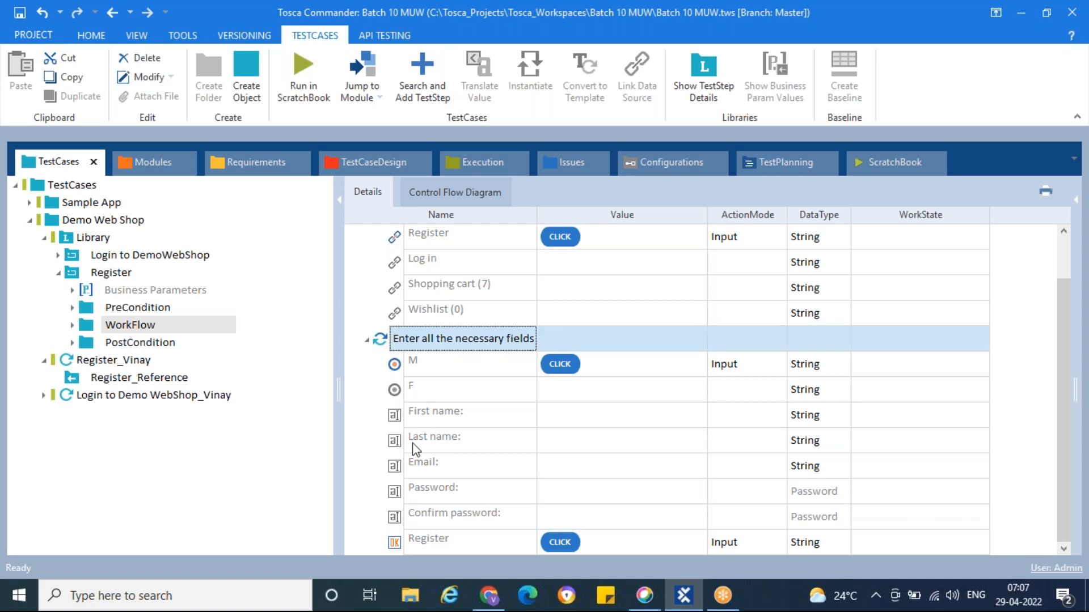
Set First name to {PL[FirstName]} and Last name to {PL[LastName]}
left_click(575, 420)
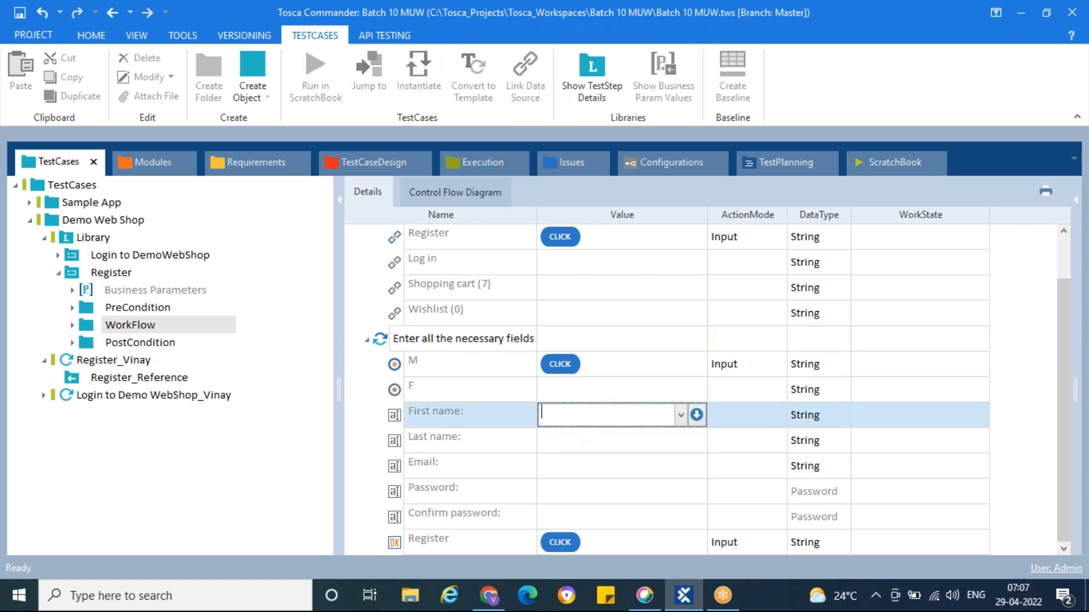
type("{")
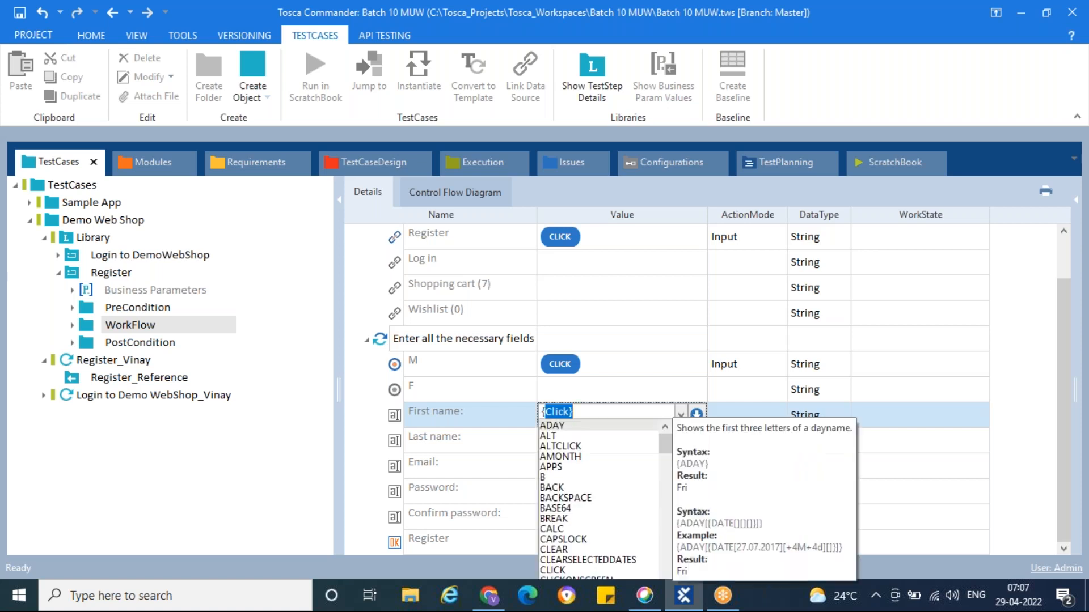
type("PL")
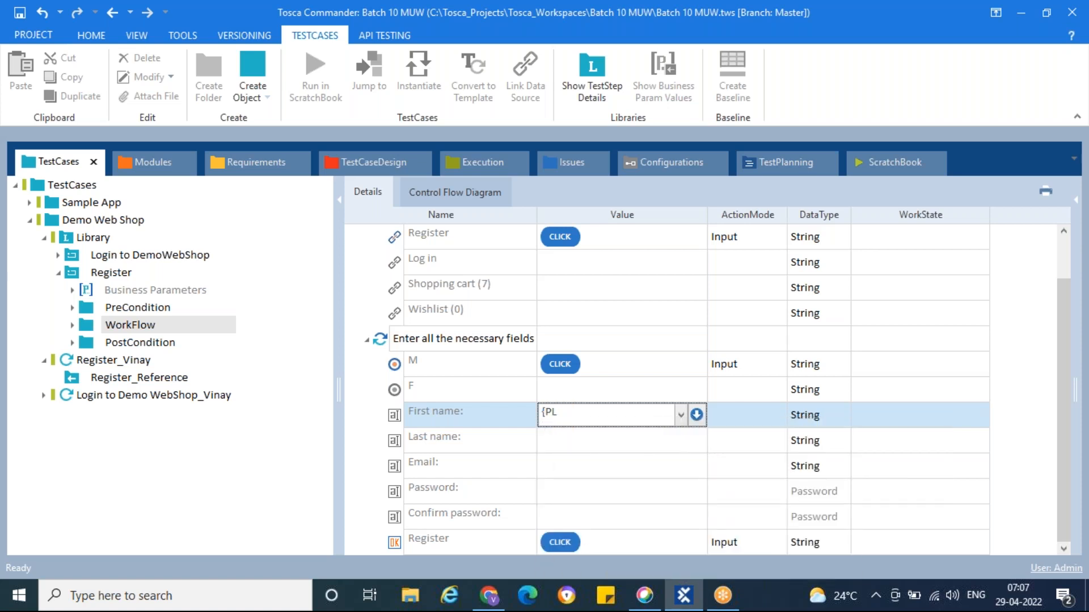
key("BackSpace")
key("BackSpace")
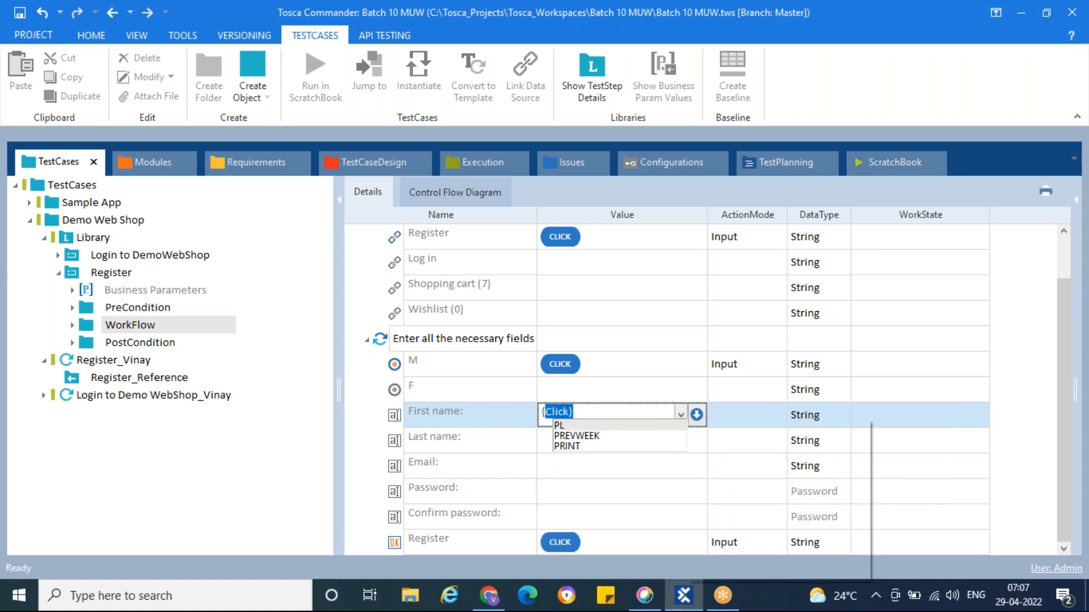
type("PL")
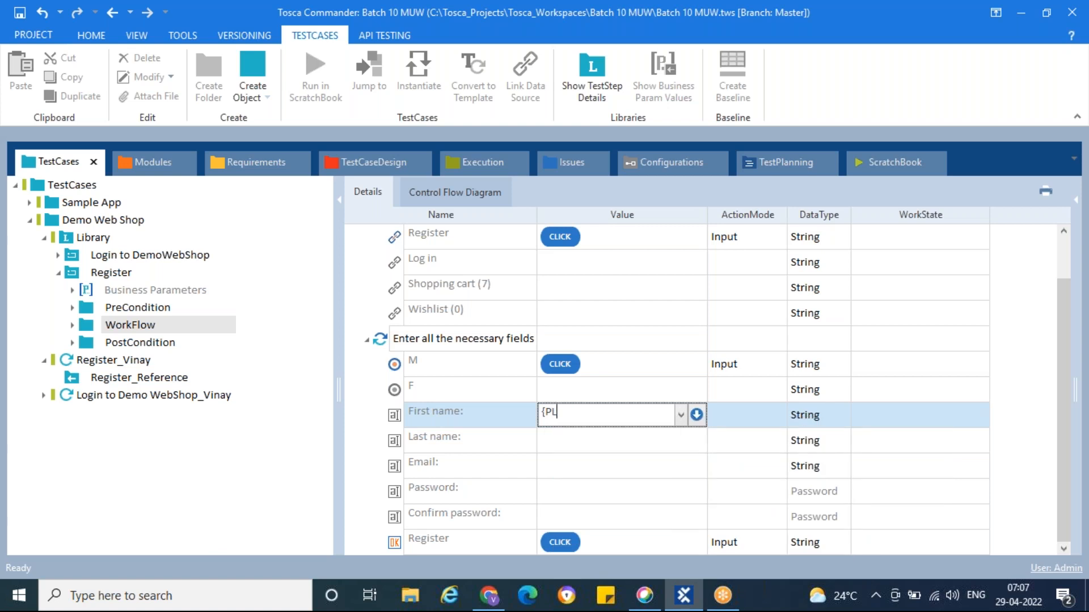
type("[")
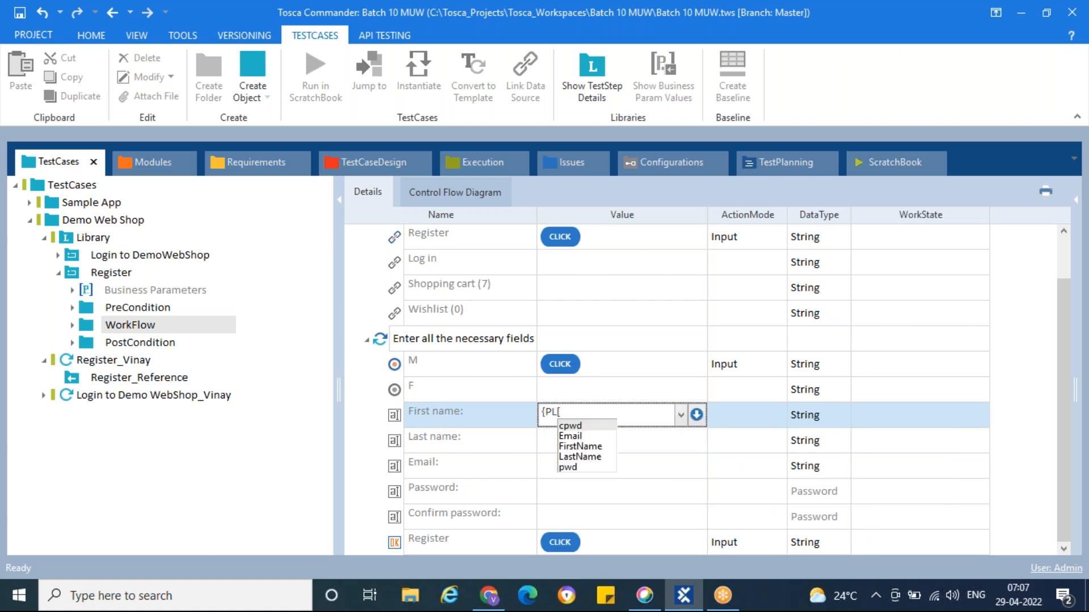
key("Down")
key("Down")
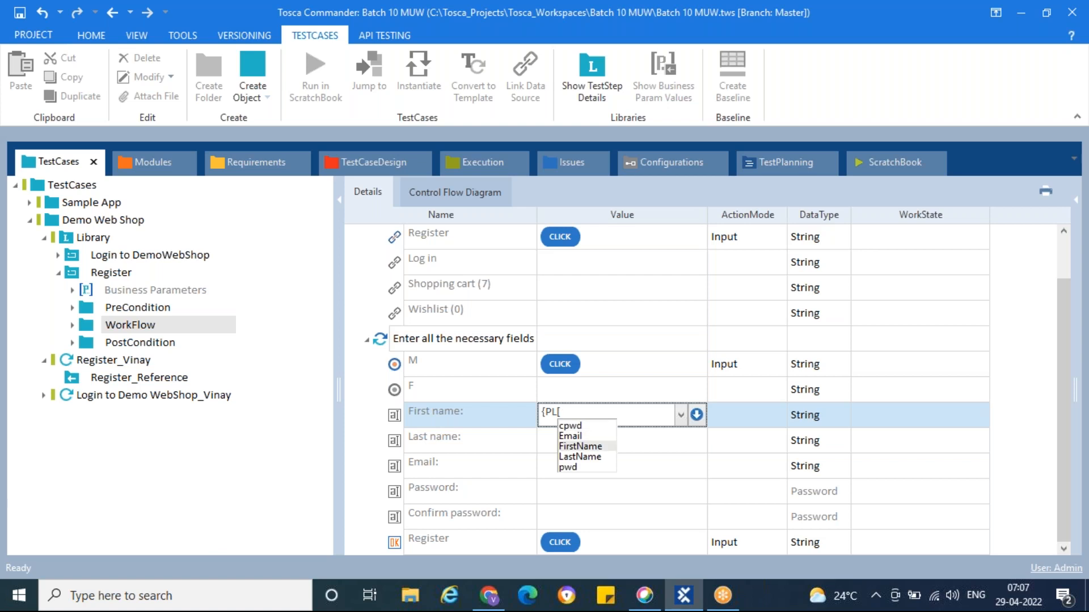
key("Return")
type("]}")
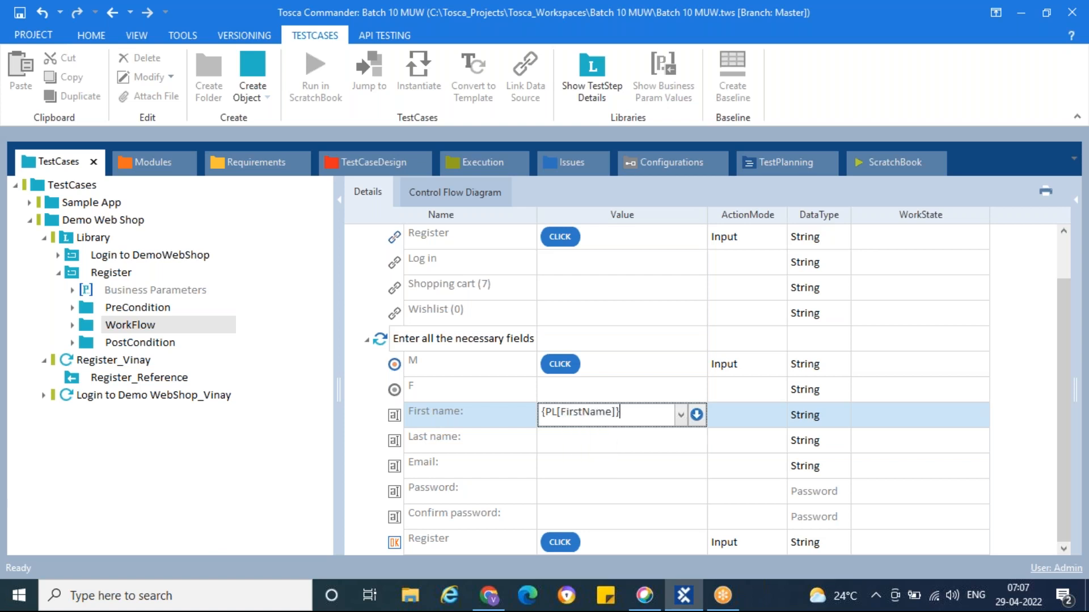
left_click(600, 443)
type("{PL")
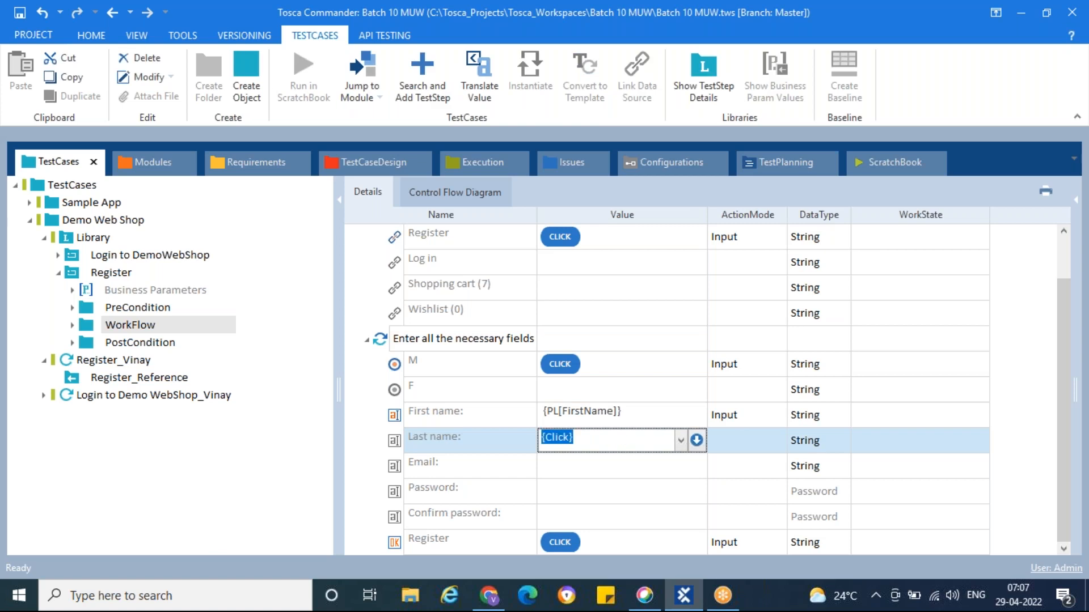
type("[")
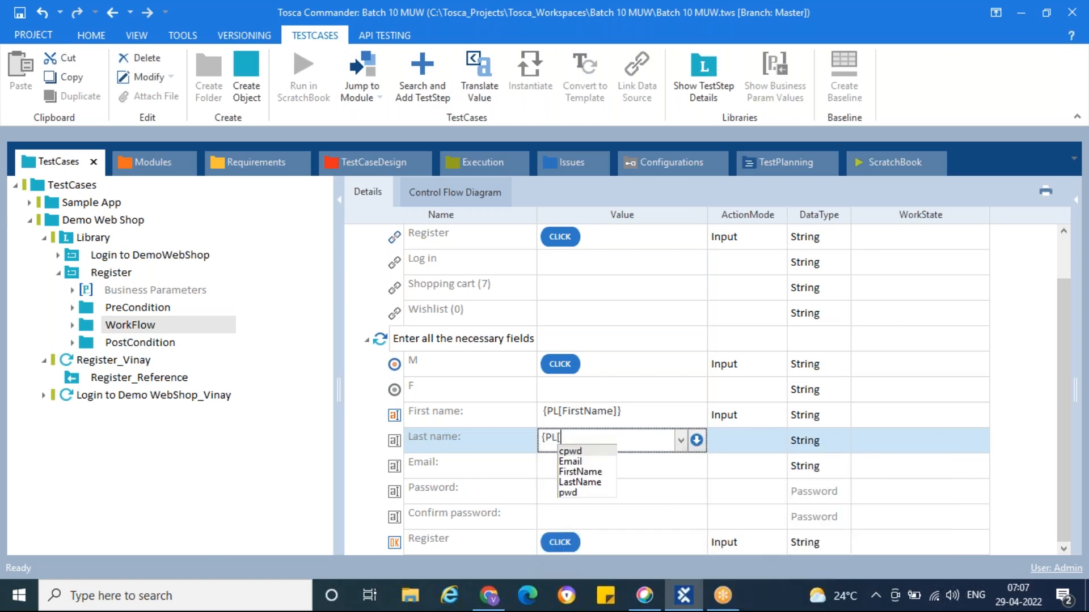
key("Down")
key("Down")
key("Down")
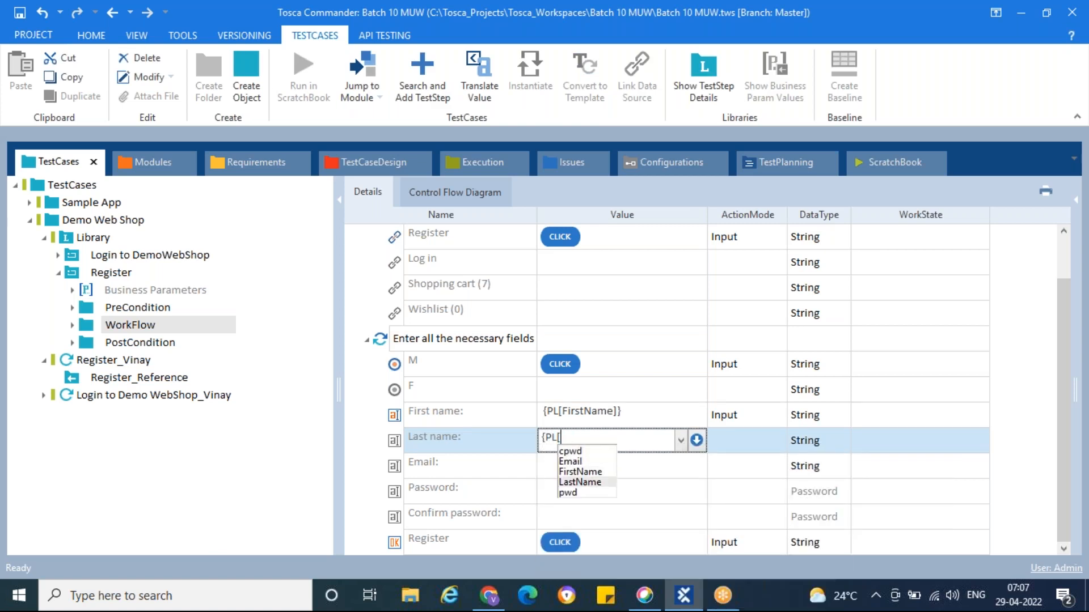
key("Return")
type("]}")
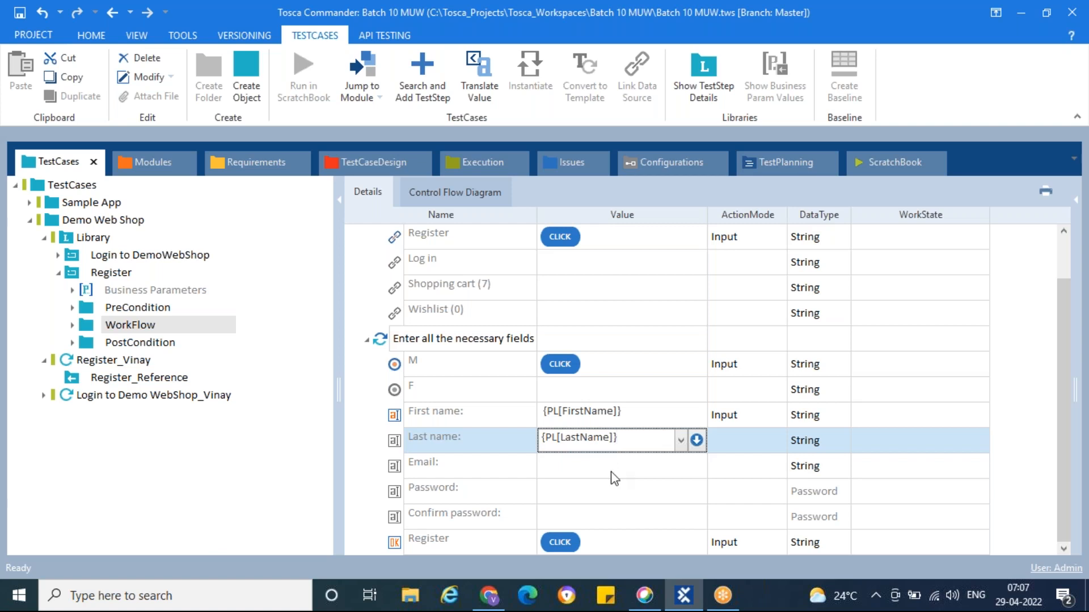
key("Return")
Set Email, Password and Confirm password to {PL[Email]}, {PL[pwd]} and {PL[cpwd]}
type("{PL[")
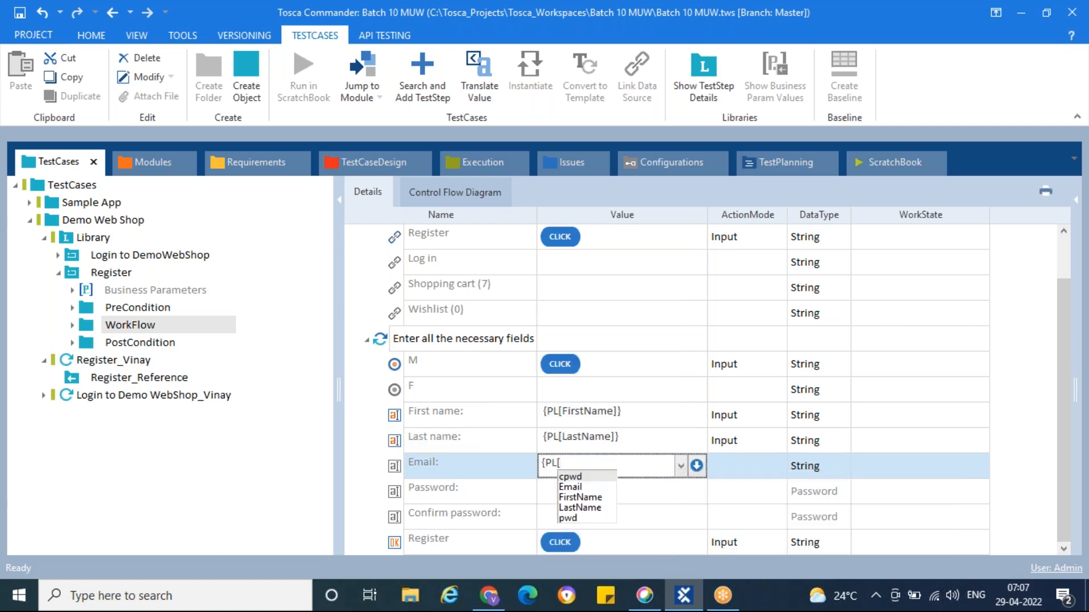
key("Down")
key("Return")
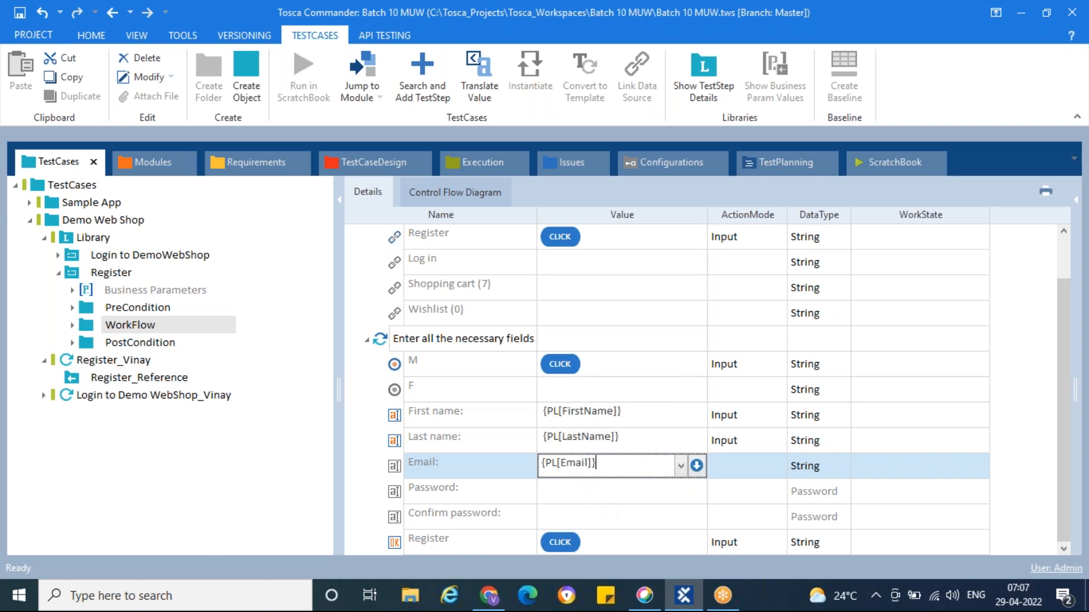
left_click(618, 493)
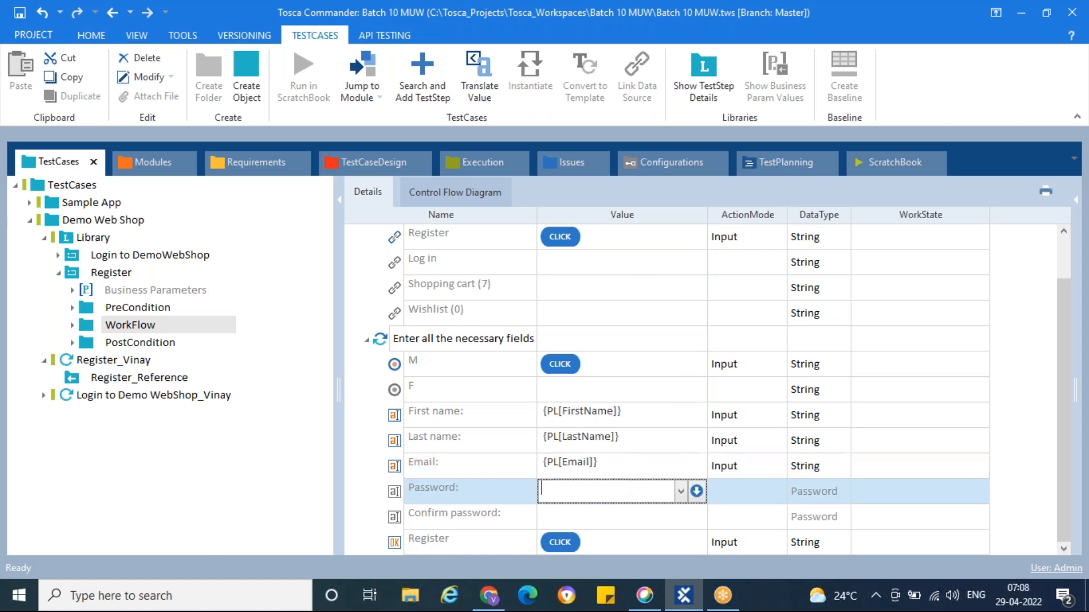
type("{PL[")
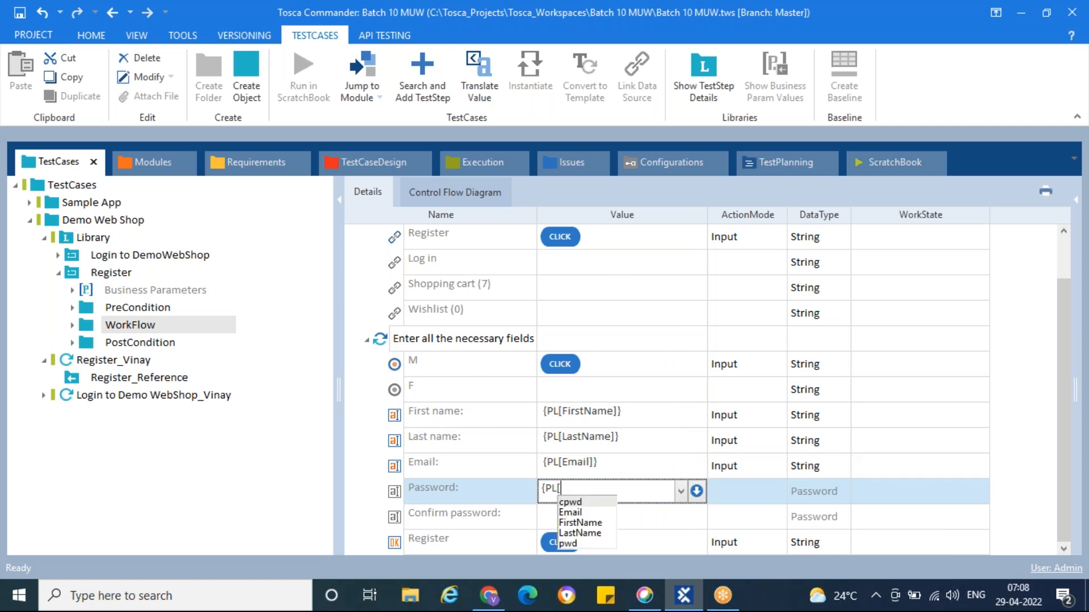
key("Down")
key("Down")
key("Down")
key("Down")
key("Return")
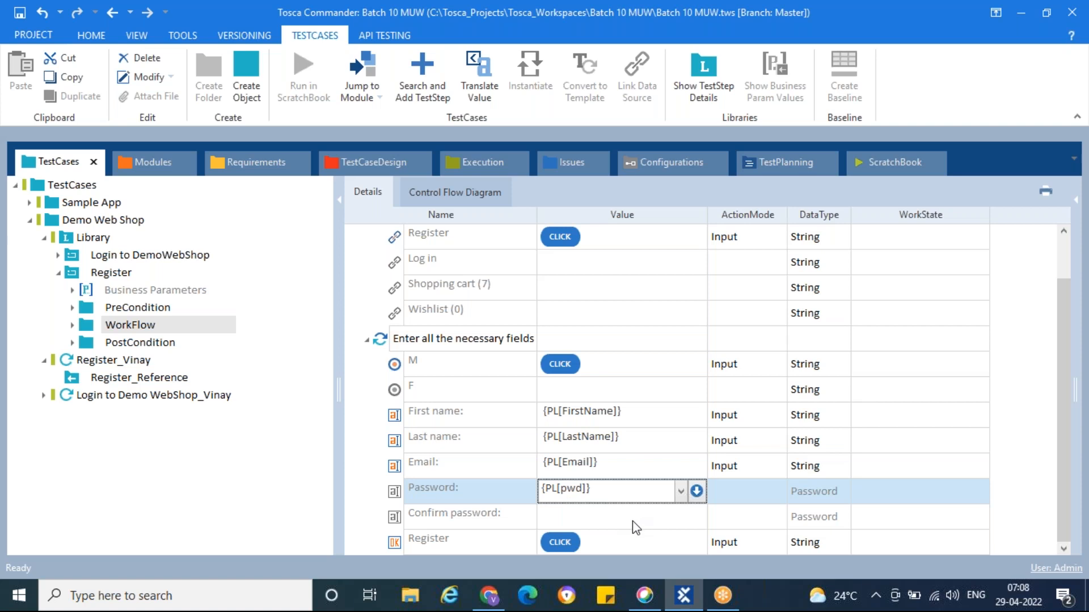
key("Return")
type("{PL")
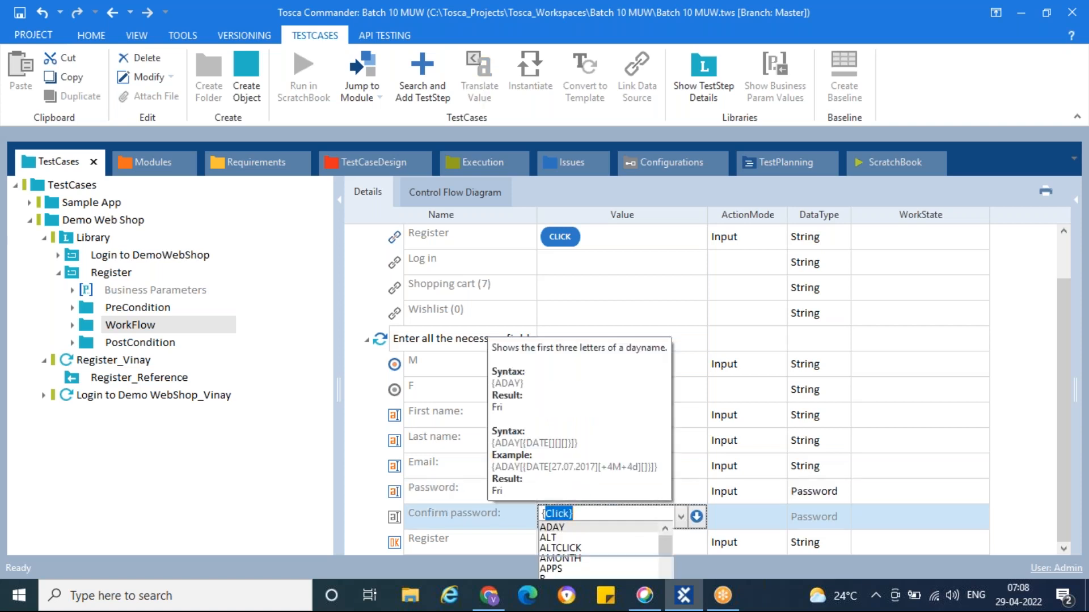
type("[")
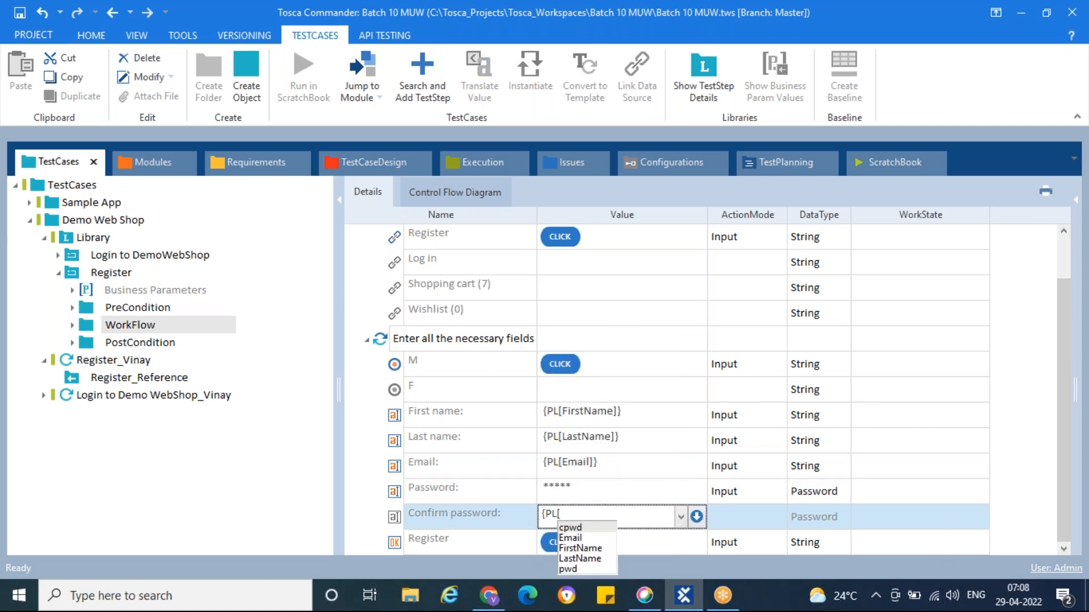
key("Return")
type("]}")
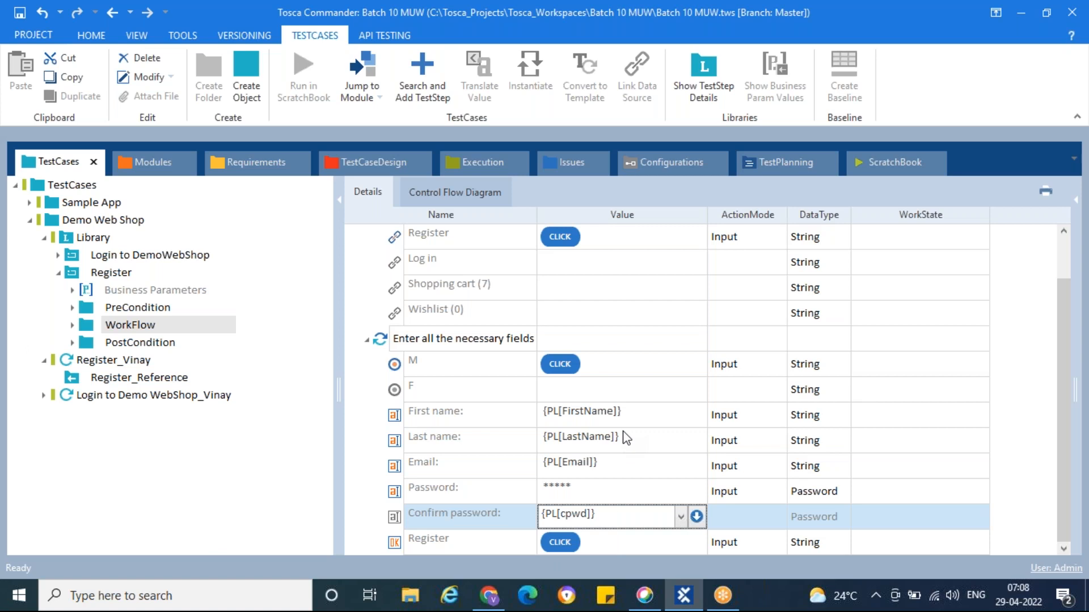
left_click(625, 438)
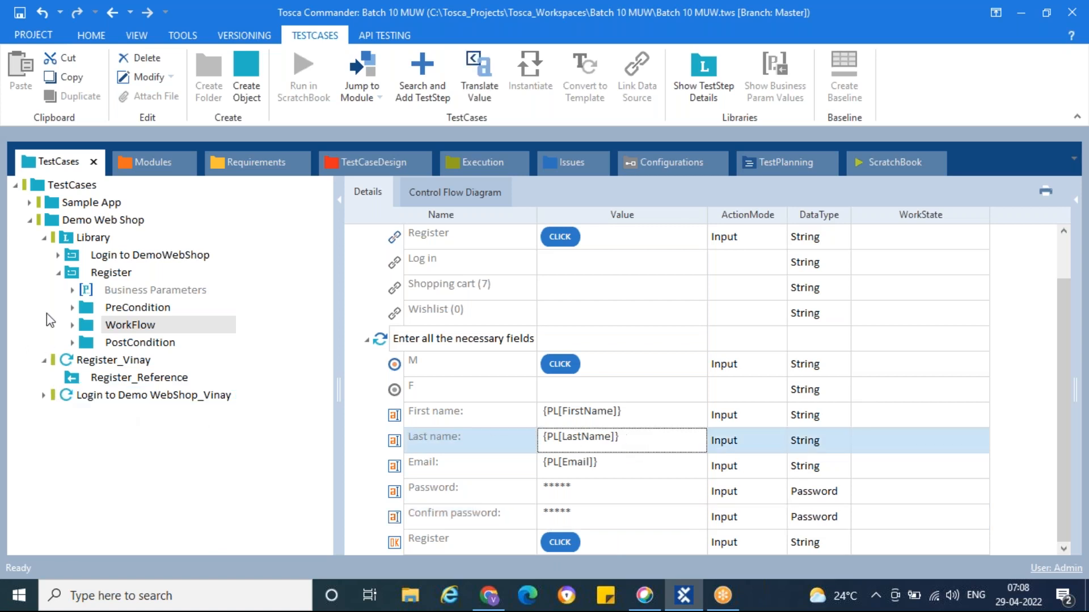
Expand Register_Reference's business parameters and enter the tester's first and last name in FirstName and LastName
left_click(72, 379)
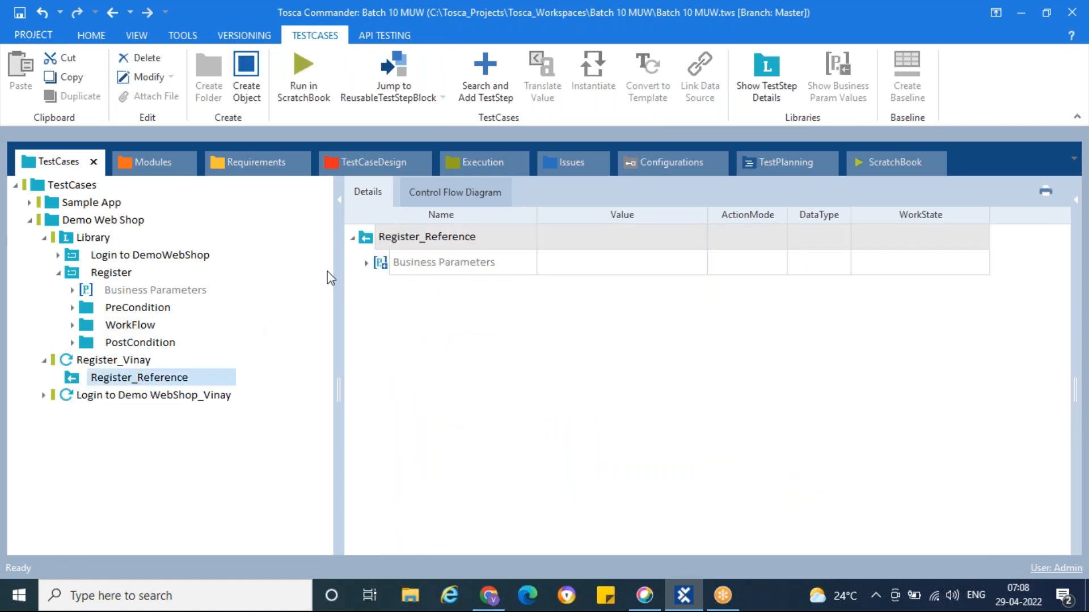
left_click(367, 267)
left_click(367, 264)
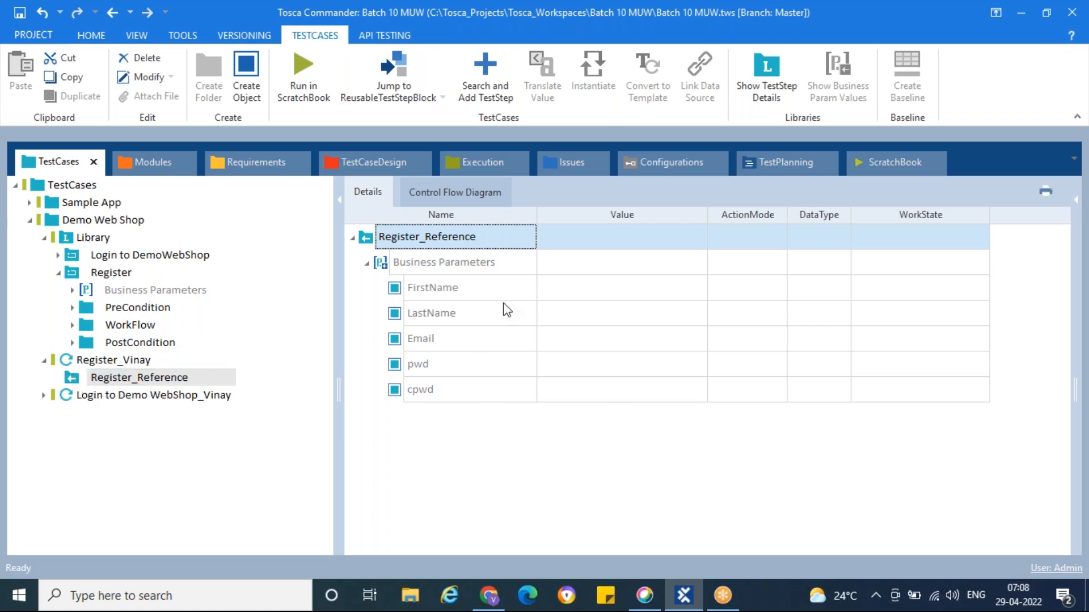
left_click(574, 297)
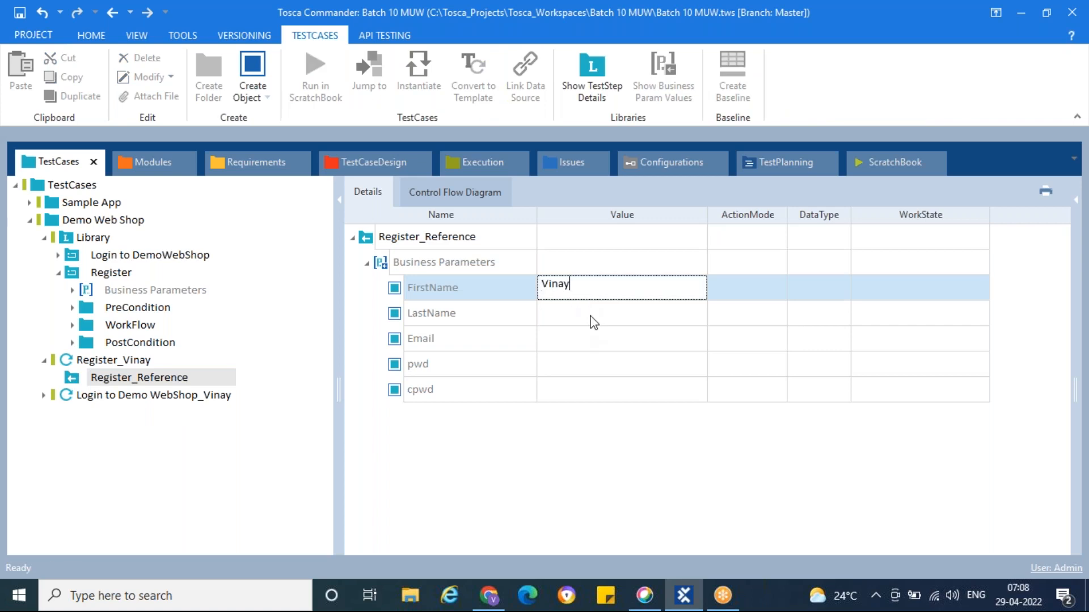
left_click(590, 318)
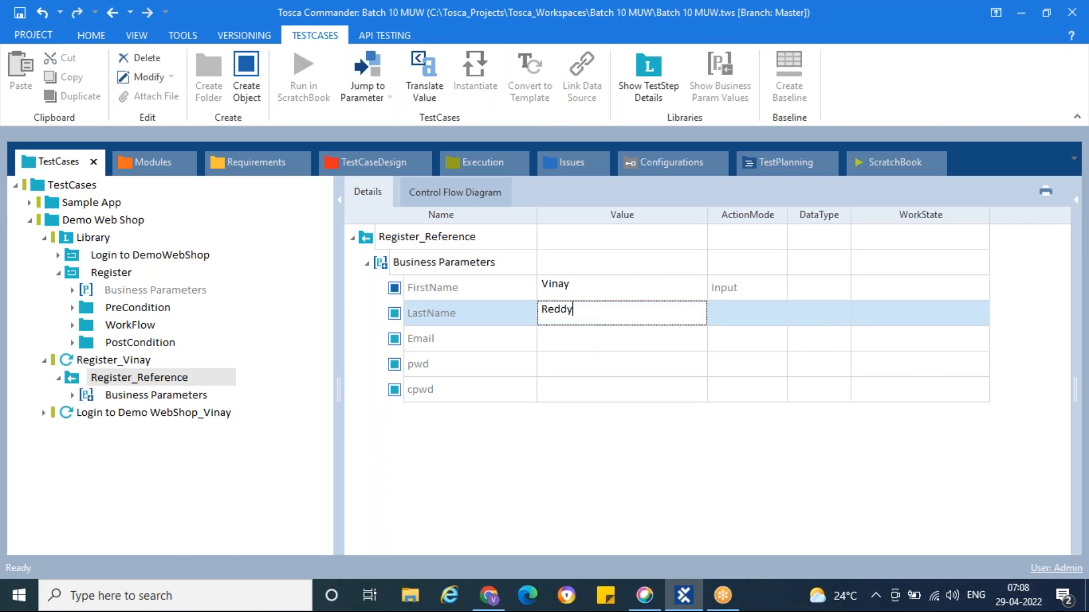
left_click(613, 340)
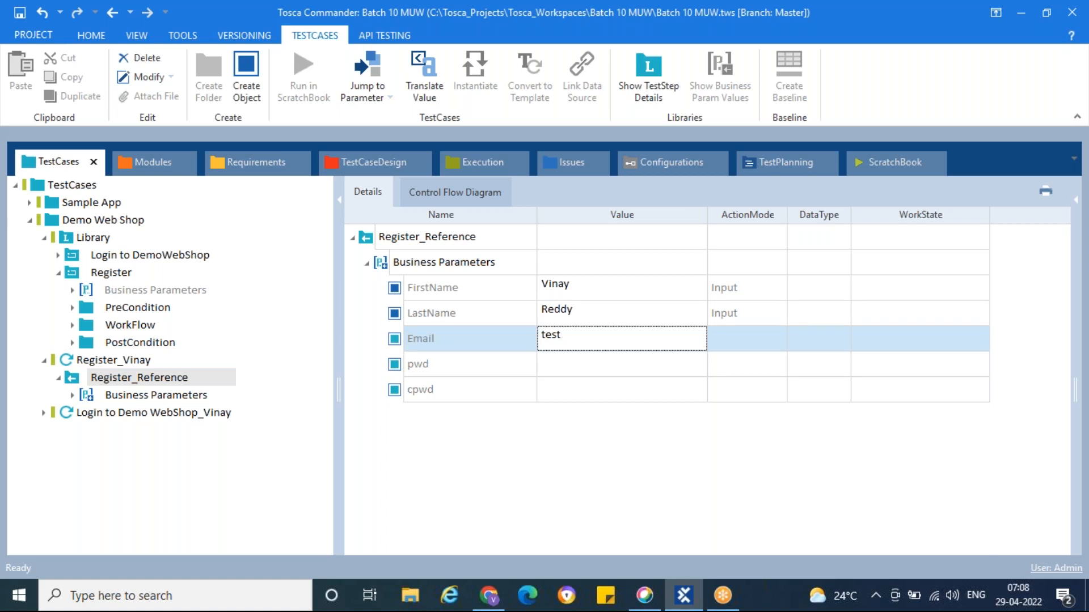
Close the two extra Chrome tabs and load demowebshop.tricentis.com in a new tab
left_click(488, 596)
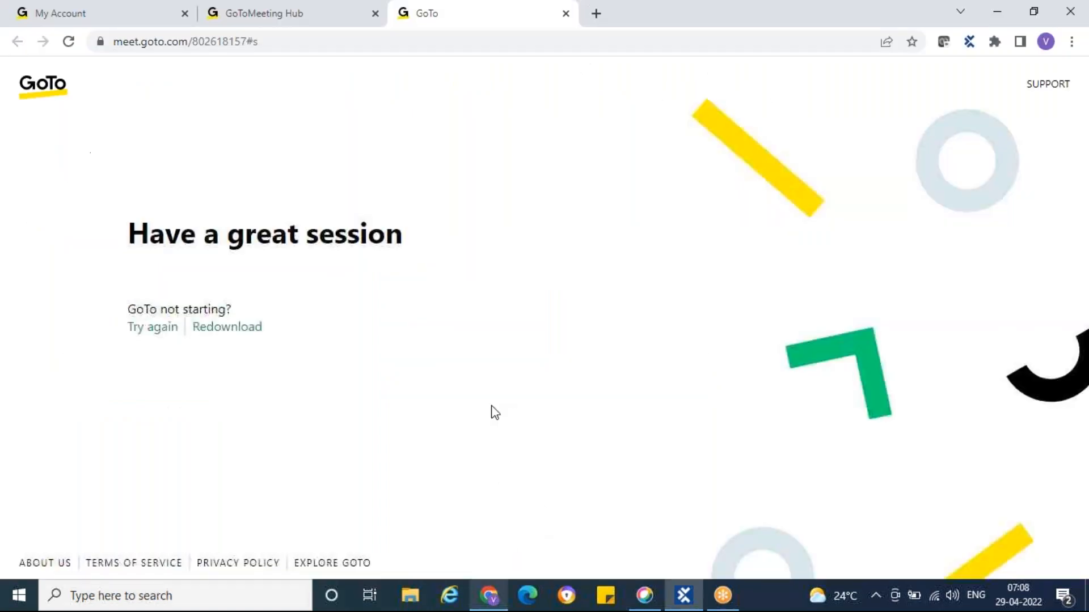
left_click(184, 13)
left_click(184, 13)
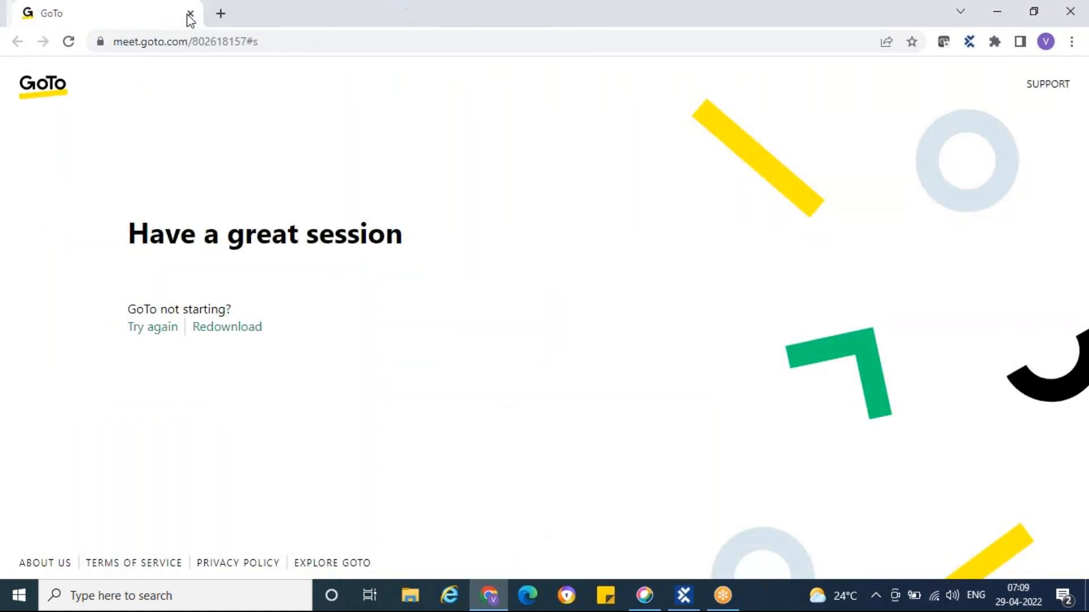
left_click(215, 13)
type("de")
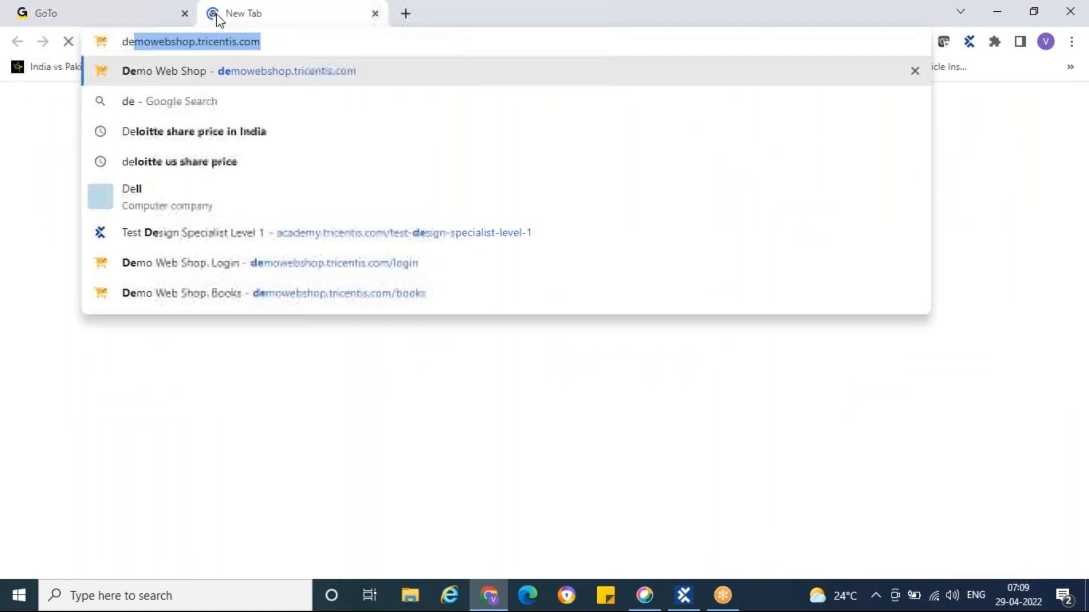
key("Return")
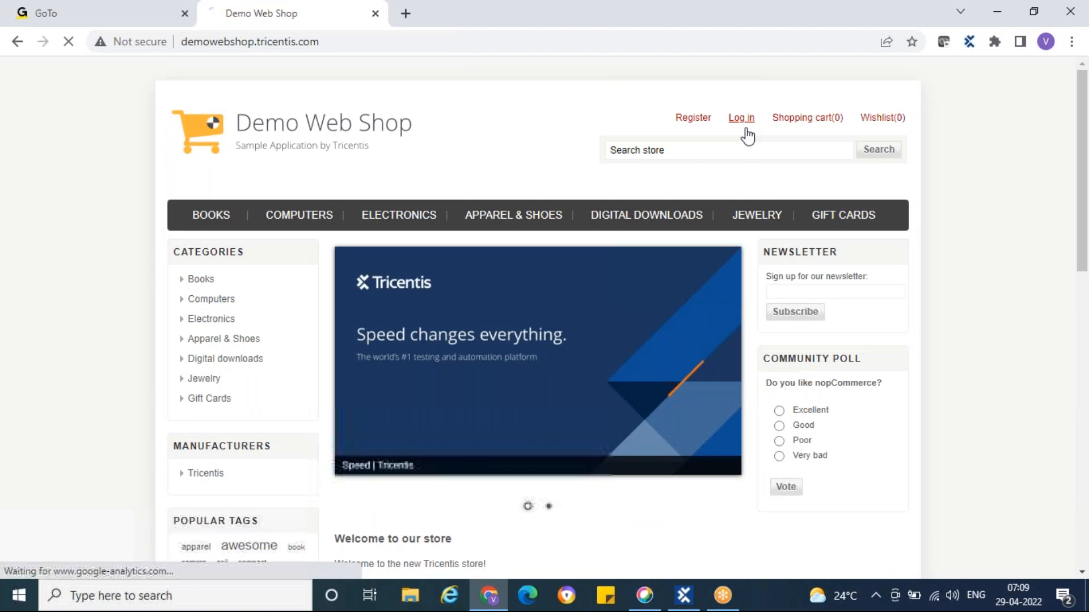
Check the saved e-mail suggestions on the shop's Log in page, then resume editing in Tosca
left_click(741, 118)
left_click(755, 318)
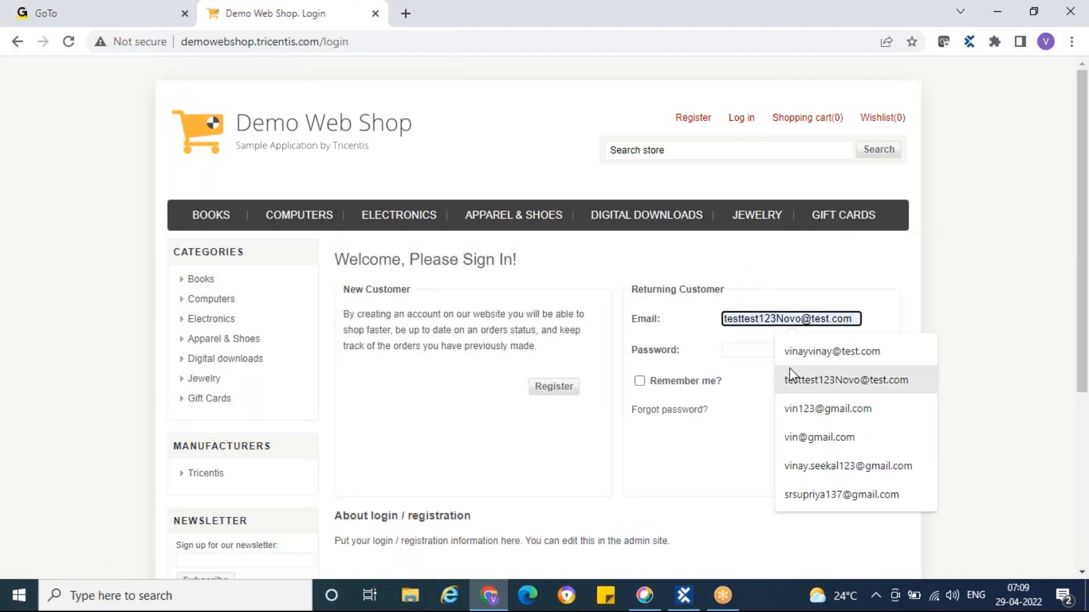
left_click(753, 486)
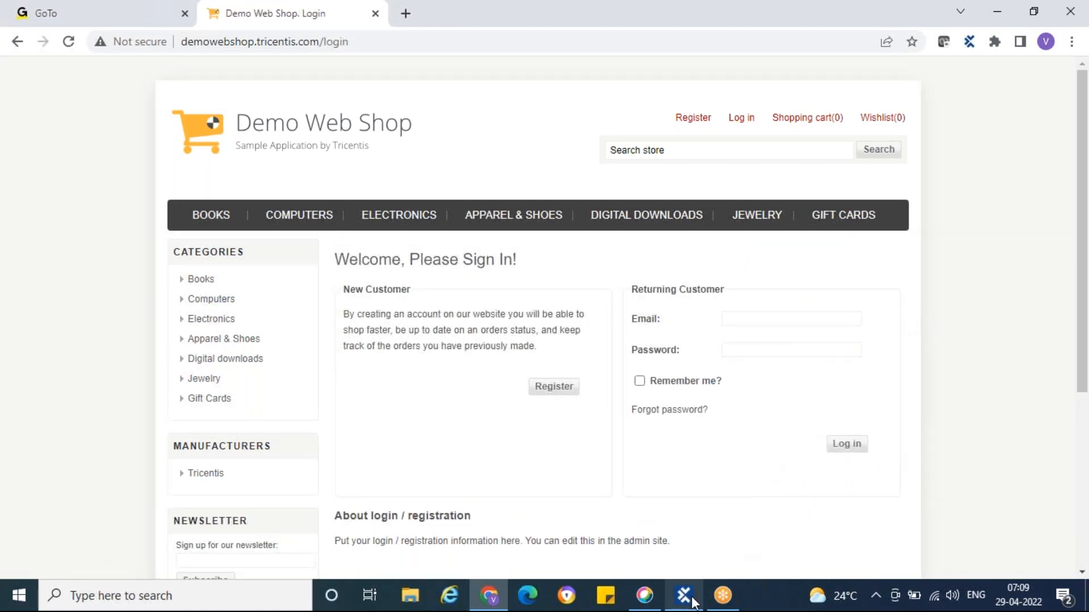
left_click(684, 595)
left_click(563, 366)
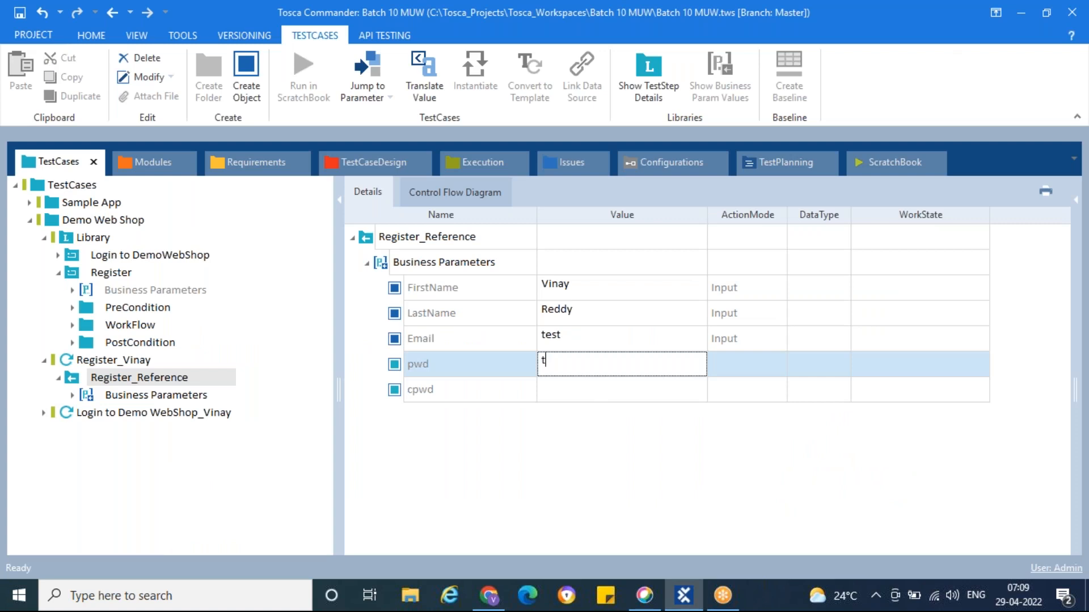
Move the mistyped test e-mail address out of the pwd cell and into Email
type("testtest123Novo@test.")
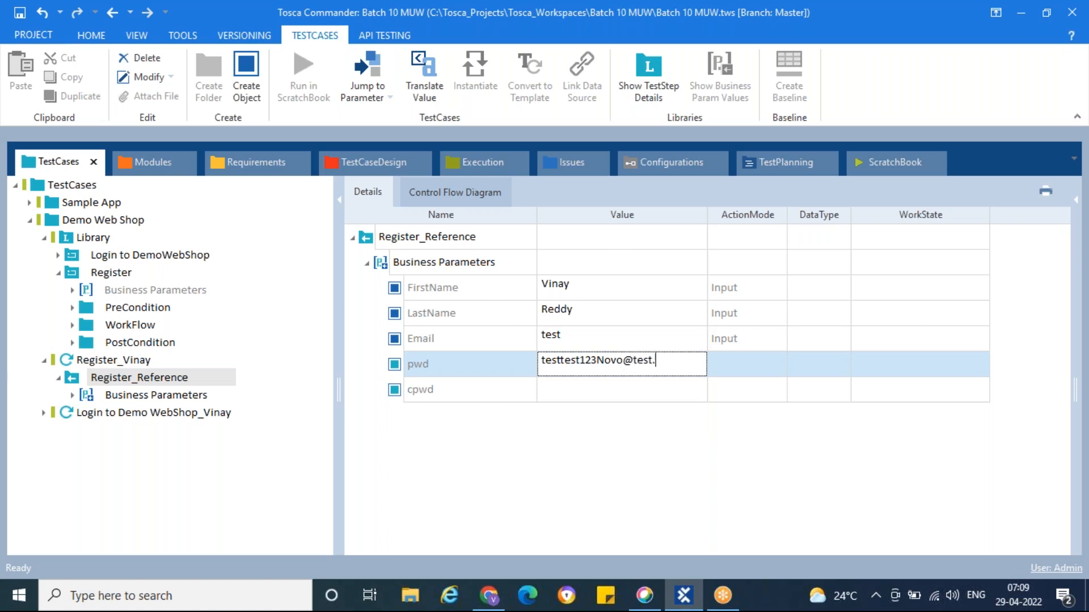
type("com")
key("ctrl+a")
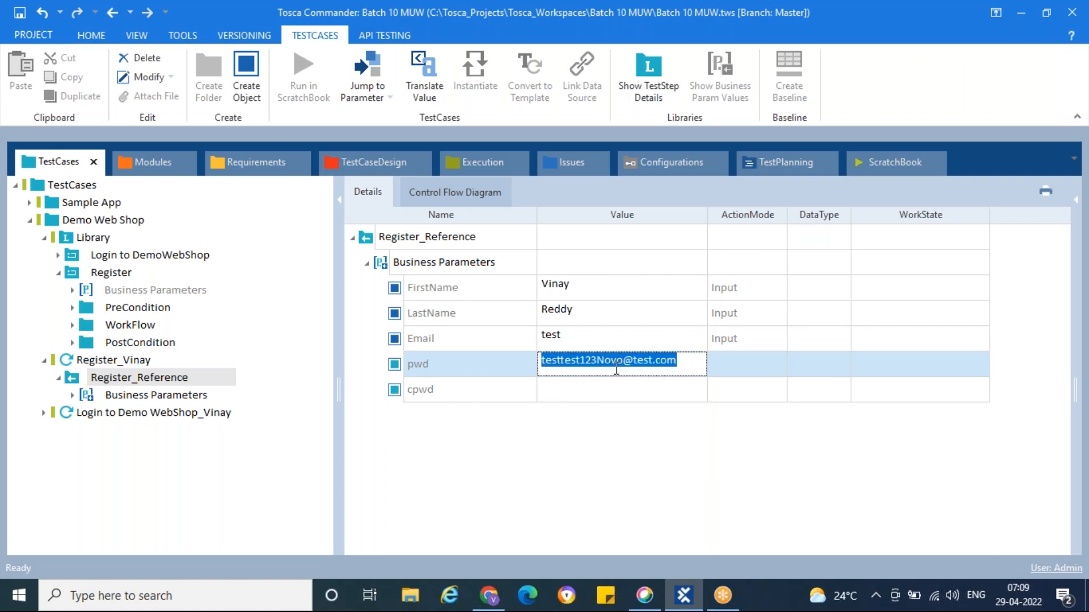
key("ctrl+x")
left_click(618, 346)
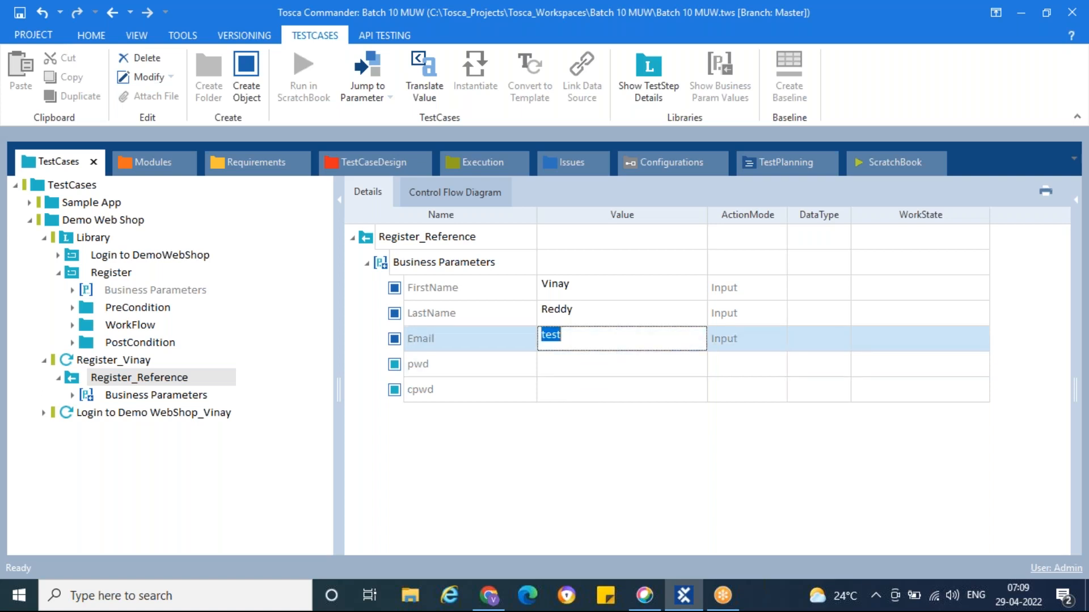
type("v")
key("ctrl+v")
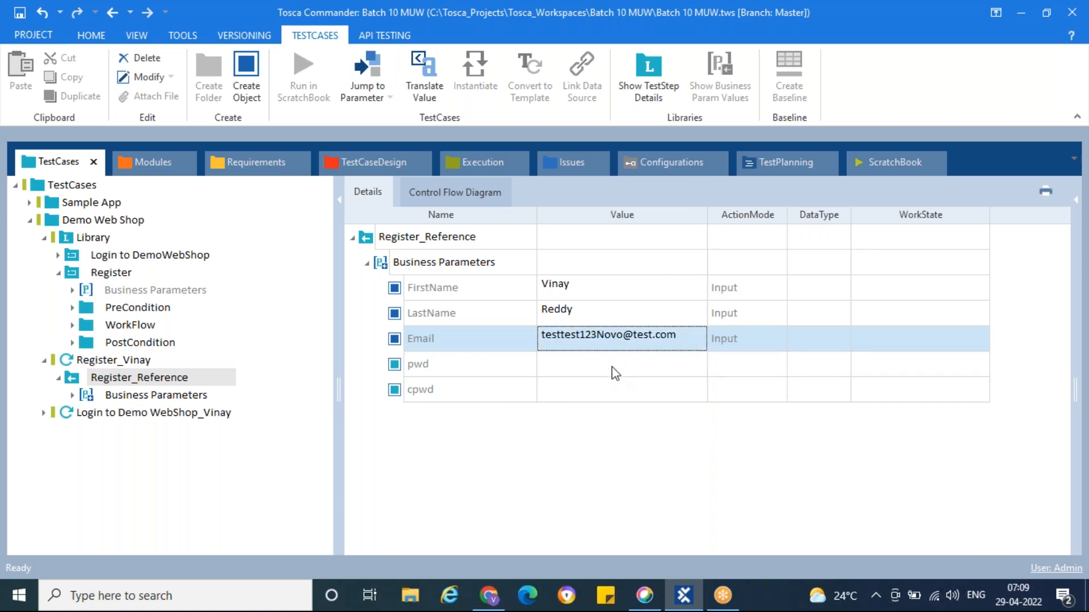
Enter the account password in pwd and paste the same value into cpwd
left_click(612, 365)
type("Qwerty1#")
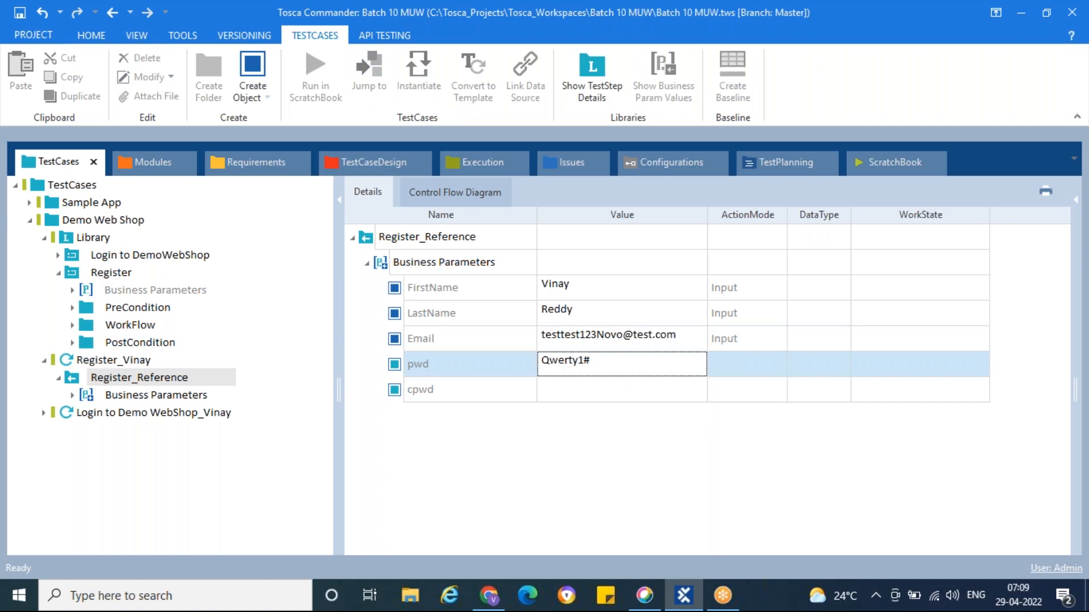
left_click(626, 399)
left_click(619, 364)
left_click(618, 362)
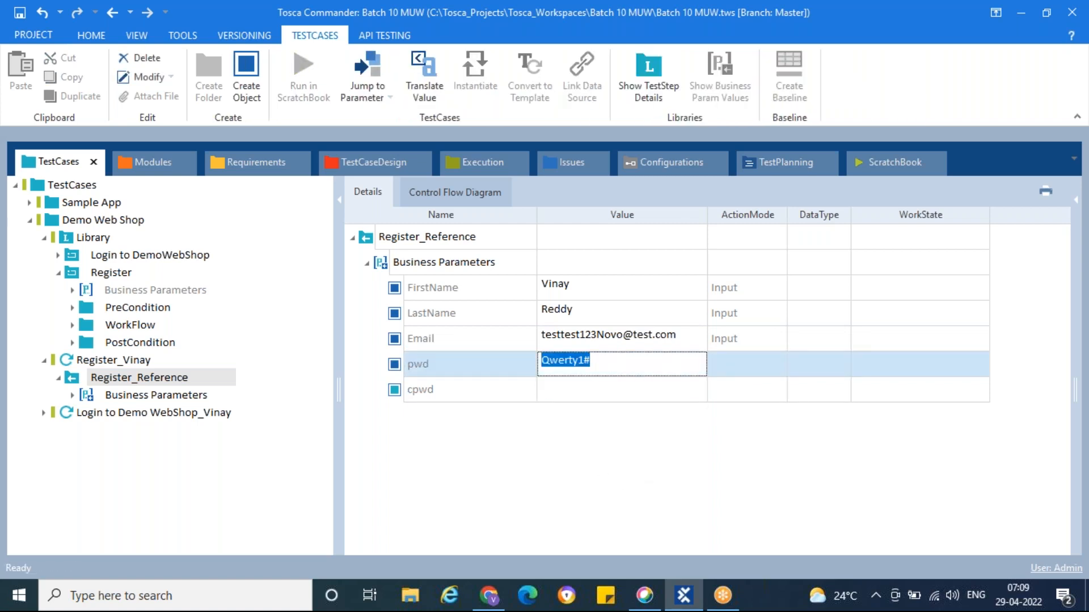
left_click(619, 391)
left_click(620, 391)
key("ctrl+v")
left_click(632, 443)
left_click(143, 417)
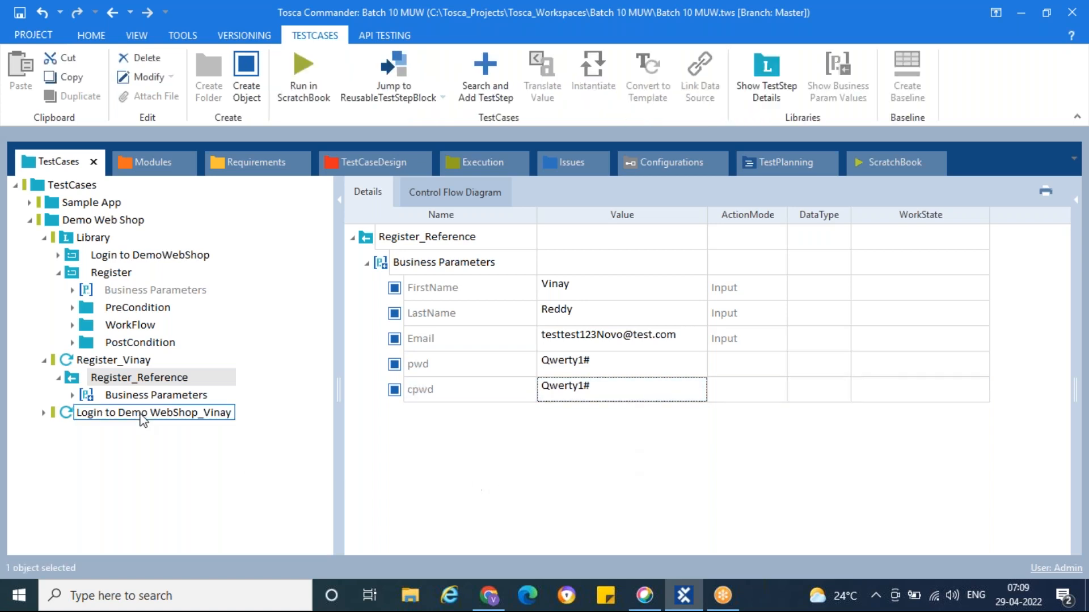
Compare Register_Reference's filled parameter values with the Register module's {PL[...]} step values
left_click(73, 395)
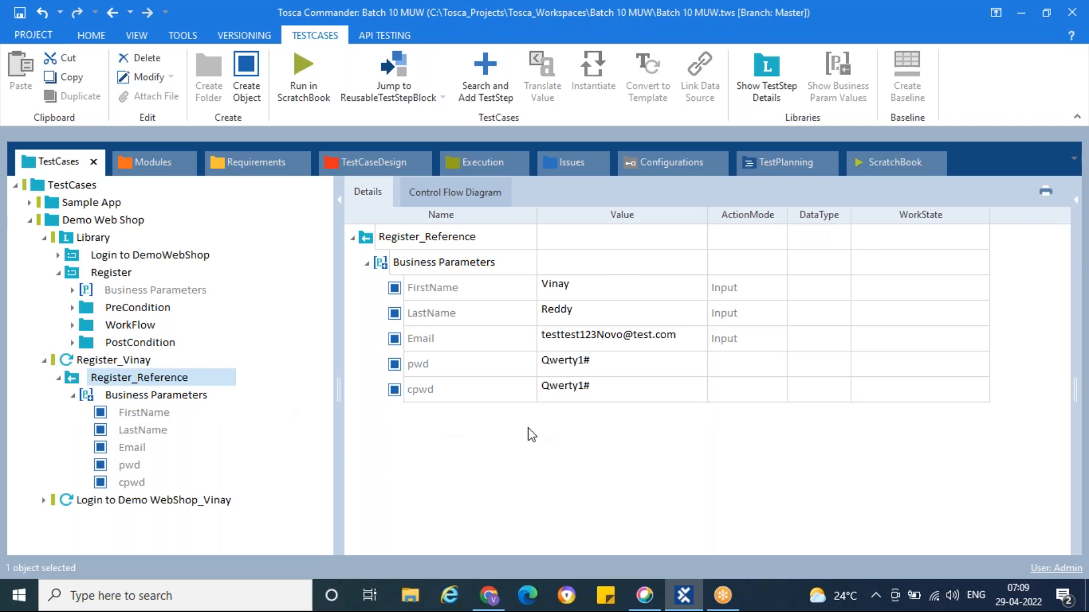
left_click(57, 377)
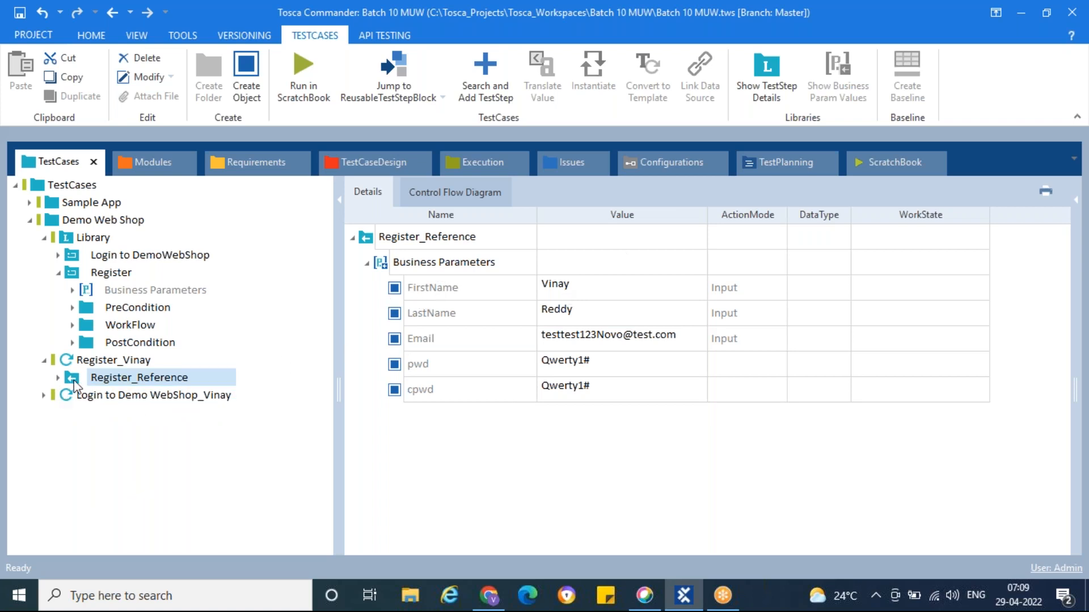
left_click(129, 275)
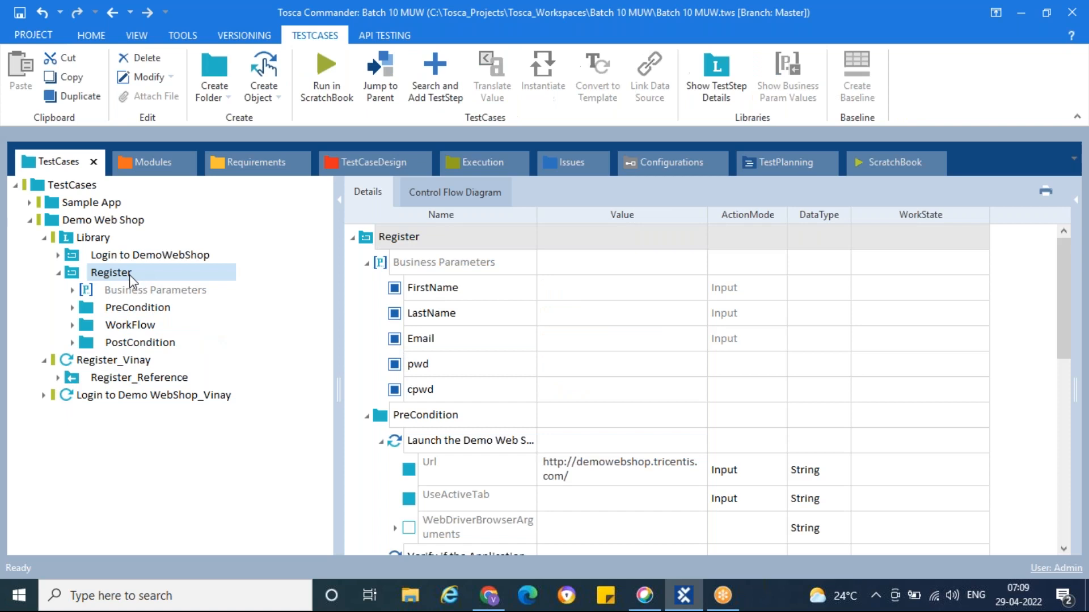
left_click(71, 381)
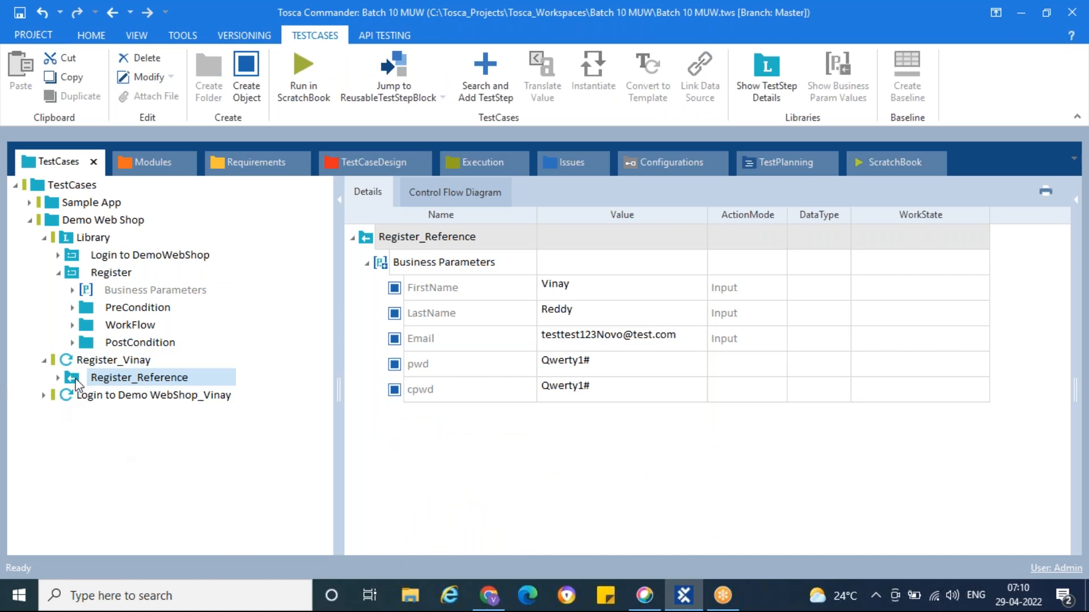
left_click(74, 275)
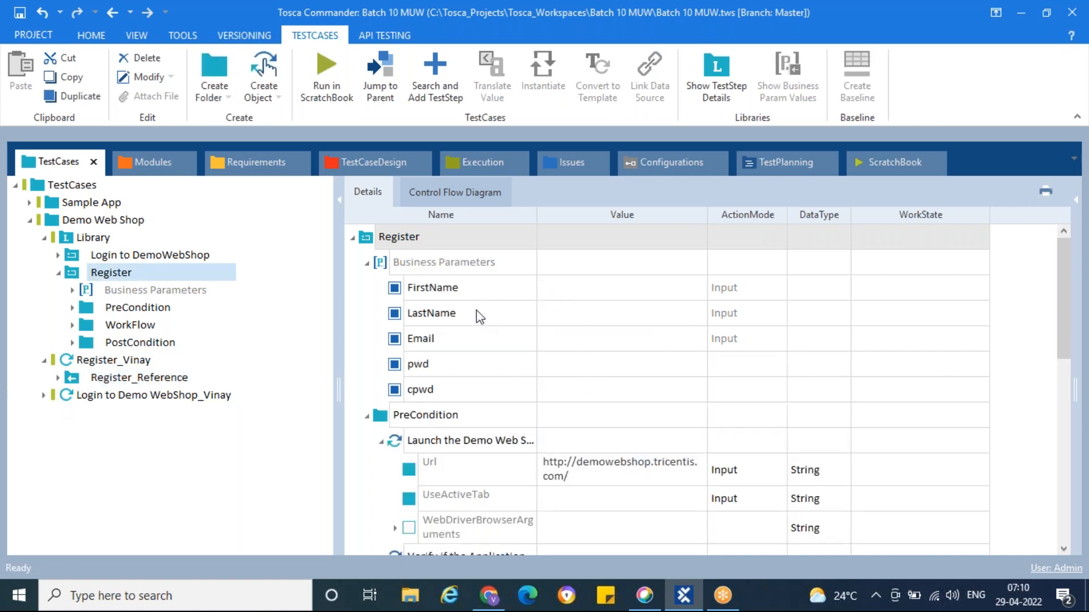
scroll(477, 311, "down", 8)
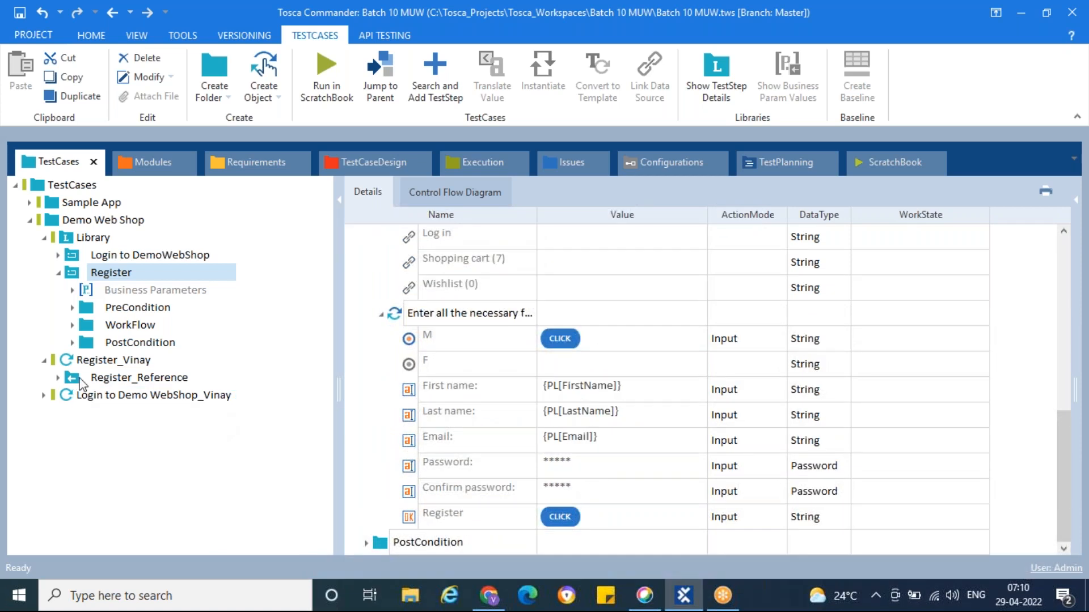
Collapse the test case, Register module and Library folder, and bring up the Demo Web Shop folder's context menu
left_click(44, 360)
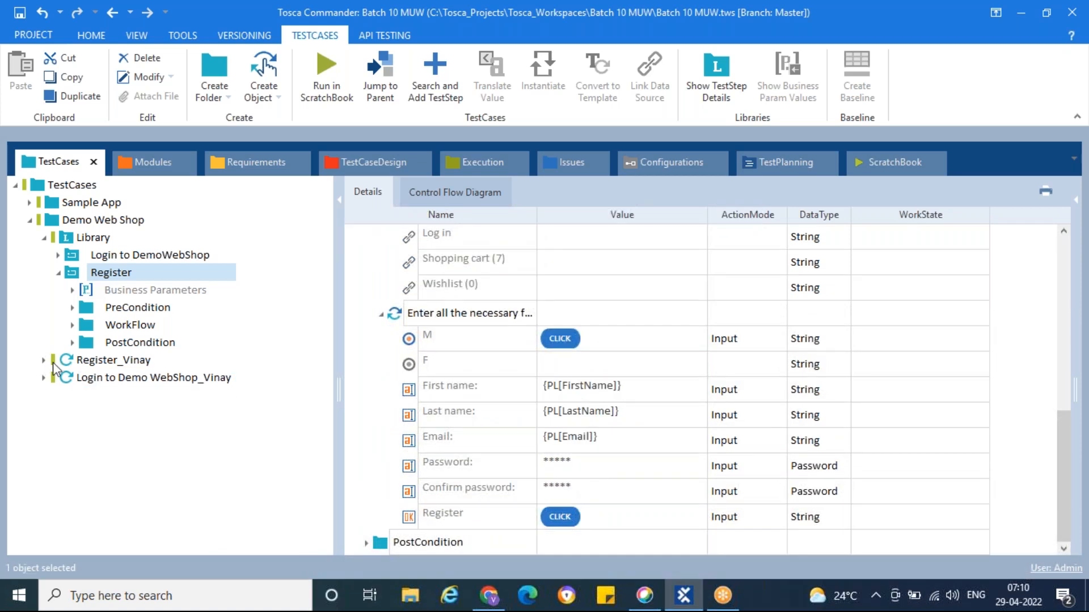
left_click(57, 273)
left_click(44, 238)
right_click(52, 222)
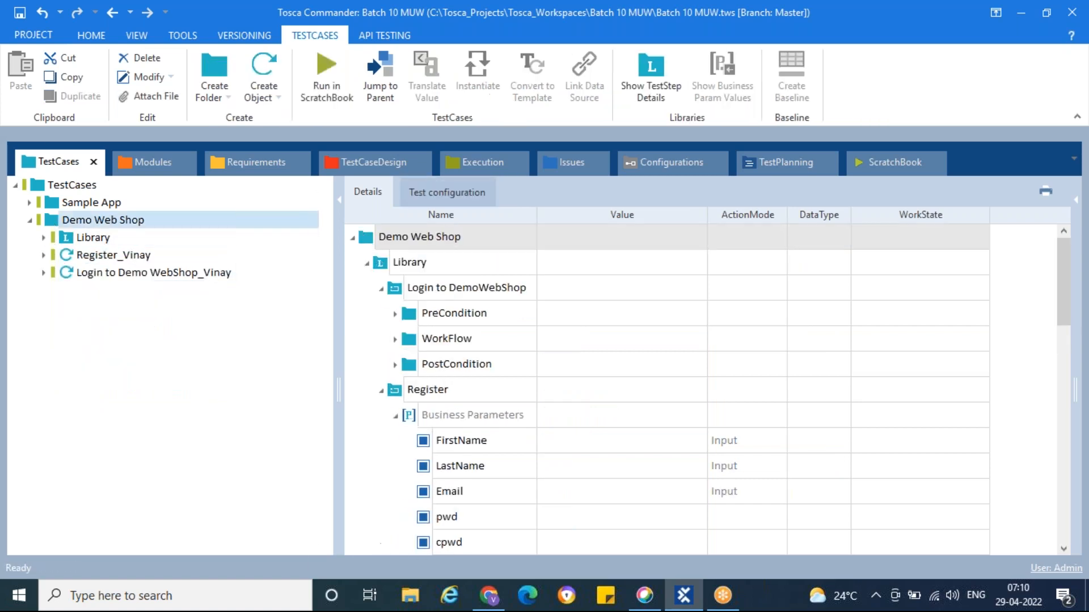
Create a Register test case named after the tester under Demo Web Shop and drag in the Register module
left_click(126, 169)
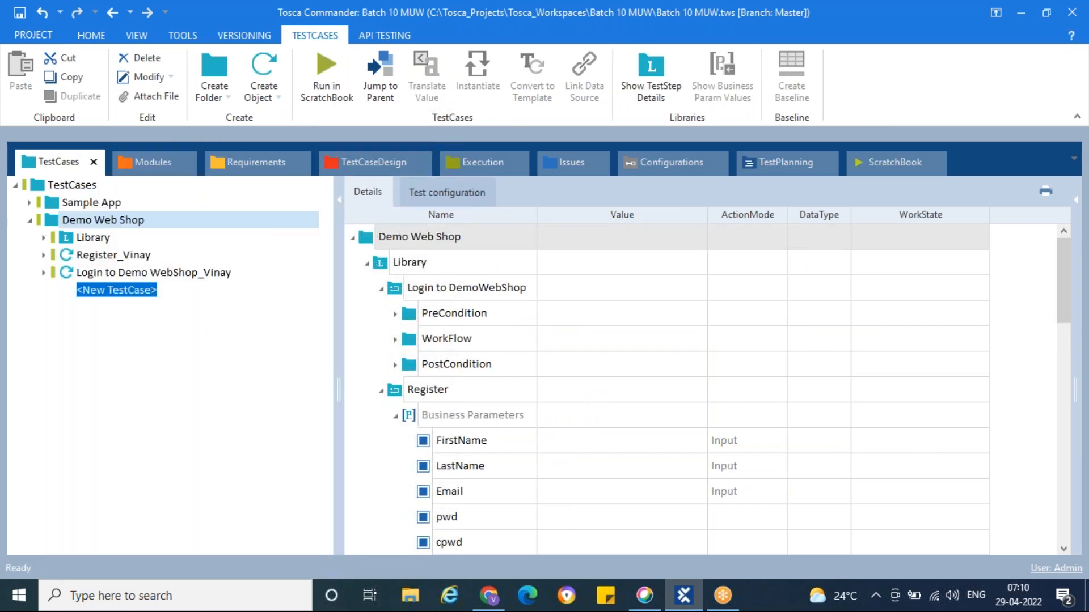
type("Regist")
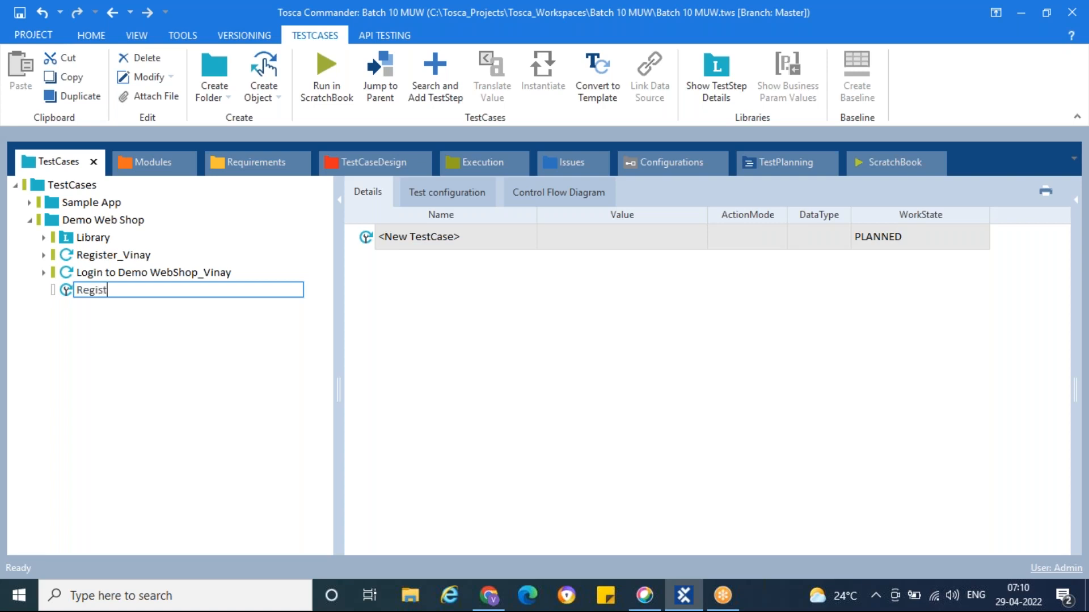
type("er_Mugda")
key("Return")
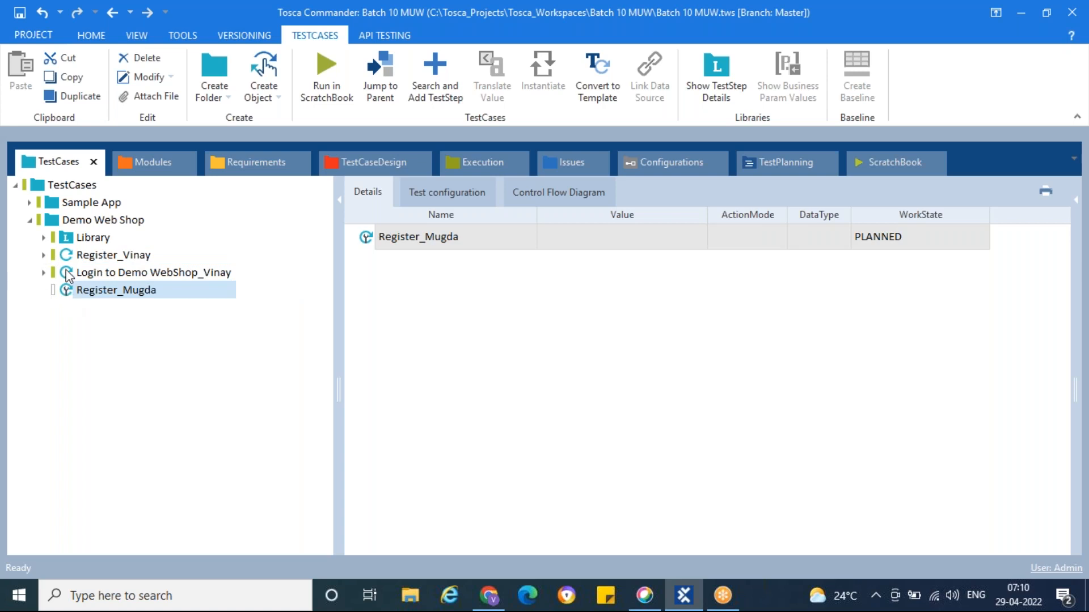
left_click(43, 237)
left_click_drag(79, 273, 84, 329)
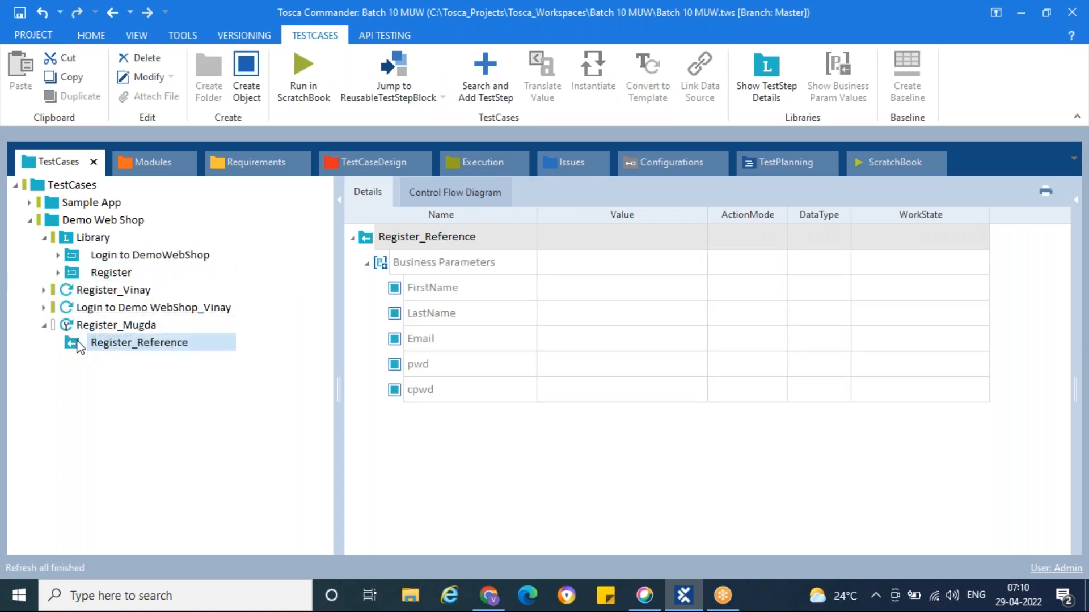
Fill Register_Reference's FirstName, LastName, Email and identical pwd/cpwd values
left_click_drag(575, 292, 639, 292)
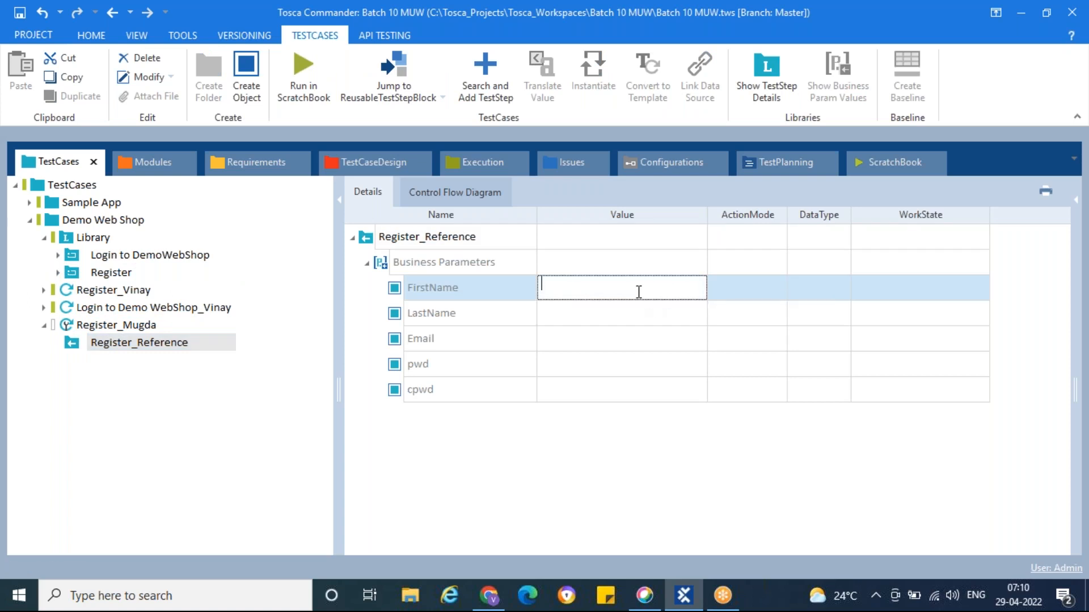
type("Mugda")
left_click(639, 325)
type("Mu")
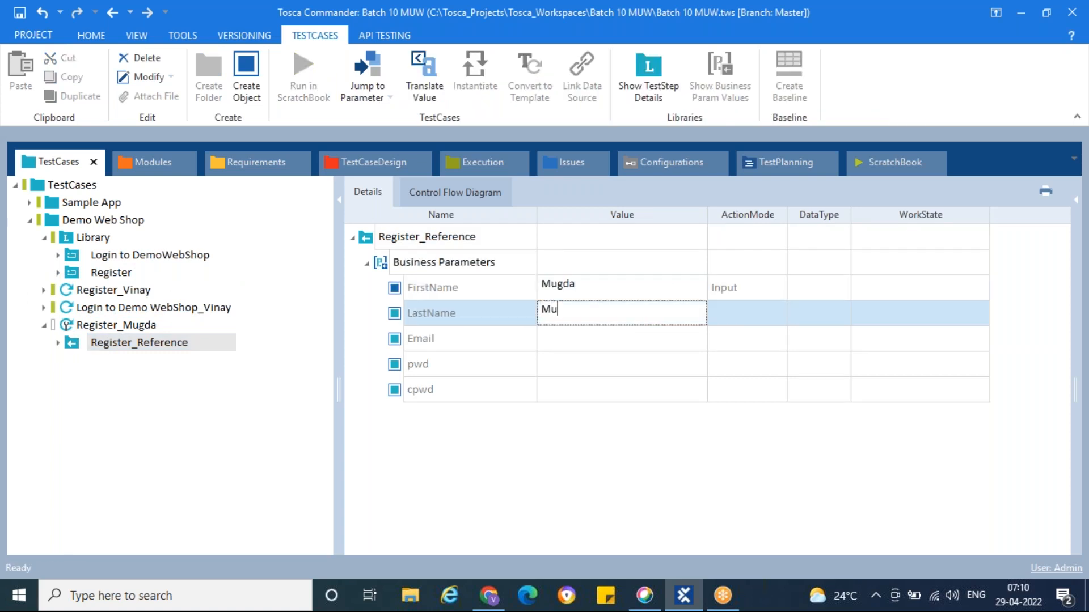
type("gda")
left_click(635, 342)
type("some")
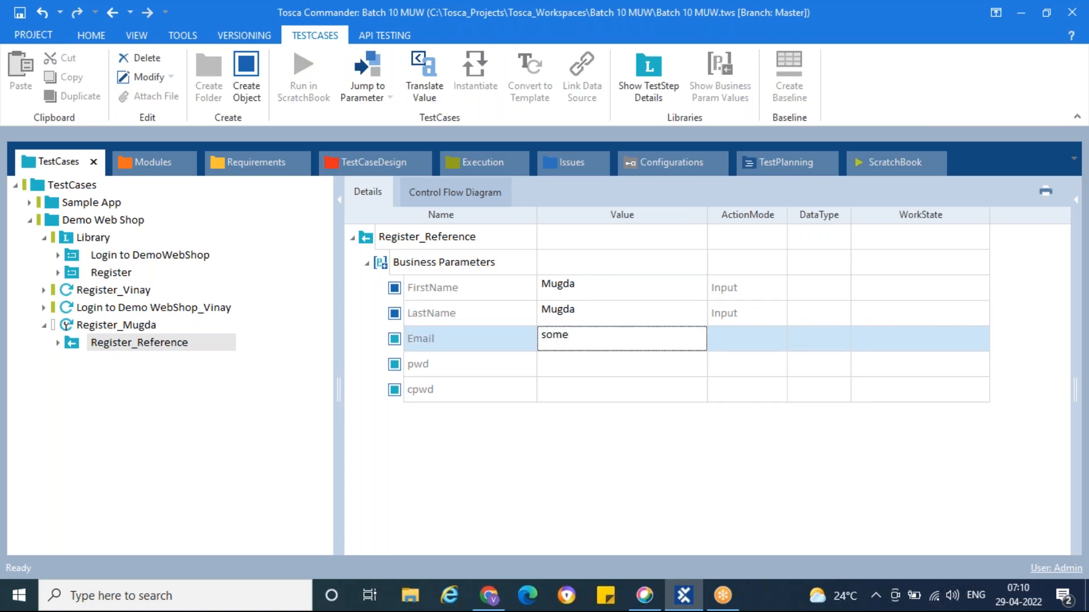
type("@email.com")
left_click(627, 361)
type("sdas")
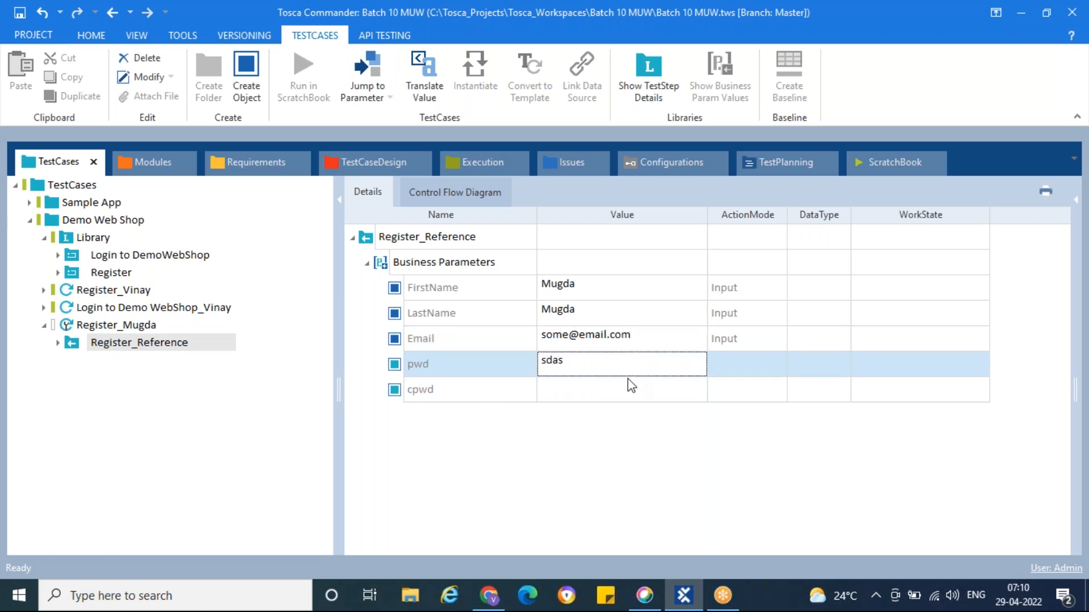
left_click(635, 384)
type("s")
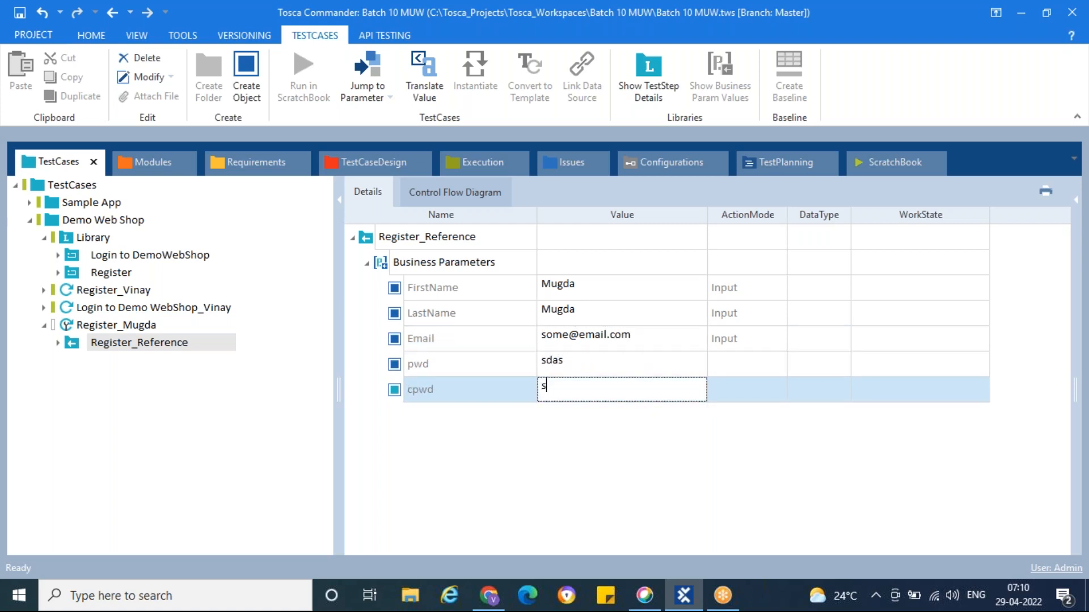
type("das")
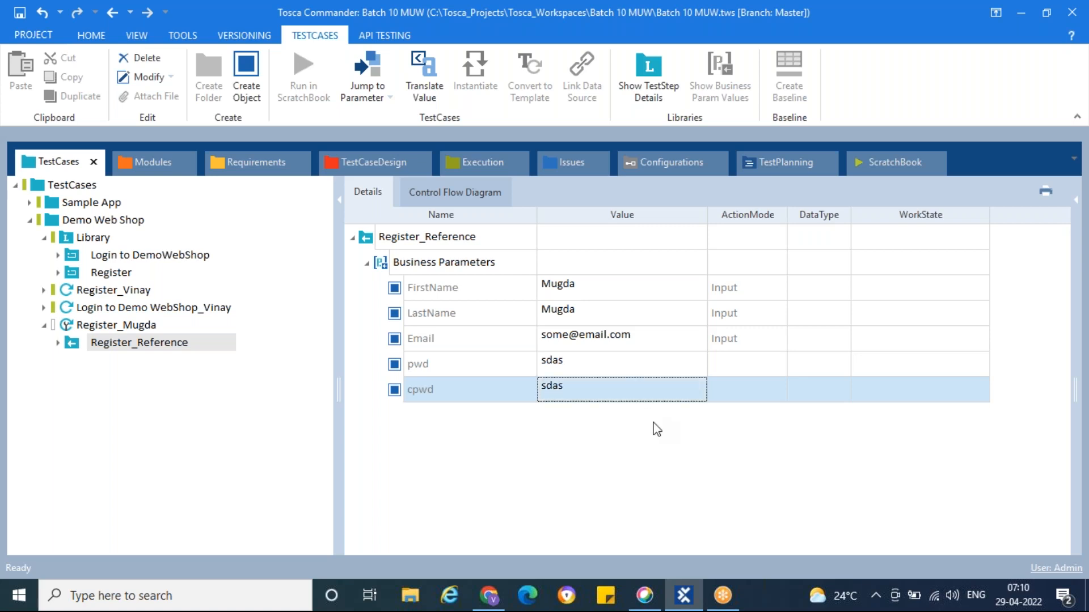
left_click(656, 429)
Review the new test case and the library's Register module, then search Start for 'Note'
left_click(60, 325)
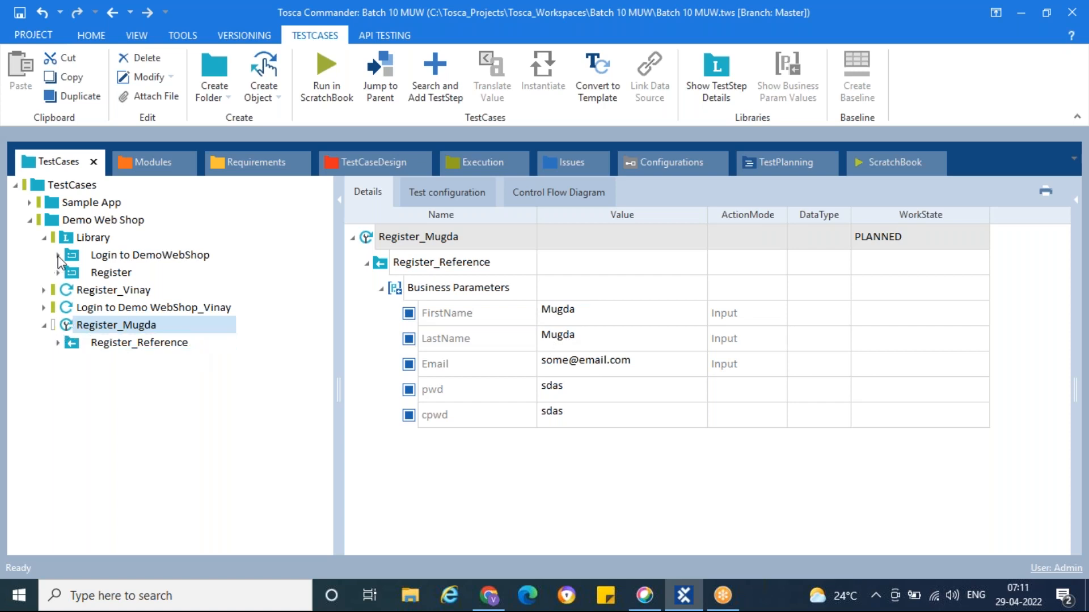
left_click(110, 273)
left_click(58, 273)
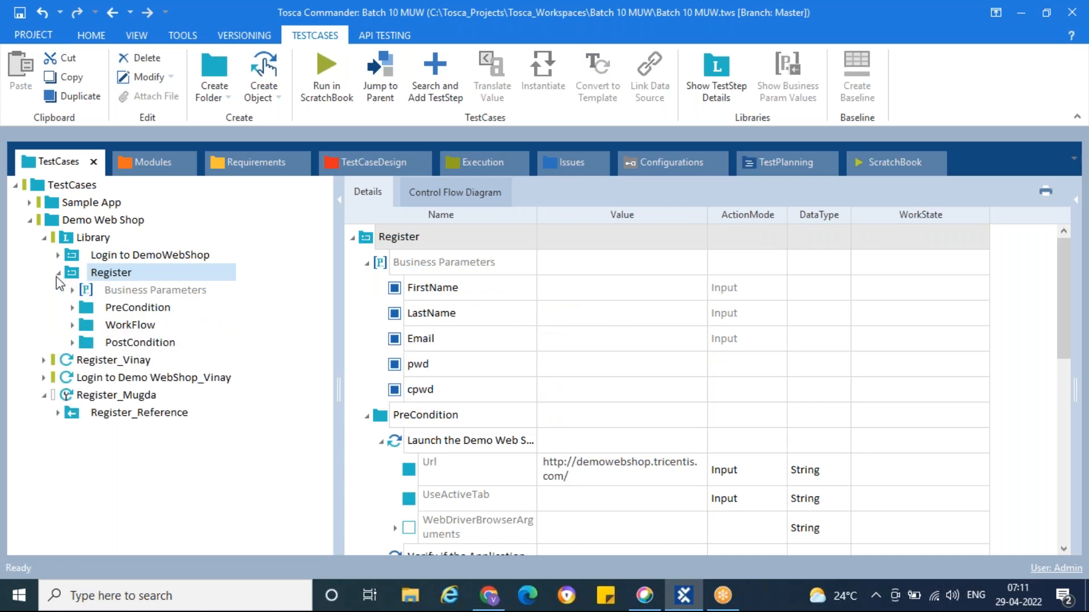
left_click(366, 263)
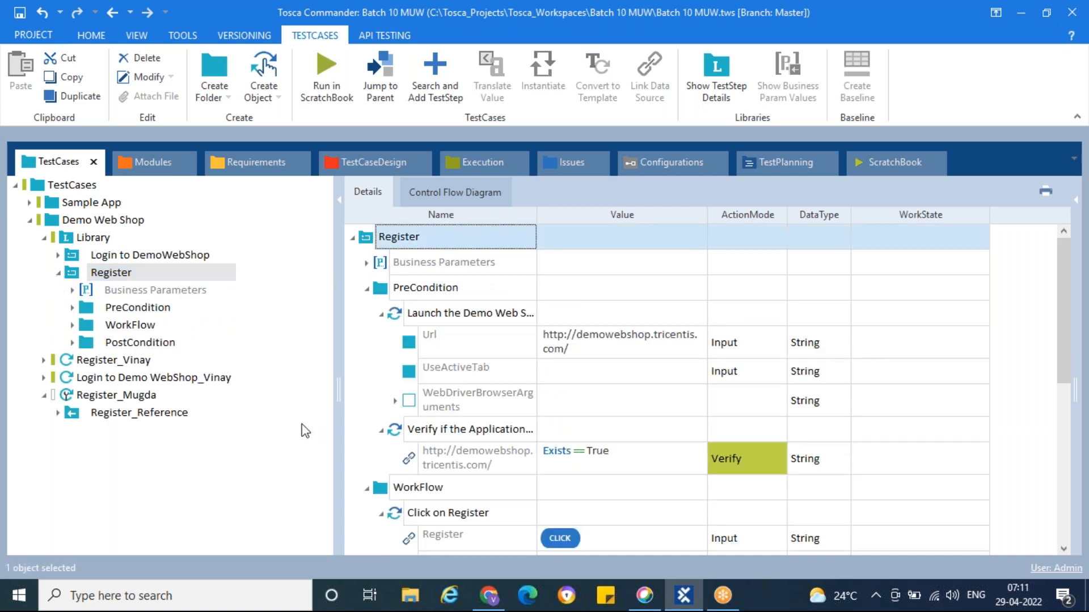
left_click(19, 601)
type("Note")
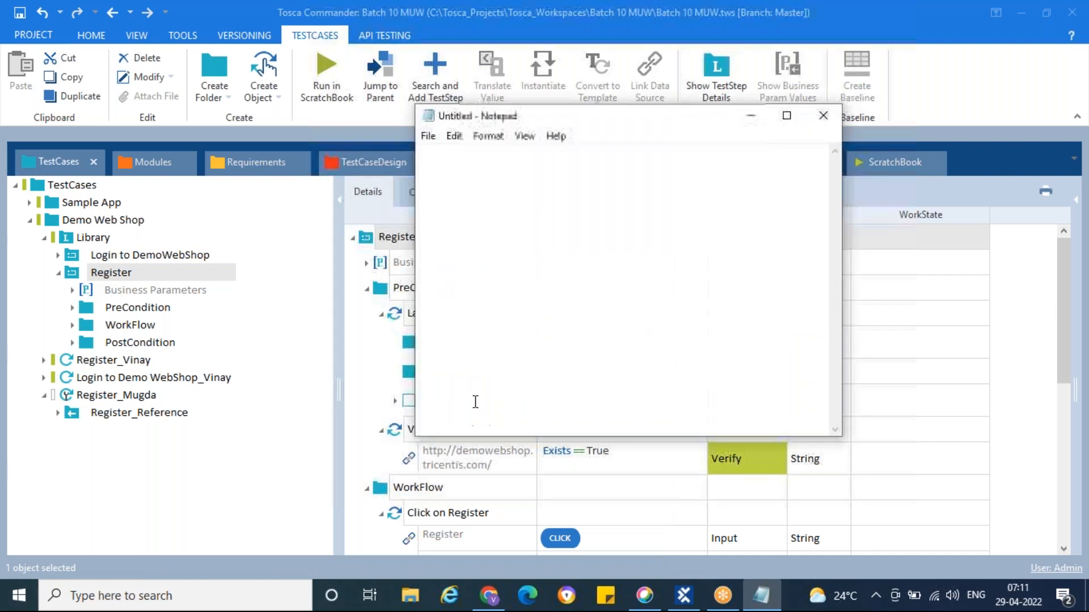
Save the new Notepad note as 'day9'
left_click(428, 136)
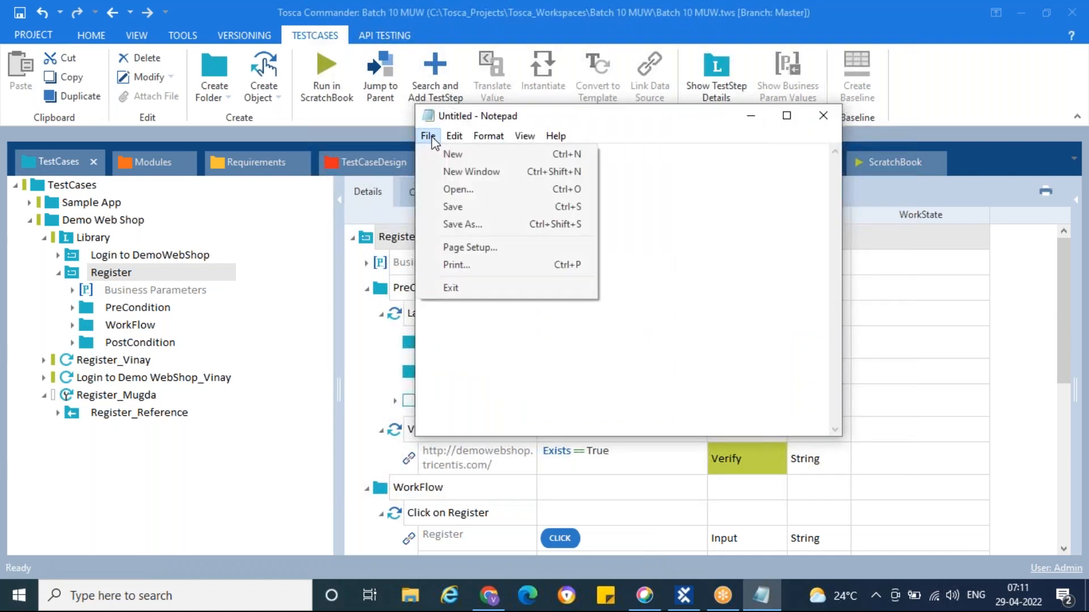
left_click(464, 224)
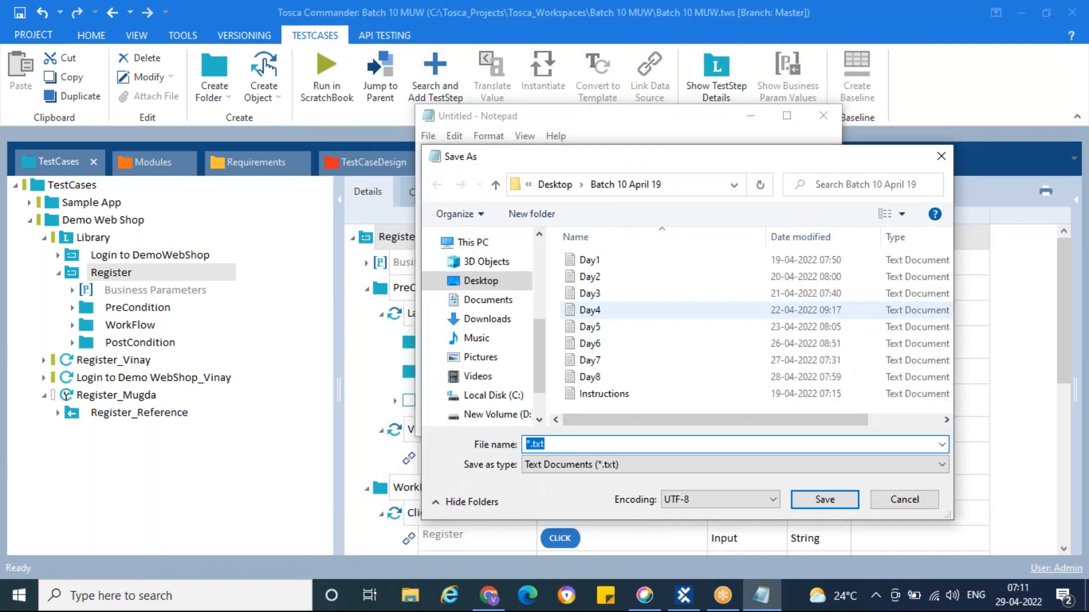
type("day9")
left_click(845, 499)
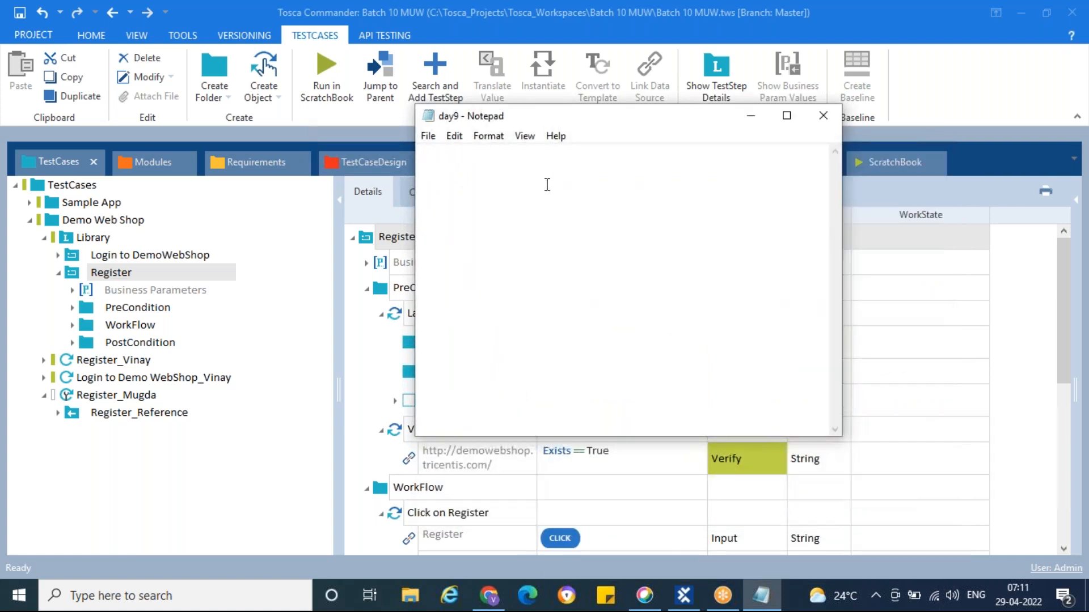
Write 'Business Parameteres: The dynamic values sent from the test case to the RTB during the run time', save, and minimize
type("Business ")
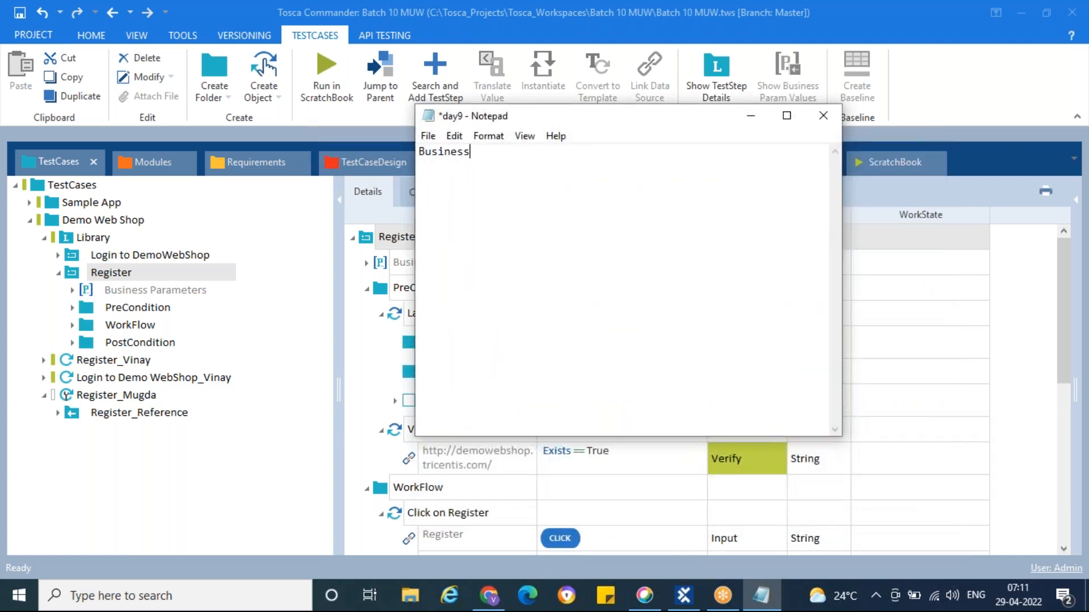
type("Parameteres")
type(": The dynamic ")
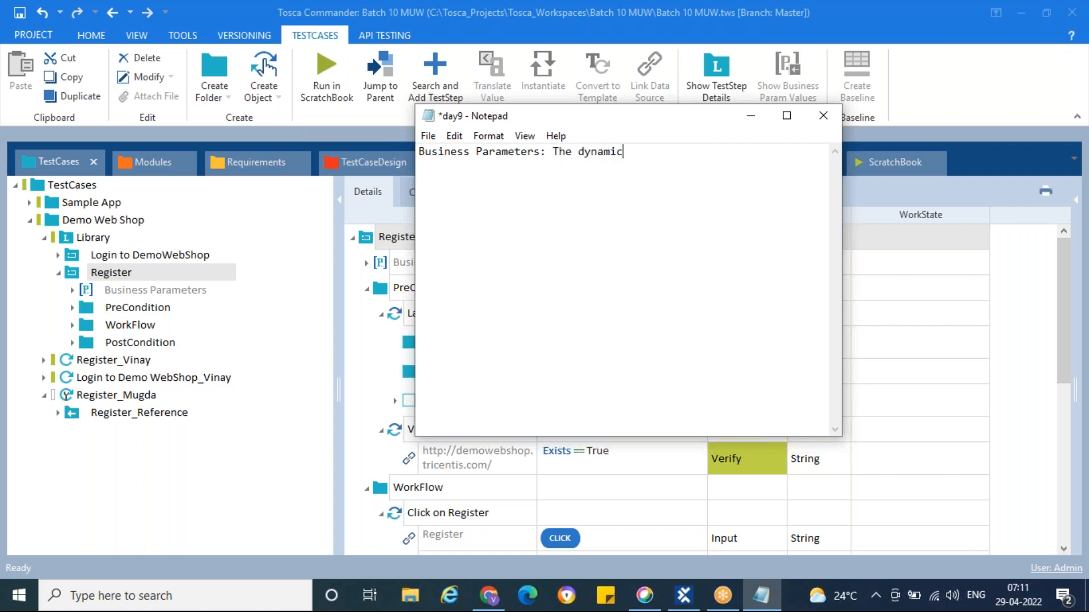
type("values sent from ")
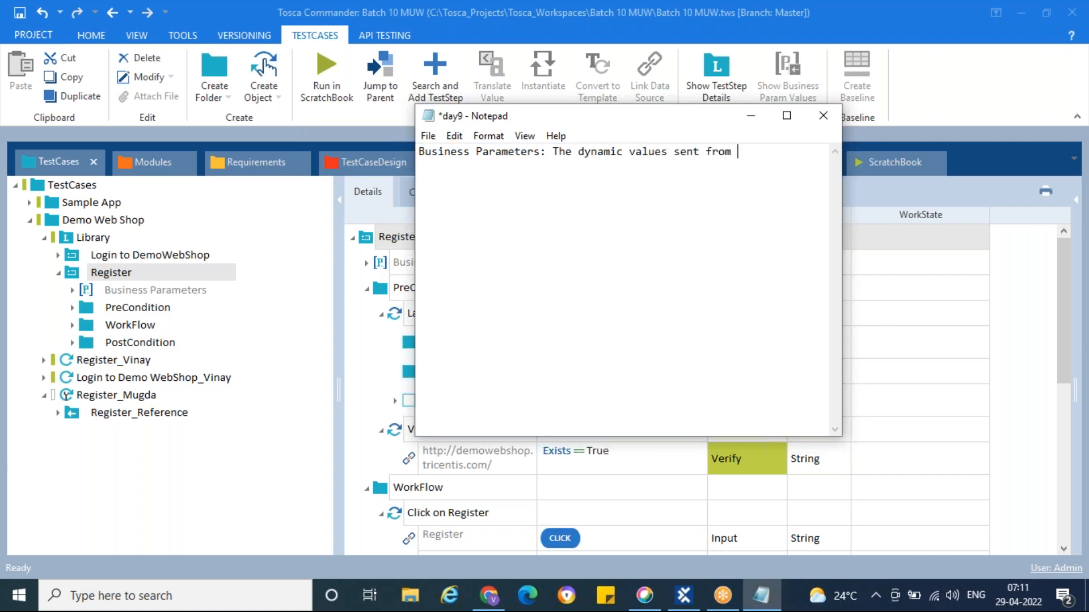
type("the test case s")
key("BackSpace")
type("to the")
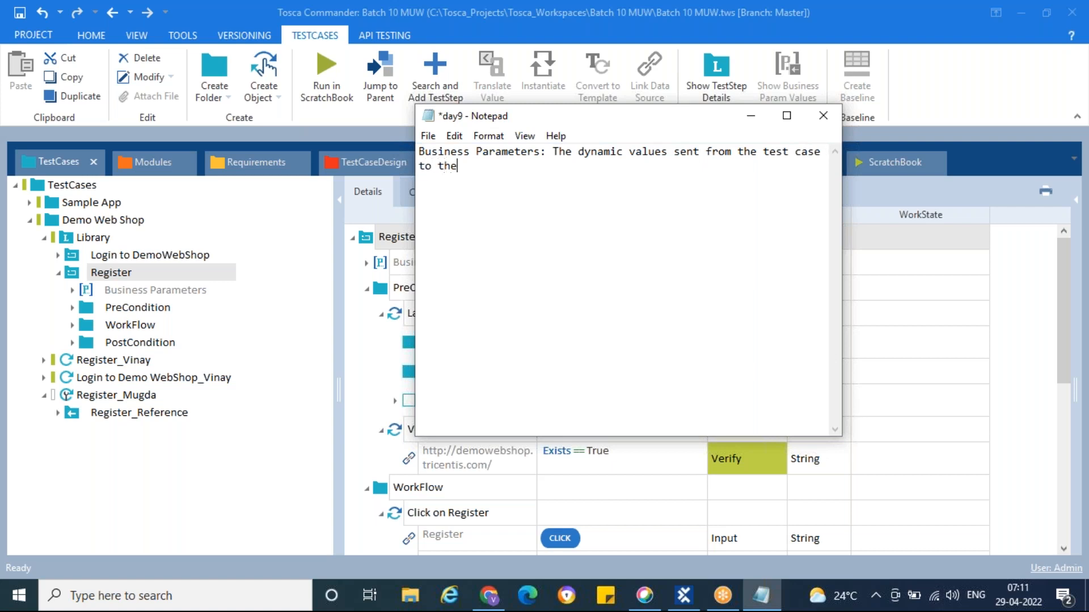
type(" RTB during the run time.")
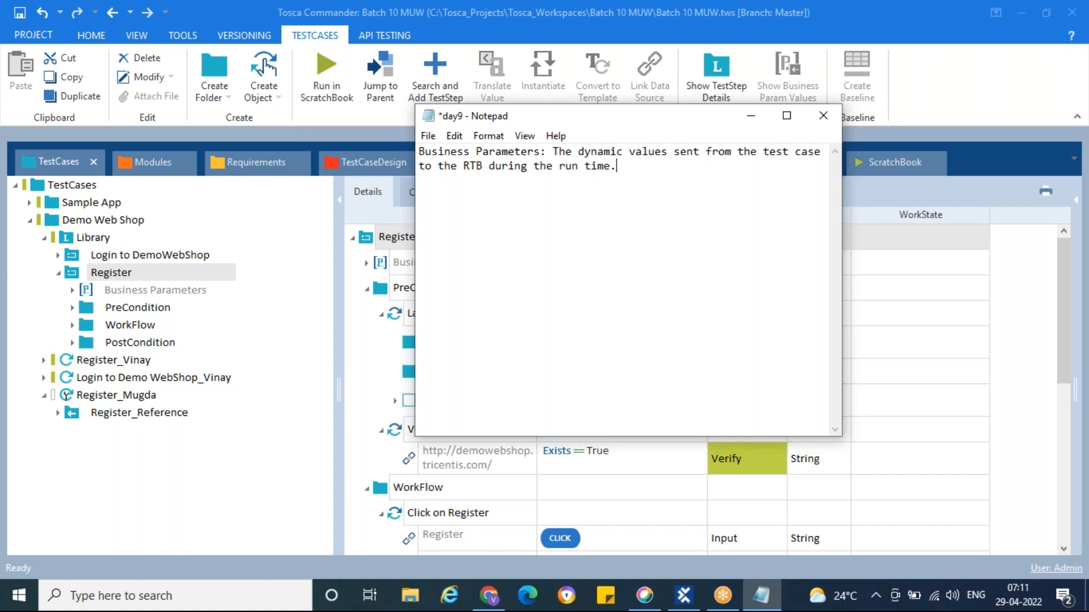
key("ctrl+s")
left_click(752, 115)
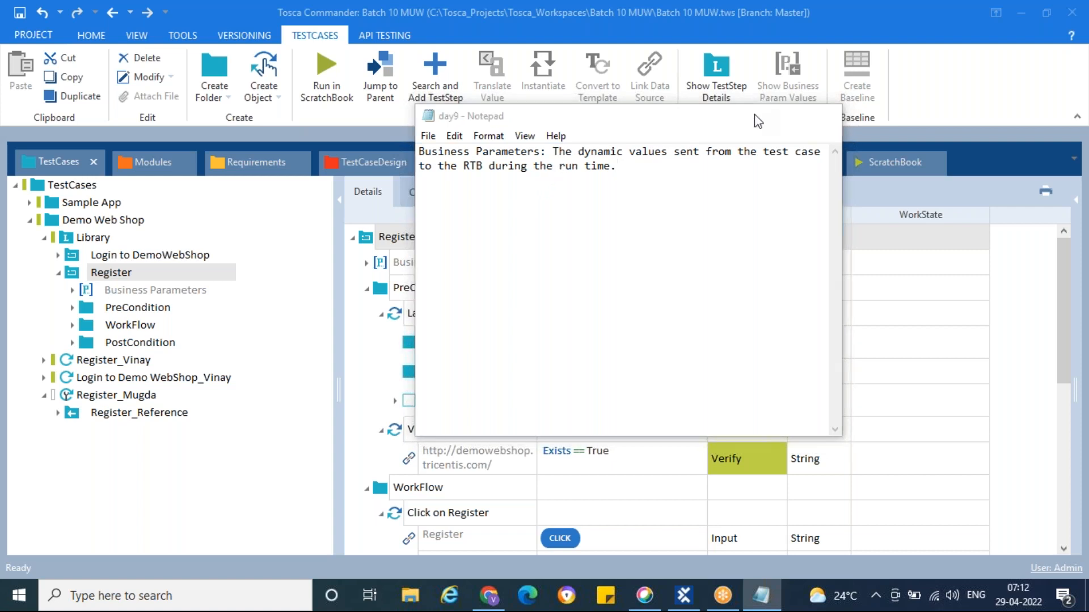
left_click(58, 273)
left_click(45, 238)
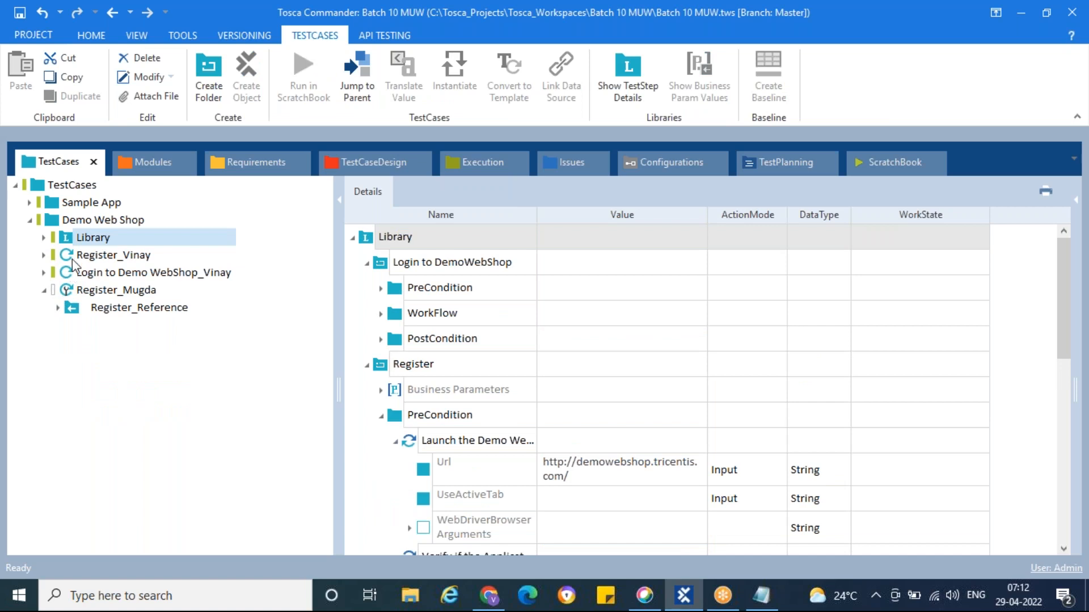
Expand the tester's login test case down to Enter Login details, then select the library's Login to DemoWebShop module
left_click(67, 274)
left_click(367, 263)
left_click(381, 289)
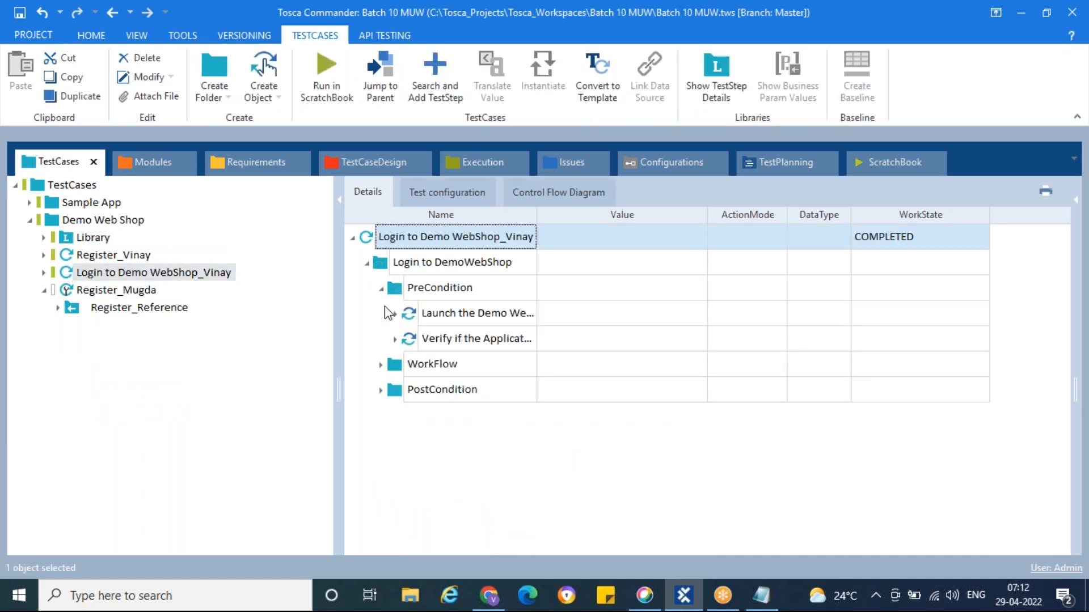
left_click(381, 364)
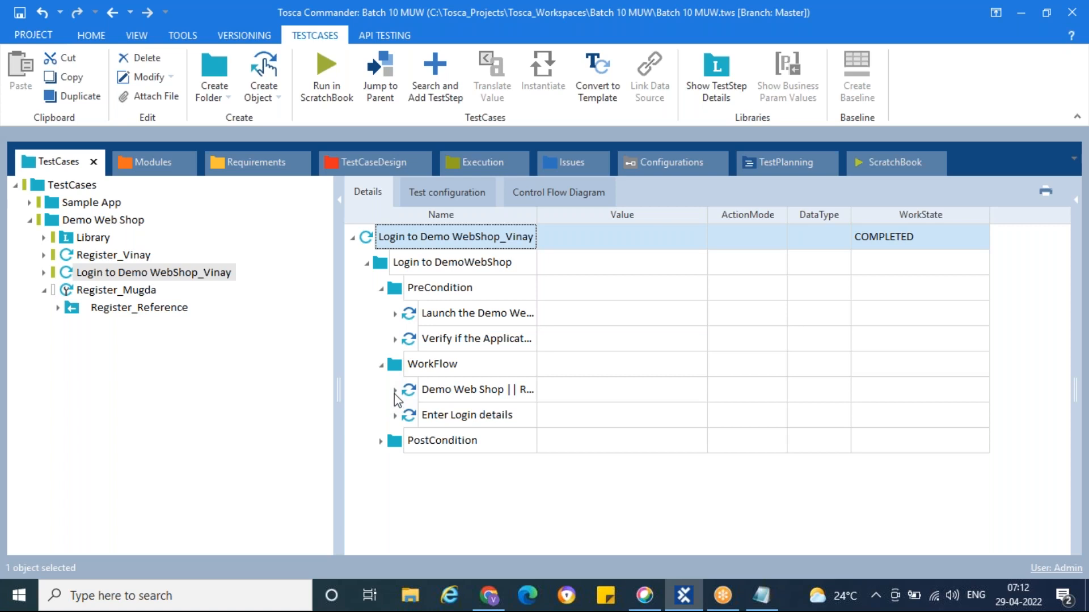
left_click(395, 390)
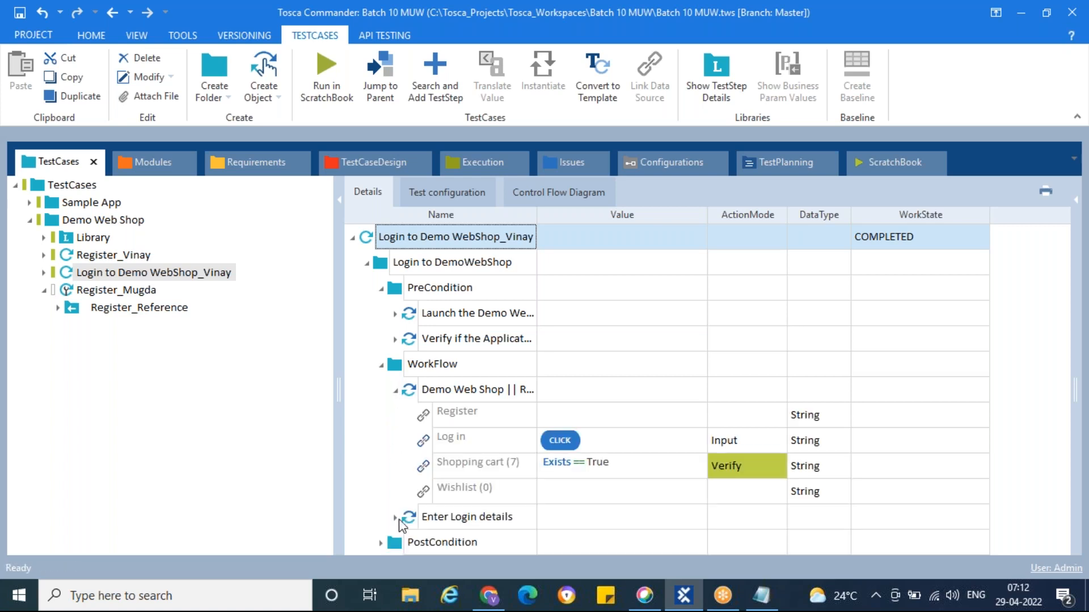
left_click(395, 518)
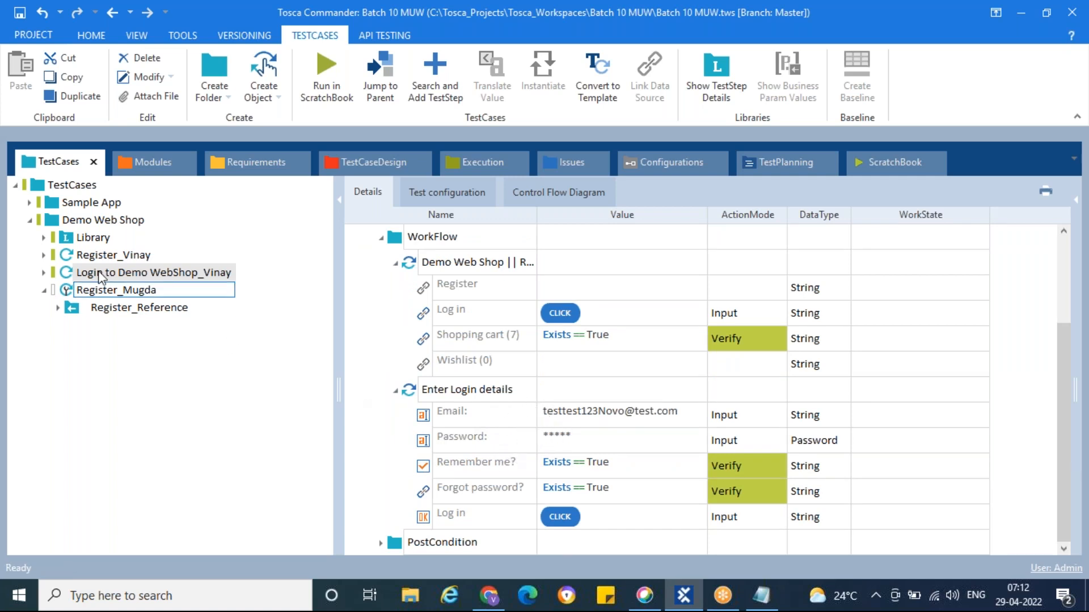
left_click(44, 238)
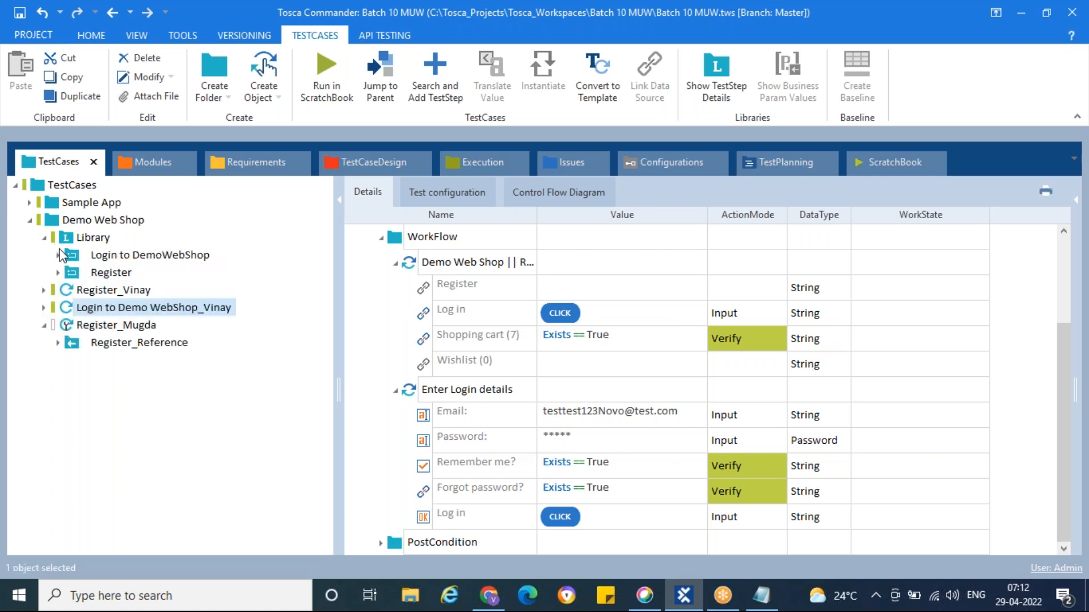
left_click(72, 256)
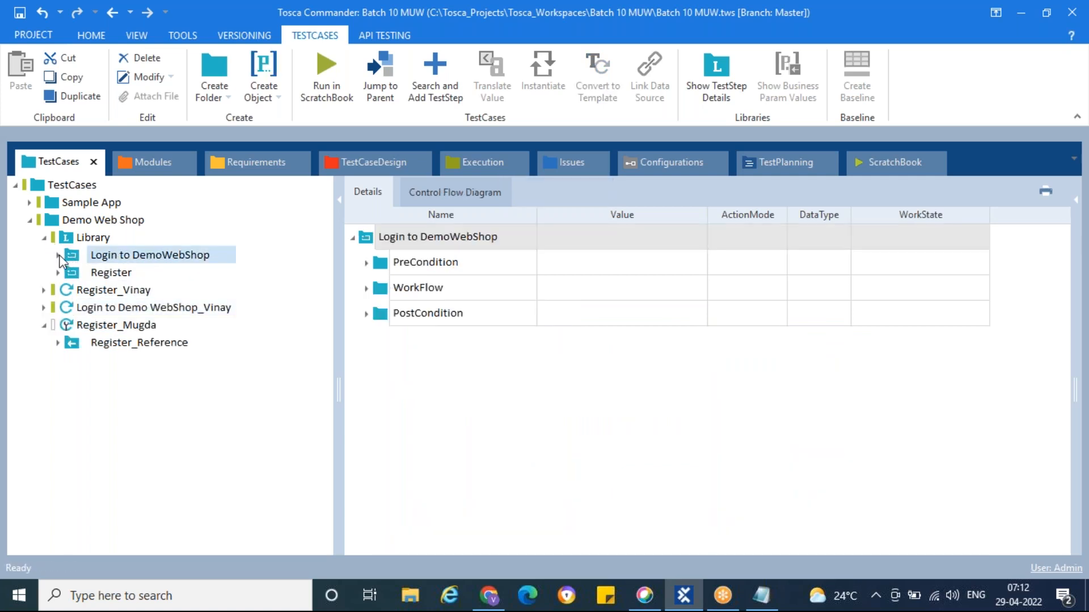
Add Business Parameters Email and Pwd to the Login to DemoWebShop library block
left_click(59, 256)
right_click(70, 255)
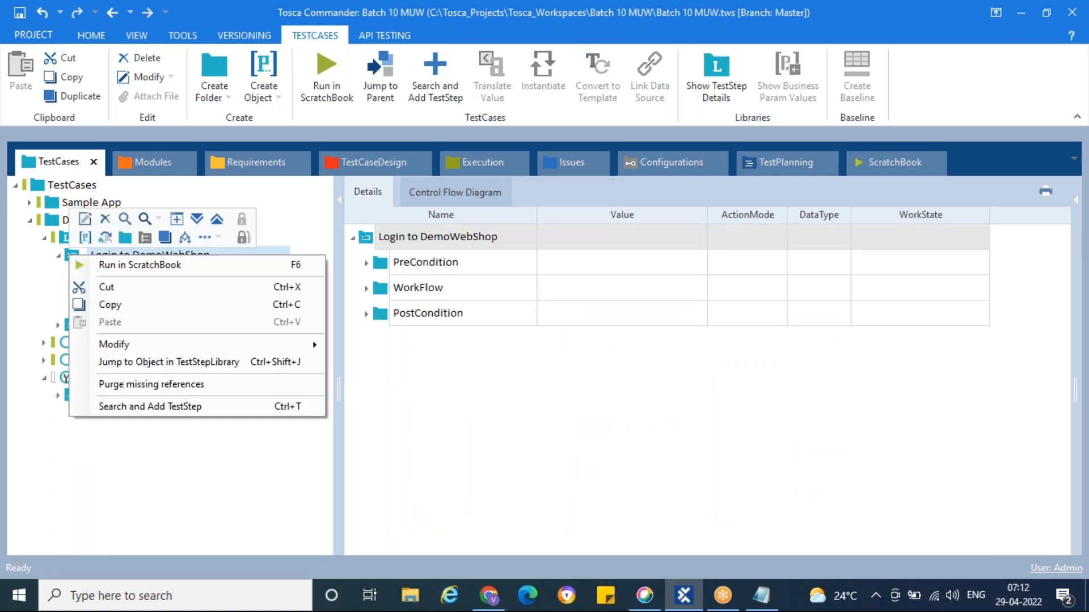
left_click(84, 238)
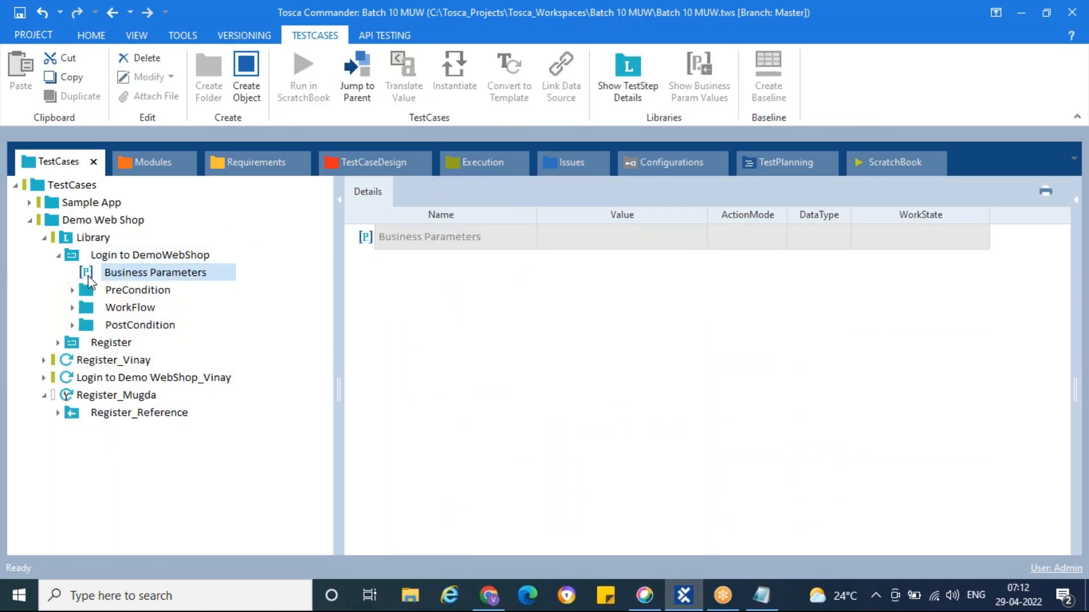
right_click(89, 280)
left_click(103, 260)
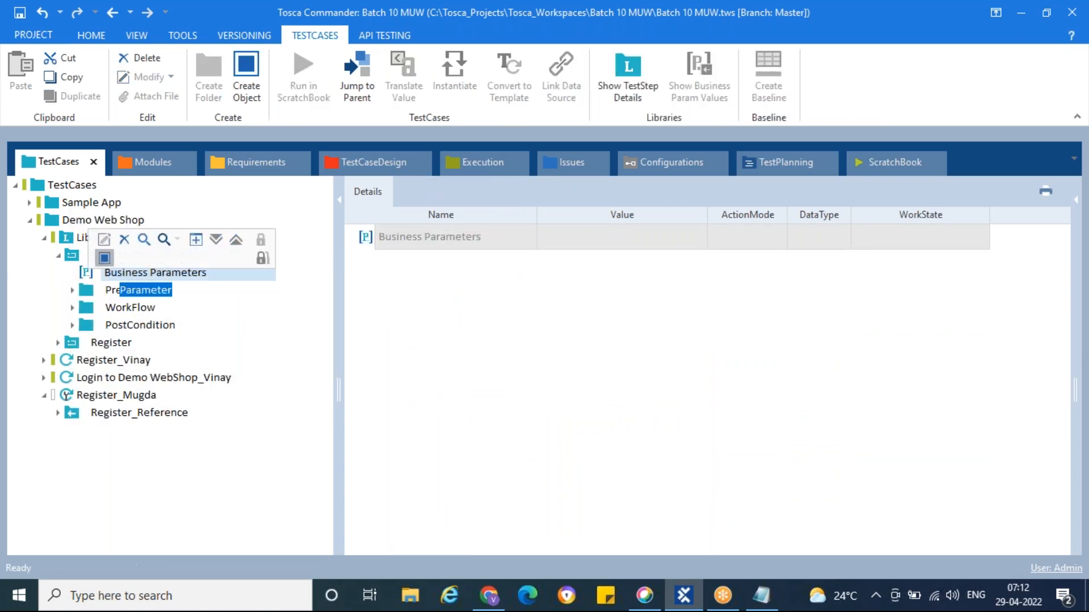
type("Em")
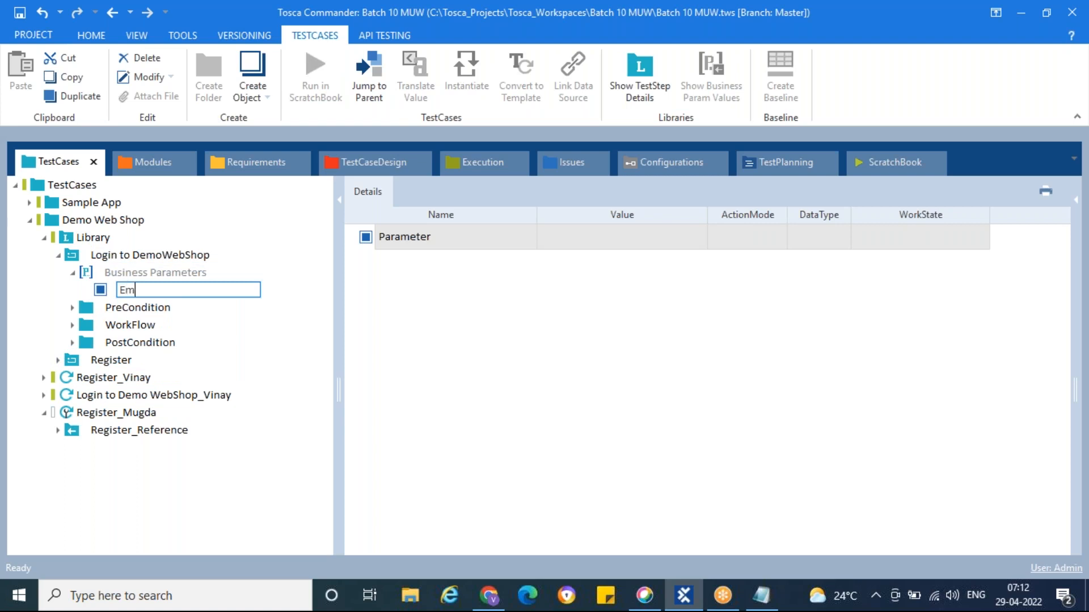
type("ail")
right_click(190, 274)
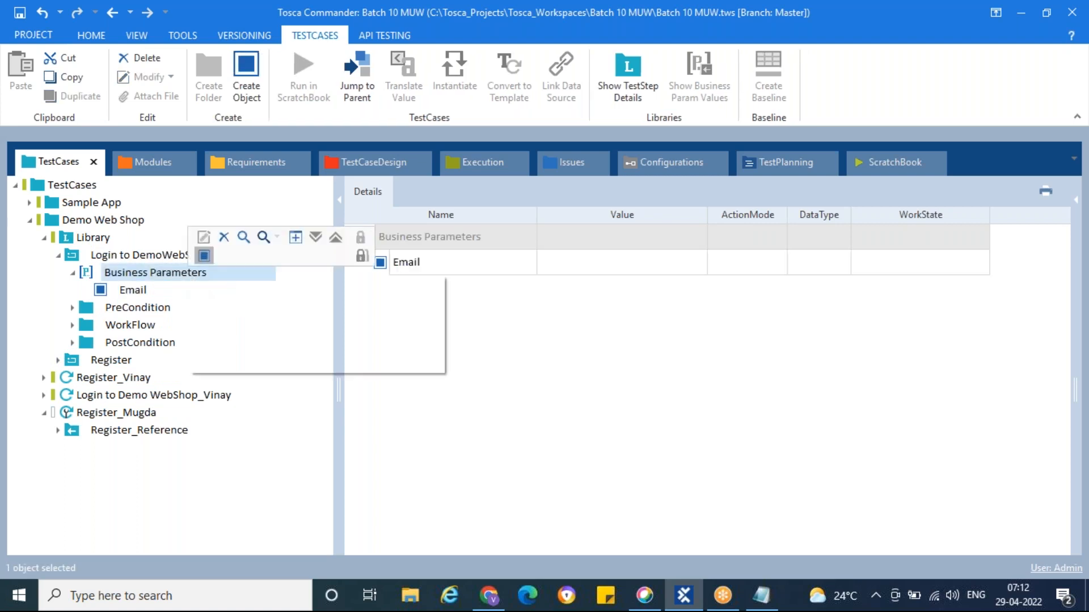
left_click(204, 253)
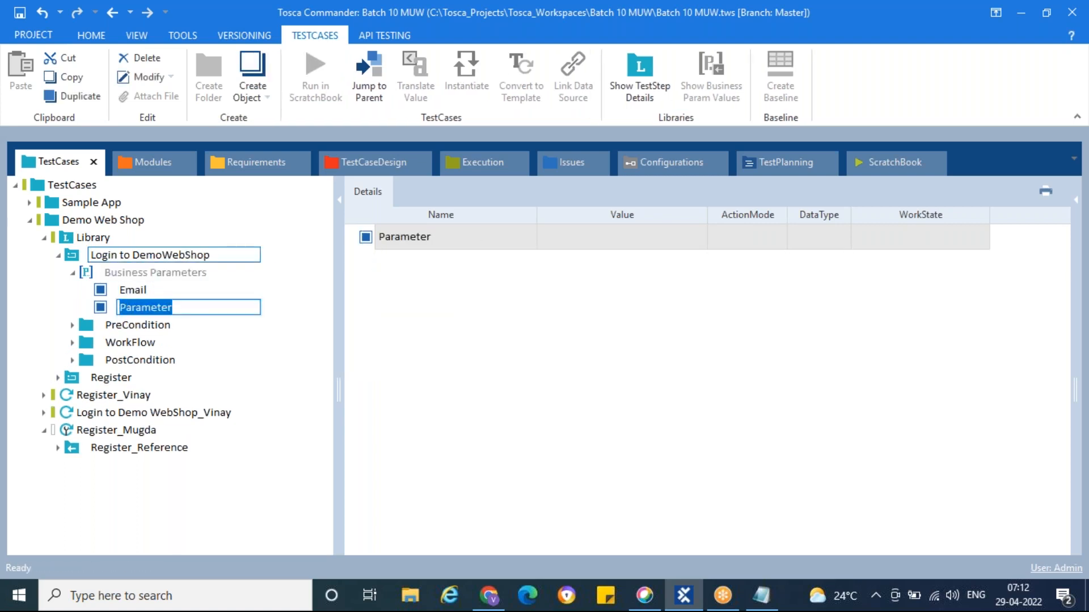
type("Pwd")
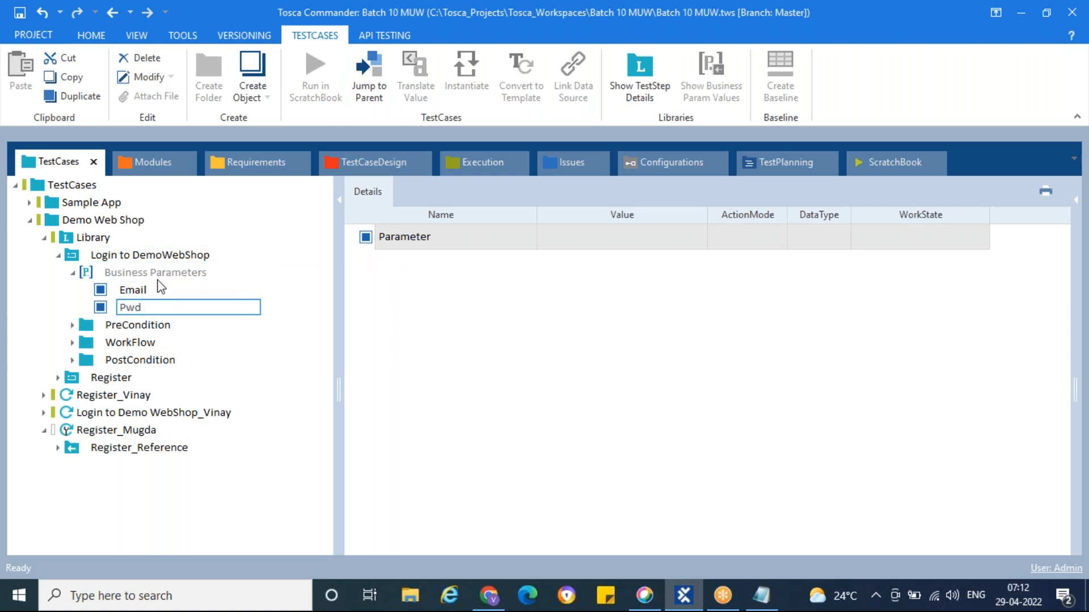
left_click(63, 256)
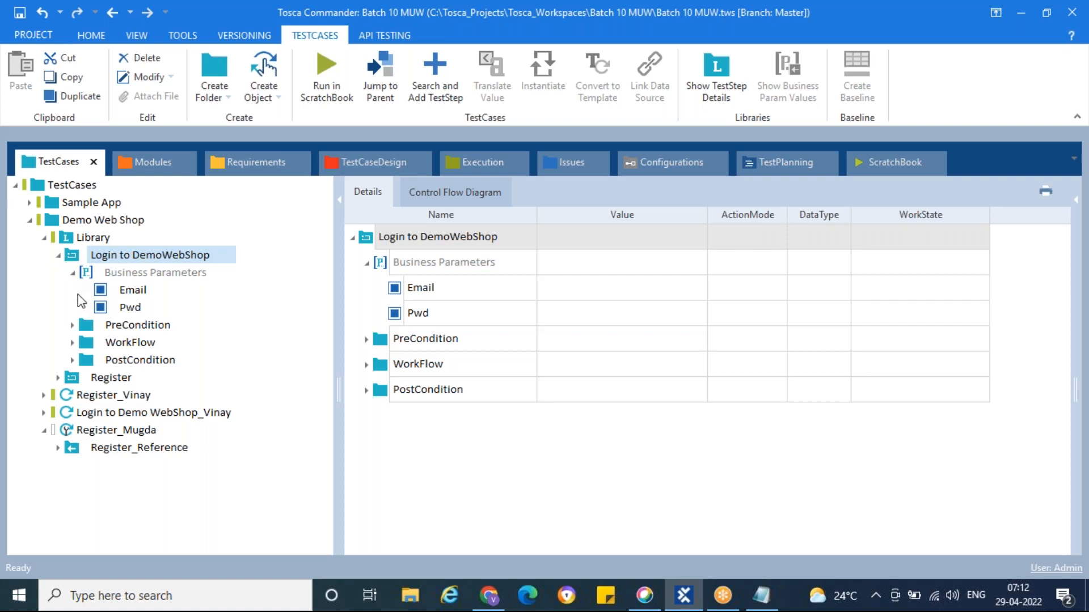
Replace the hard-coded Email value in Enter Login details with {PL[Email]}
left_click(88, 343)
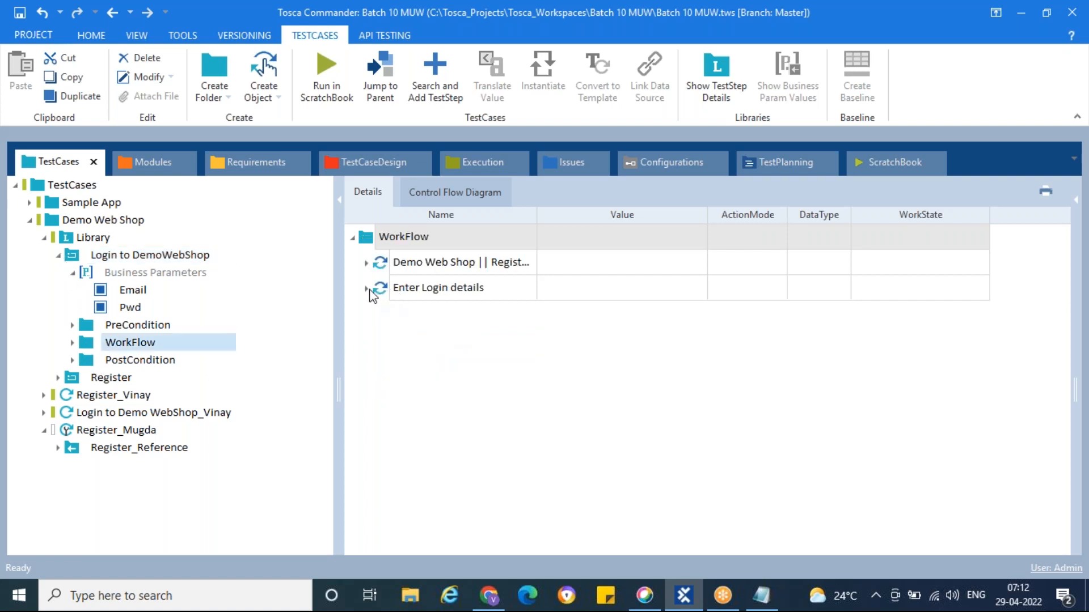
left_click(366, 288)
left_click(607, 314)
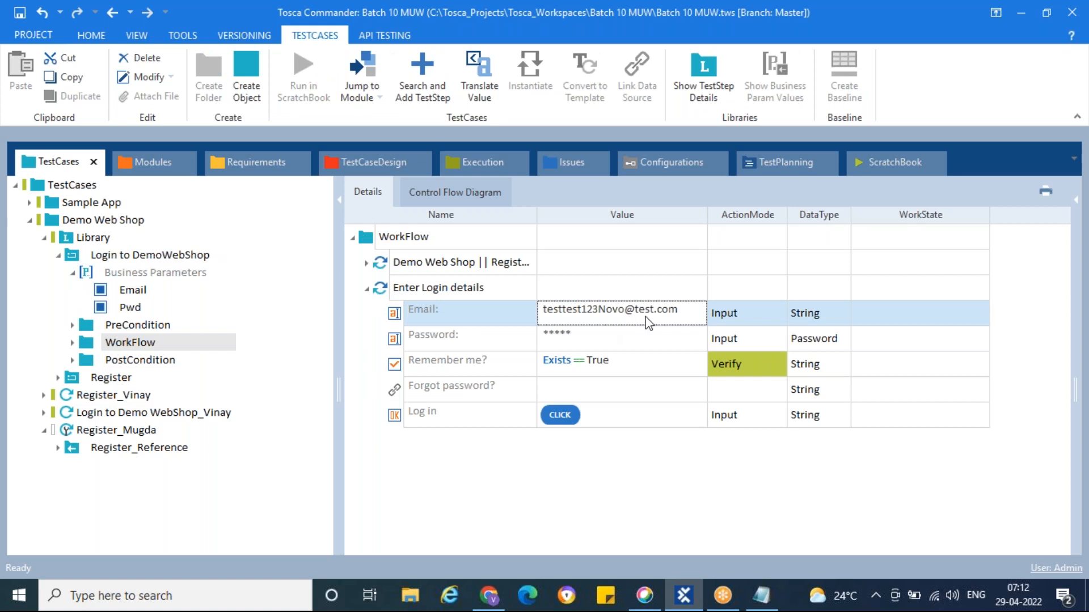
left_click(687, 319)
left_click(684, 318)
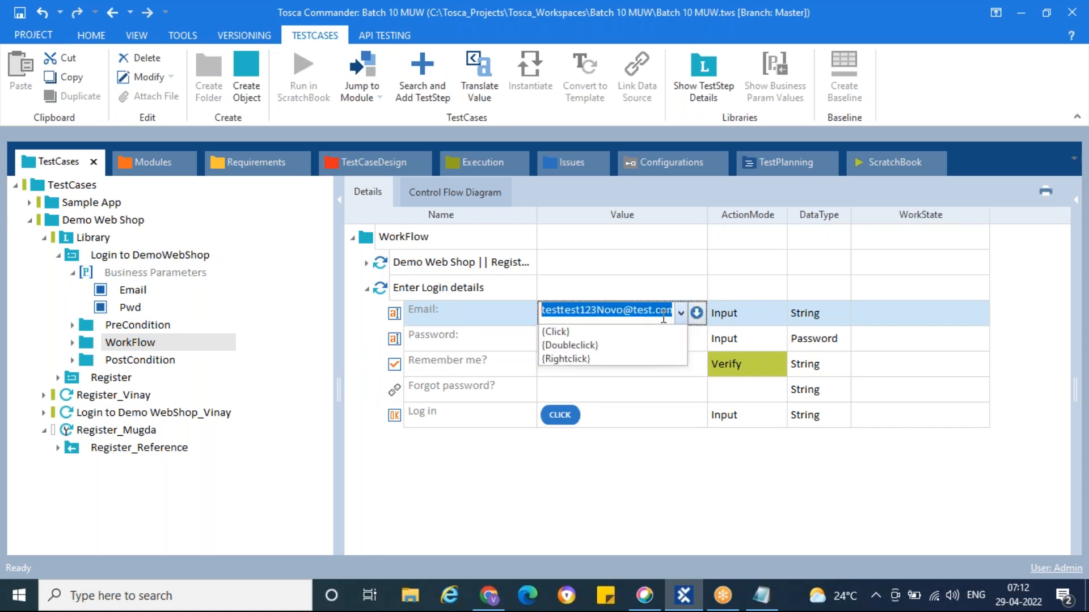
left_click_drag(669, 319, 663, 319)
double_click(663, 318)
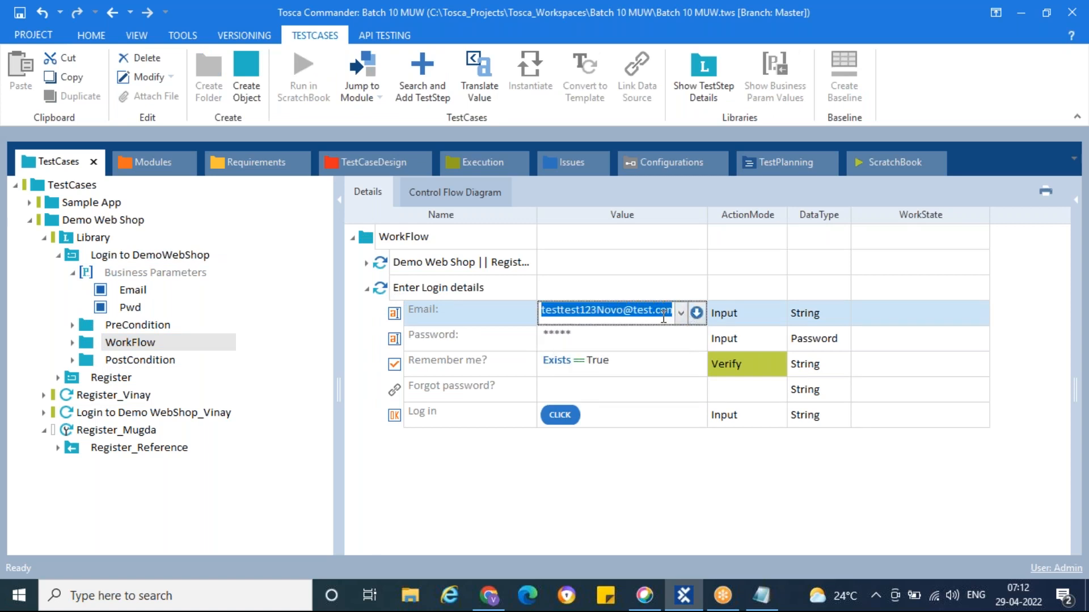
key("BackSpace")
type("{PL[")
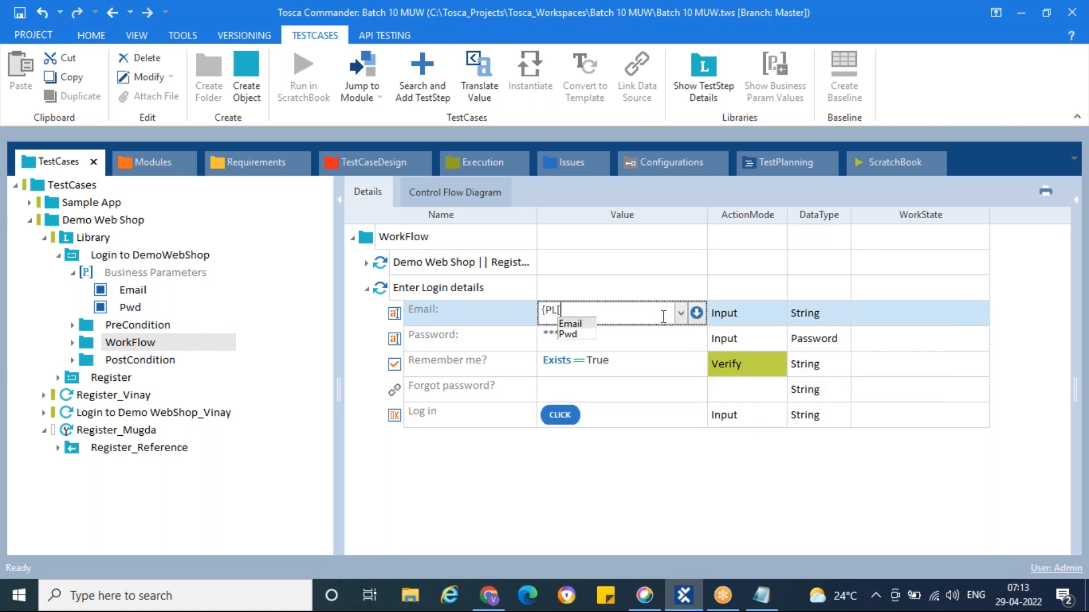
key("Return")
type("]}")
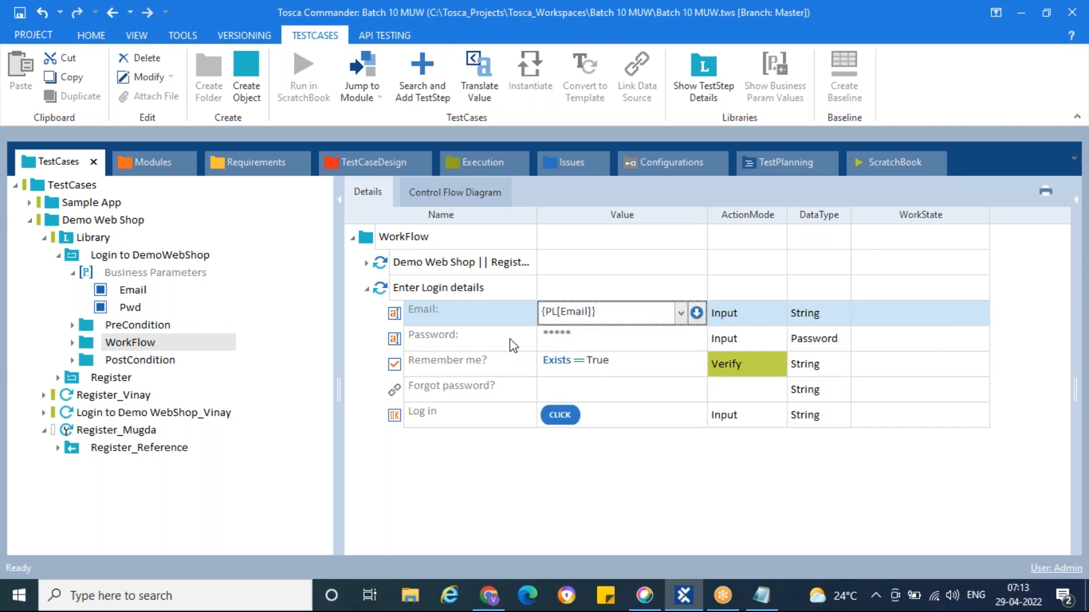
left_click(514, 341)
Set the Password step's value to {PL[Pwd]}
left_click(569, 337)
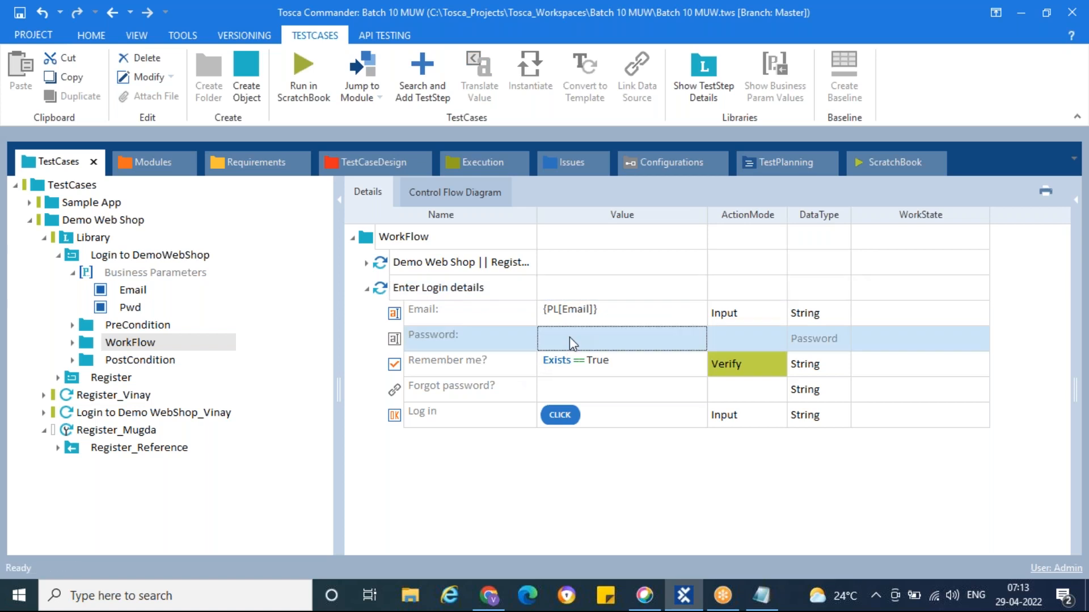
type("{PL")
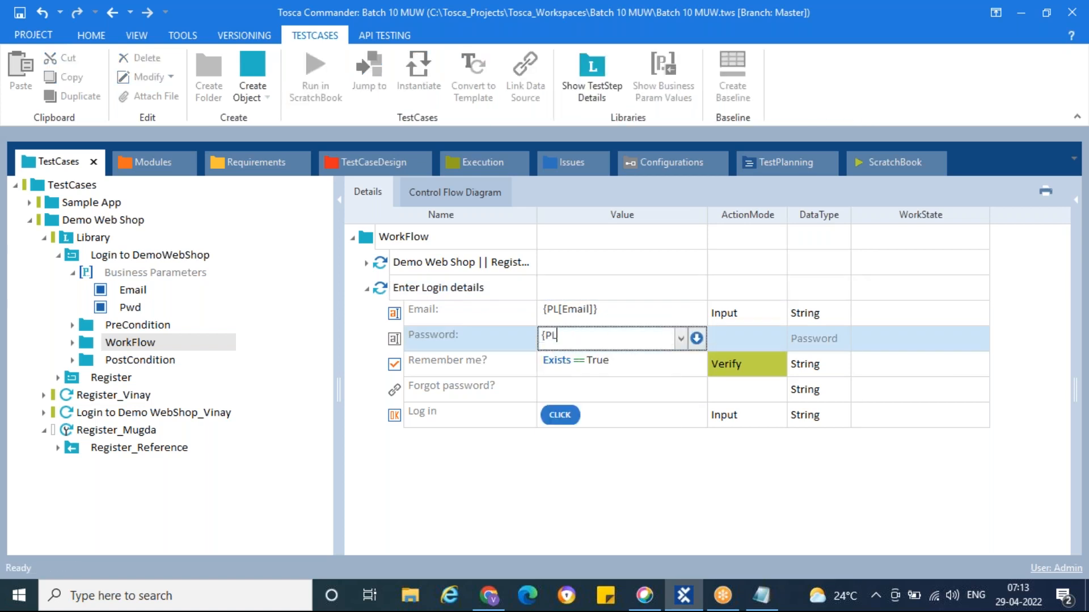
type("[")
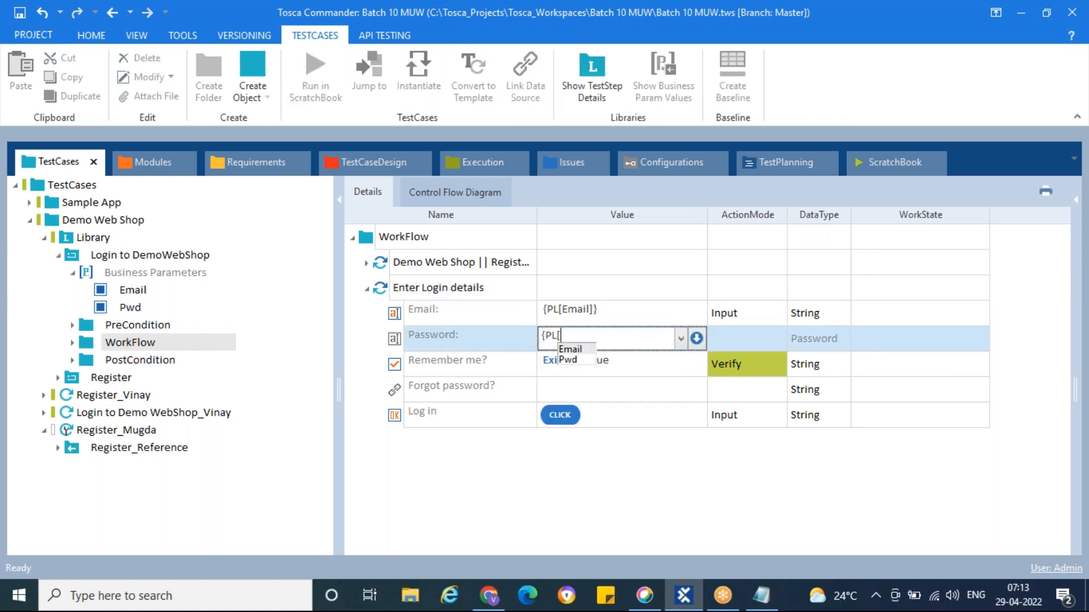
type("Pwd]")
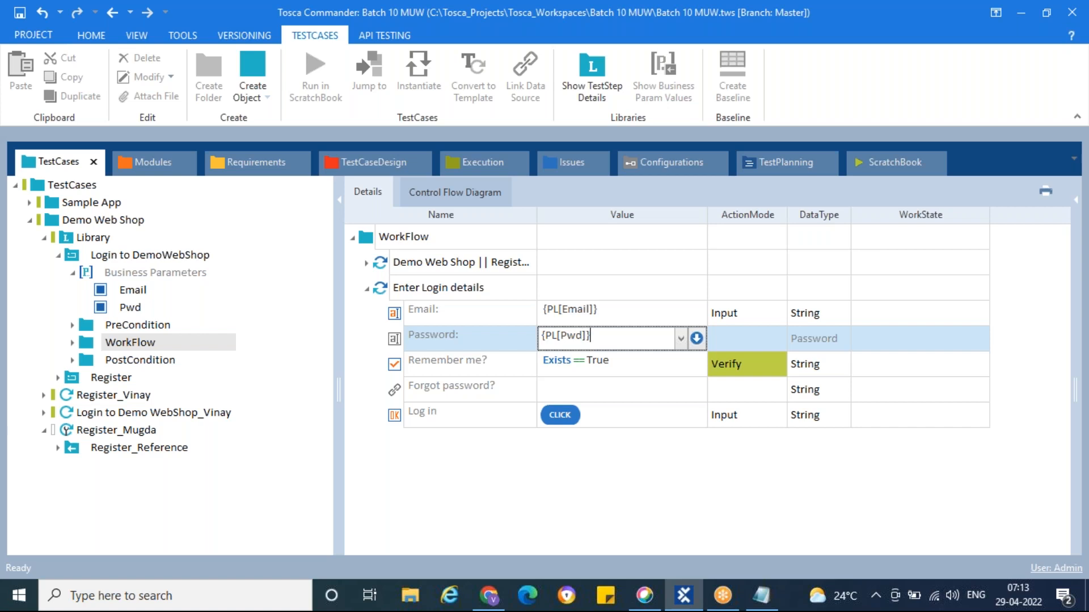
key("Return")
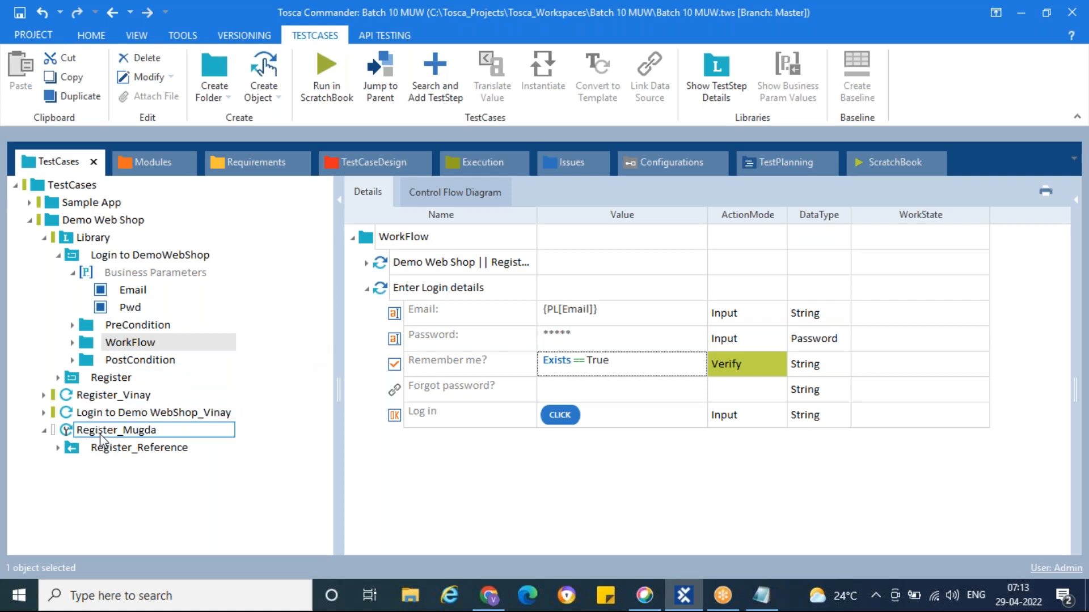
Delete the old Login to DemoWebShop folder from the tester's login test case
left_click(106, 412)
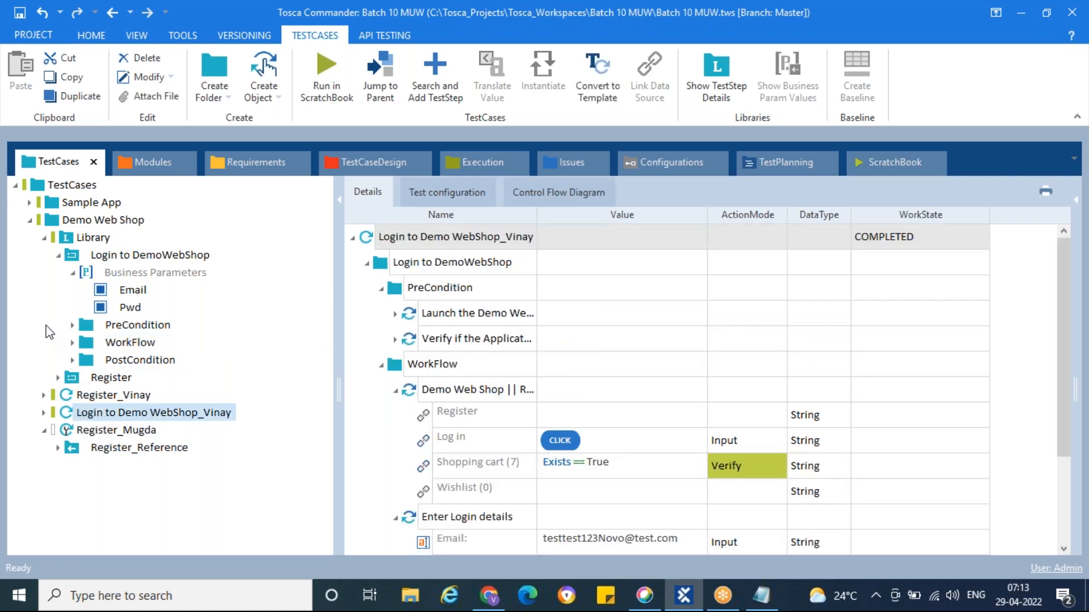
left_click(69, 256)
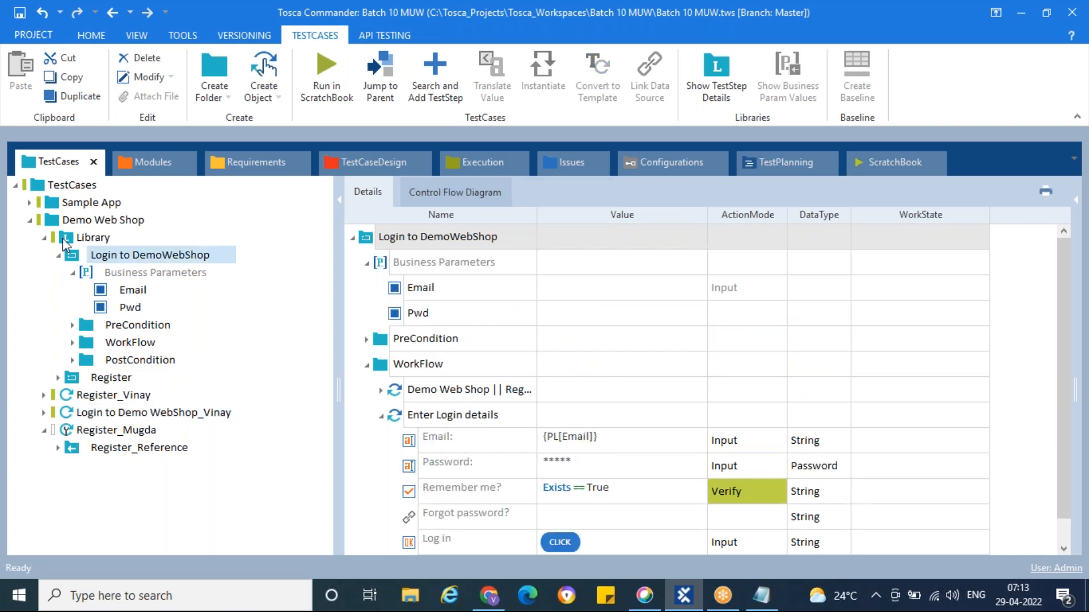
left_click(66, 240)
left_click(44, 413)
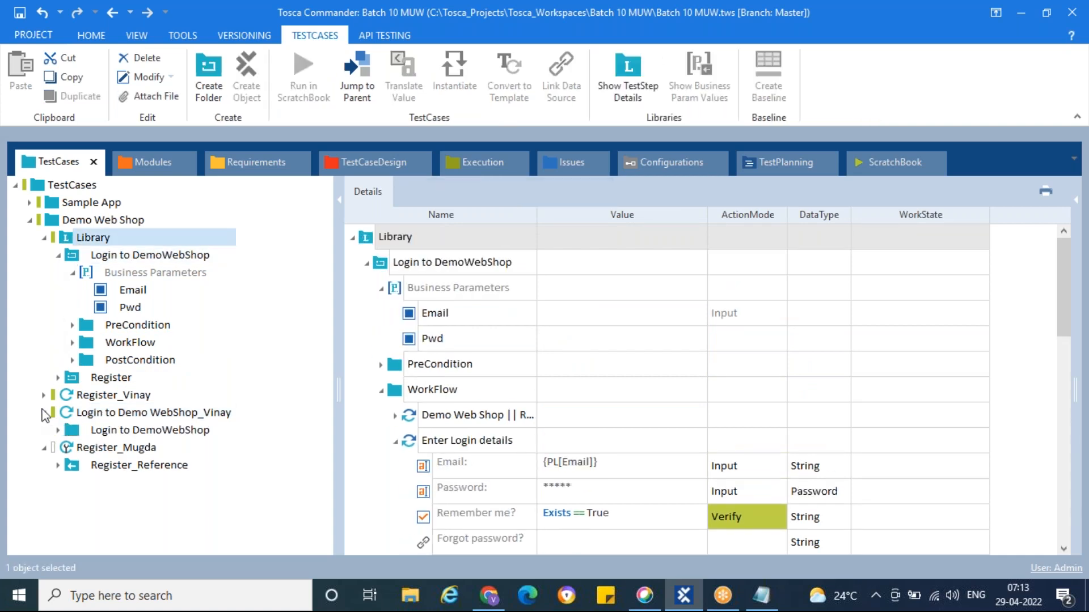
left_click(71, 431)
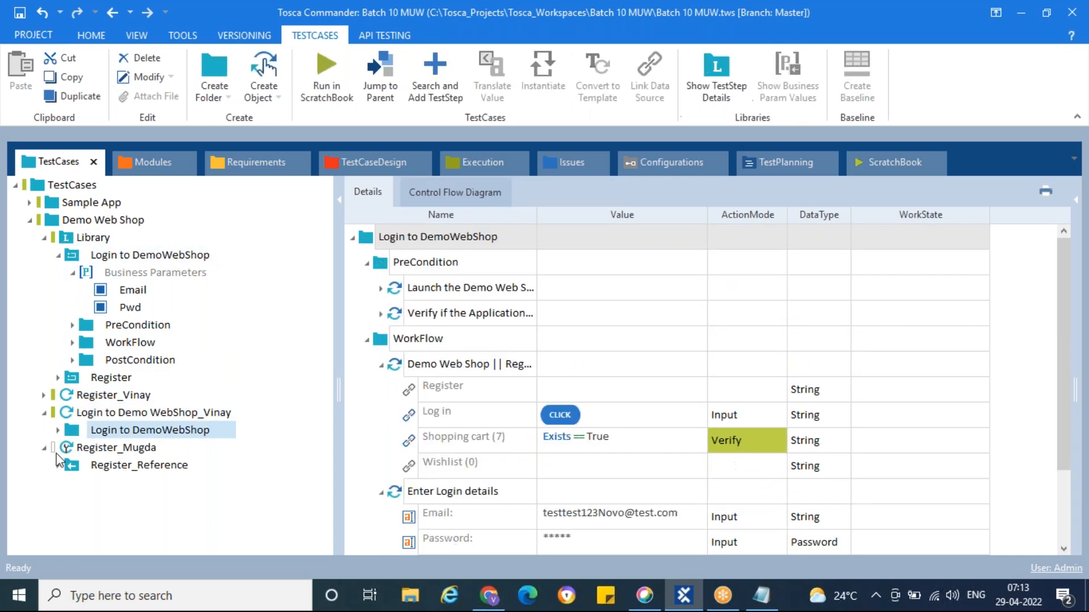
left_click(43, 448)
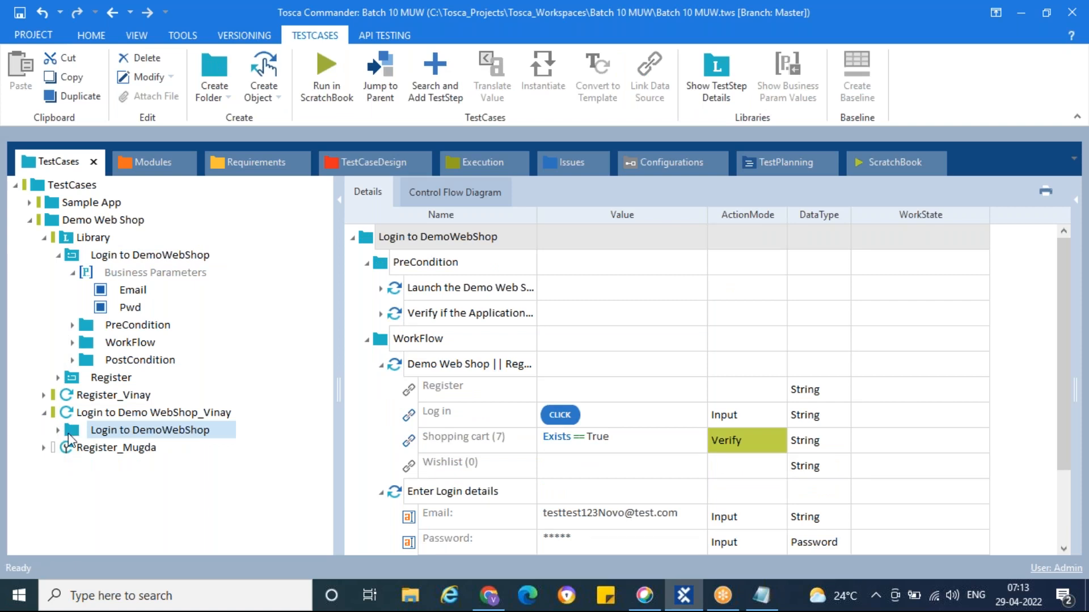
left_click(73, 272)
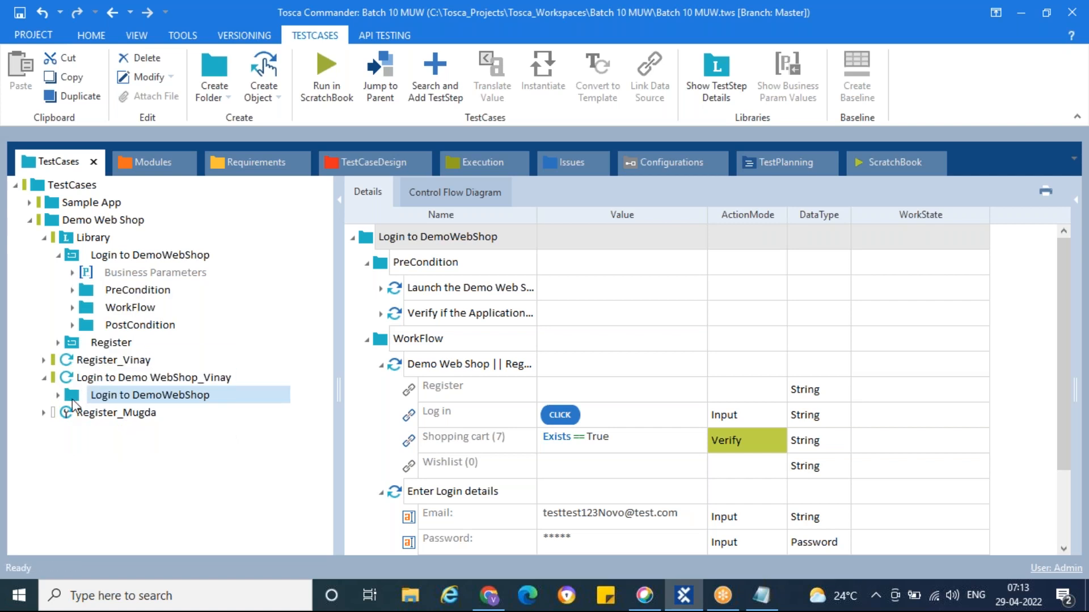
key("Delete")
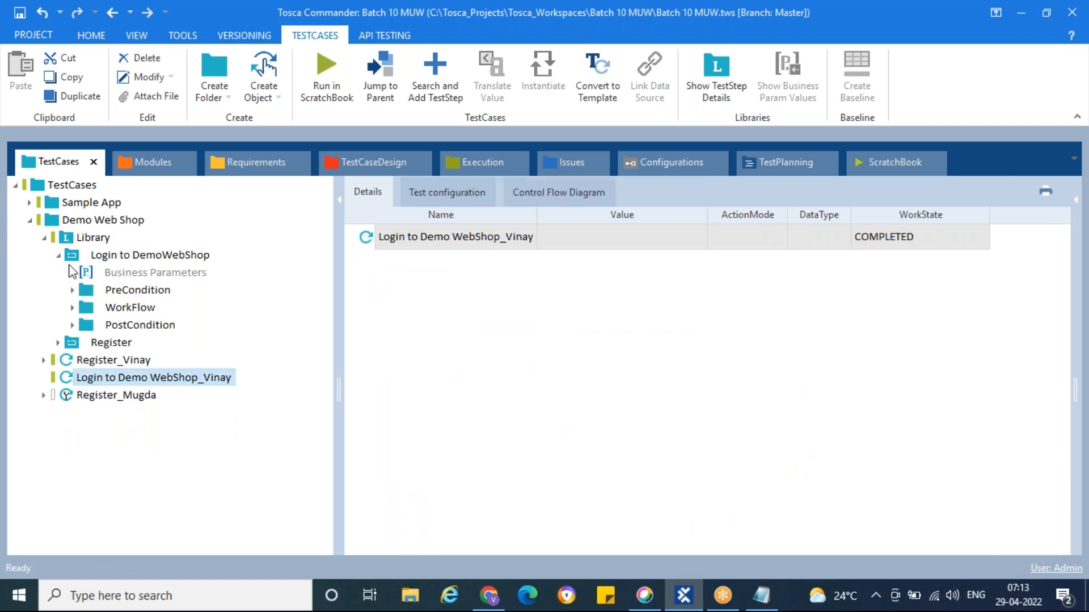
Drag the Login to DemoWebShop library block into the tester's login test case and expand the new reference's business parameters
left_click_drag(68, 259, 69, 382)
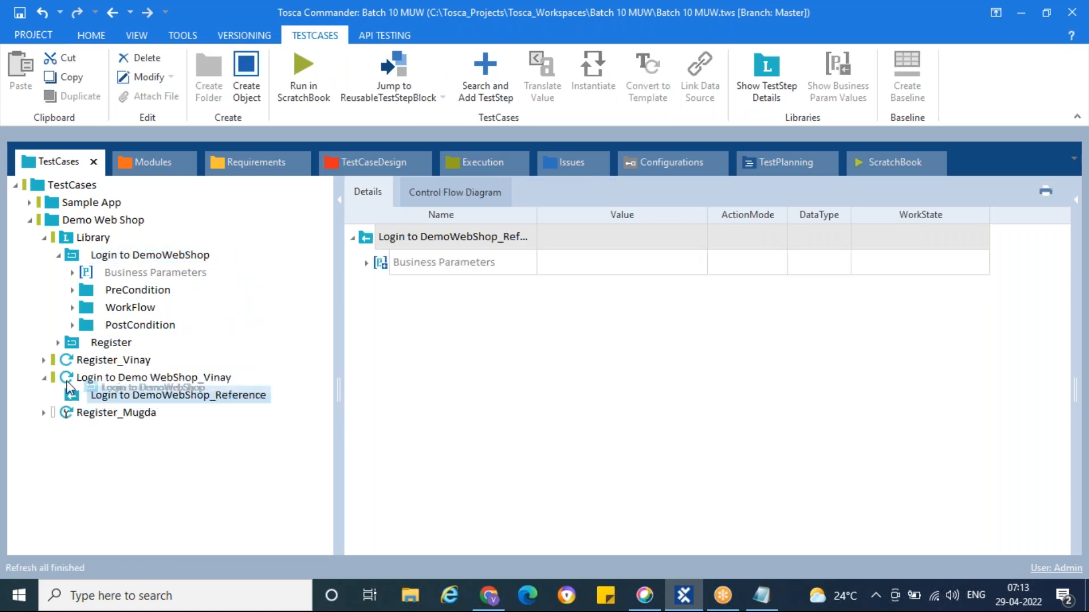
right_click(68, 381)
left_click(44, 379)
double_click(64, 382)
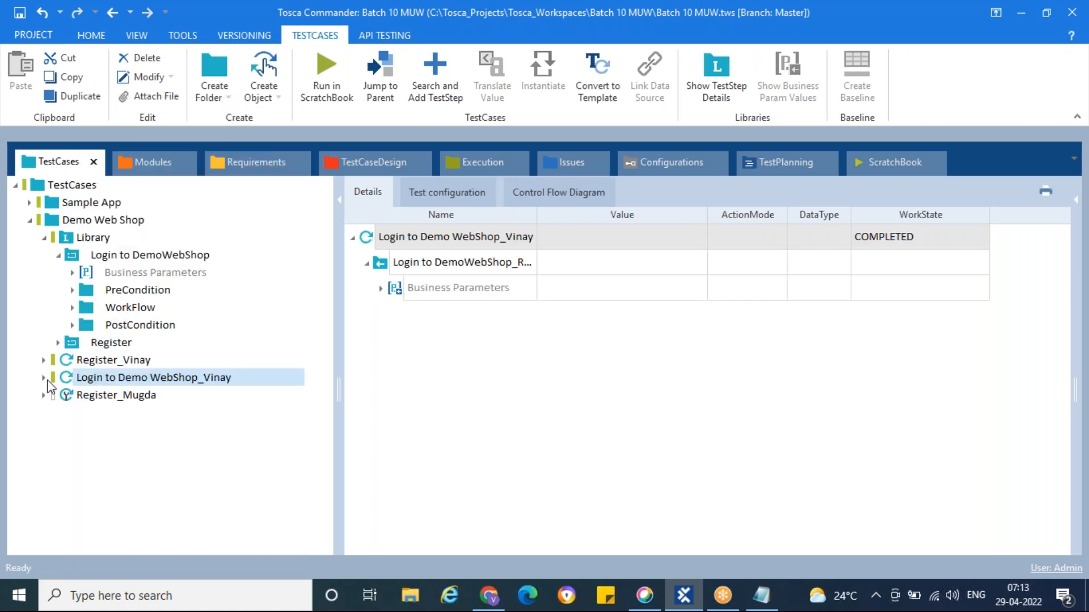
left_click(73, 399)
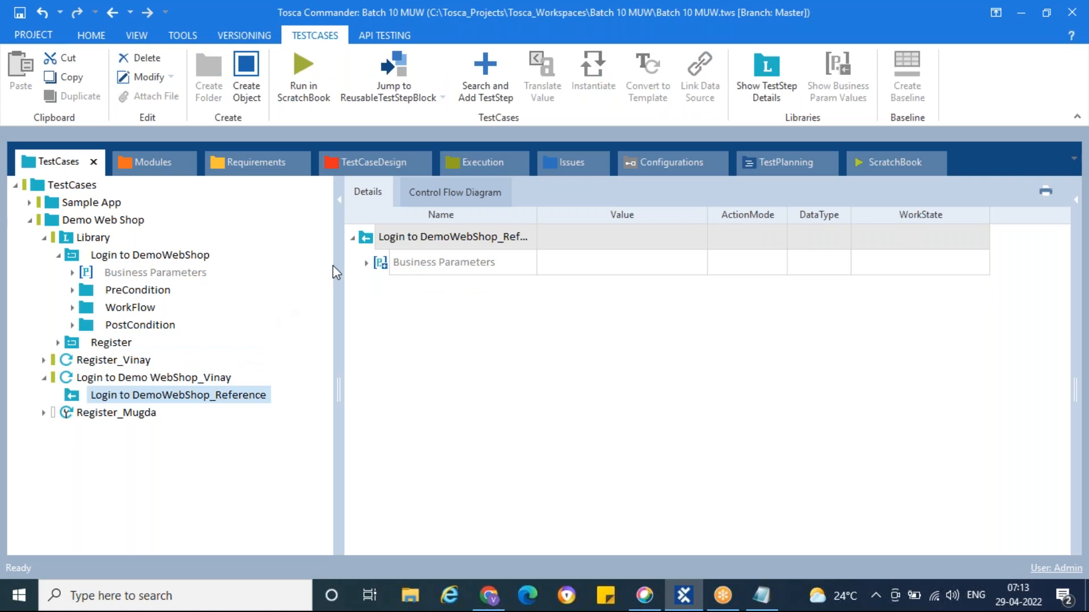
left_click(367, 264)
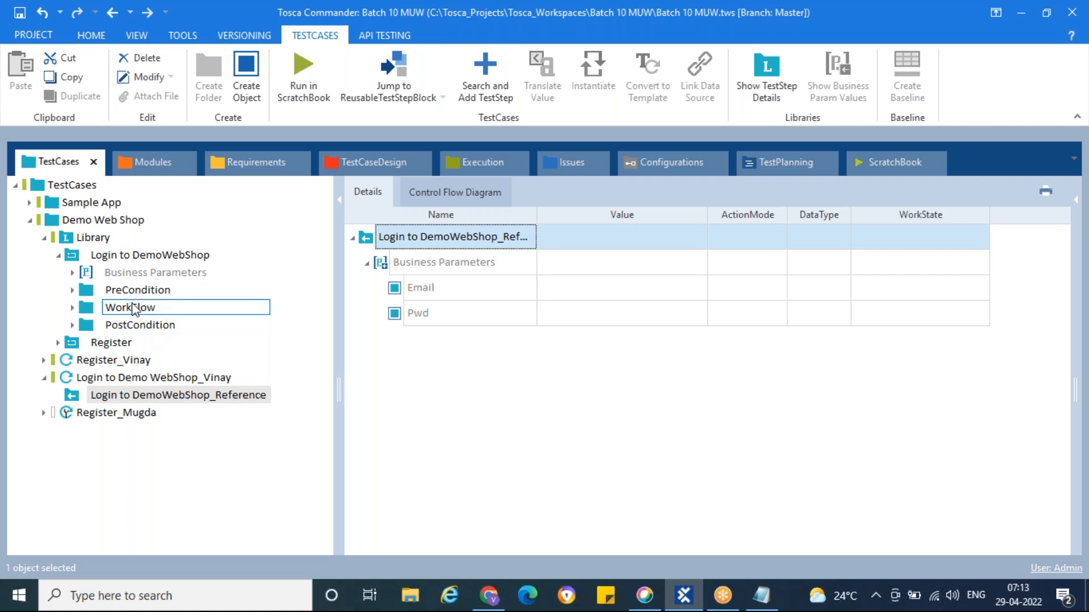
Paste the login e-mail into the reference's Email parameter and enter the account password in Pwd
left_click(630, 294)
left_click(633, 295)
key("ctrl+v")
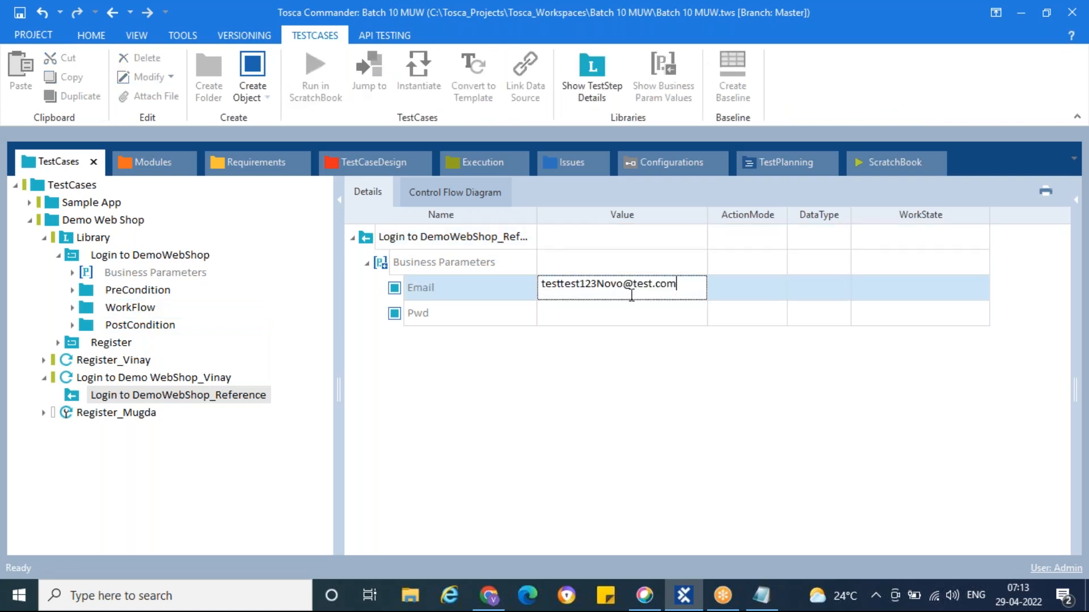
left_click(627, 313)
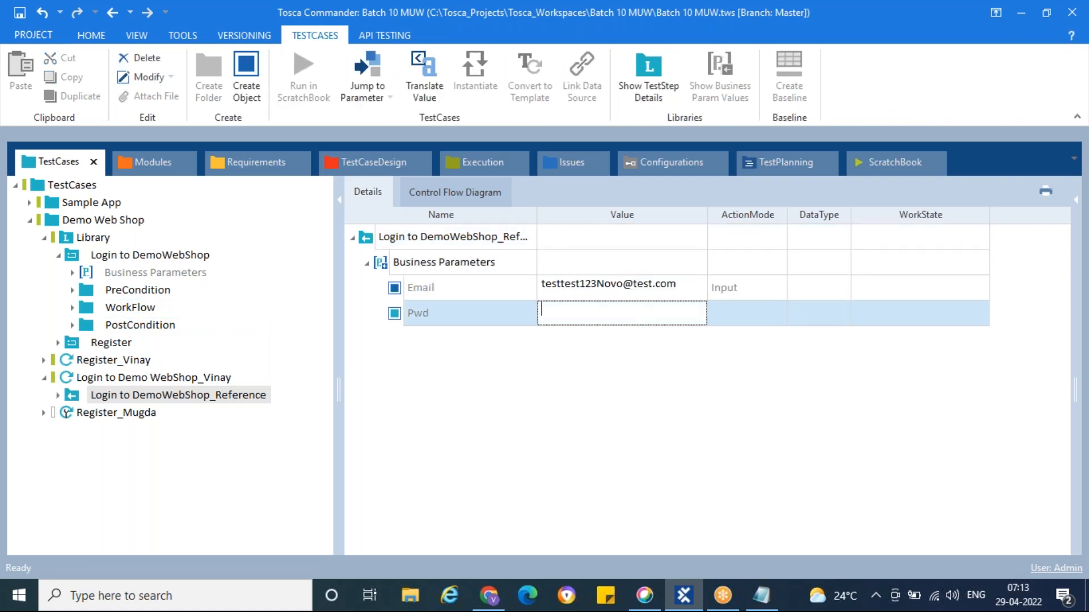
type("Qwerty1#")
left_click(669, 383)
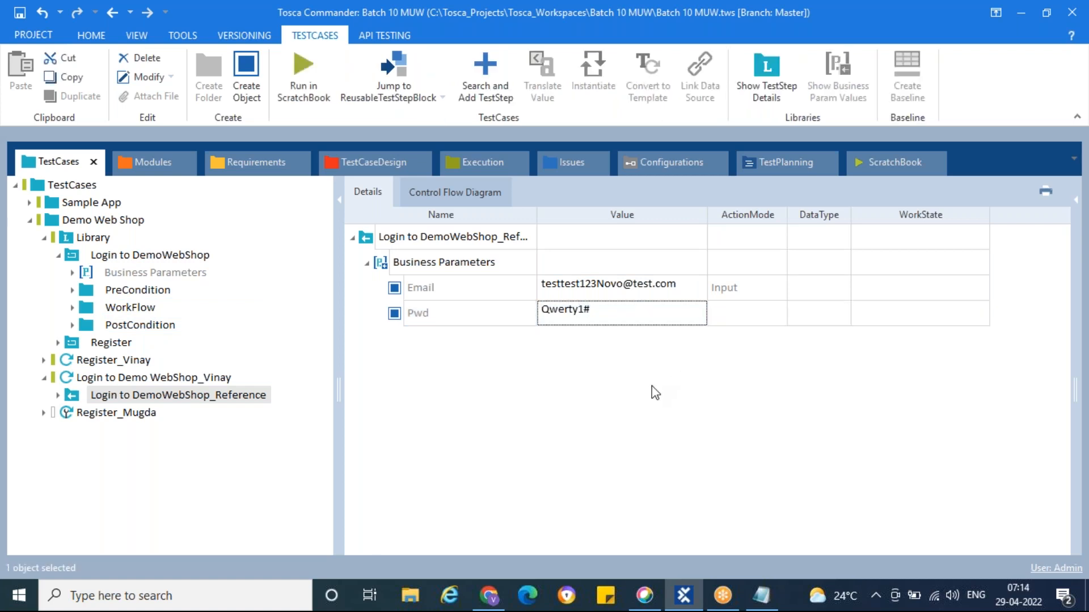
left_click(60, 256)
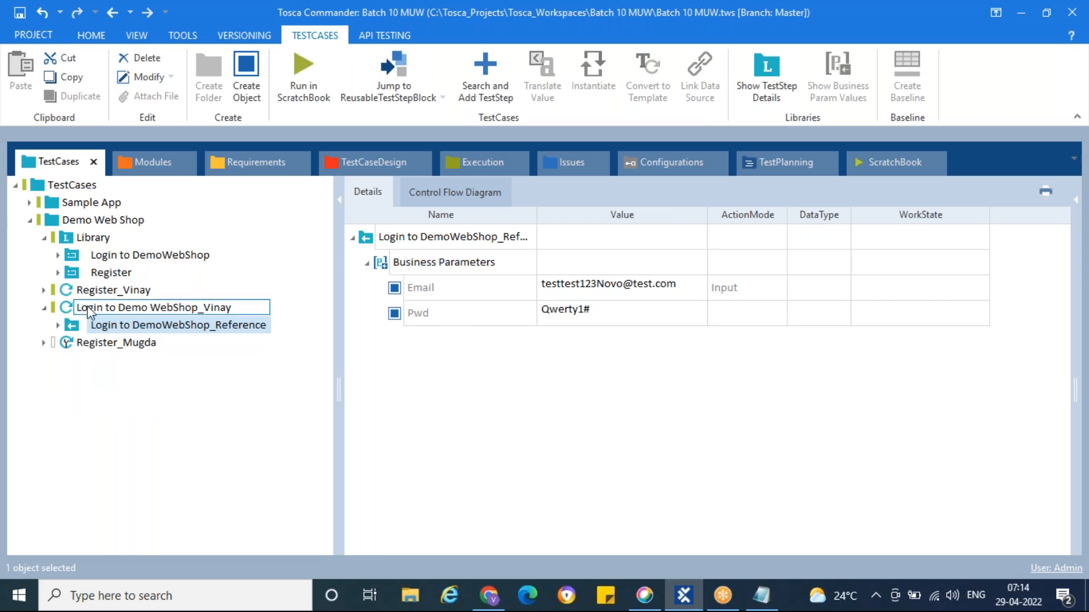
Delete the tester-named Register test case and save the workspace
left_click(44, 238)
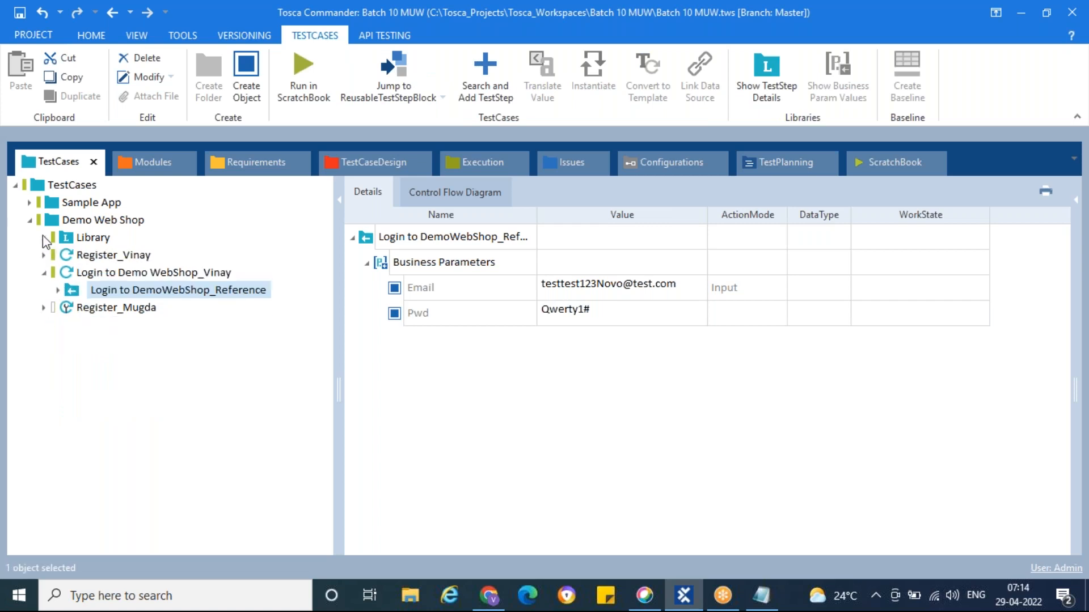
left_click(44, 272)
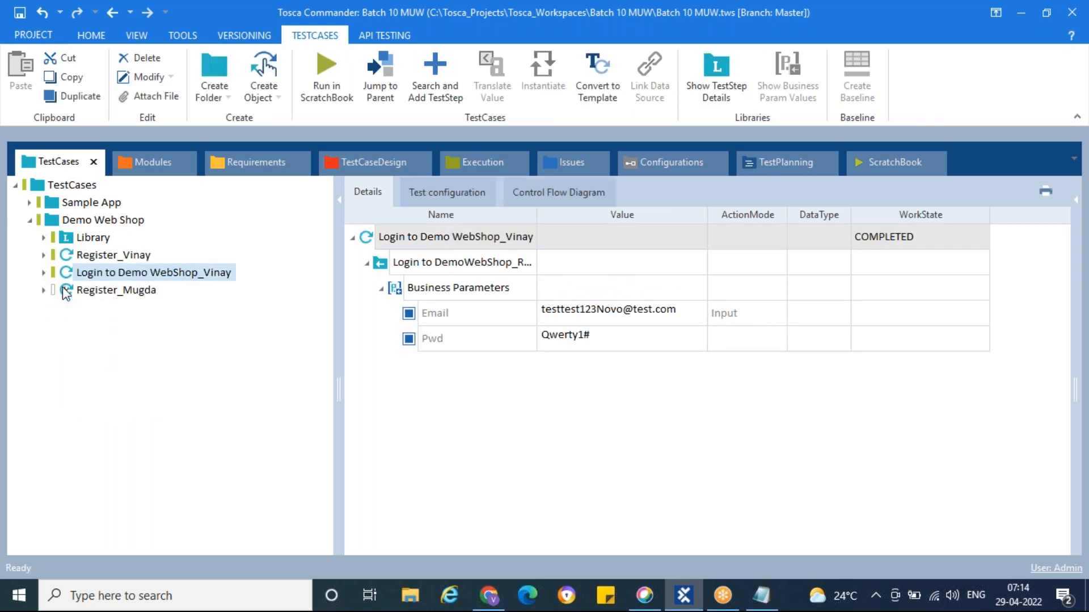
left_click(65, 291)
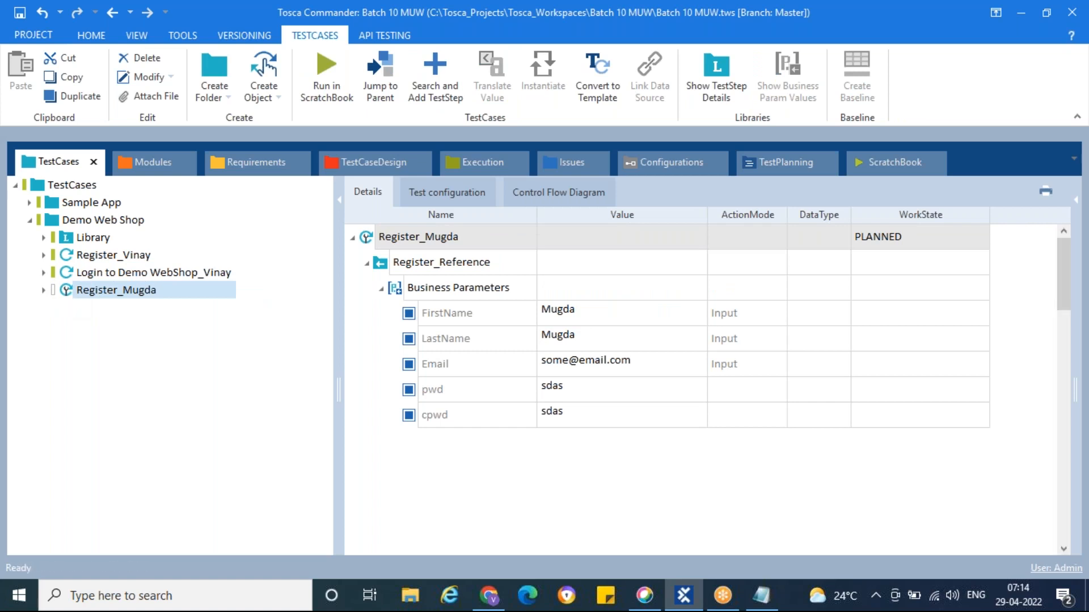
key("Delete")
left_click(20, 16)
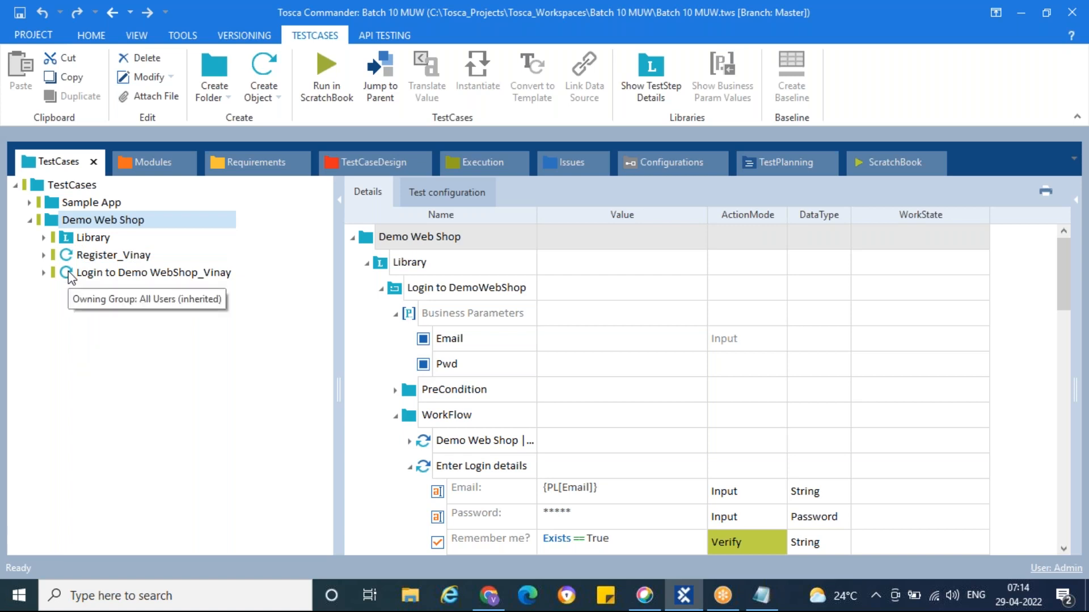
Select Demo Web Shop and collapse Library and both test cases to single rows in Details
left_click(71, 256)
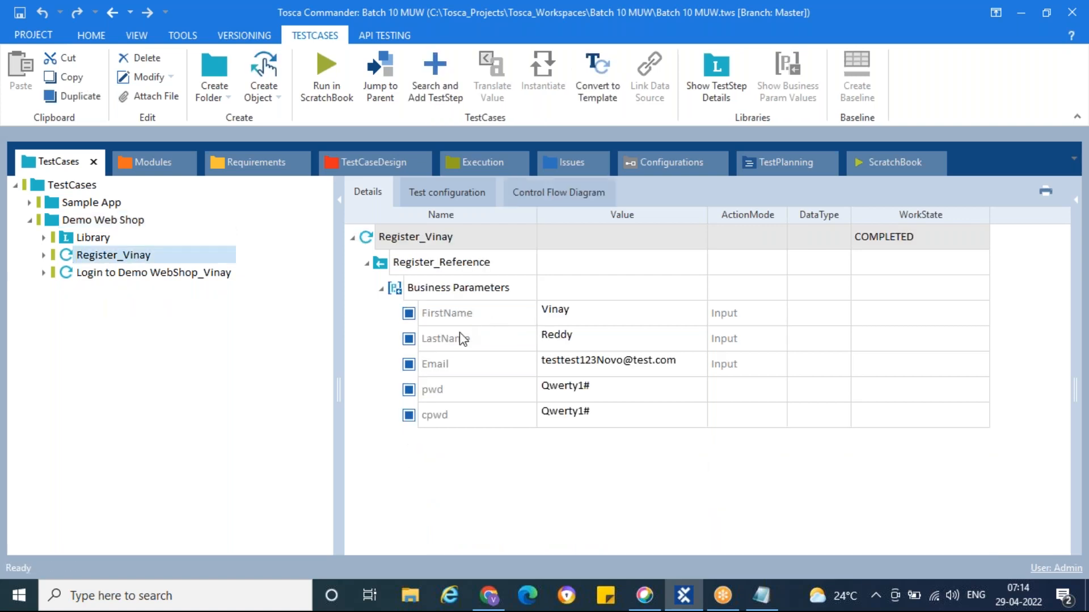
left_click(133, 276)
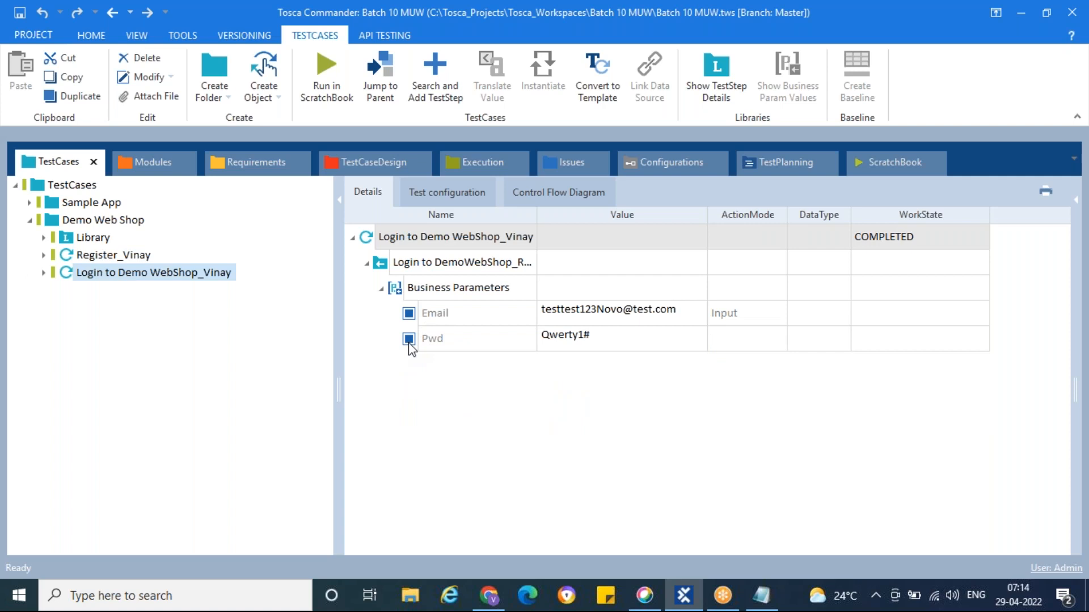
left_click(64, 240)
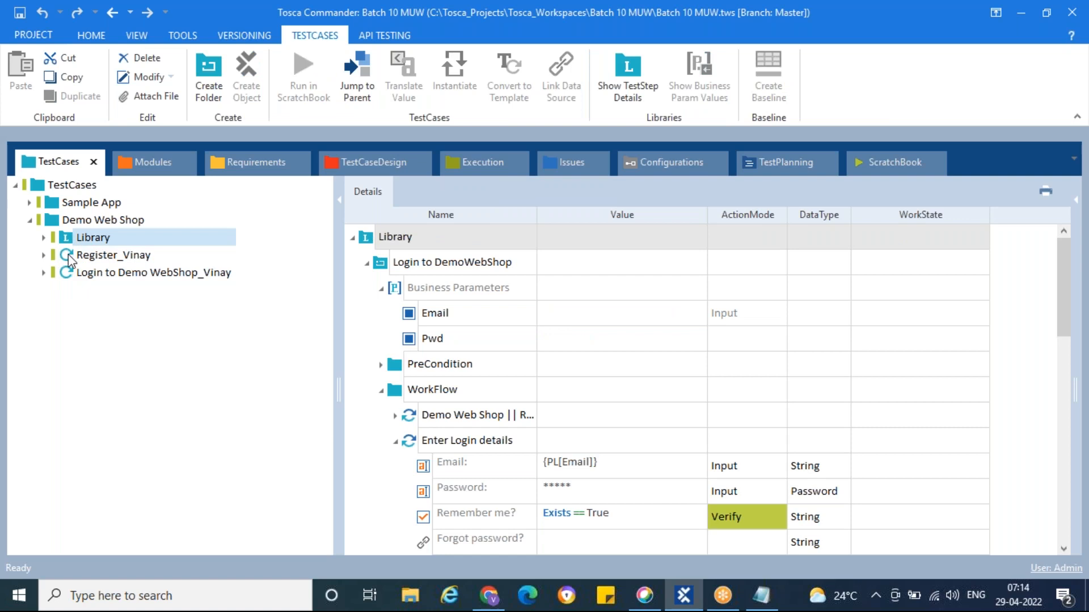
left_click(68, 255)
left_click(54, 221)
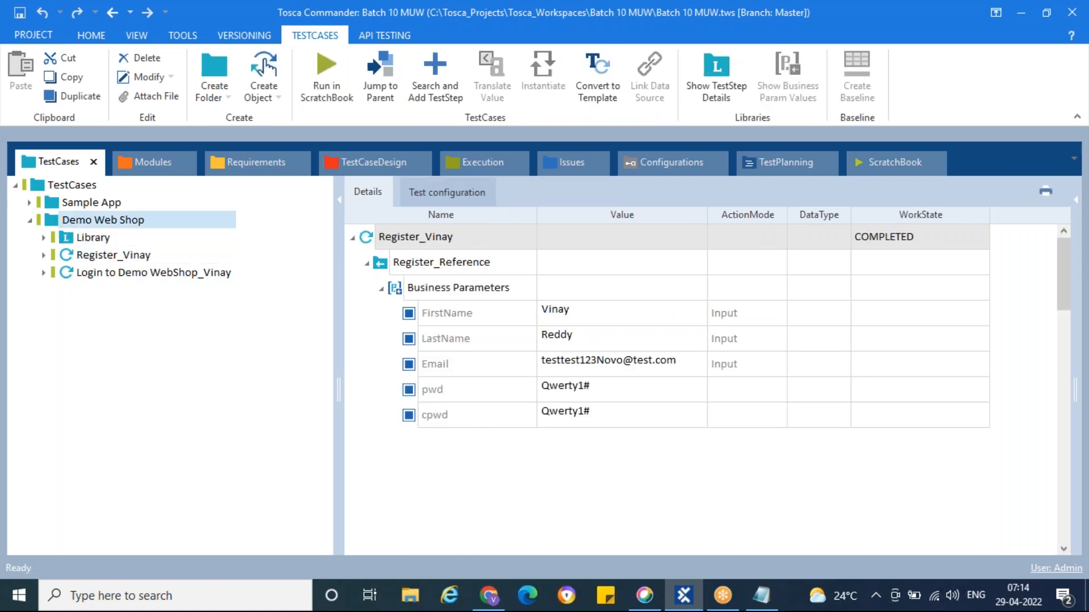
left_click(381, 288)
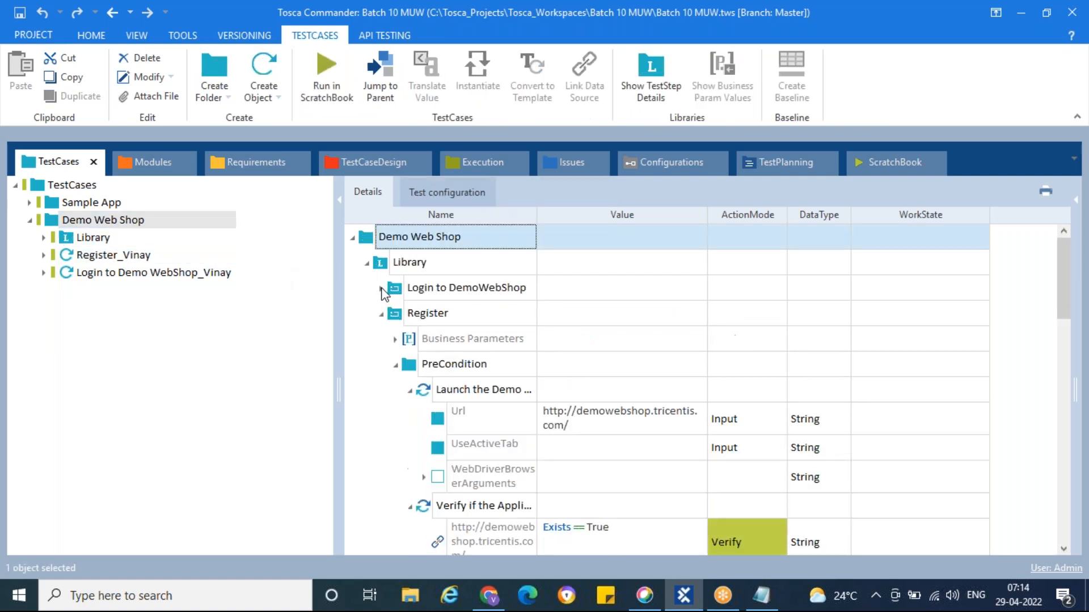
left_click(381, 315)
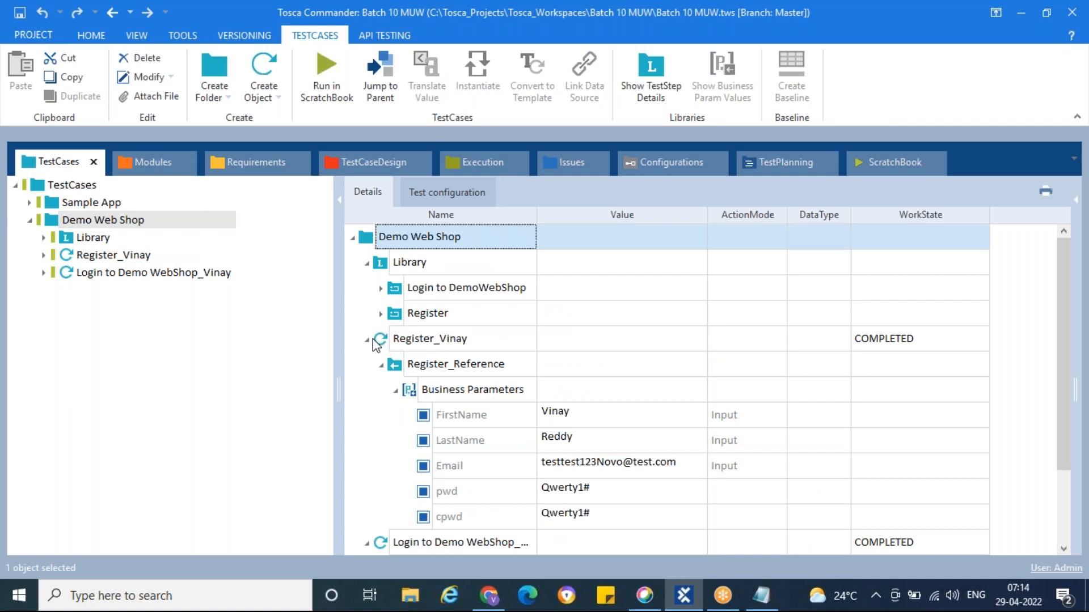
left_click(367, 339)
left_click(367, 262)
left_click(367, 313)
left_click(51, 225)
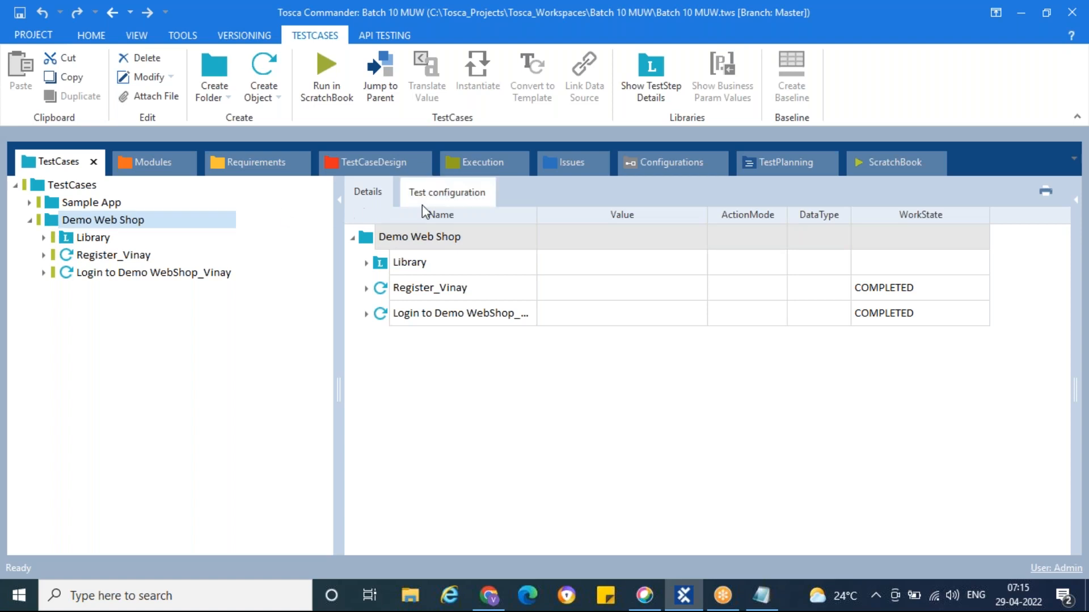
On Test configuration, create an Email parameter holding the pasted test e-mail address
left_click(452, 201)
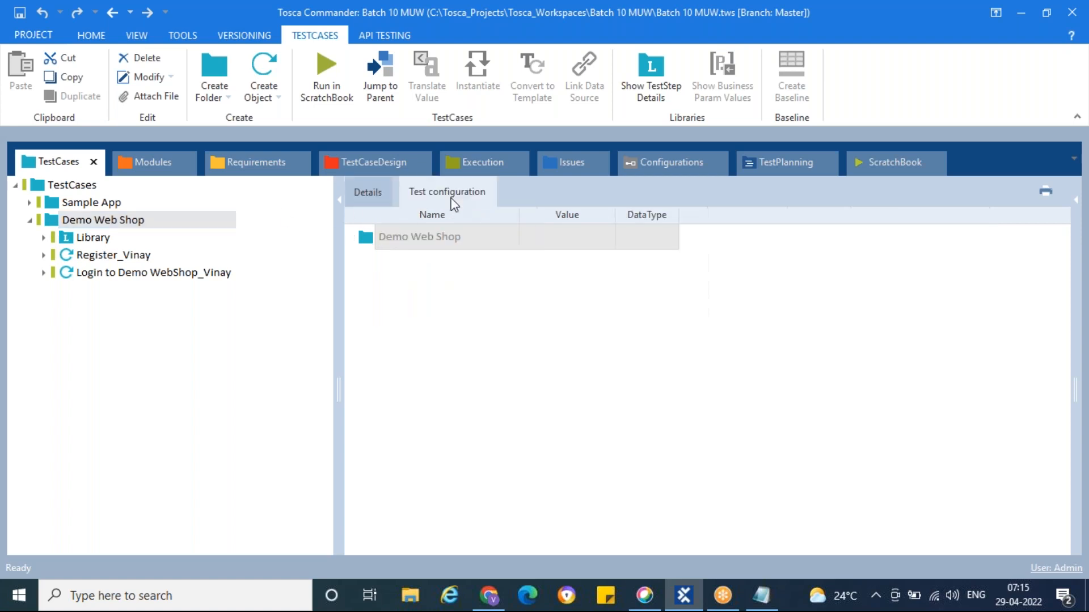
right_click(369, 242)
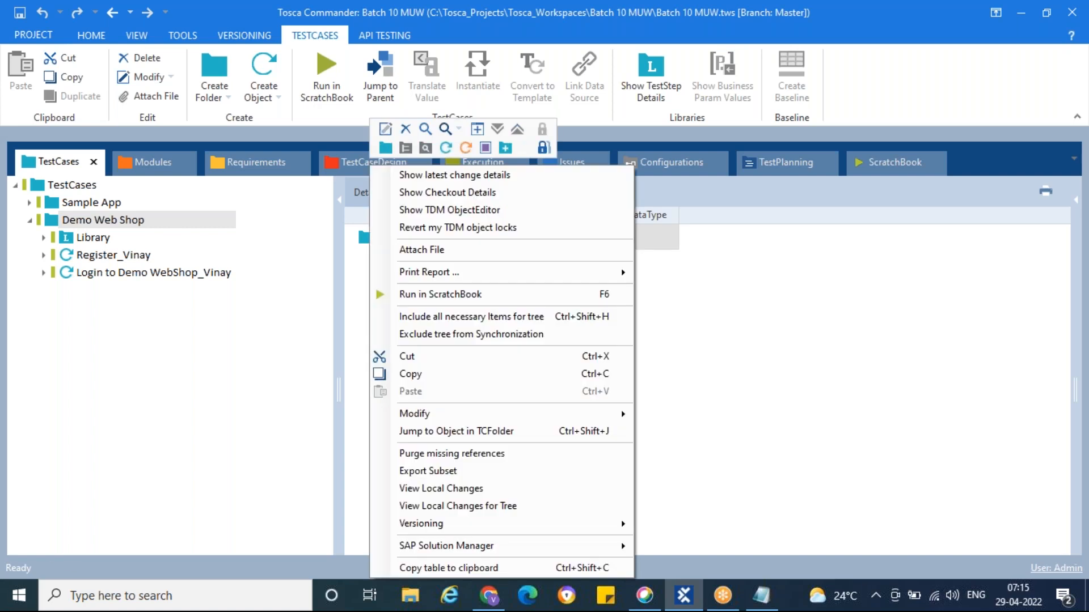
left_click(483, 149)
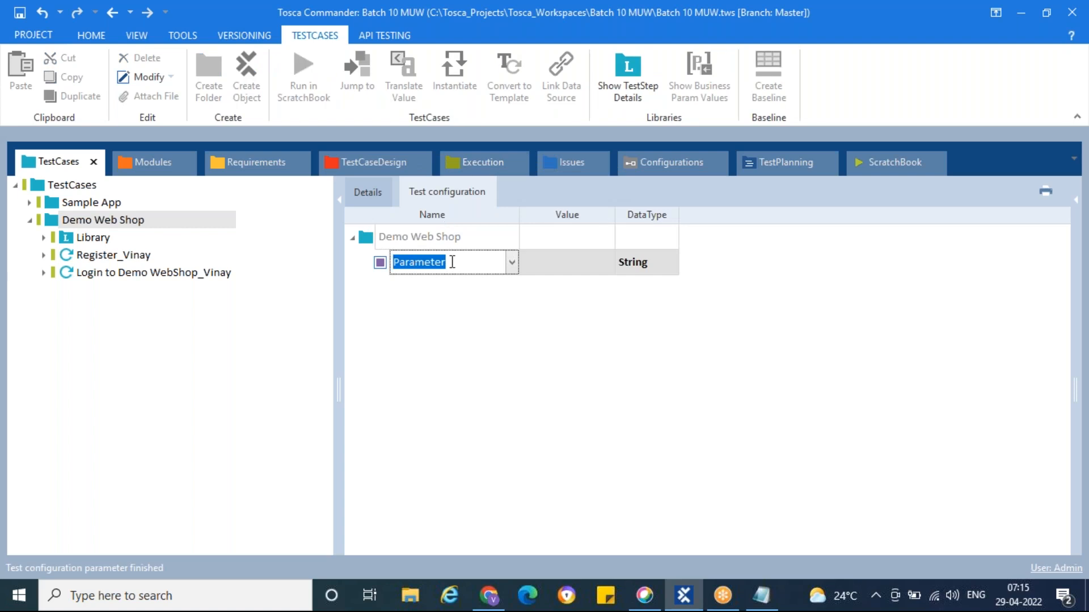
type("Email")
left_click(569, 259)
key("ctrl+v")
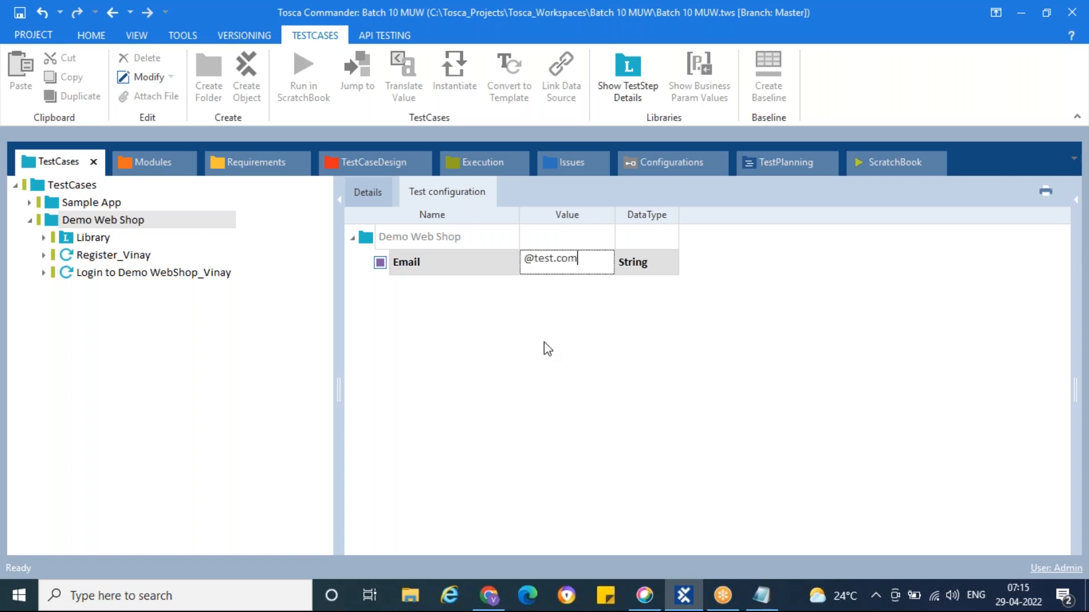
key("Return")
Add a Pwd test configuration parameter holding the account password, then return to Details
right_click(373, 248)
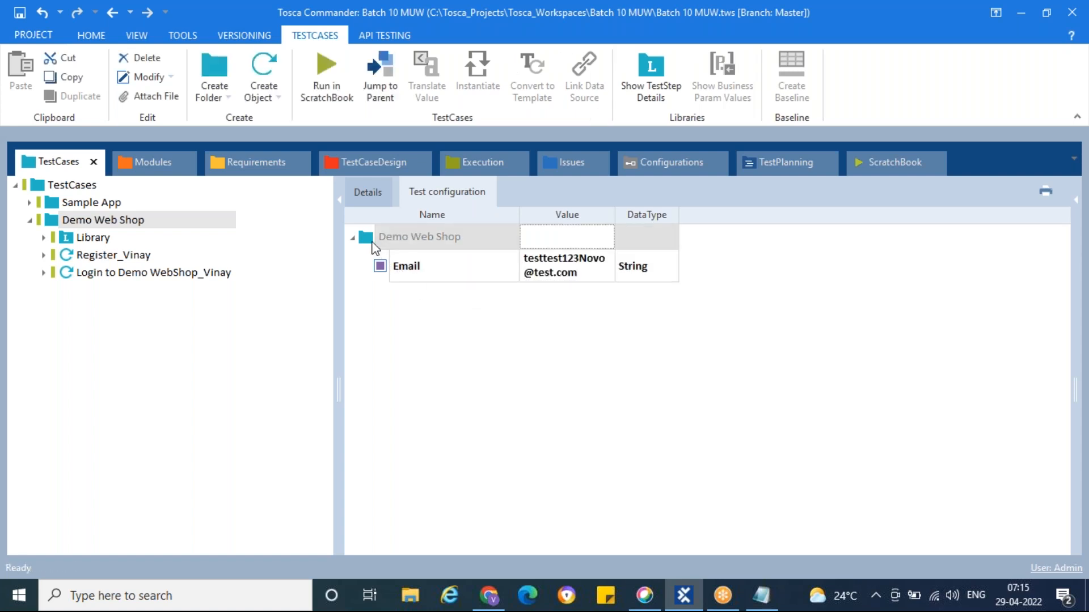
left_click(488, 130)
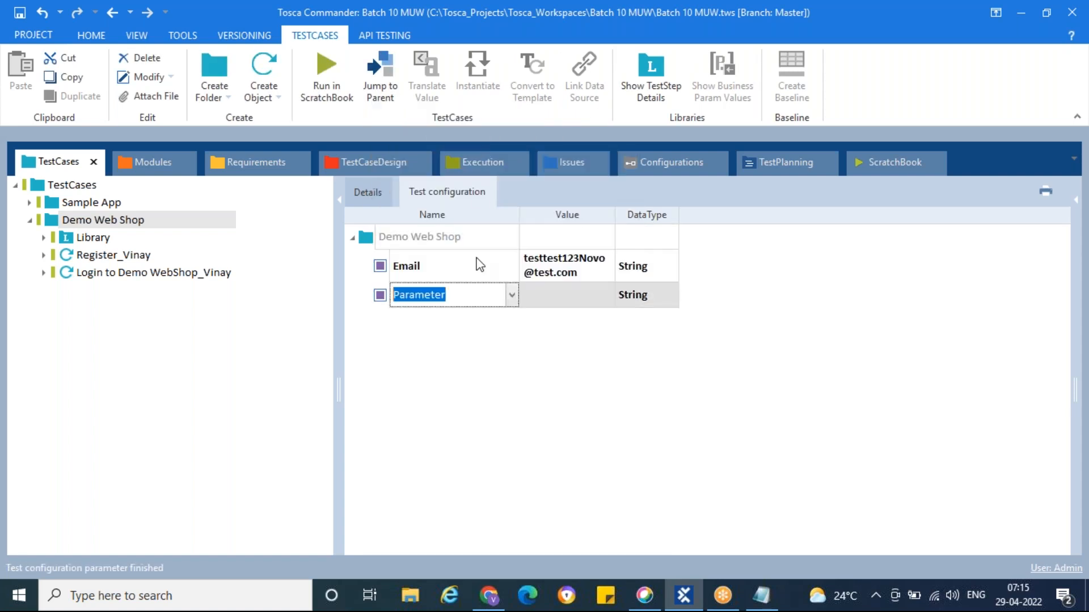
type("Pwd")
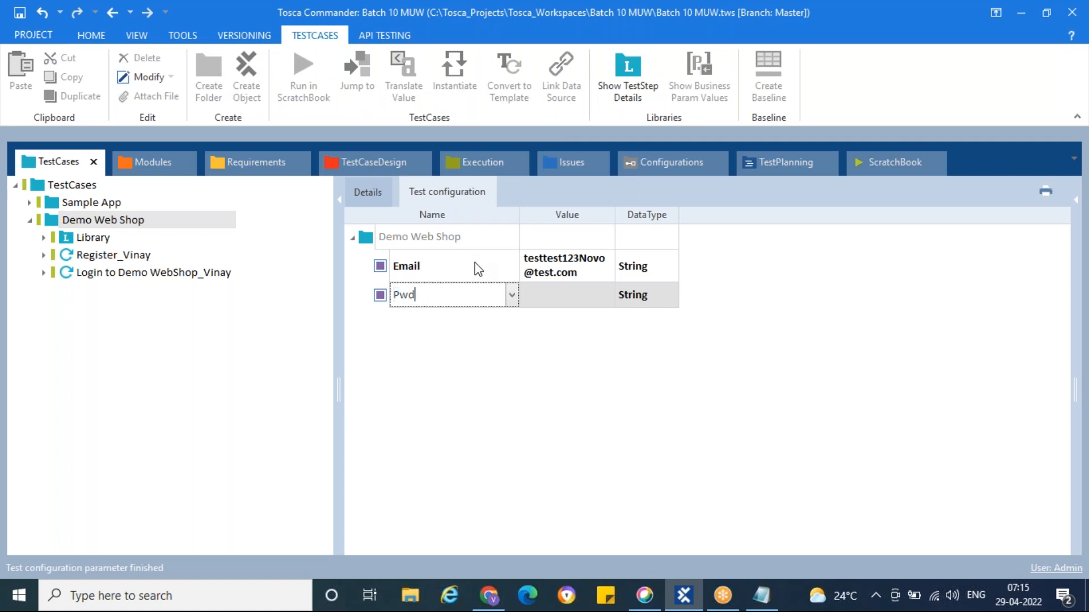
left_click(550, 298)
type("Qwerty1#")
key("Return")
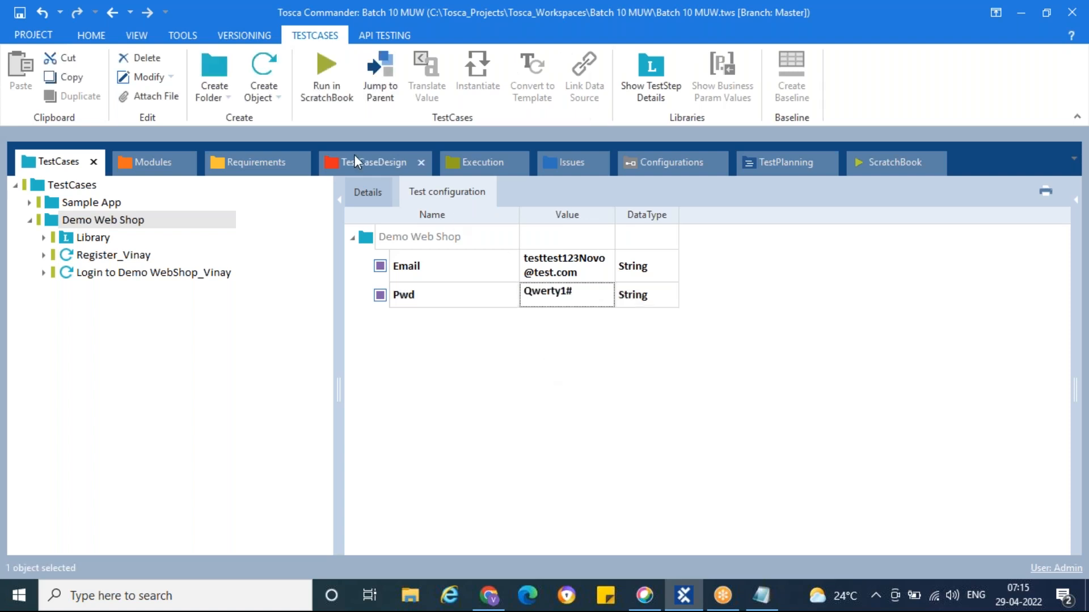
left_click(367, 191)
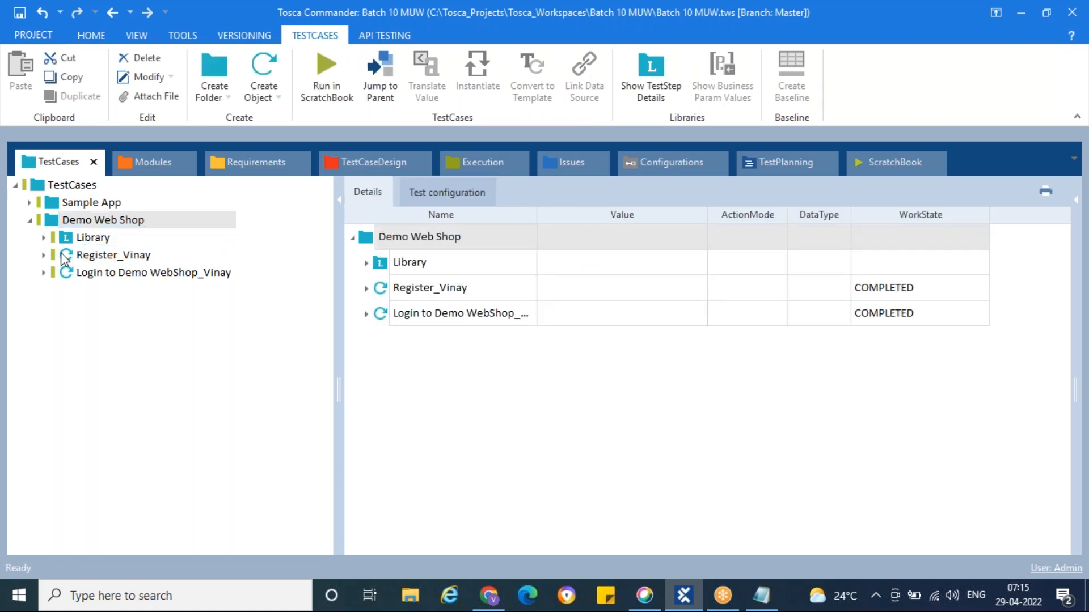
Create a new test case named Register_Sowmya in the Demo Web Shop folder
right_click(54, 222)
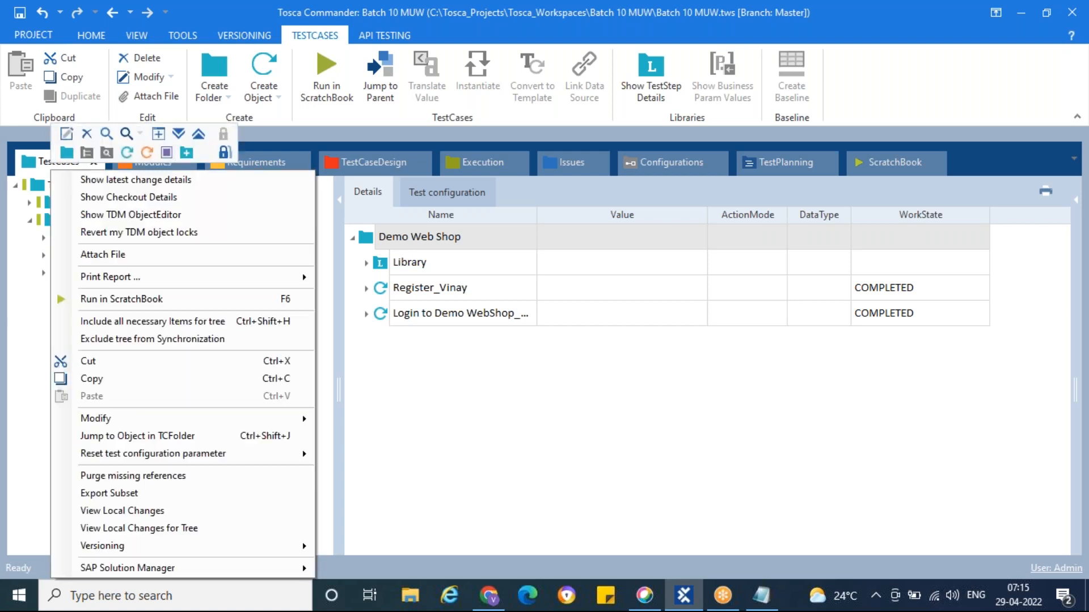
left_click(125, 153)
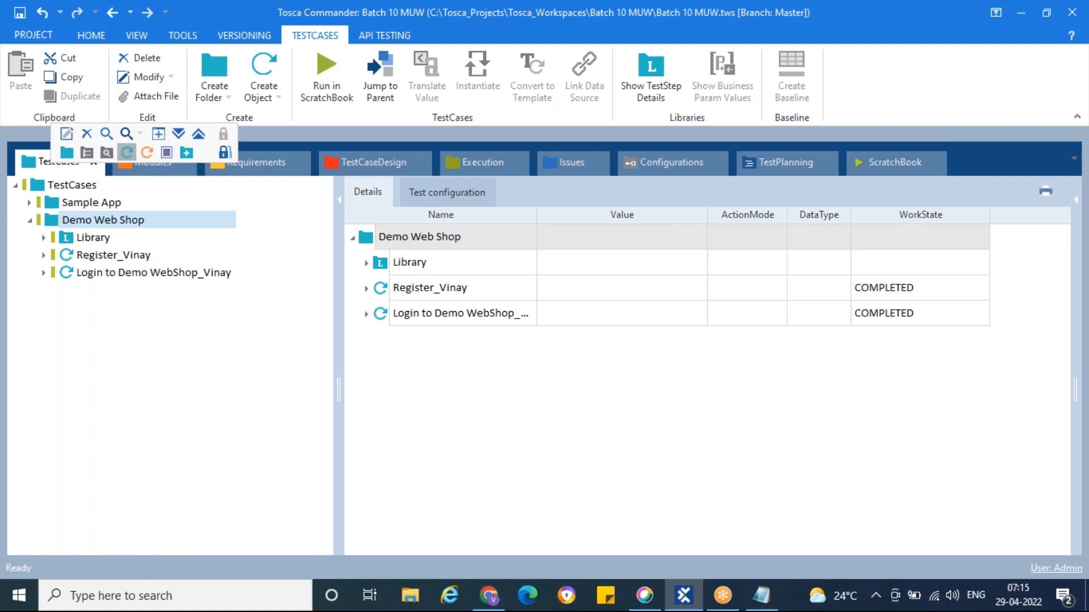
type("R")
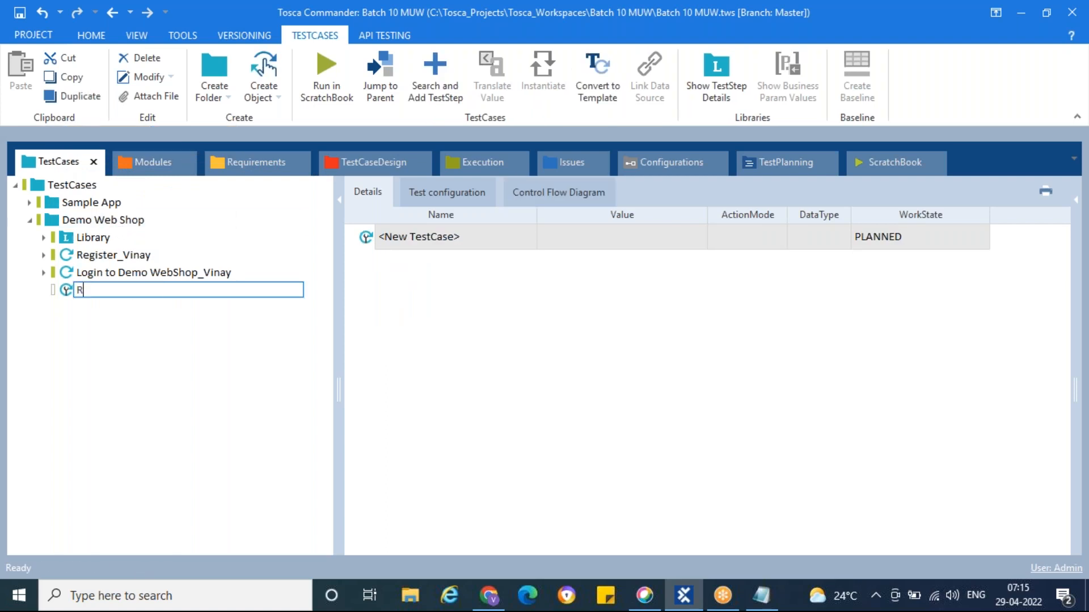
type("egister_Sowmya")
key("Return")
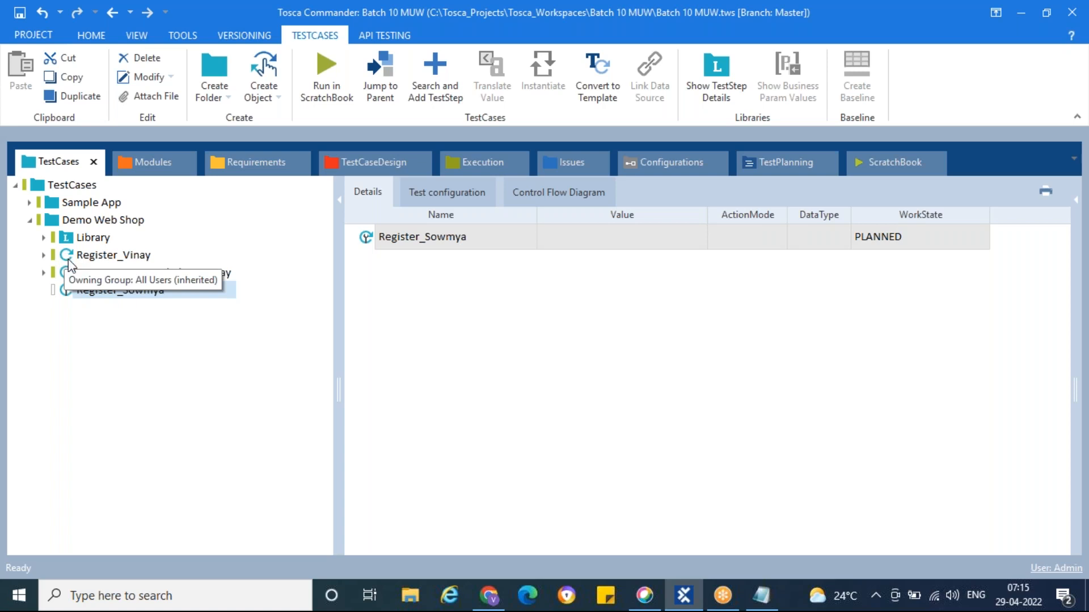
left_click(87, 291)
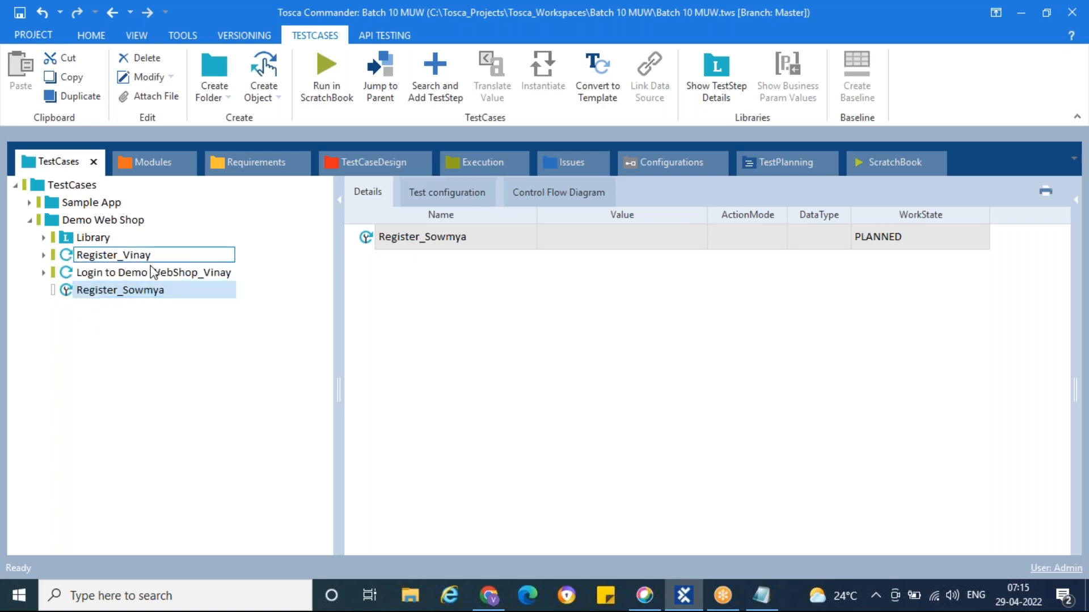
Copy the PreCondition, WorkFlow and PostCondition folders from the Library's Login to DemoWebShop template into Register_Sowmya
left_click(44, 238)
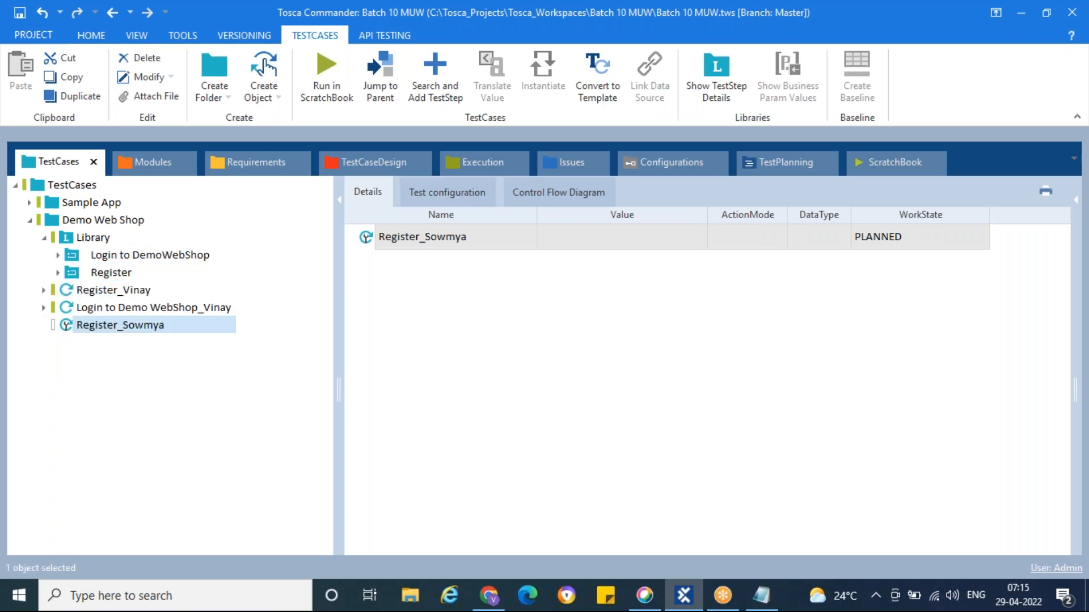
left_click(59, 256)
left_click(82, 290)
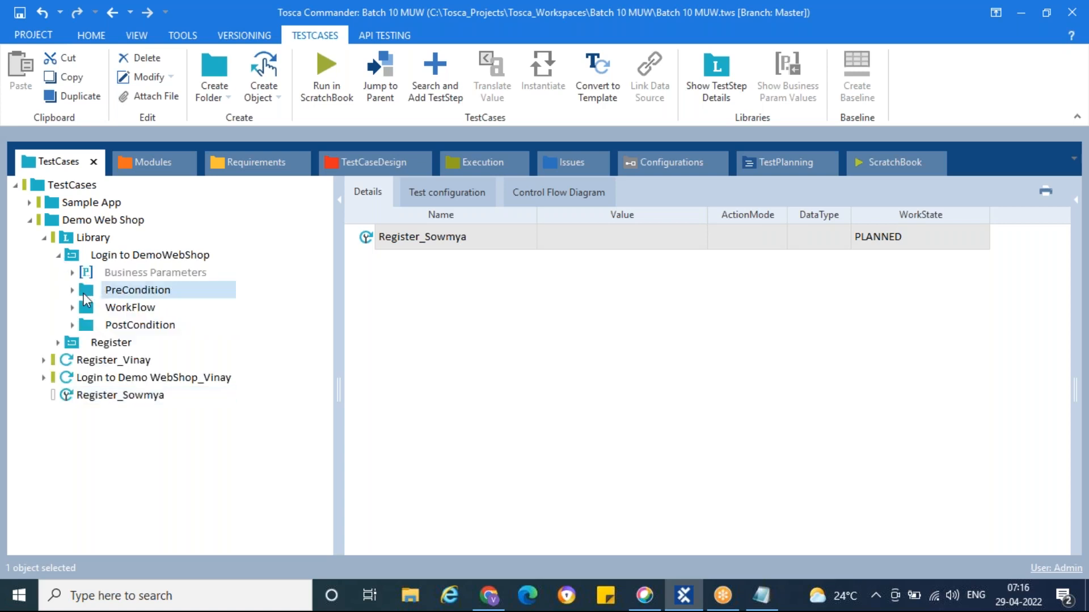
left_click(86, 325, "shift")
left_click_drag(92, 329, 71, 397)
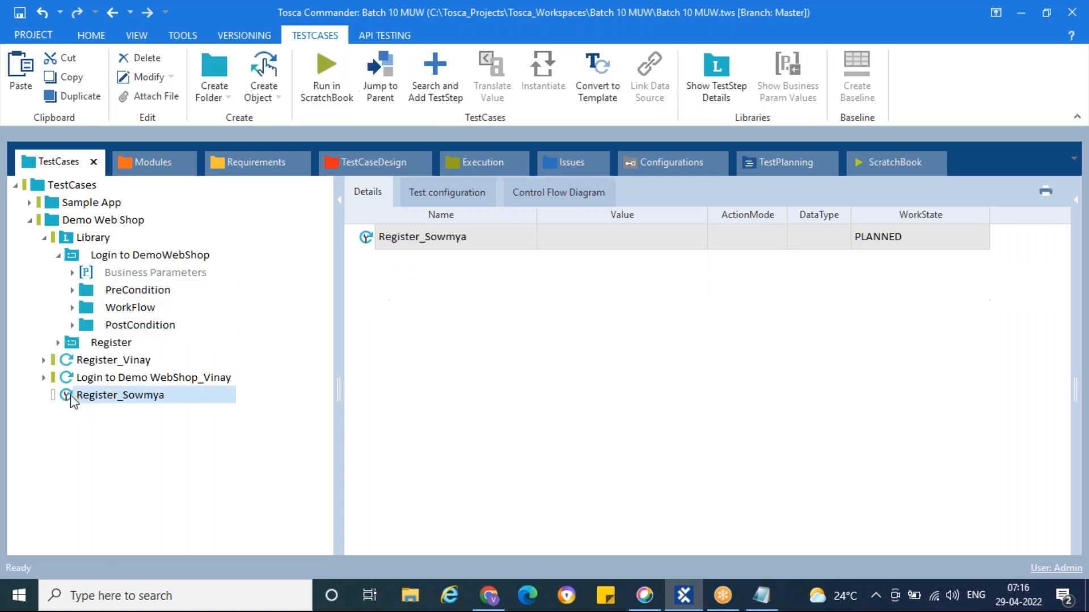
left_click(58, 256)
left_click(44, 239)
left_click(44, 291)
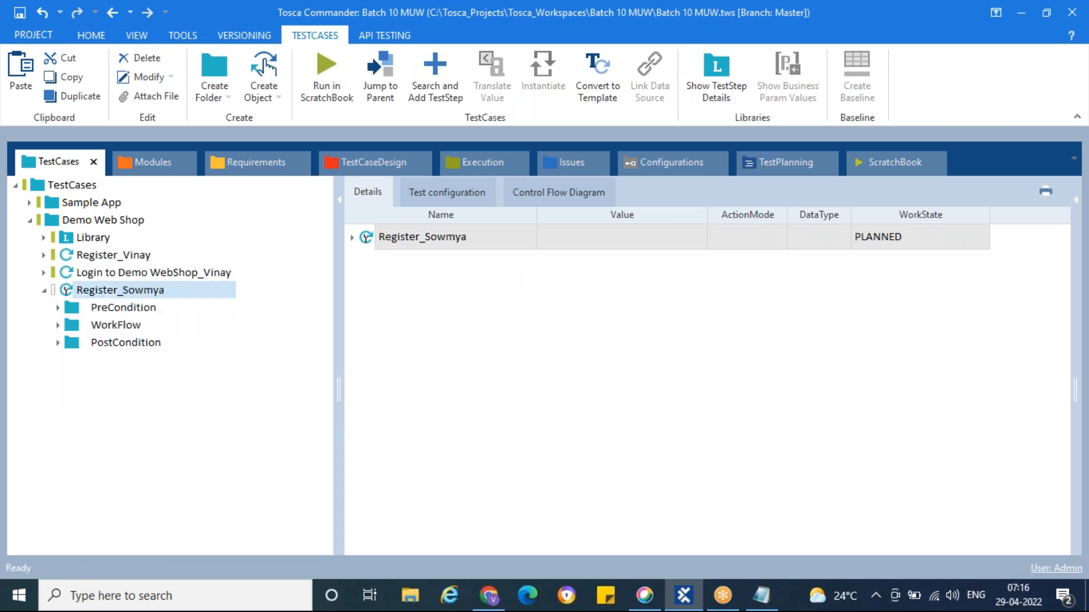
Clear the Email and Password values in the copied Enter Login details step
left_click(71, 307)
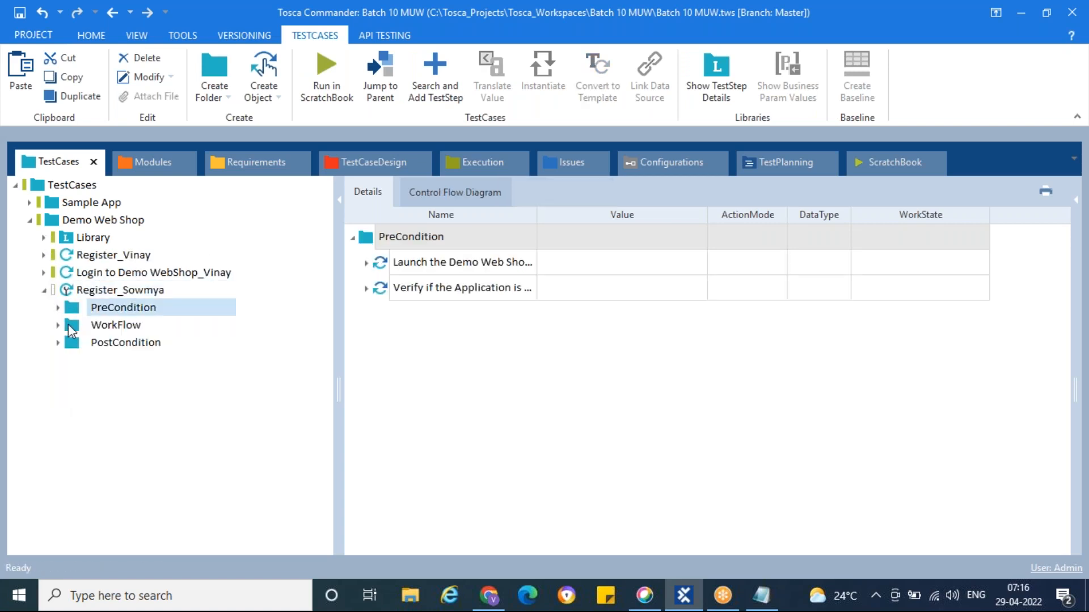
left_click(67, 326)
left_click(366, 289)
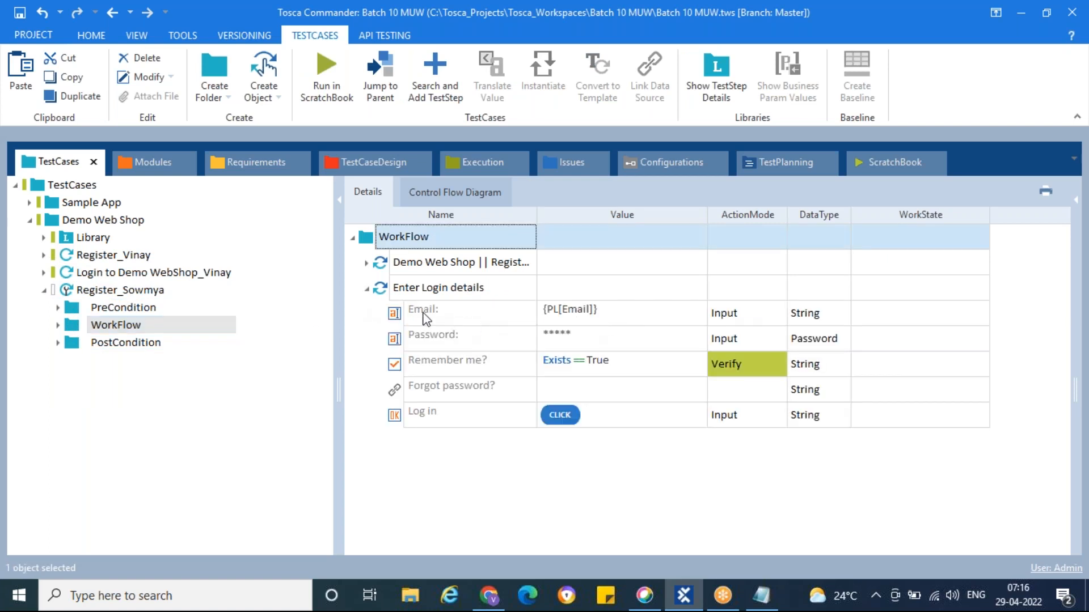
left_click(395, 316)
key("Delete")
left_click(397, 337)
key("Delete")
Set the Email value to {CP[Email]} and the Password value to {CP[Pwd]}
left_click(618, 321)
type("{")
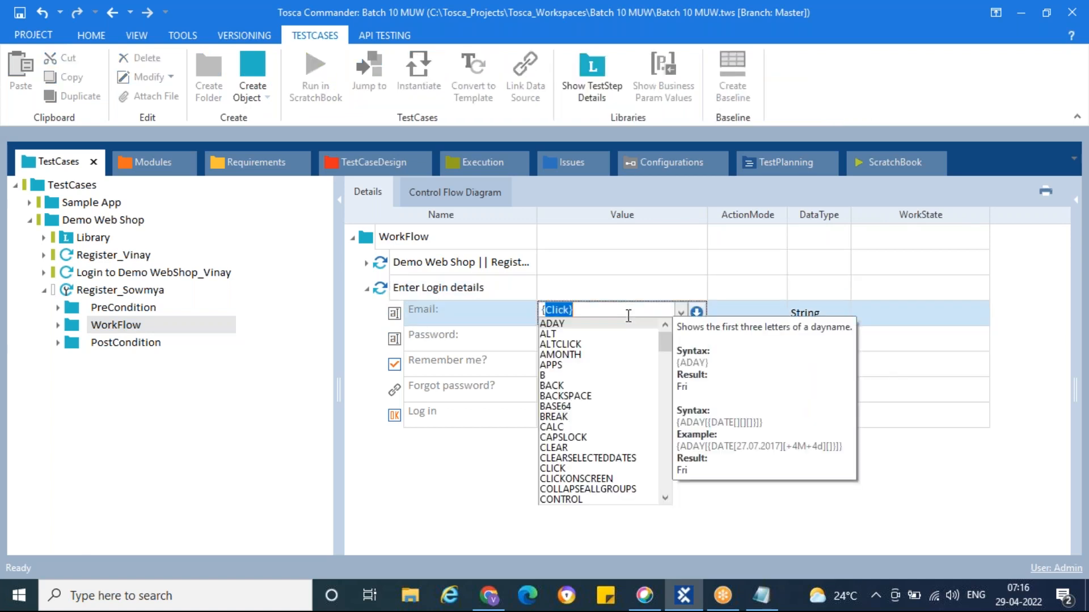
type("CP")
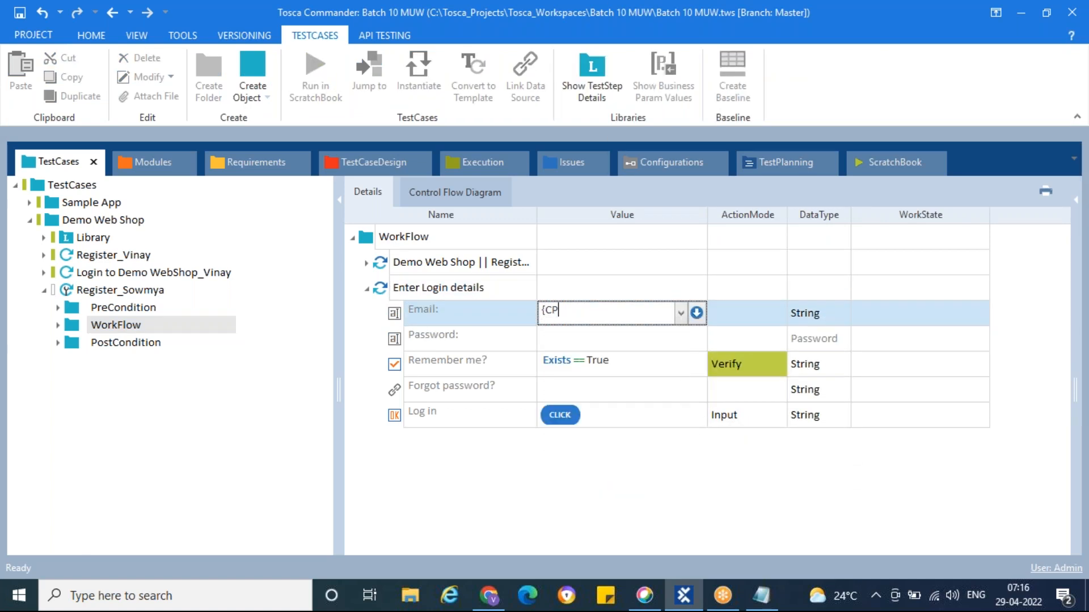
key("BackSpace")
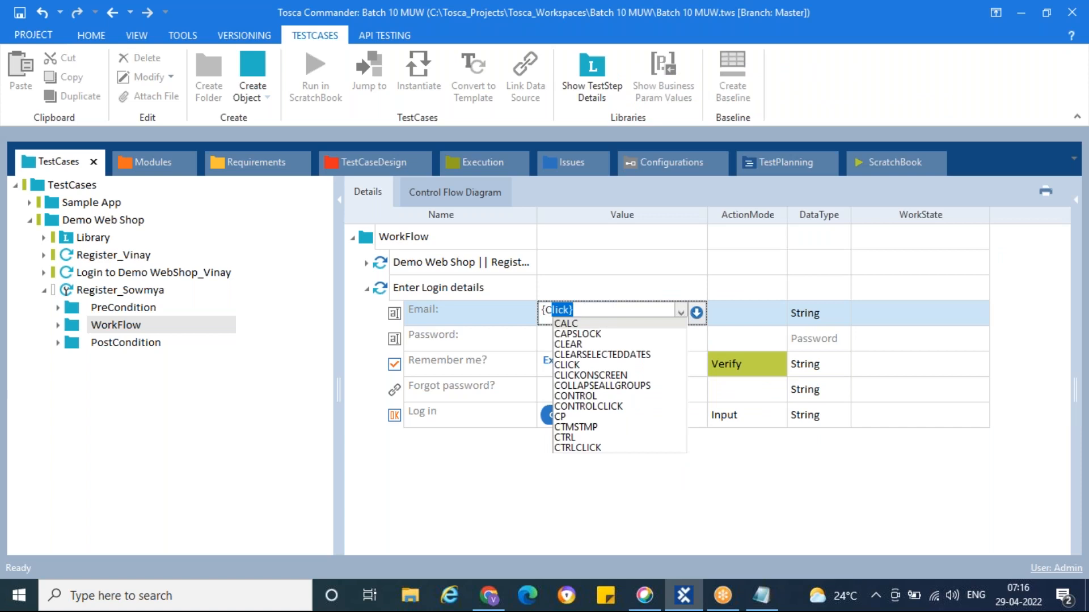
type("P[")
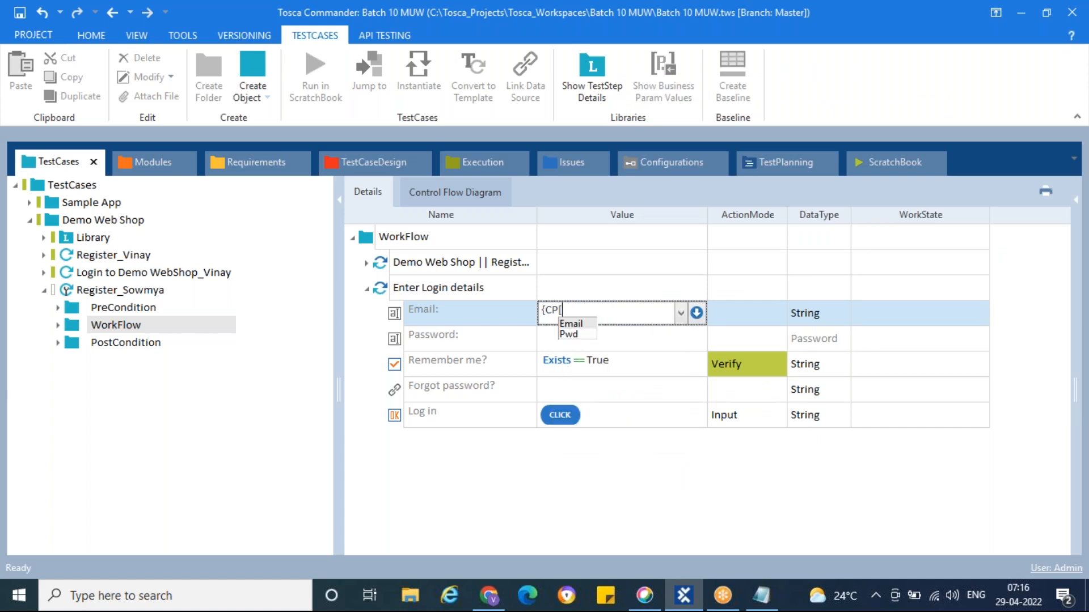
key("Return")
type("]}")
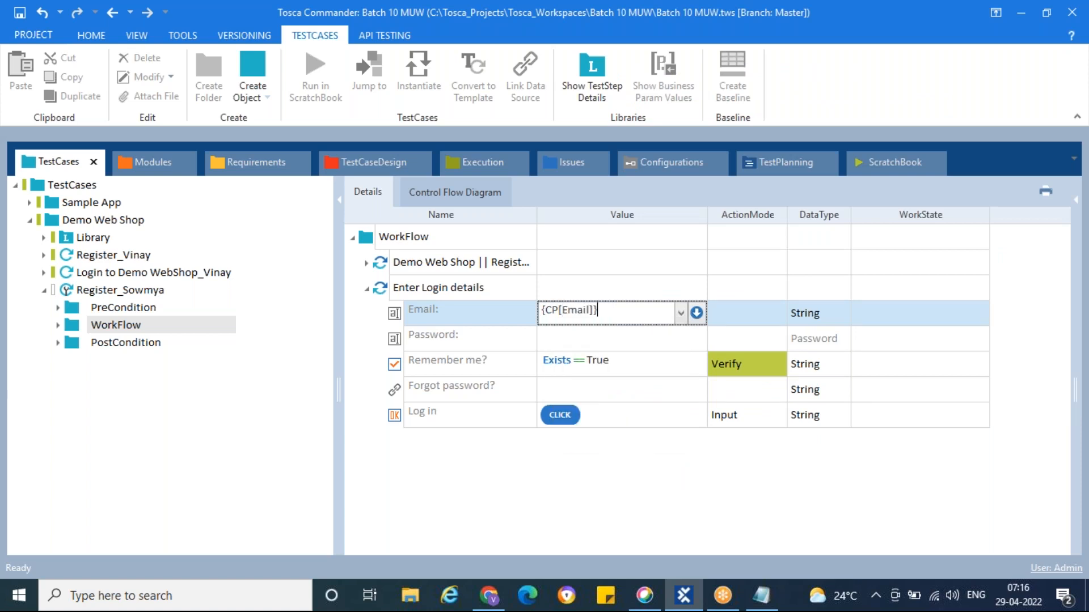
left_click(592, 340)
type("{C")
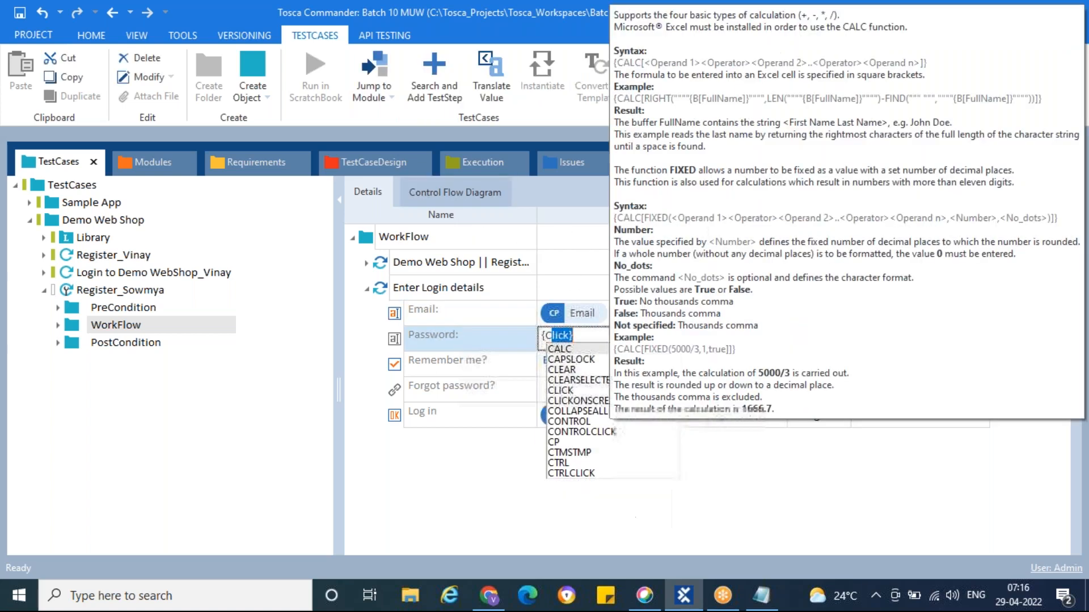
type("P[")
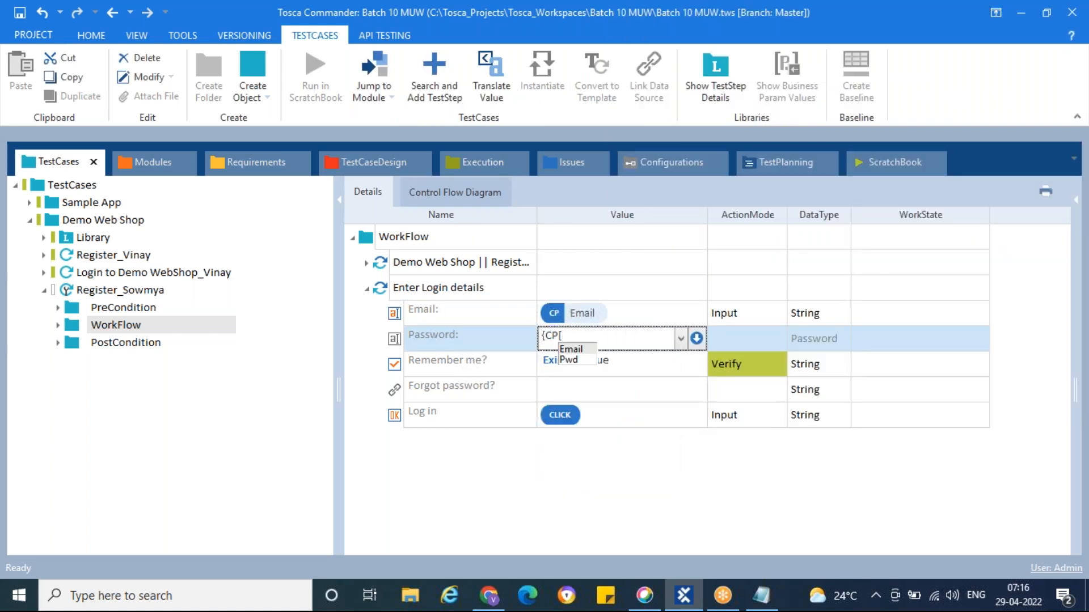
type("Pwd]}")
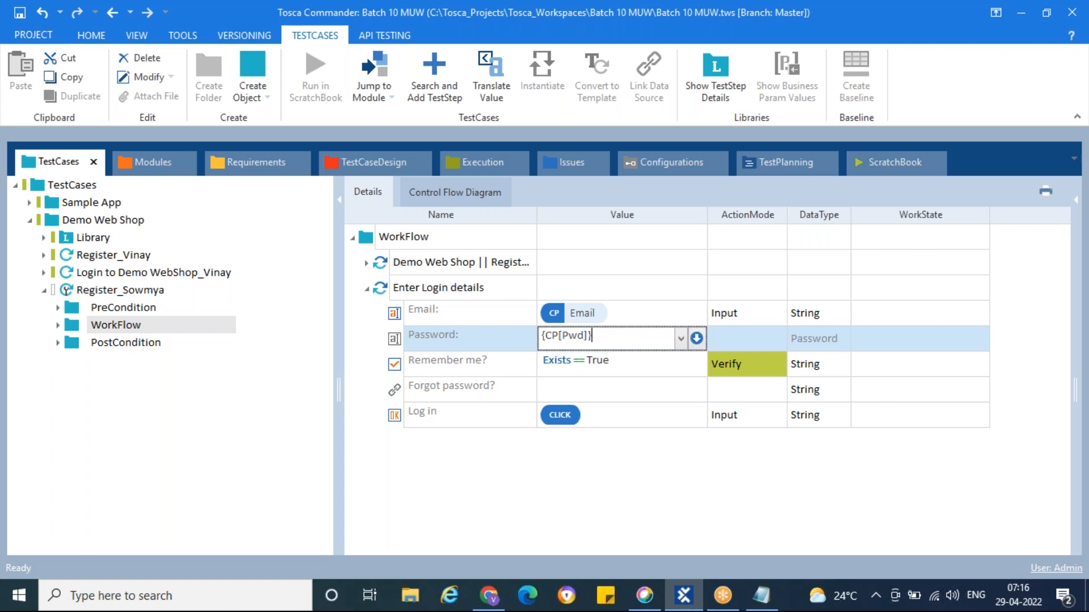
key("Return")
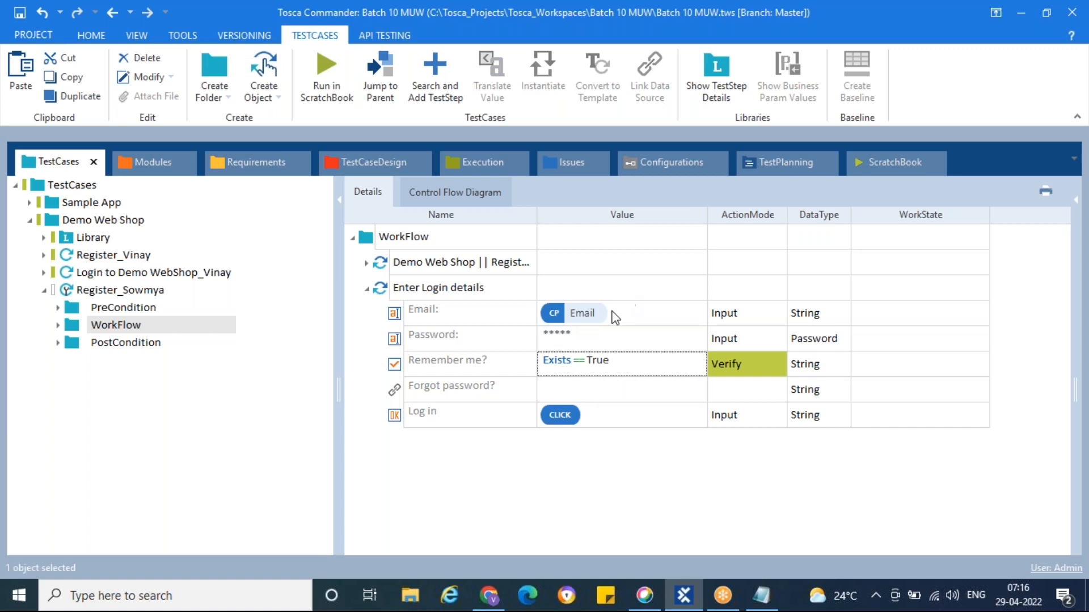
left_click(120, 289)
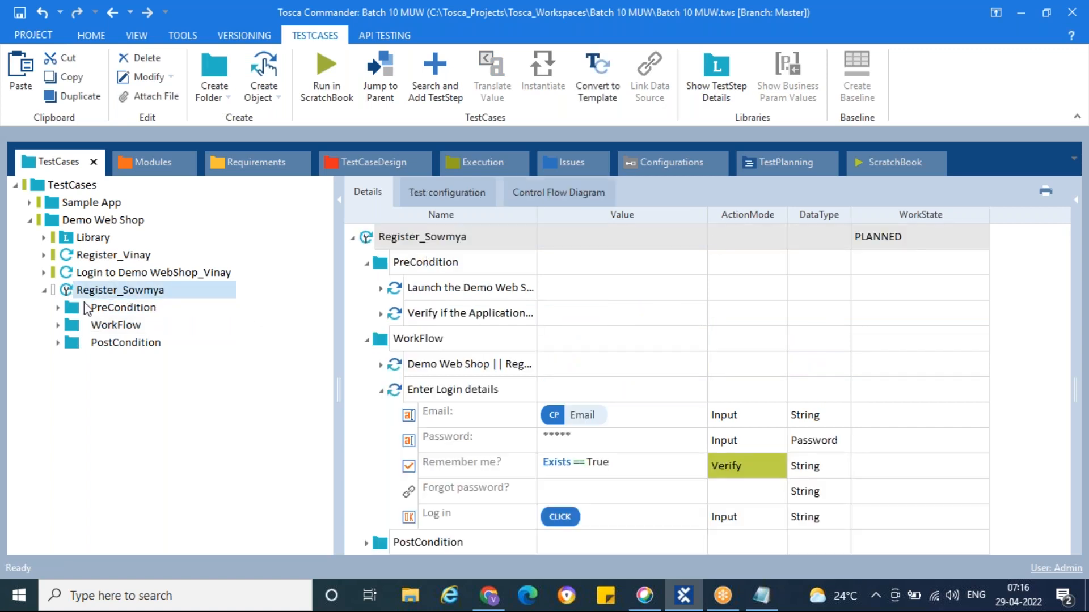
Review Register_Sowmya's test configuration parameters and its PreCondition, WorkFlow and PostCondition folders
left_click(457, 192)
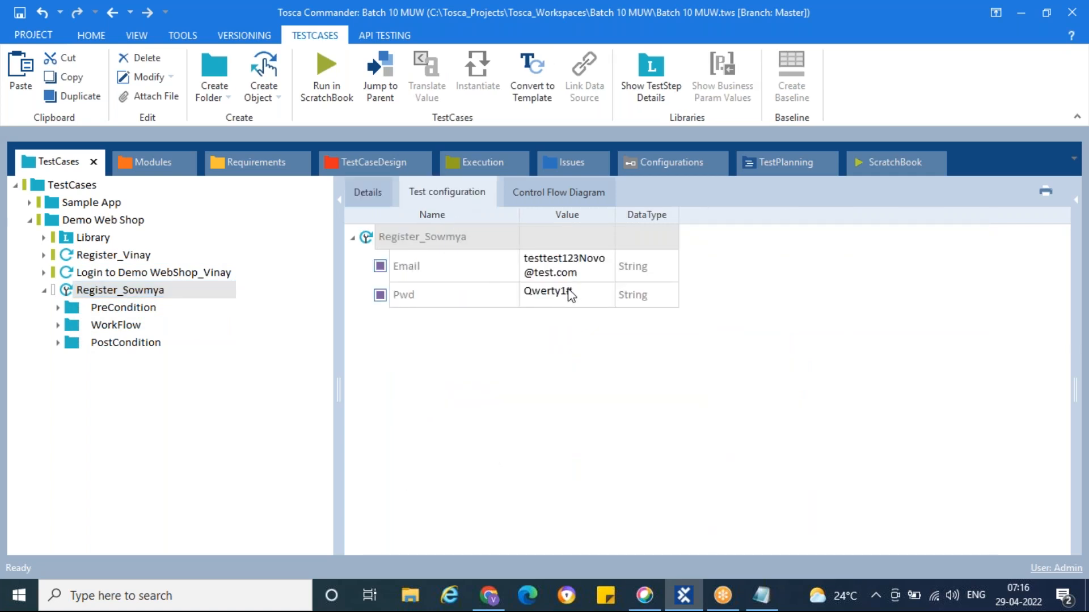
left_click(72, 306)
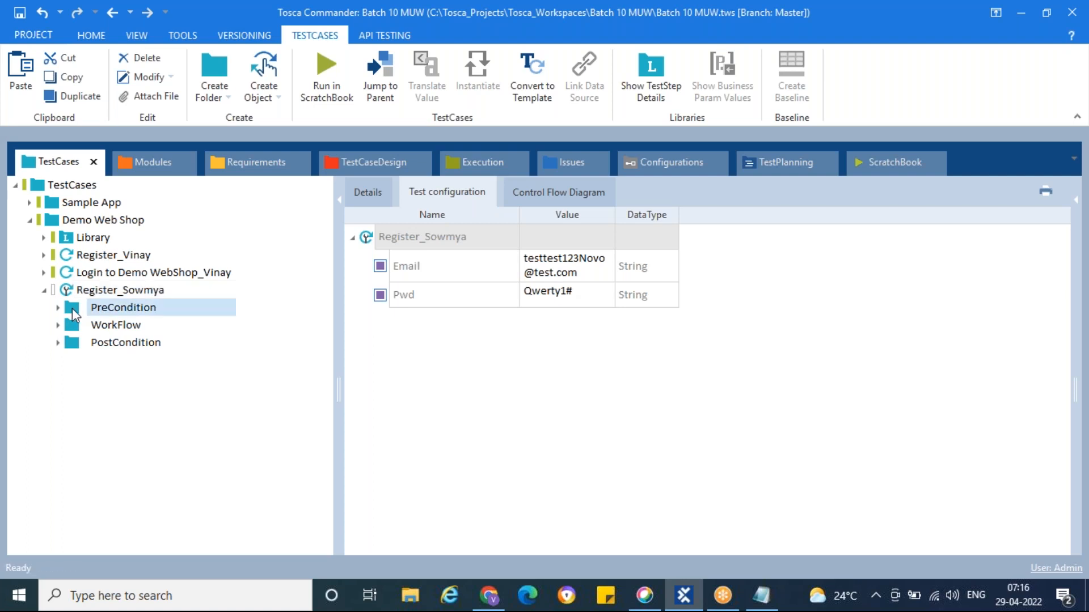
left_click(72, 324)
left_click(75, 343)
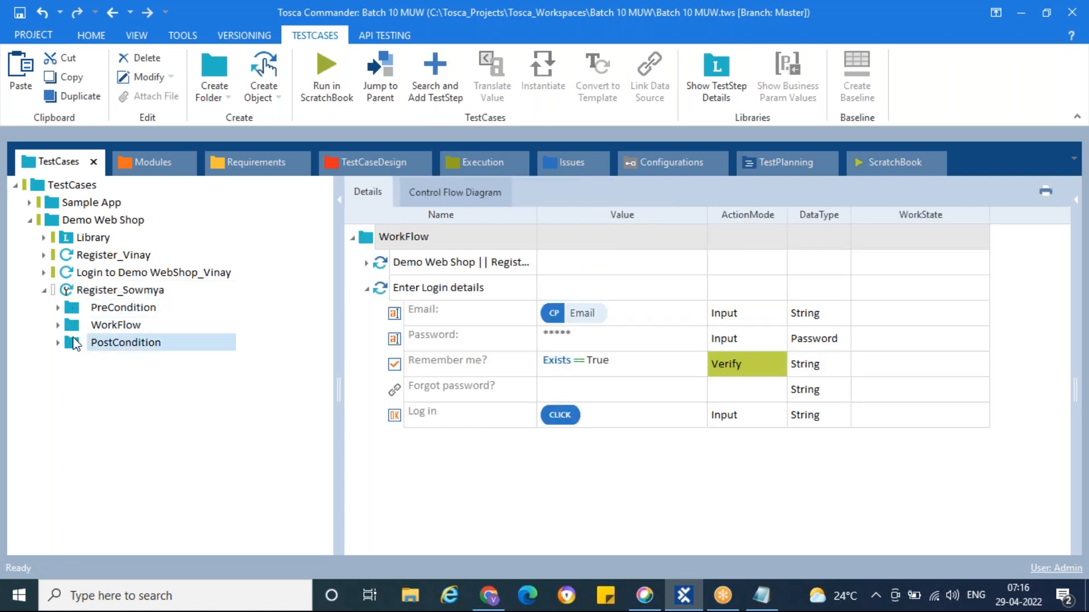
left_click(66, 290)
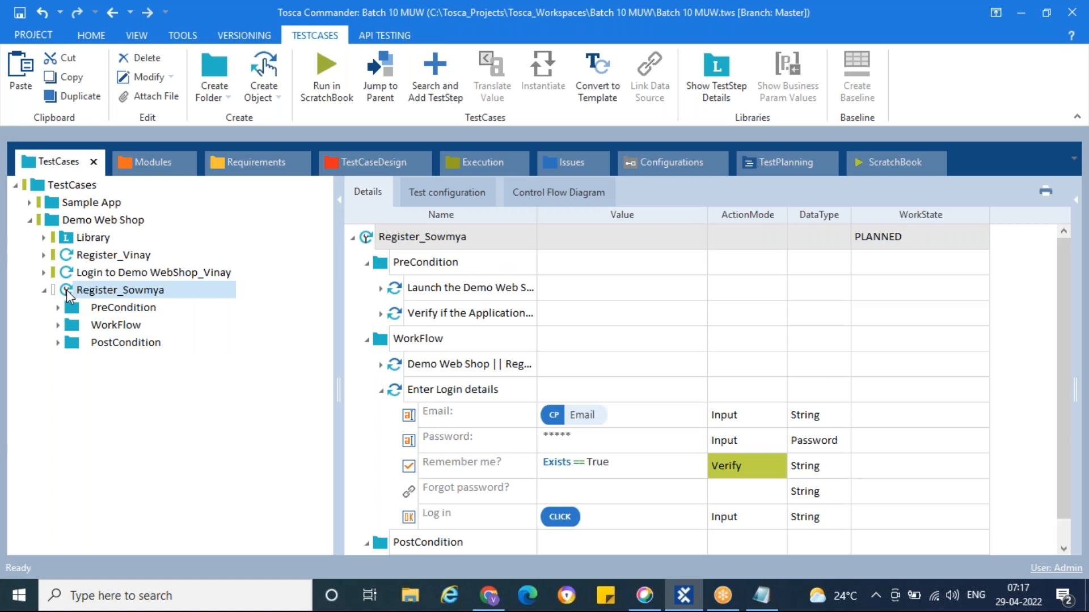
Show Register_Vinay's business parameter values in the Demo Web Shop folder
left_click(53, 223)
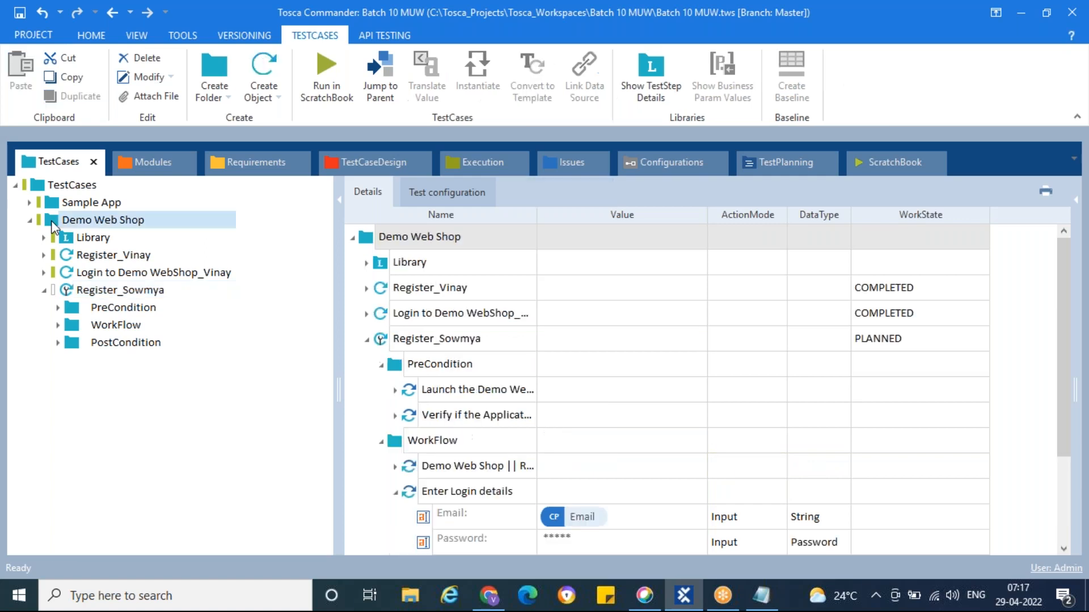
left_click(70, 260)
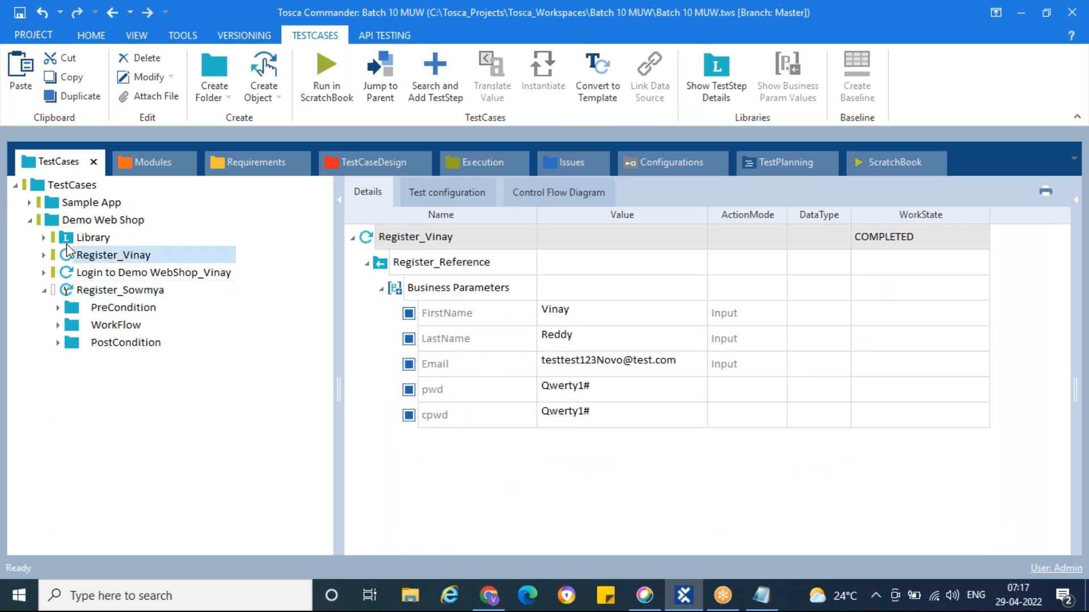
left_click(481, 162)
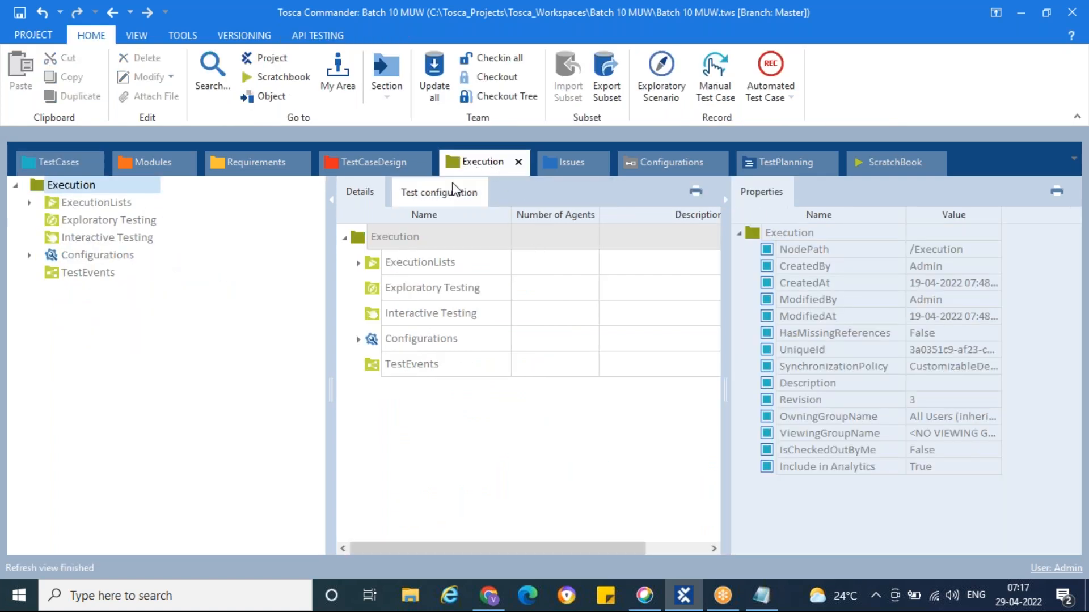
left_click(64, 161)
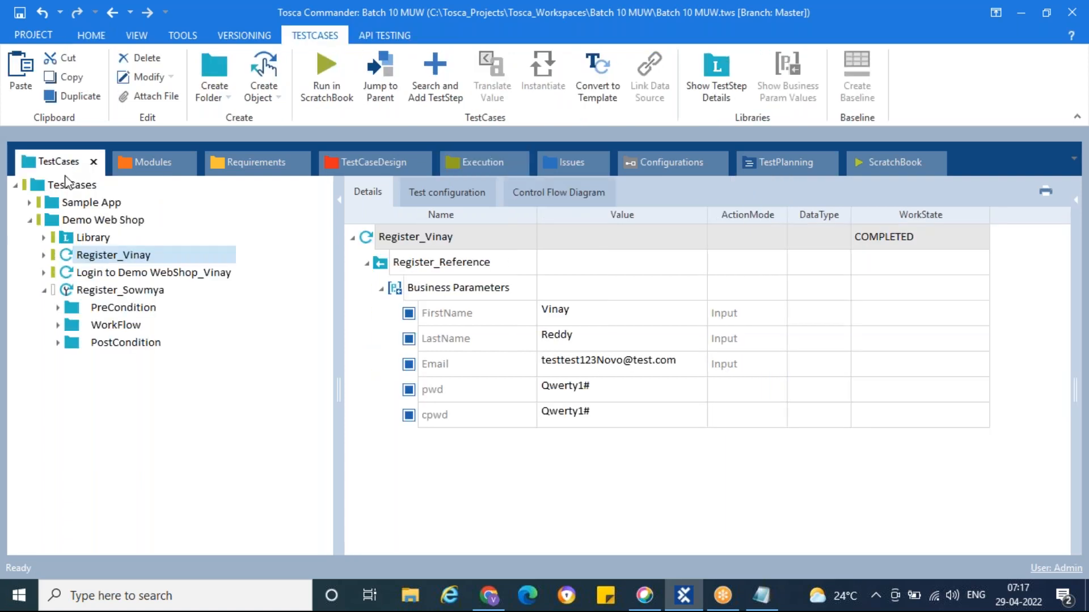
left_click(123, 343)
Add the line 'Syntax: {PL[Parameter_Name]}' to the day9 notes in Notepad
left_click(762, 594)
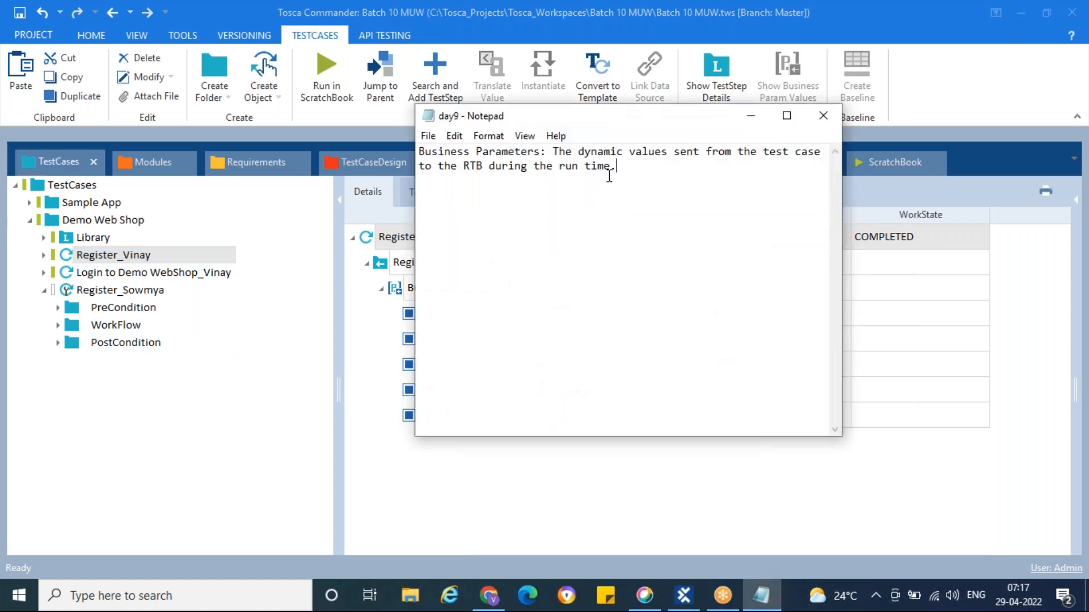
key("Return")
type("Syntax")
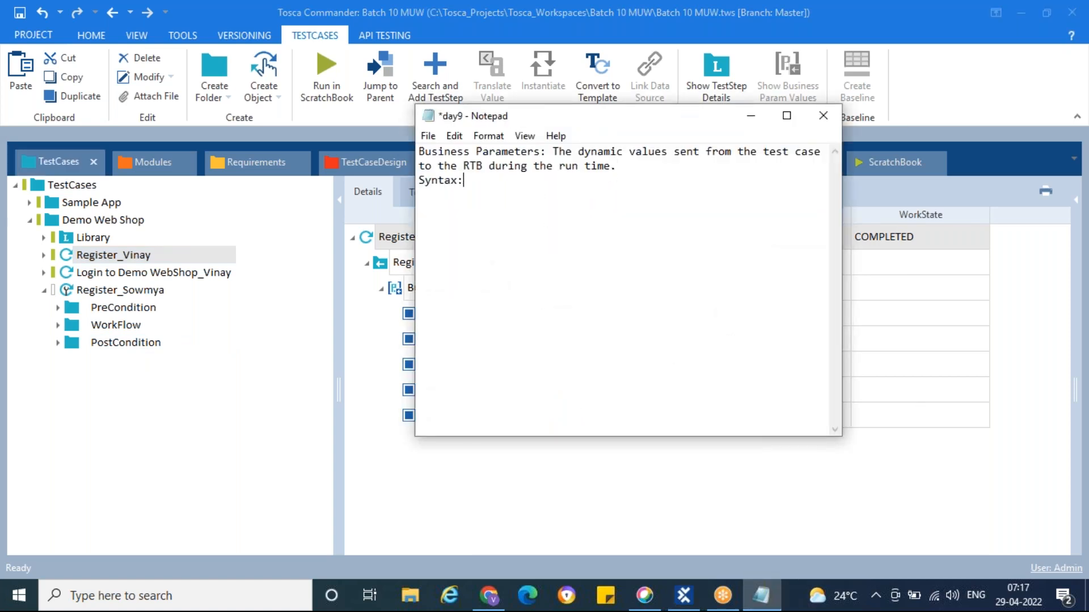
type(": {PL[Parameter_Name]}[")
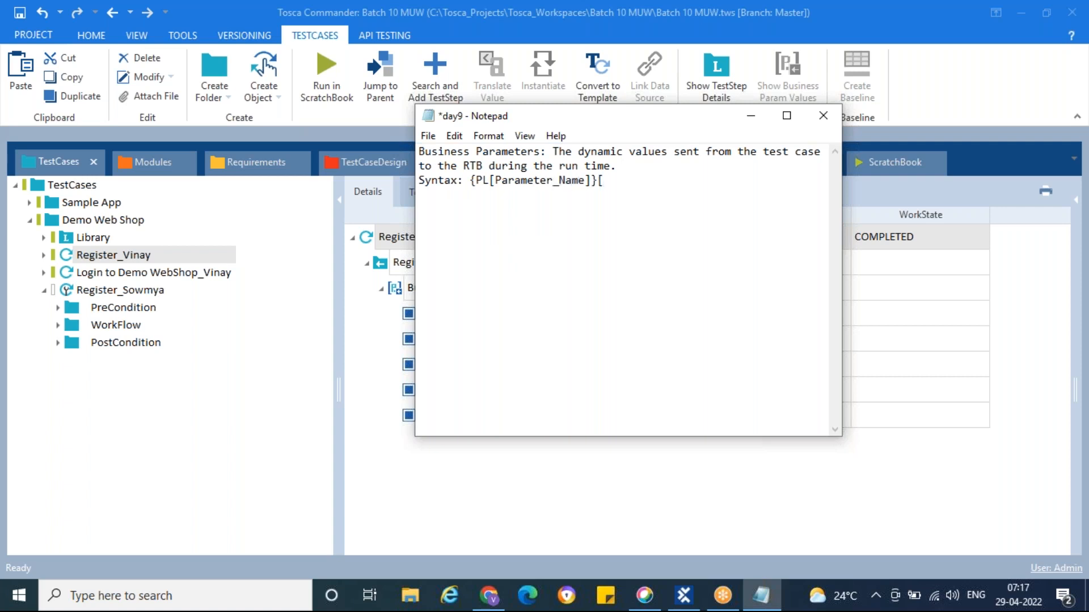
key("BackSpace")
key("Return")
Add the Test Configuration Parameter (TCP) definition listing its folder, test case and execution levels, then save
type("Test Configuration ")
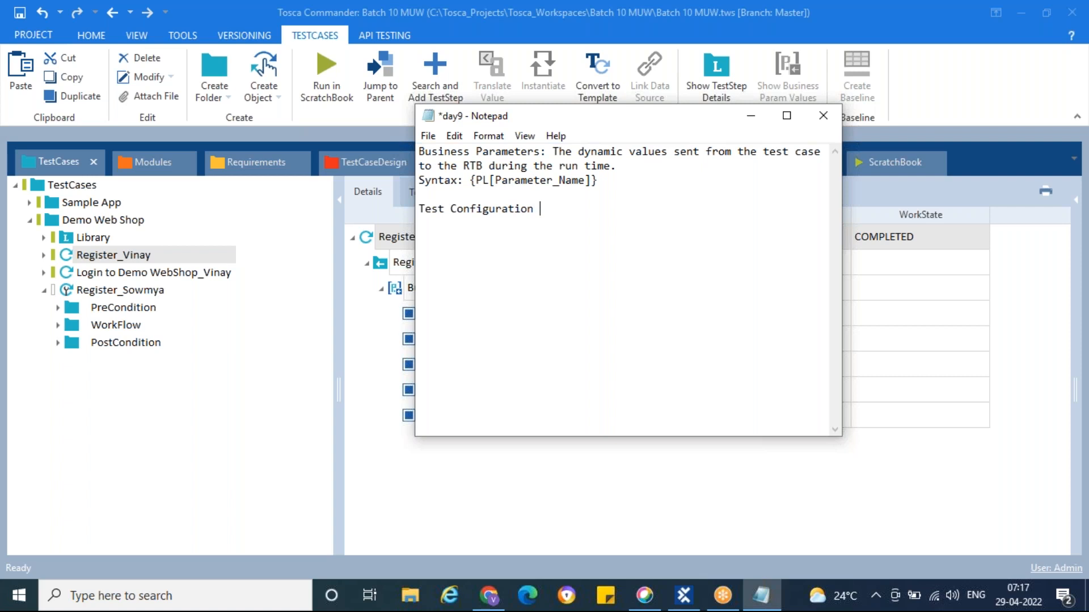
type("Parameter(TCP): TCp is a")
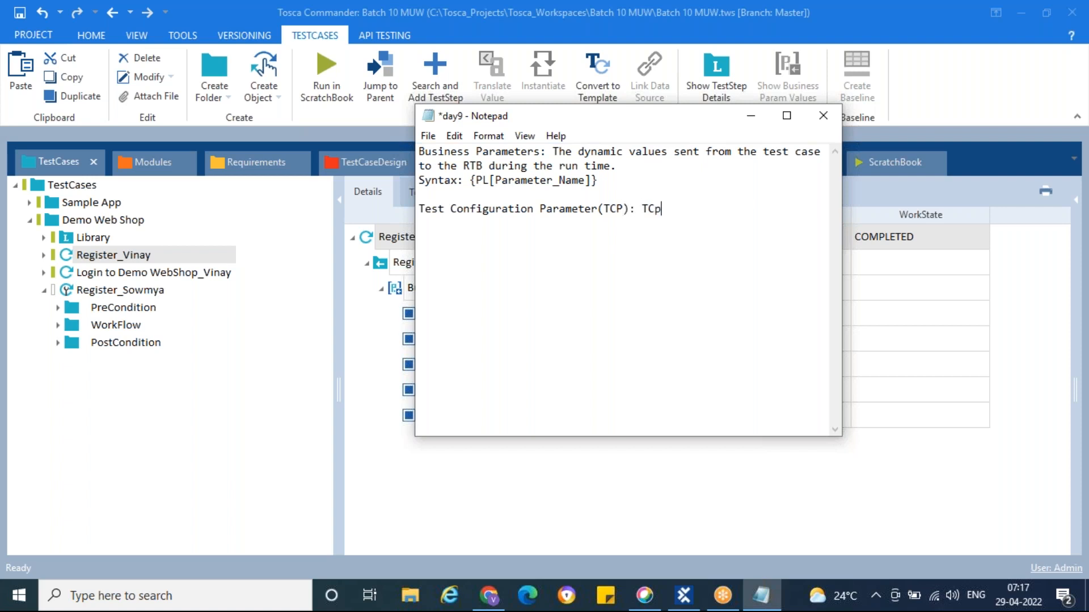
key("BackSpace")
key("BackSpace")
key("BackSpace")
key("BackSpace")
key("BackSpace")
key("BackSpace")
type("P is a static value ")
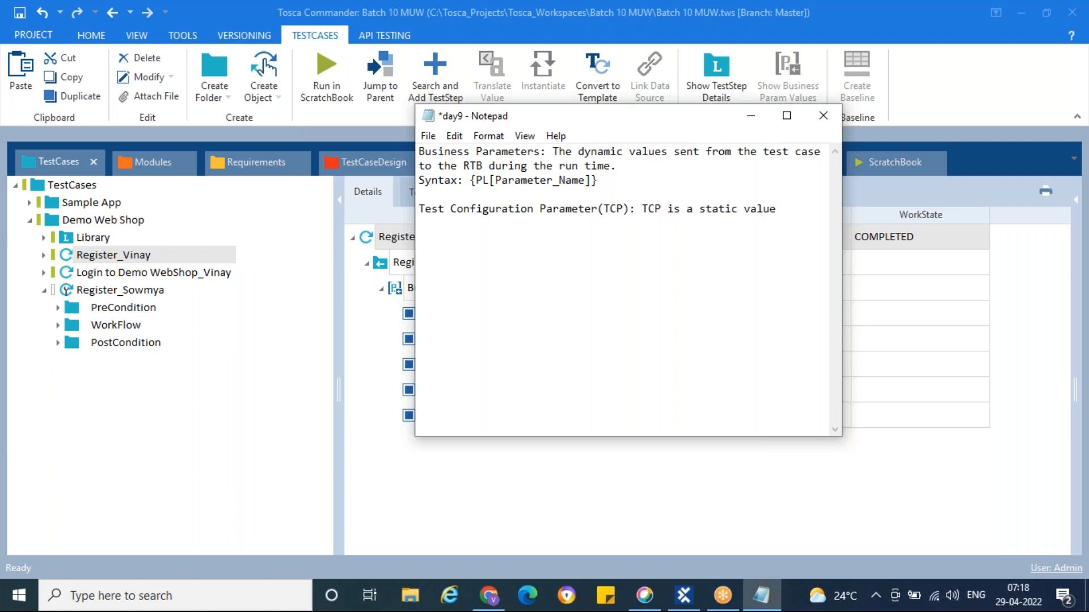
type("which is defined on the ")
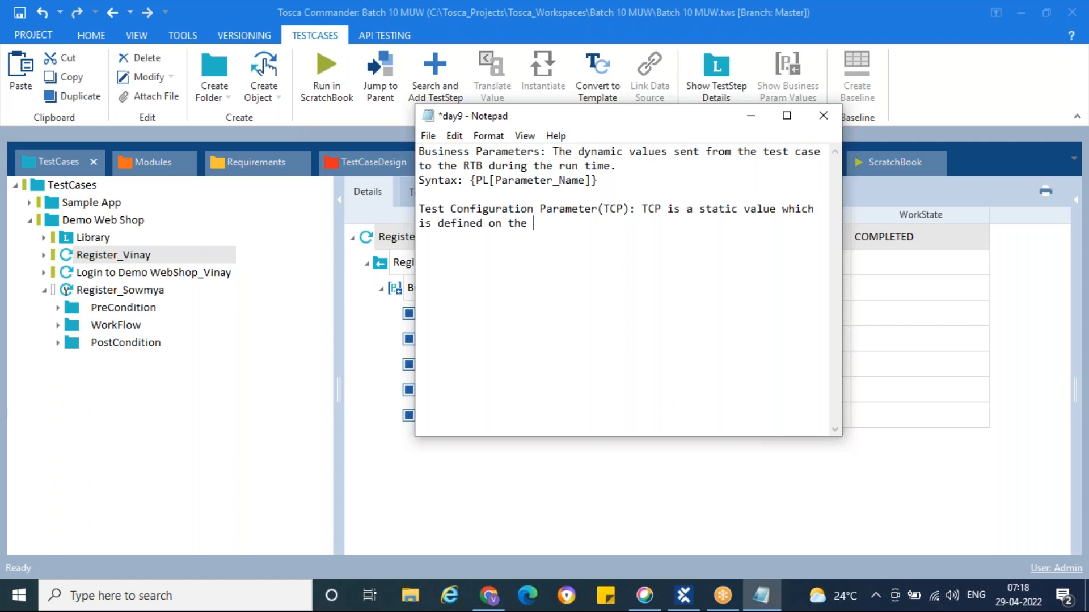
type("Test Case folder level, Test ")
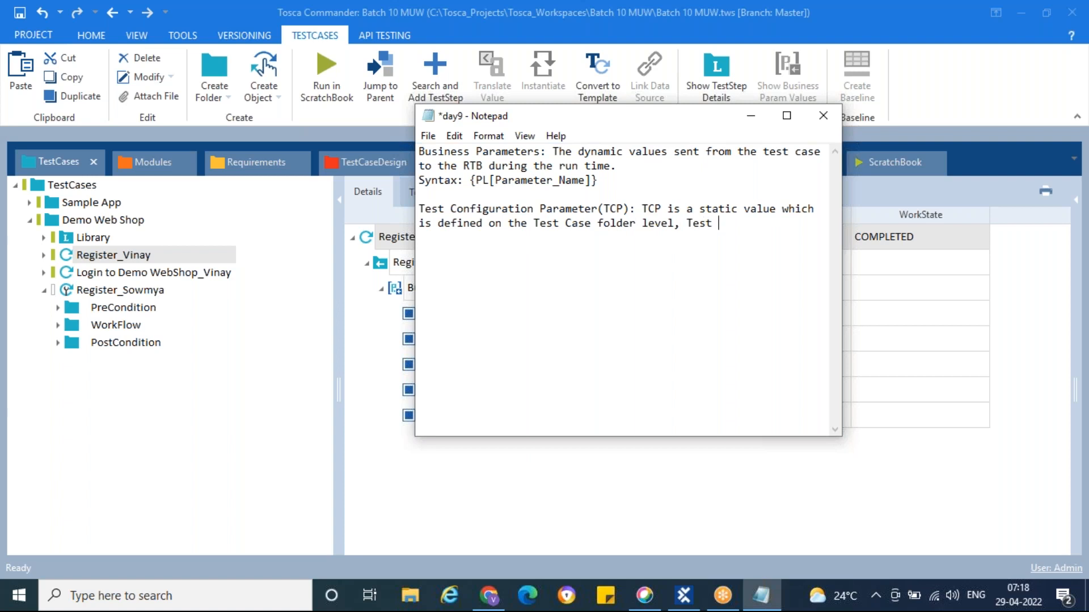
type("S")
key("BackSpace")
type("Case level")
type(", Execution")
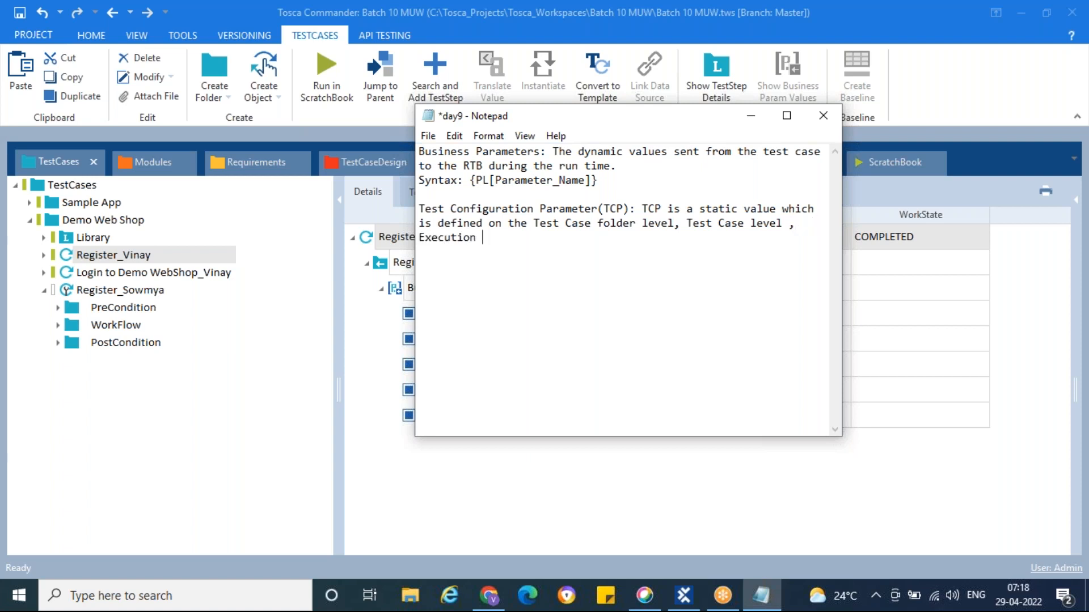
type(" Folder level, Execution List")
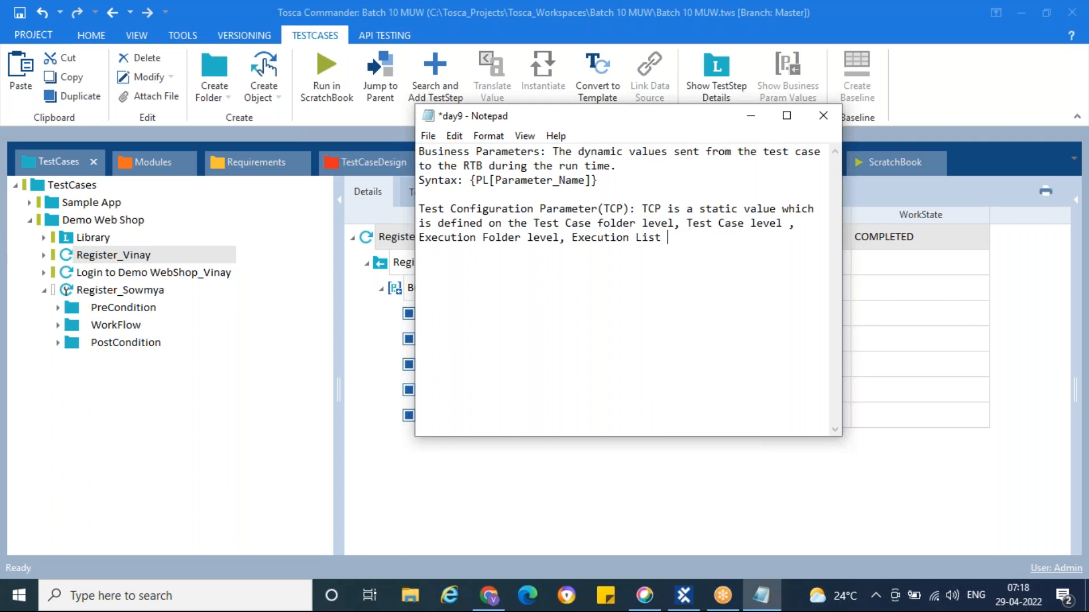
type(" Level.")
key("ctrl+s")
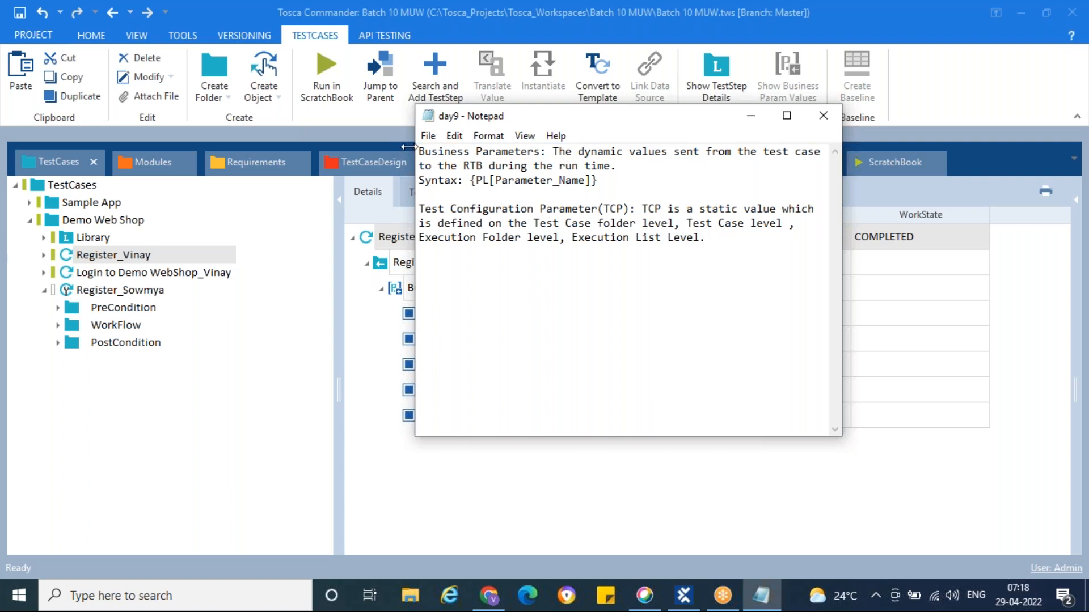
Add the line 'Syntax: {CP[Parameter_Name]}' under the TCP definition and save the notes
left_click_drag(420, 152, 558, 152)
left_click_drag(419, 208, 635, 211)
left_click(644, 213)
left_click(707, 238)
key("Return")
type("Synt")
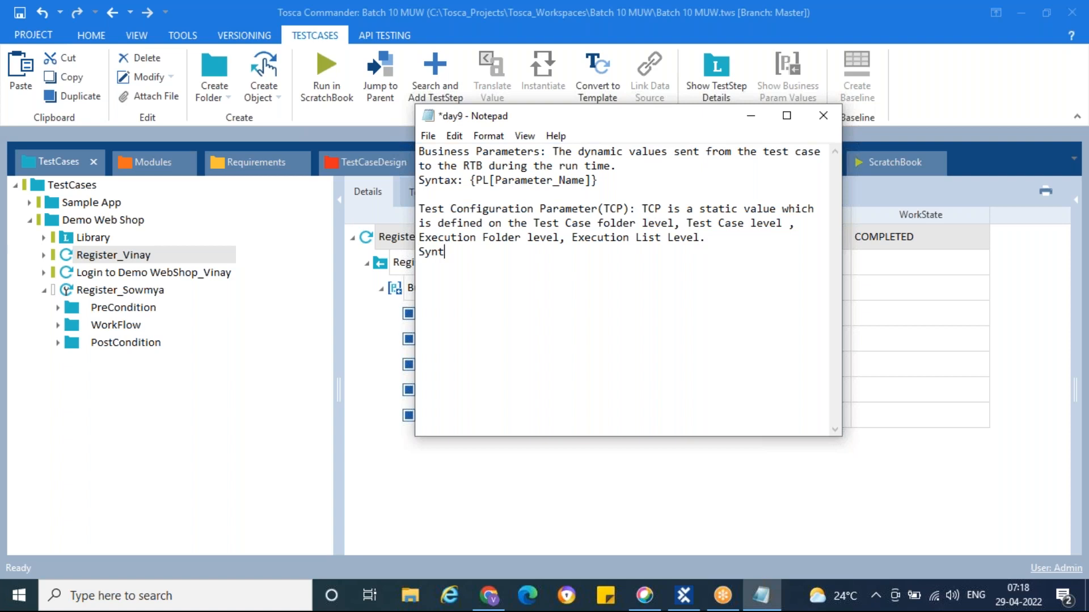
type("ax: {CP[Parameter_Name]}")
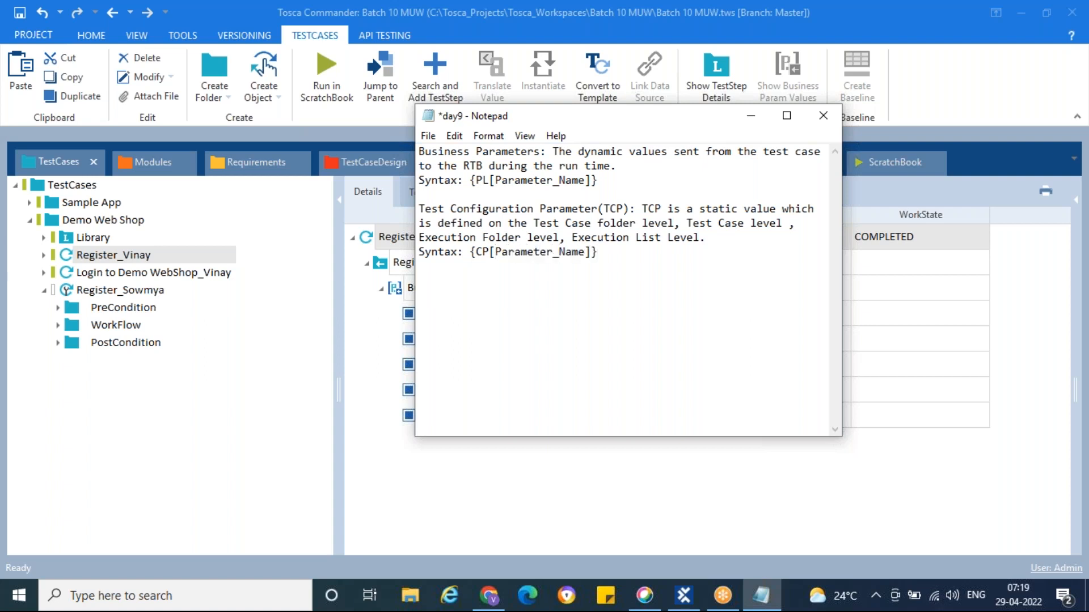
key("ctrl+s")
left_click(753, 115)
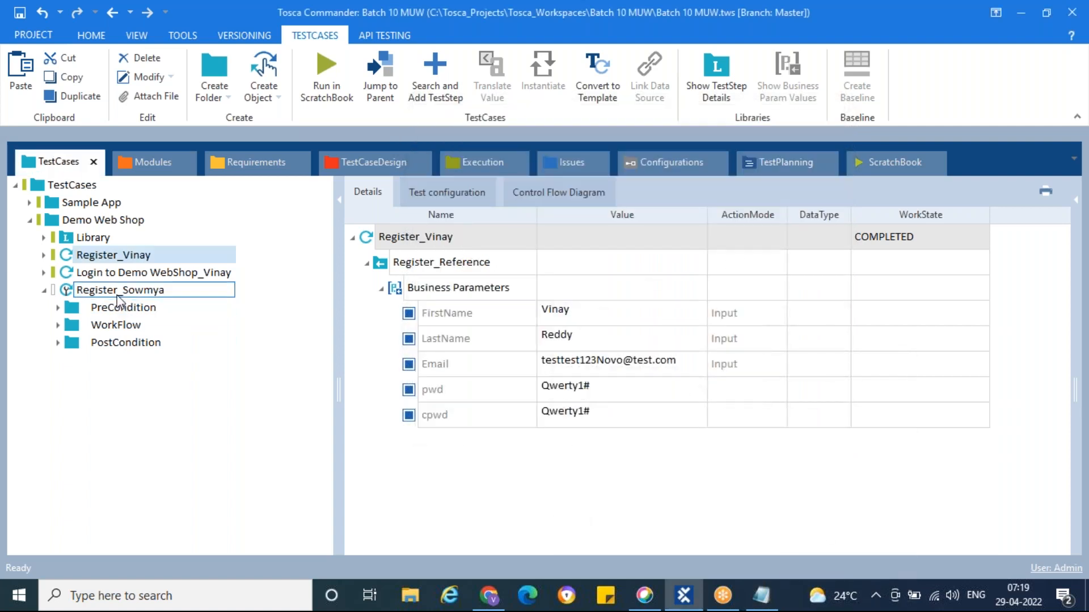
Inspect the Demo Web Shop folder's Email and Pwd test configuration parameters
left_click(66, 292)
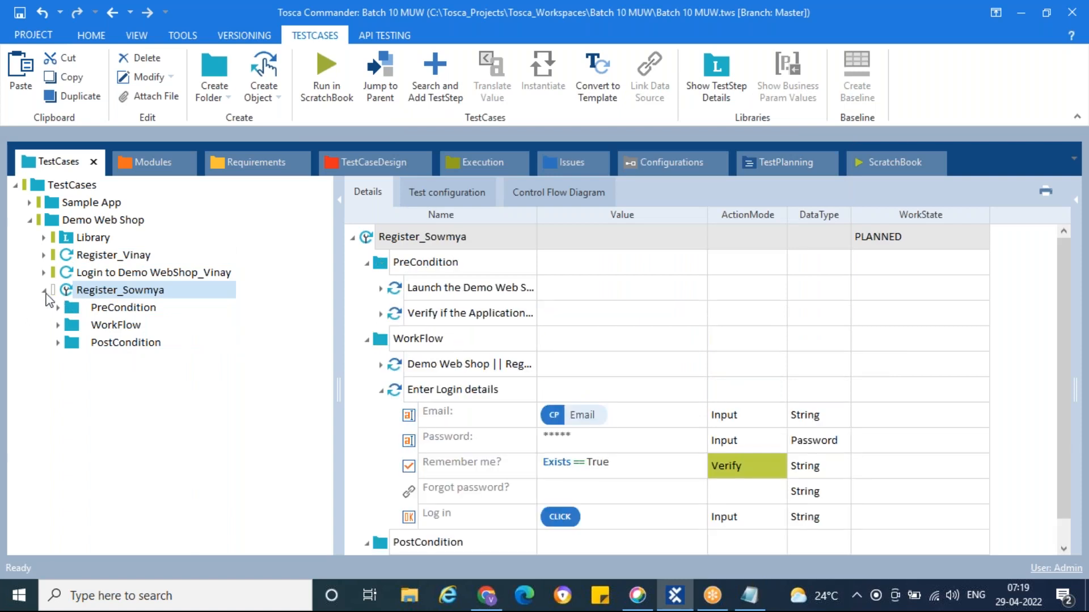
left_click(44, 290)
left_click(52, 220)
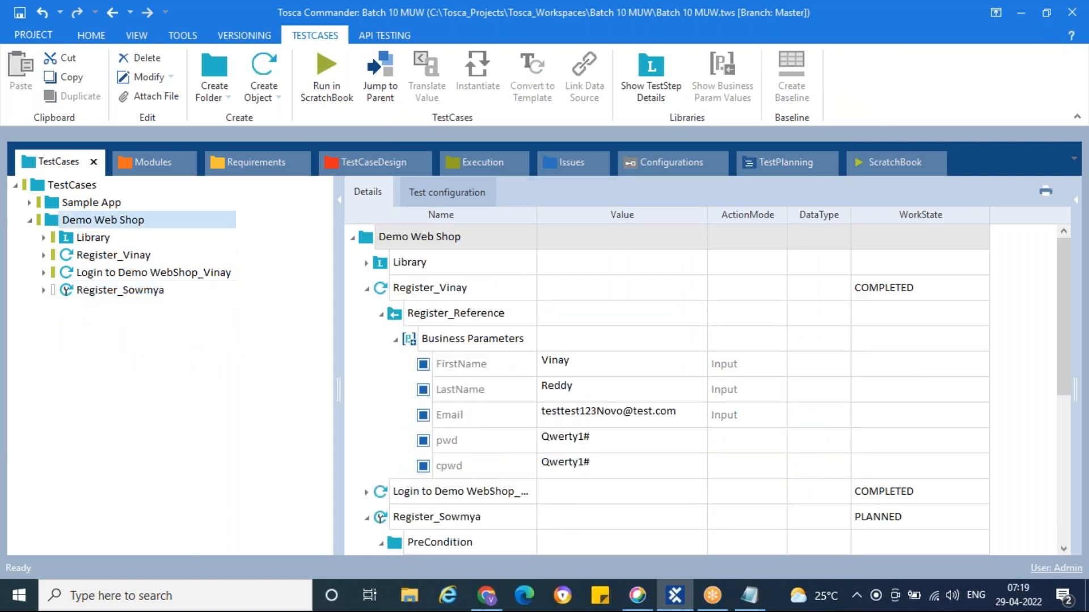
left_click(442, 194)
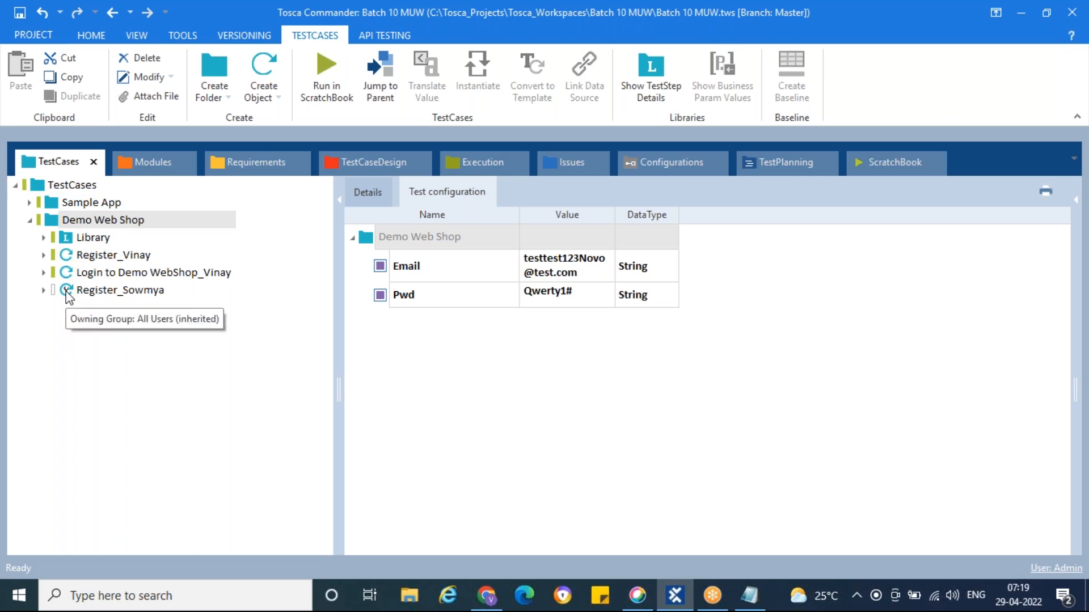
left_click(68, 295)
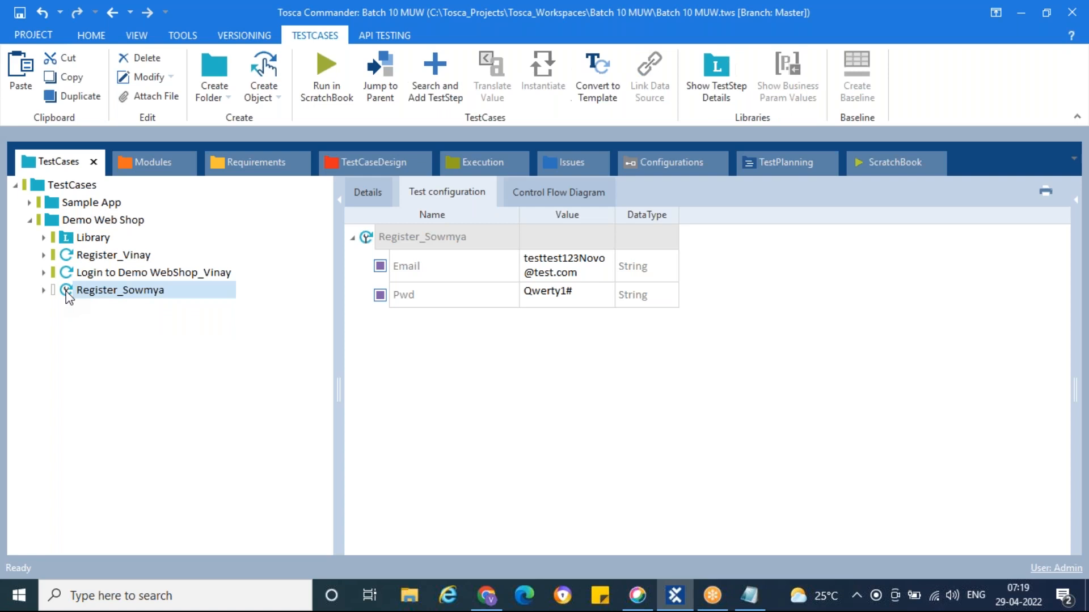
left_click(59, 228)
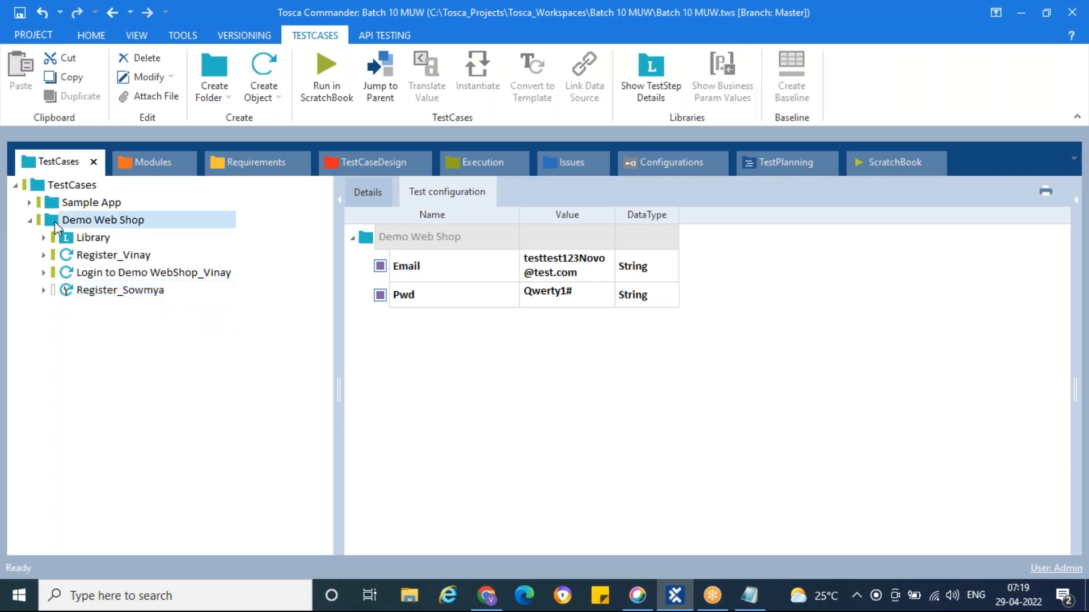
Reset the folder's Email and Pwd parameters to default, removing them
right_click(383, 272)
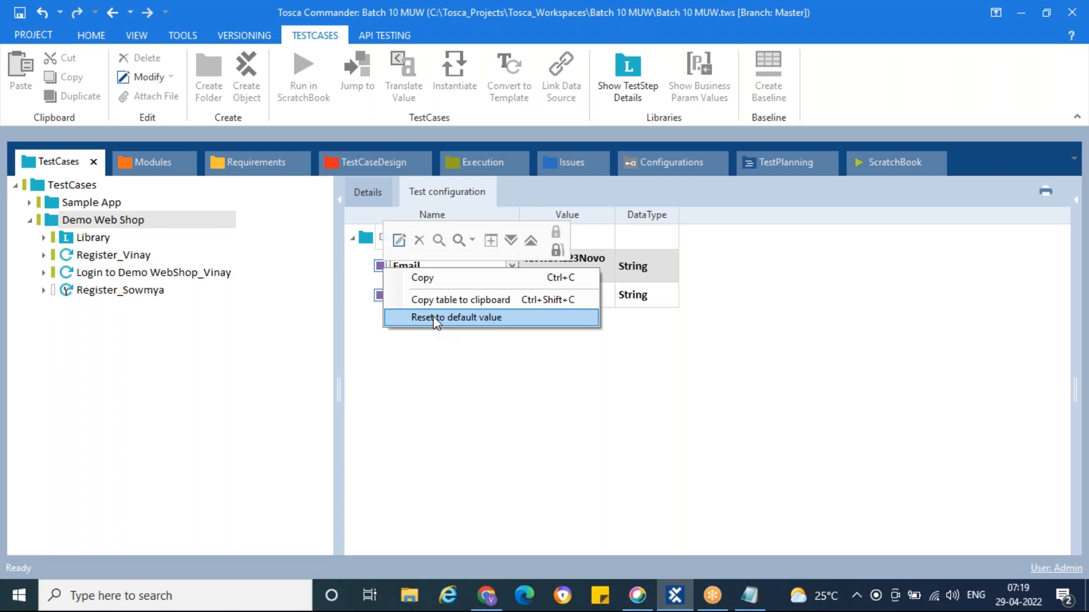
left_click(446, 319)
right_click(385, 272)
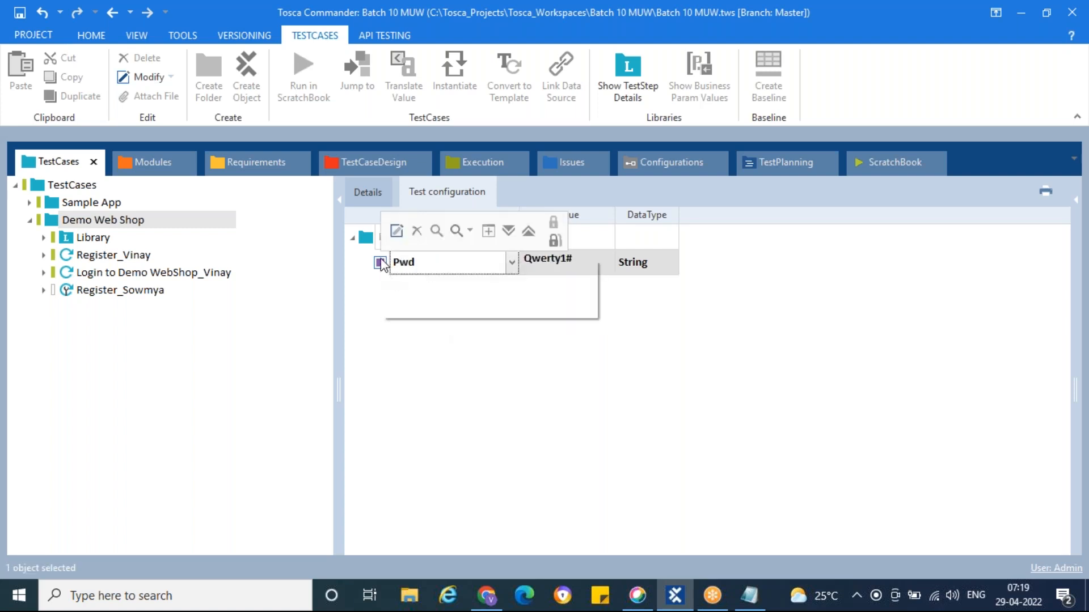
left_click(440, 308)
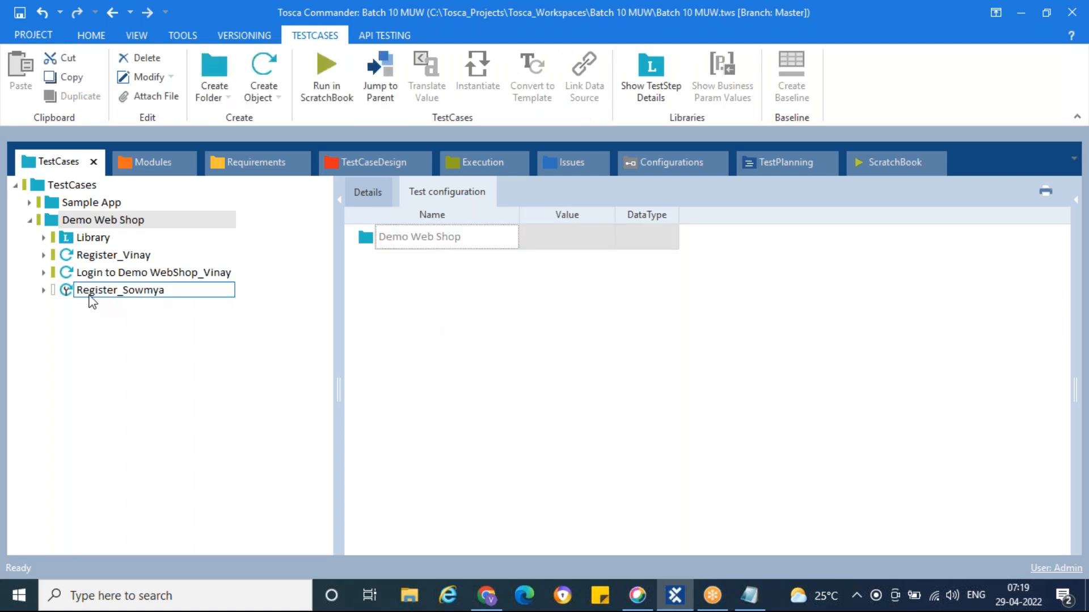
left_click(68, 293)
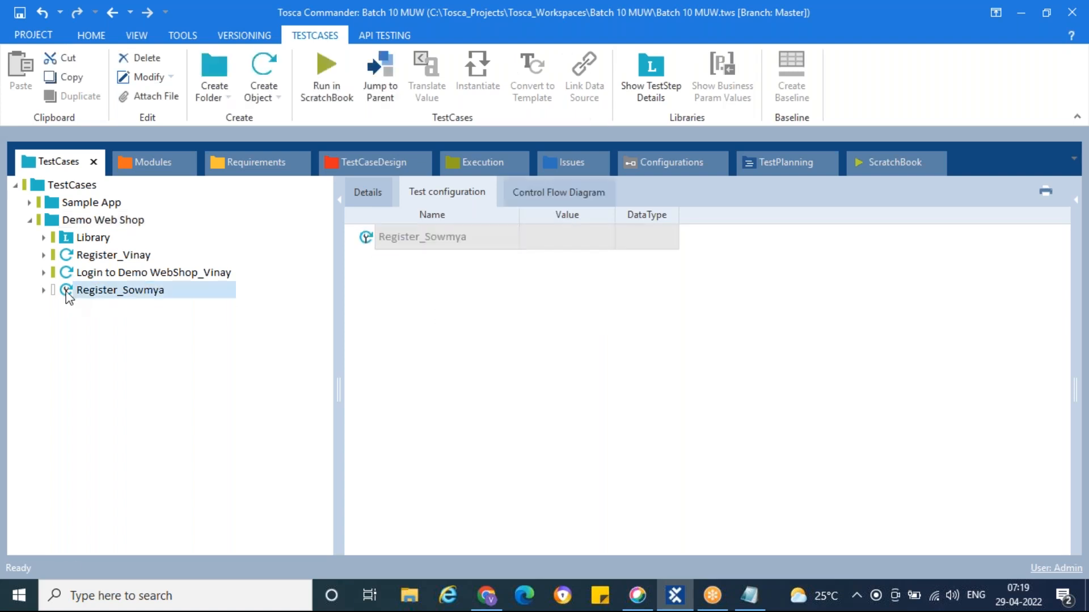
Add an Email test configuration parameter to Register_Sowmya holding the pasted test e-mail address
right_click(410, 241)
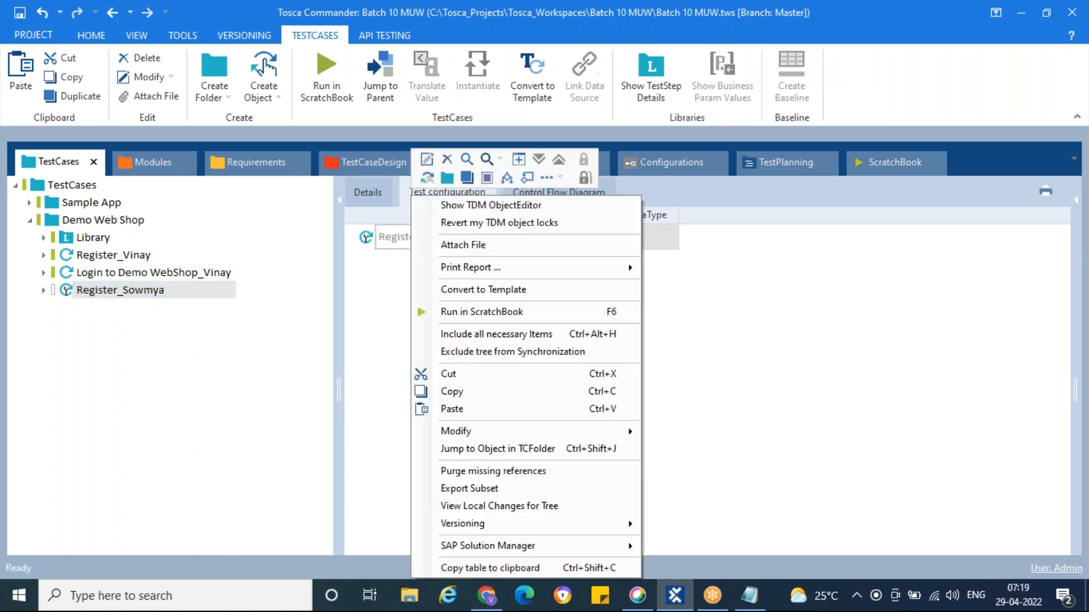
left_click(488, 180)
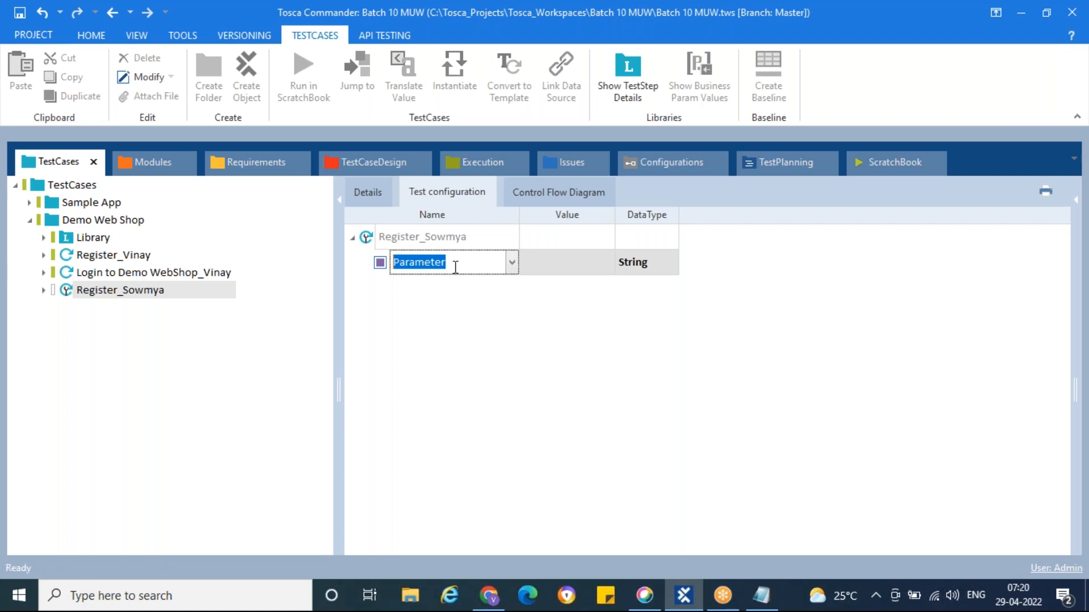
type("Email")
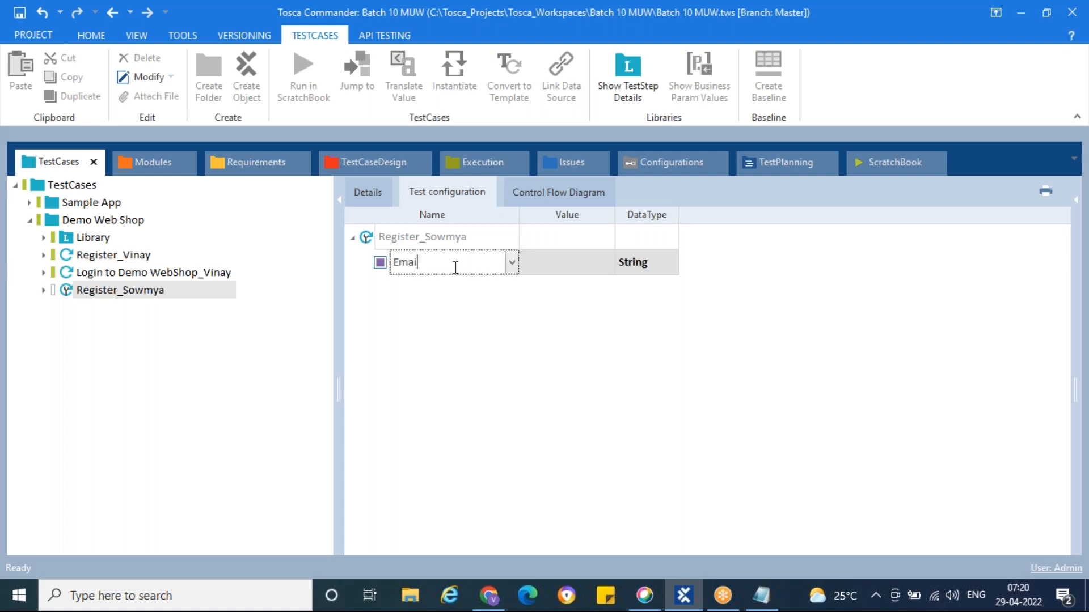
left_click(565, 262)
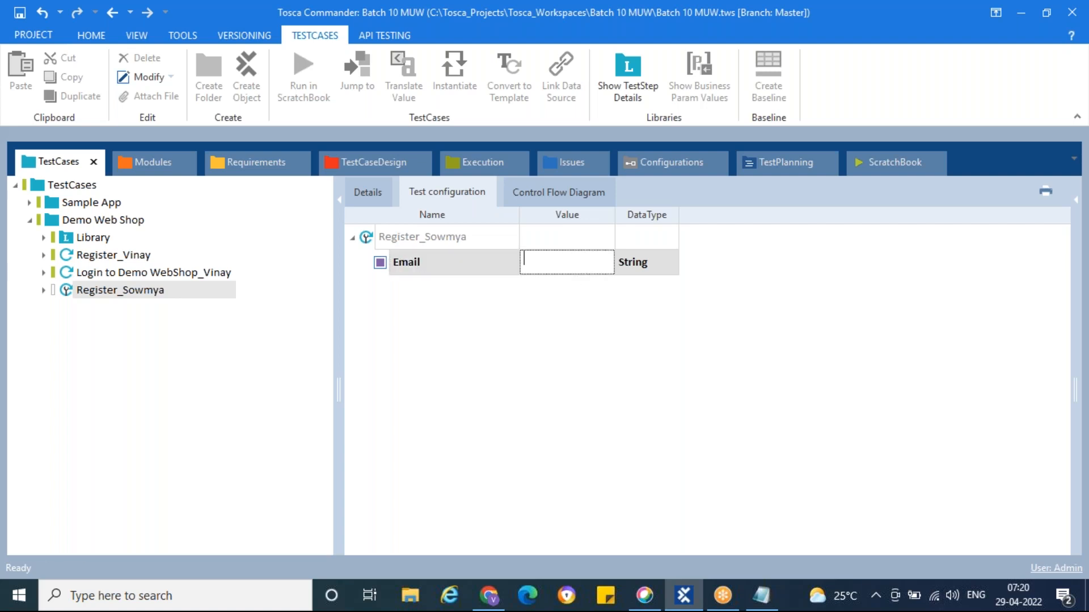
key("ctrl+v")
left_click(539, 347)
Add a Pwd test configuration parameter holding the test account password
right_click(411, 240)
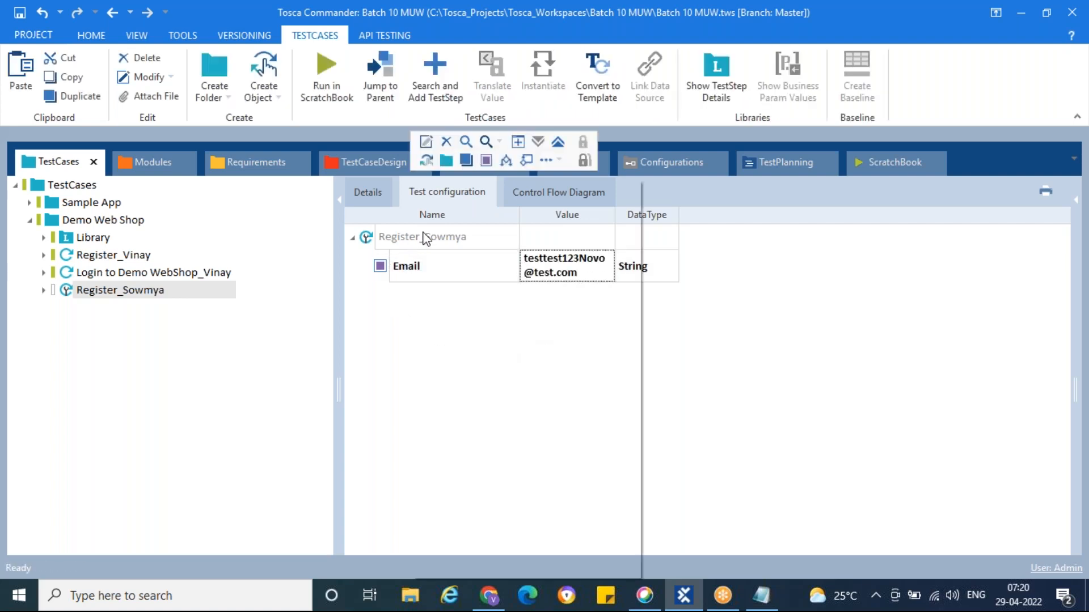
left_click(483, 161)
type("Pwd")
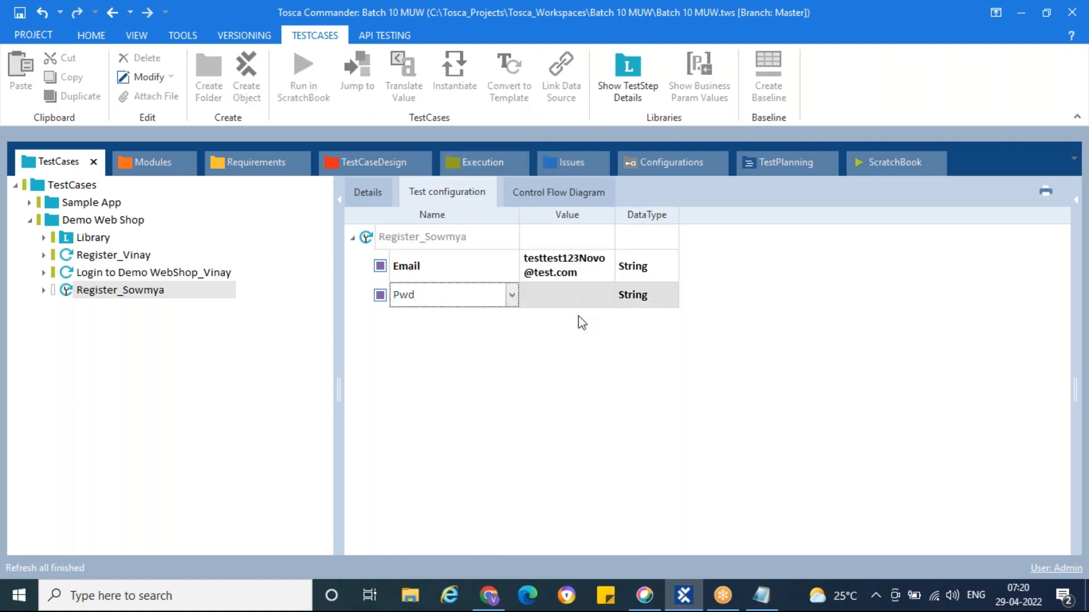
left_click(567, 294)
type("Qwerty1#")
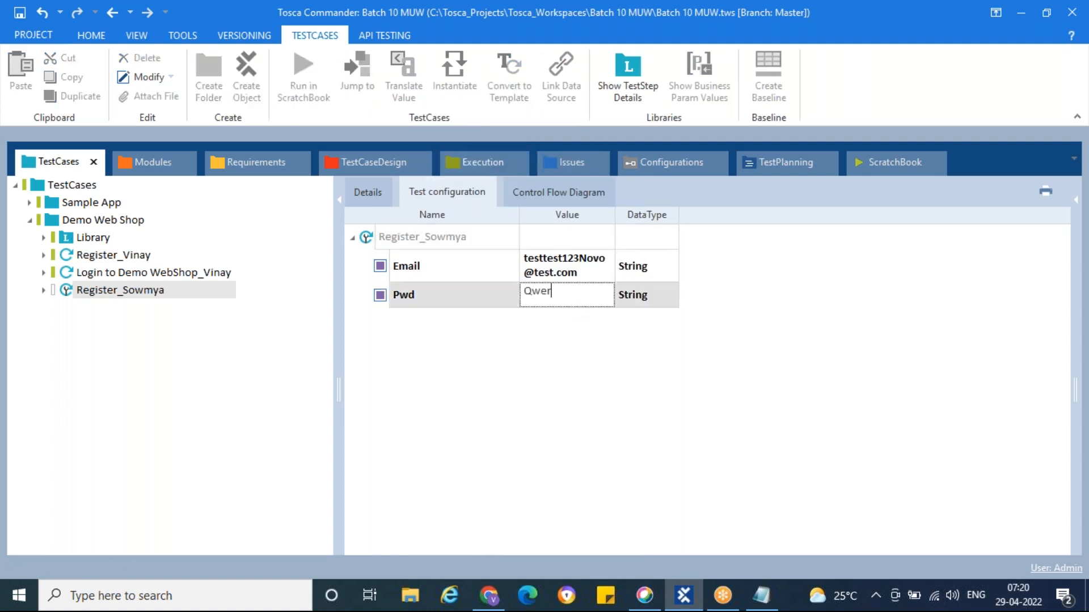
left_click(559, 381)
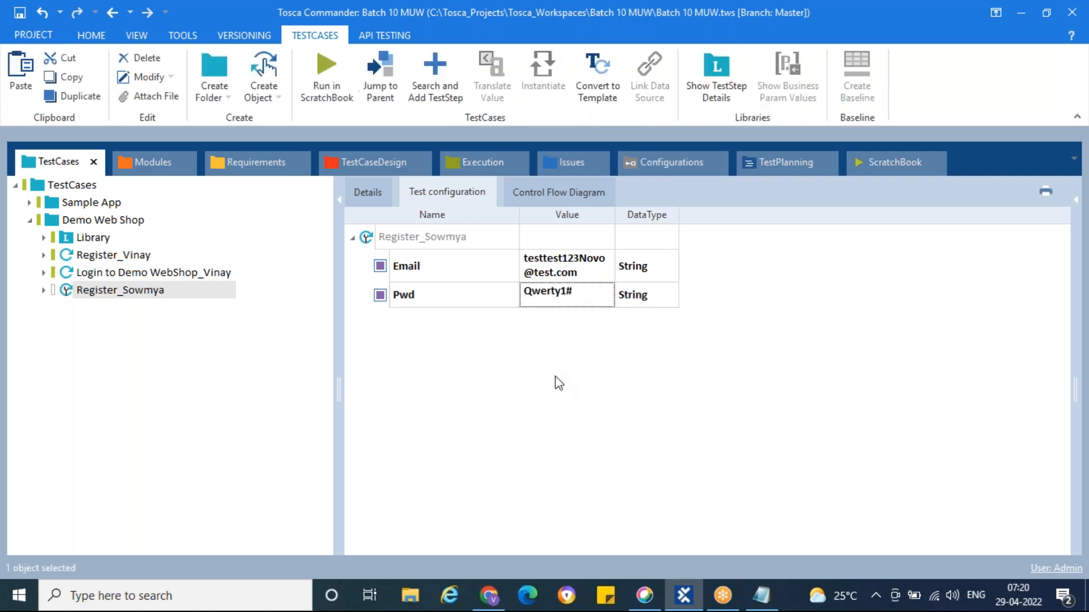
left_click(368, 192)
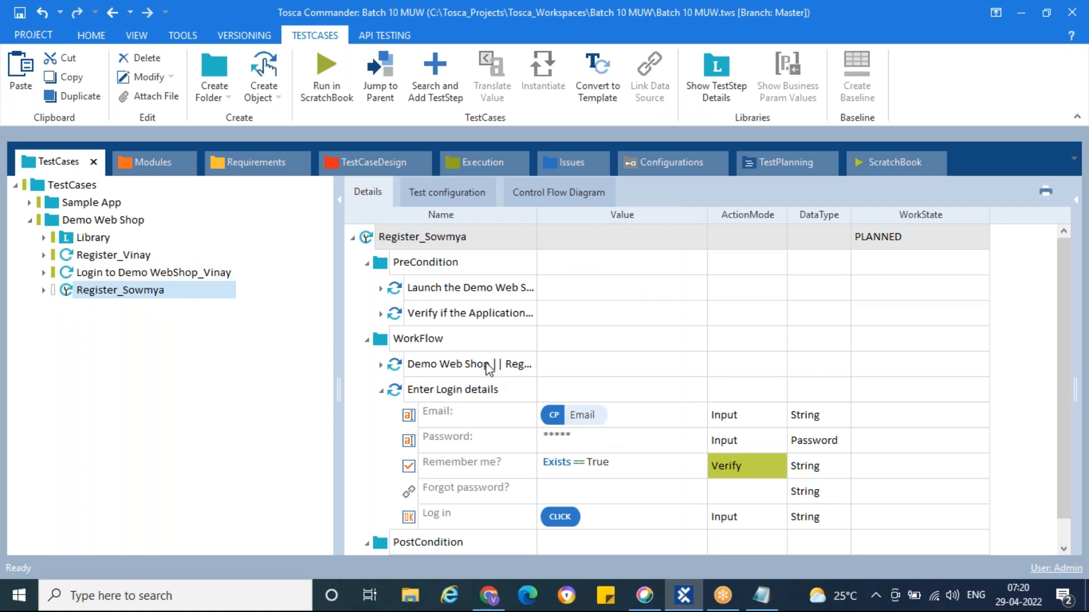
Rename the test case to 'Register_Sowmya Using TCP'
left_click(451, 196)
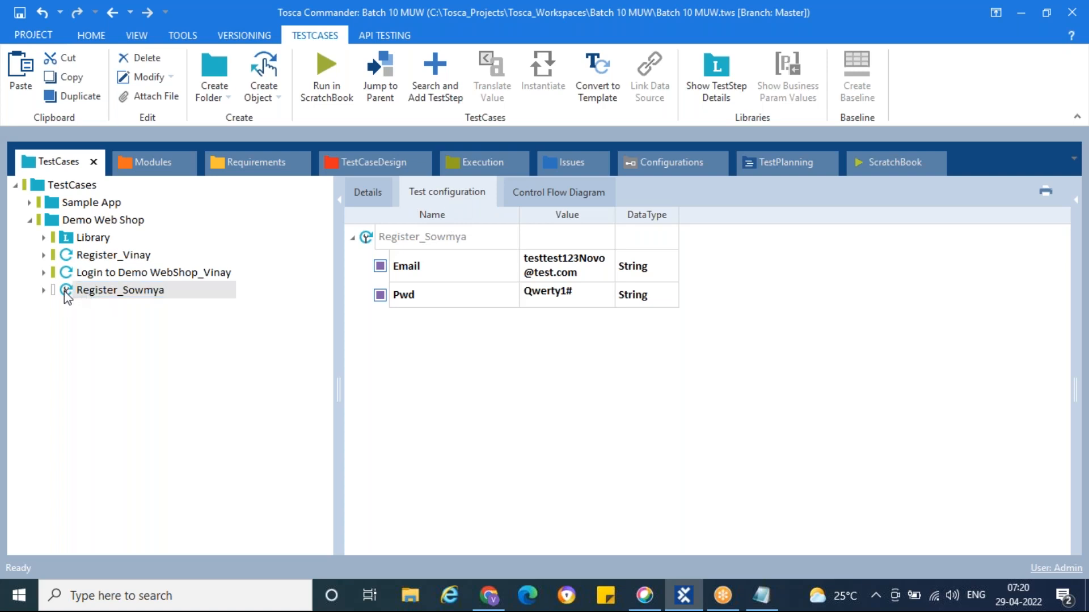
left_click(133, 291)
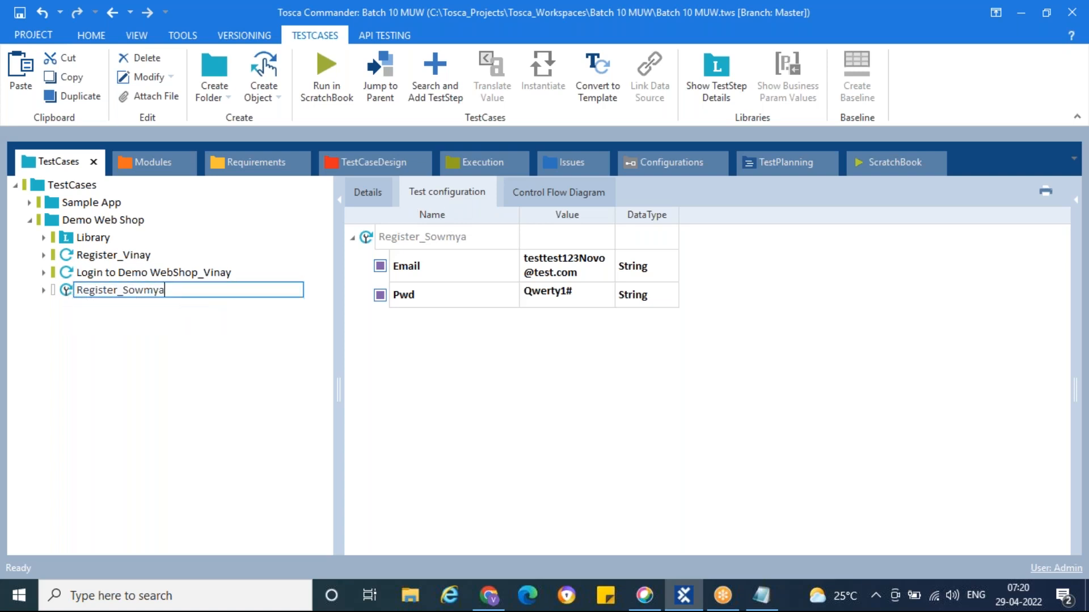
type("Using TCP")
key("Return")
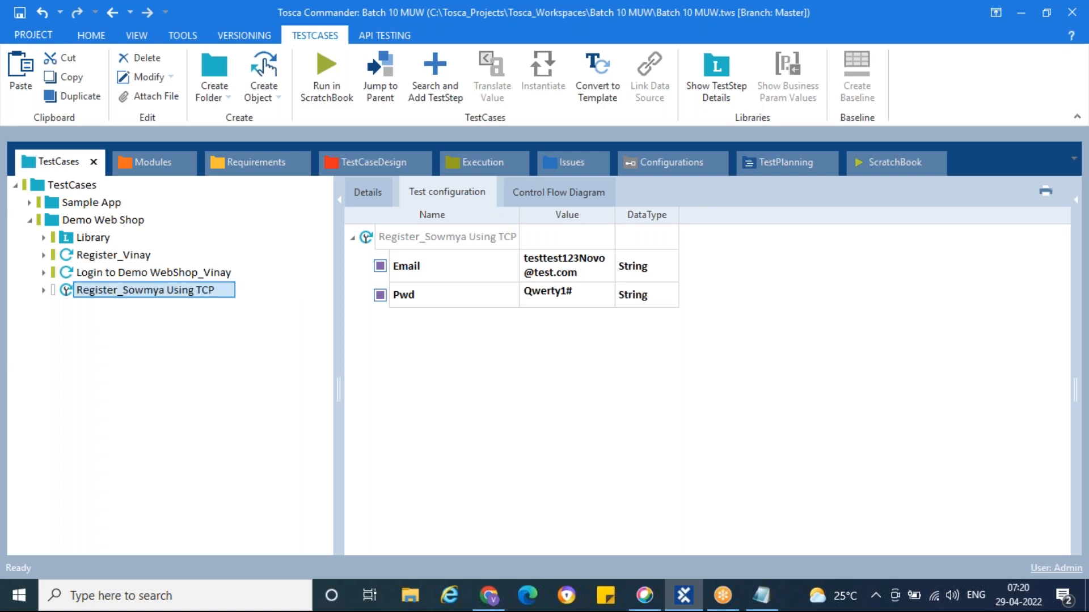
Set the test case's WorkState to COMPLETED
left_click(373, 189)
left_click(981, 237)
left_click(981, 237)
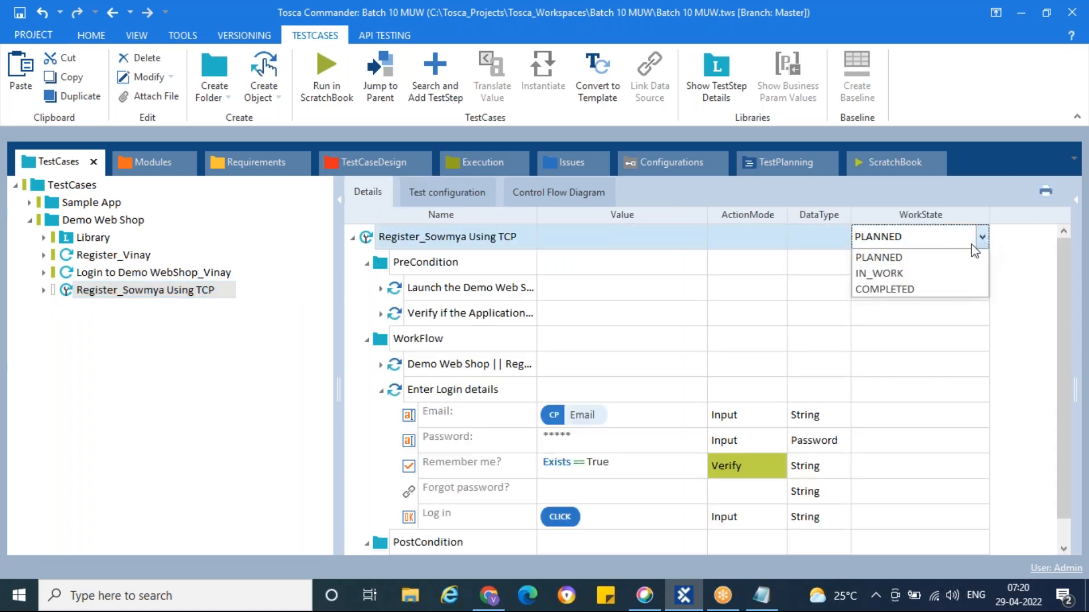
left_click(911, 288)
left_click(911, 344)
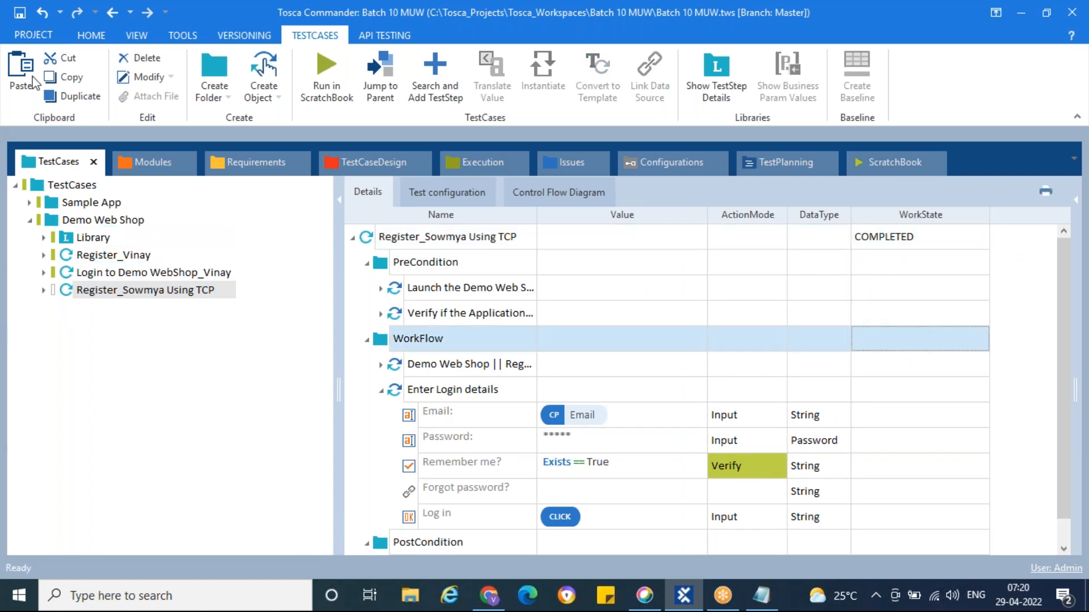
Show the Demo Web Shop folder with Register_Vinay and Register_Sowmya Using TCP collapsed
left_click(172, 290)
left_click(85, 225)
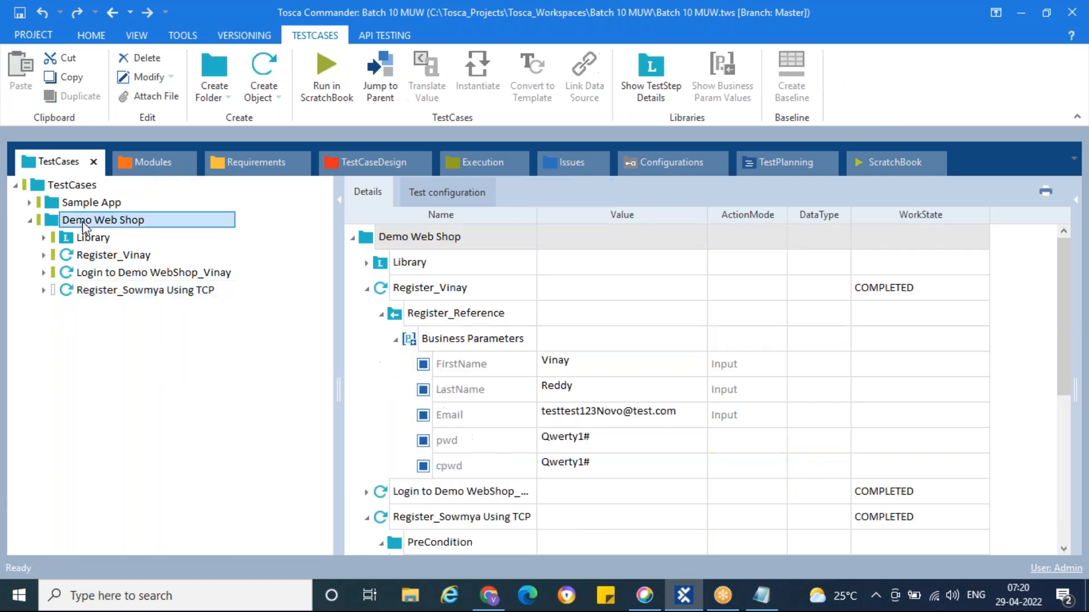
left_click(366, 288)
left_click(367, 339)
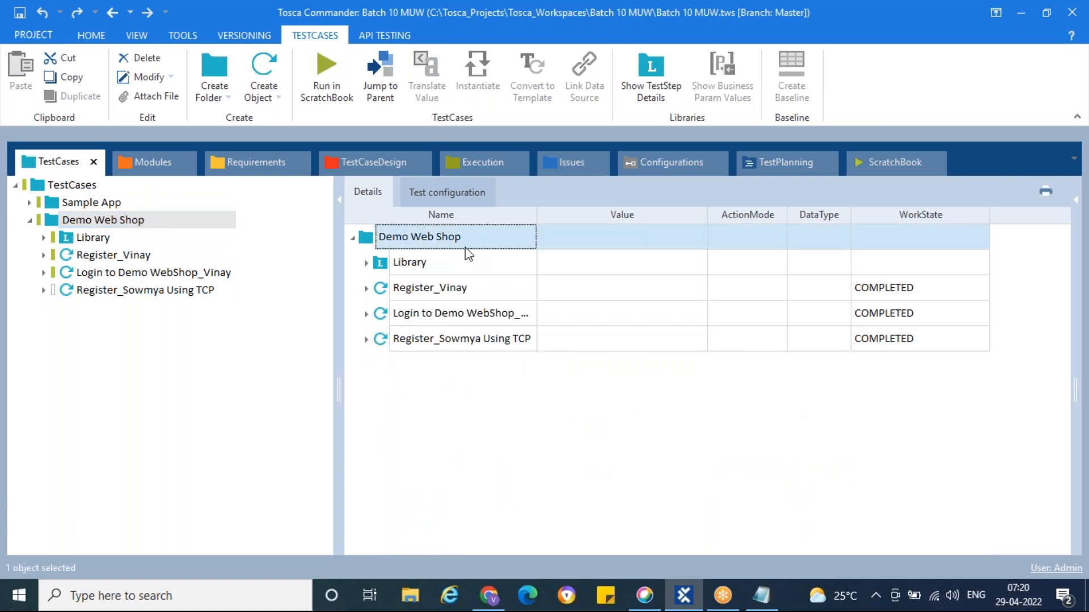
left_click(779, 35)
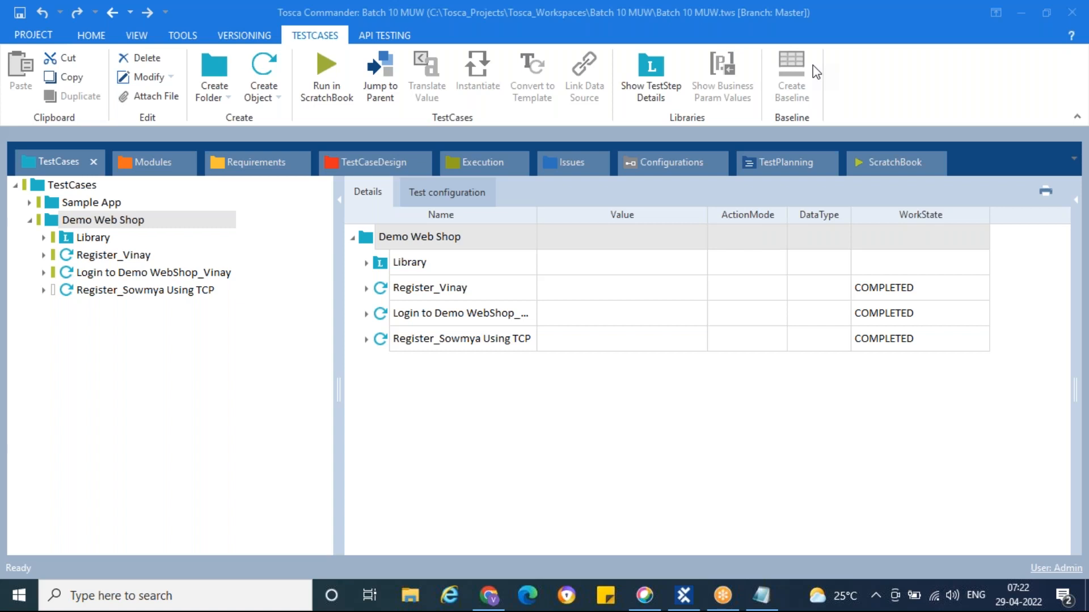
Glance at Register_Vinay and Login test cases, then open the Library's Register block's registration step
left_click(70, 260)
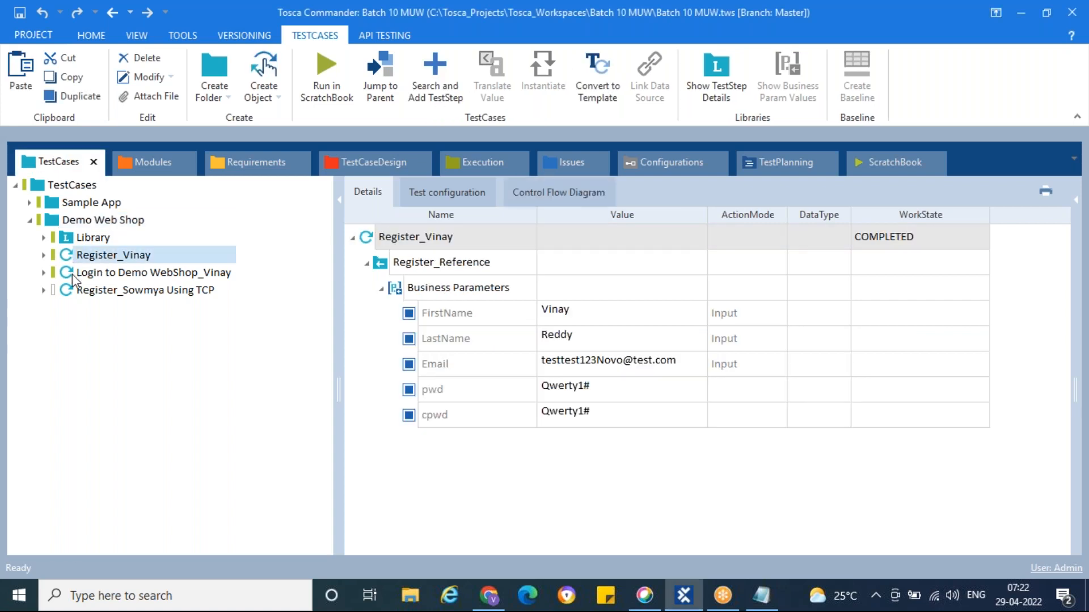
left_click(73, 274)
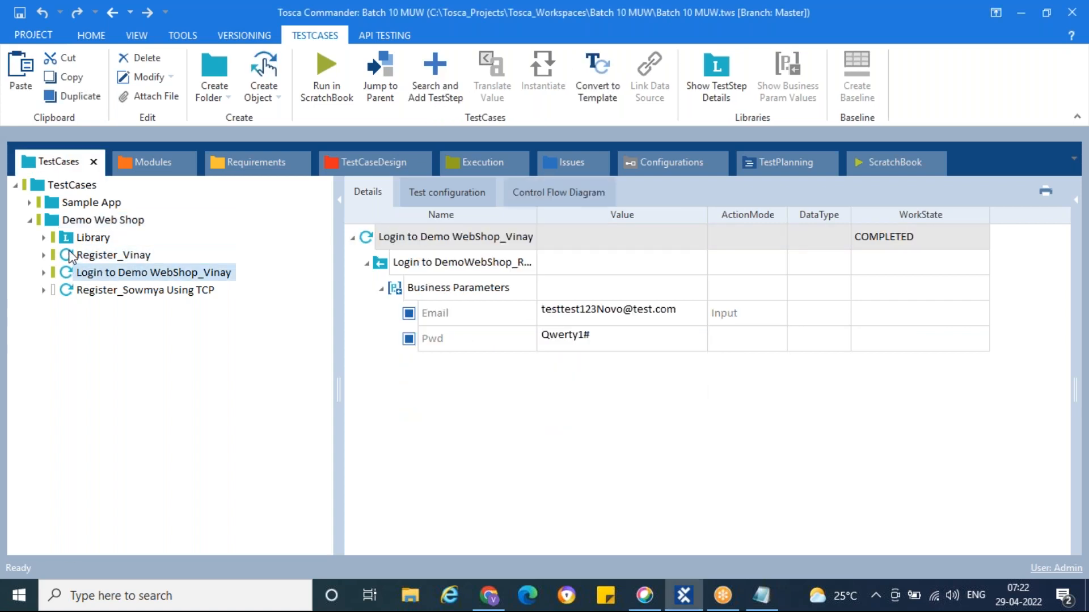
left_click(70, 255)
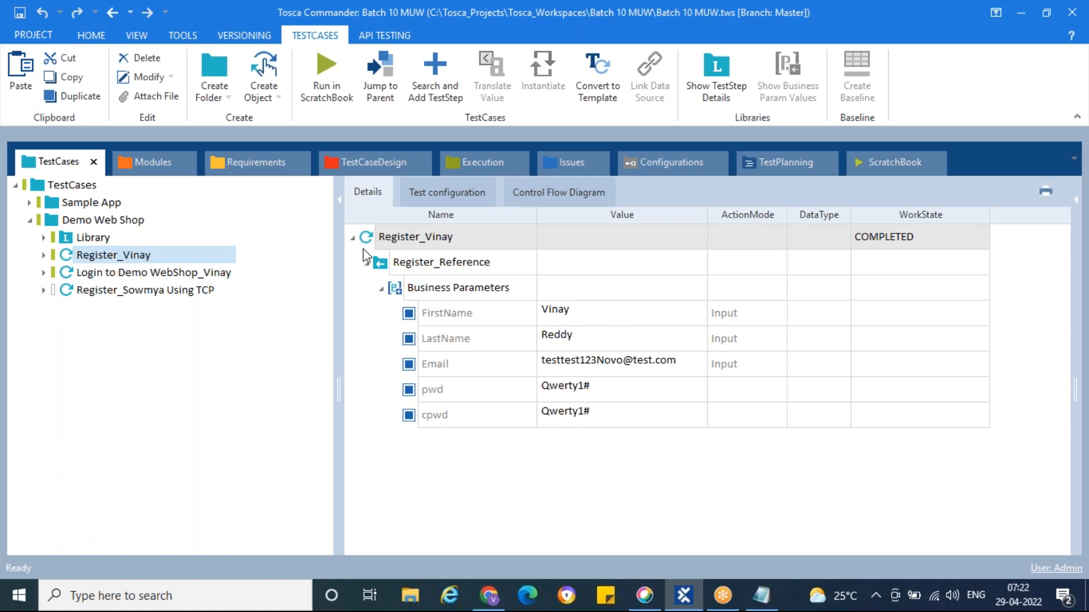
left_click(43, 238)
left_click(74, 271)
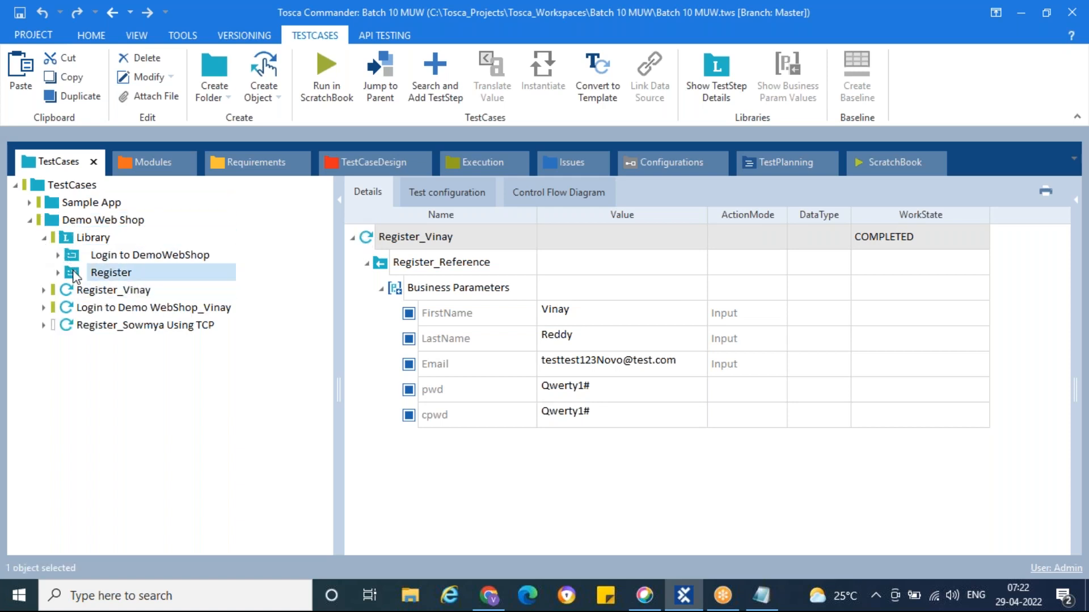
scroll(453, 372, "down", 5)
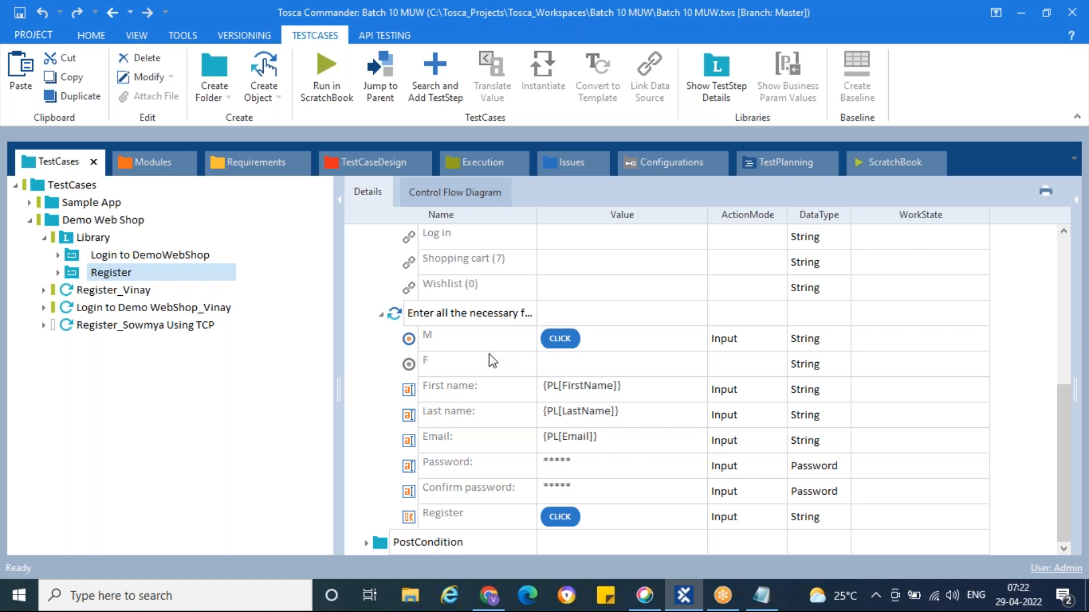
Jump from the form-filling step to the Register module and show the M radio button's properties
left_click(396, 321)
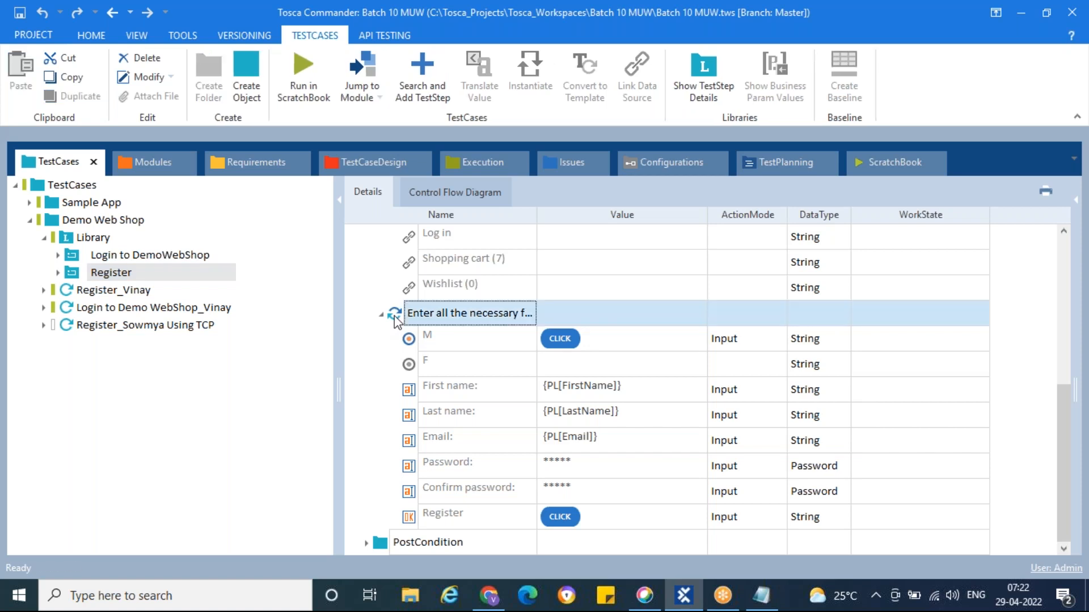
right_click(396, 321)
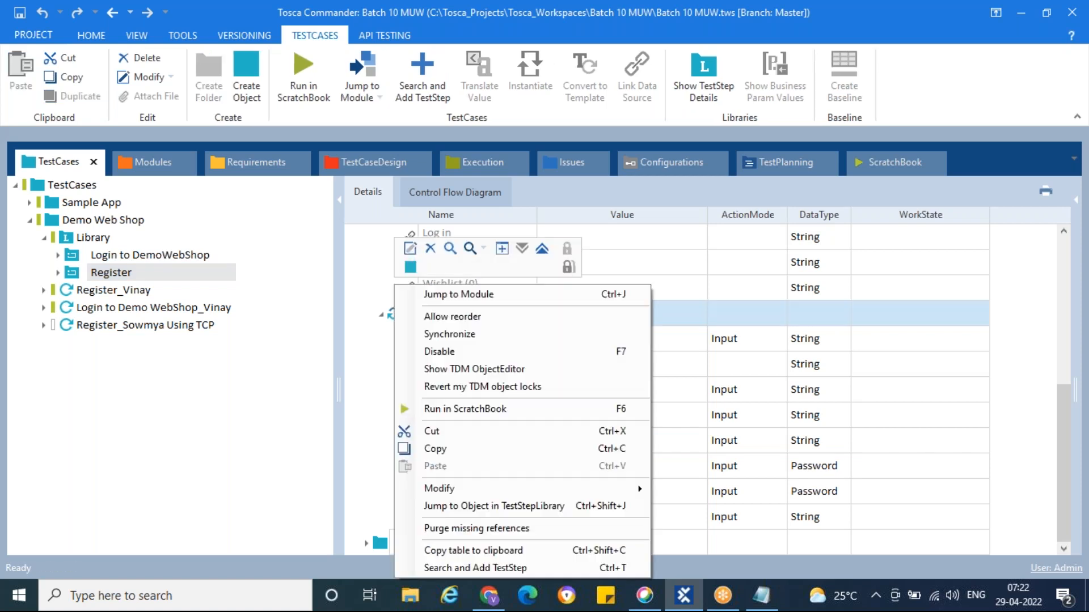
left_click(459, 295)
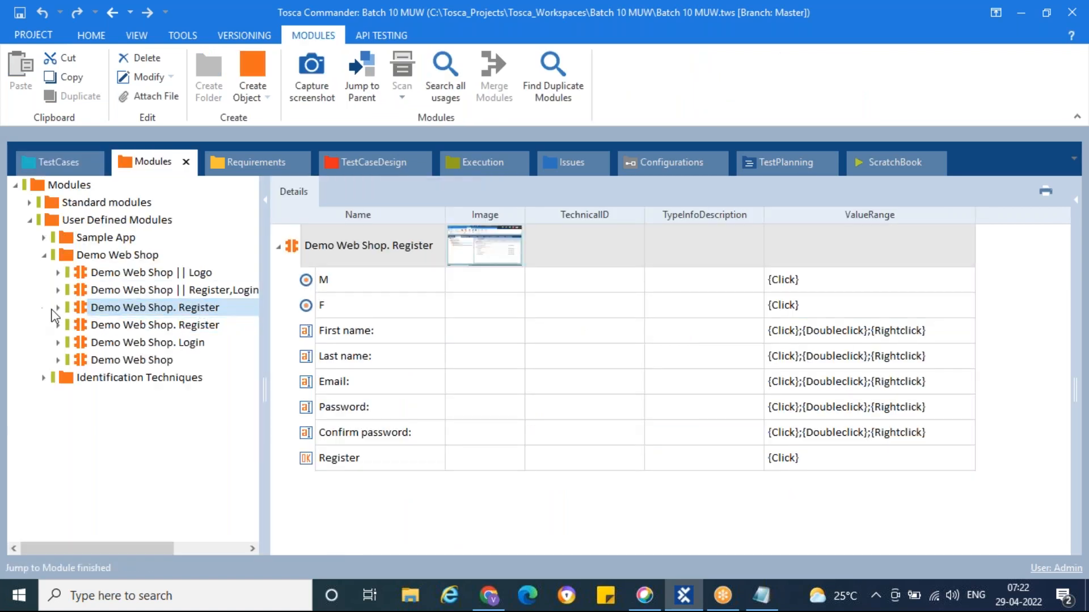
left_click(58, 307)
left_click(88, 343)
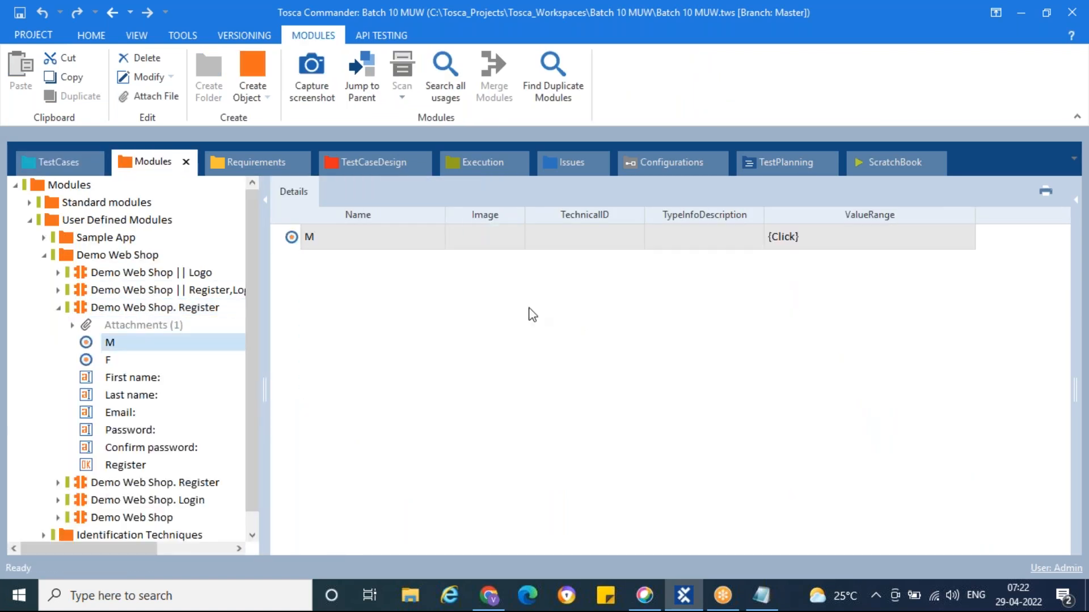
left_click(1075, 215)
left_click_drag(1010, 370, 550, 345)
scroll(800, 408, "down", 1)
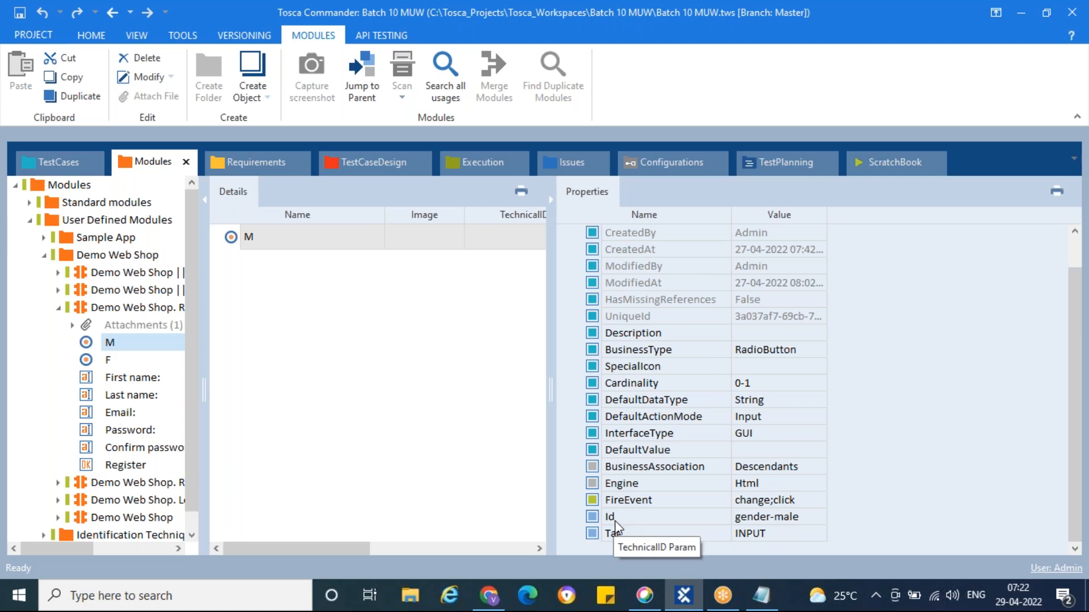
Change the M control's Id from gender-male to gender-{B[Gender]}
left_click(812, 524)
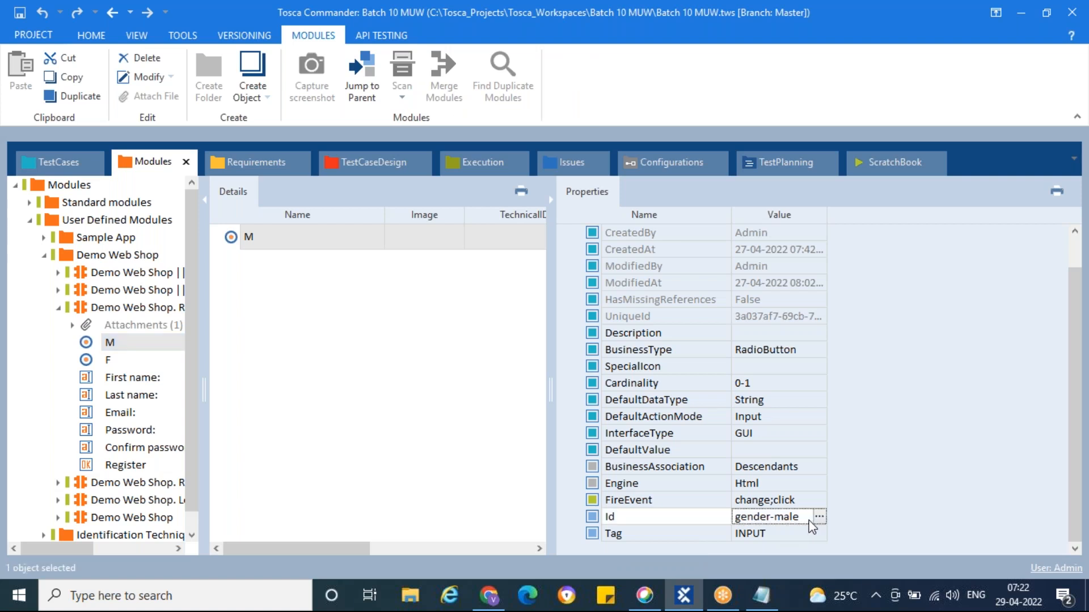
left_click(819, 516)
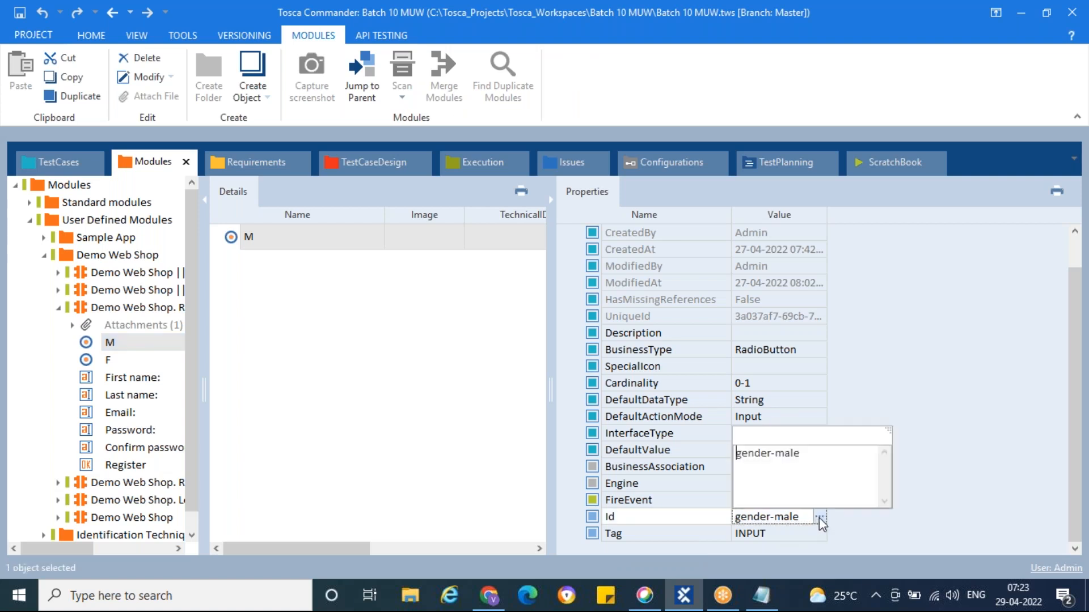
left_click(808, 455)
key("BackSpace")
key("BackSpace")
key("BackSpace")
key("BackSpace")
type("{B[Gender]}")
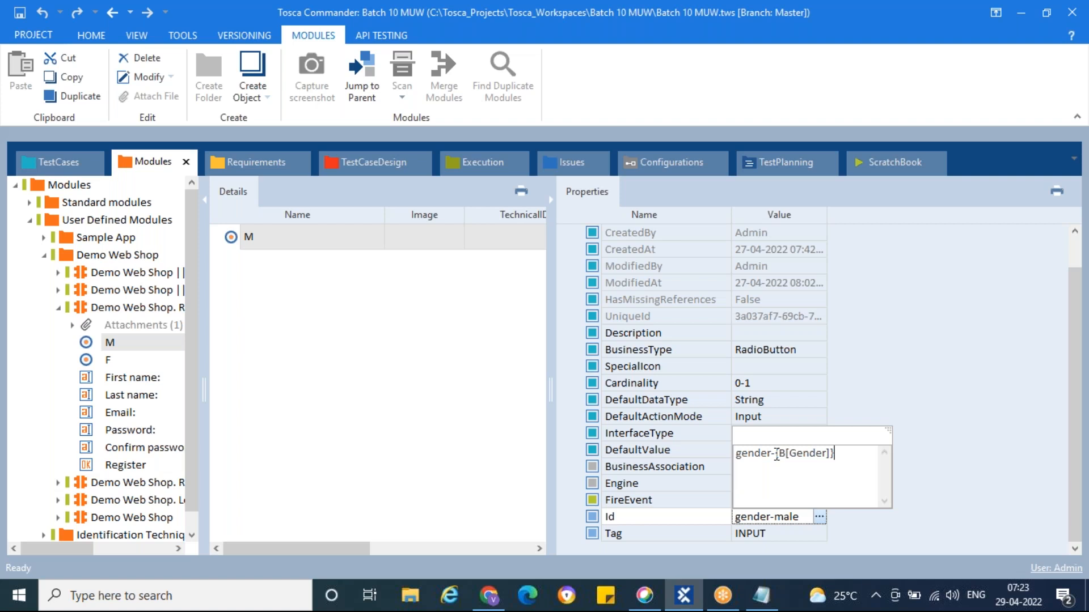
left_click_drag(776, 454, 841, 454)
left_click(841, 454)
left_click_drag(776, 453, 838, 454)
left_click(839, 454)
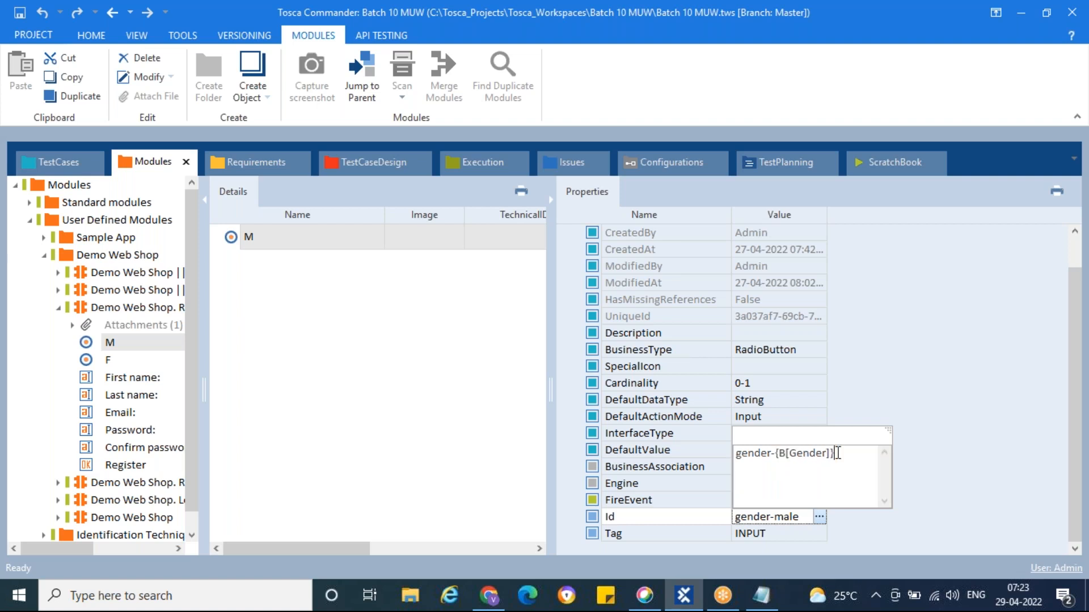
left_click(919, 391)
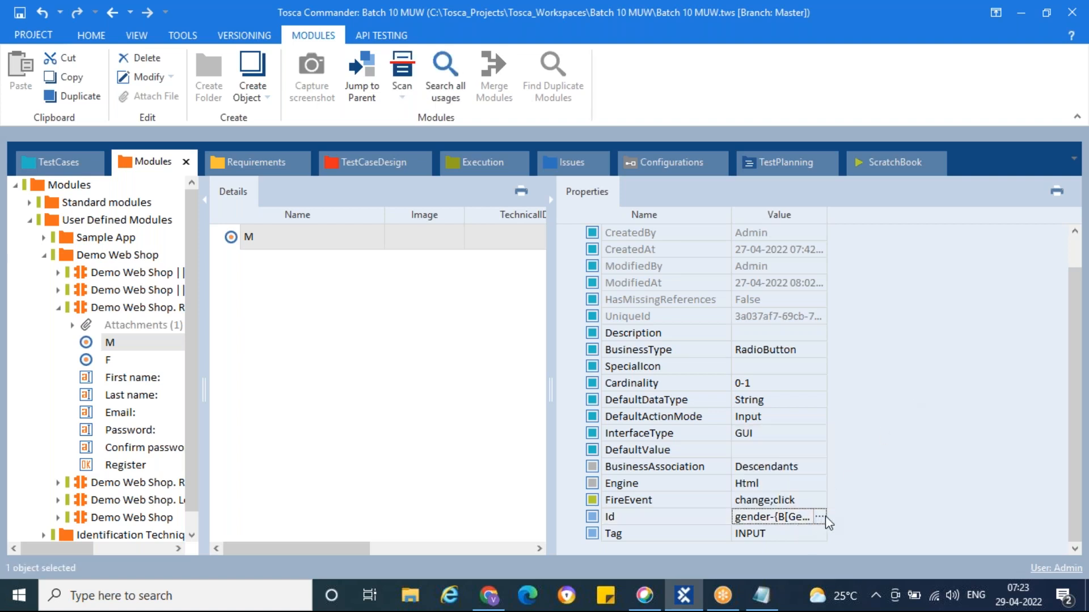
left_click(66, 165)
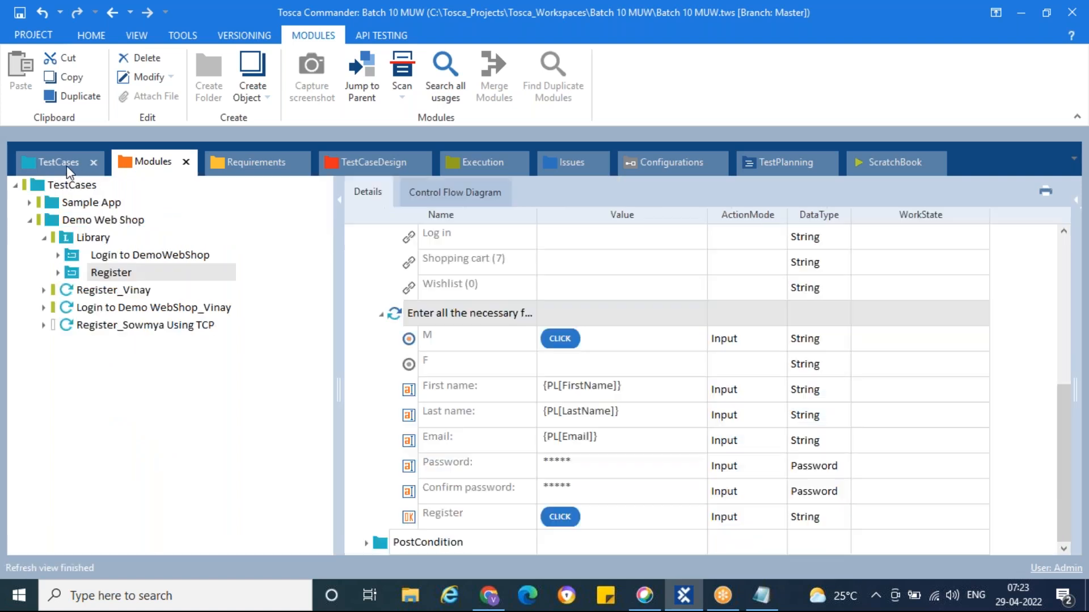
Drag TBox Set Buffer from Standard modules > TBox Automation Tools > Buffer Operations into the Register block
left_click(59, 273)
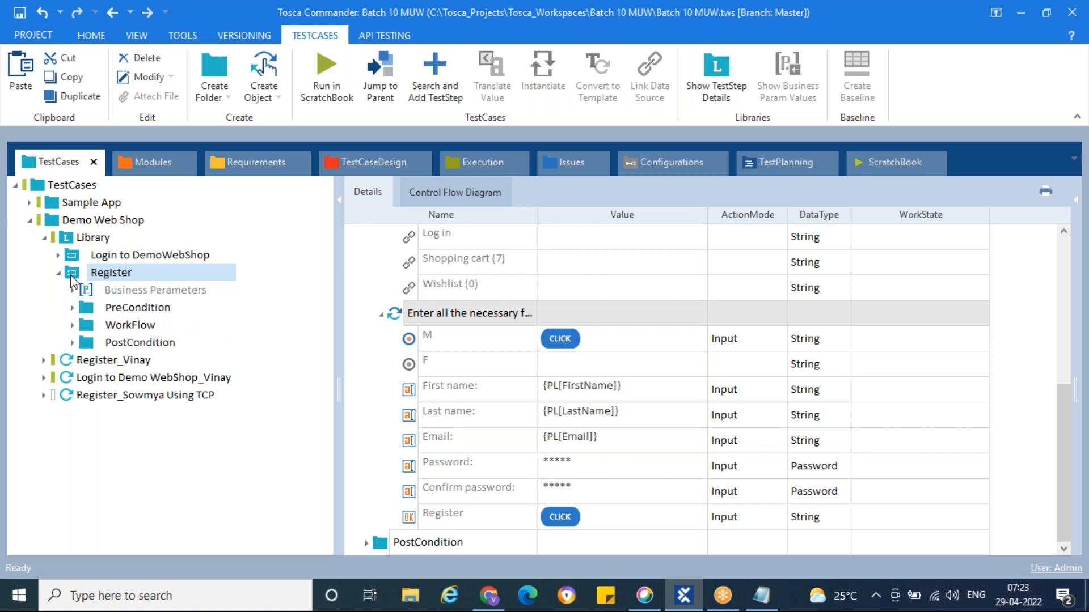
right_click(71, 276)
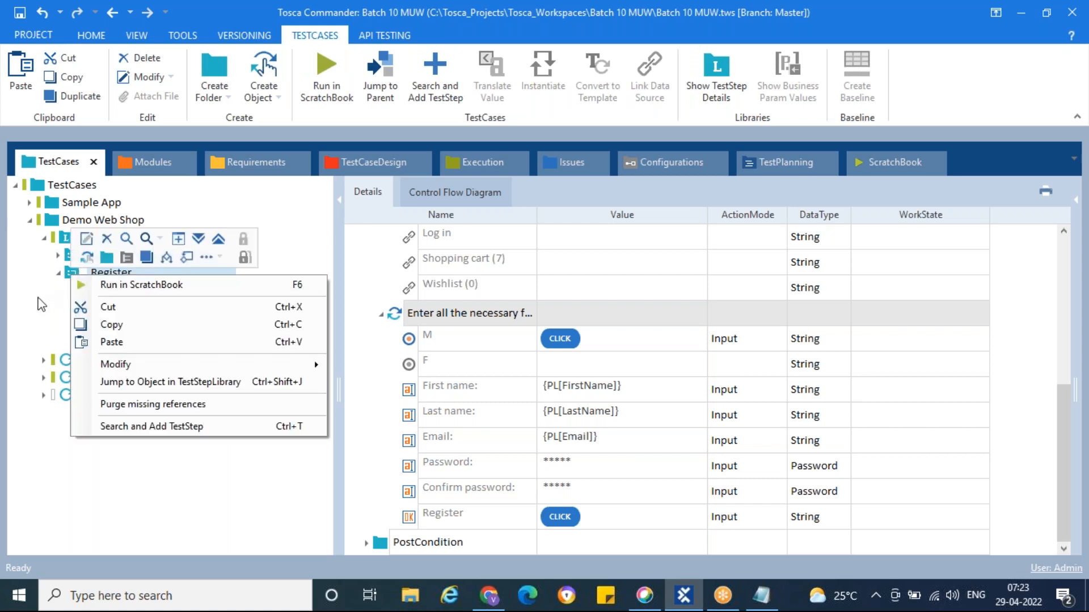
left_click(37, 298)
left_click(149, 162)
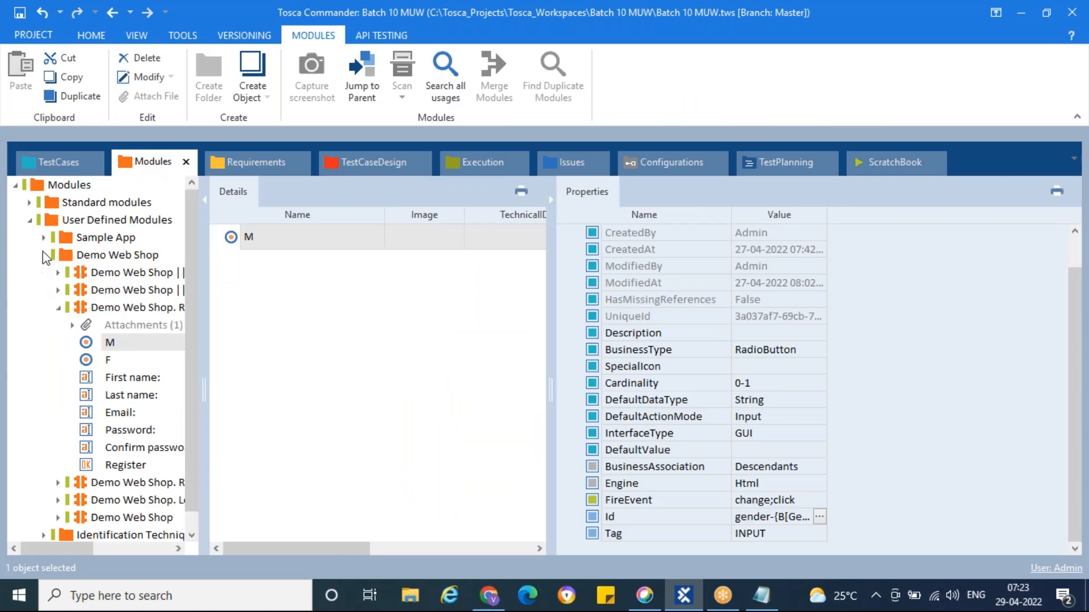
left_click(31, 221)
left_click(29, 203)
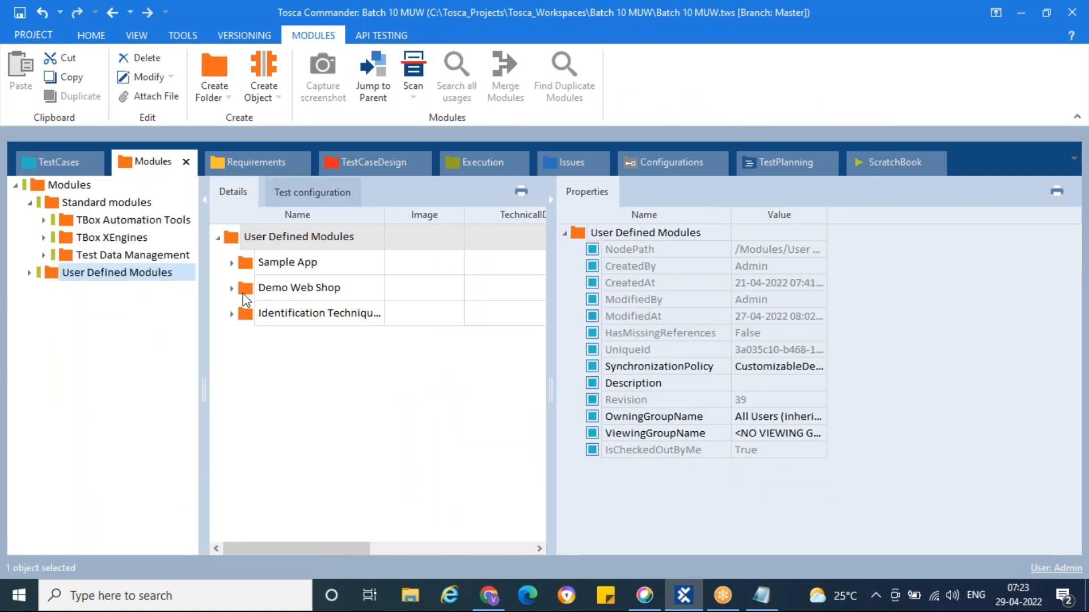
left_click_drag(203, 323, 293, 323)
left_click(43, 220)
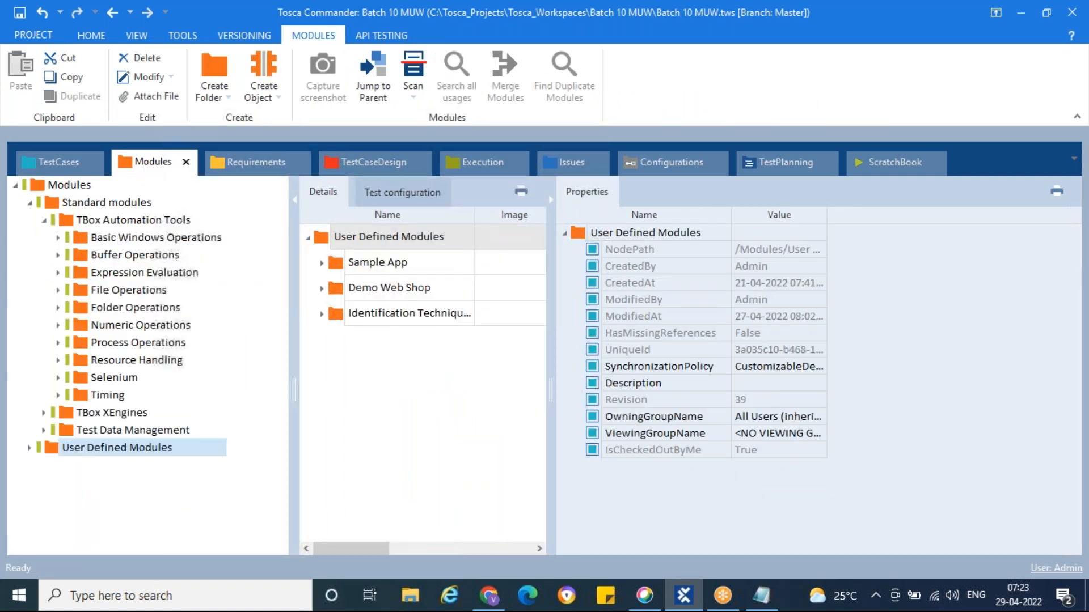
left_click(59, 256)
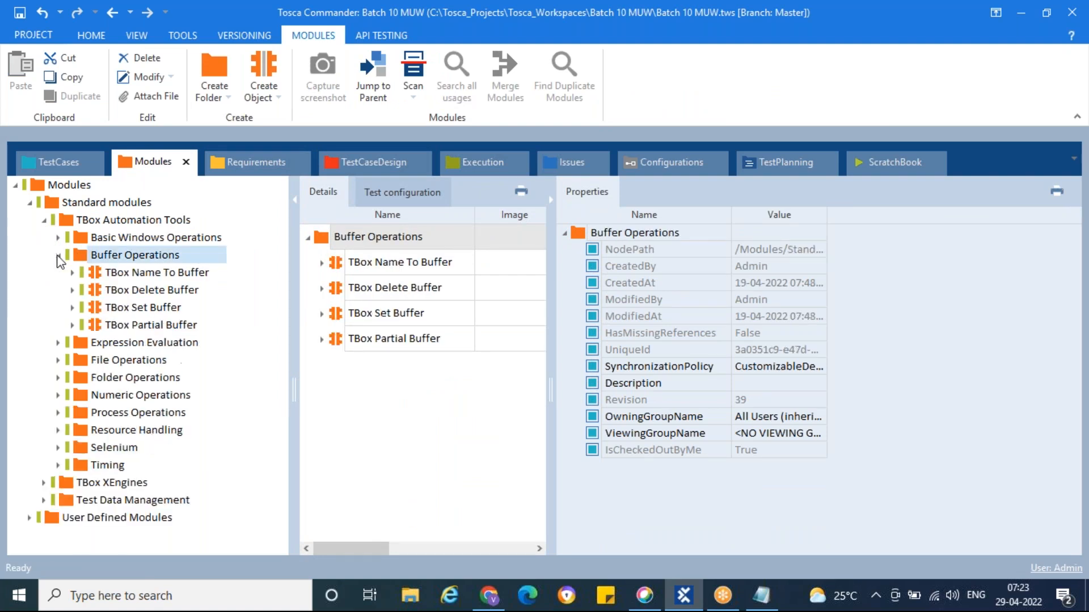
left_click(94, 309)
left_click_drag(95, 313, 96, 282)
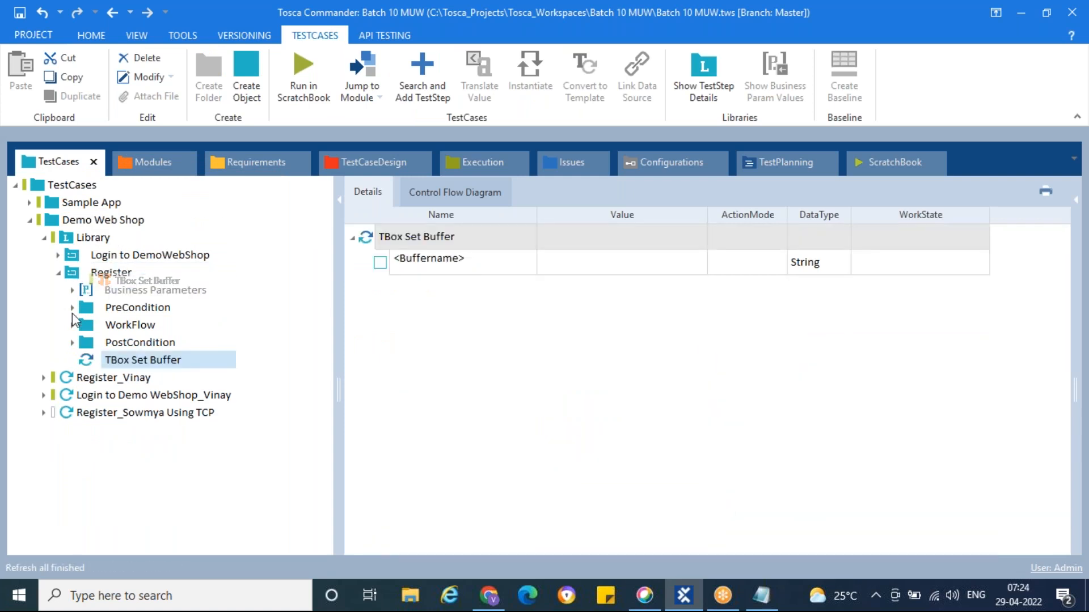
Move TBox Set Buffer above PreCondition and name its buffer Gender
left_click_drag(87, 360, 88, 302)
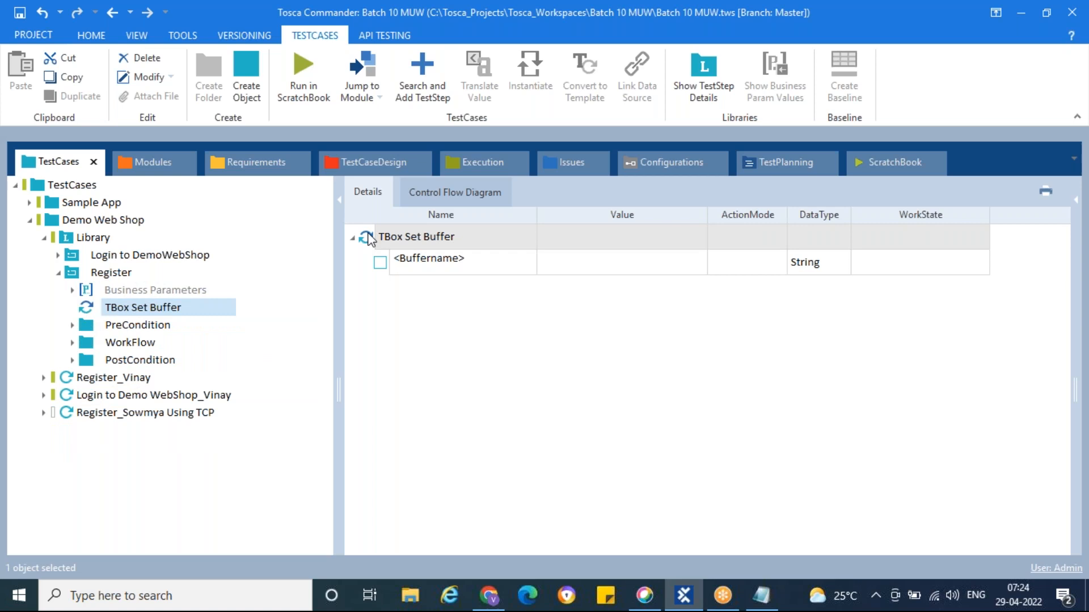
left_click(486, 267)
left_click(486, 266)
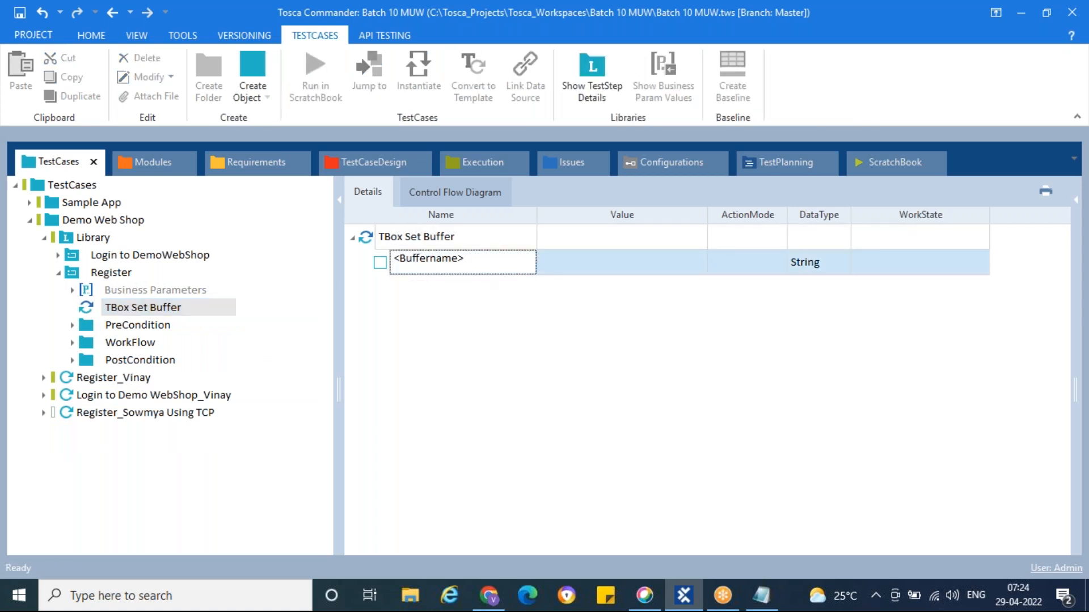
key("ctrl+a")
type("Gender")
left_click(588, 267)
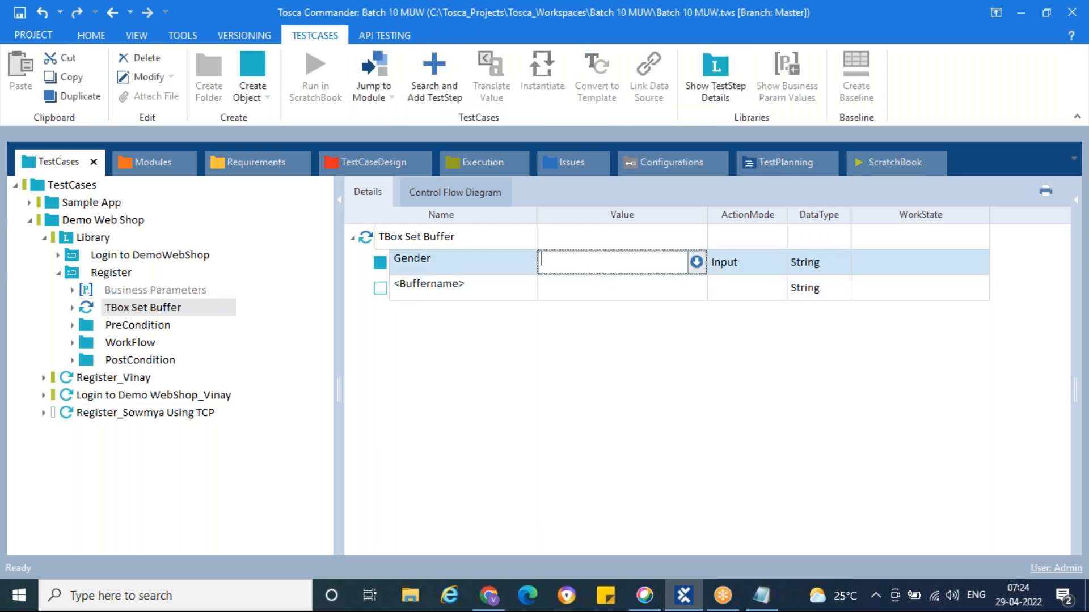
Add a Gender business parameter to the Register block's Business Parameters
type("ma")
key("BackSpace")
key("BackSpace")
left_click(241, 381)
left_click(72, 291)
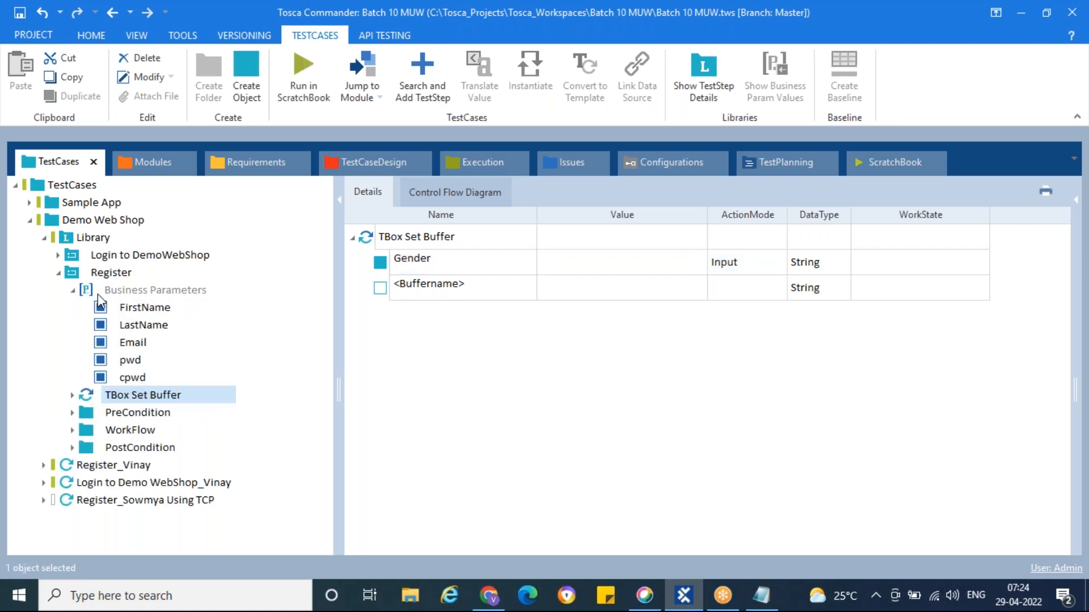
left_click(105, 291)
right_click(106, 292)
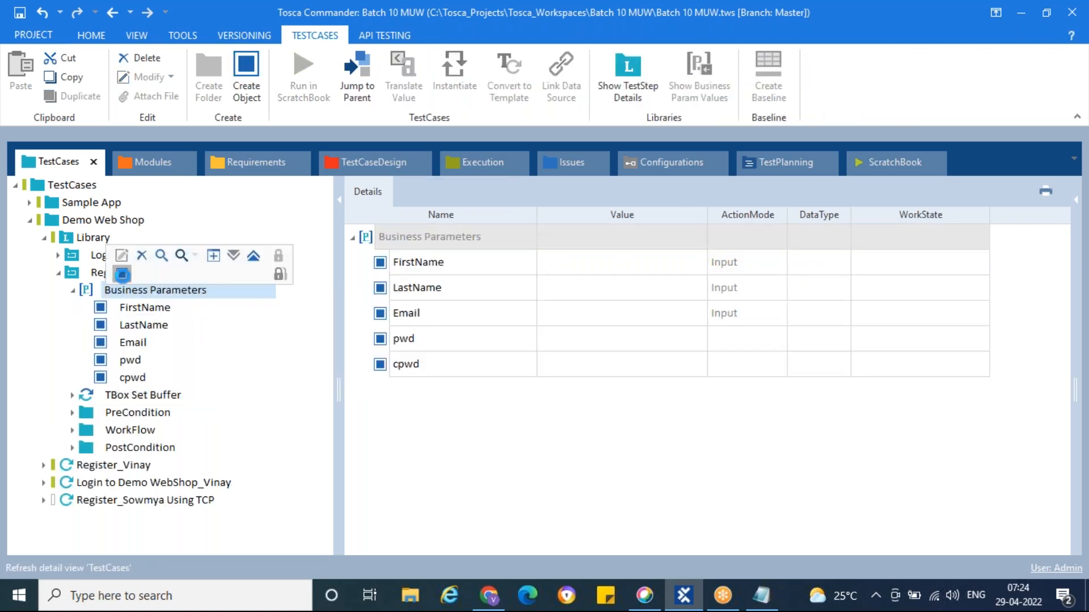
left_click(122, 274)
type("Gender")
key("Return")
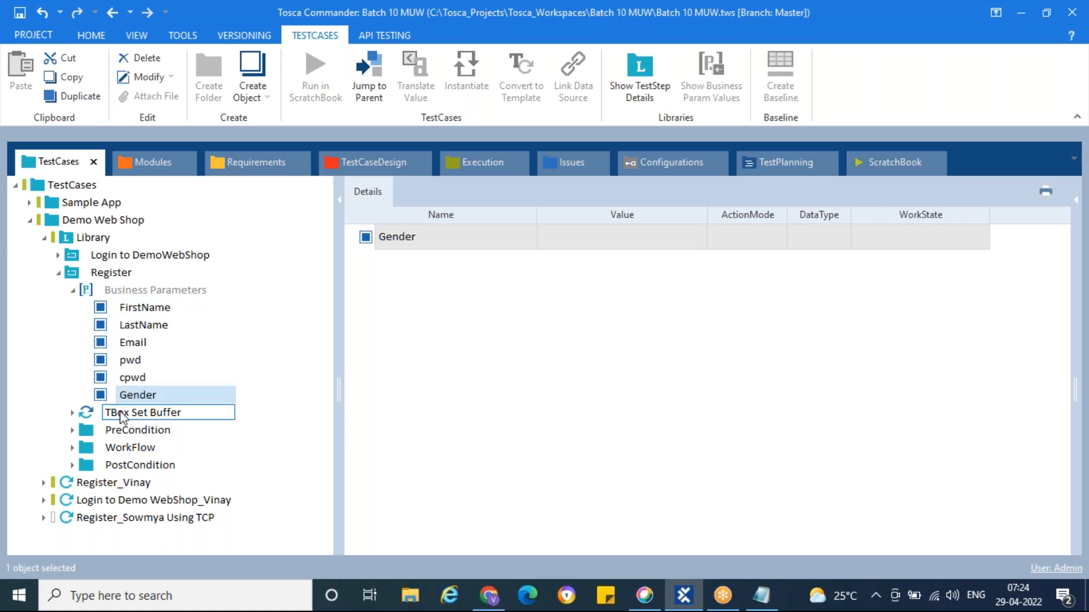
Set the Gender buffer value to {PL[Gender]} using the autocomplete suggestion
left_click(120, 412)
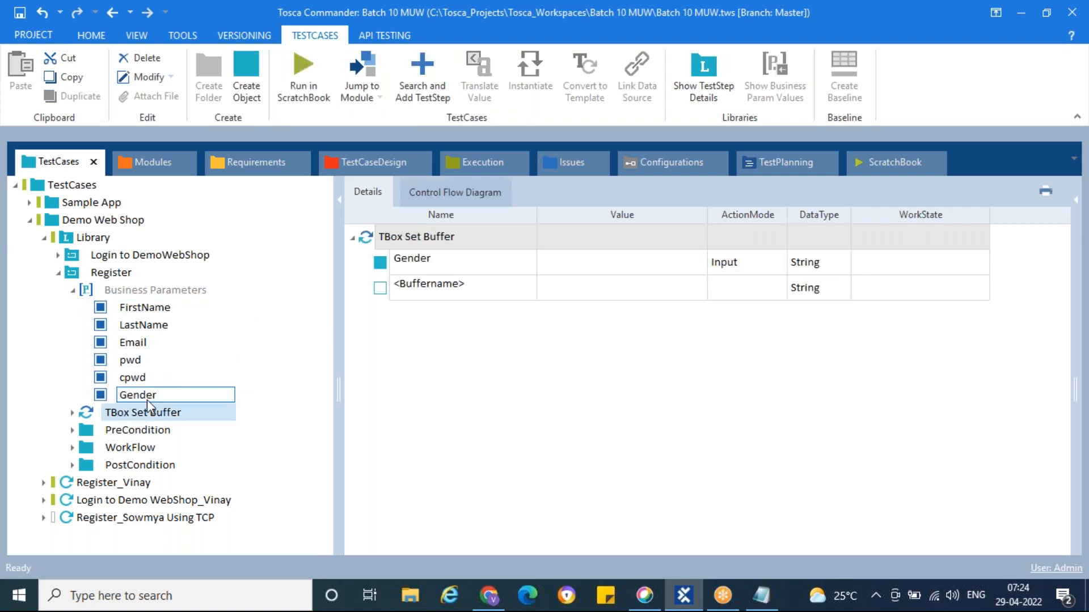
left_click(589, 271)
type("{PL[")
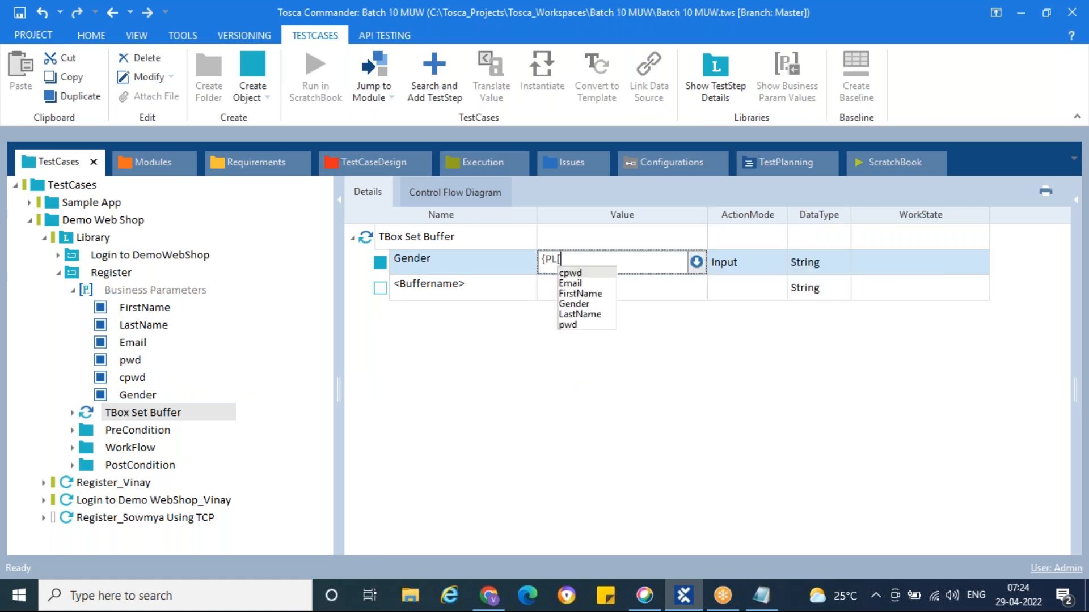
key("Down")
key("Down")
key("Down")
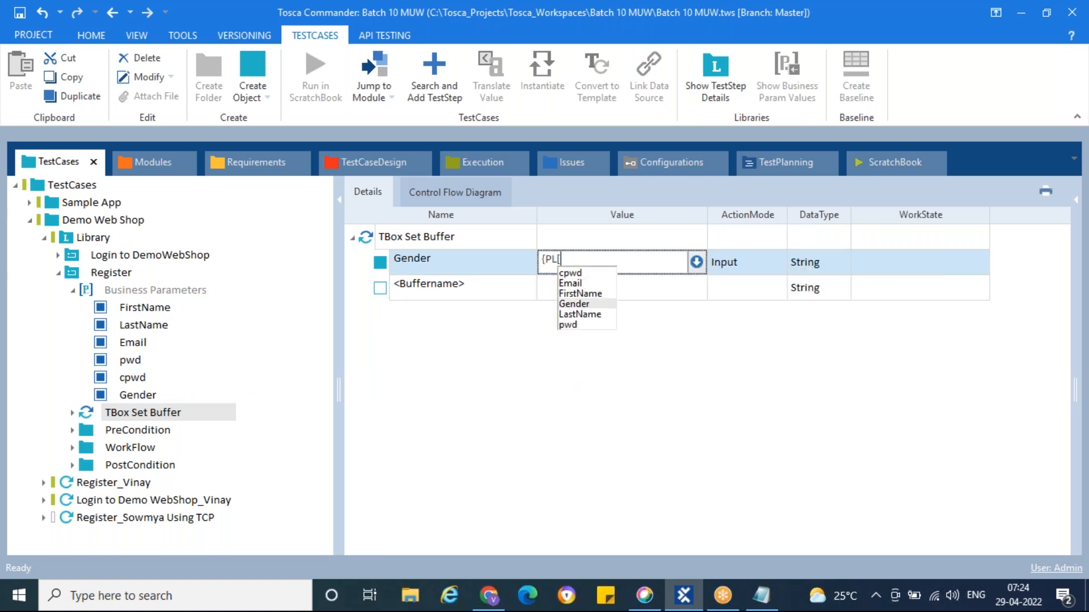
key("Return")
type("]")
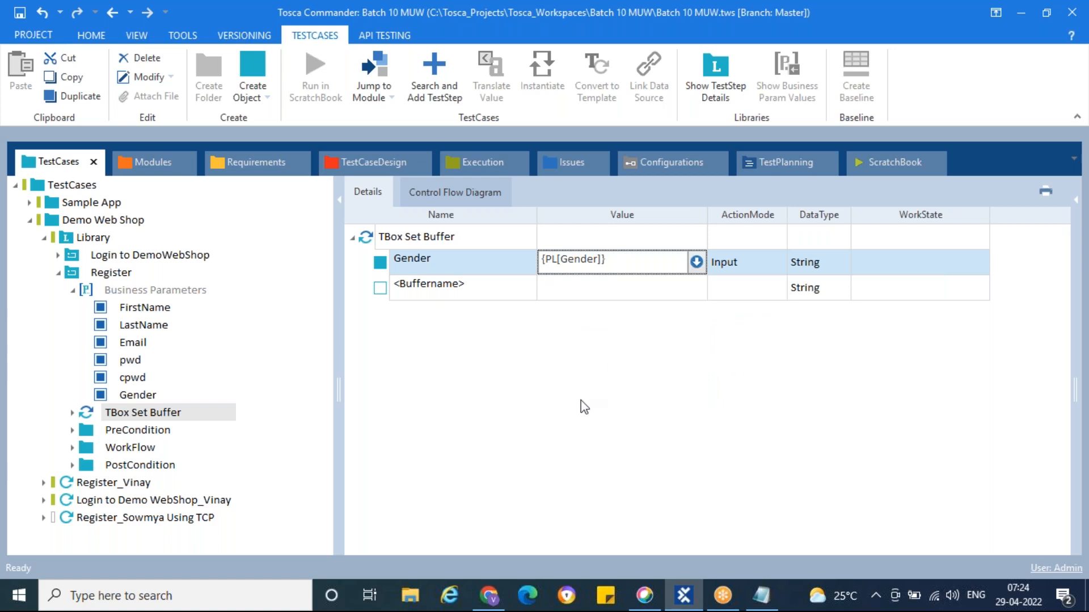
left_click(73, 290)
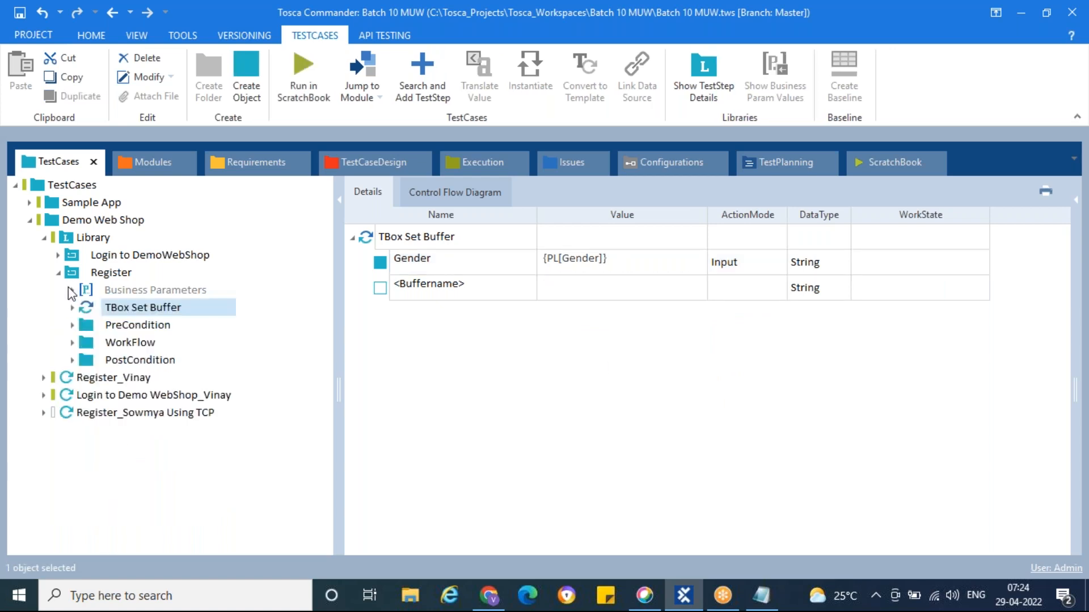
Enter male as the Gender business parameter value in Register_Vinay
left_click(111, 378)
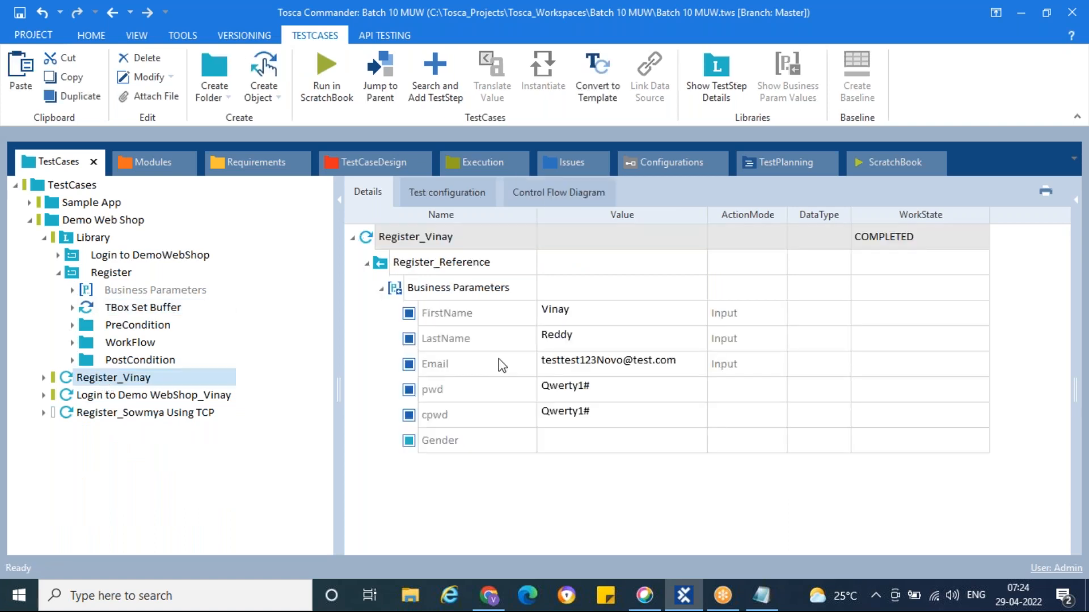
left_click(453, 441)
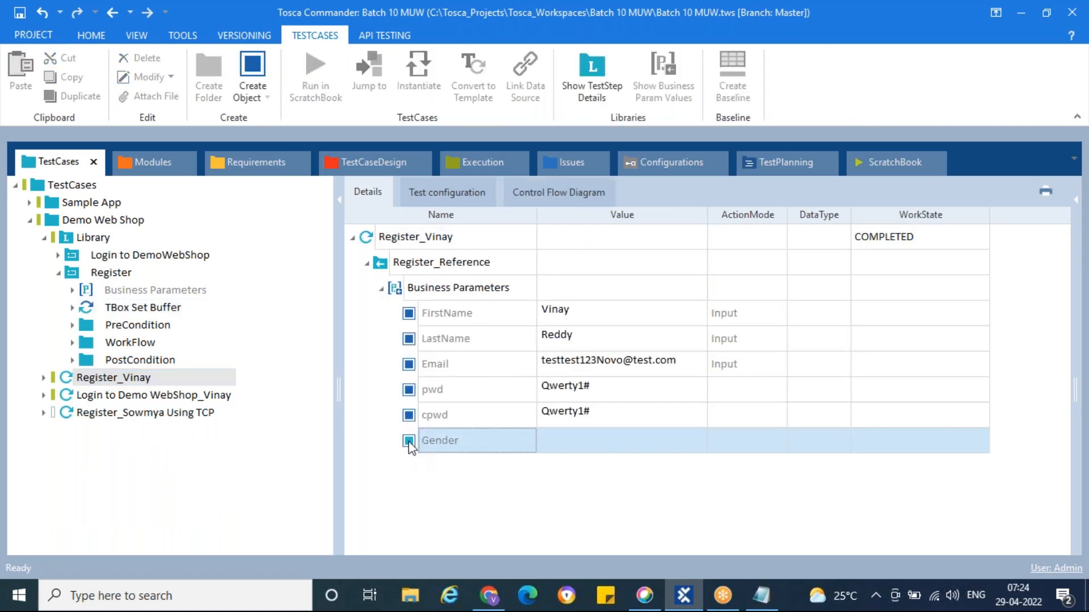
left_click(620, 444)
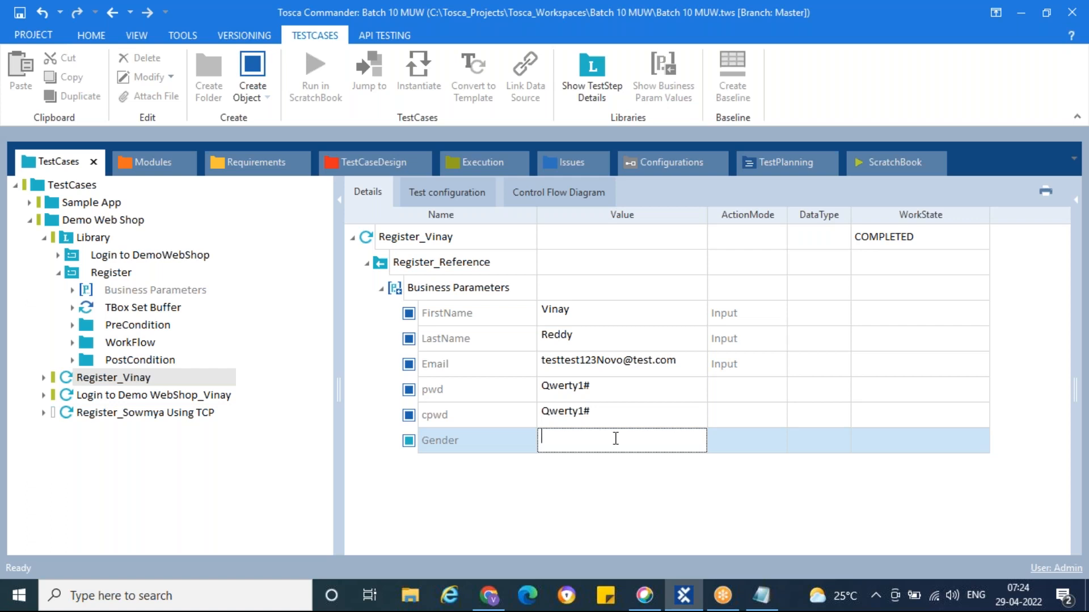
type("male")
left_click(626, 480)
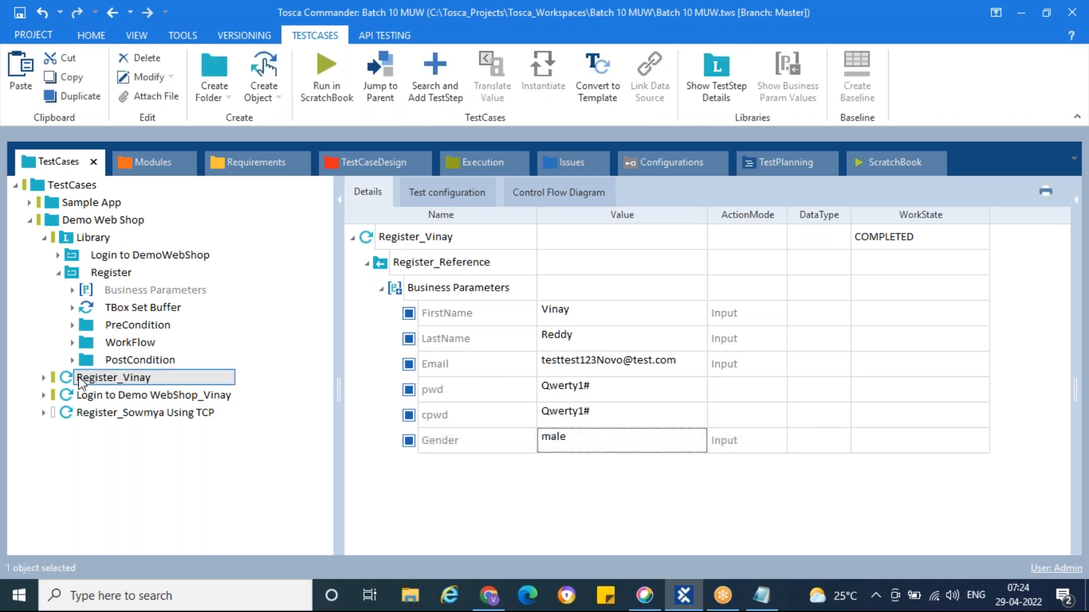
left_click(58, 274)
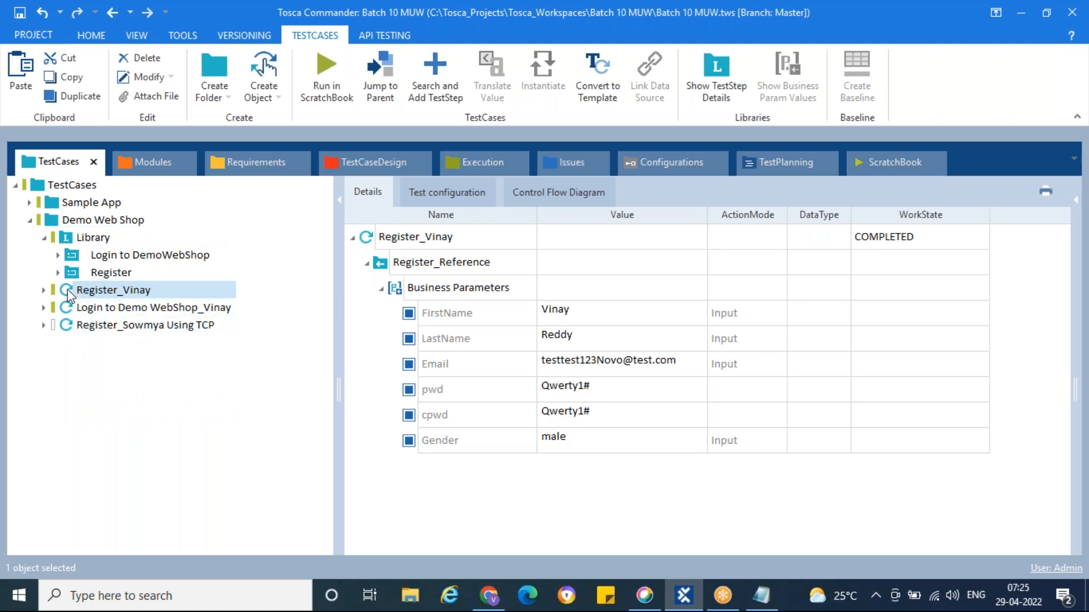
Expand the Register_Vinay reference and library Register block to review its steps in Details
left_click(44, 290)
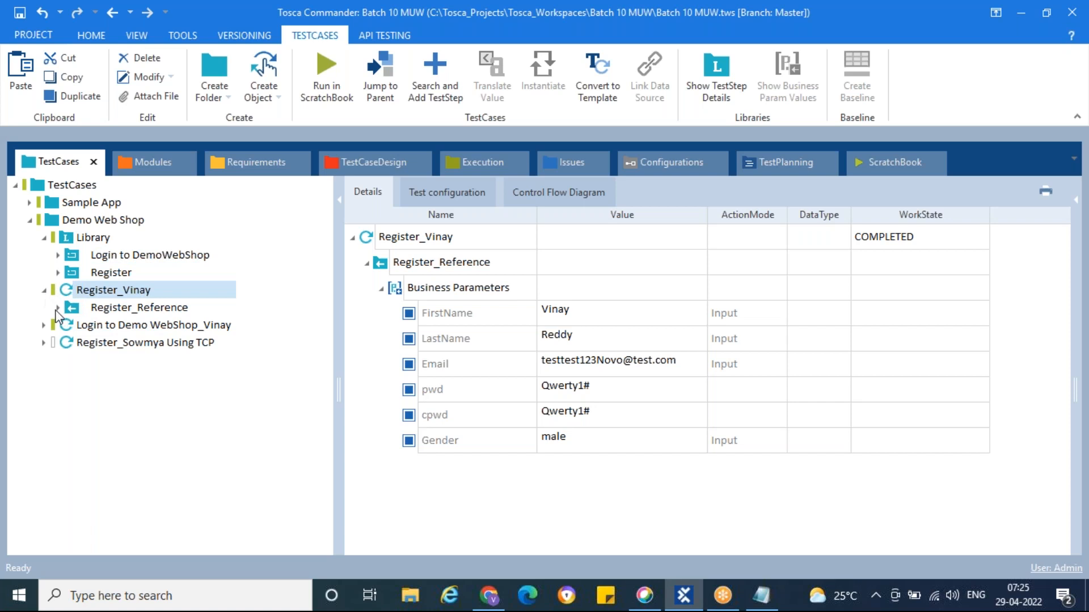
left_click(59, 307)
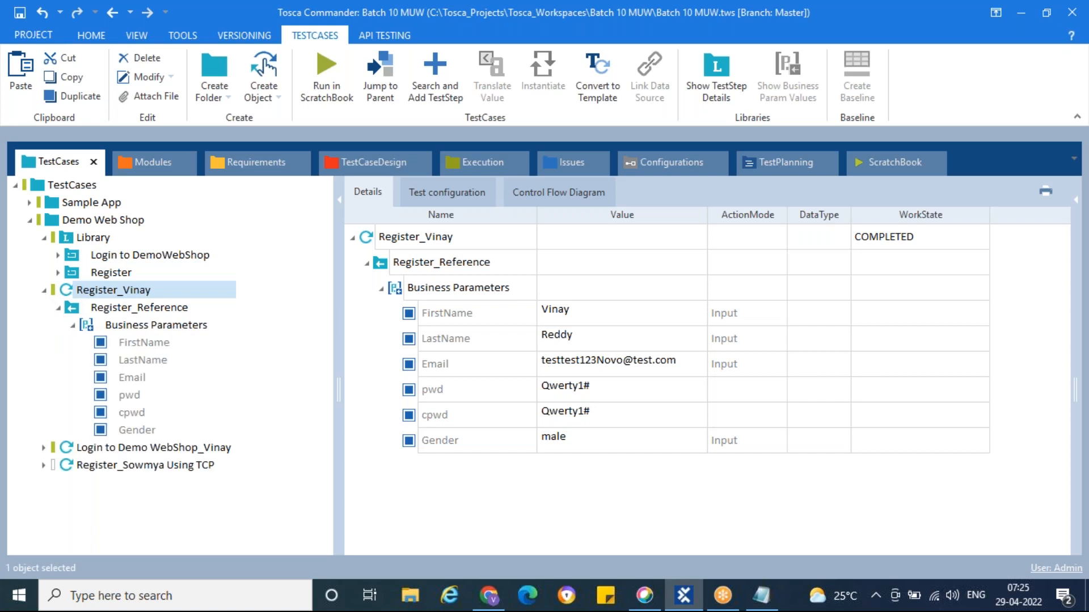
left_click(59, 273)
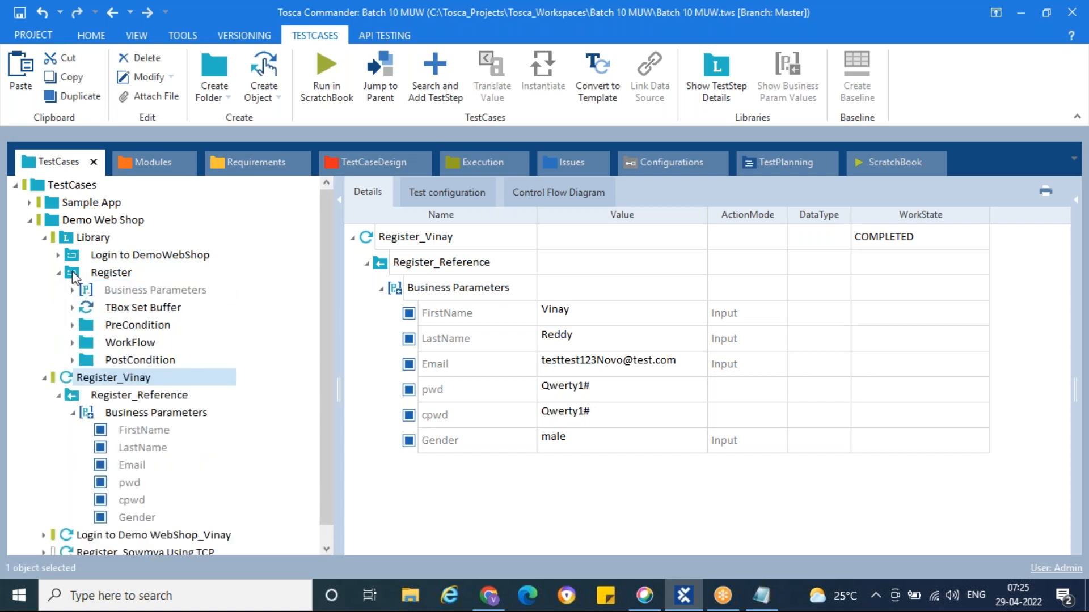
left_click(72, 270)
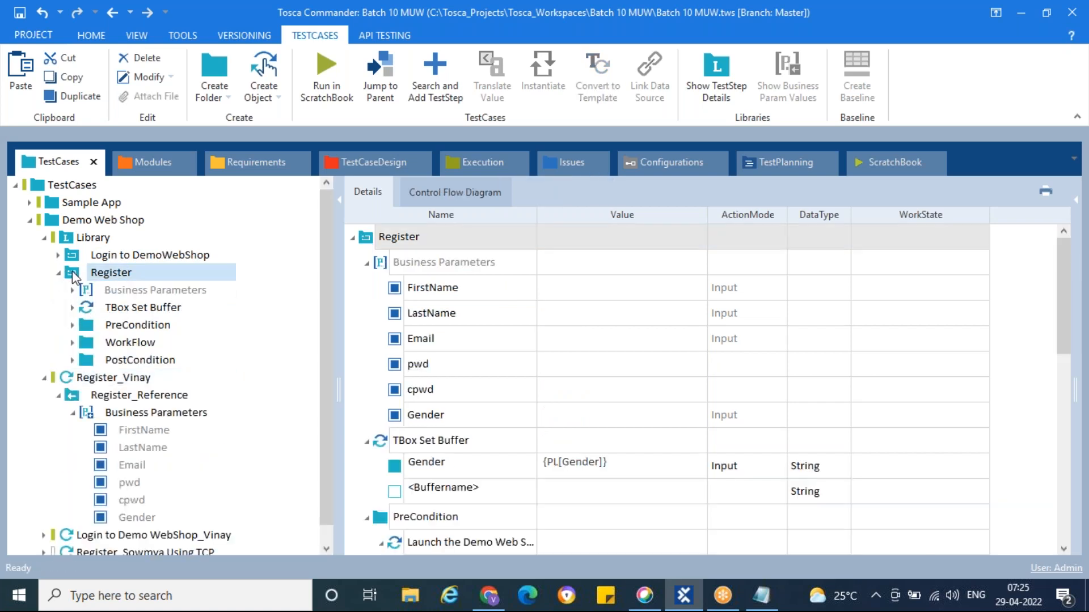
left_click(368, 264)
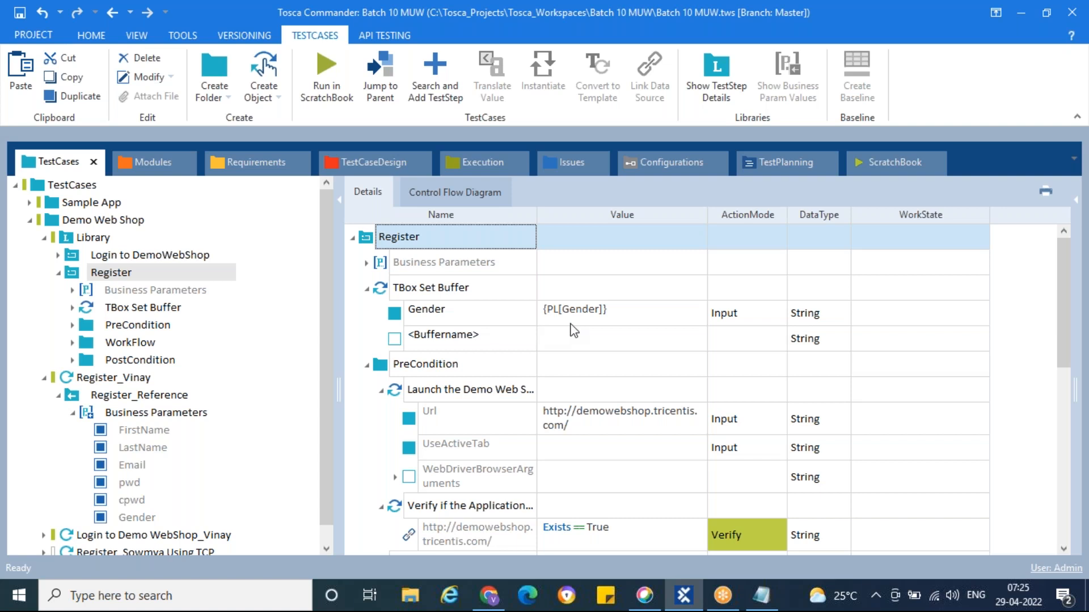
left_click(73, 411)
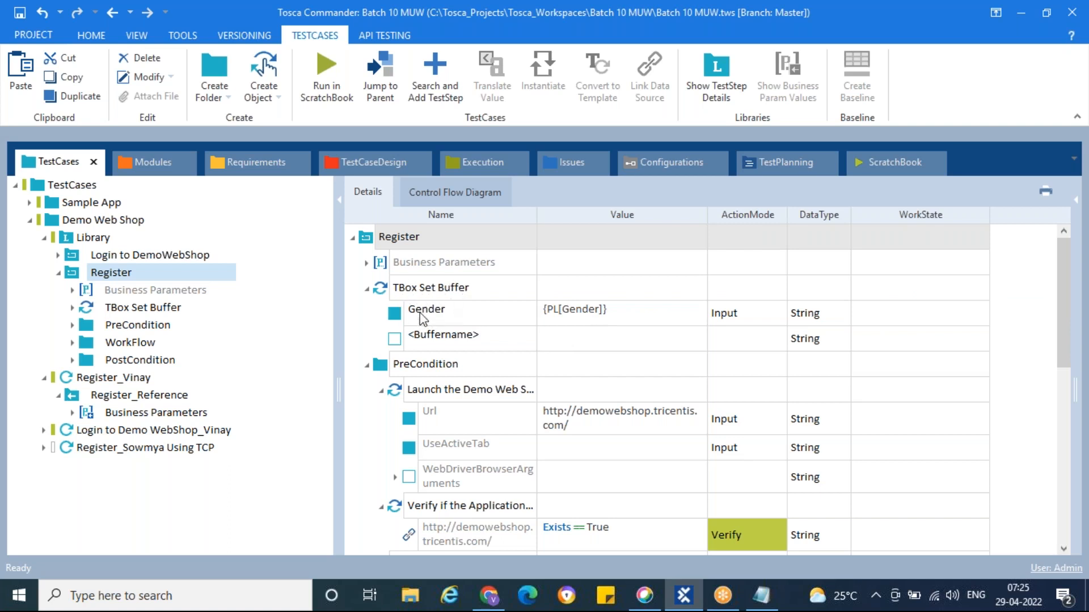
left_click(148, 164)
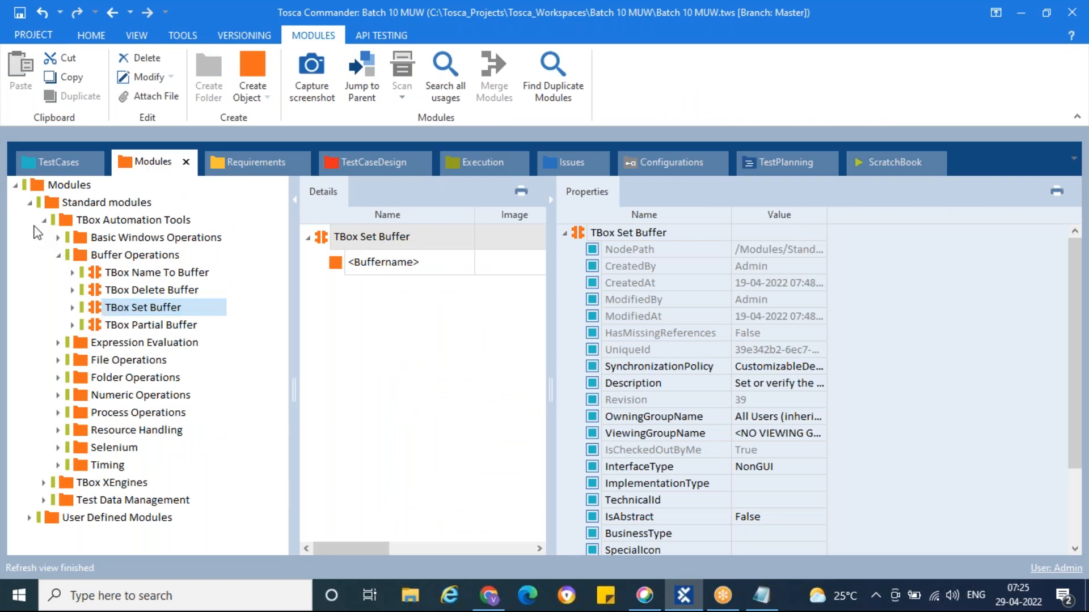
Read the Id properties of the M and F attributes in the Demo Web Shop. Register module
left_click(29, 203)
left_click(30, 220)
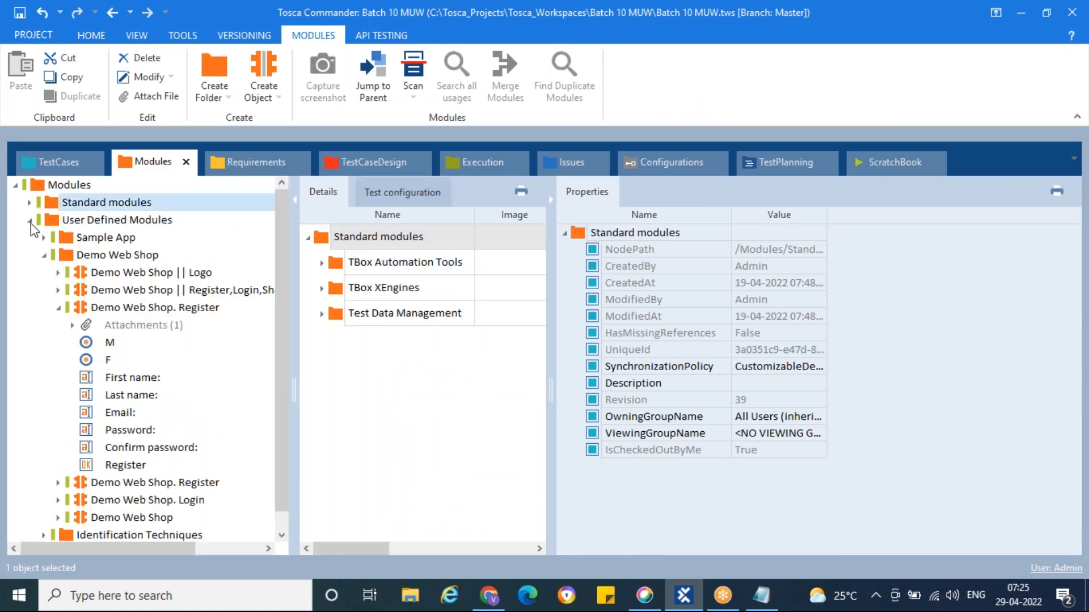
left_click(89, 343)
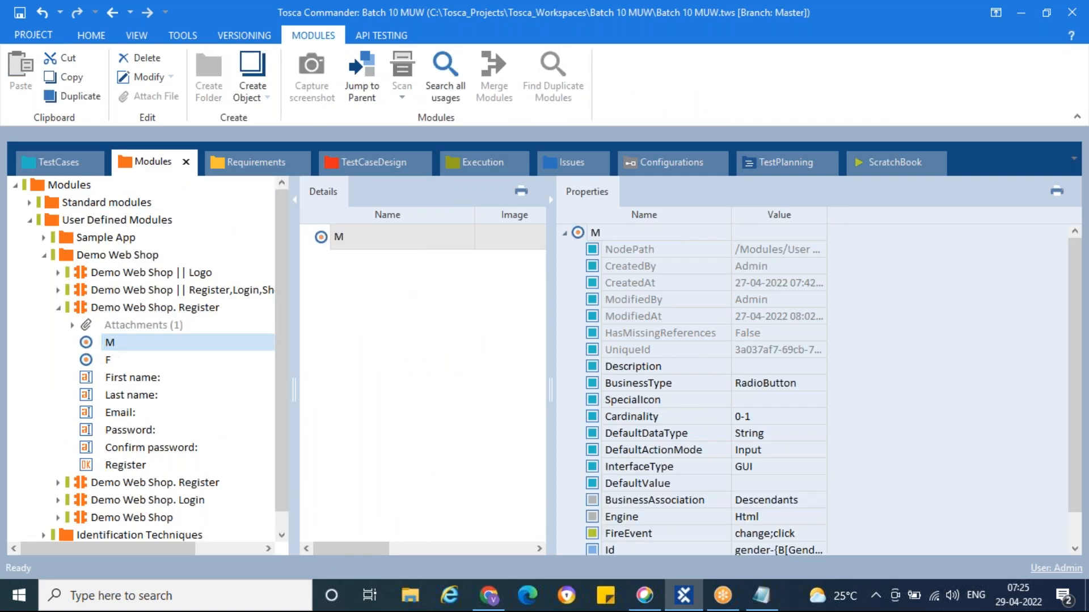
scroll(709, 381, "down", 1)
left_click_drag(826, 215, 932, 216)
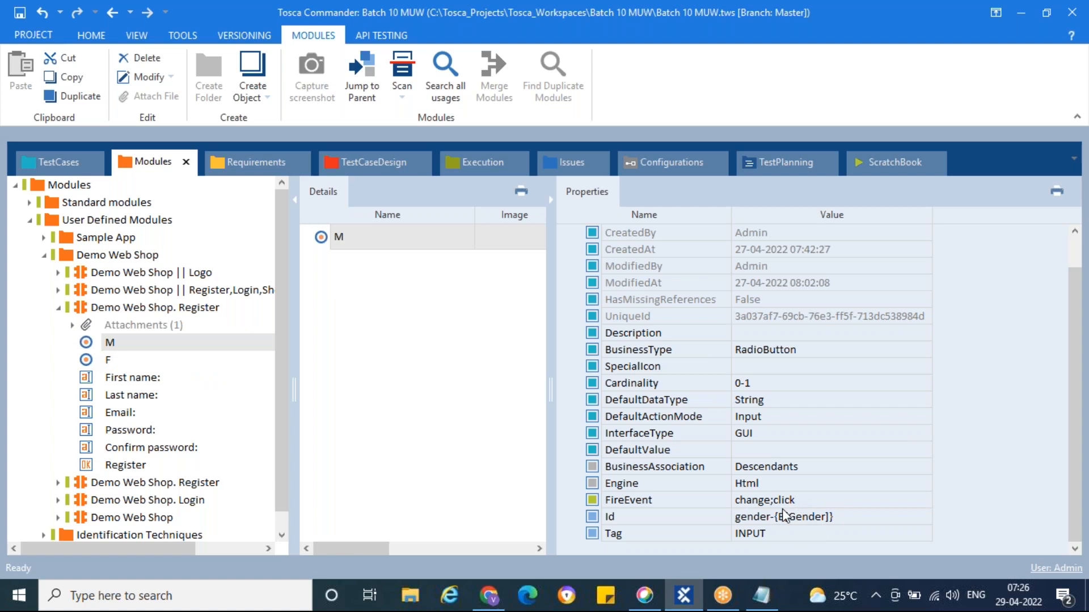
left_click(110, 366)
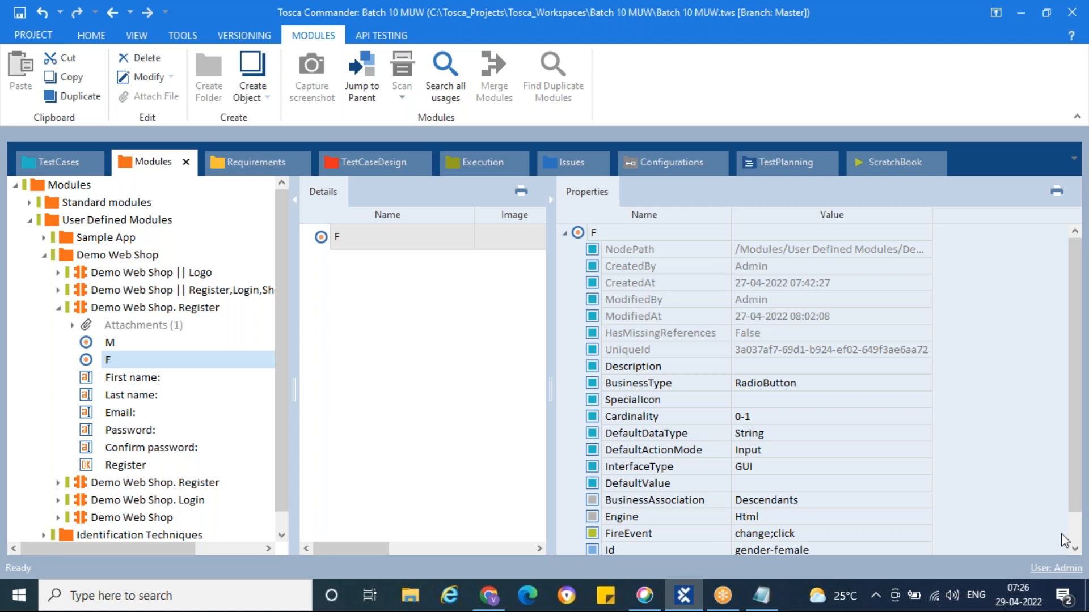
scroll(1068, 536, "down", 1)
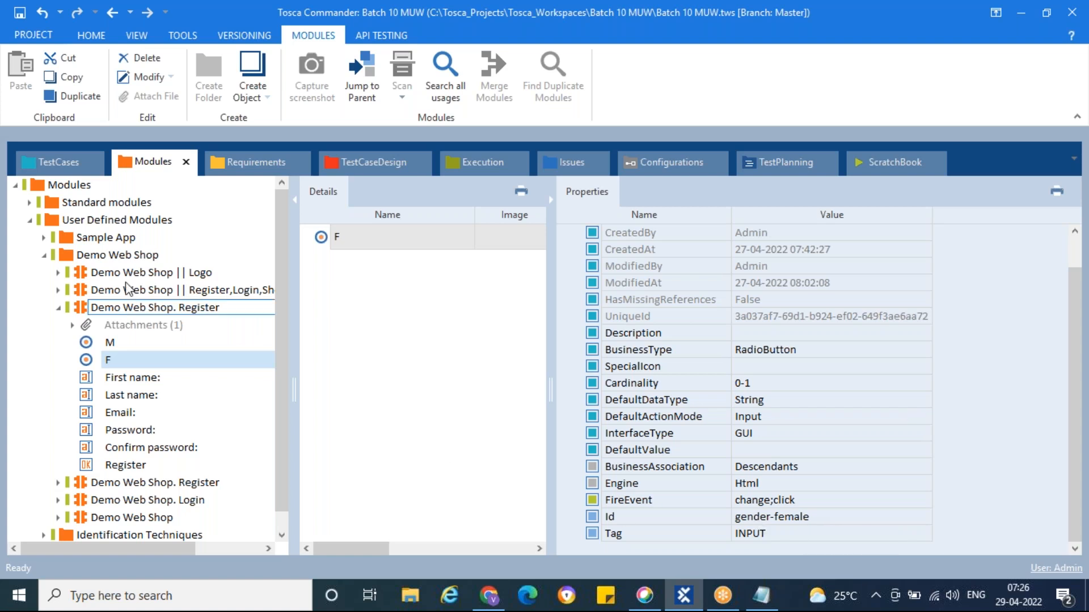
left_click(50, 162)
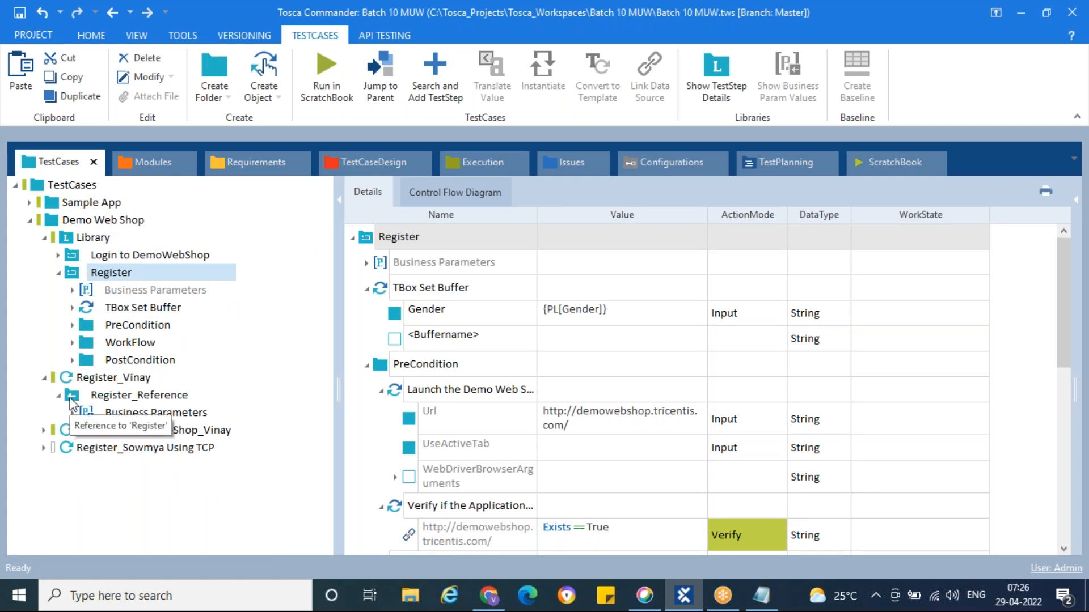
Scroll through the Register block's steps for First name, Last name, Email and passwords
left_click(66, 379)
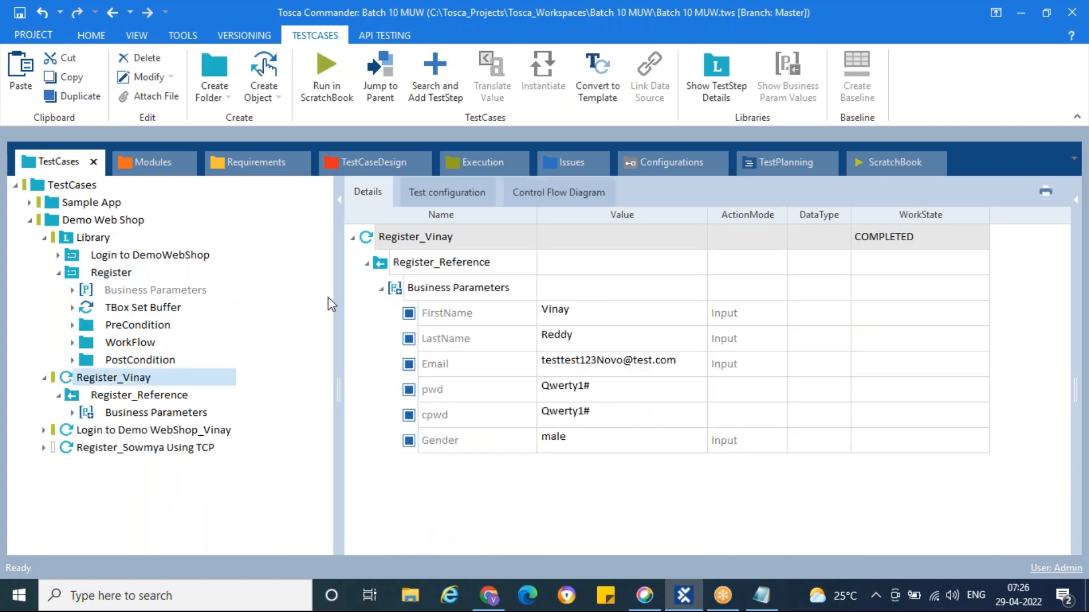
left_click(73, 271)
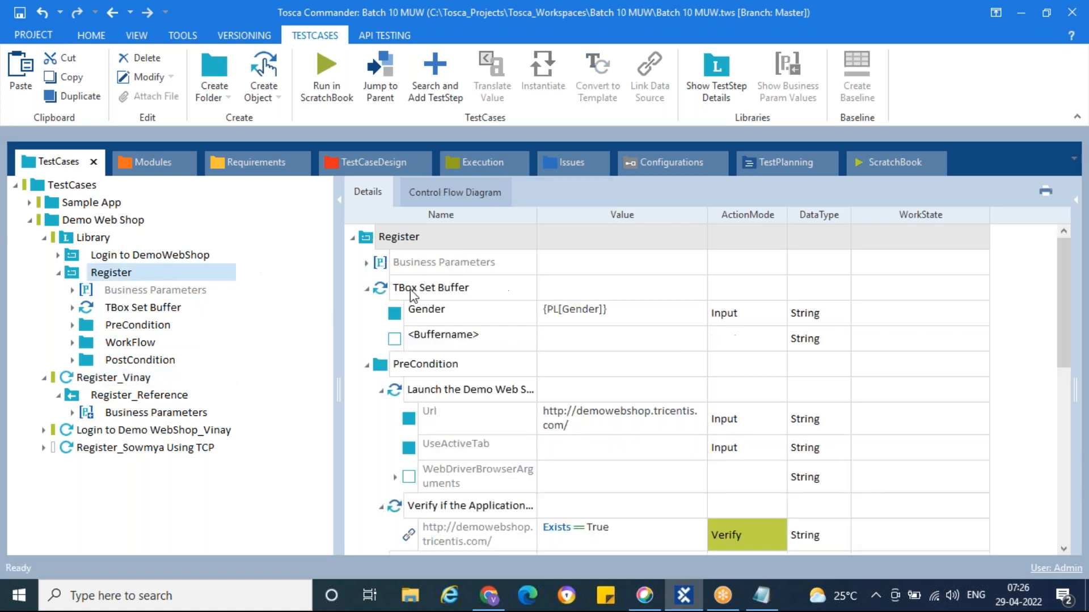
scroll(429, 315, "down", 2)
scroll(430, 315, "down", 2)
scroll(429, 316, "down", 1)
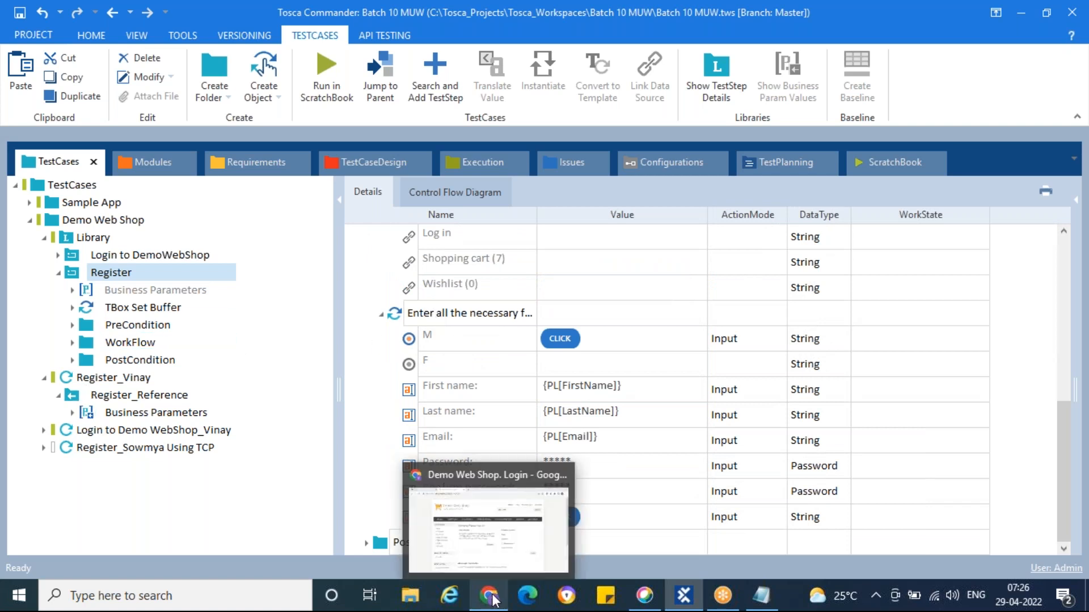
Close the leftover Demo Web Shop tab in Chrome and return to Tosca Commander
left_click(488, 514)
right_click(299, 12)
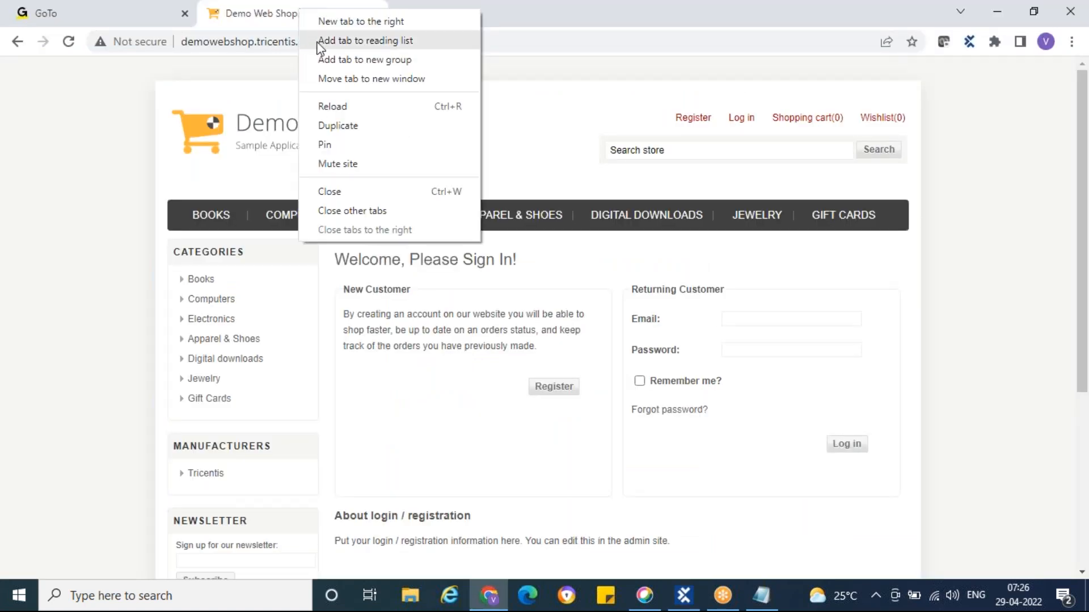
left_click(349, 194)
left_click(683, 595)
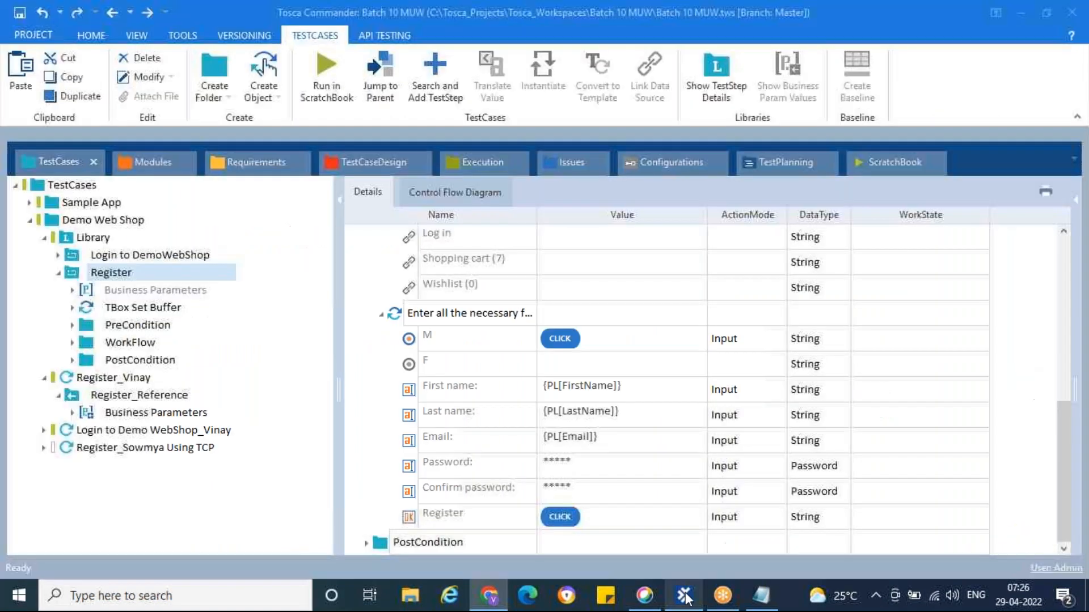
right_click(70, 378)
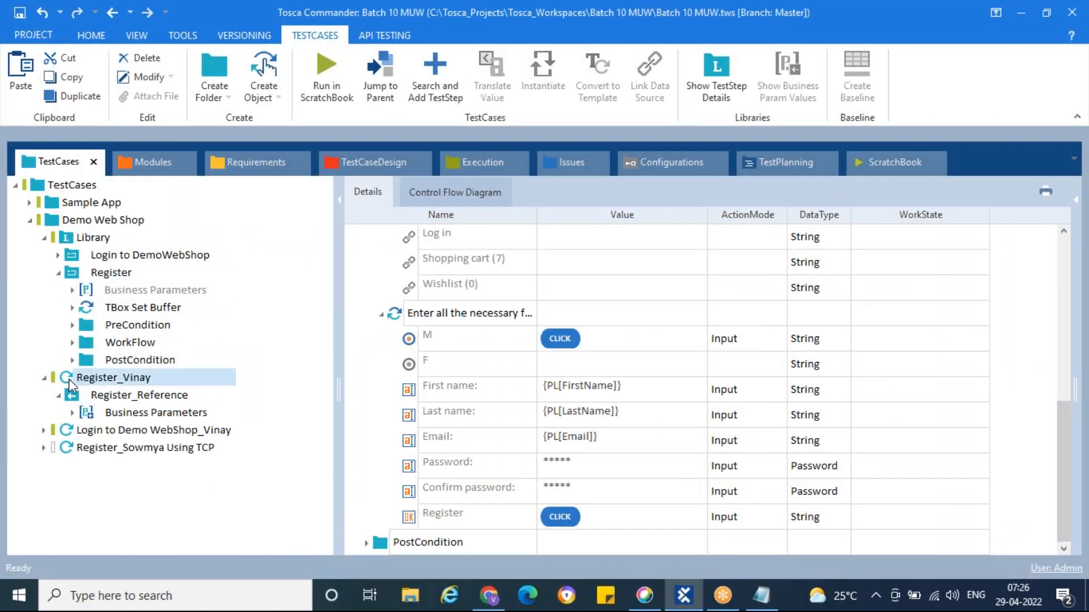
Run Register_Vinay in the ScratchBook, filling the Demo Web Shop form with Male gender
left_click(142, 301)
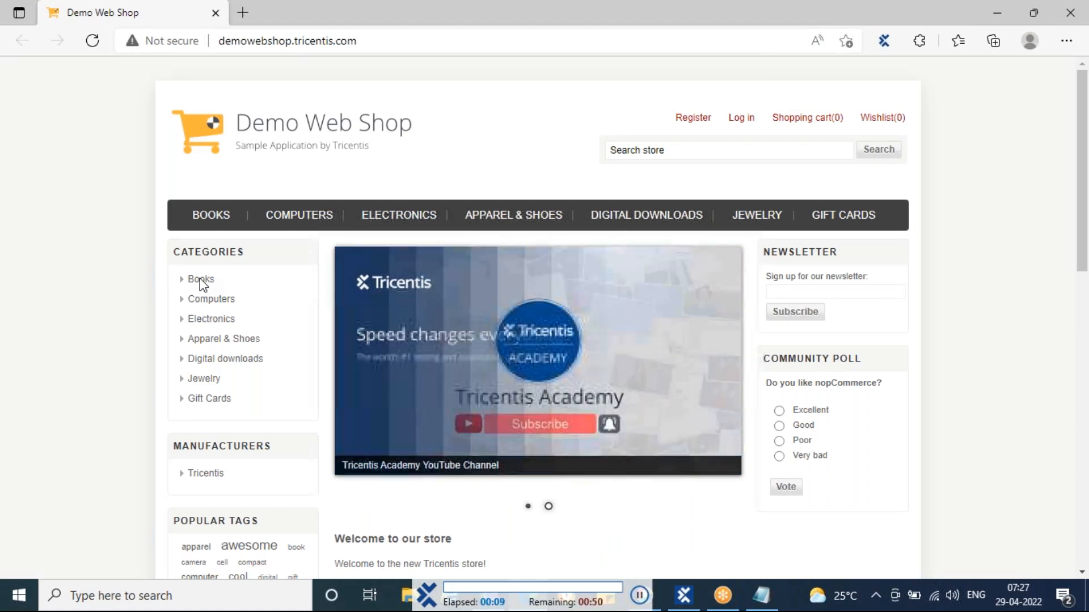
left_click(691, 122)
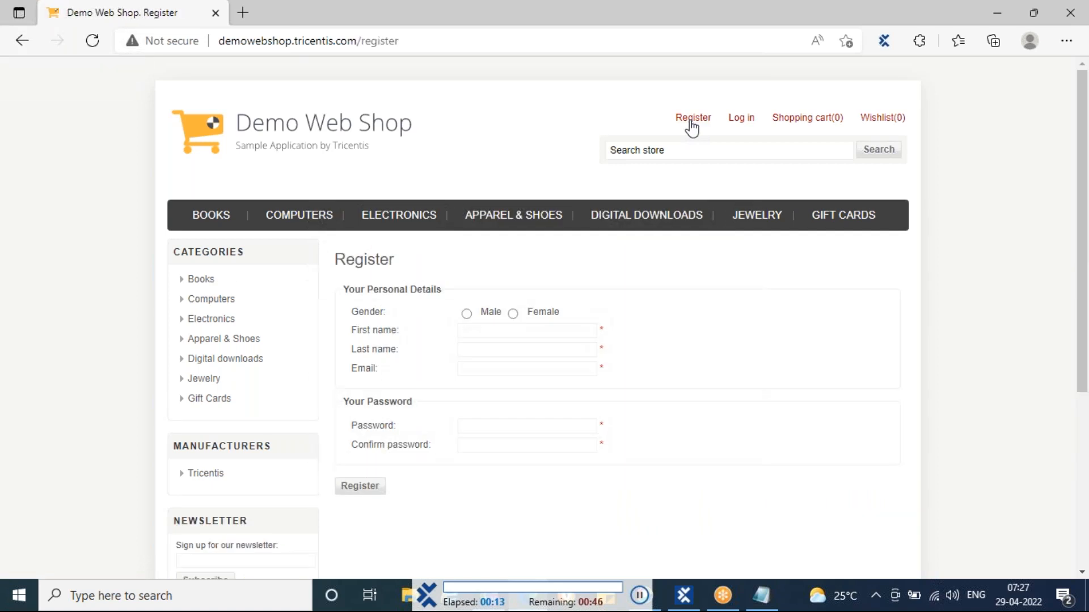
left_click(467, 314)
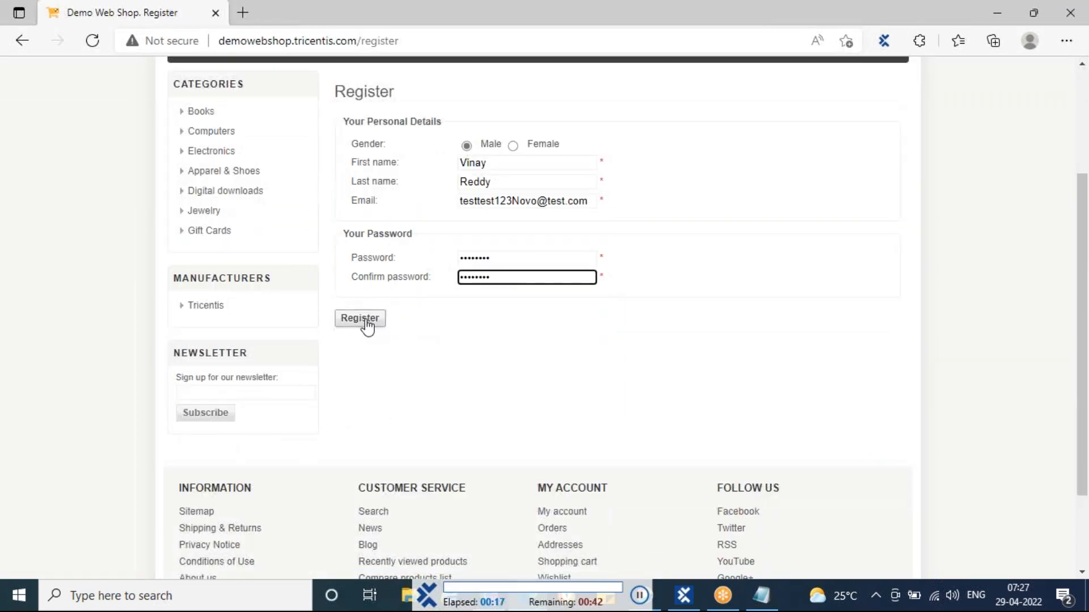
left_click(359, 319)
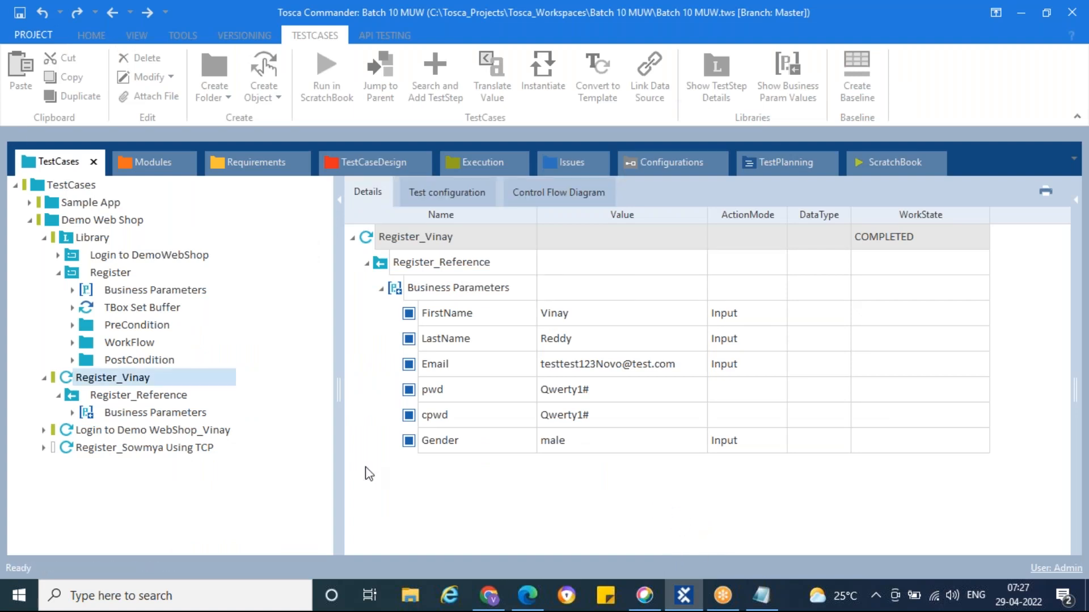
Replace the Gender parameter value male with female in Register_Vinay
left_click(65, 161)
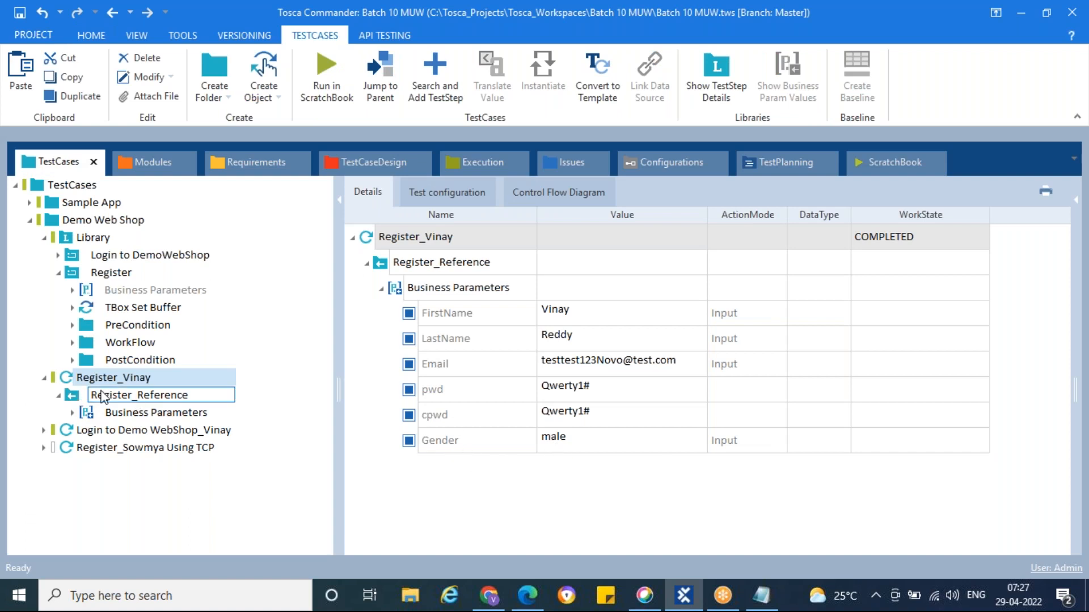
left_click(603, 438)
left_click(603, 437)
key("BackSpace")
key("BackSpace")
key("BackSpace")
key("BackSpace")
type("female")
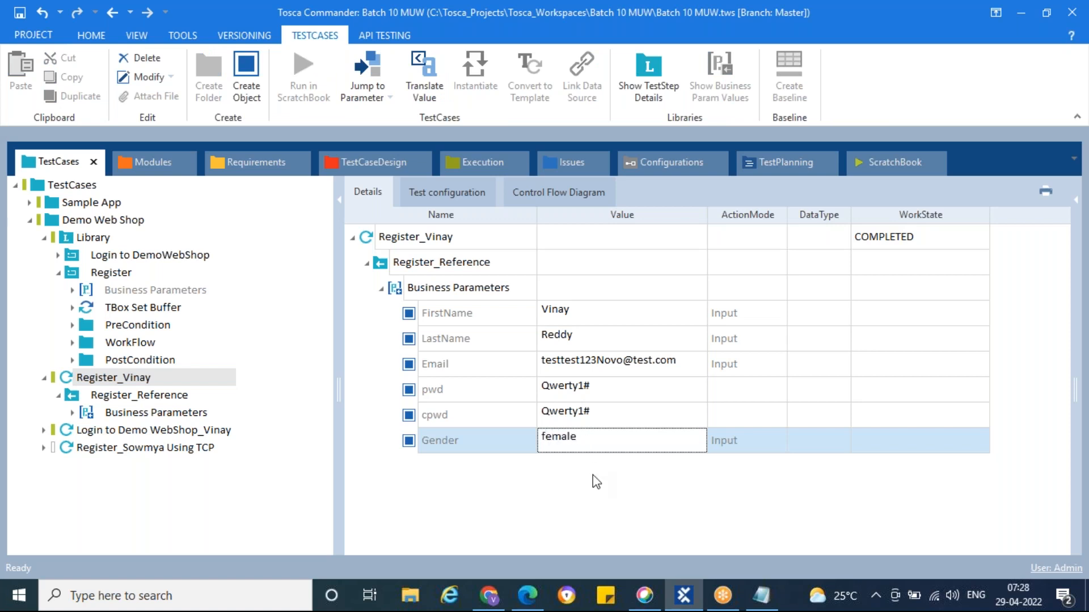
left_click(594, 471)
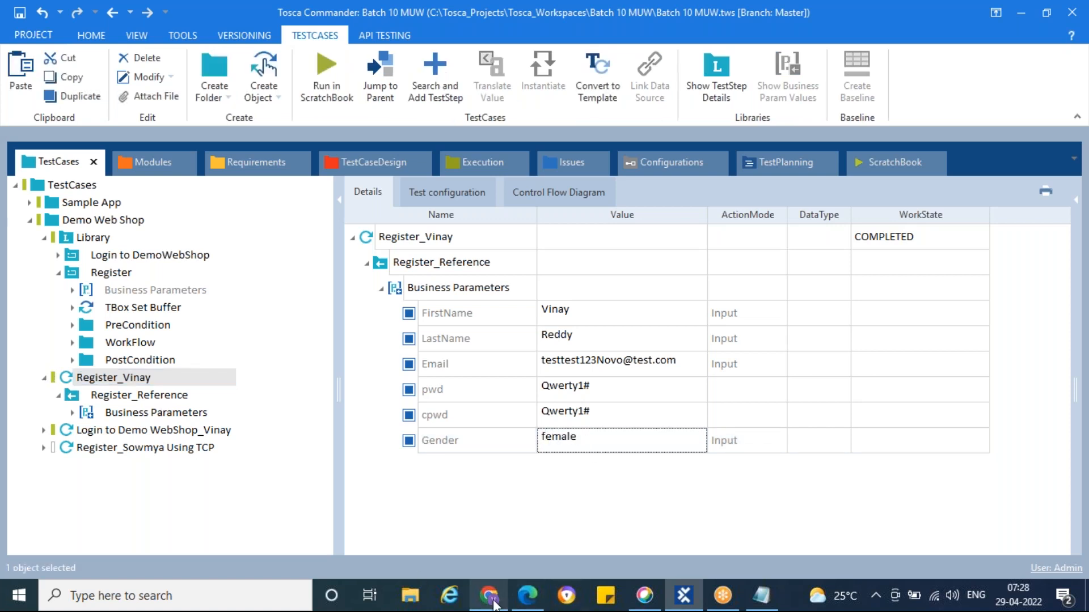
Close the Demo Web Shop browser window and reselect Register_Vinay in Tosca Commander
left_click(492, 602)
left_click(528, 594)
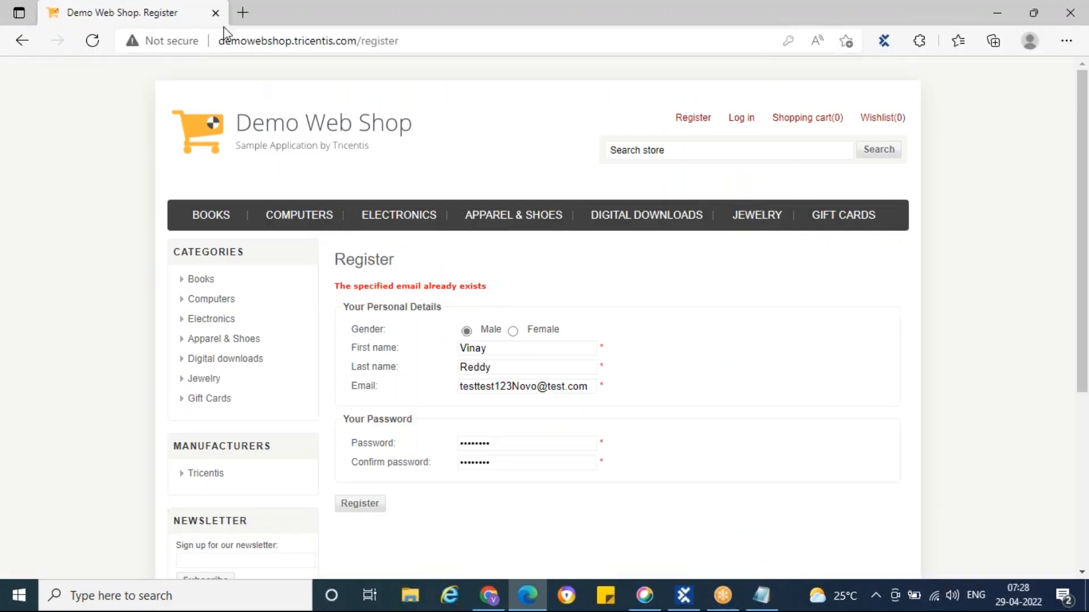
left_click(216, 13)
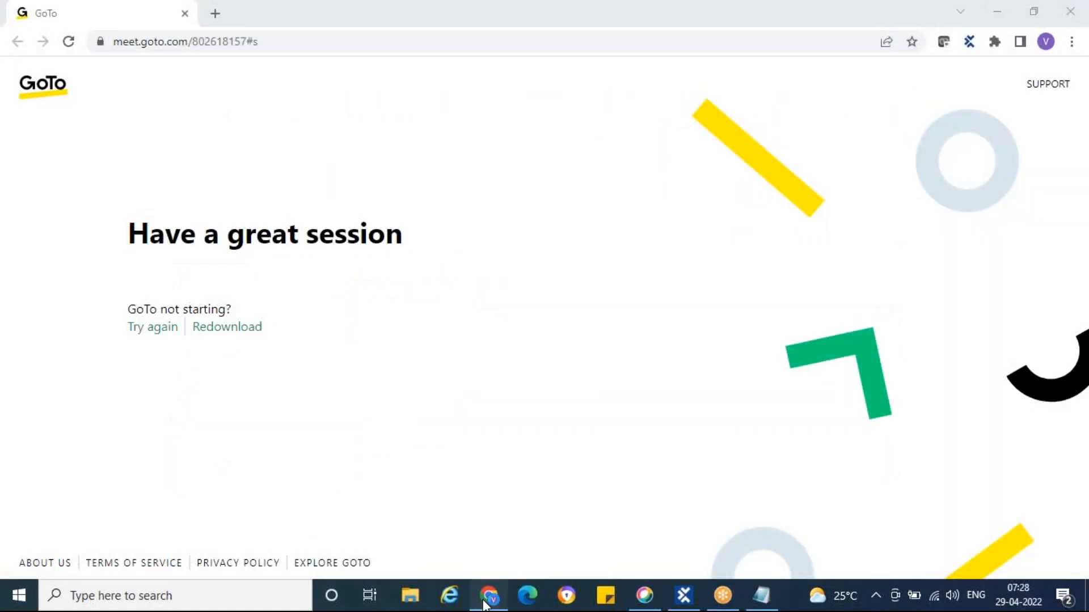
left_click(687, 599)
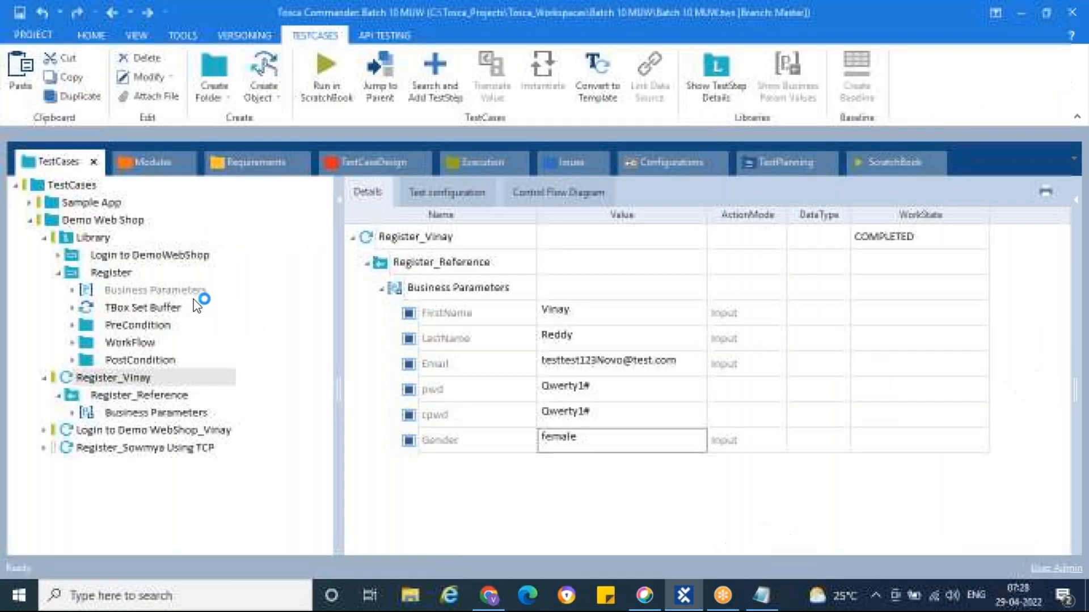
left_click(68, 376)
right_click(68, 376)
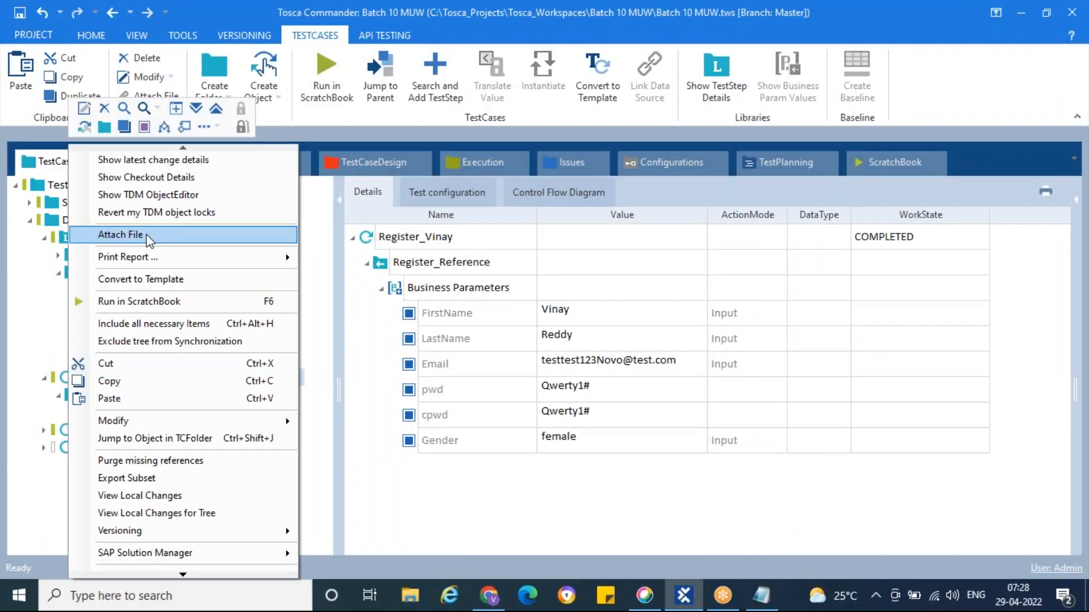
Run the registration test in ScratchBook so Edge's register form gets Female gender, the user's names and e-mail
left_click(161, 301)
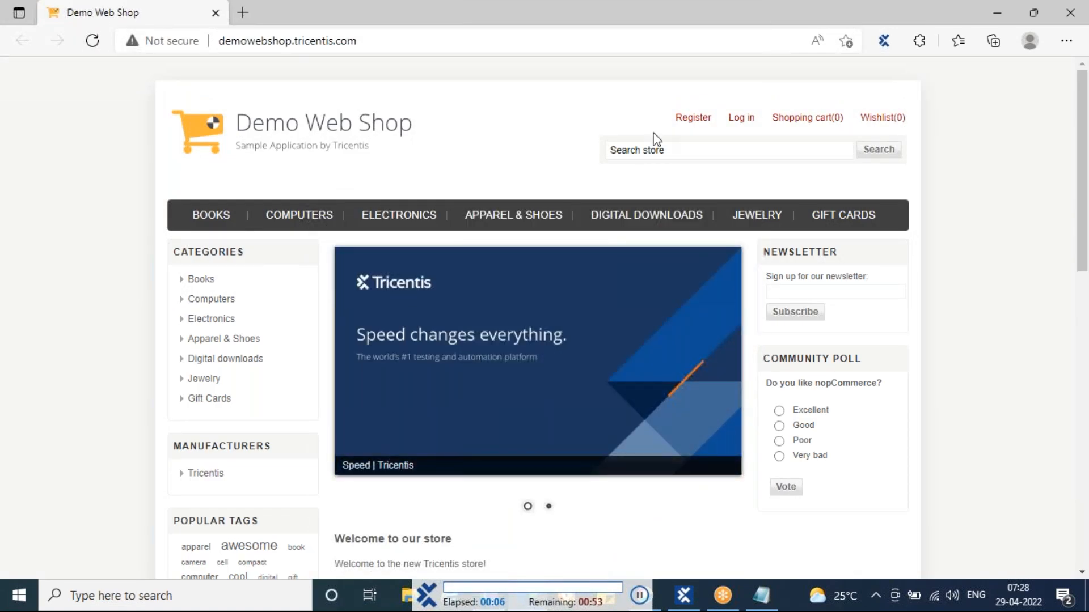
left_click(676, 110)
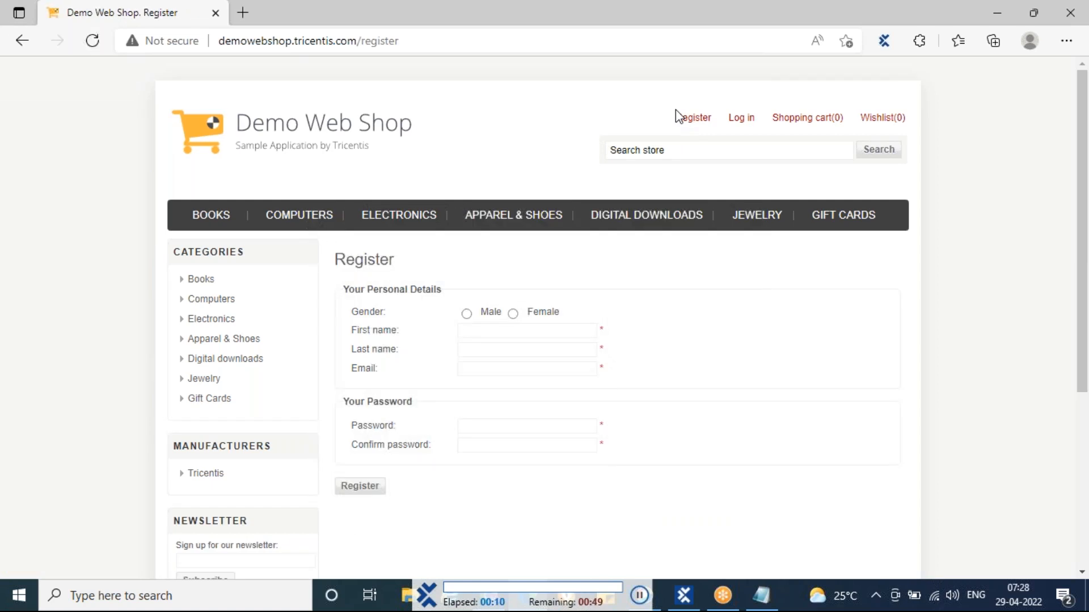
left_click(513, 314)
key("Tab")
key("Tab")
key("Tab")
type("testtest123Novo@test.com")
key("Tab")
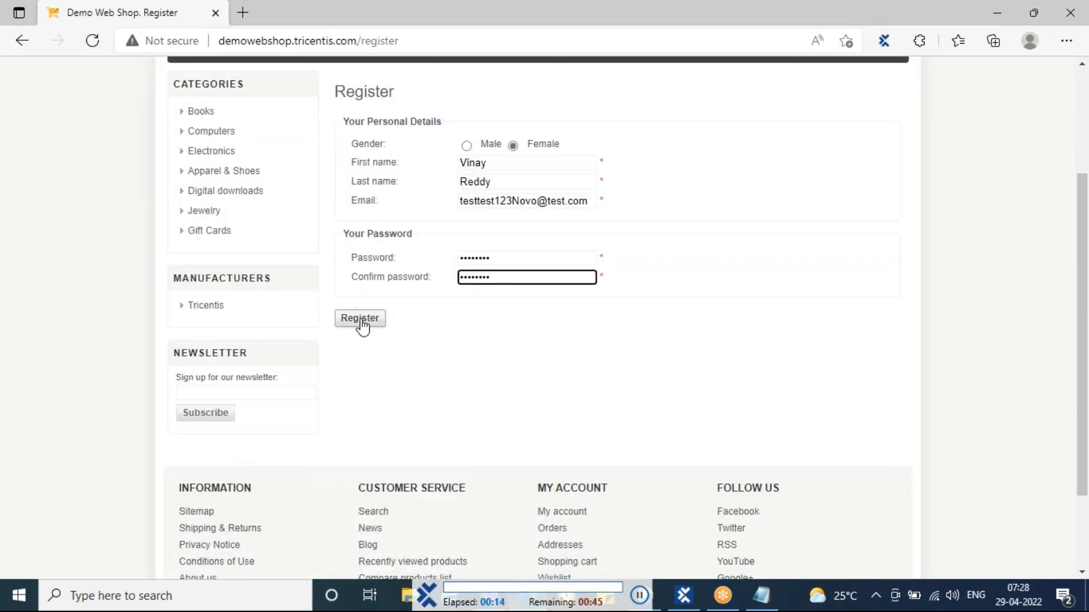
left_click(370, 321)
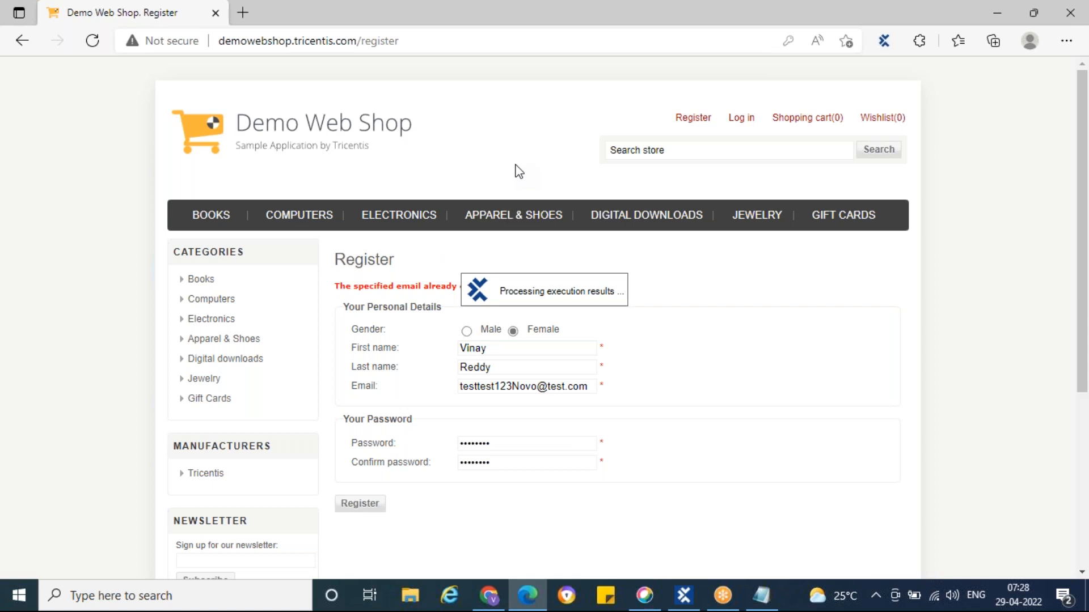
left_click(678, 607)
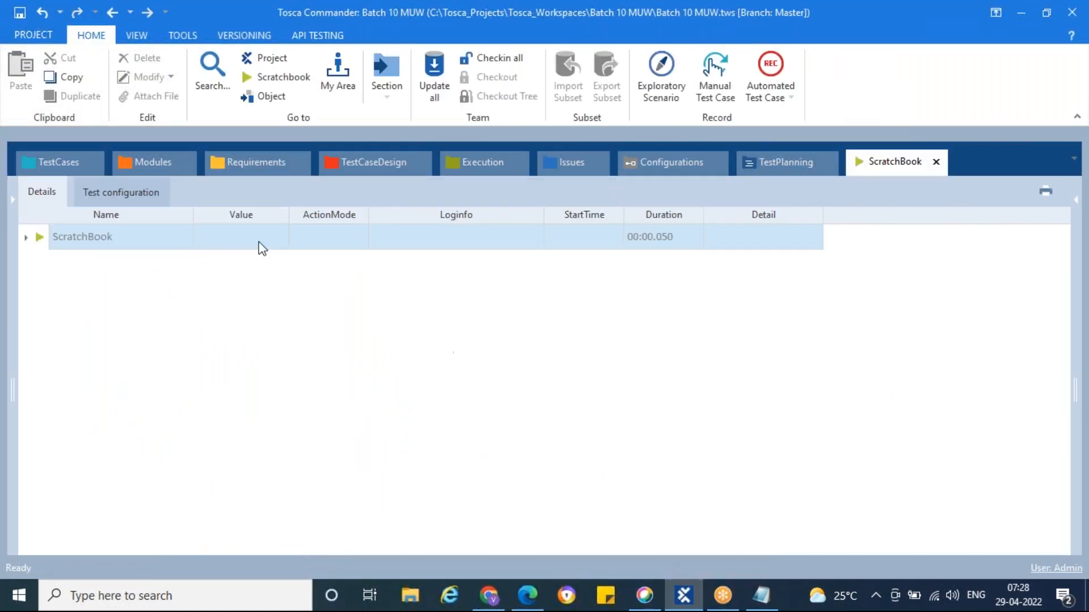
Return to the TestCases tree and select the Register library block to show its steps
left_click(60, 161)
left_click(95, 397)
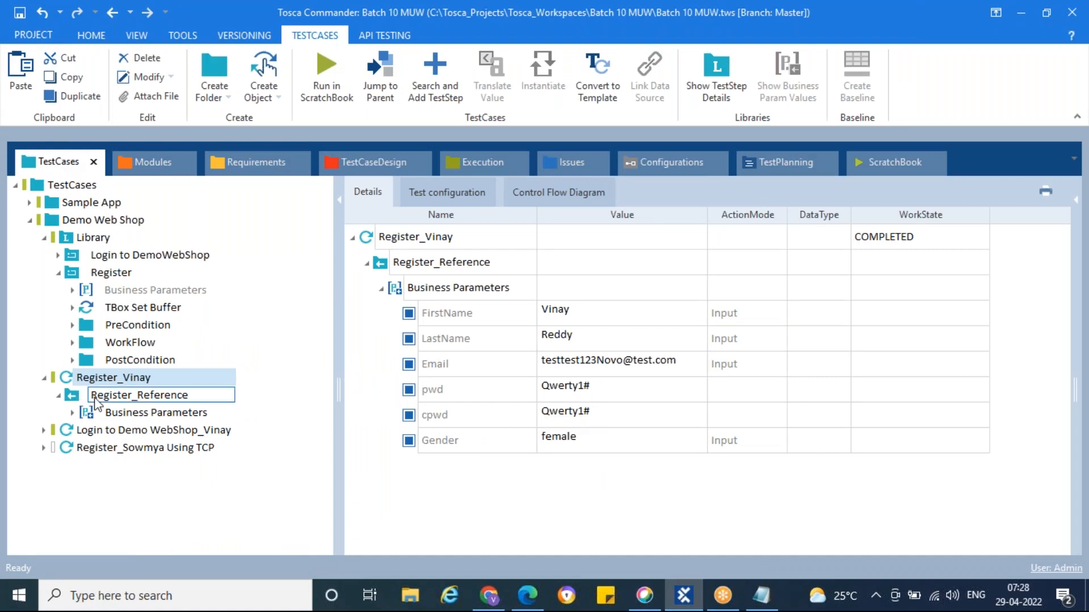
left_click(71, 274)
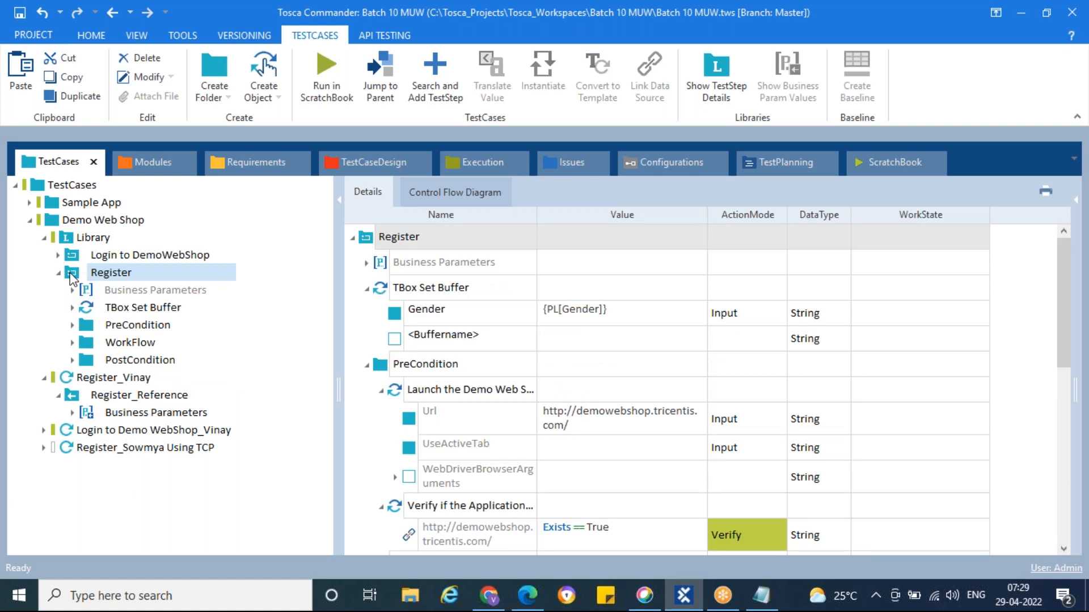
right_click(96, 377)
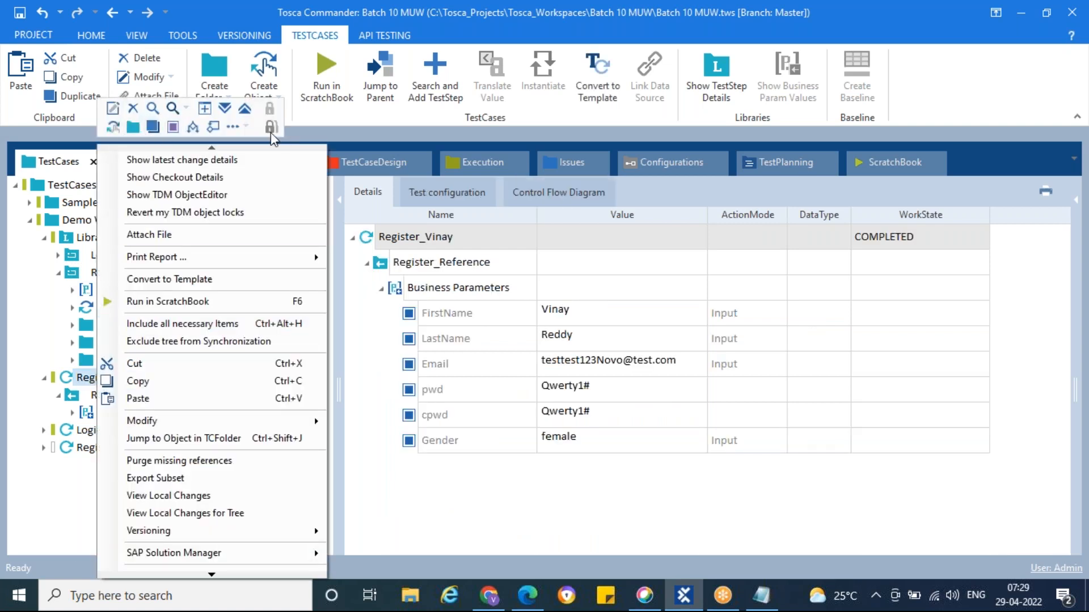
left_click(74, 281)
left_click(76, 272)
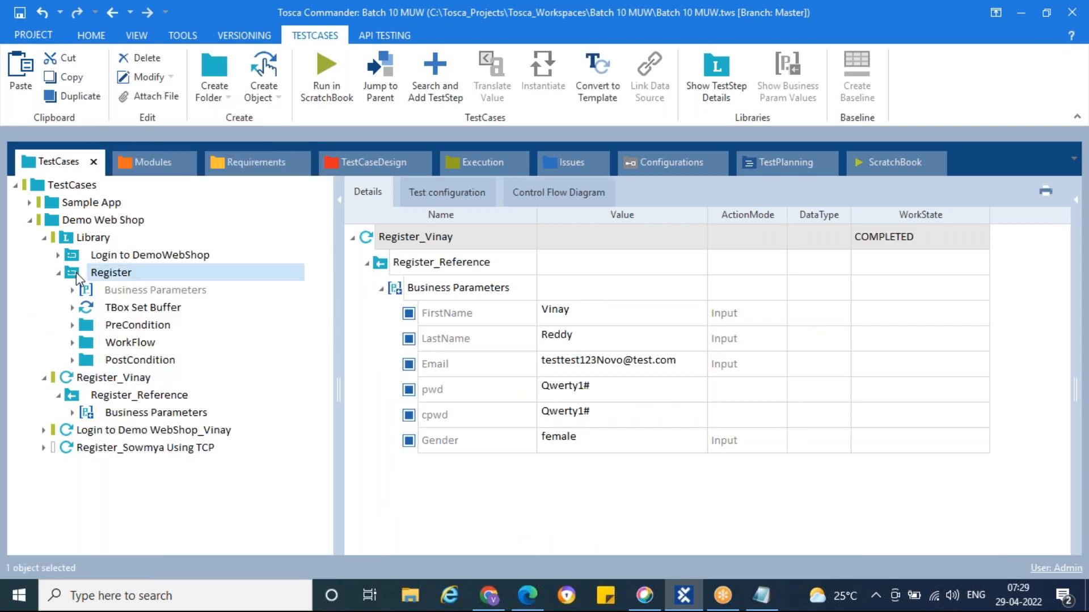
Open and dismiss the Register block's context menu without choosing an action
right_click(72, 280)
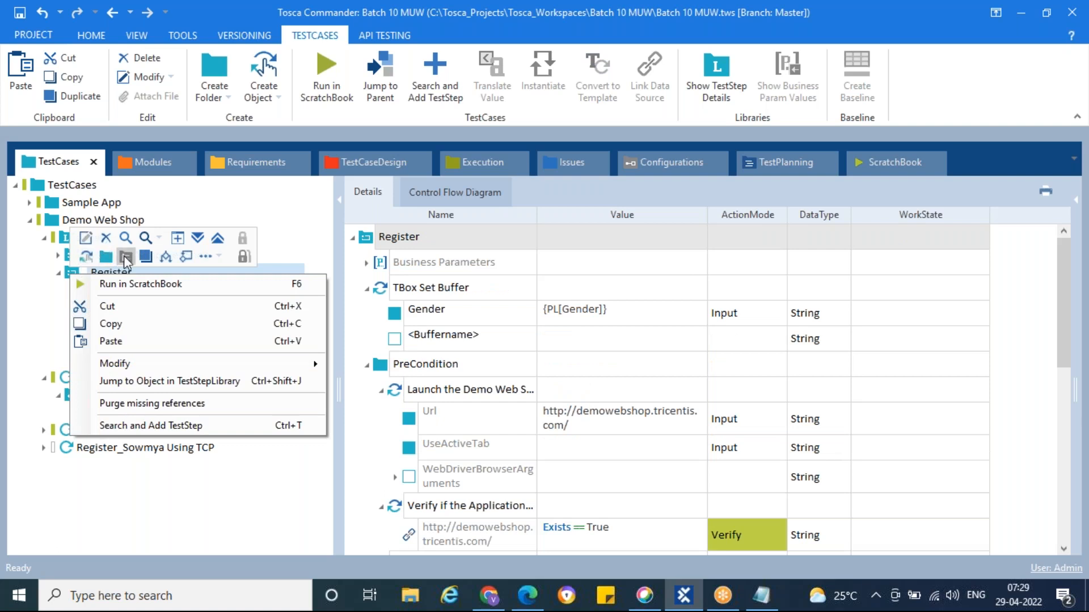
left_click(68, 260)
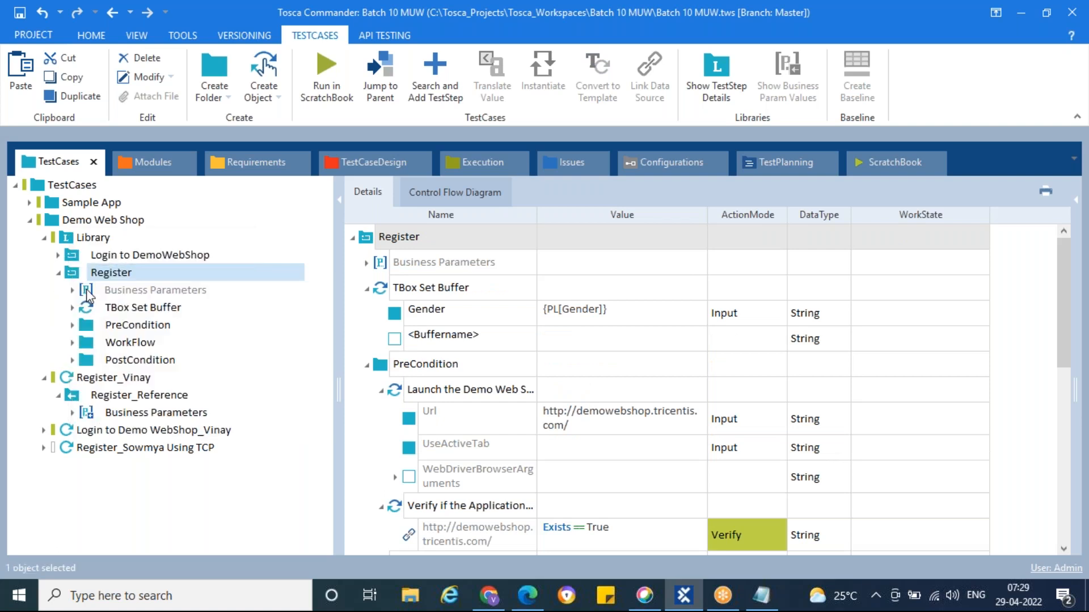
right_click(76, 274)
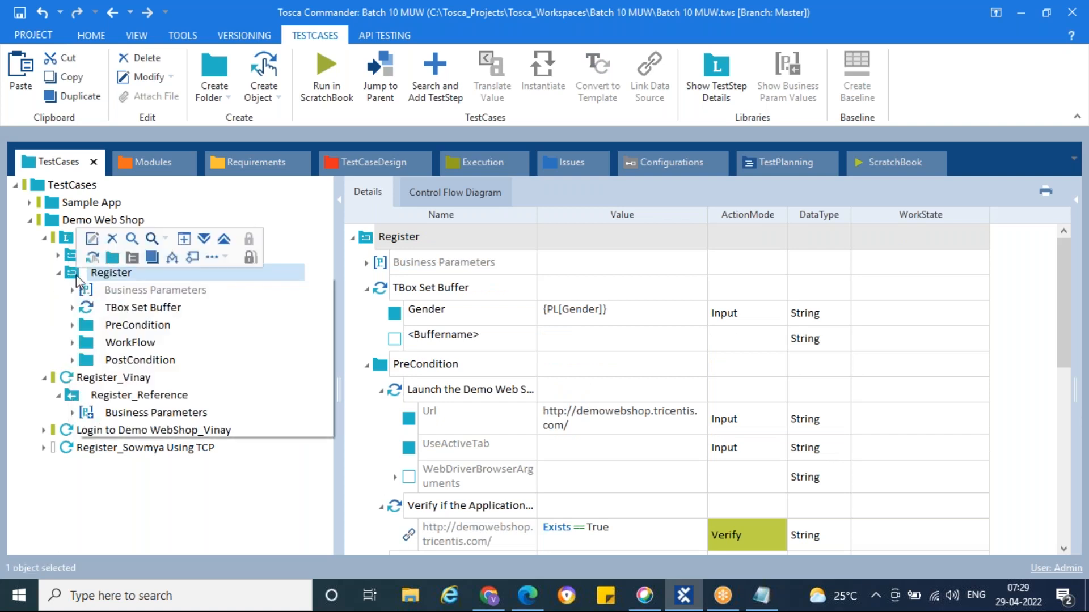
left_click(29, 301)
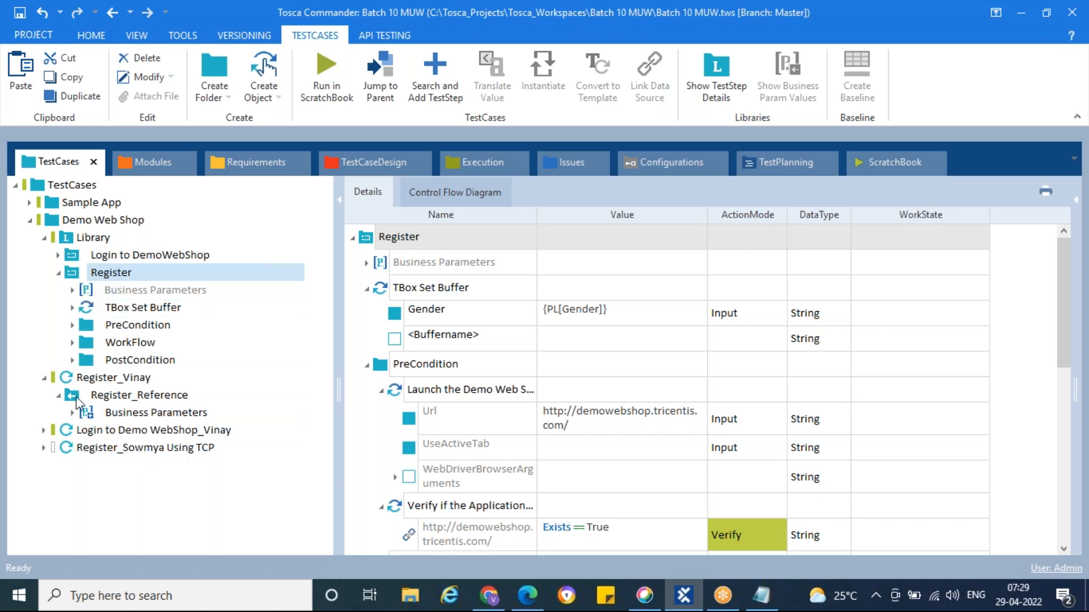
Collapse the registration test case and select the TCP registration test case
left_click(43, 378)
left_click(101, 379)
left_click(139, 414)
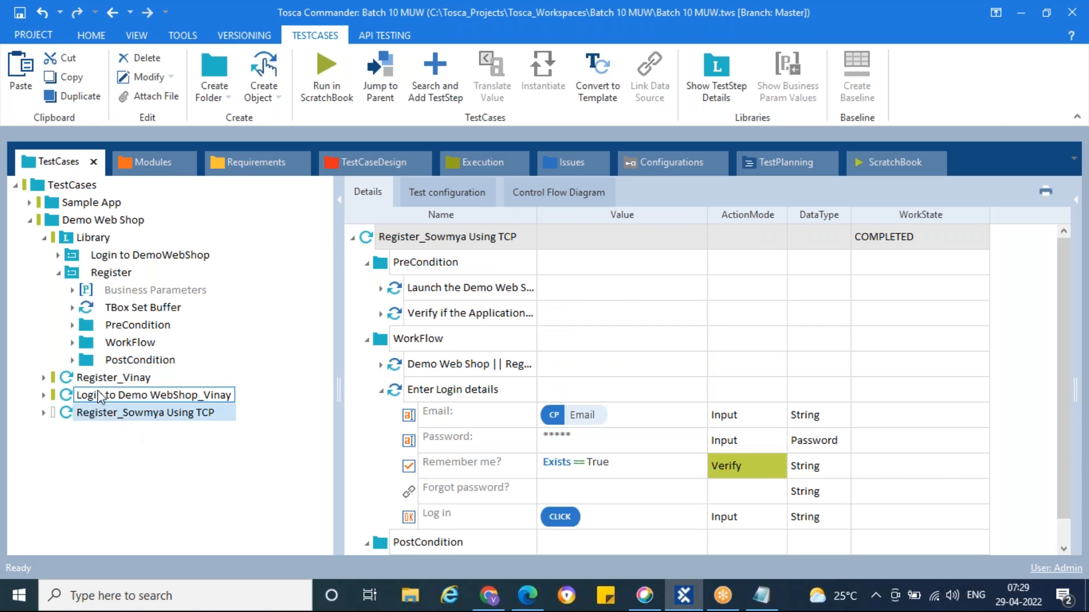
Display the Register block's FirstName, LastName, Email, pwd, cpwd and Gender business parameters
left_click(116, 297)
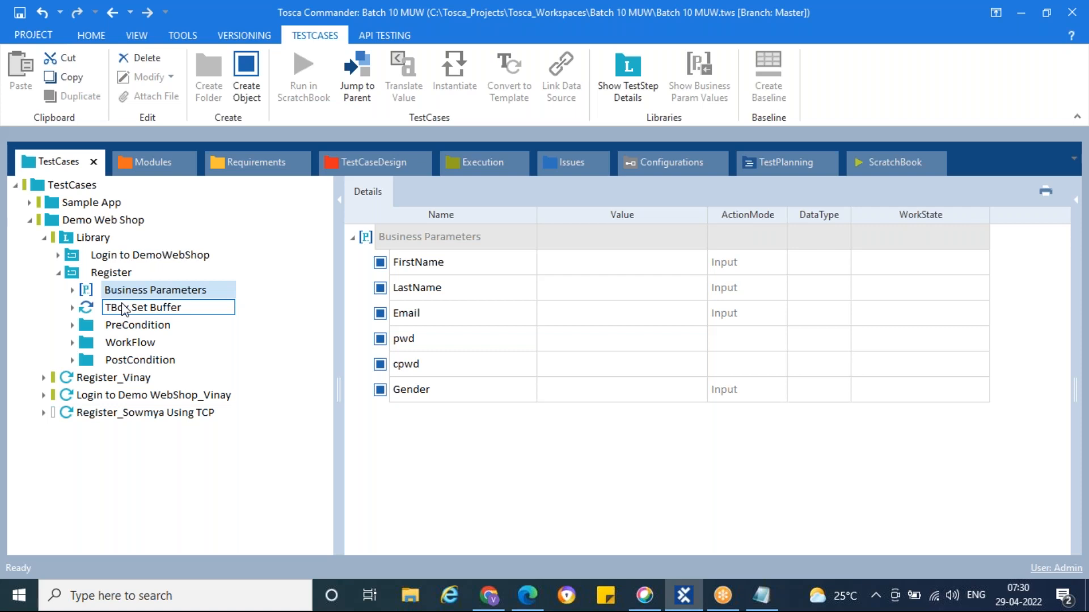
key("Return")
left_click(762, 596)
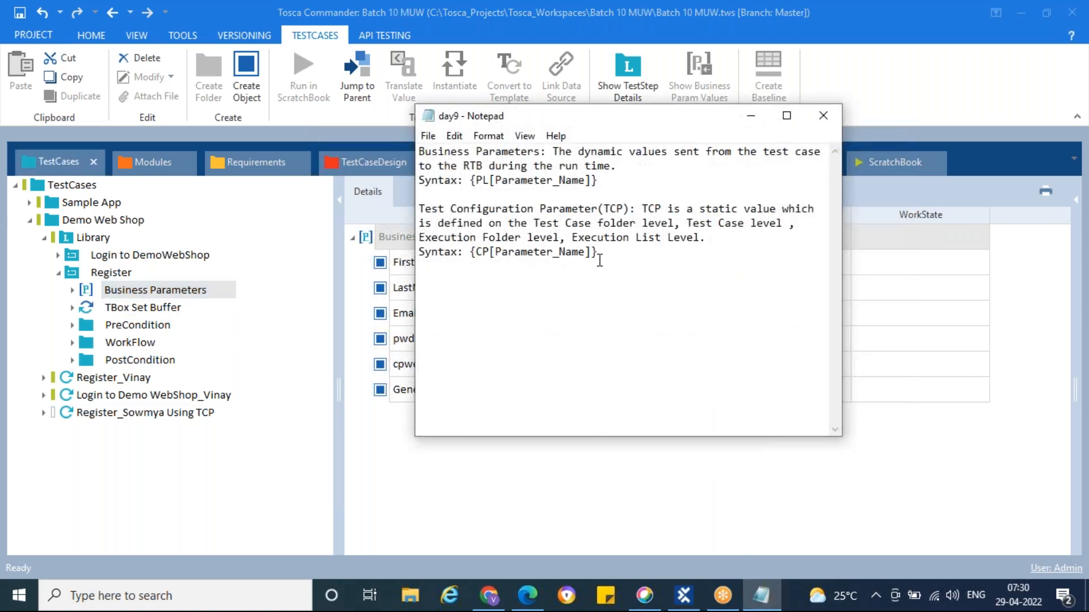
key("Return")
key("Return")
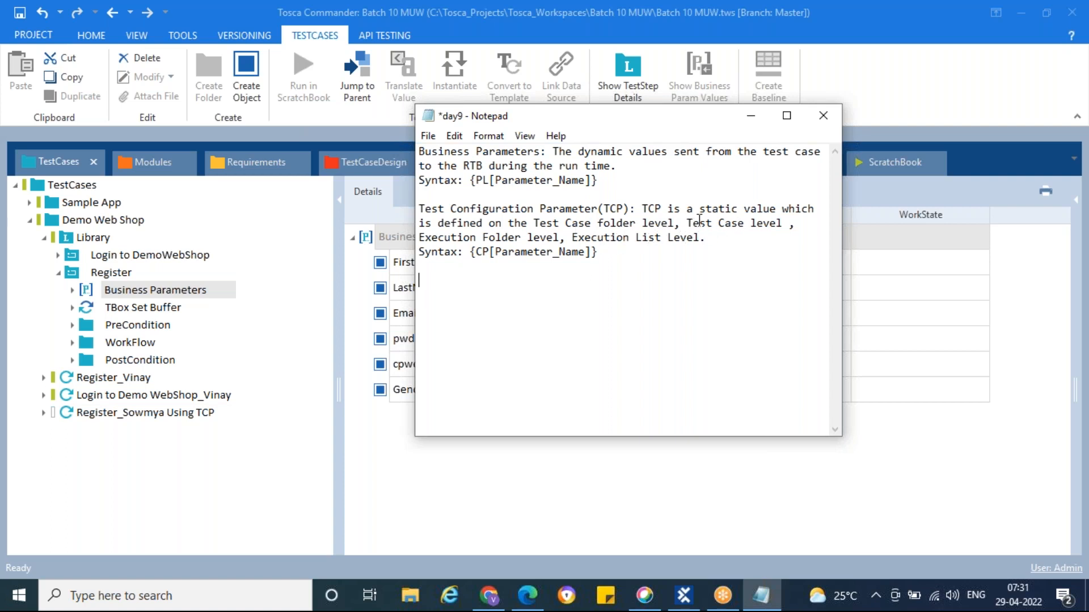
left_click_drag(762, 208, 784, 207)
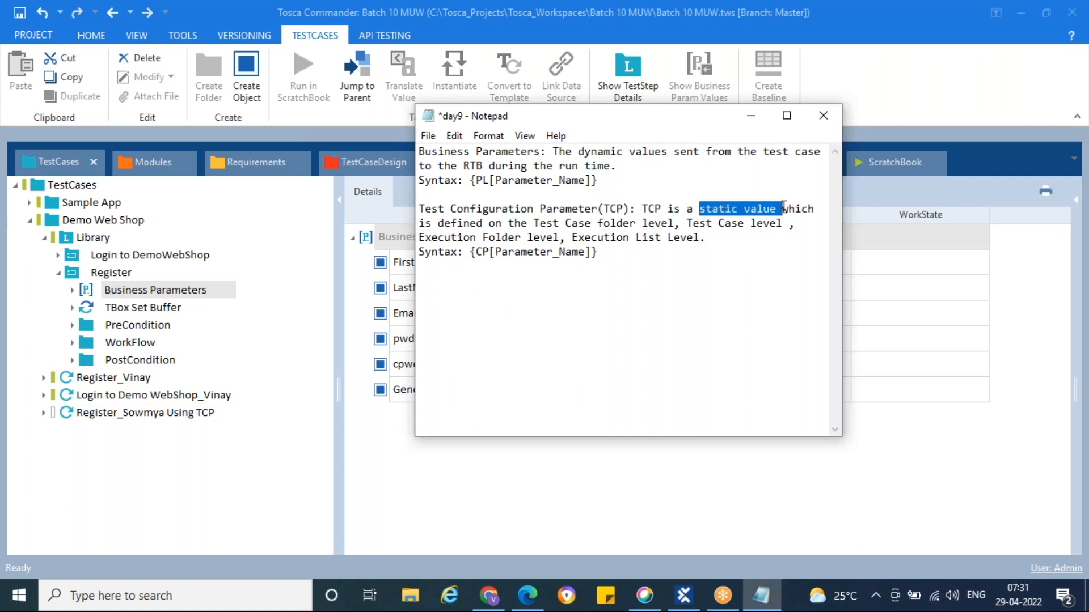
left_click(776, 209)
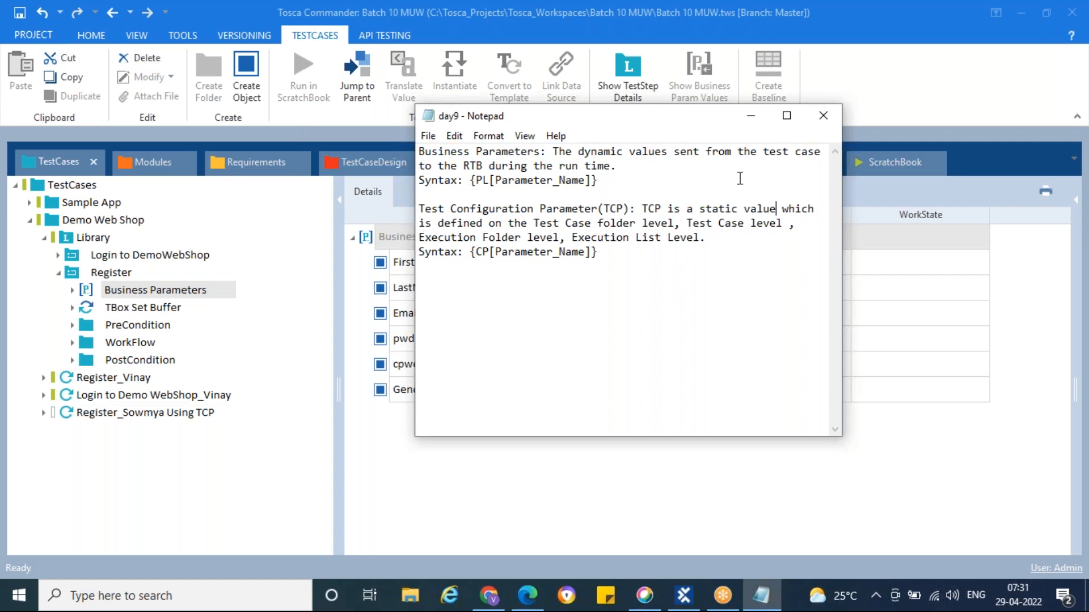
left_click(751, 116)
Collapse Register and Library in the tree, then close the Demo Web Shop Edge window
left_click(58, 273)
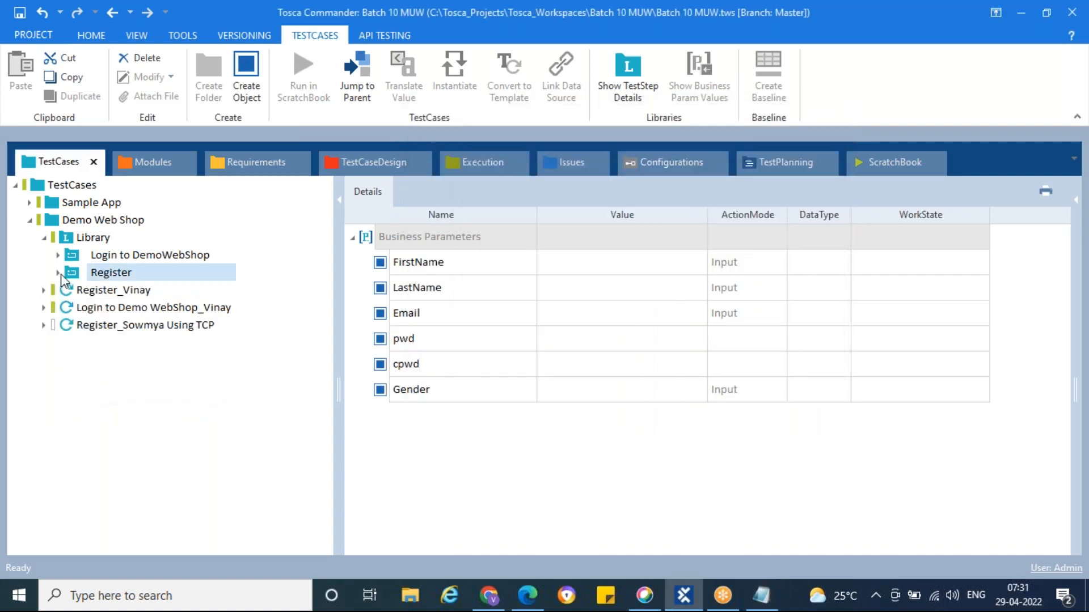
left_click(43, 237)
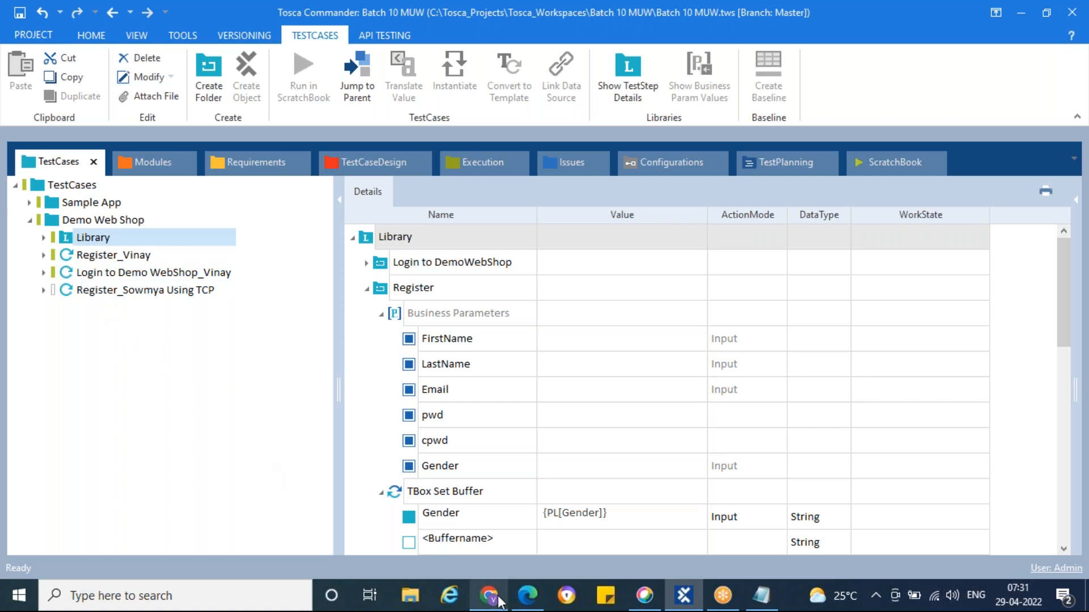
mouse_move(528, 596)
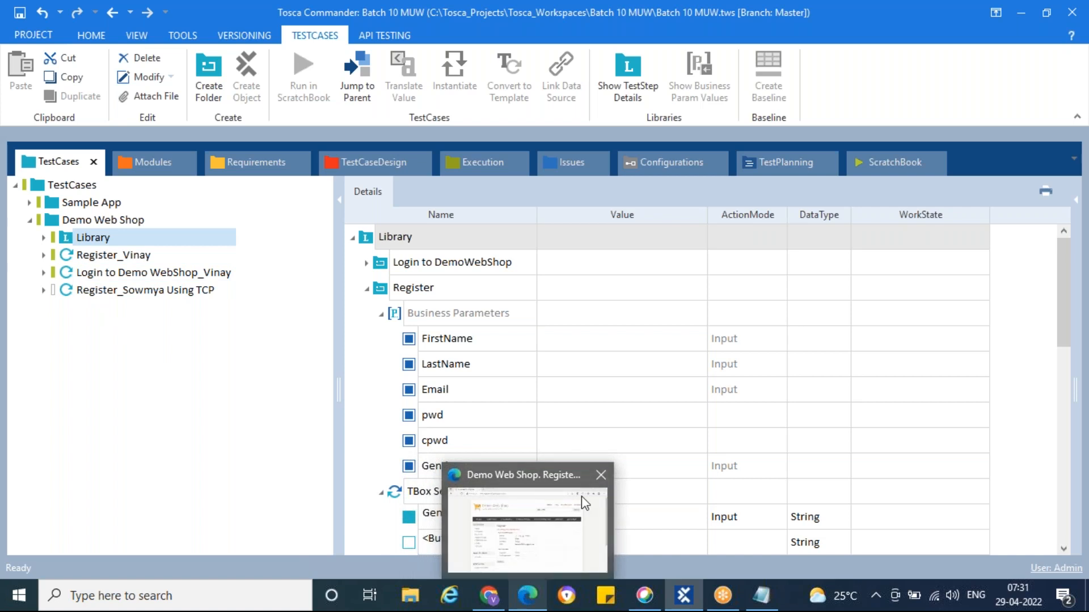
left_click(599, 481)
left_click(490, 599)
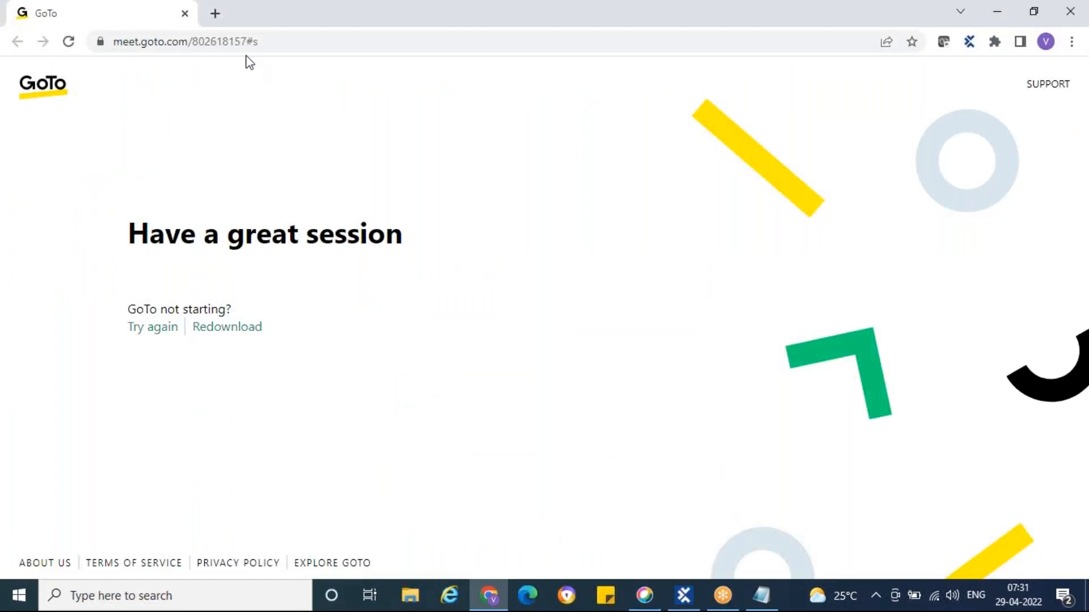
Go to the Demo Web Shop site in a new browser tab
left_click(216, 14)
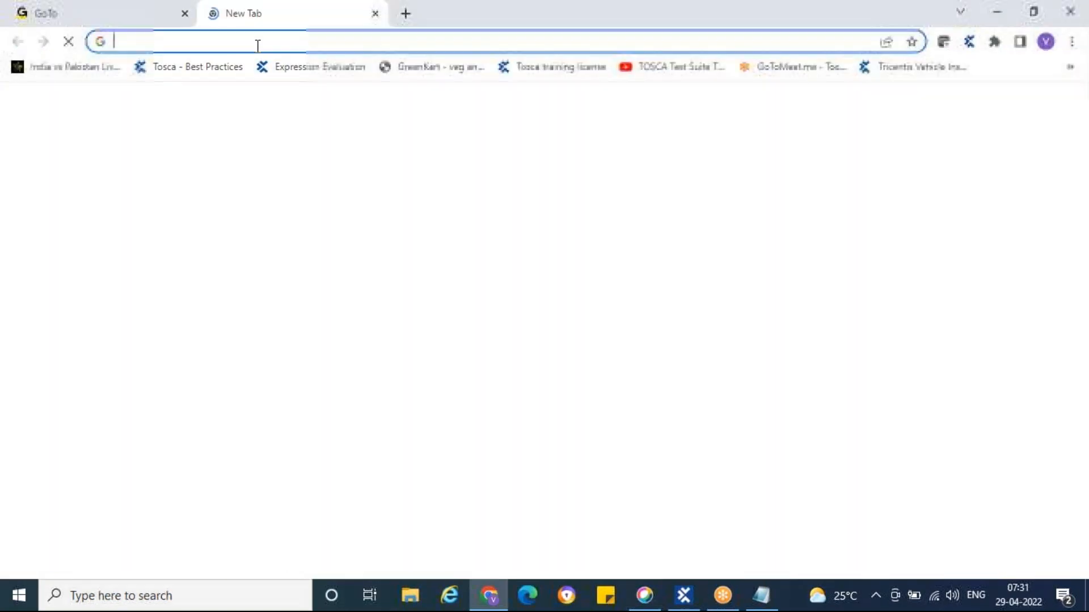
type("de")
key("Return")
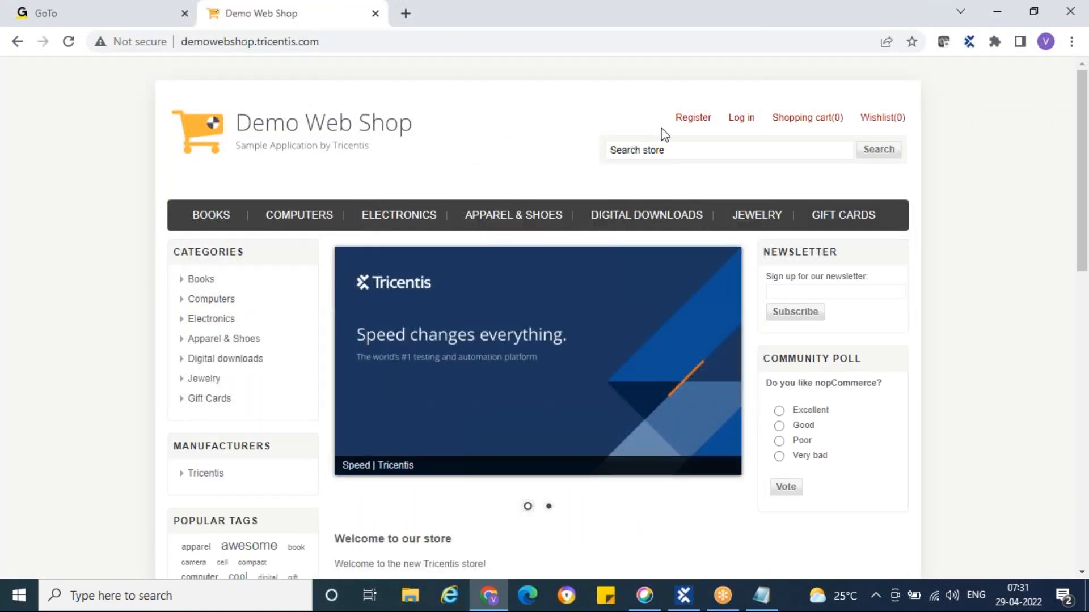
Log in with the saved test e-mail from autofill and the account password
left_click(741, 119)
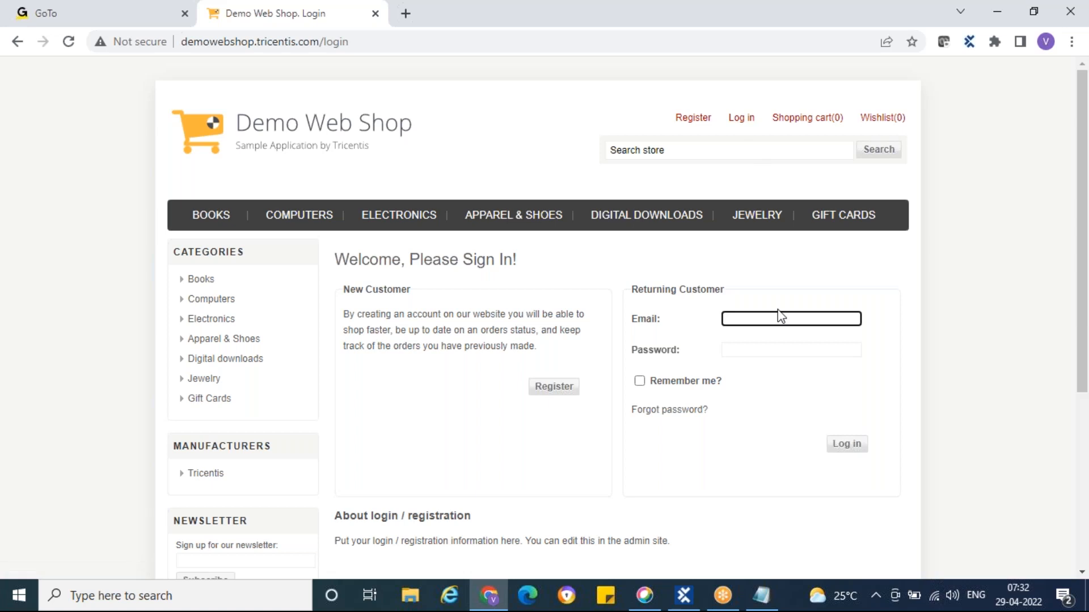
type("te")
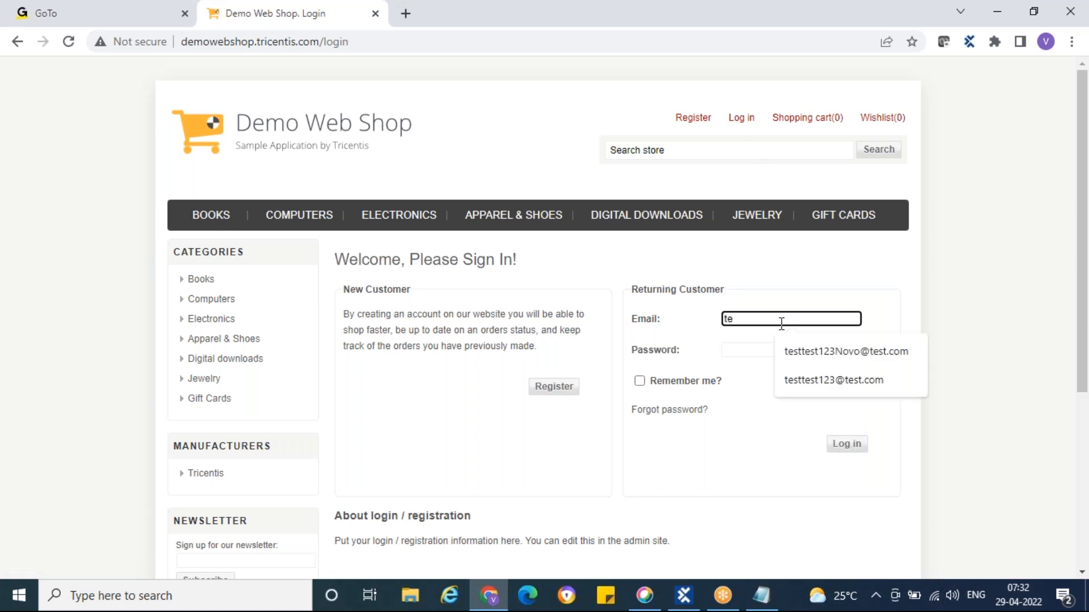
key("Down")
key("Return")
left_click(822, 351)
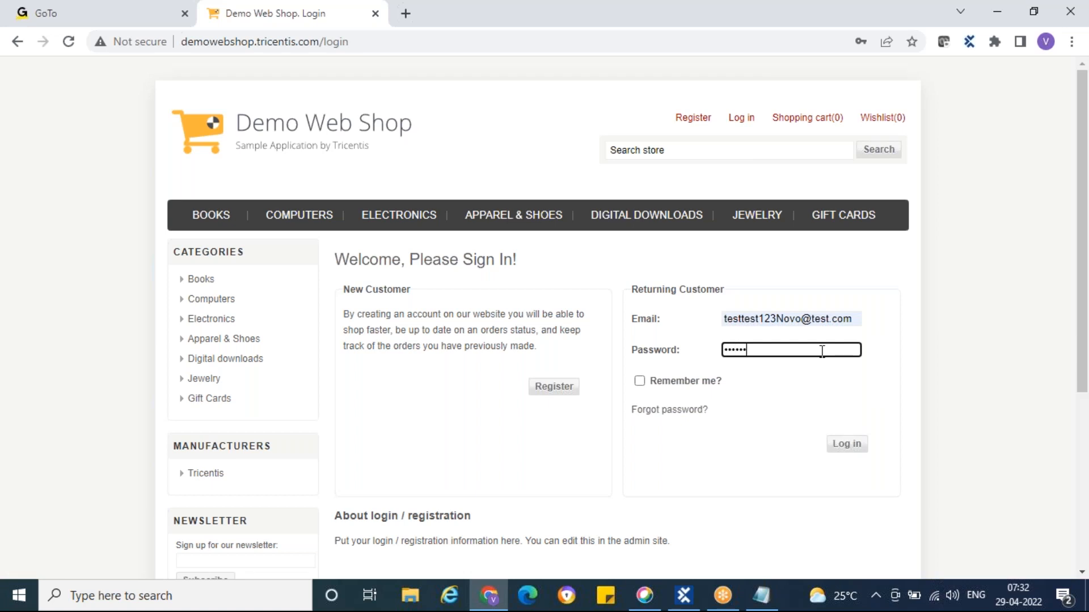
key("Return")
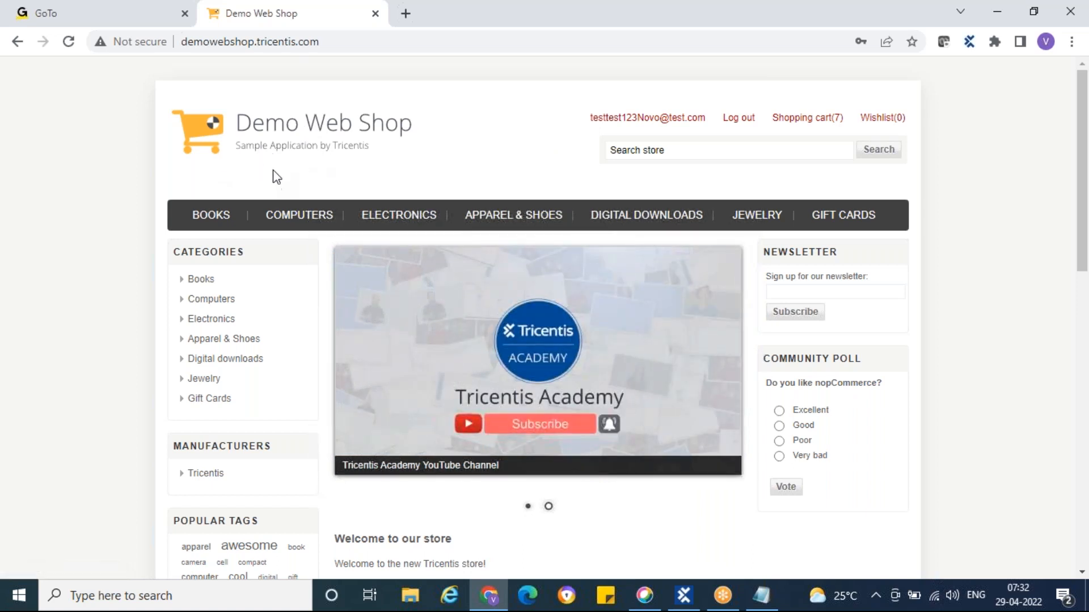
Open the Books category and scroll through its eight listed books and prices
mouse_move(296, 226)
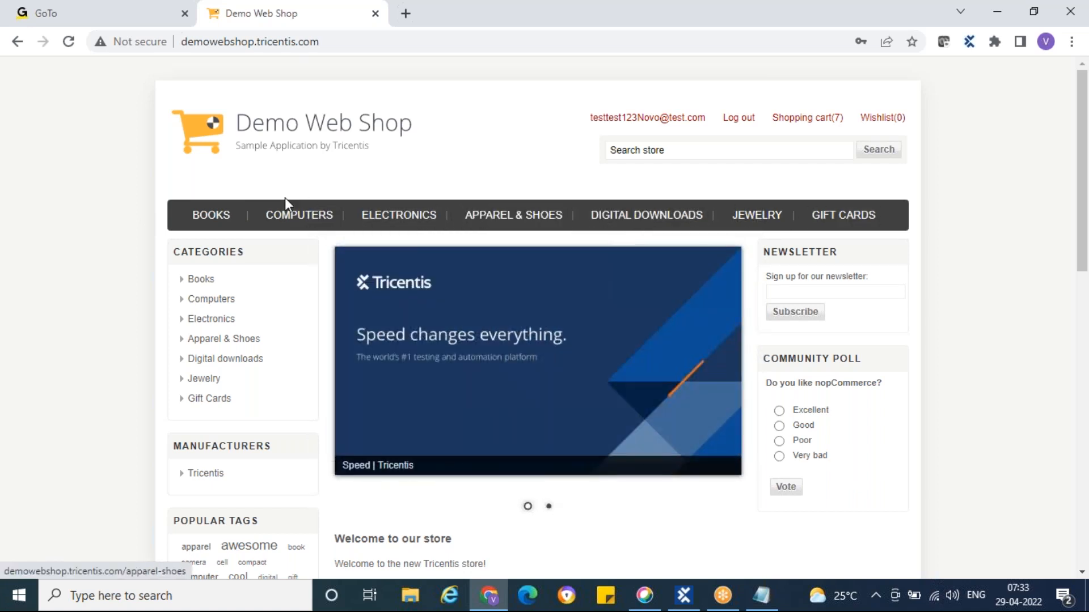
left_click(211, 218)
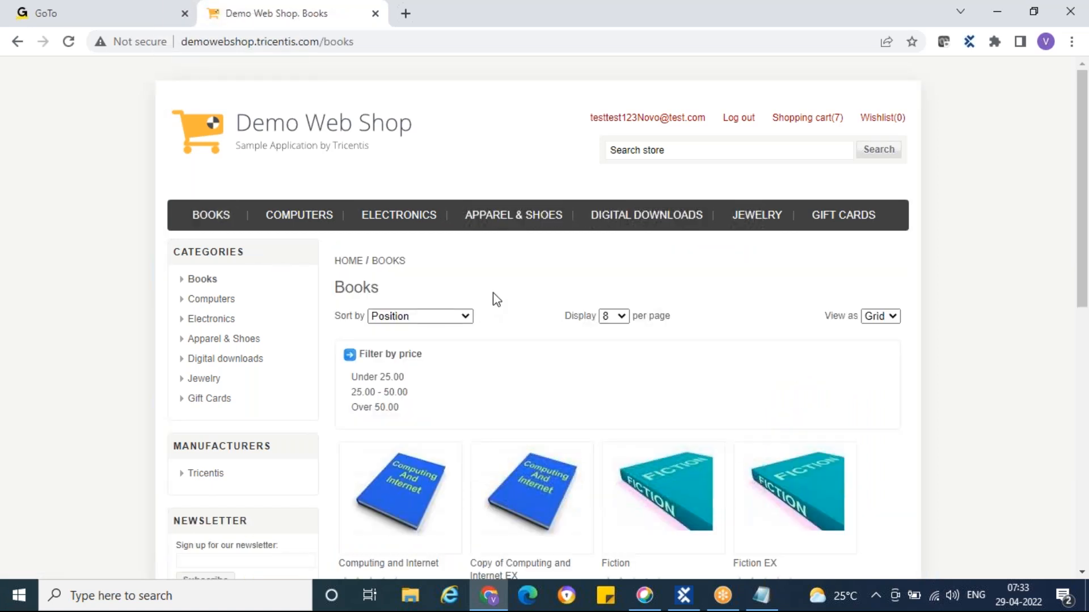
scroll(492, 299, "down", 3)
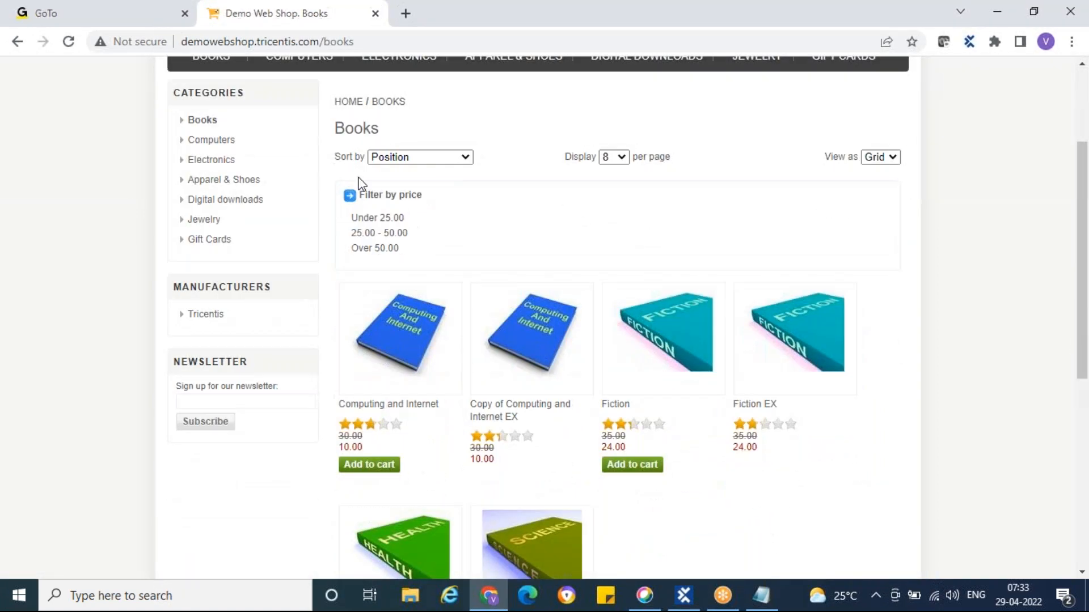
scroll(462, 254, "down", 2)
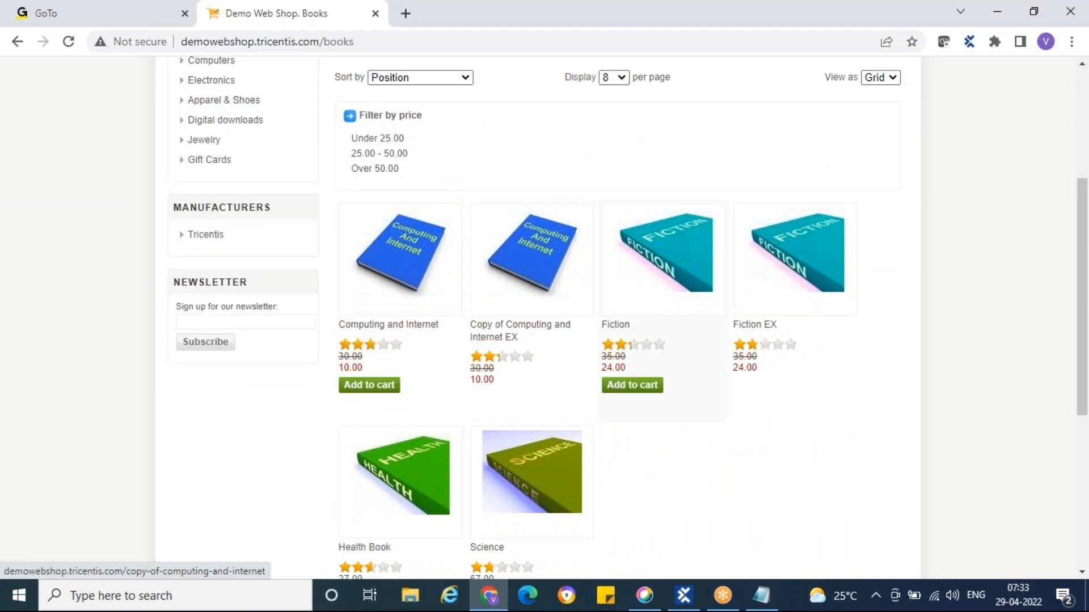
scroll(802, 332, "down", 3)
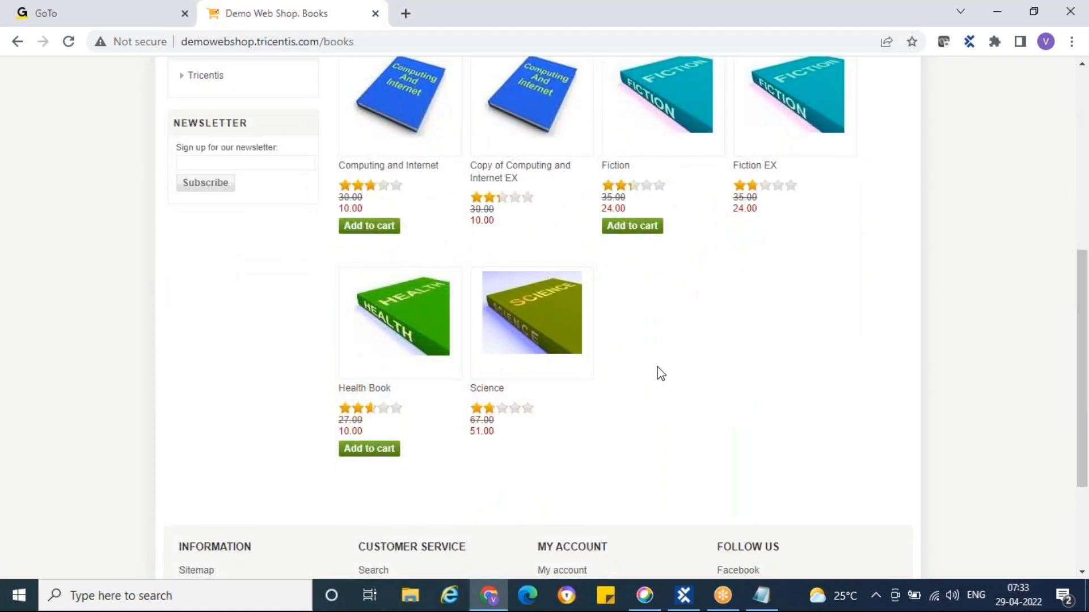
scroll(658, 373, "up", 2)
scroll(658, 373, "up", 5)
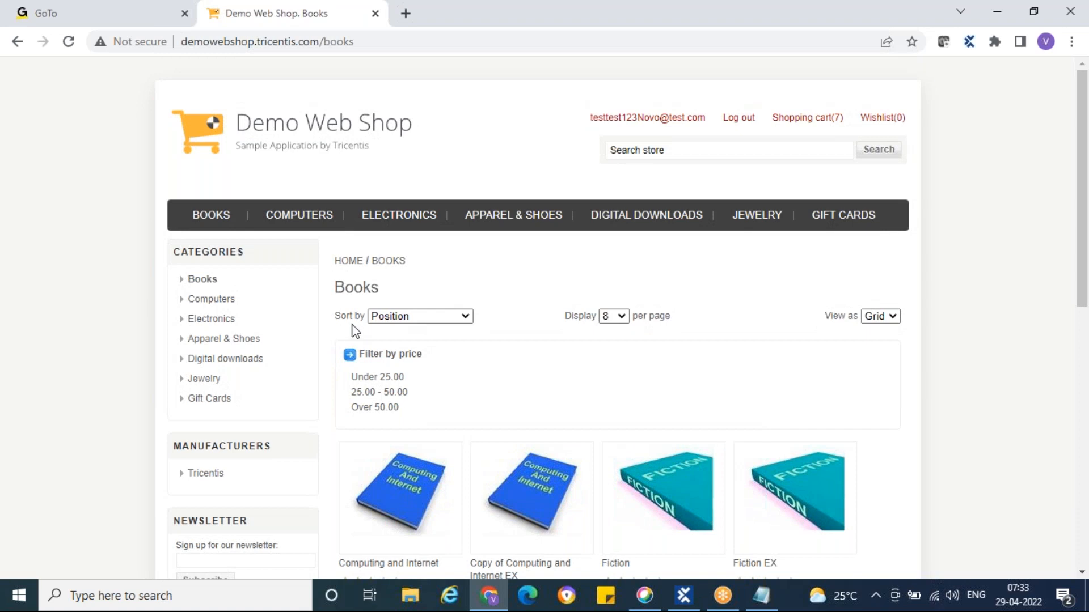
Switch the books to list view, then back to grid view
left_click(465, 316)
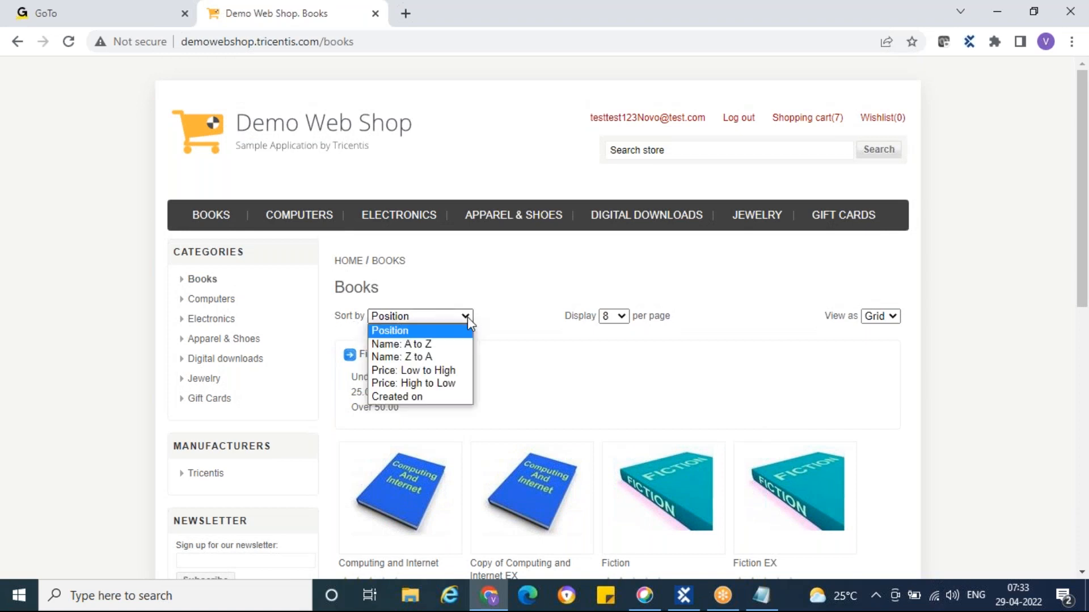
left_click(619, 333)
left_click(624, 318)
left_click(674, 294)
left_click(892, 318)
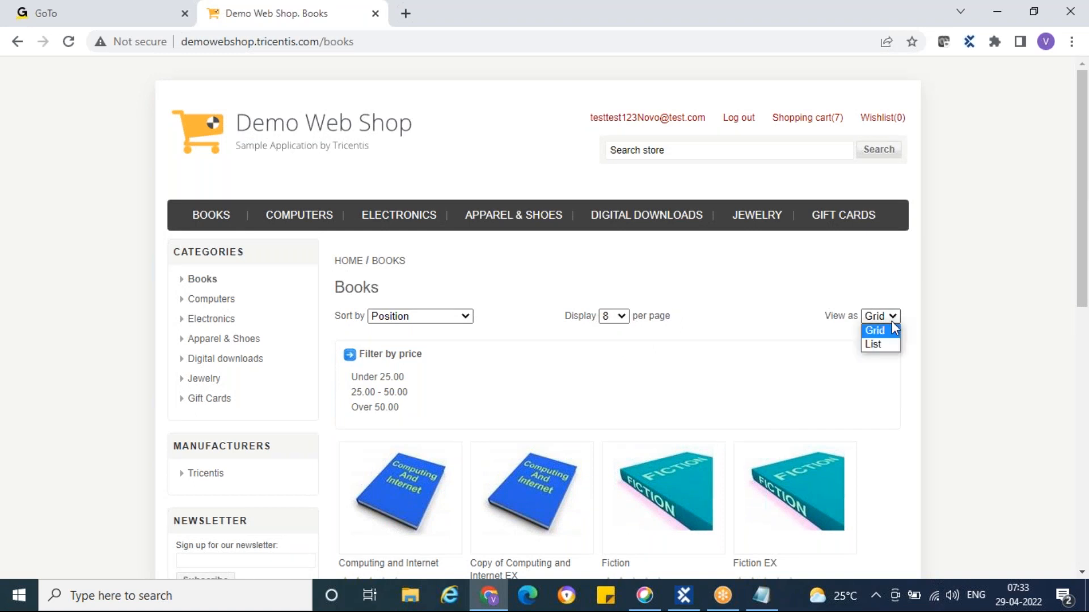
left_click(887, 345)
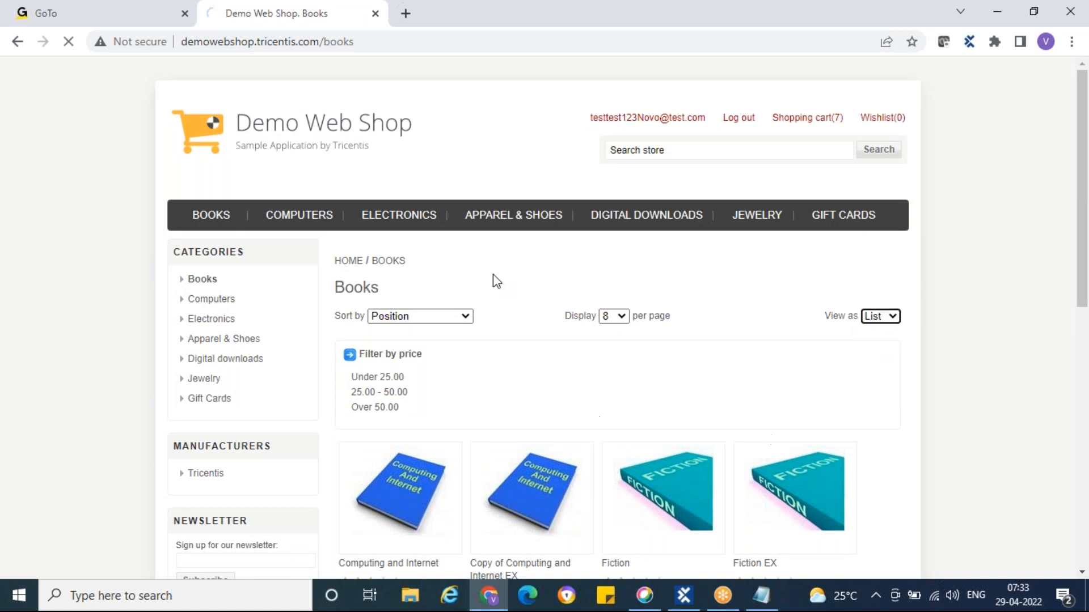
scroll(498, 444, "down", 4)
scroll(498, 437, "down", 10)
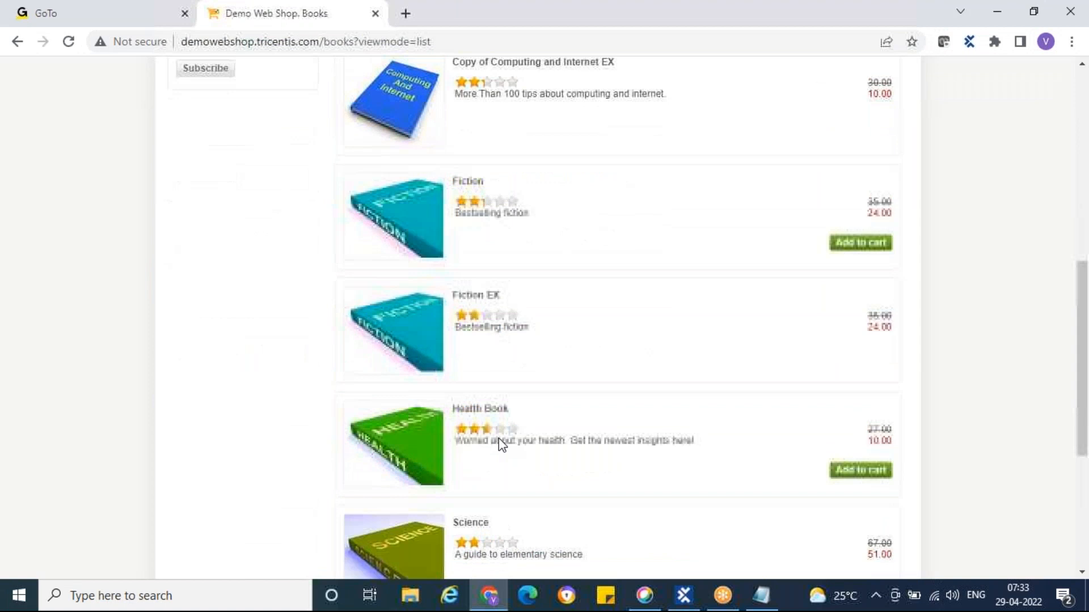
scroll(498, 438, "up", 4)
scroll(498, 437, "up", 9)
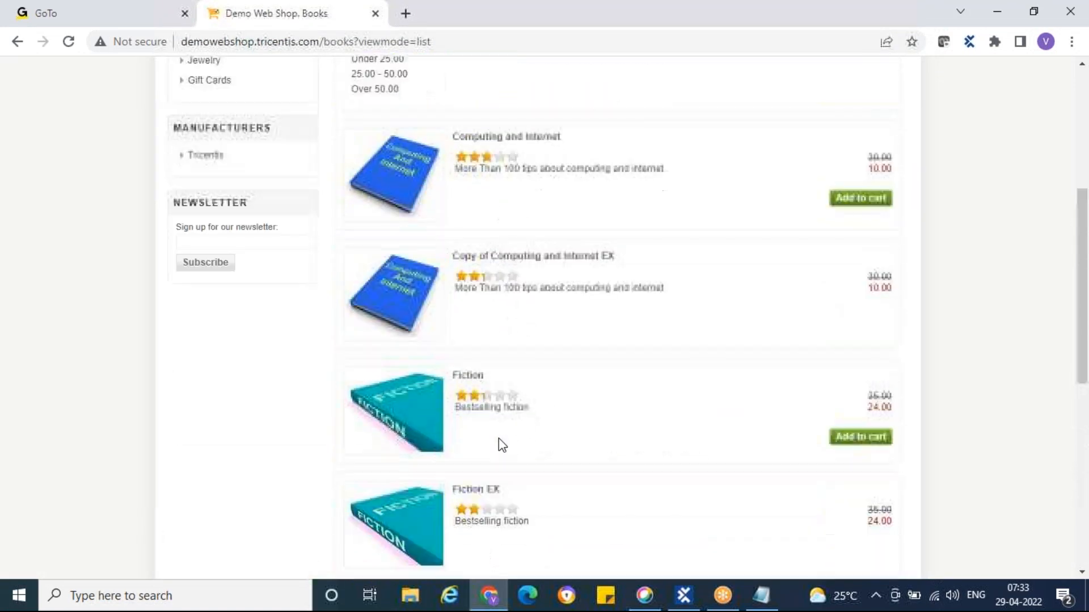
left_click(895, 318)
left_click(880, 330)
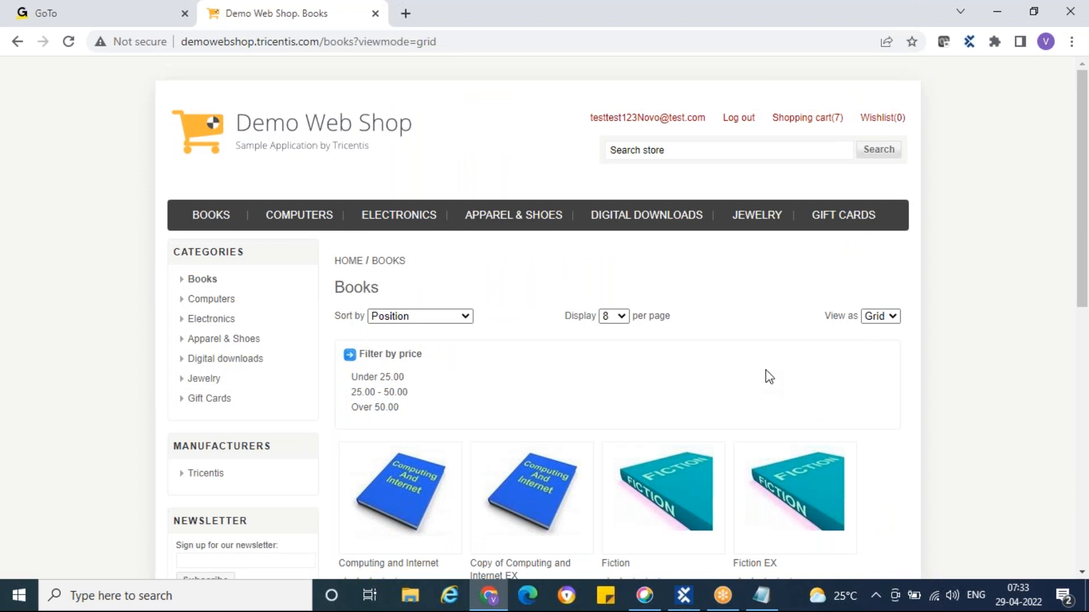
scroll(765, 369, "down", 3)
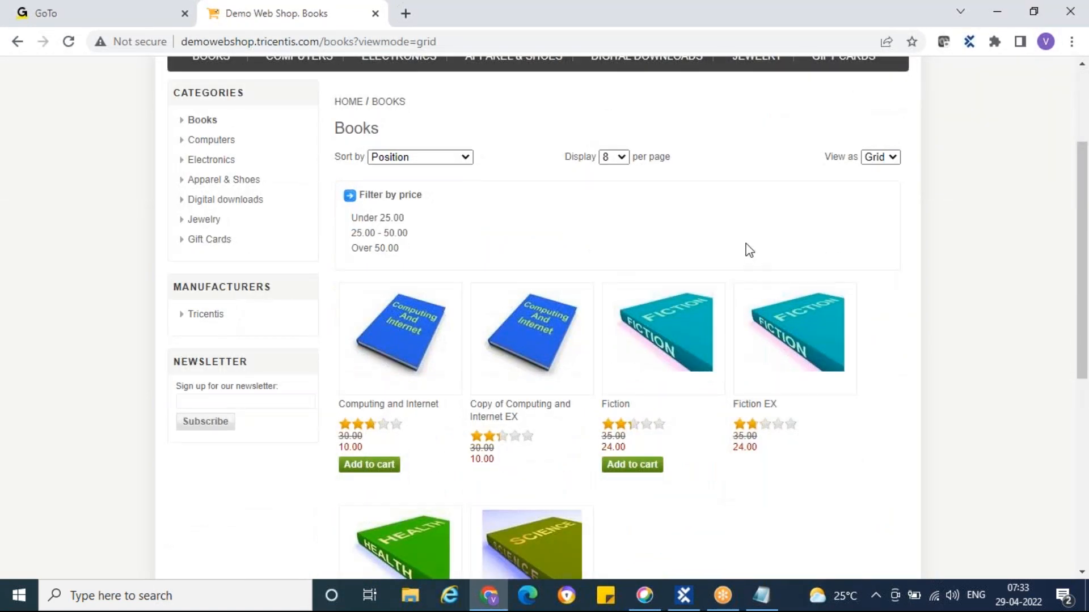
scroll(746, 247, "up", 3)
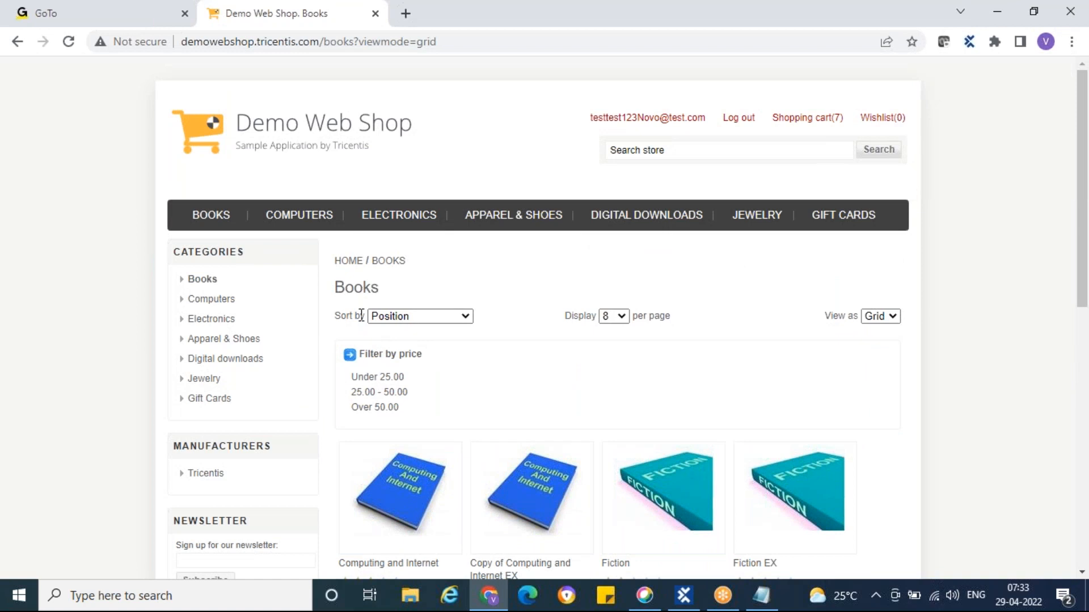
Sort the books by Name: A to Z and display 12 per page
left_click(461, 316)
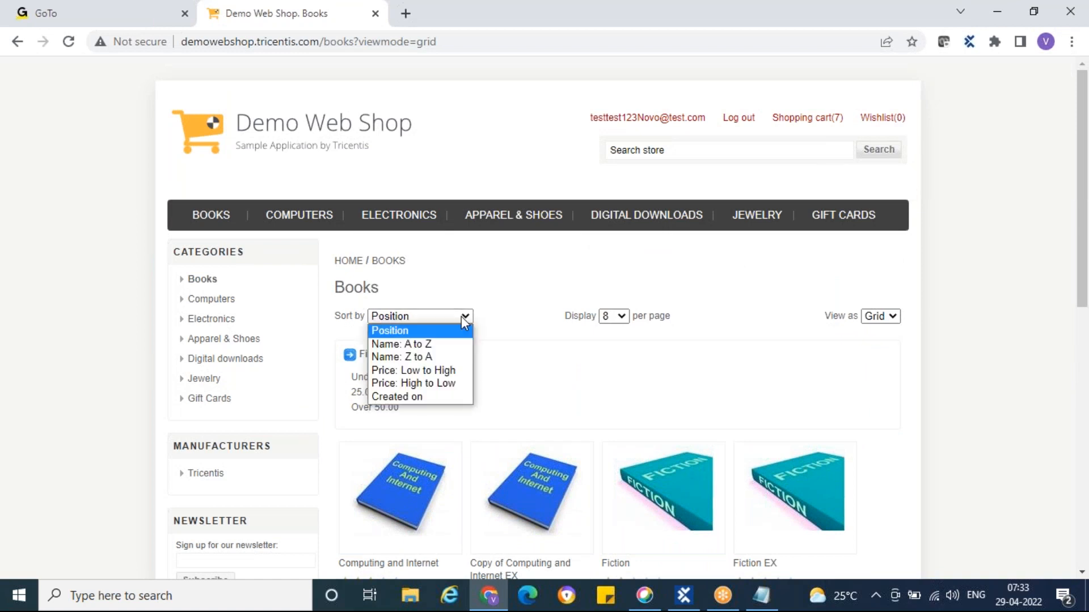
left_click(417, 344)
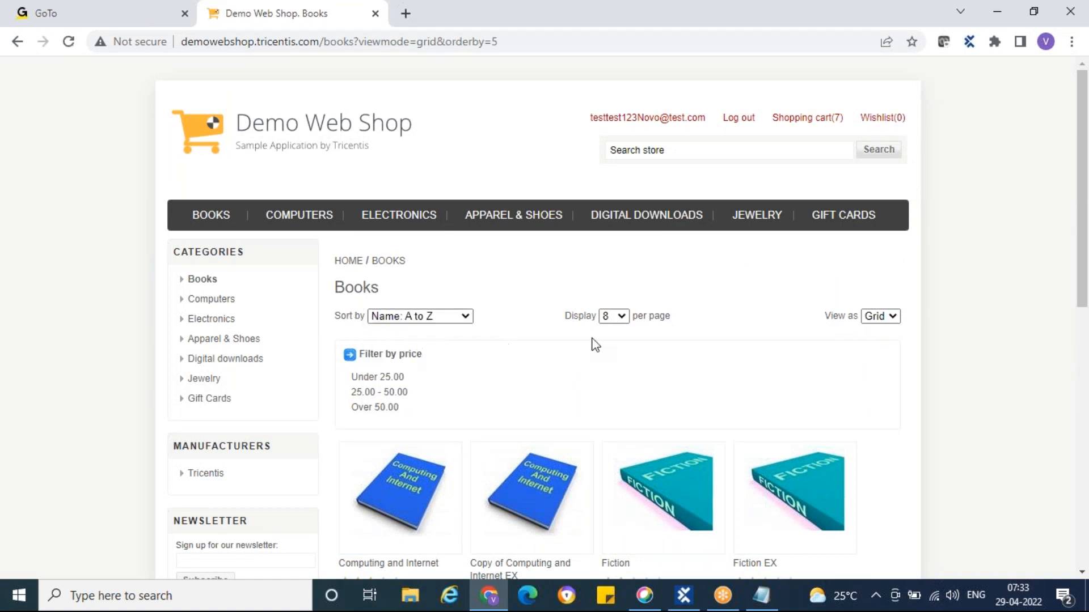
left_click(617, 318)
left_click(613, 358)
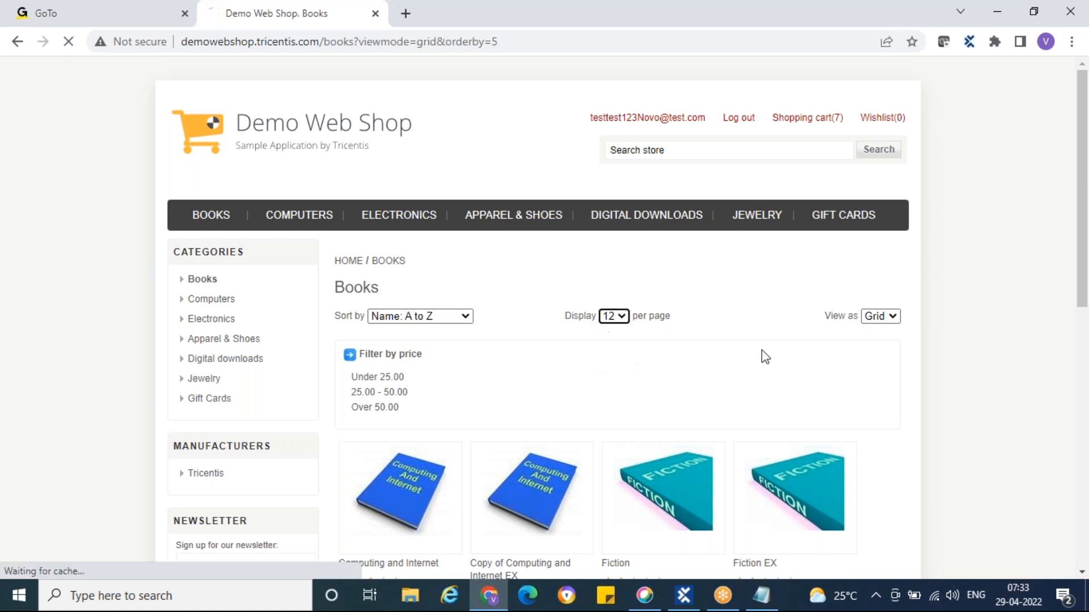
scroll(737, 227, "down", 7)
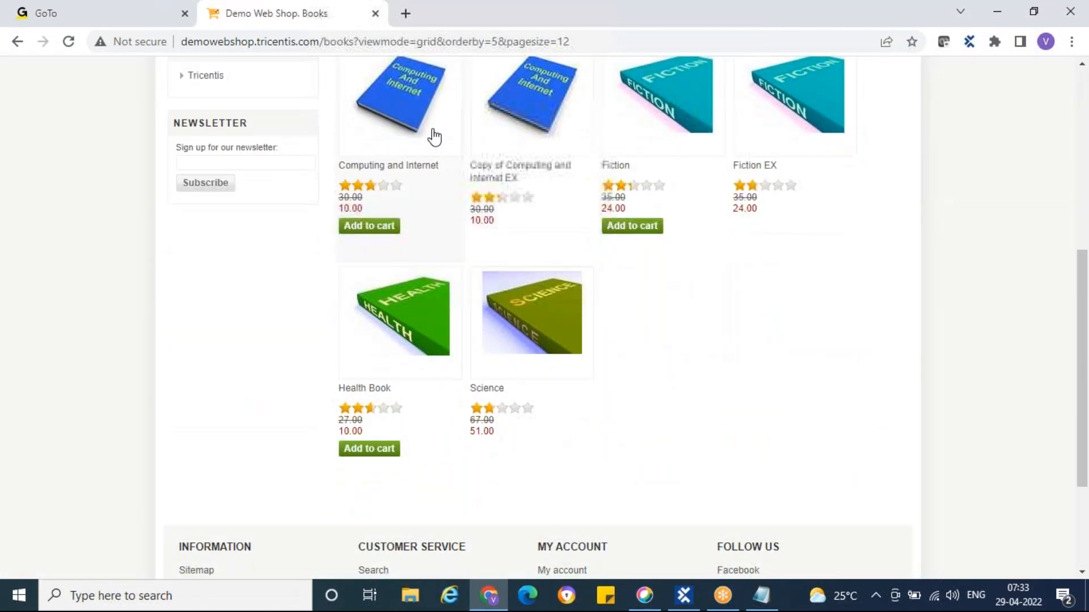
scroll(710, 323, "up", 5)
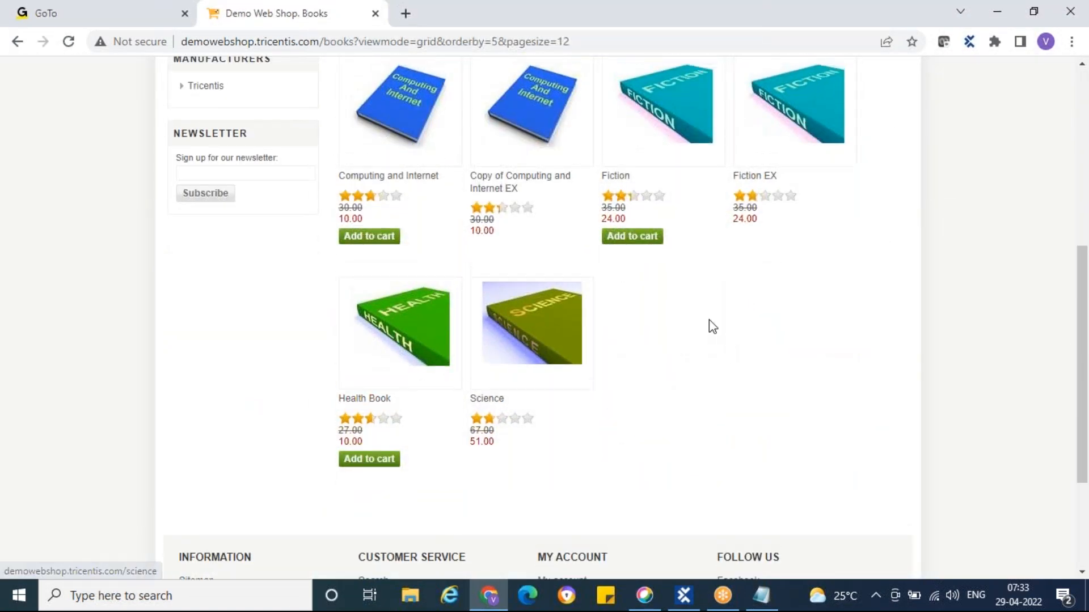
scroll(628, 335, "down", 4)
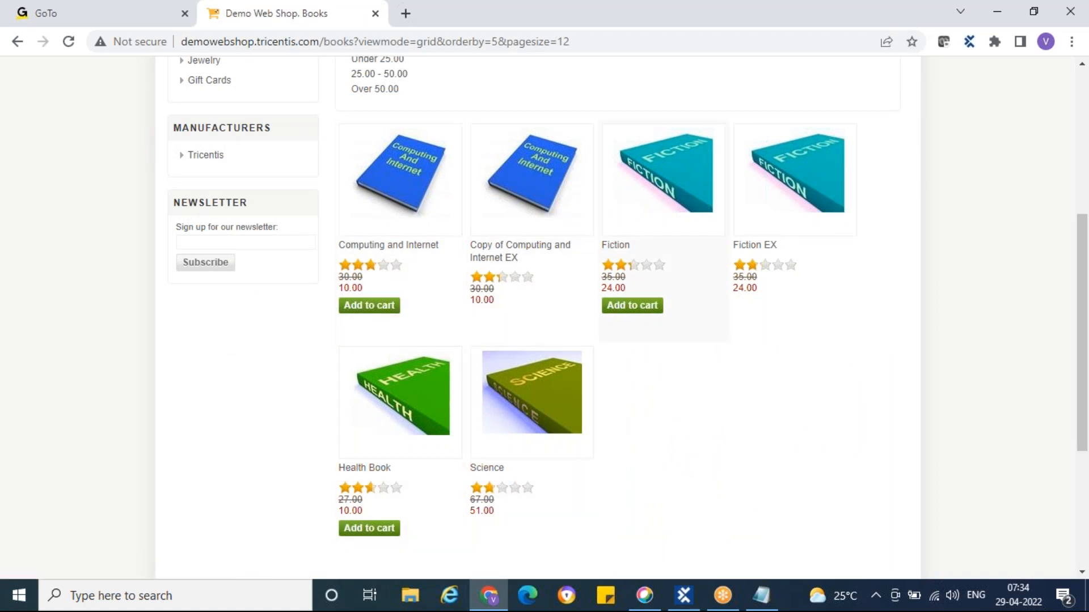
scroll(726, 401, "up", 5)
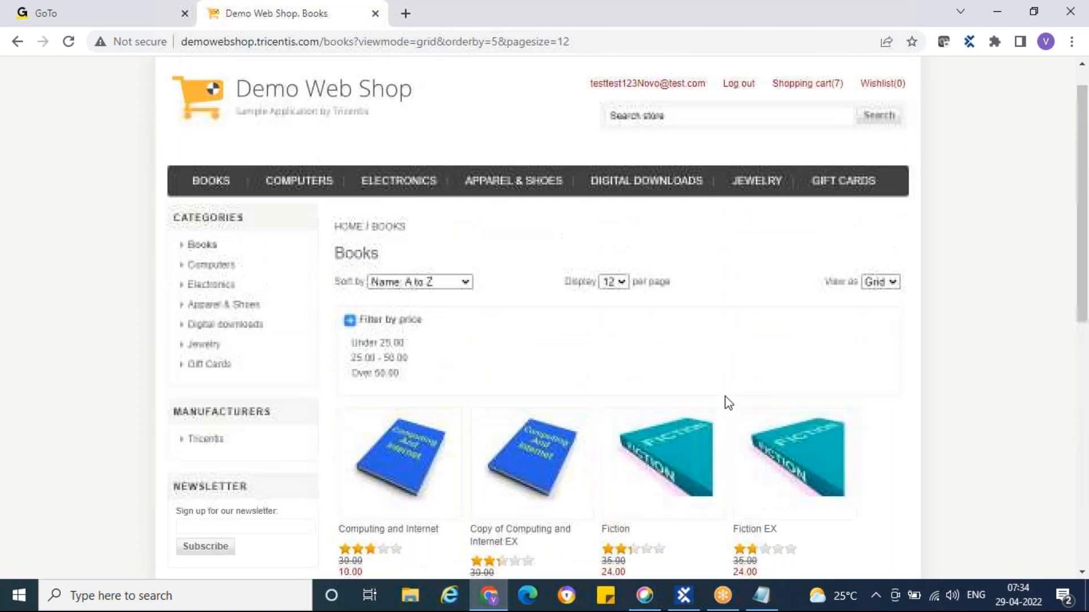
scroll(788, 383, "down", 4)
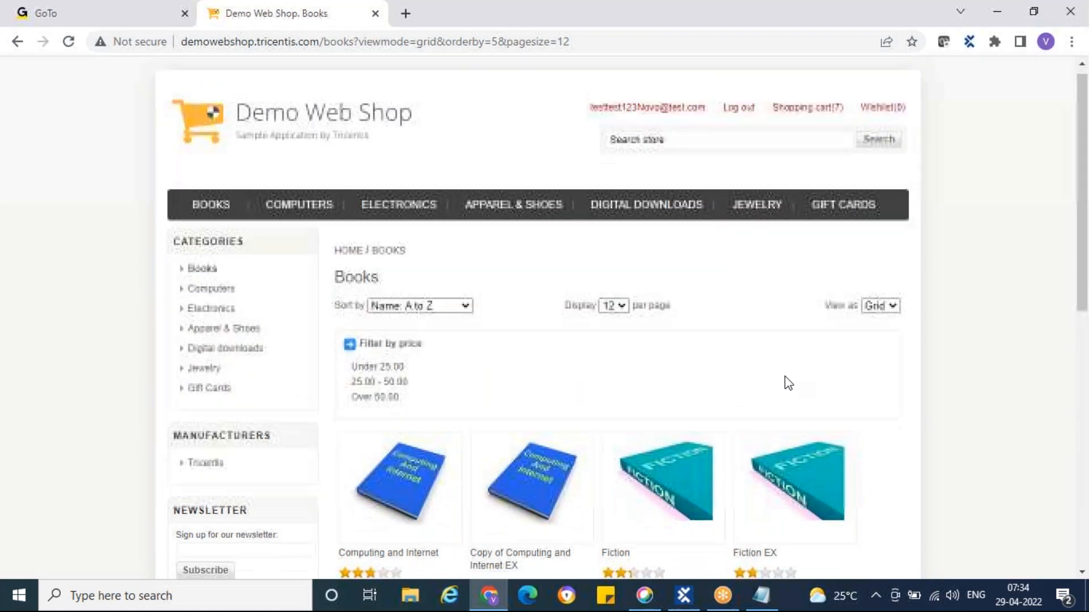
scroll(788, 383, "down", 1)
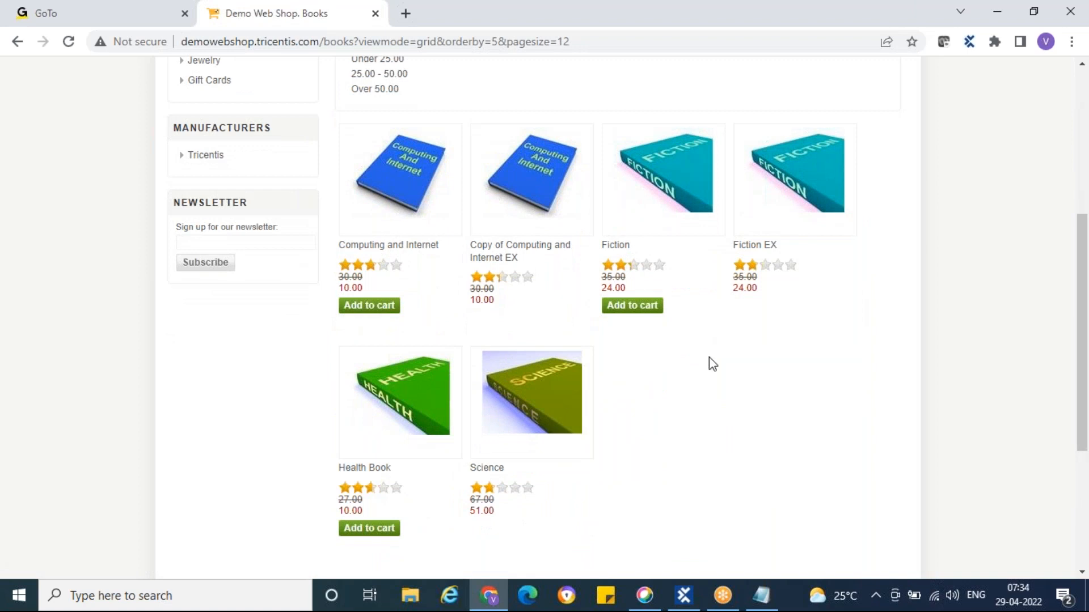
Add two Computing and Internet and two Fiction books, then open the shopping cart
left_click(367, 306)
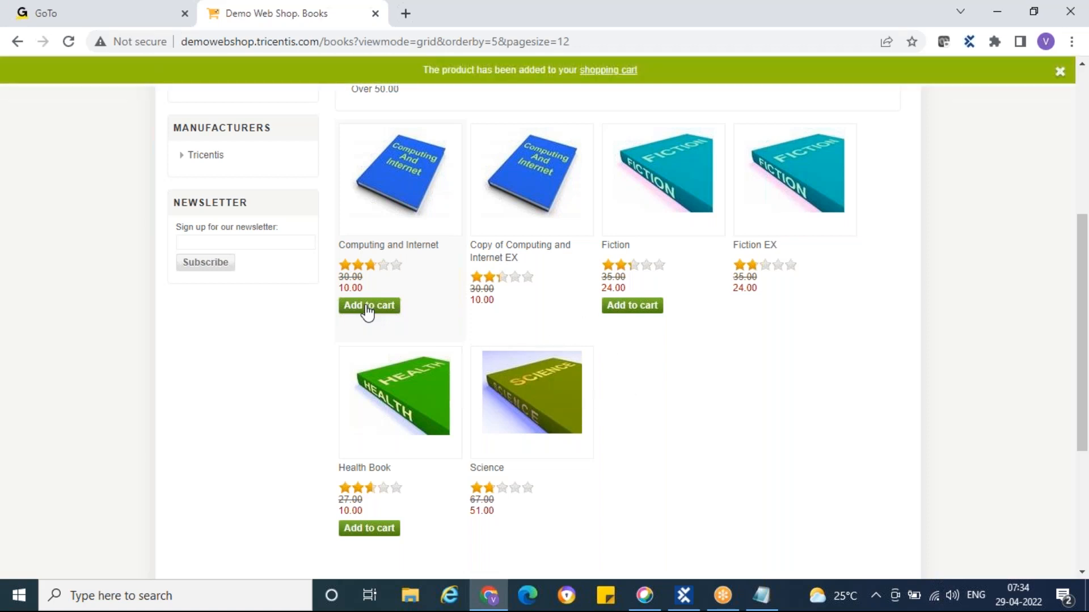
left_click(374, 311)
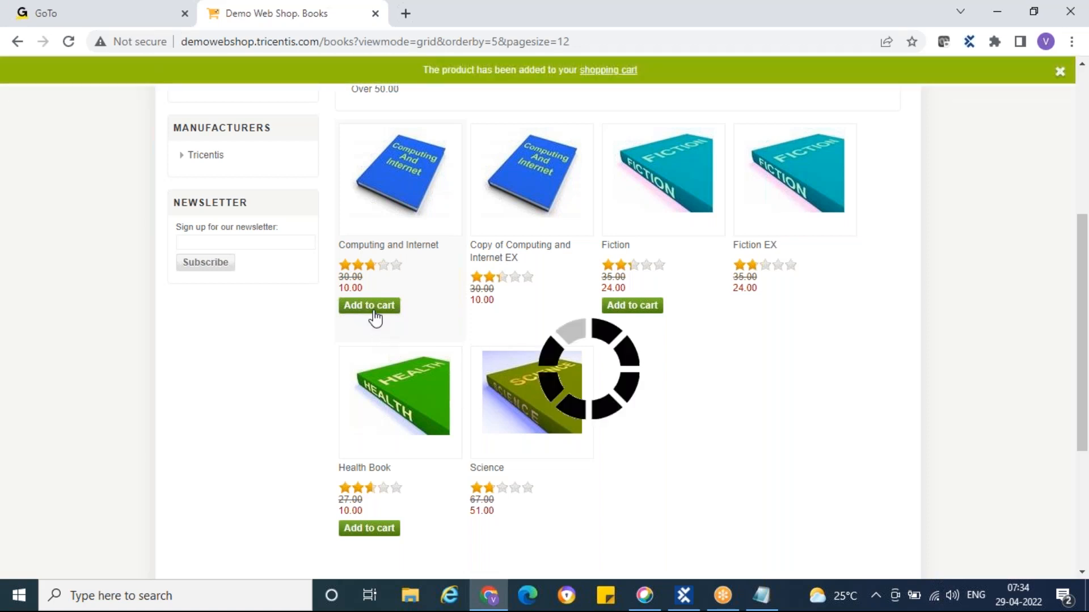
left_click(642, 315)
left_click(642, 315)
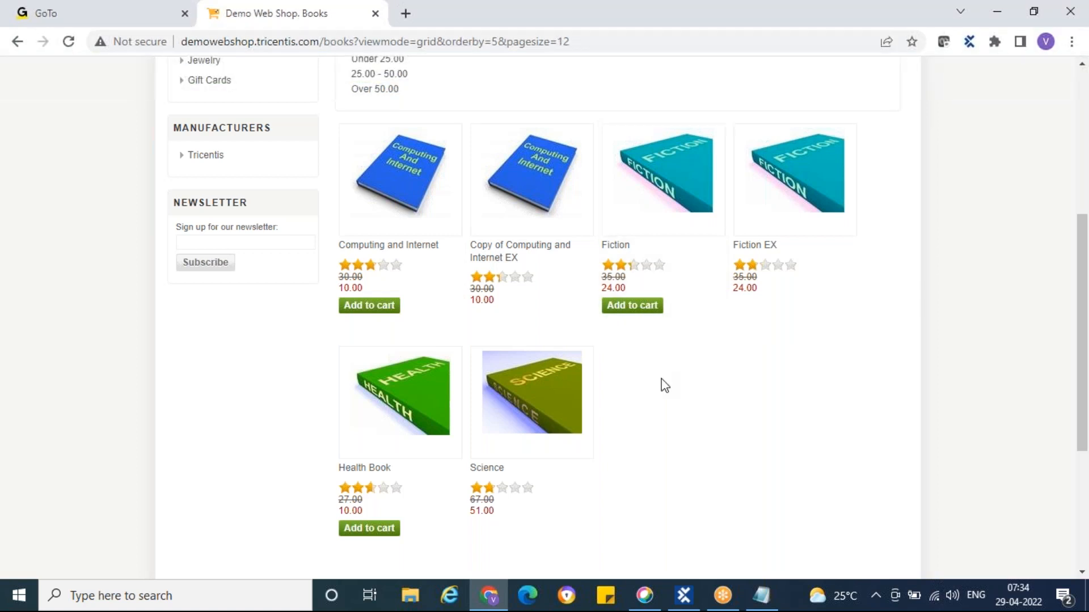
scroll(665, 386, "down", 1)
scroll(664, 385, "up", 8)
mouse_move(794, 121)
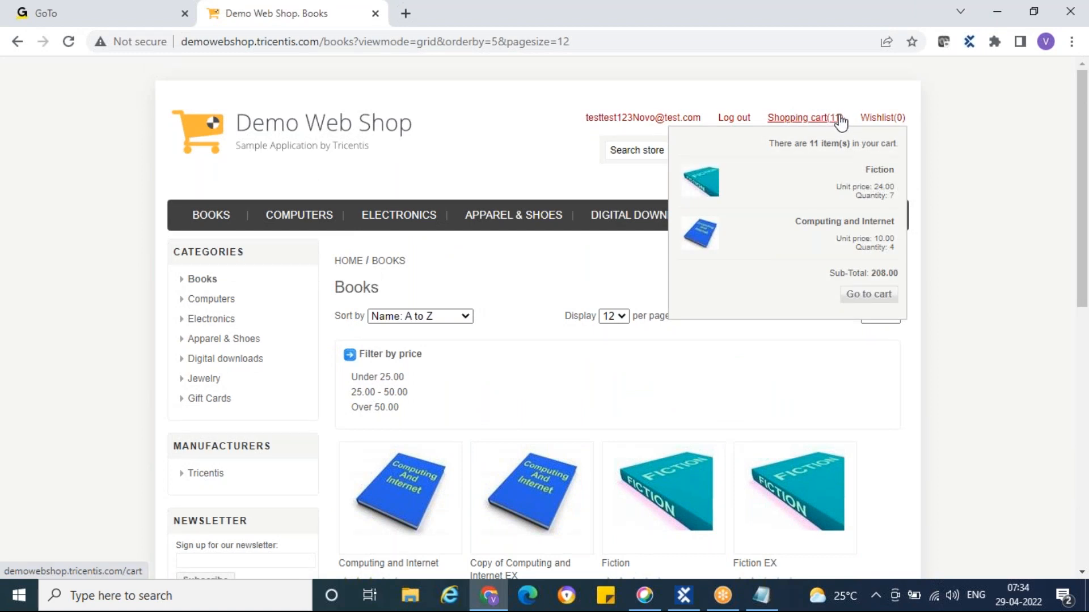
left_click(806, 121)
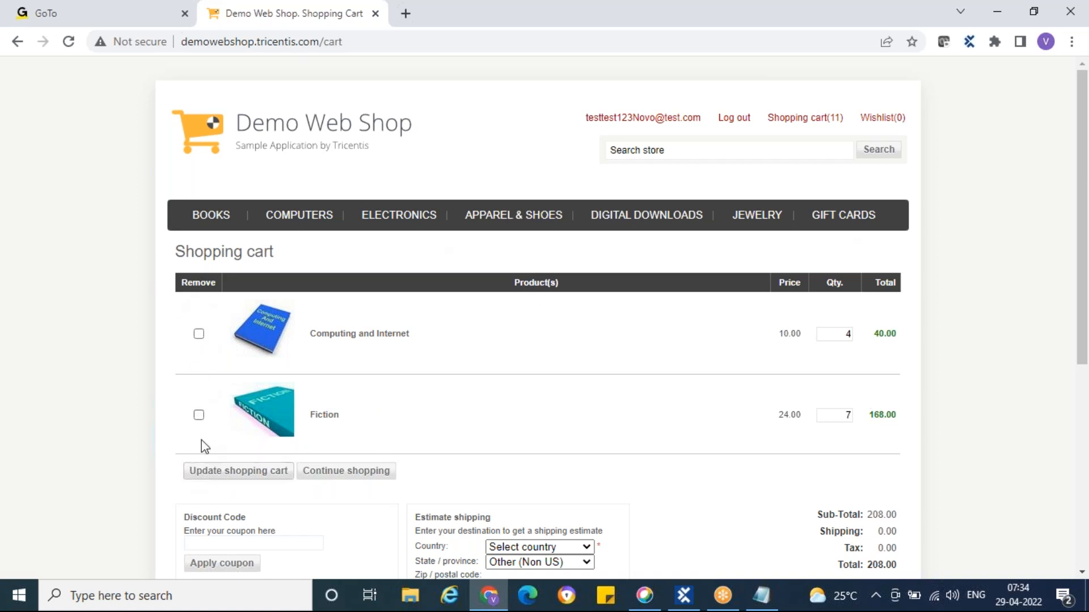
Remove both books from the cart, update it, and return to the home page
left_click(198, 334)
left_click(198, 415)
left_click(207, 476)
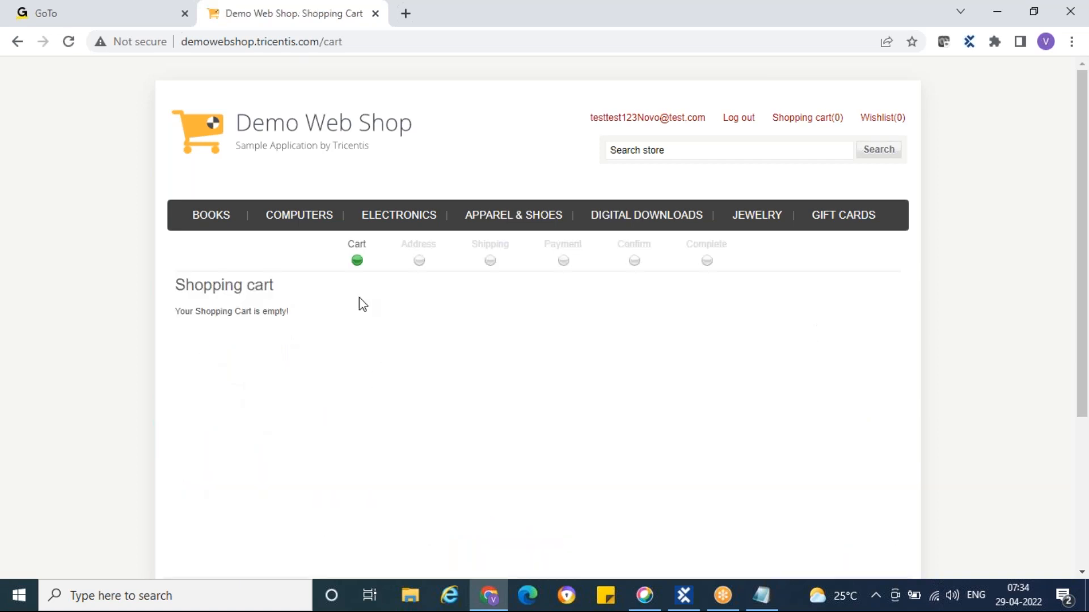
left_click(275, 126)
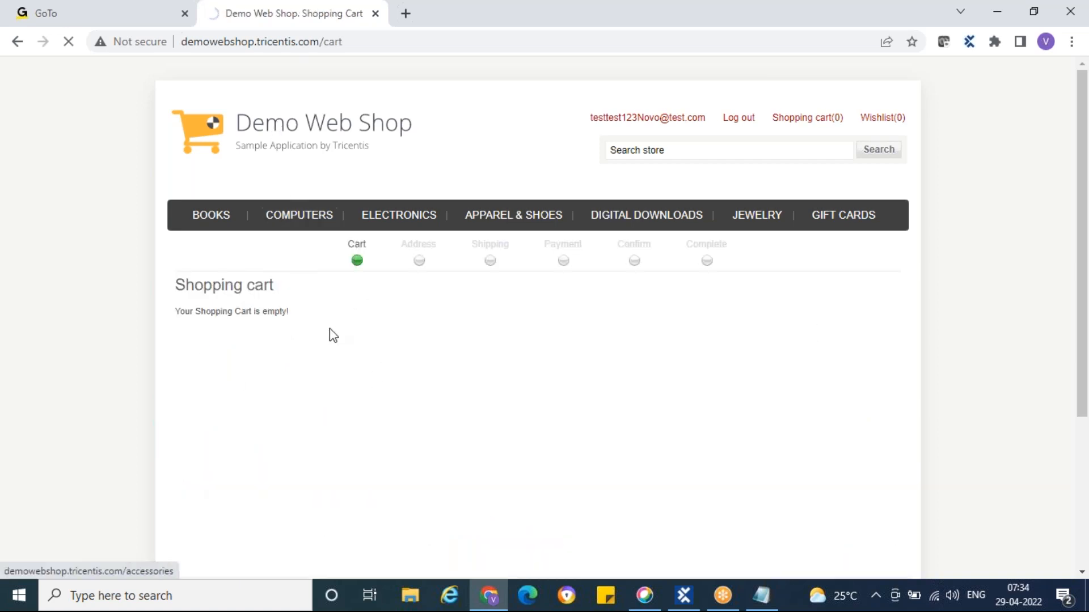
Open Books sorted Name: A to Z, 12 per page, in grid view
left_click(205, 219)
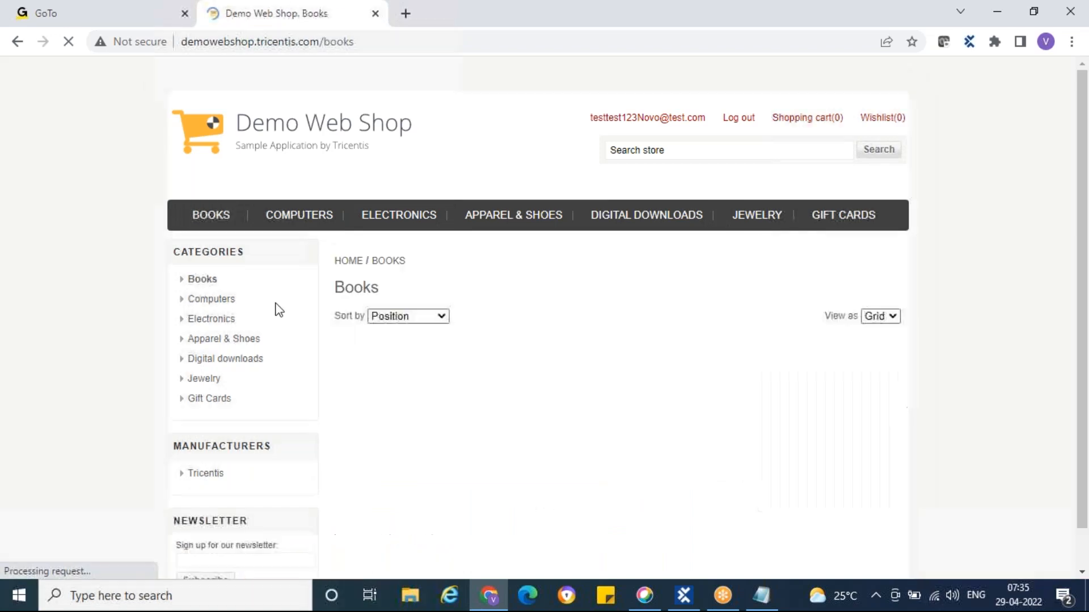
scroll(432, 384, "down", 1)
left_click(466, 238)
left_click(421, 264)
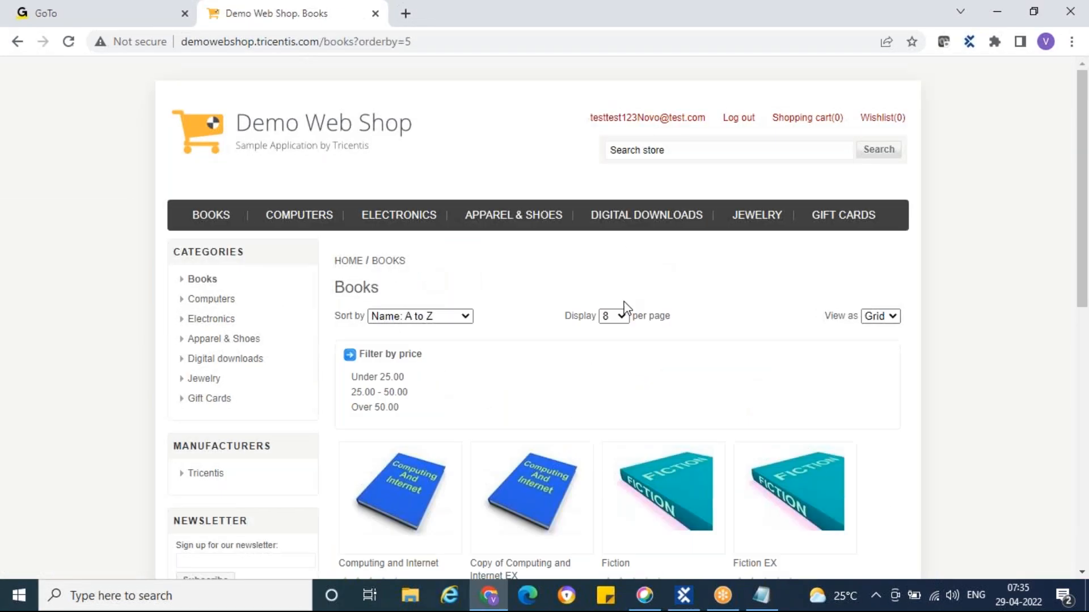
left_click(618, 316)
left_click(617, 355)
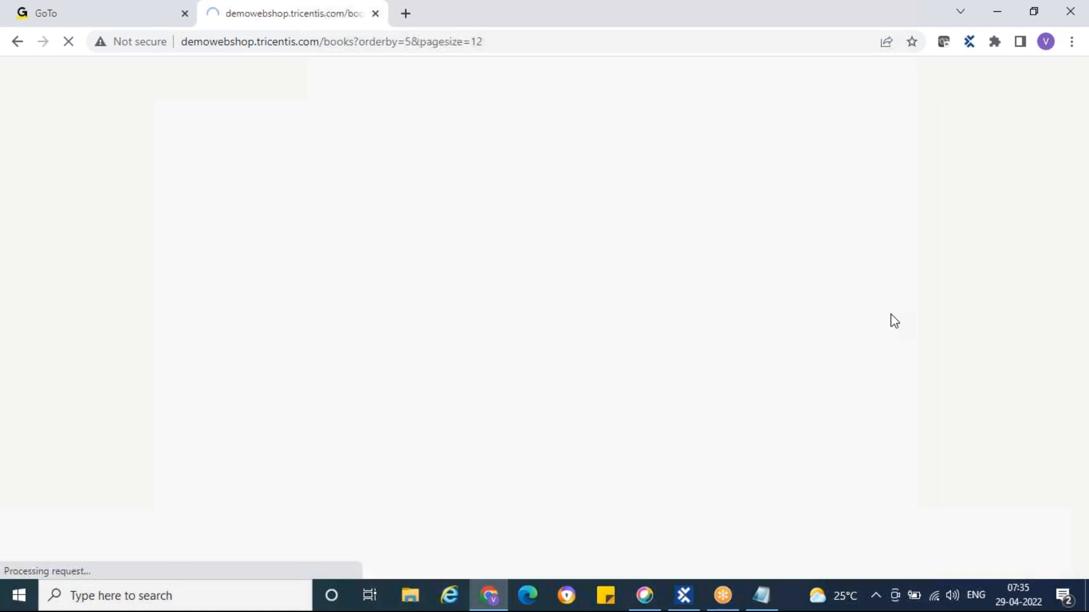
left_click(880, 317)
left_click(876, 329)
Add two Computing and Internet copies and the Fiction book to the cart
scroll(770, 335, "down", 1)
scroll(770, 335, "down", 5)
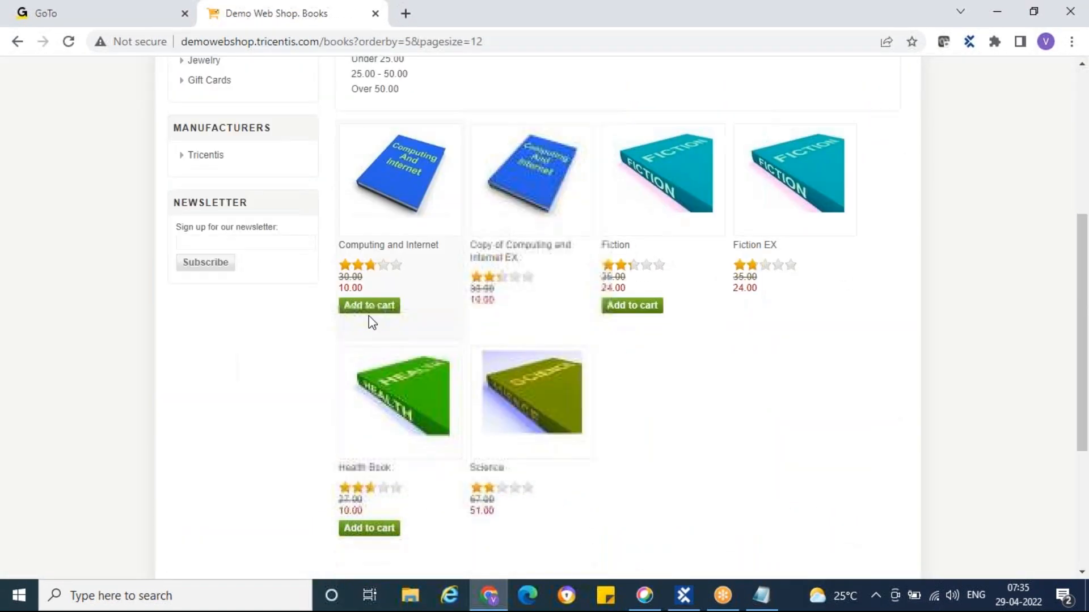
left_click(373, 307)
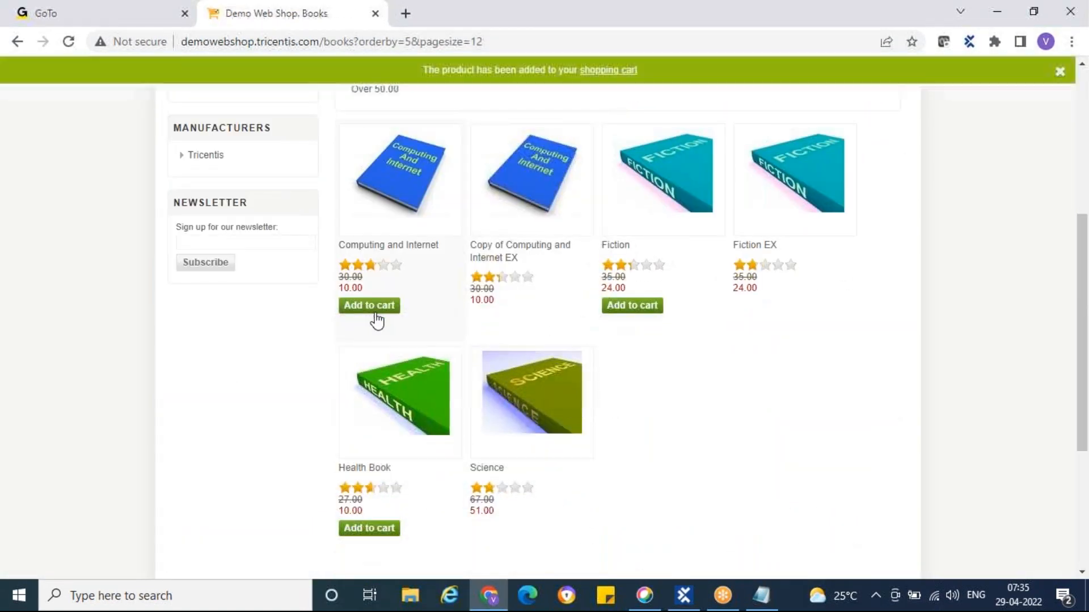
left_click(373, 309)
left_click(623, 306)
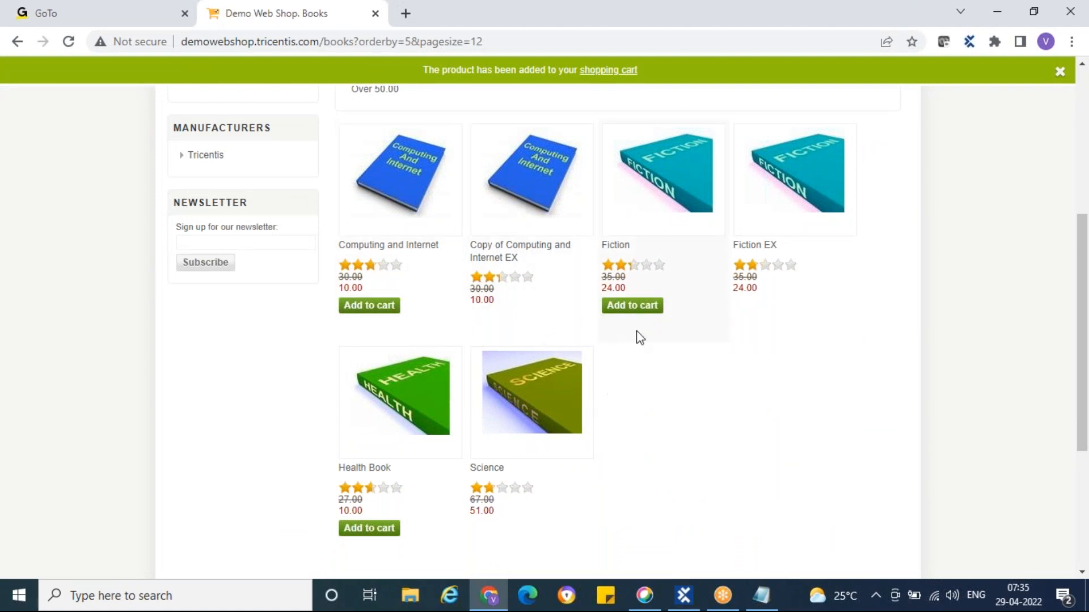
scroll(652, 366, "up", 5)
Open the shopping cart page and check each book's quantity of 2
mouse_move(800, 121)
left_click(812, 120)
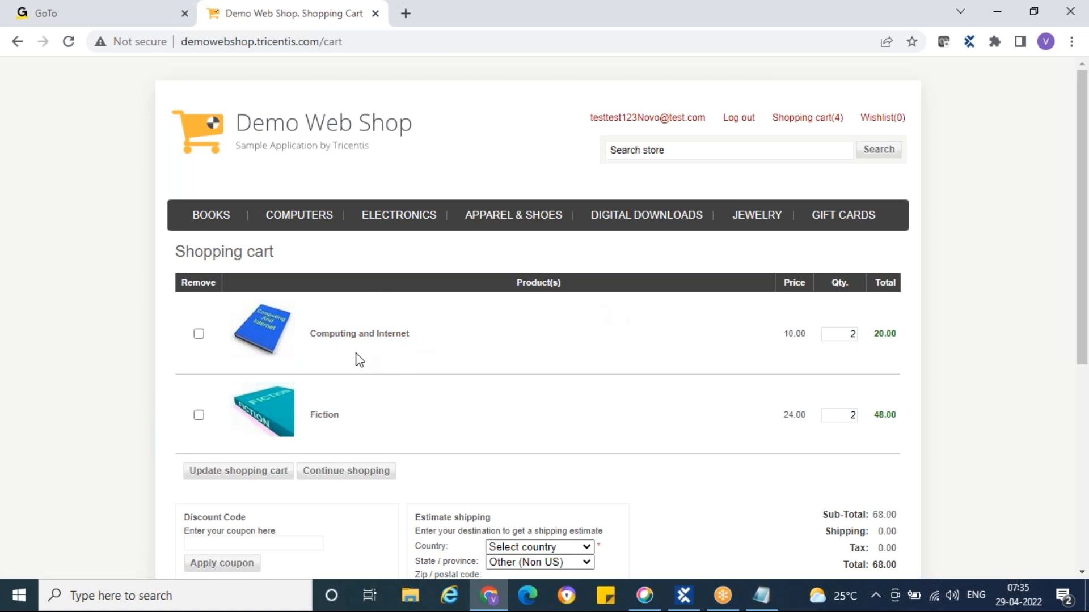
double_click(850, 336)
left_click(840, 415)
left_click(809, 335)
Inspect the prices 10.00 and 24.00 and the Fiction total 48.00
left_click_drag(808, 335, 784, 341)
left_click_drag(806, 414, 786, 415)
left_click(860, 360)
left_click_drag(878, 414, 899, 414)
left_click(903, 389)
double_click(856, 334)
left_click(853, 415)
left_click(878, 360)
Scroll the cart and highlight the Sub-Total value 68.00
scroll(885, 334, "down", 3)
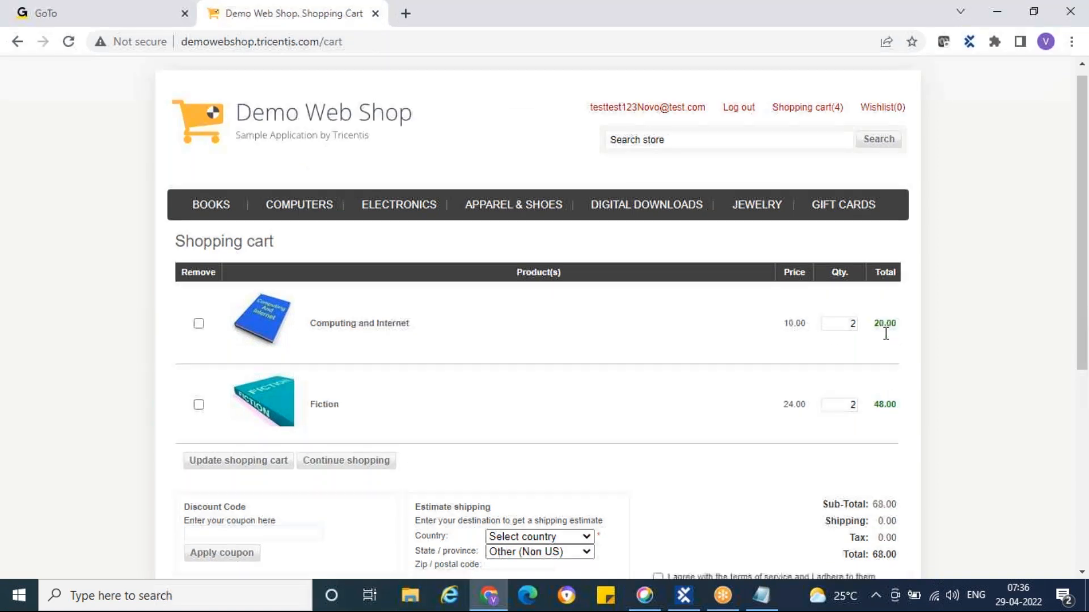
left_click_drag(824, 357, 899, 356)
left_click(894, 348)
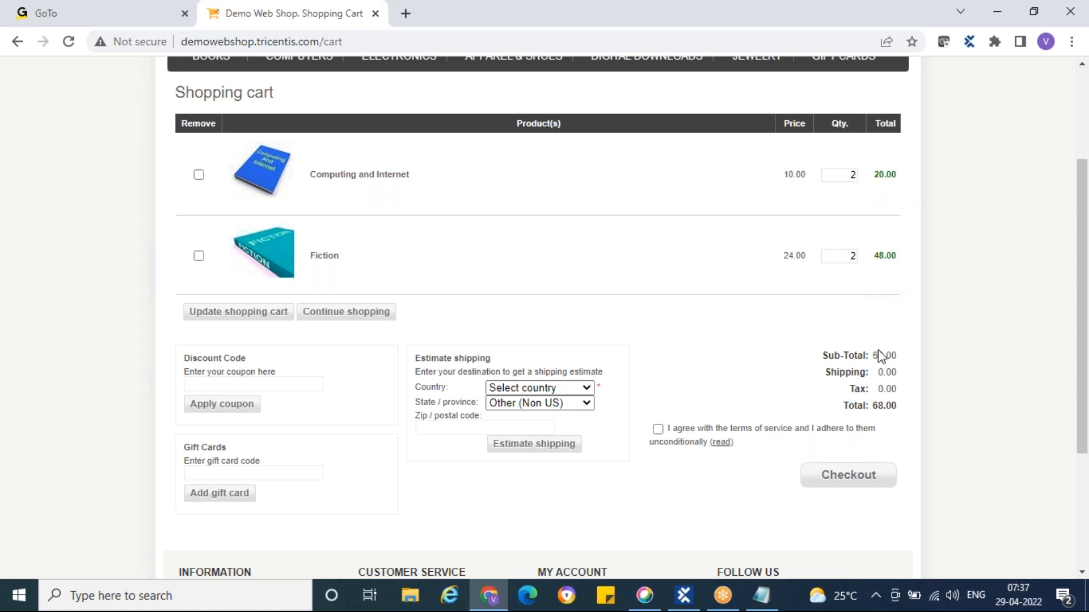
left_click_drag(872, 356, 897, 355)
left_click(891, 287)
Estimate shipping for India, Other (Non US), zip 123456, accept the terms and check out
left_click(587, 392)
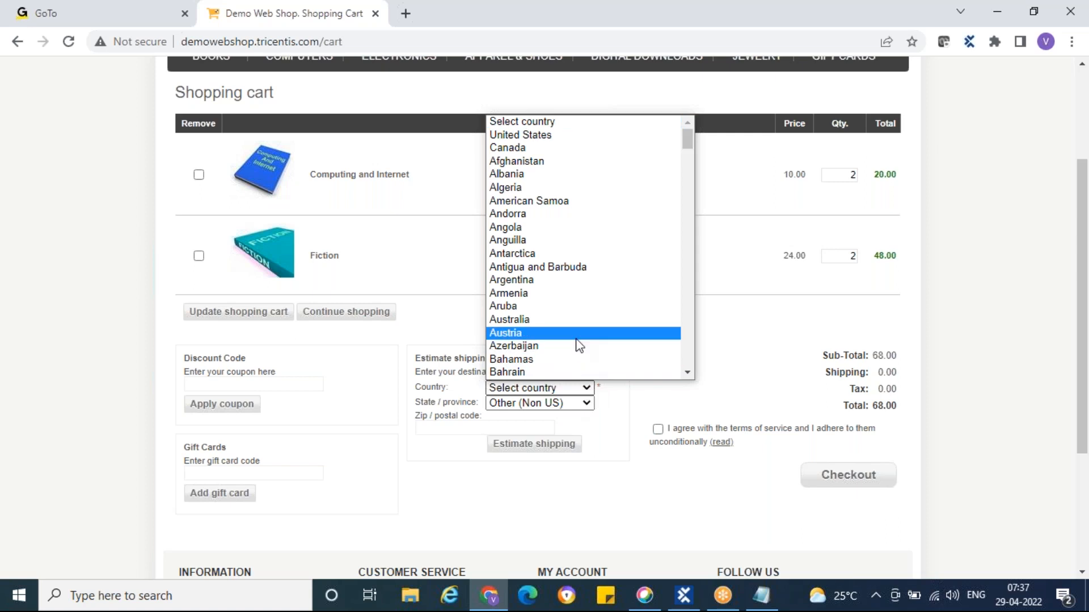
key("i")
key("n")
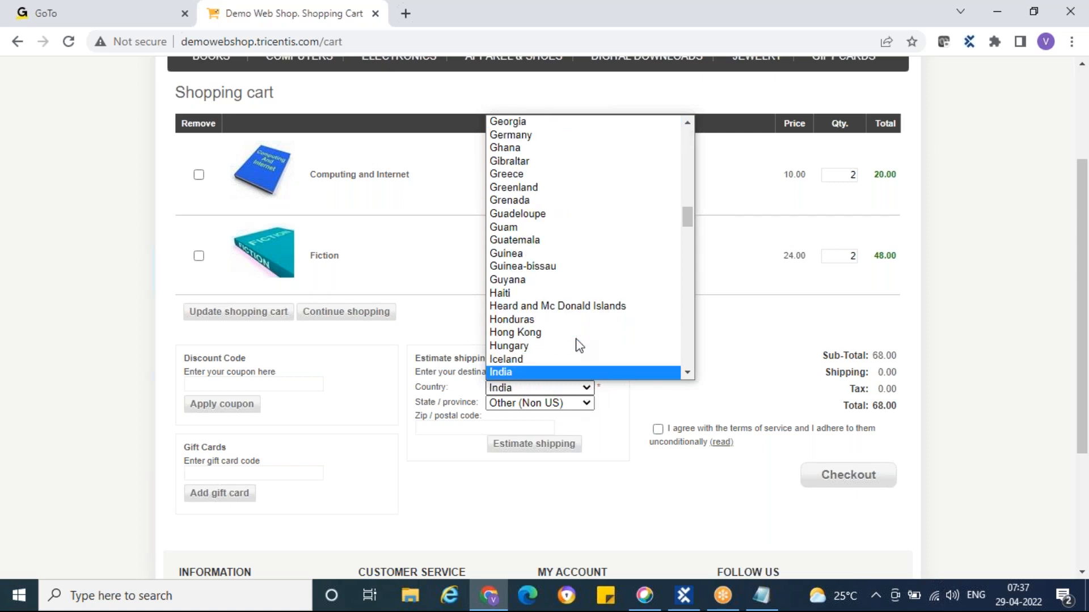
key("Return")
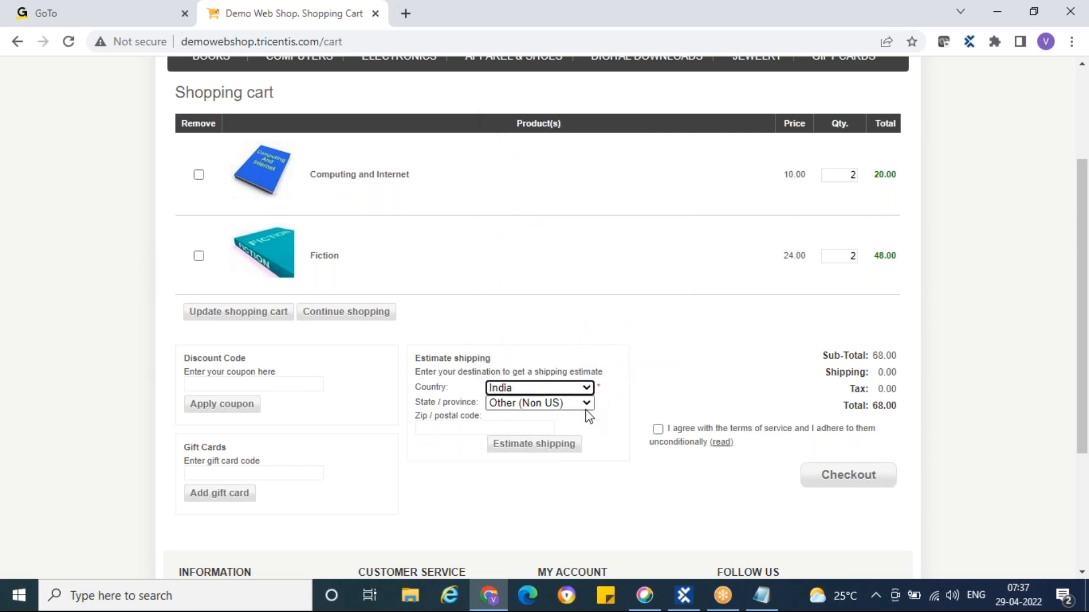
left_click(588, 404)
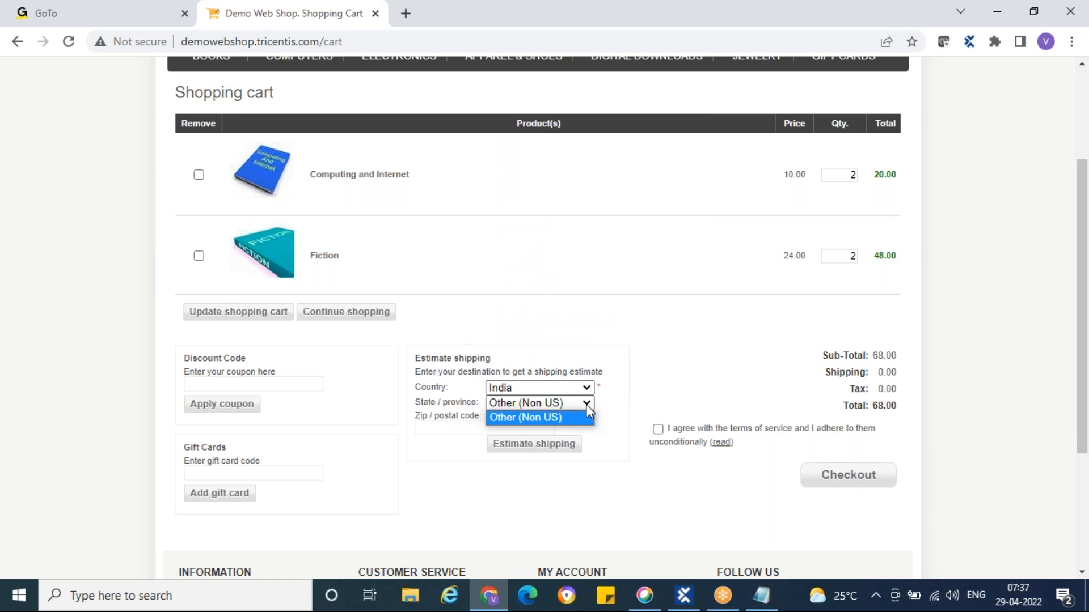
left_click(573, 418)
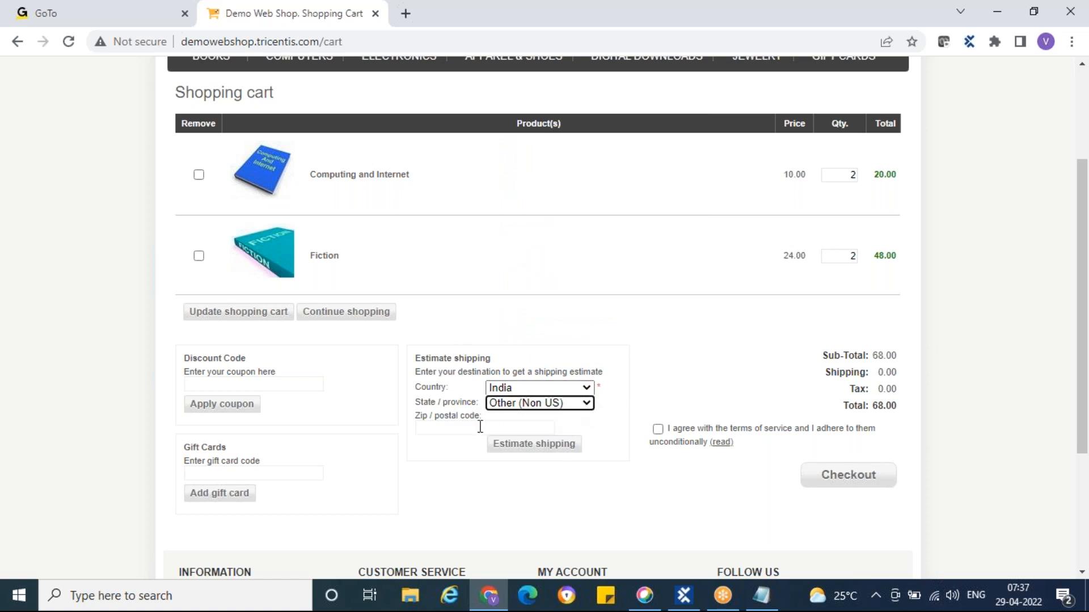
left_click(439, 428)
type("123456")
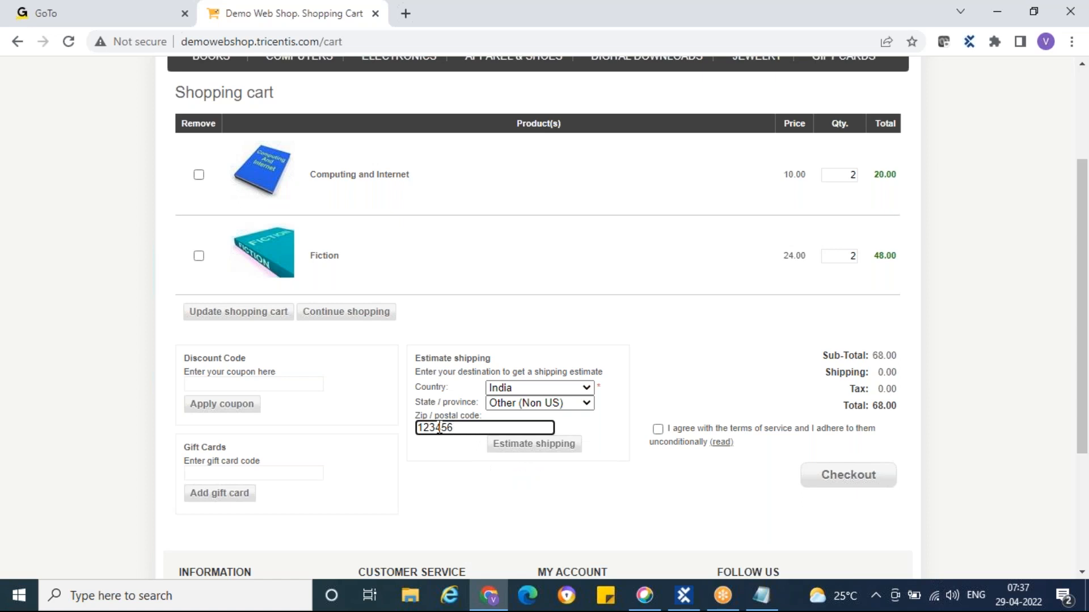
left_click(661, 376)
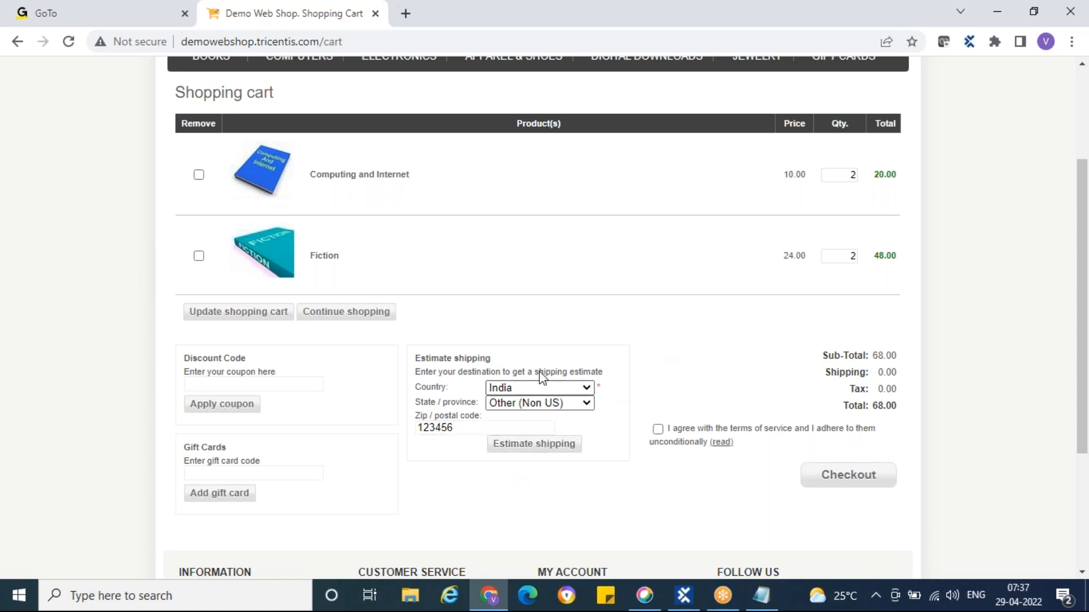
left_click(657, 429)
left_click(853, 475)
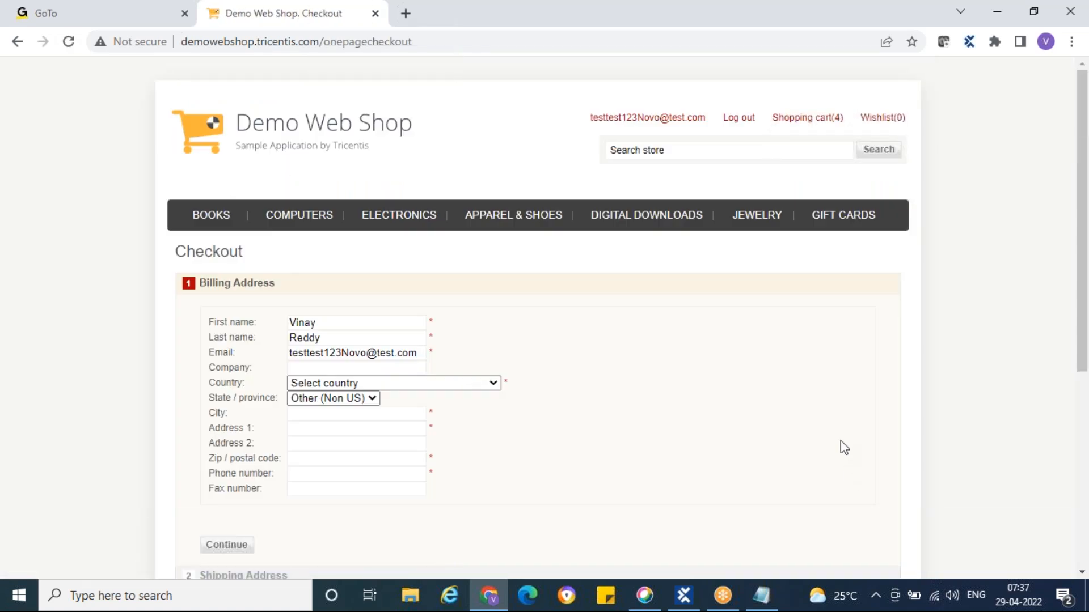
Continue on the empty Billing Address form to flag required fields, then open the BOOKS category
scroll(715, 373, "down", 1)
scroll(716, 373, "down", 1)
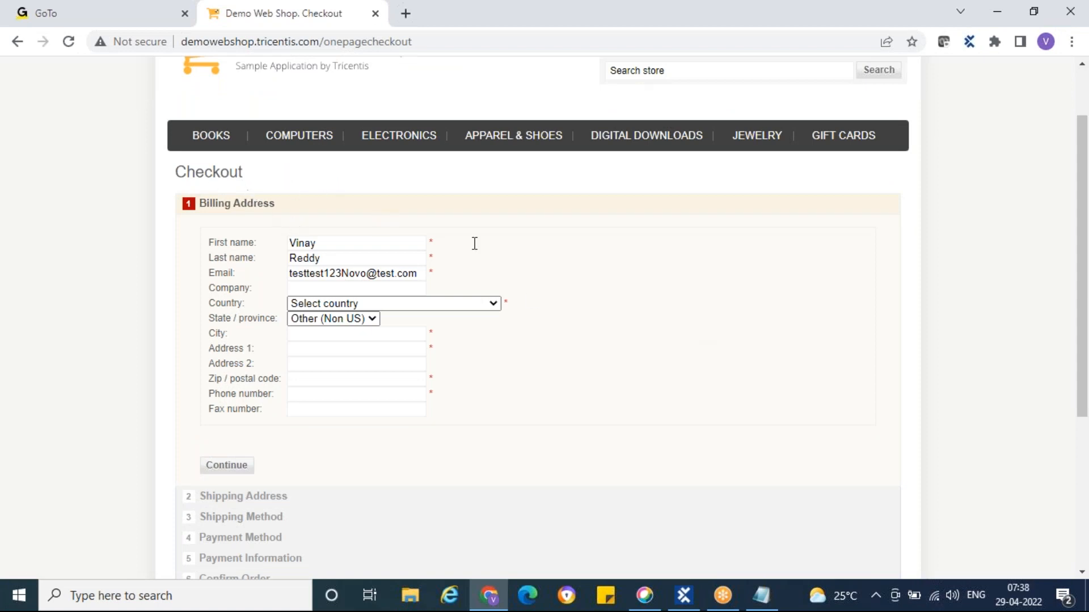
scroll(571, 270, "down", 1)
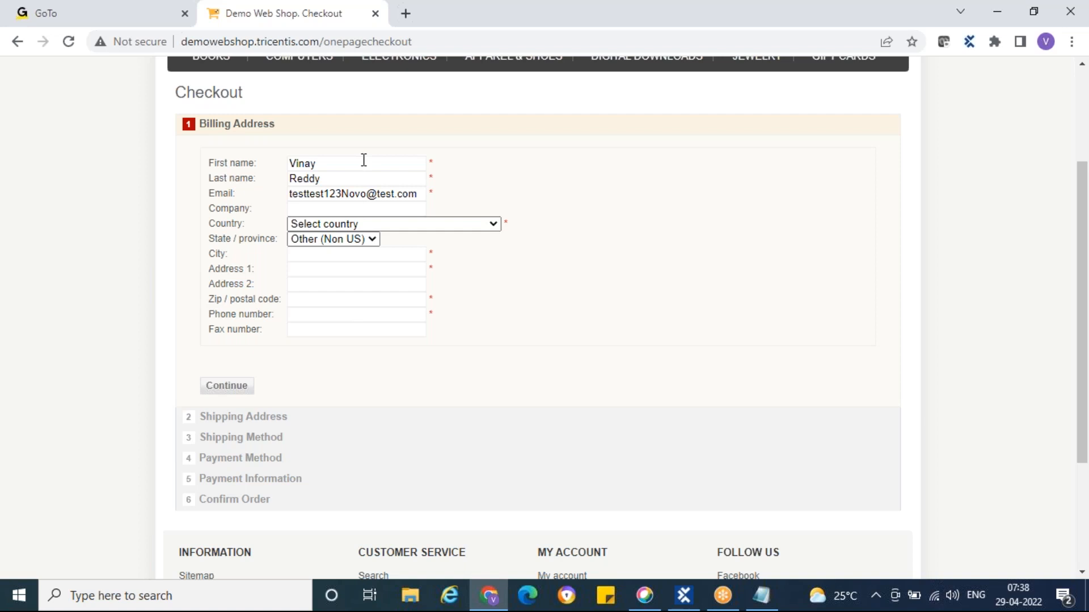
left_click(227, 390)
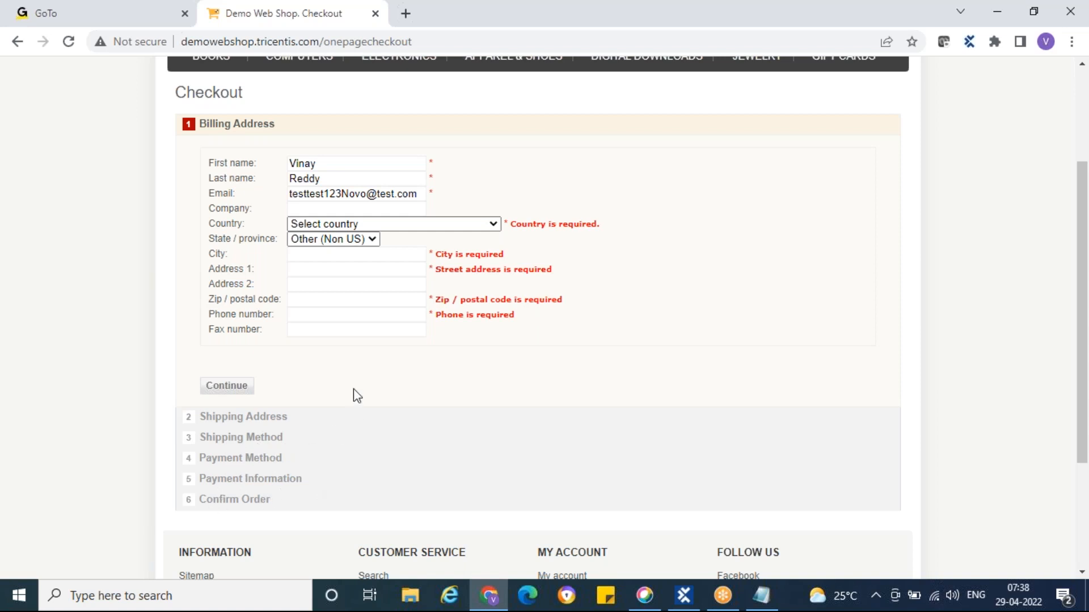
scroll(370, 382, "down", 1)
scroll(368, 382, "down", 3)
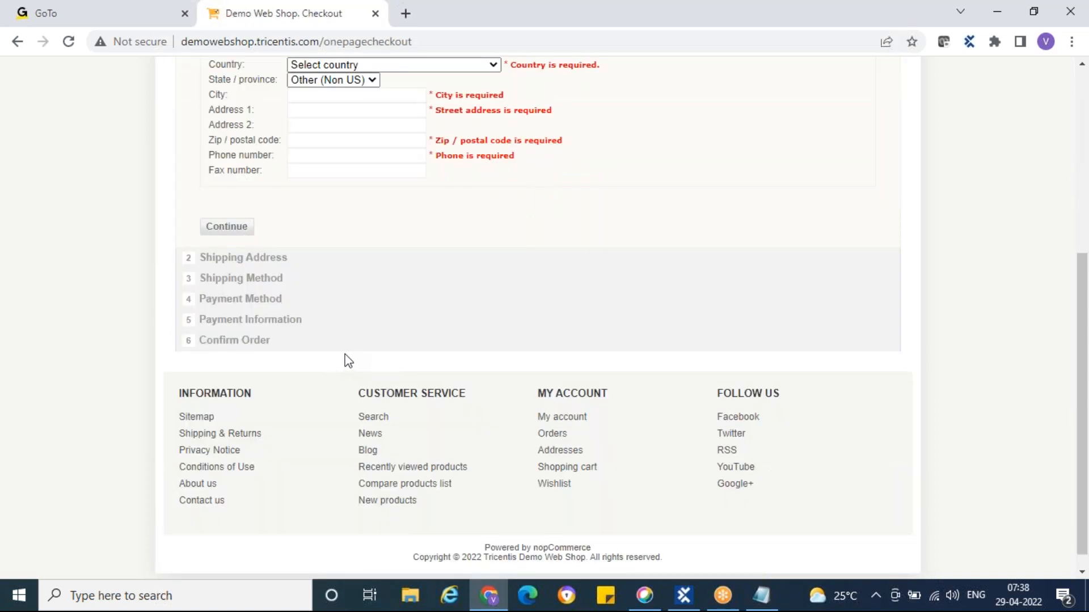
scroll(347, 360, "up", 5)
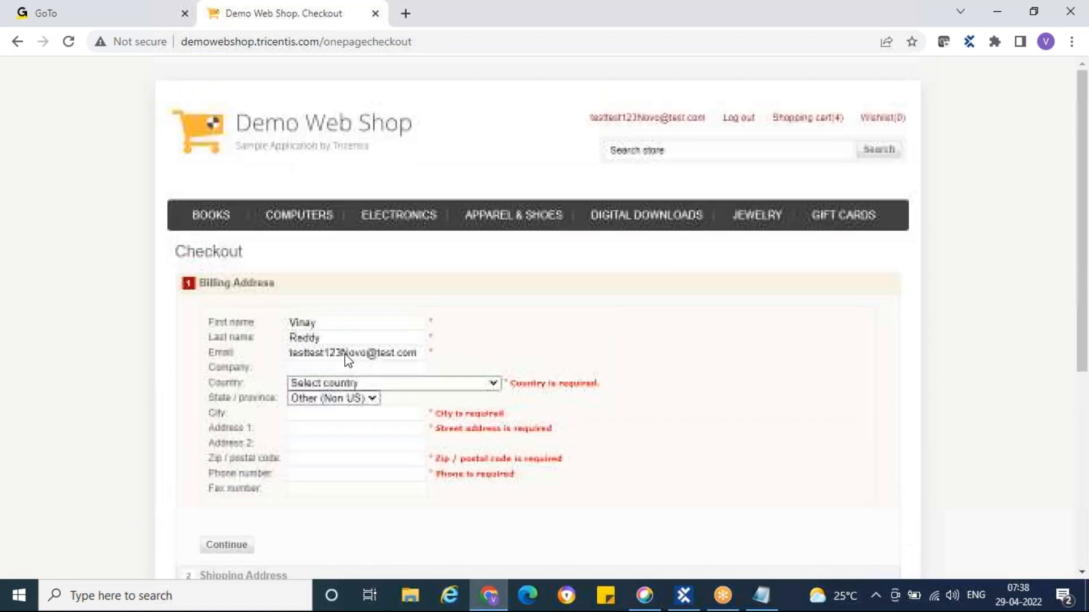
left_click(212, 222)
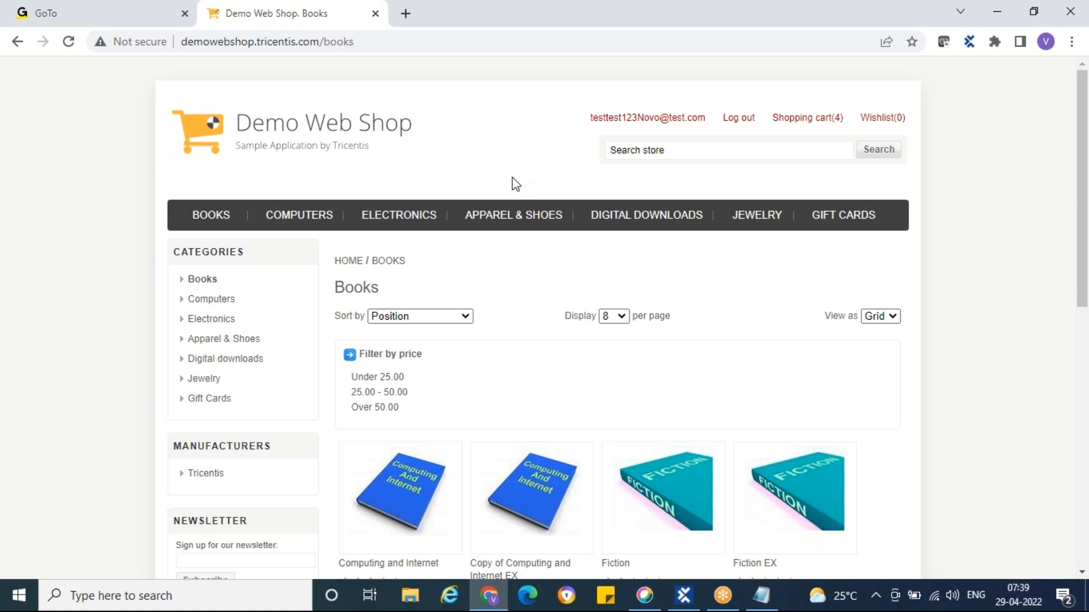
Return the shop to its home page and review the Demo Web Shop test cases in Tosca
left_click(215, 137)
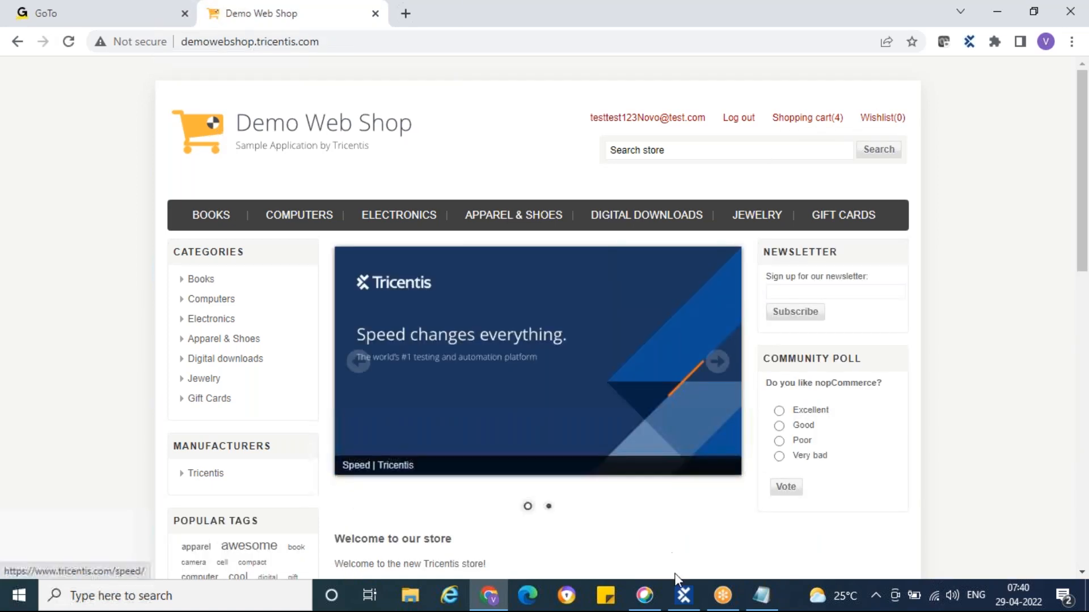
left_click(683, 596)
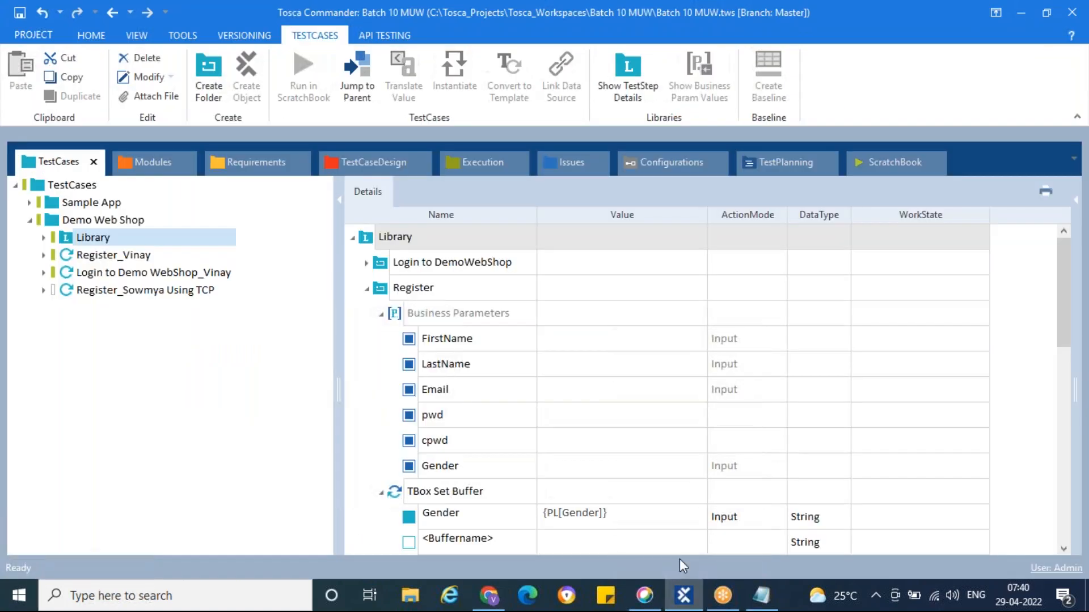
left_click(55, 223)
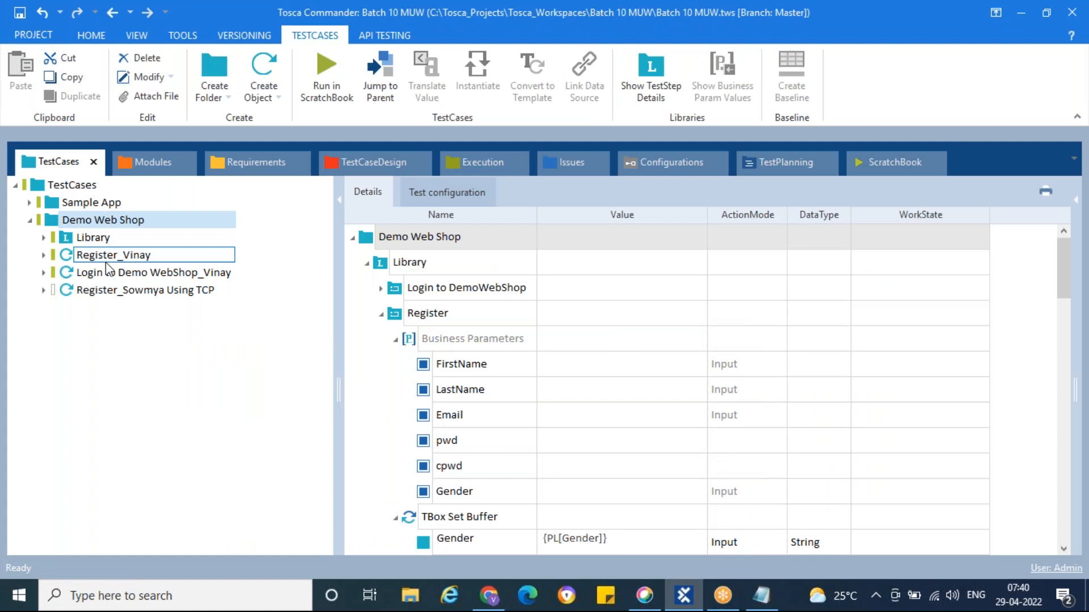
left_click(67, 238)
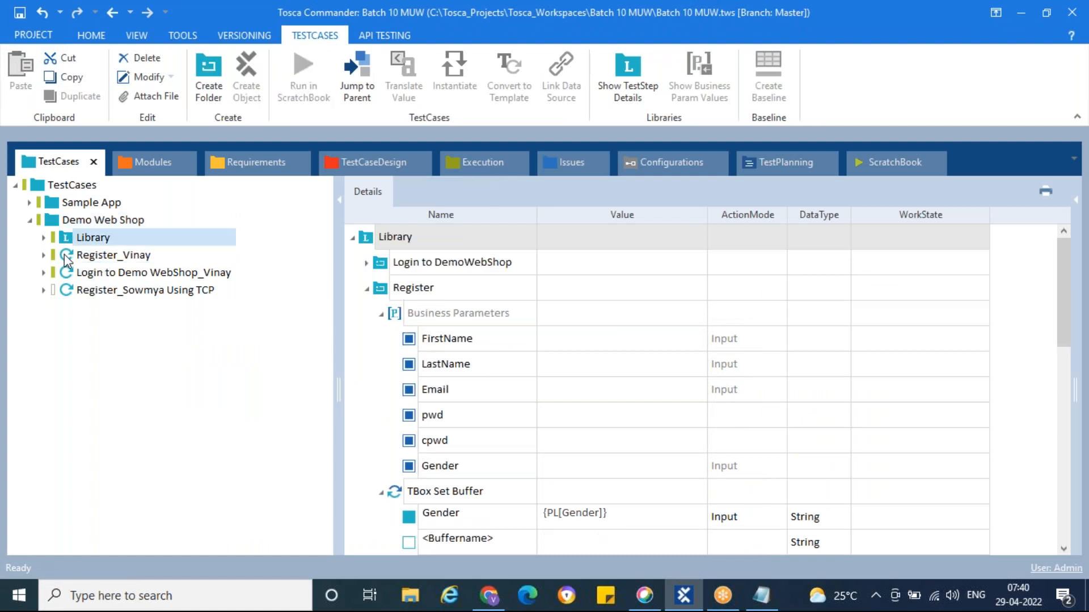
left_click(67, 257)
left_click(68, 274)
left_click_drag(72, 298, 82, 265)
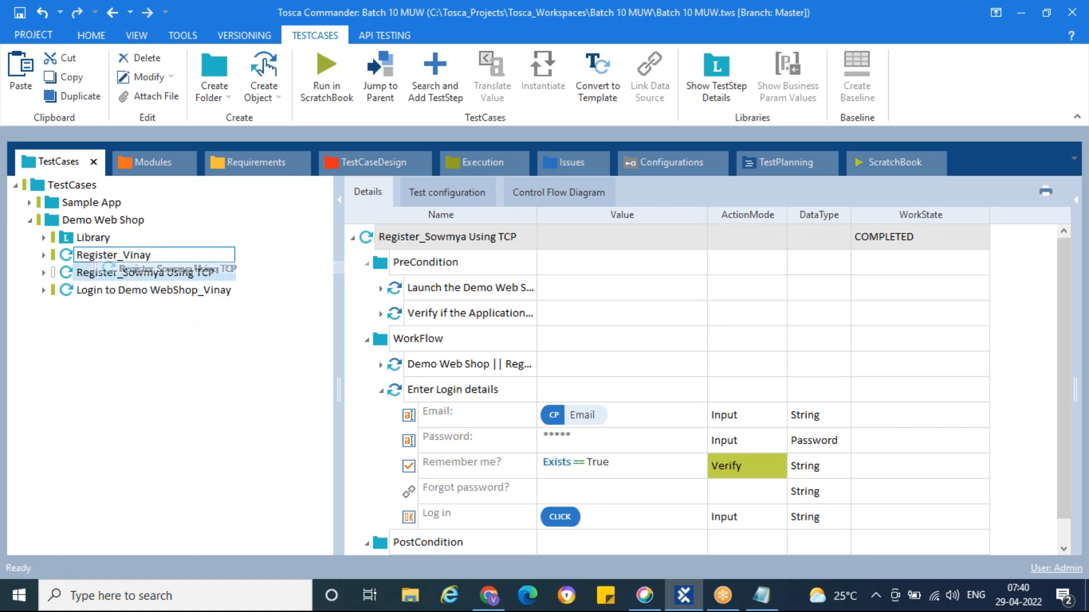
left_click(131, 258)
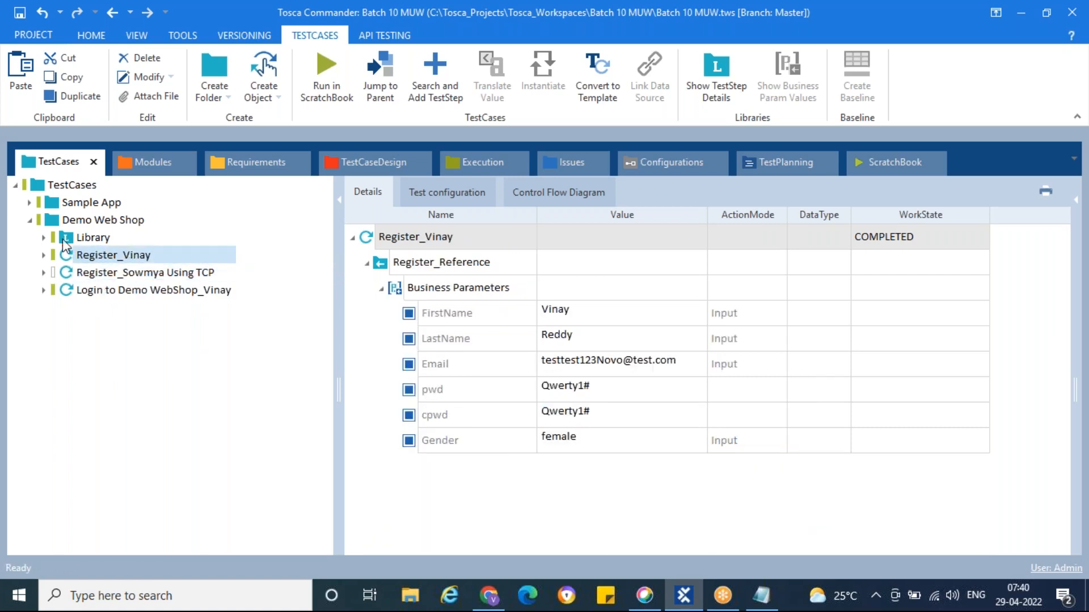
left_click(53, 224)
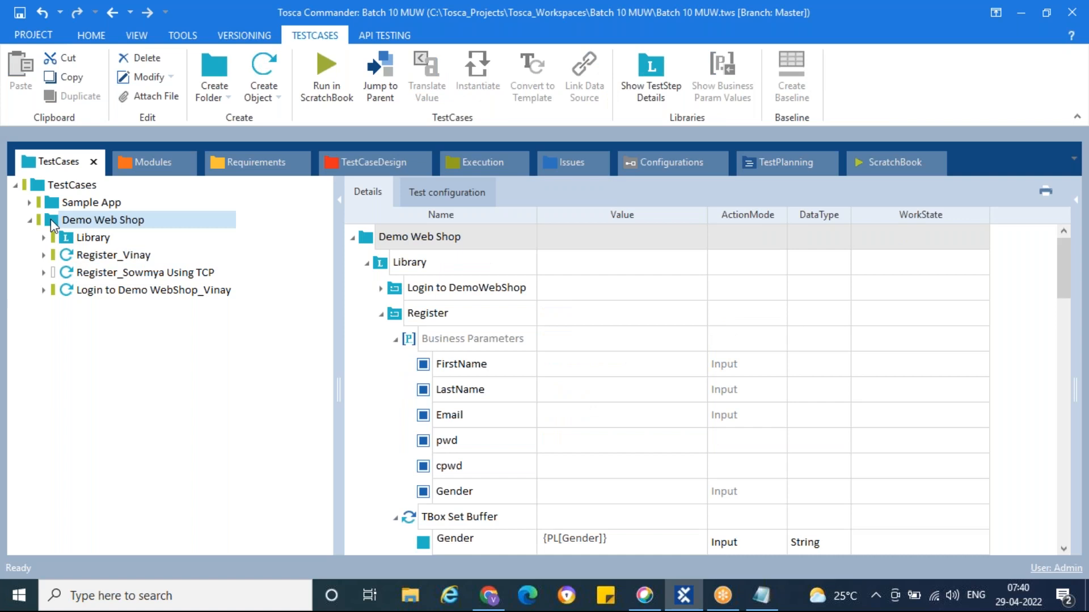
Add a new test case named 'Book some Books' under the Demo Web Shop folder
right_click(53, 224)
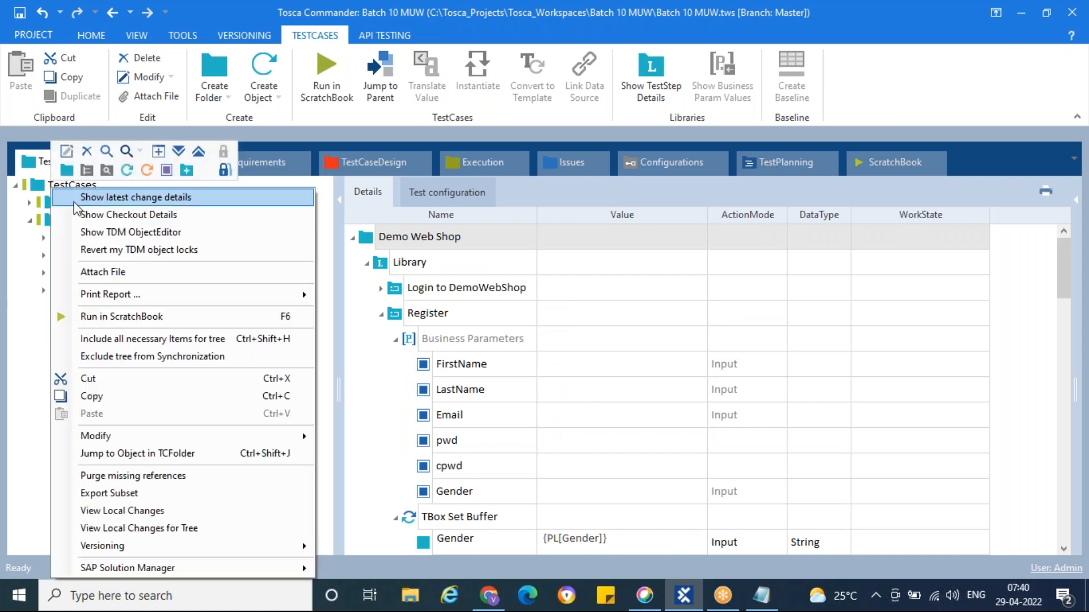
left_click(127, 170)
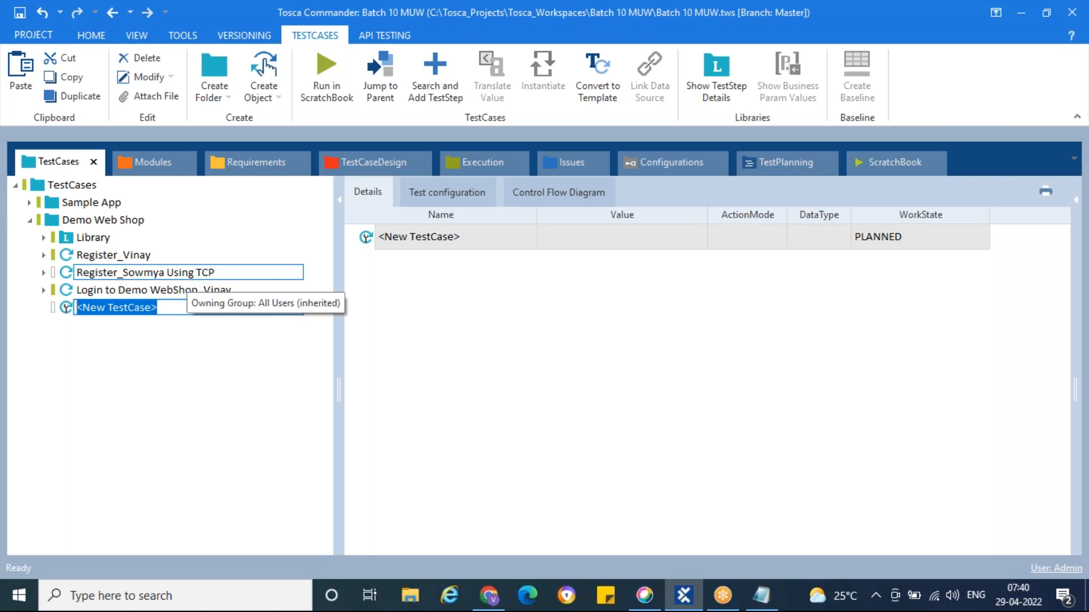
type("Book s")
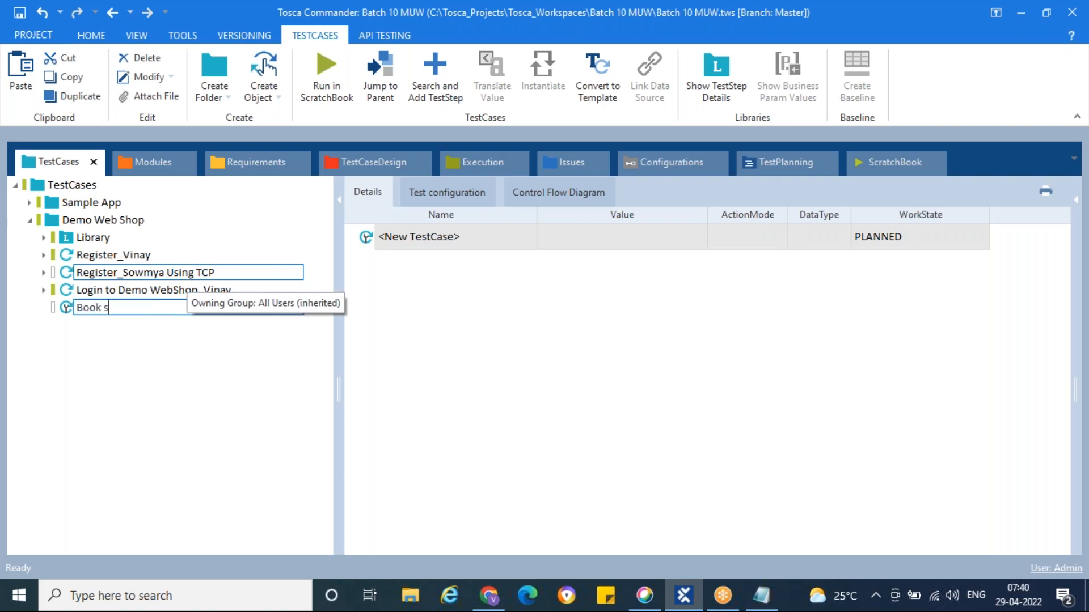
type("ome Books")
key("Return")
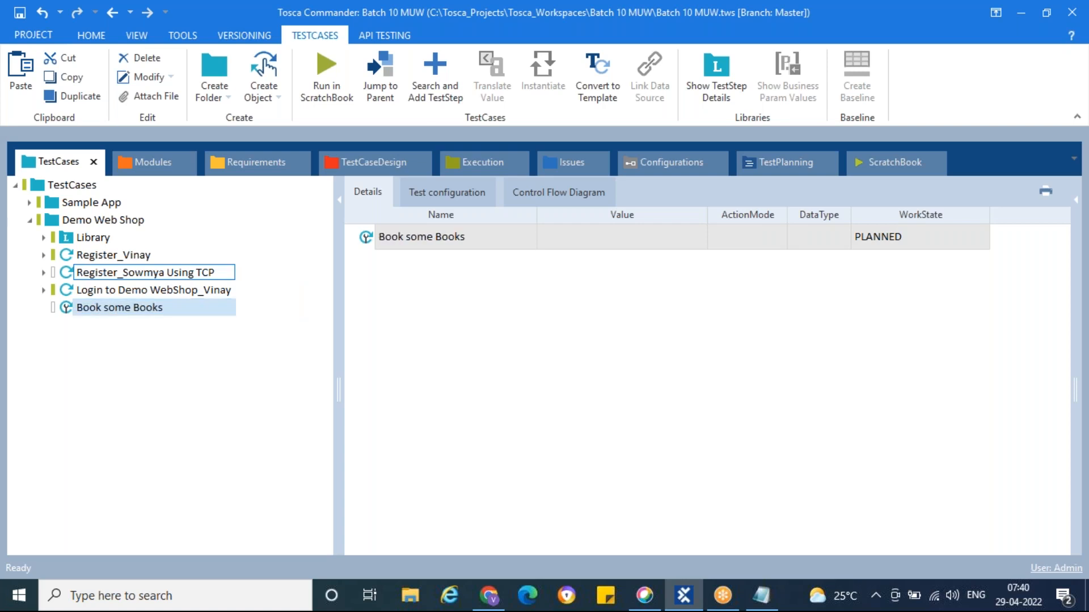
right_click(71, 313)
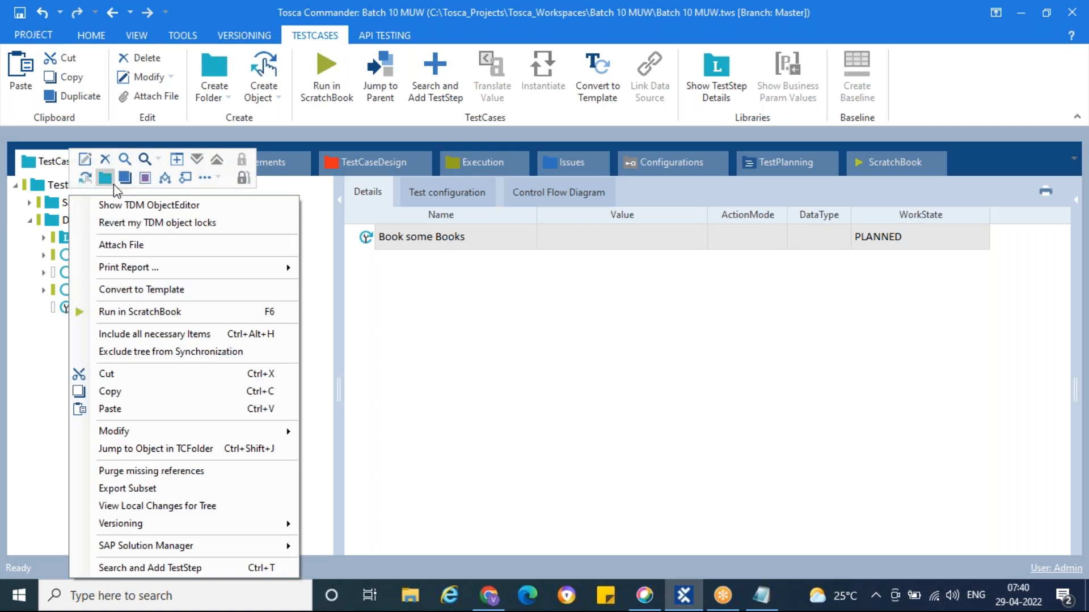
left_click(34, 359)
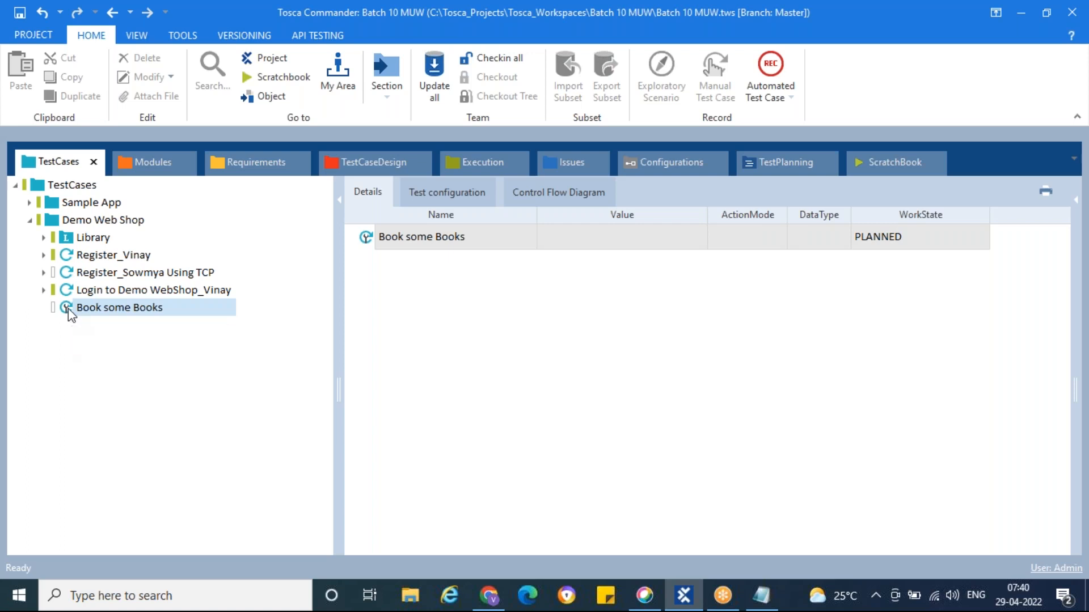
right_click(68, 309)
left_click(52, 345)
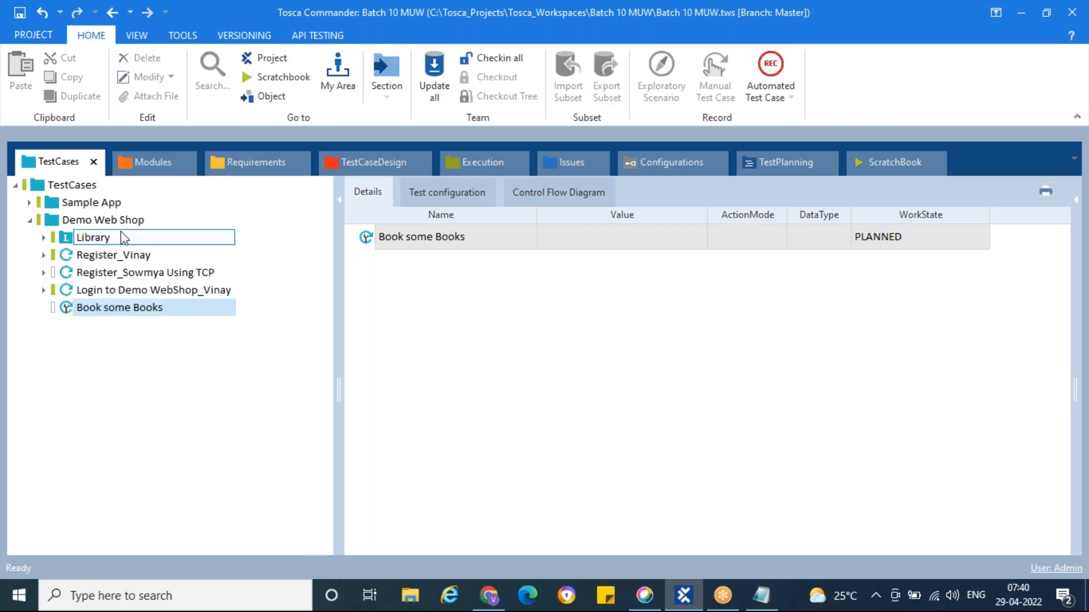
Add the Standard modules > TBox XEngines > Html > OpenUrl module as a step in Book some Books
left_click(154, 161)
left_click(30, 220)
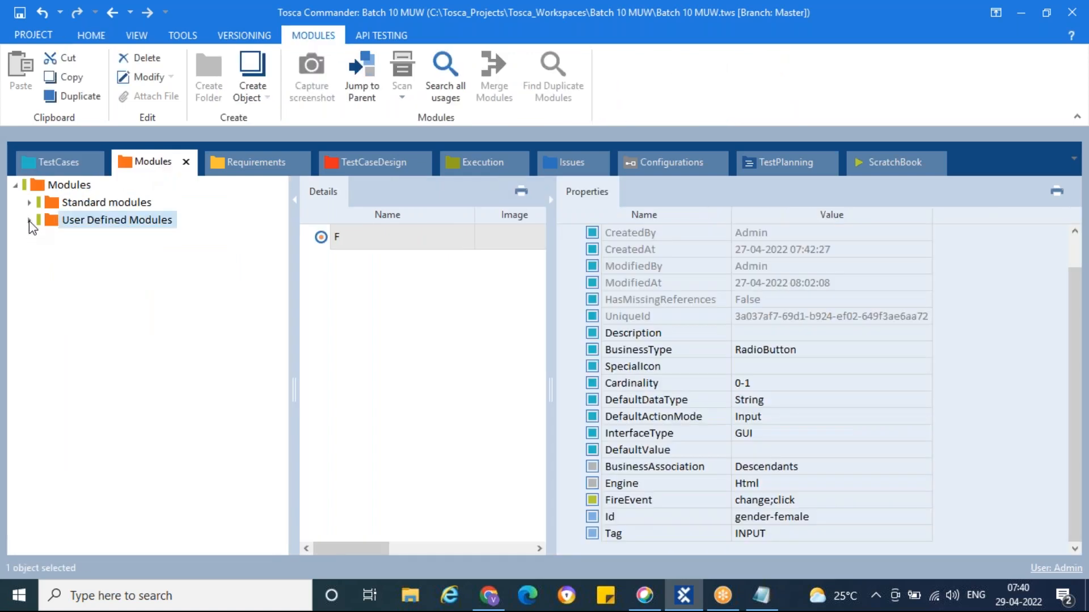
left_click(30, 202)
left_click(43, 220)
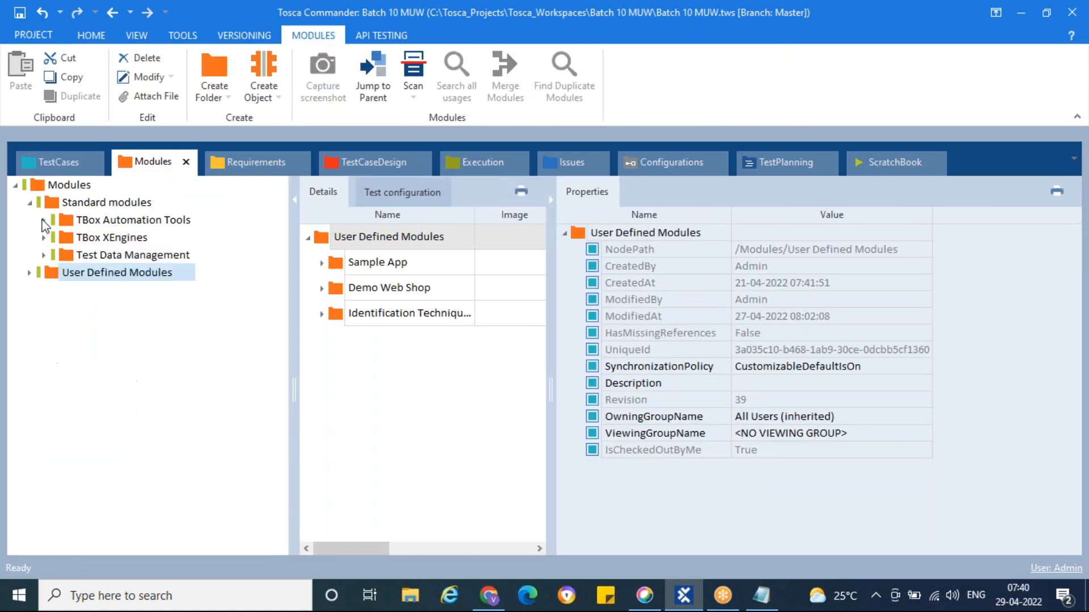
left_click(56, 237)
left_click(44, 237)
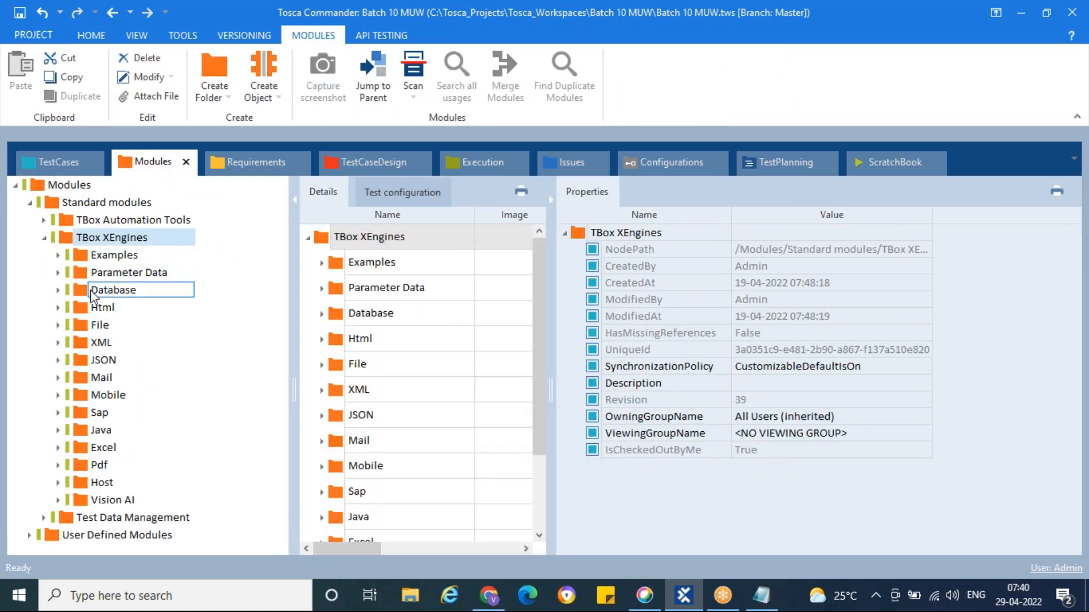
left_click(58, 308)
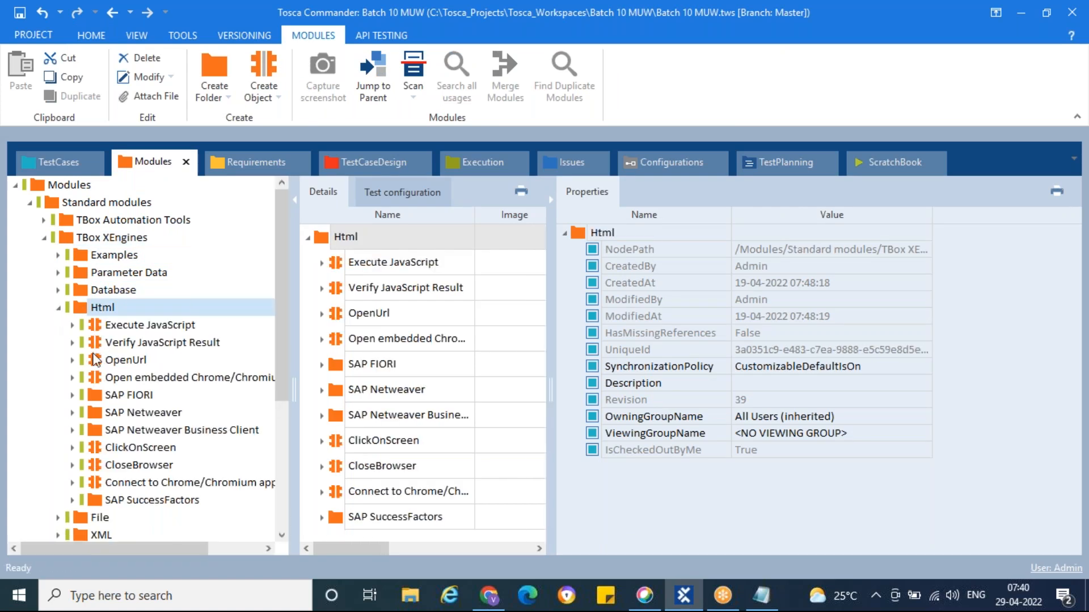
left_click(96, 361)
mouse_move(83, 321)
left_mouse_down()
mouse_move(85, 216)
mouse_move(63, 162)
mouse_move(73, 164)
mouse_move(80, 316)
left_mouse_up()
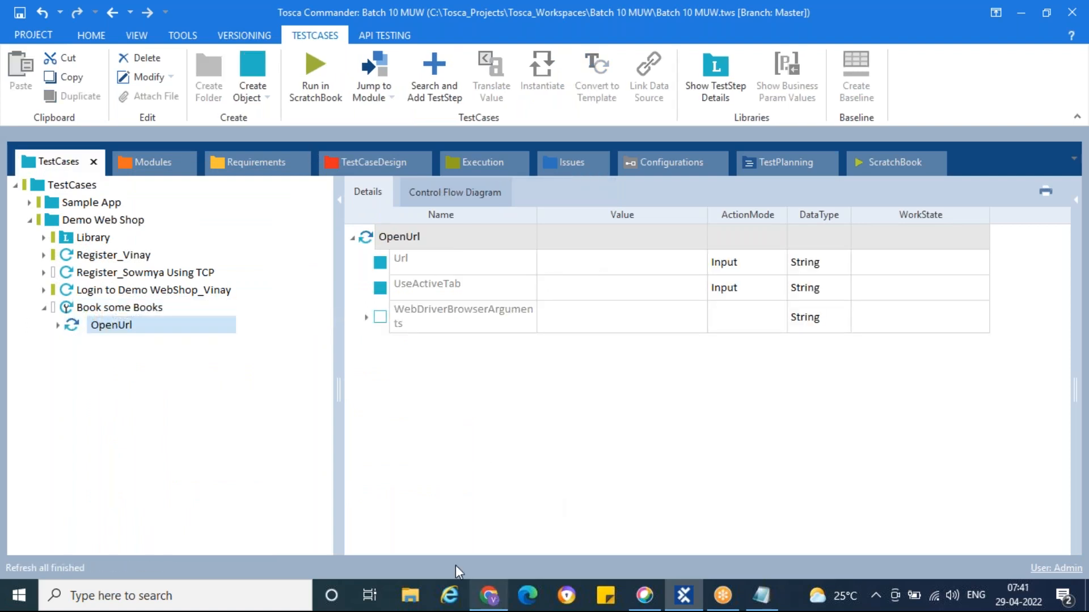
left_click(491, 601)
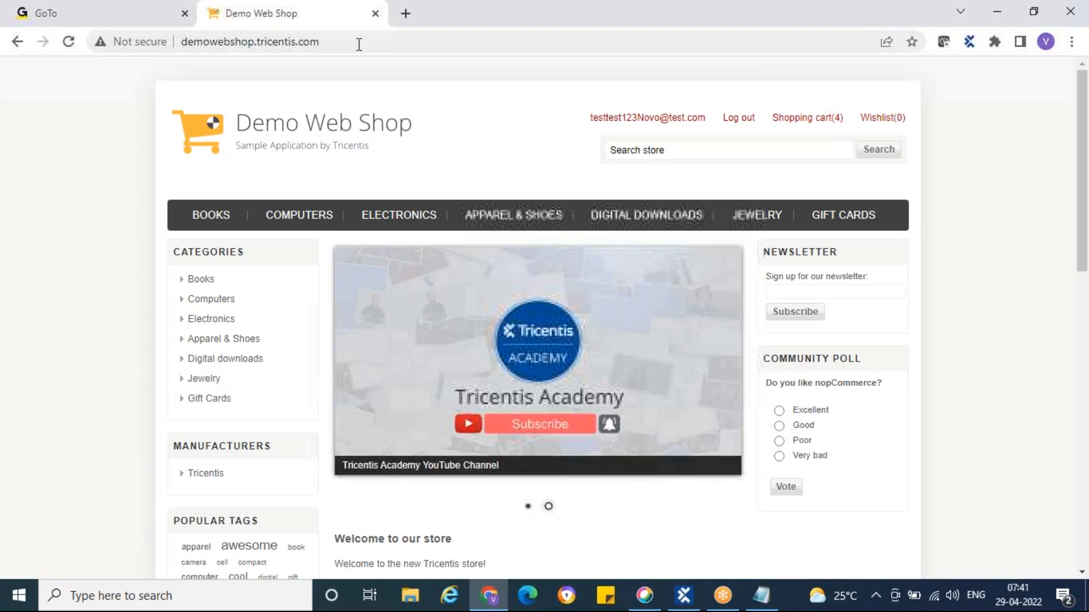
left_click(359, 42)
key("ctrl+c")
key("alt+Tab")
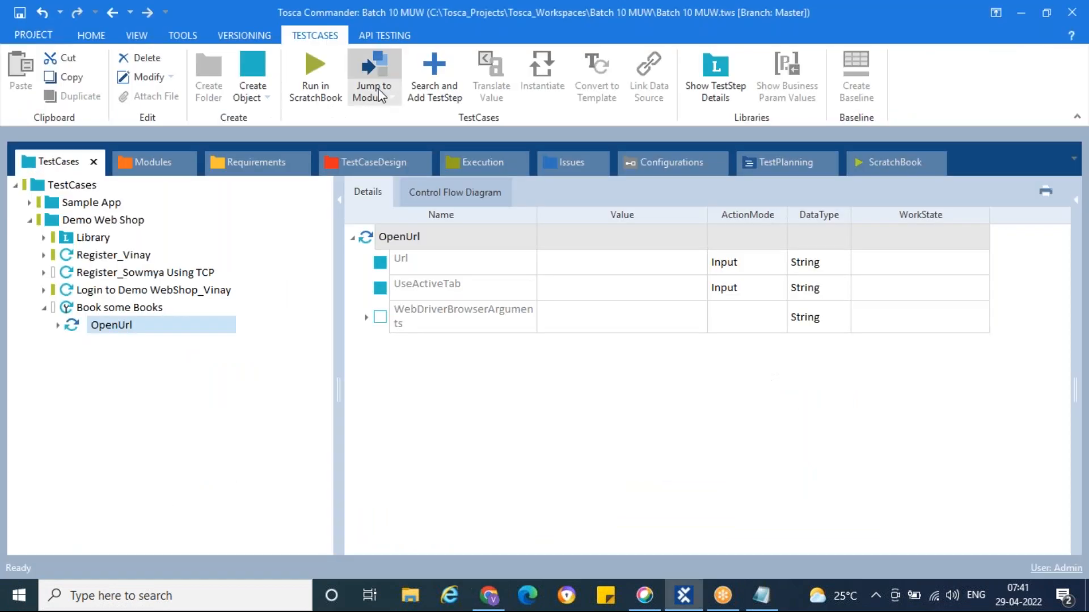
left_click(600, 267)
key("ctrl+v")
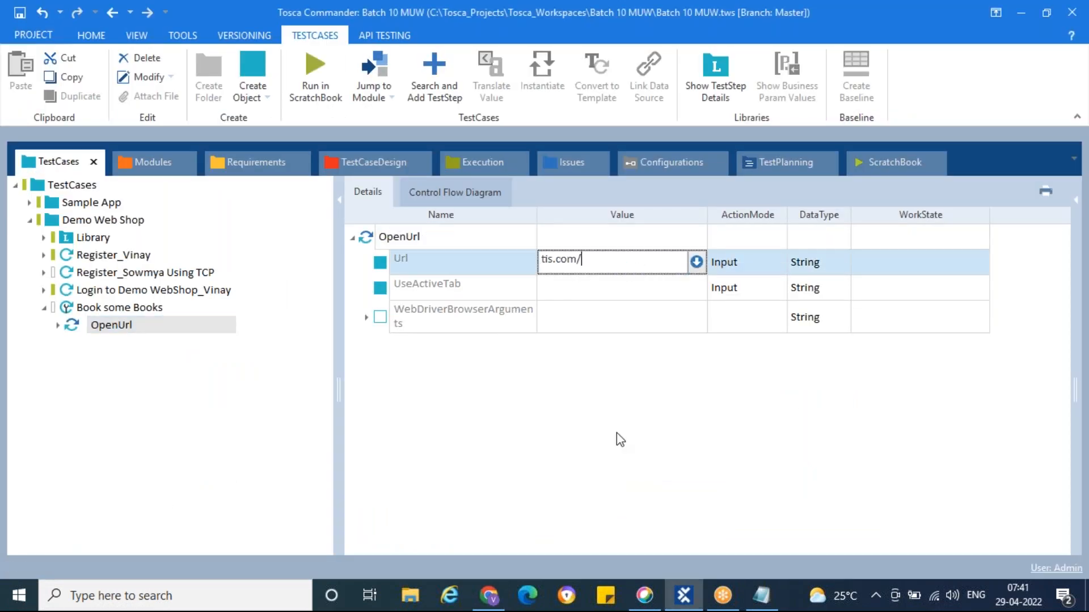
left_click(622, 448)
Rename the step to 'Launch demowebshop' and collapse the Standard modules folders
left_click(136, 328)
key("F2")
key("ctrl+a")
key("BackSpace")
type("Laun")
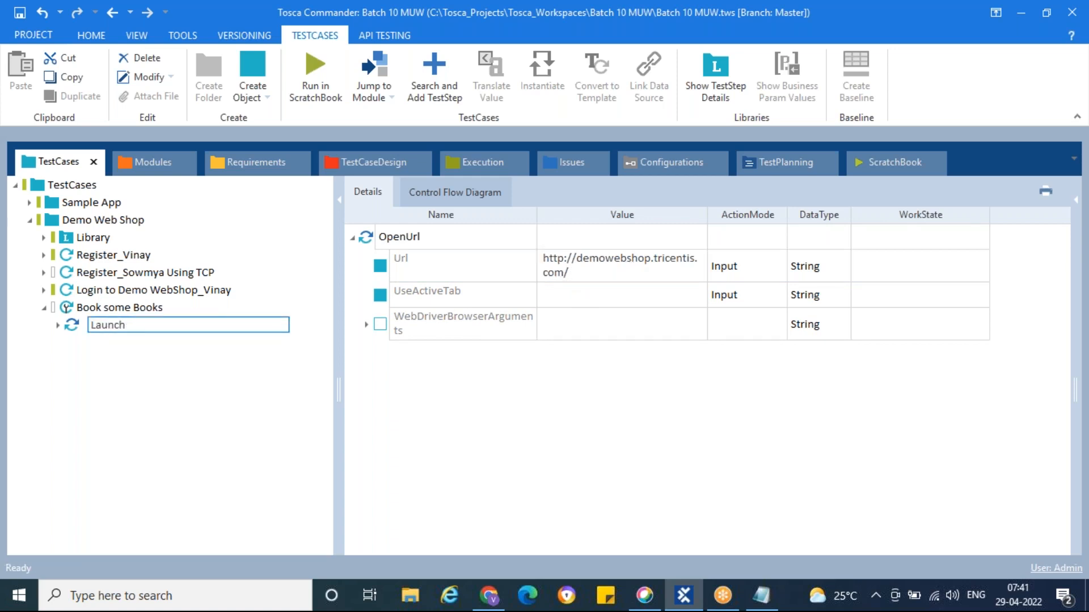
type("demowebshop")
key("Return")
left_click(153, 309)
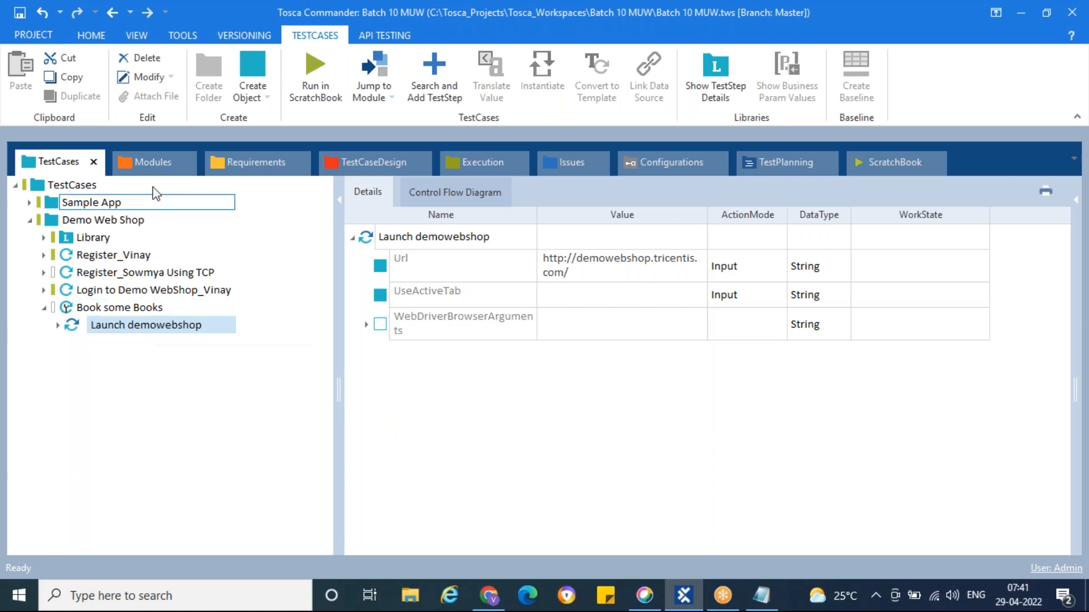
left_click(147, 162)
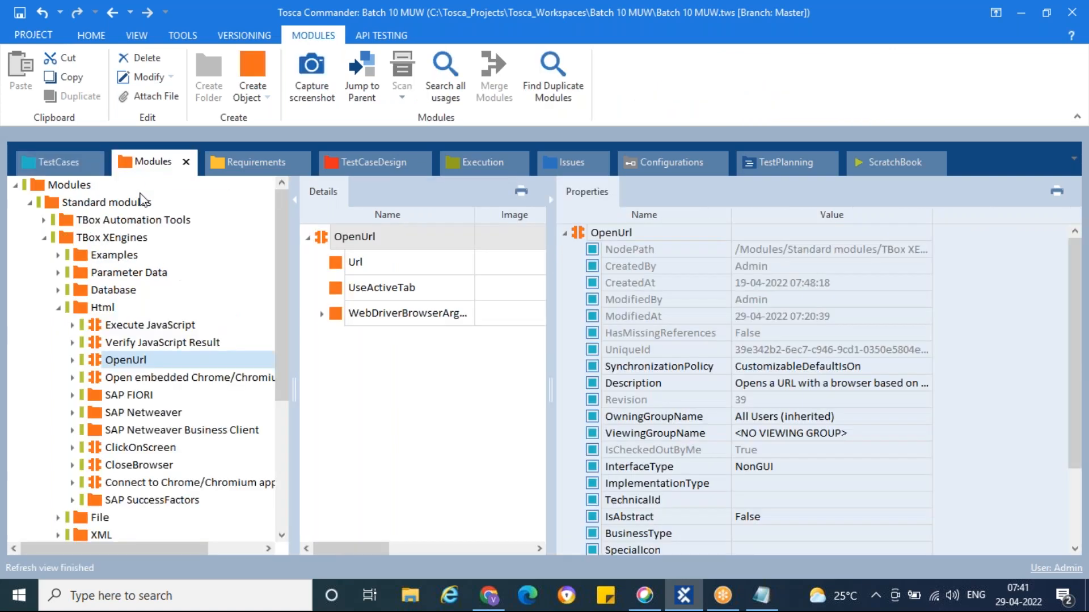
left_click(47, 238)
left_click(30, 203)
Add the User Defined Demo Web Shop || Logo module as a step after Launch demowebshop
left_click(30, 220)
left_click(58, 308)
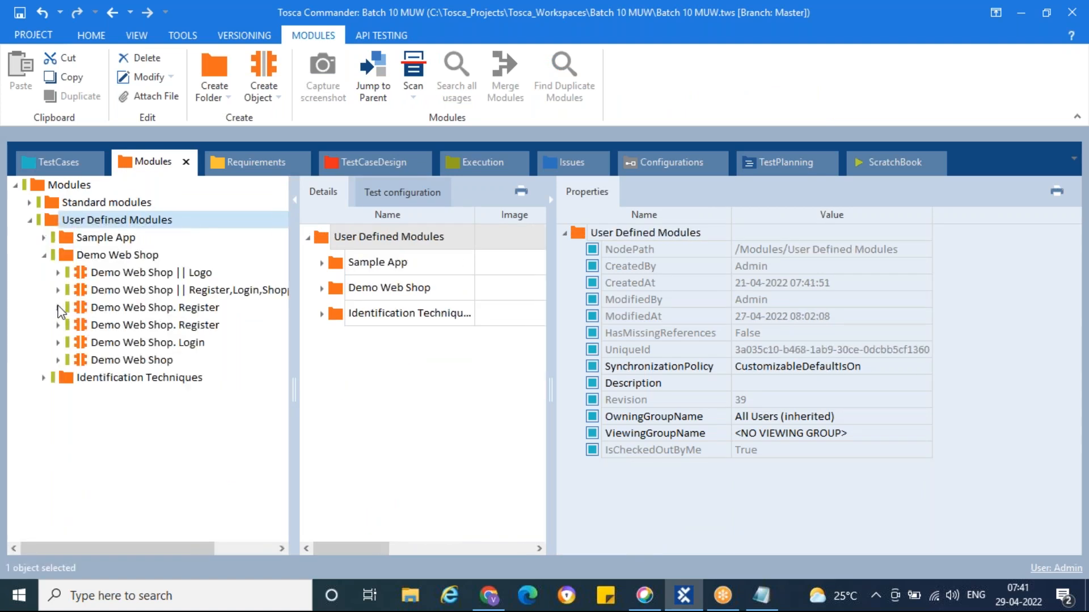
left_click(83, 274)
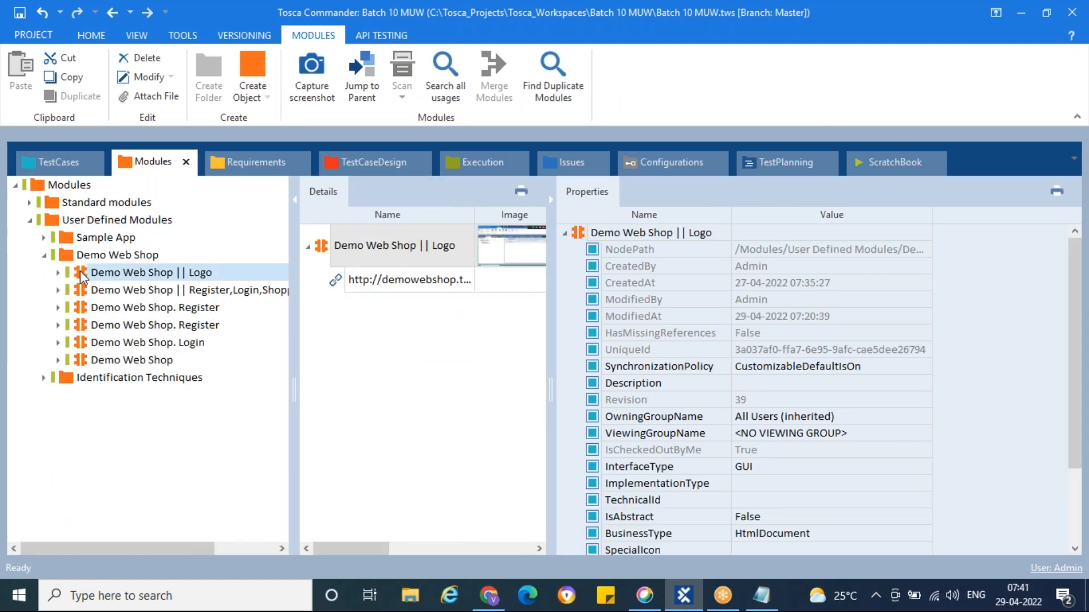
left_click_drag(73, 274, 69, 307)
left_click(117, 330)
left_click(123, 343)
Set the Logo step's value to the condition Exists == True
left_click(637, 268)
left_click(698, 266)
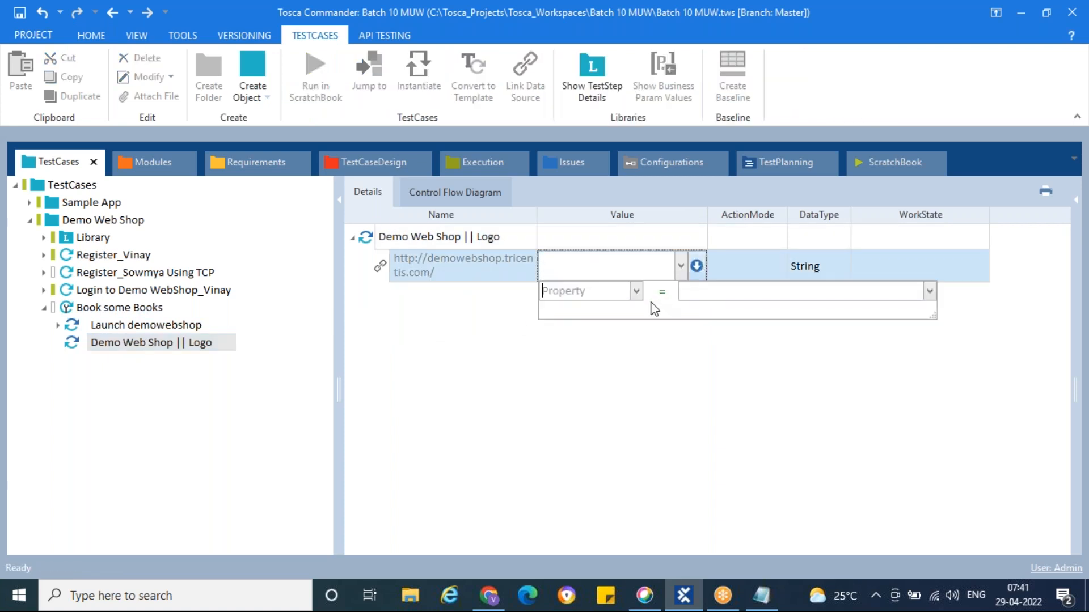
left_click(637, 291)
left_click(596, 319)
left_click(728, 290)
type("True")
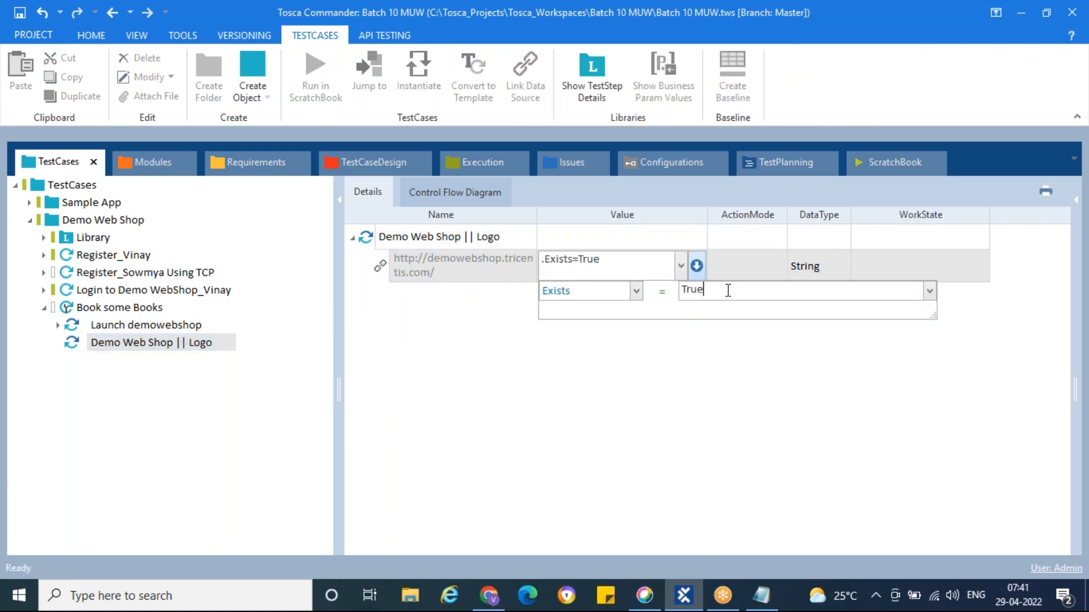
left_click(751, 272)
left_click(751, 271)
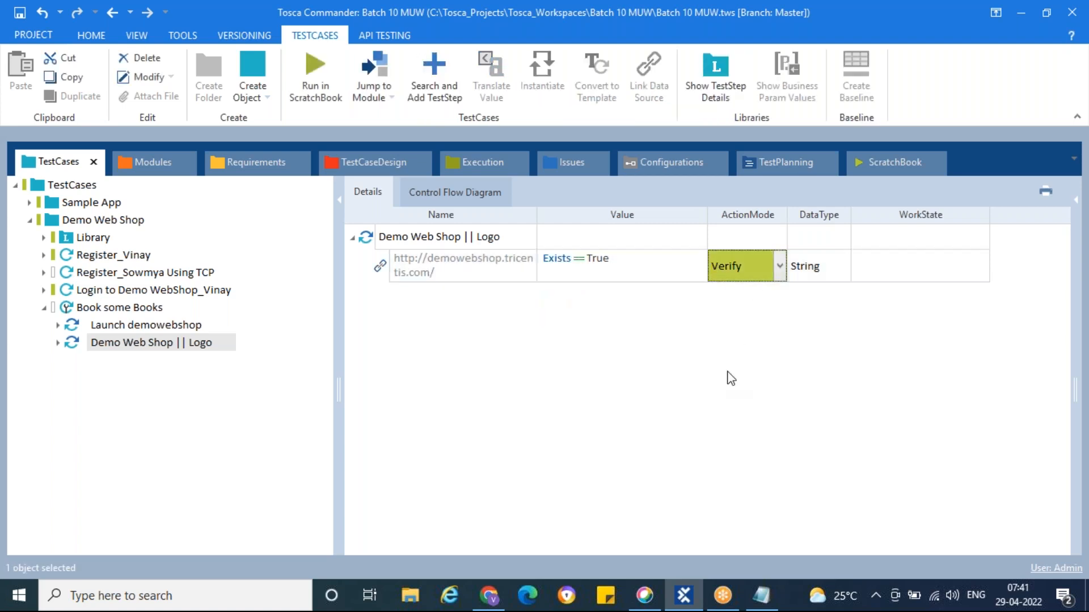
Rename the Logo step to 'Verify if the application is launched or not'
double_click(147, 344)
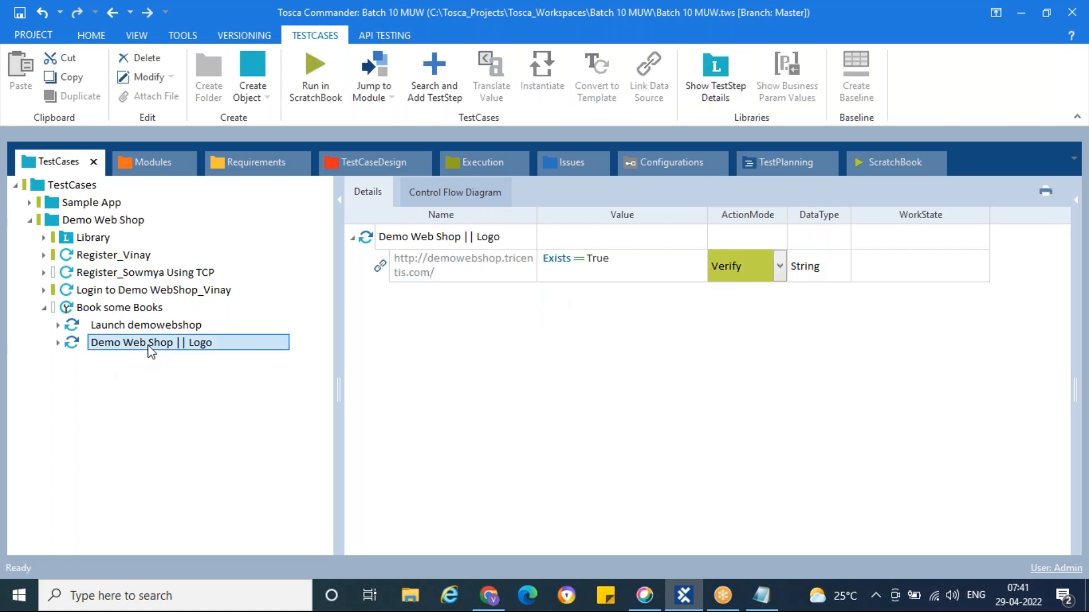
key("F2")
left_click_drag(200, 342, 222, 341)
key("ctrl+a")
type("Verify if the ")
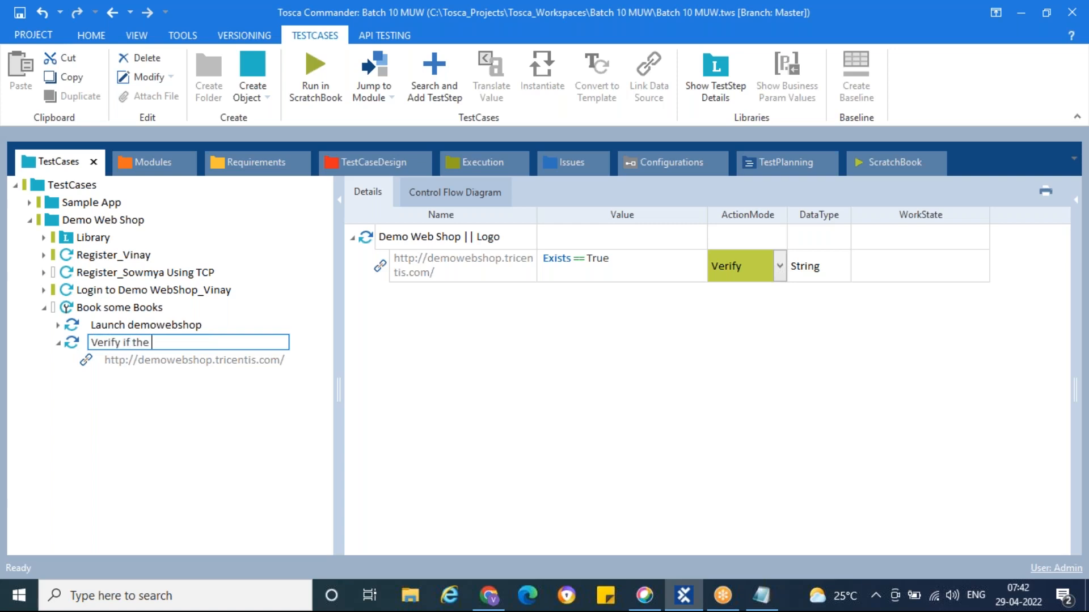
type("application is laiunche")
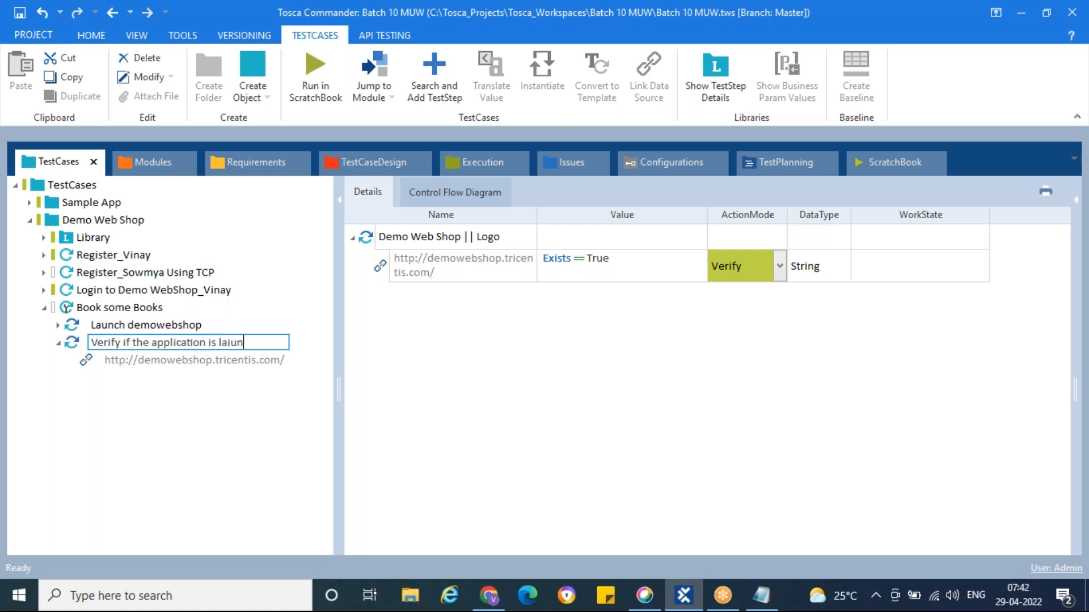
key("BackSpace")
key("BackSpace")
key("BackSpace")
key("BackSpace")
key("BackSpace")
key("BackSpace")
type("un")
type("ched on")
type(" npot")
key("BackSpace")
key("BackSpace")
key("BackSpace")
type("ot")
key("Return")
left_click(59, 344)
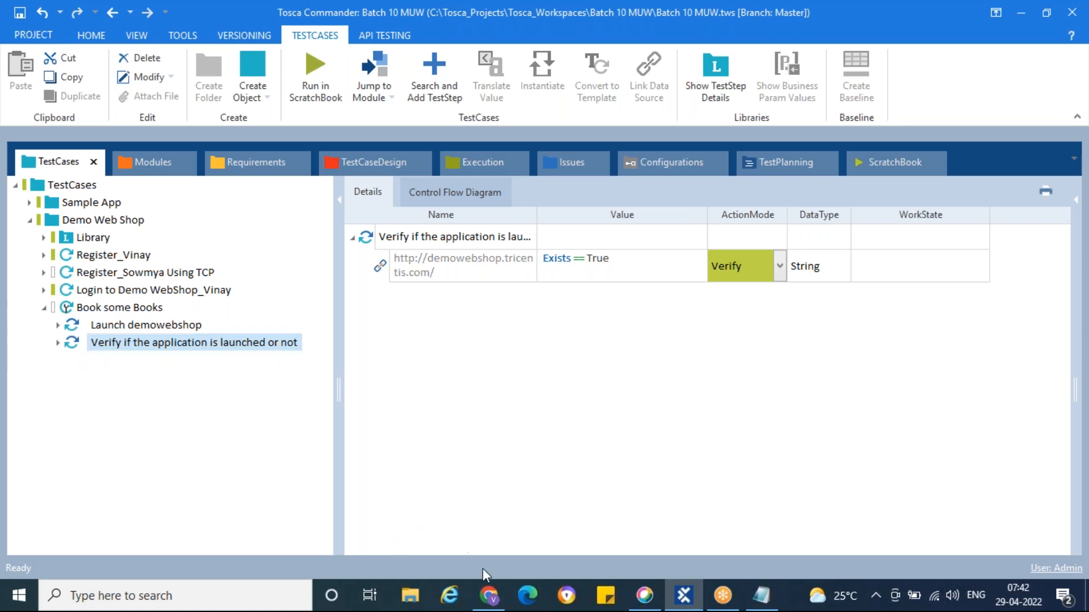
Log out of the web shop in the browser and return to Tosca Commander
left_click(490, 597)
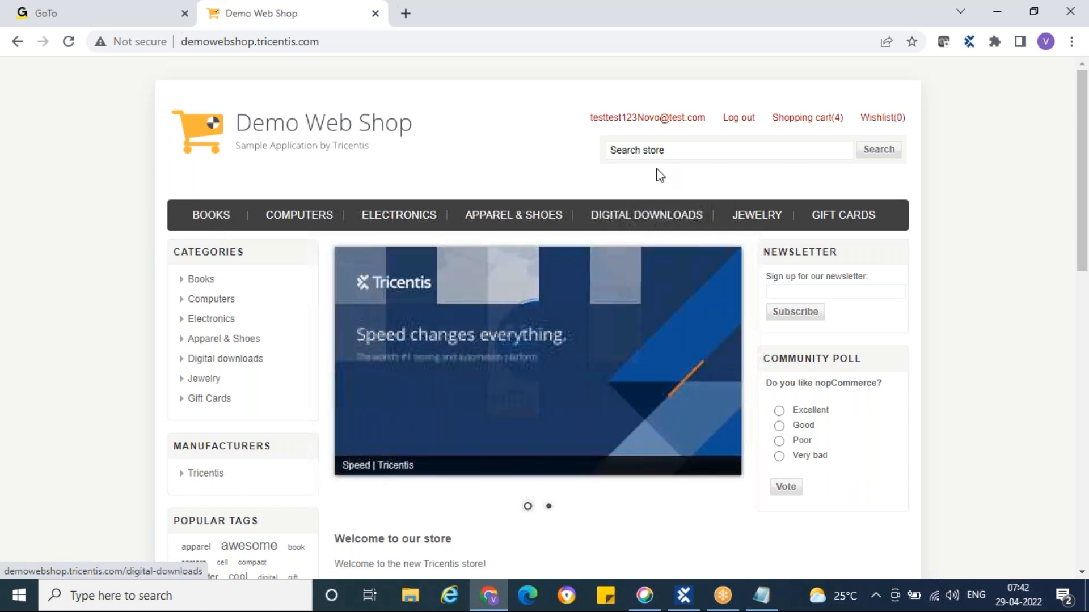
left_click(738, 119)
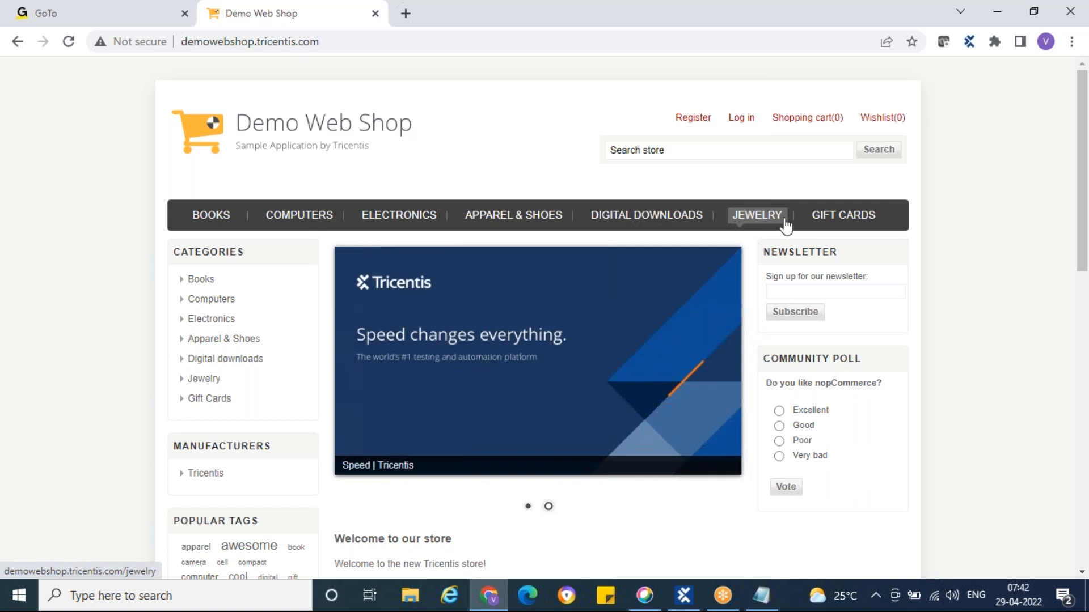
key("alt+Tab")
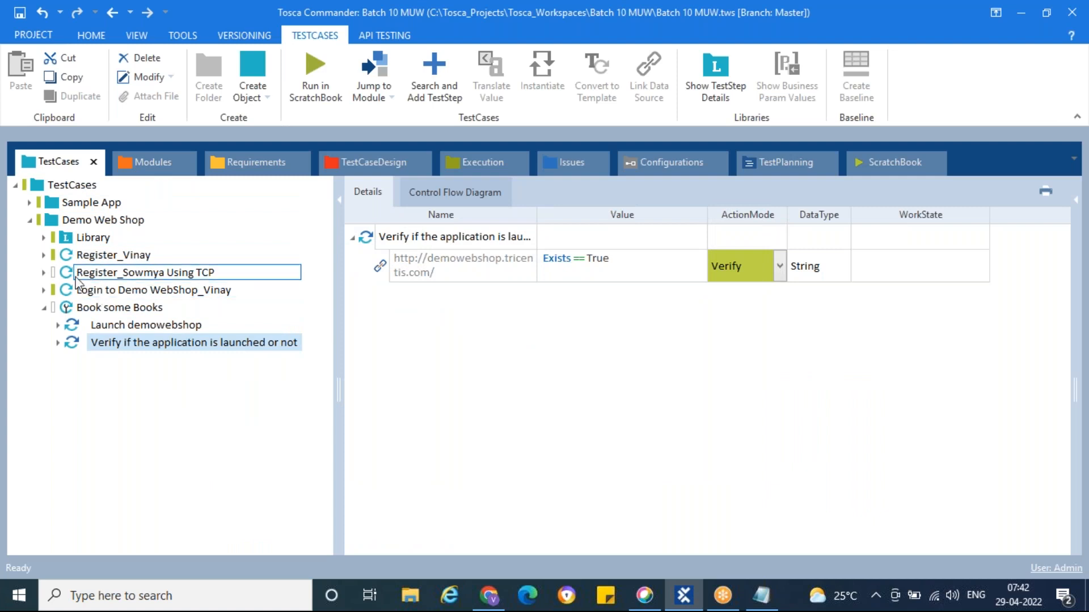
Add a Login to DemoWebShop reference to Book some Books, clearing a mis-pasted Email value
left_click(44, 238)
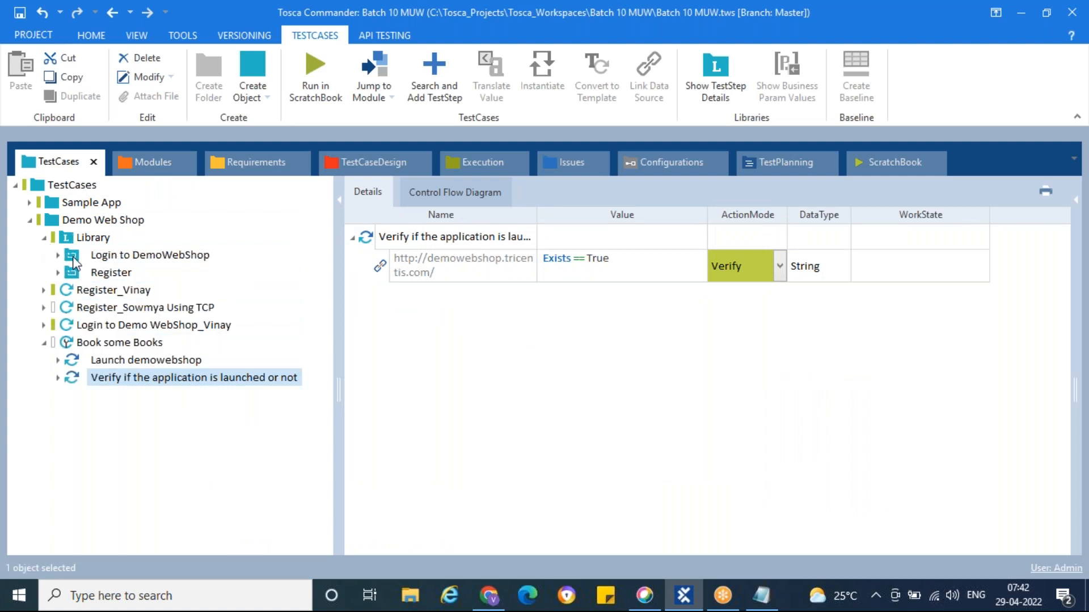
left_click(73, 256)
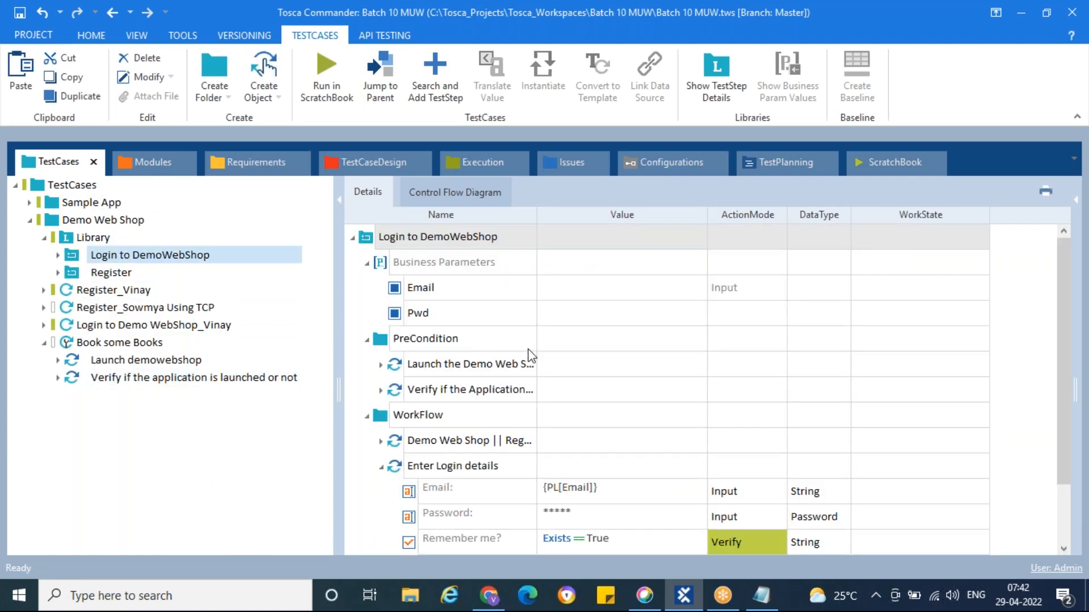
scroll(620, 363, "down", 1)
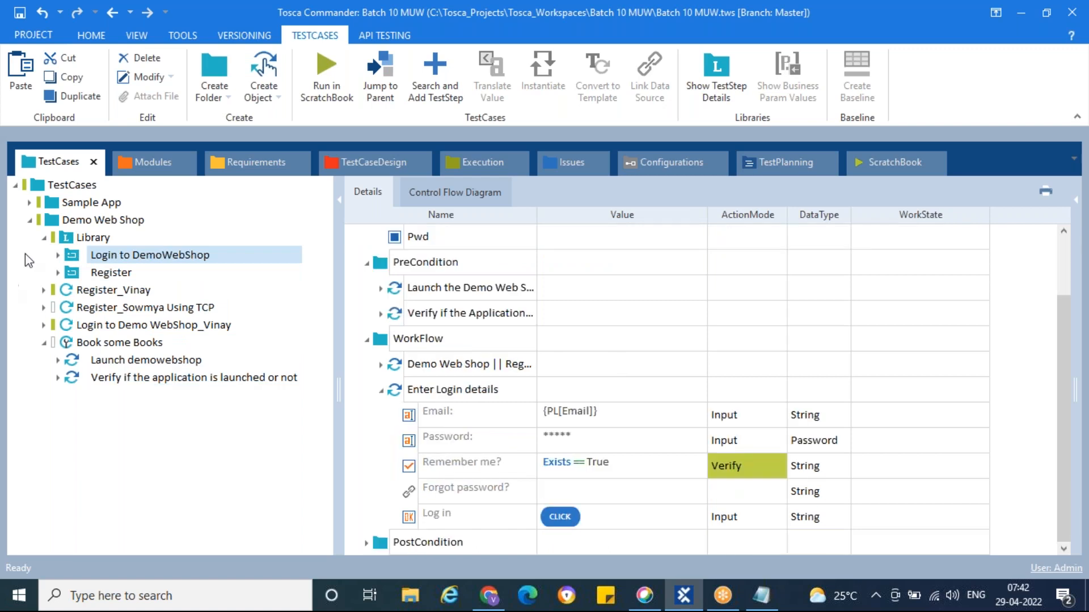
left_click_drag(69, 261, 68, 350)
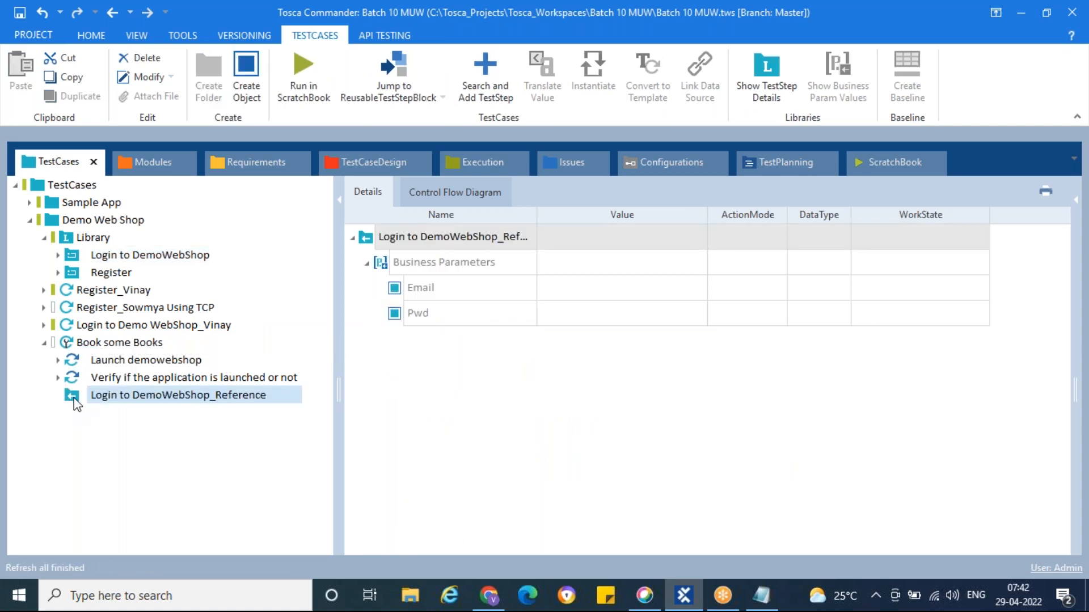
left_click(584, 288)
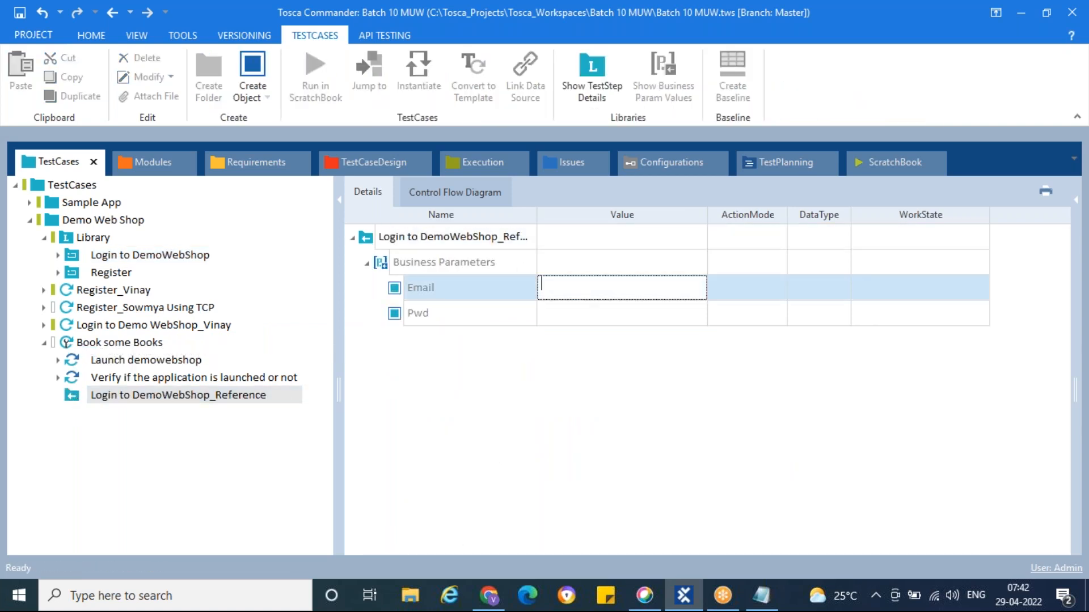
type("http://demowebshop.tricentis.com/")
key("Return")
left_click(622, 299)
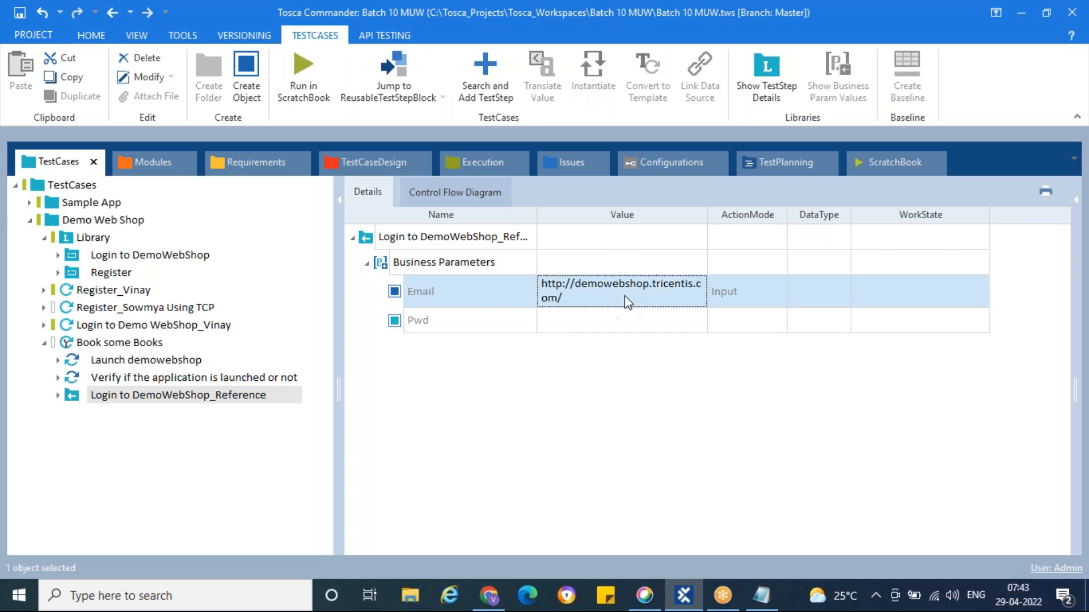
left_click(622, 299)
key("BackSpace")
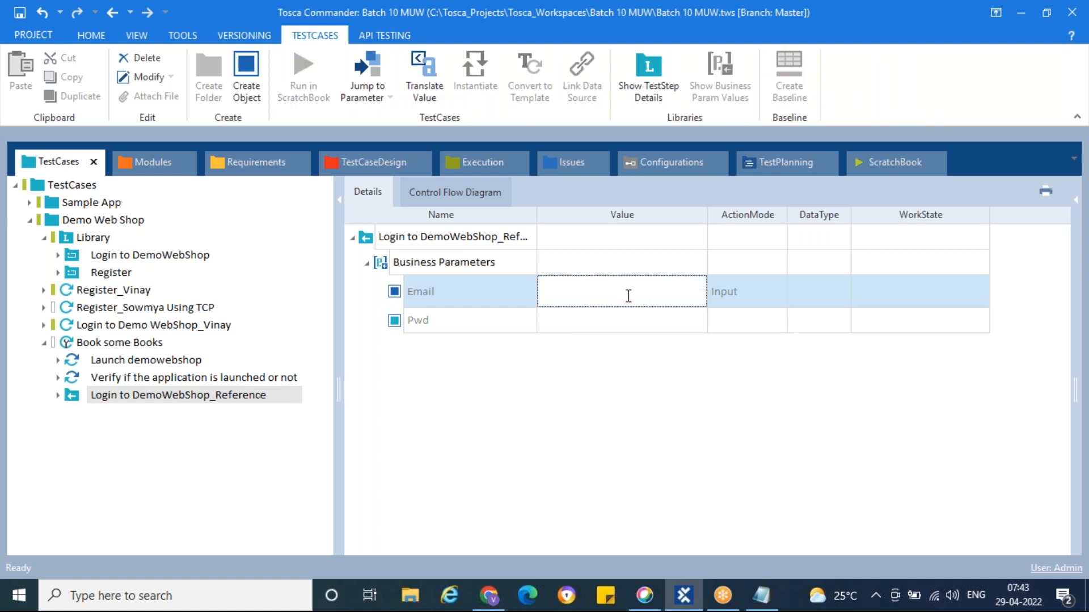
Copy the test account's e-mail from the shop login page into the Email parameter
key("alt+Tab")
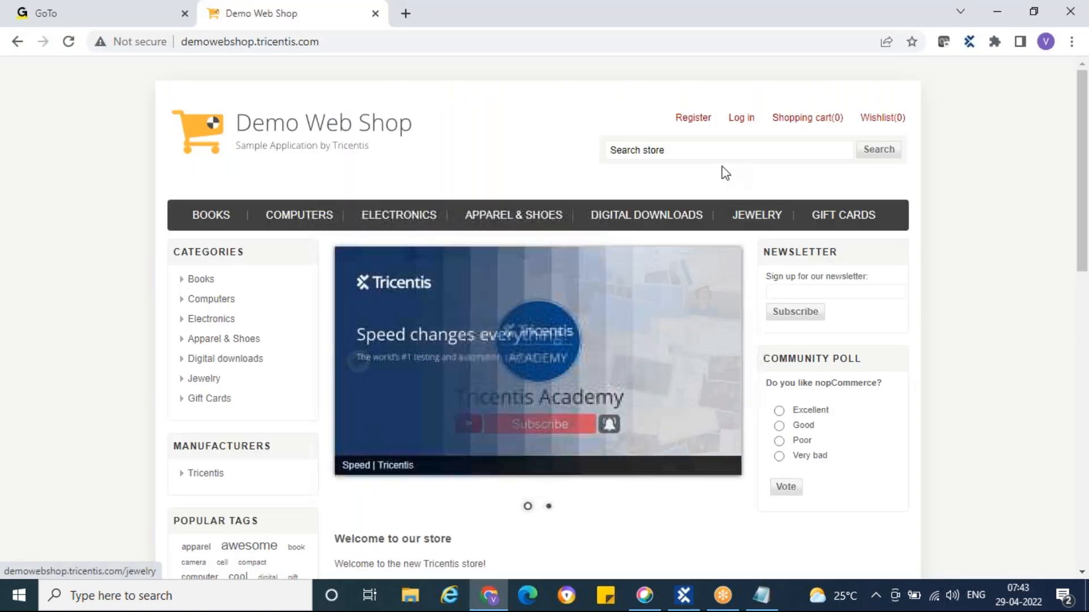
left_click(737, 120)
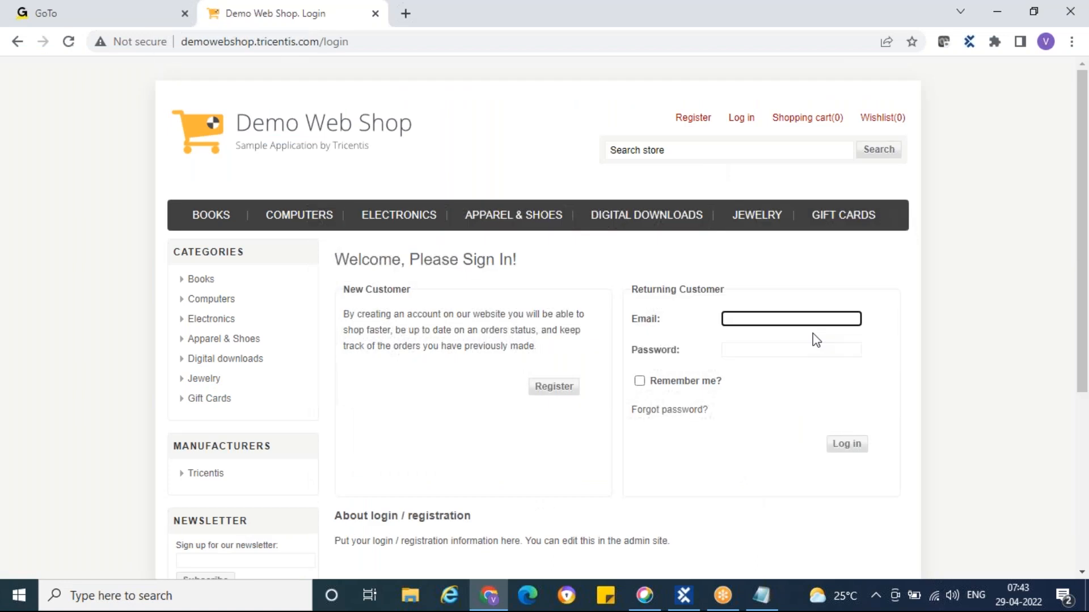
left_click(813, 318)
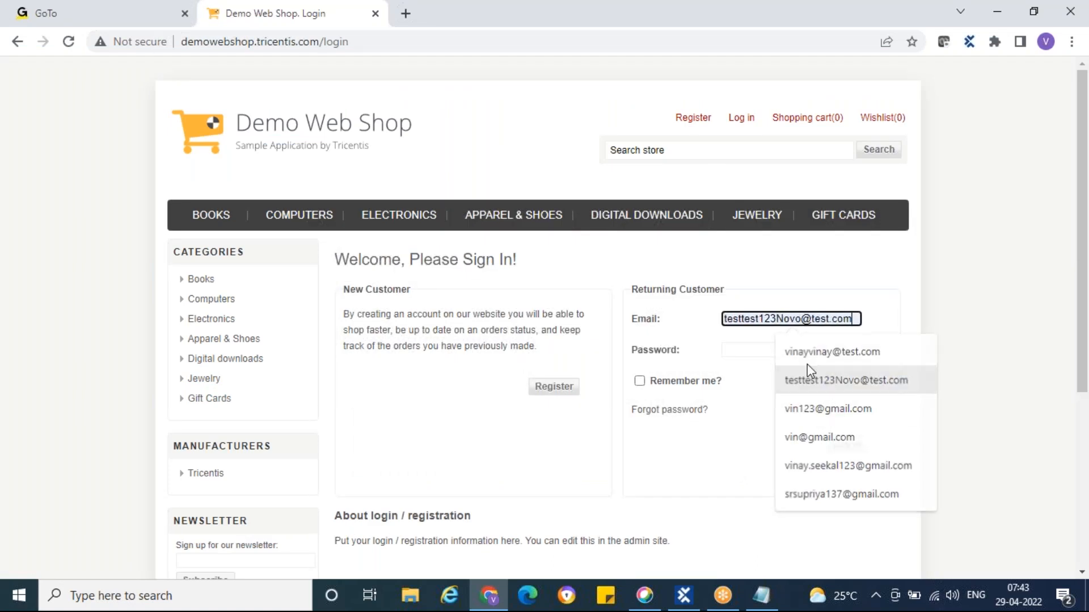
left_click(811, 374)
triple_click(780, 327)
key("ctrl+c")
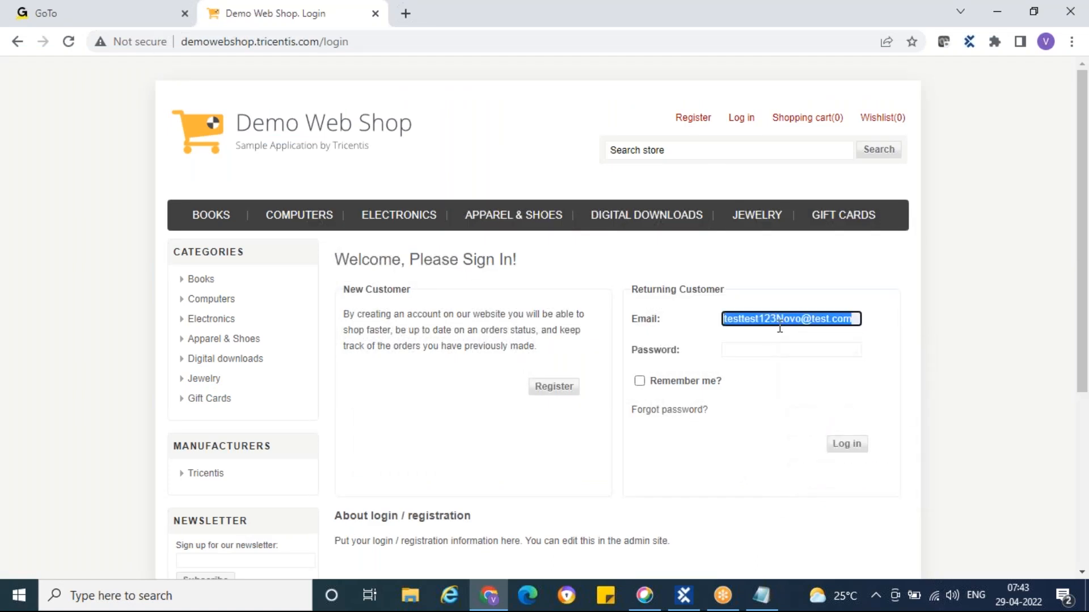
left_click(685, 592)
left_click(601, 292)
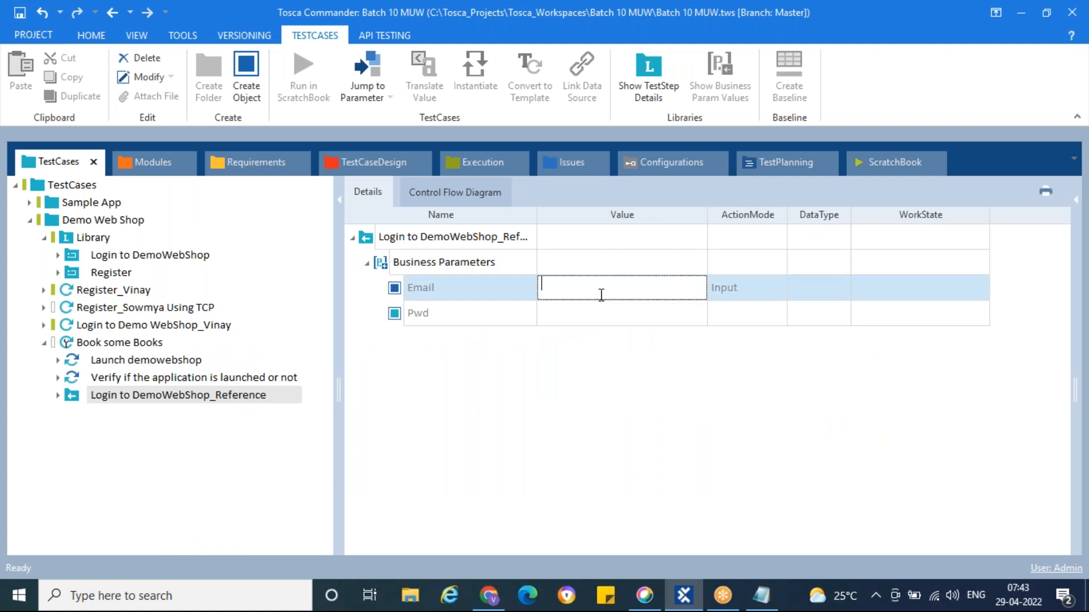
key("ctrl+v")
left_click(604, 395)
Enter the test account password in the Pwd parameter and return the shop to its home page
left_click(605, 319)
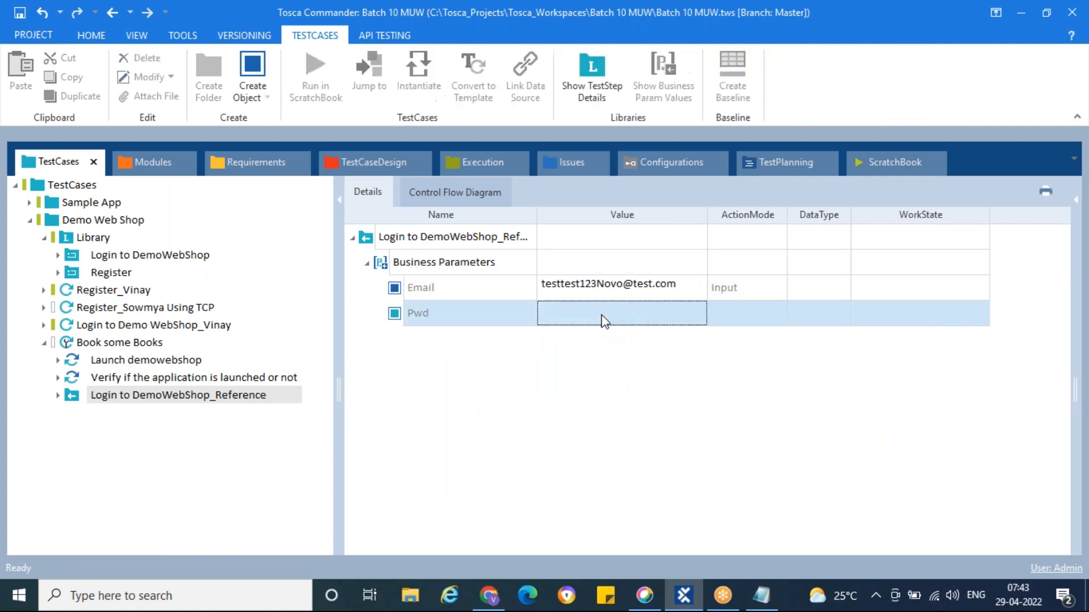
left_click(592, 320)
type("Qwerty1#")
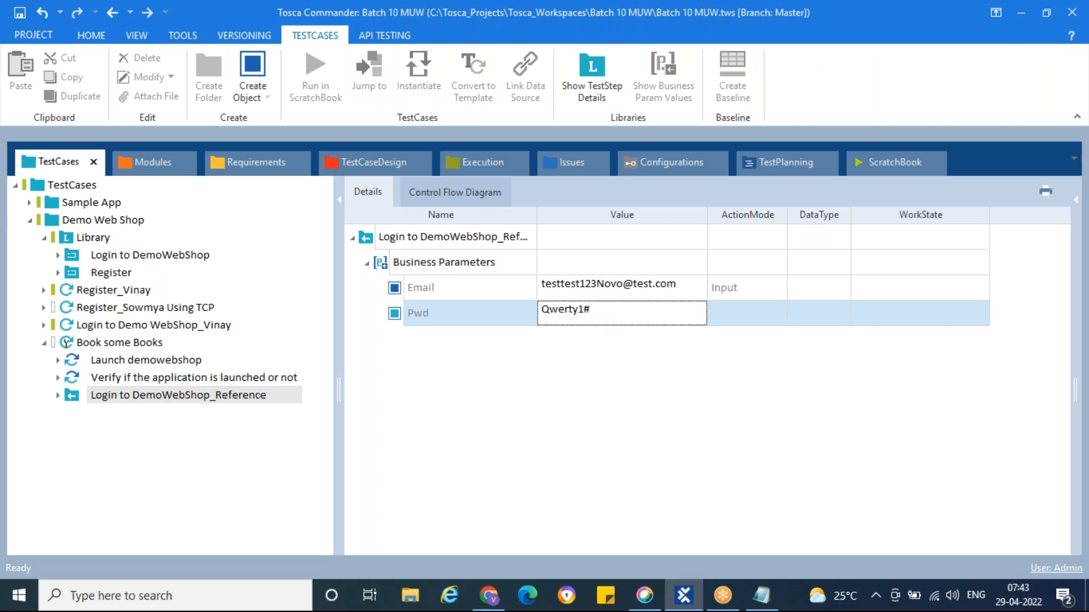
left_click(614, 370)
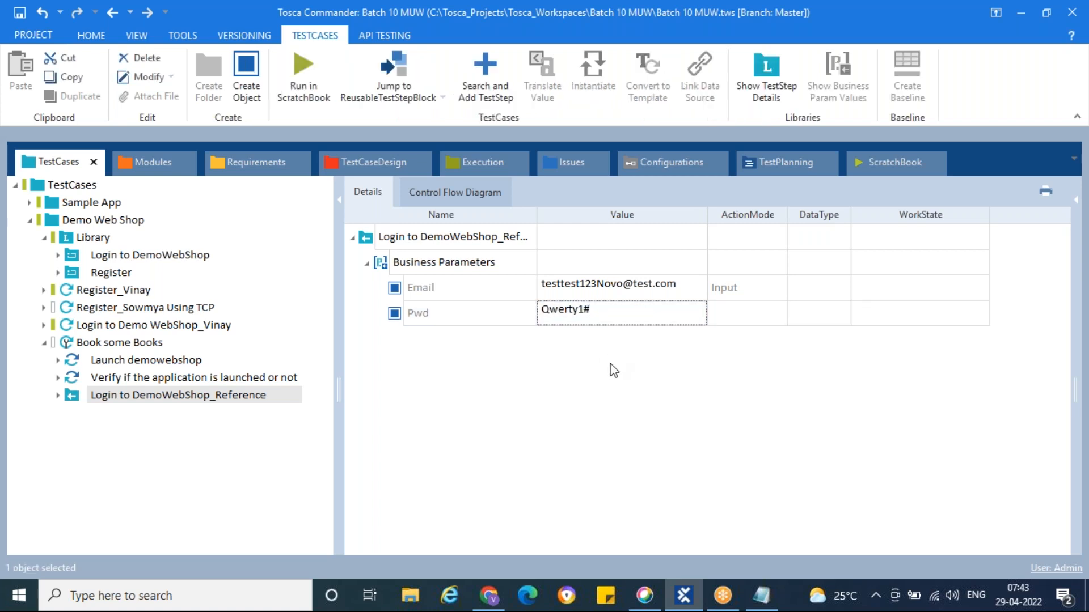
left_click(489, 595)
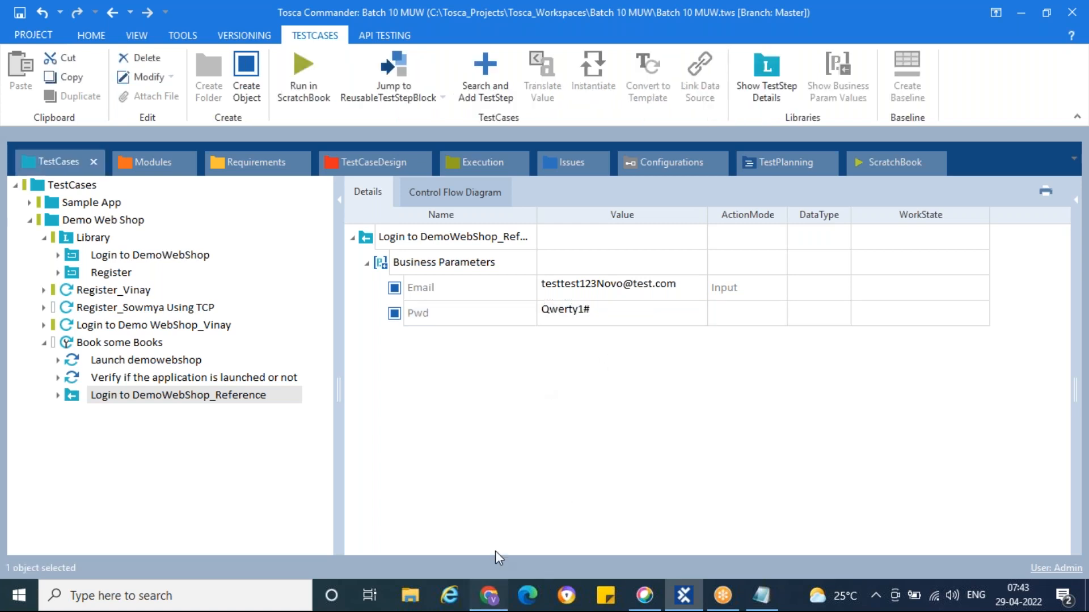
left_click(340, 138)
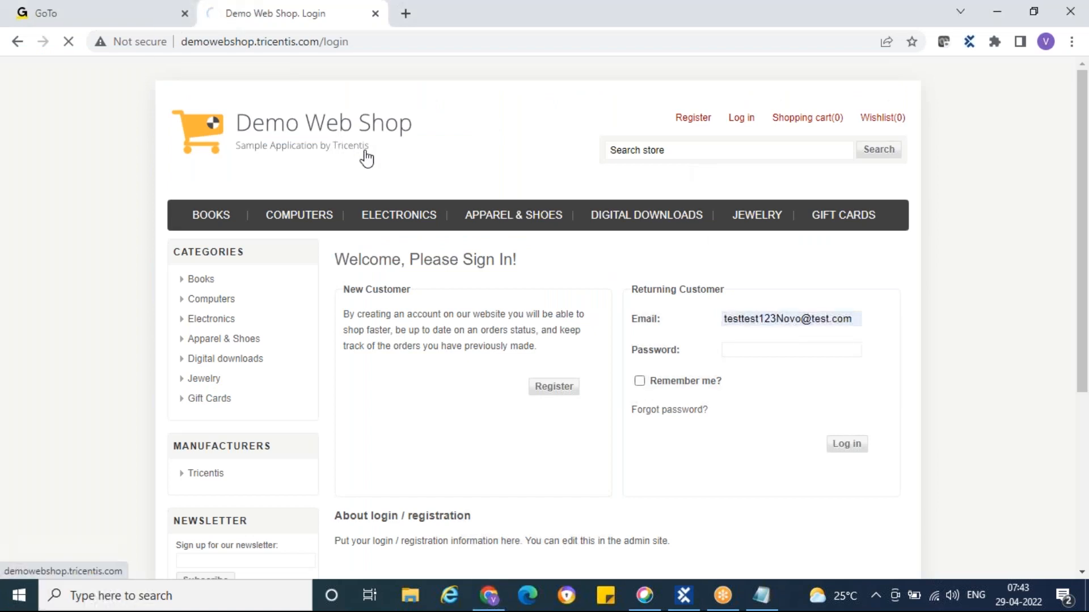
left_click(686, 597)
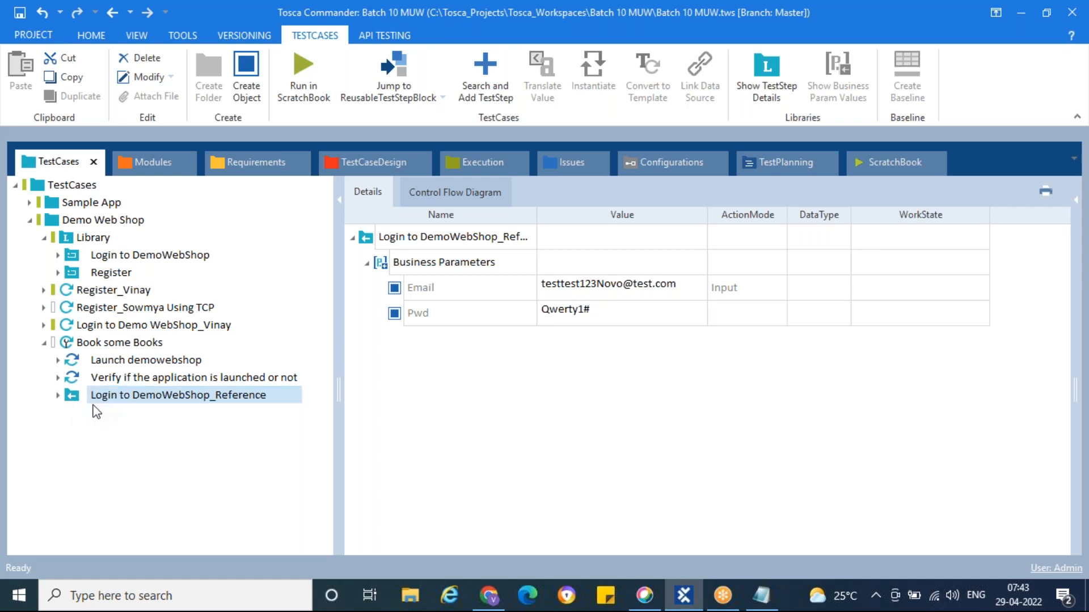
Review the reference's filled business parameters, then close the Demo Web Shop browser tab
left_click(126, 258)
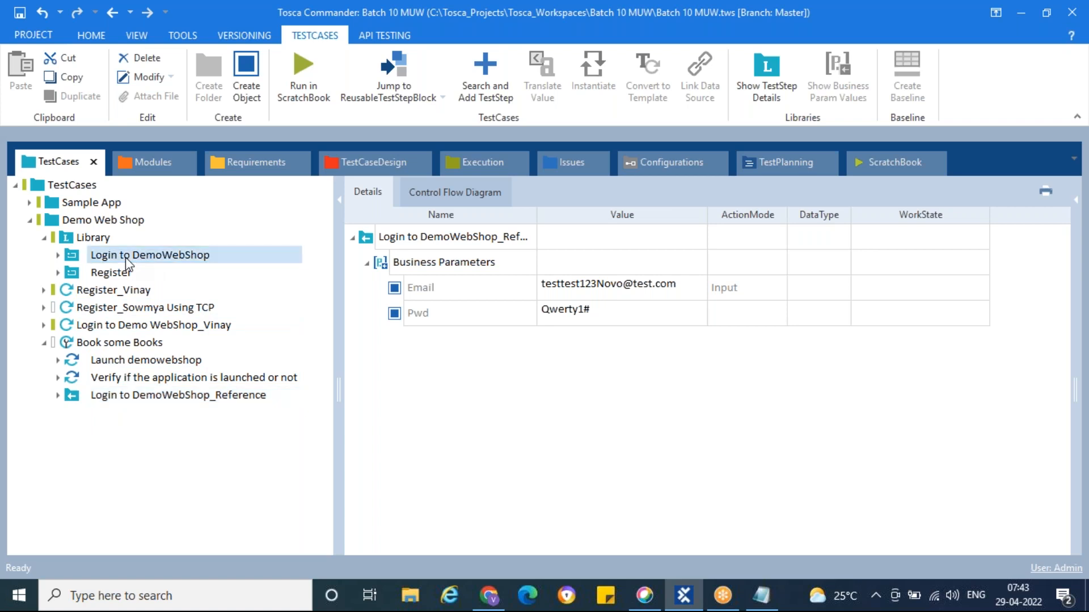
scroll(423, 348, "down", 1)
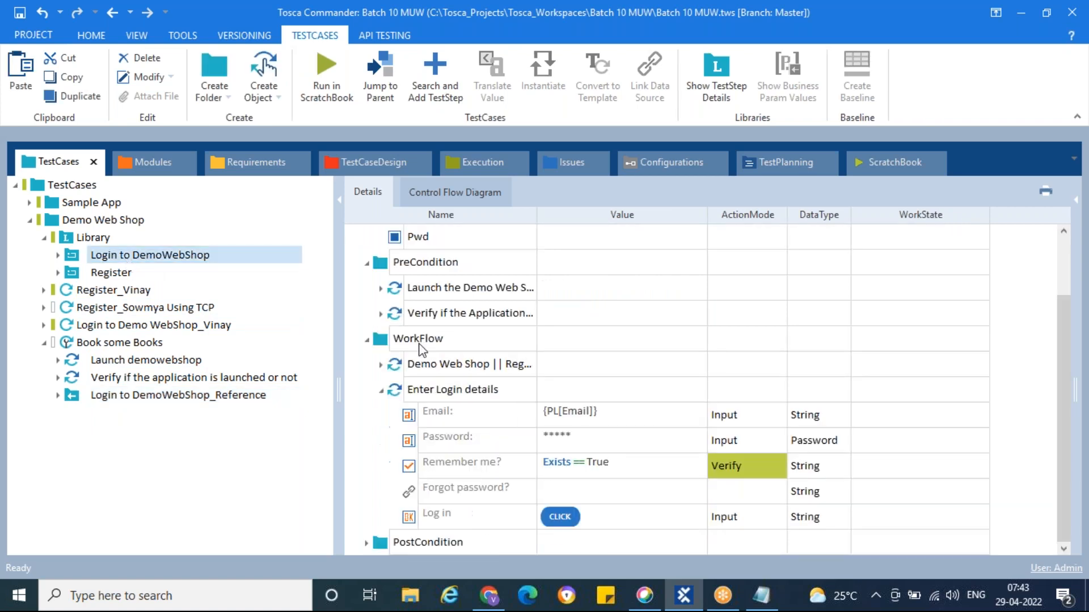
left_click(75, 400)
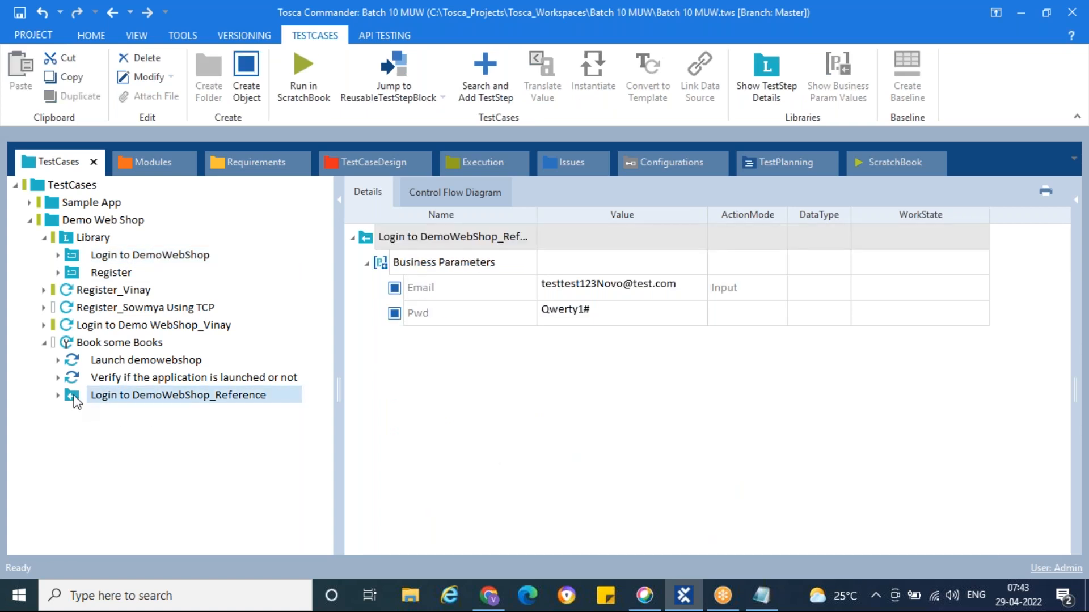
key("alt+Tab")
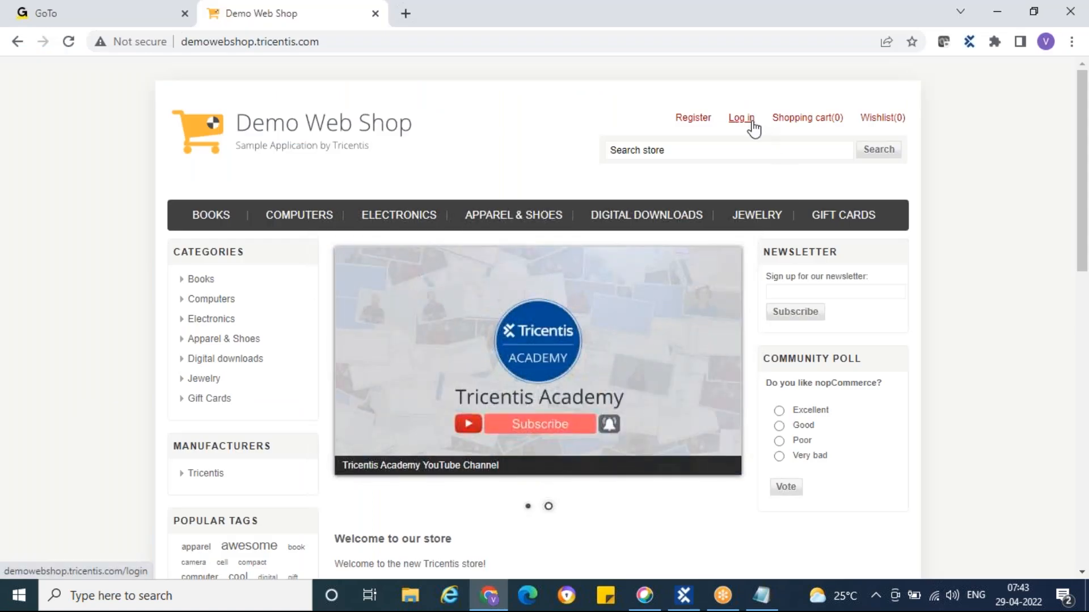
left_click(752, 120)
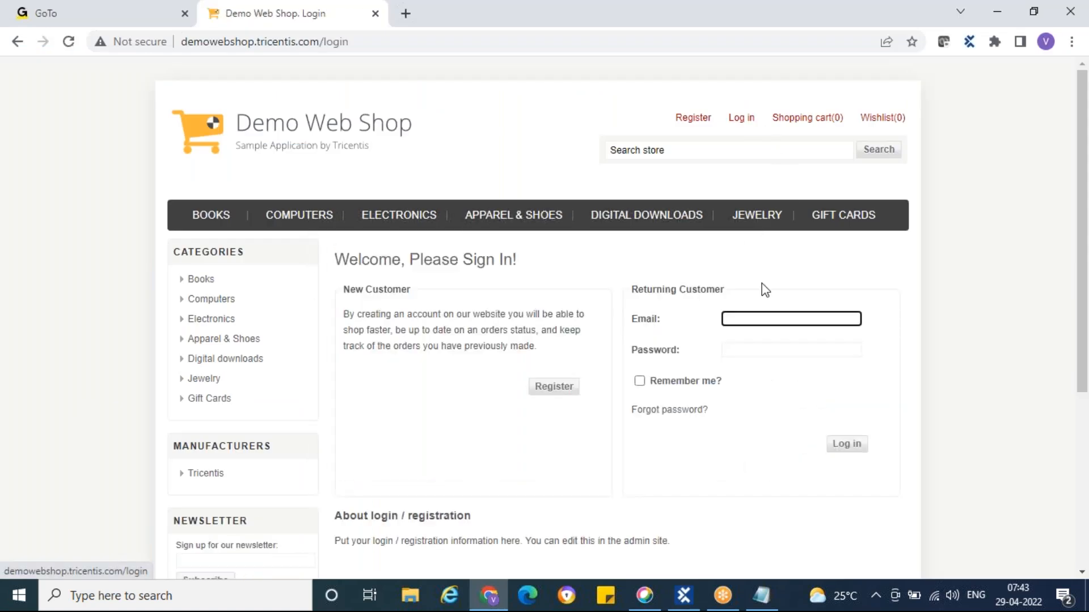
left_click(207, 129)
right_click(249, 14)
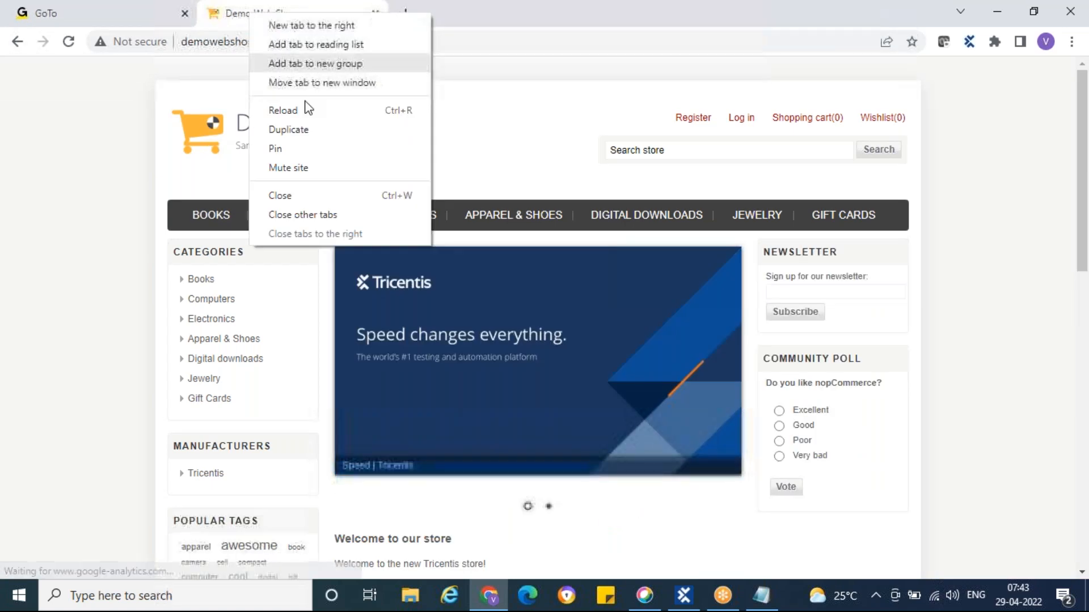
left_click(293, 195)
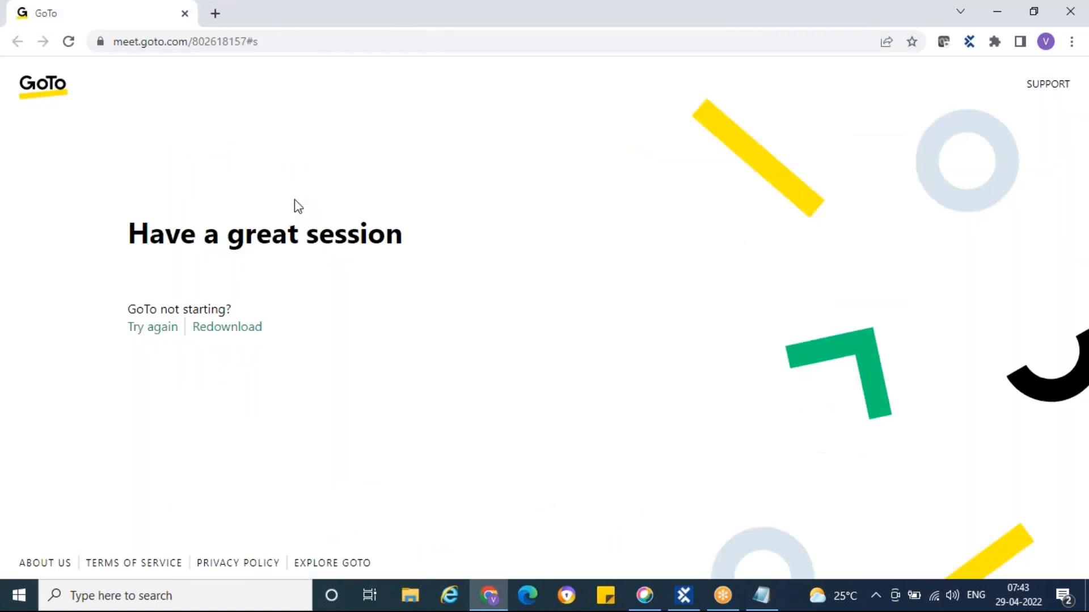
left_click(683, 595)
Set Book some Books' WorkState to IN_WORK and run it in ScratchBook
left_click(117, 342)
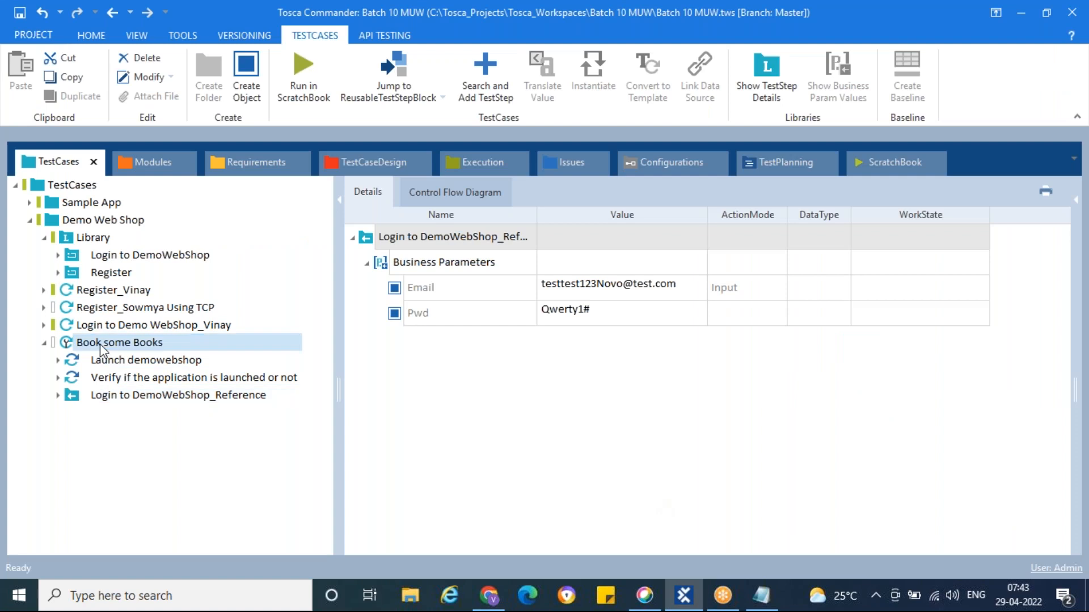
left_click(971, 238)
left_click(980, 237)
left_click(918, 273)
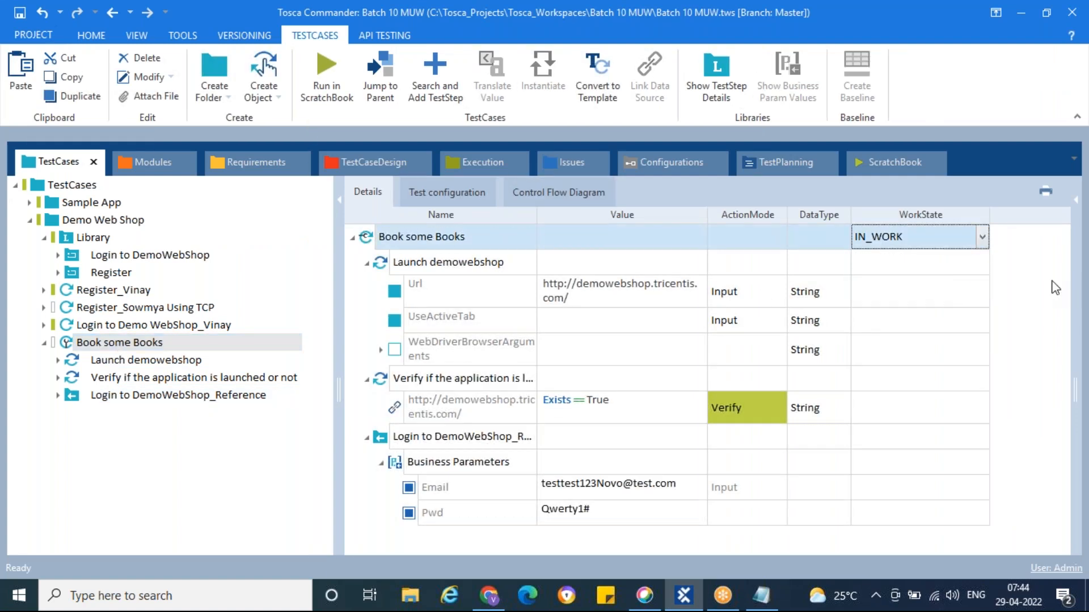
right_click(69, 344)
left_click(144, 316)
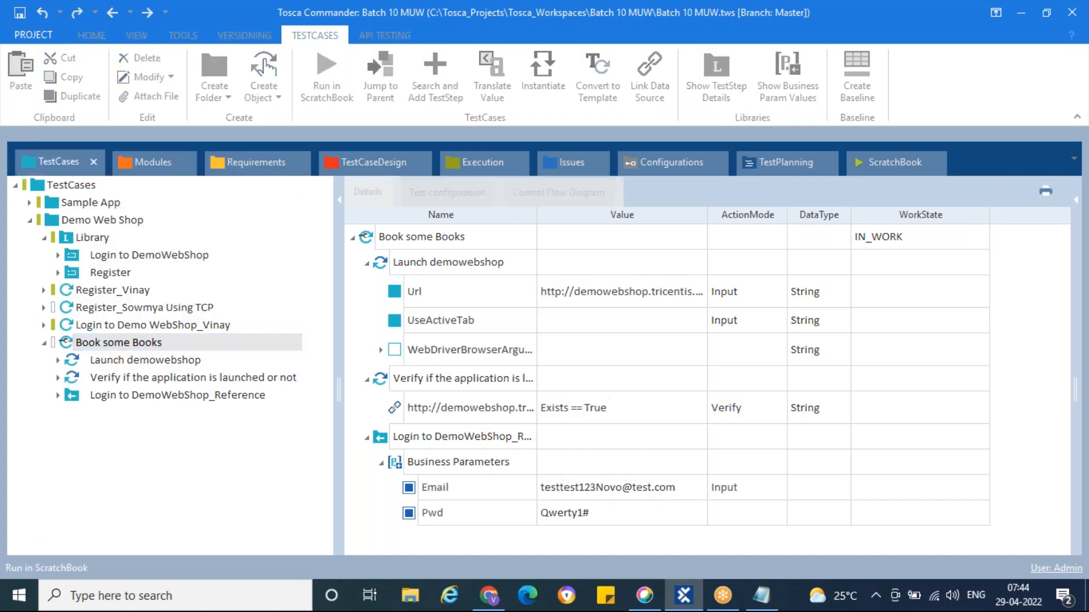
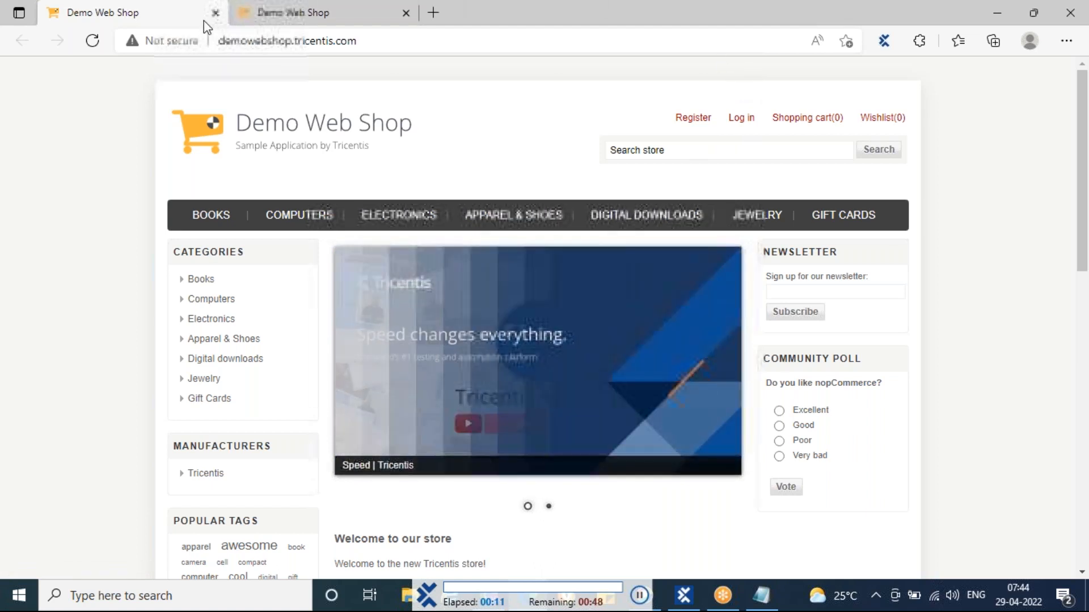
Close the duplicate Demo Web Shop tab and the Edge window, then return to Tosca Commander
left_click(215, 15)
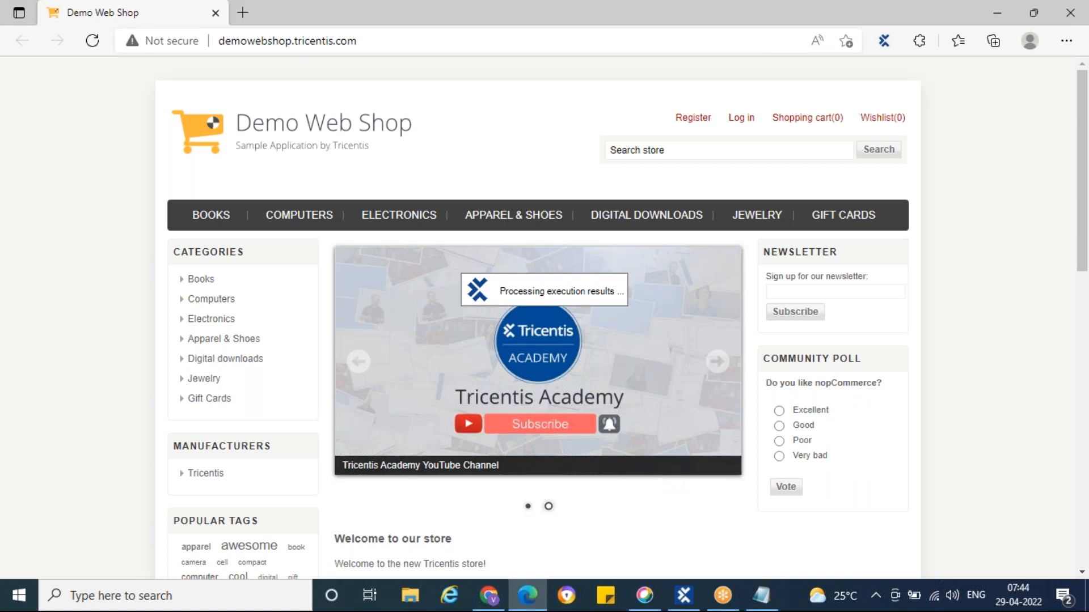
left_click(215, 12)
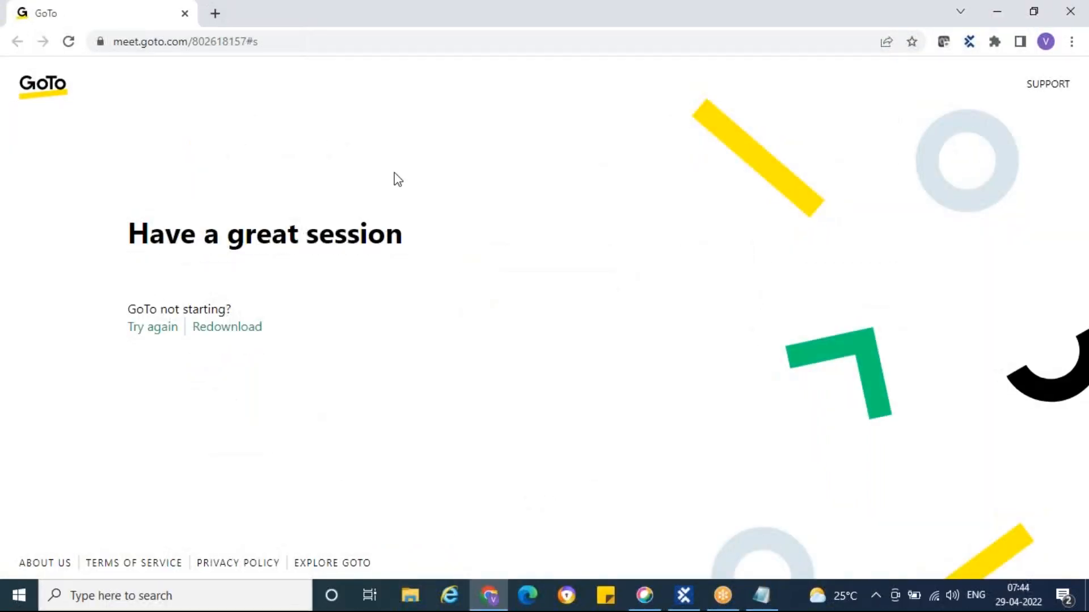
left_click(686, 598)
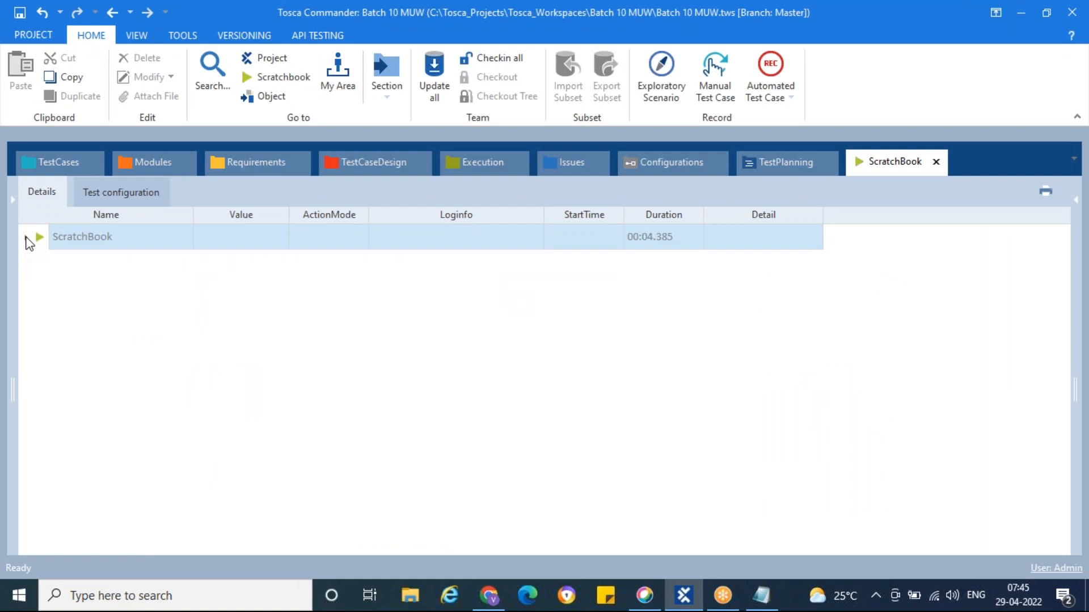
Expand the ScratchBook, PreCondition and WorkFlow results to inspect the failed Enter Login details step
left_click(25, 237)
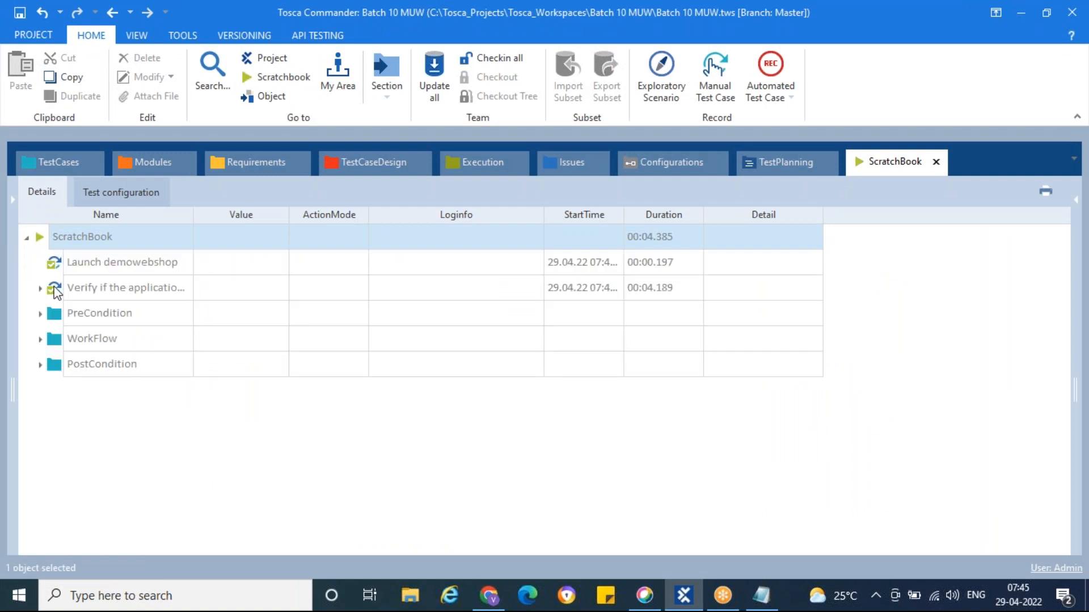
left_click(40, 314)
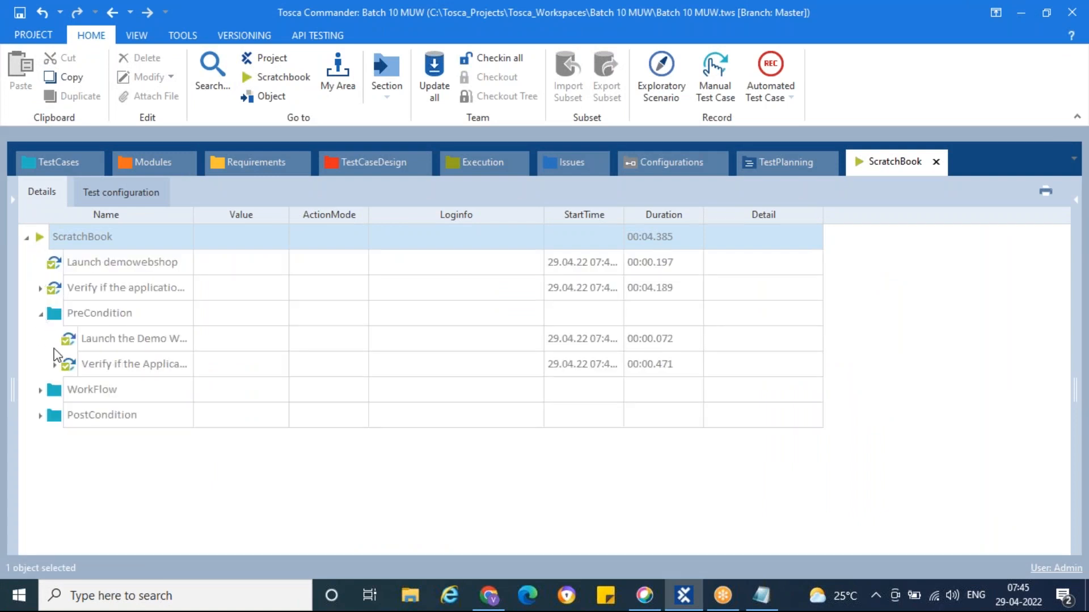
left_click(39, 390)
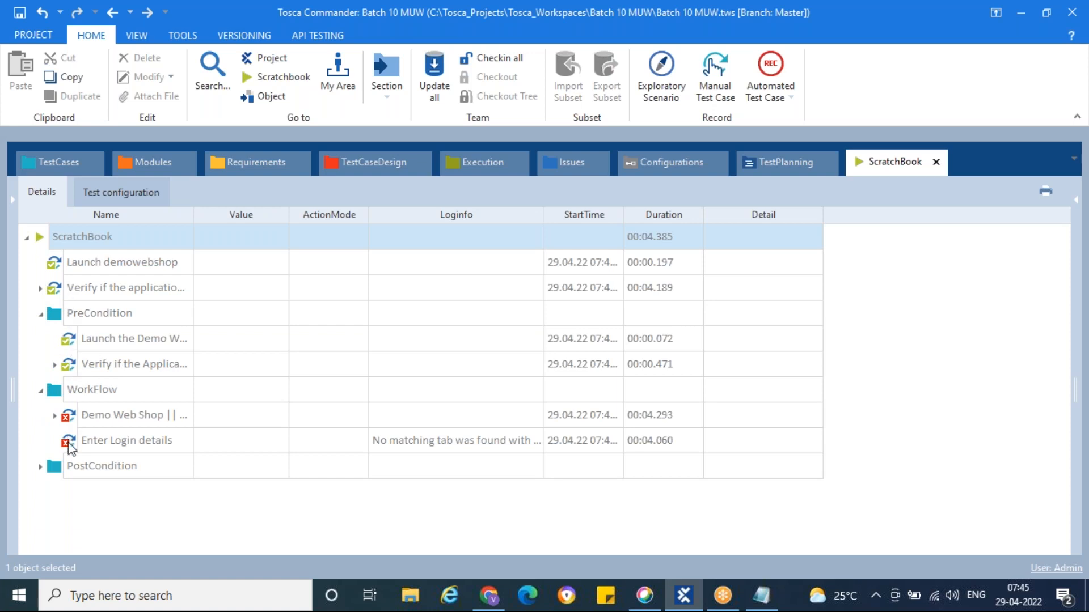
left_click(41, 314)
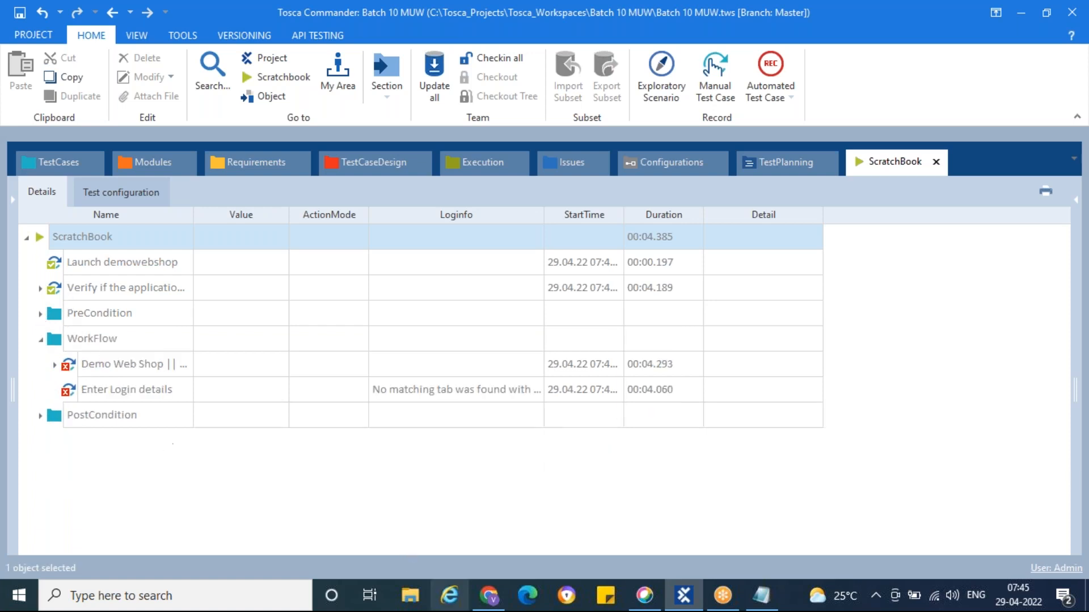
left_click(58, 169)
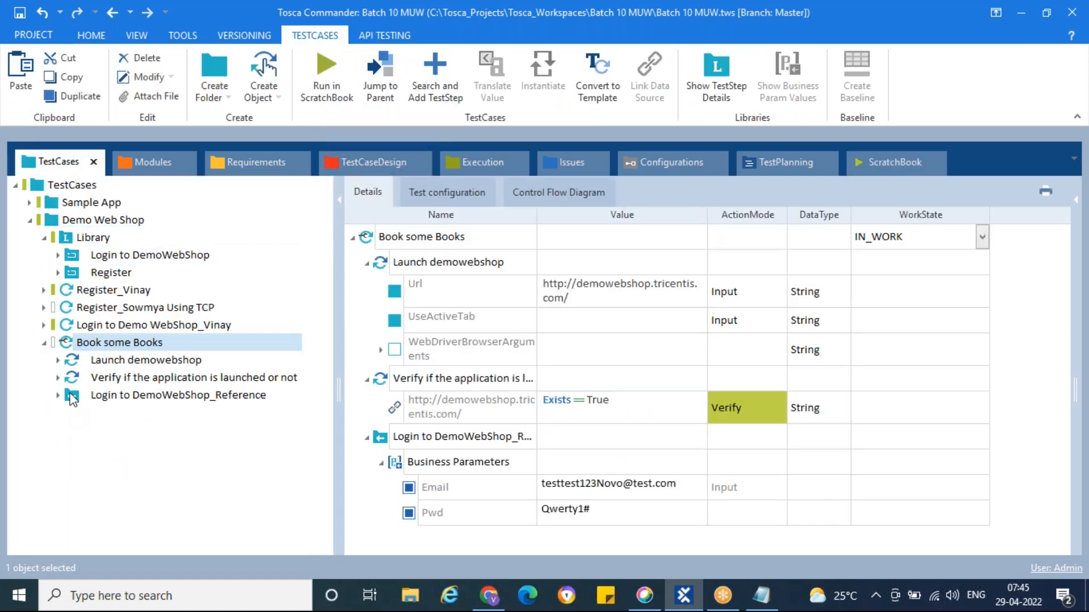
Inspect the details of the Launch demowebshop and Verify steps in Book some Books
left_click(122, 361)
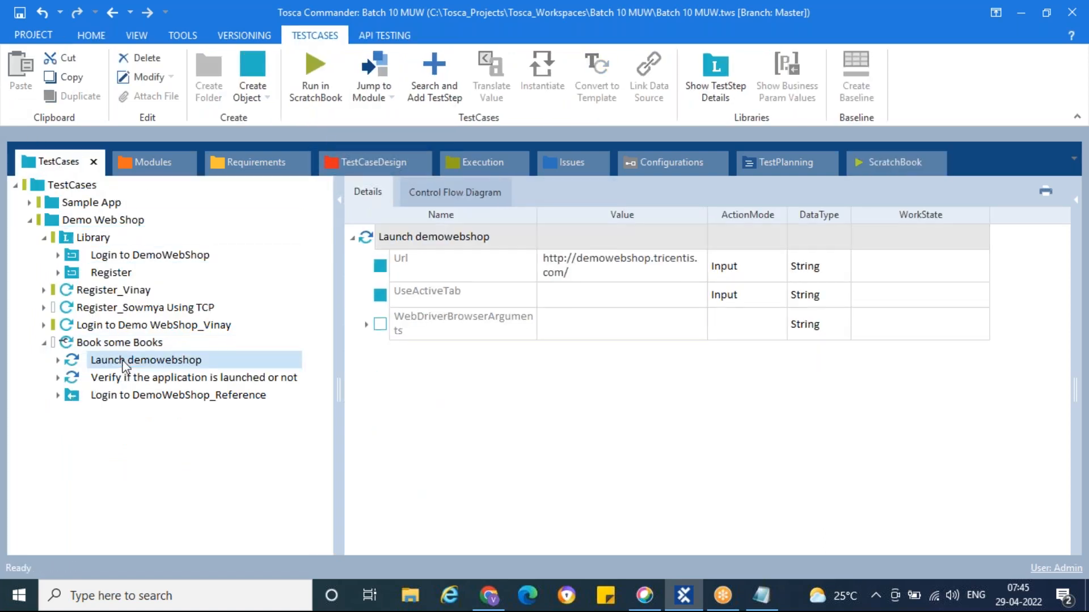
left_click(127, 379)
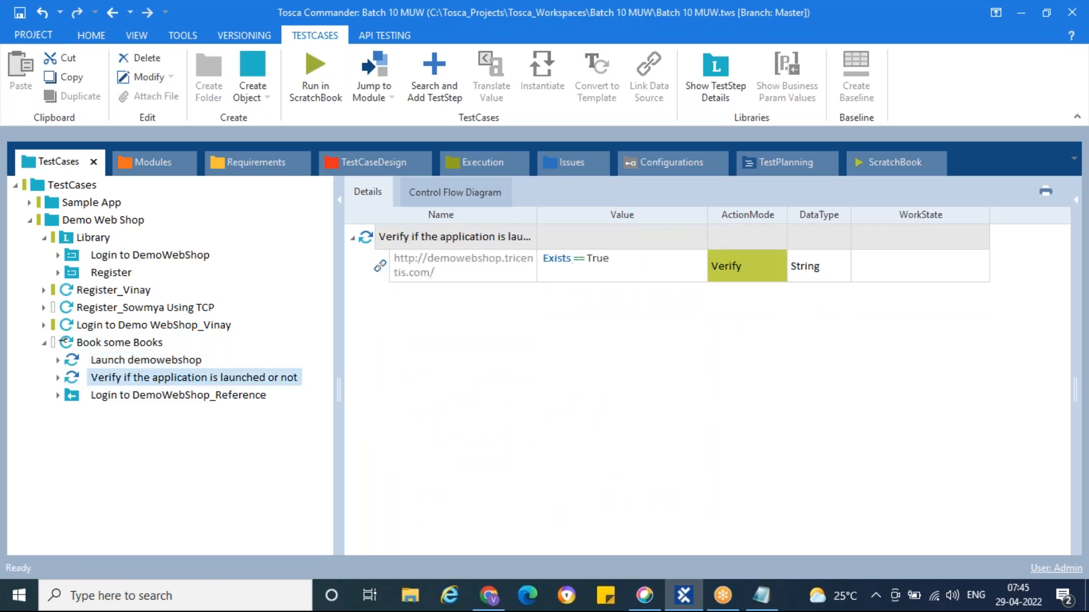
left_click(132, 362)
left_click(131, 378)
left_click(132, 362)
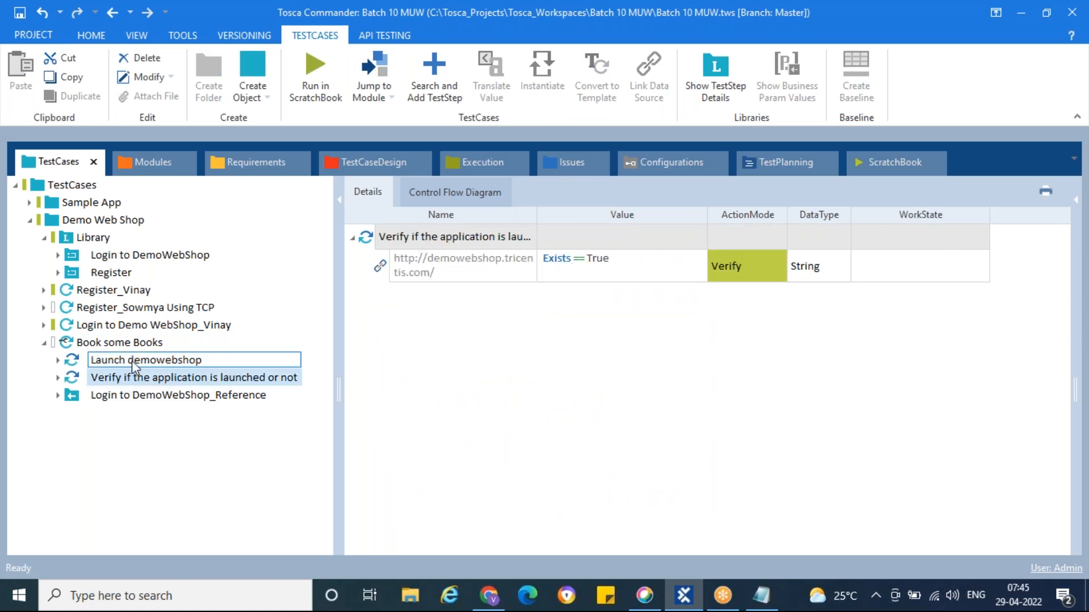
left_click(133, 376)
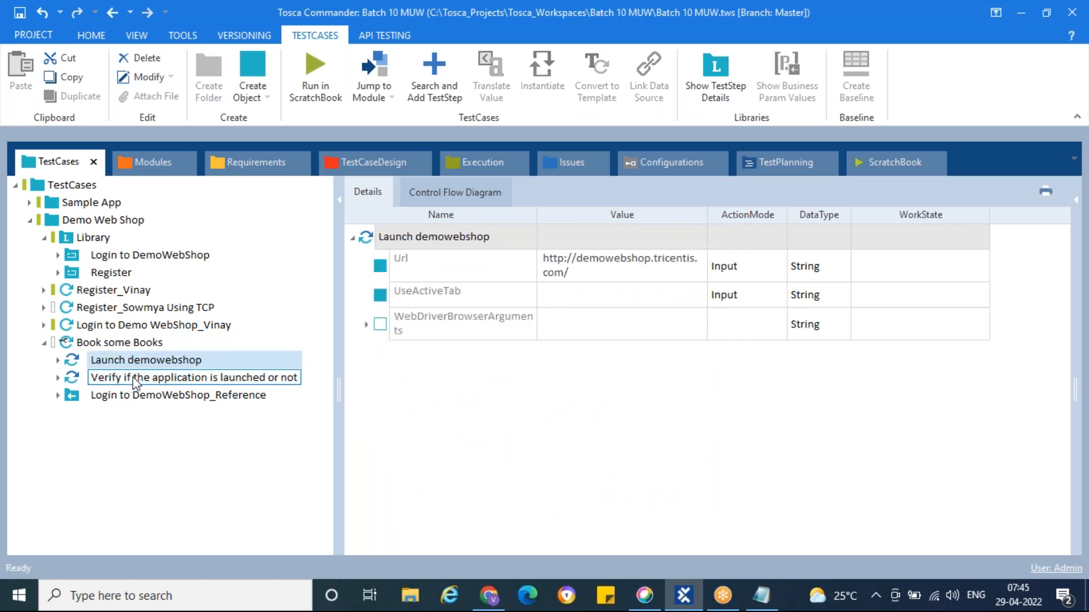
Jump to the Login to DemoWebShop reusable block and expand its launch and verification steps
left_click(73, 398)
right_click(72, 396)
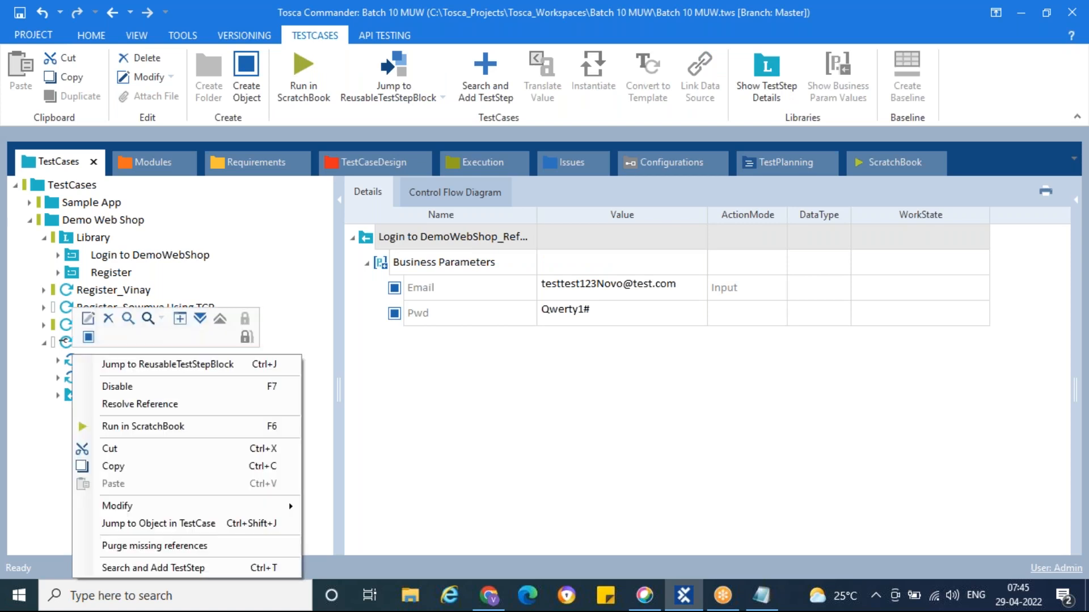
left_click(136, 365)
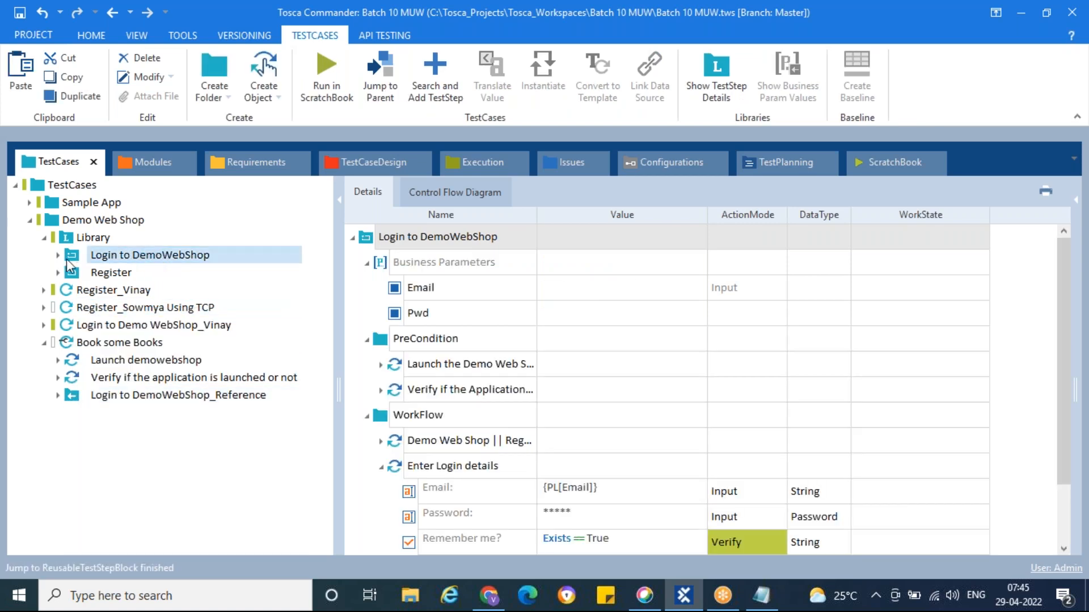
left_click(381, 364)
left_click_drag(537, 214, 576, 214)
left_click(380, 473)
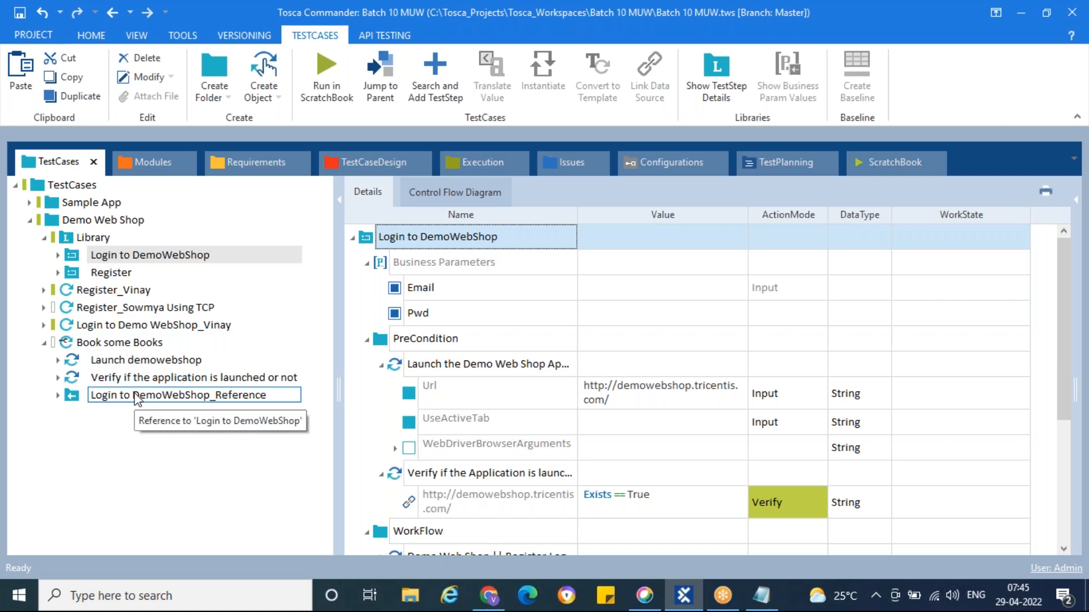
Delete the Launch demowebshop and Verify steps from Book some Books
left_click(129, 363)
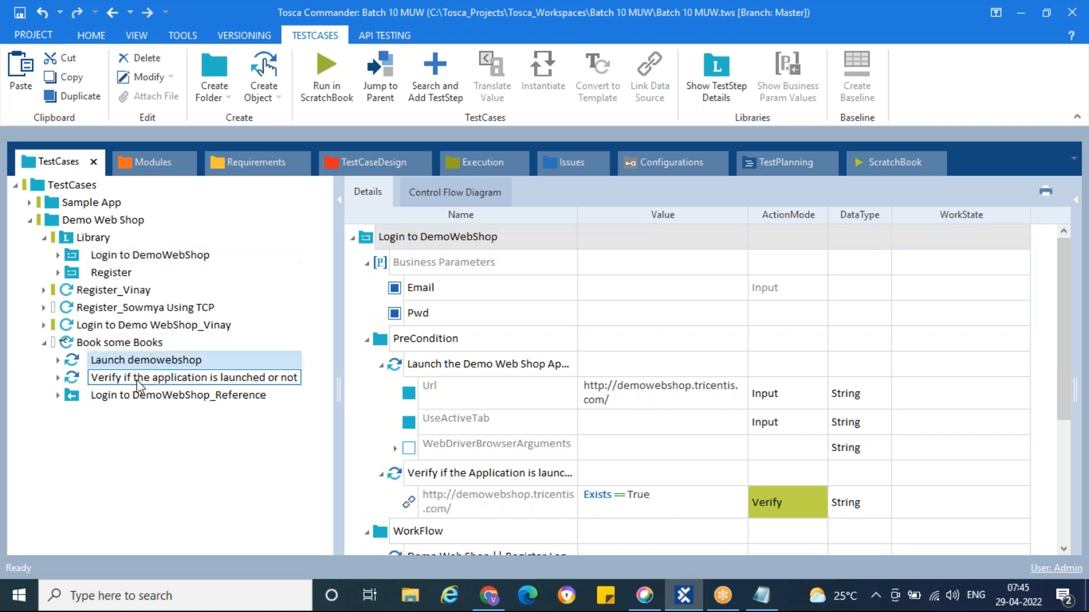
left_click(137, 380, "shift")
key("Delete")
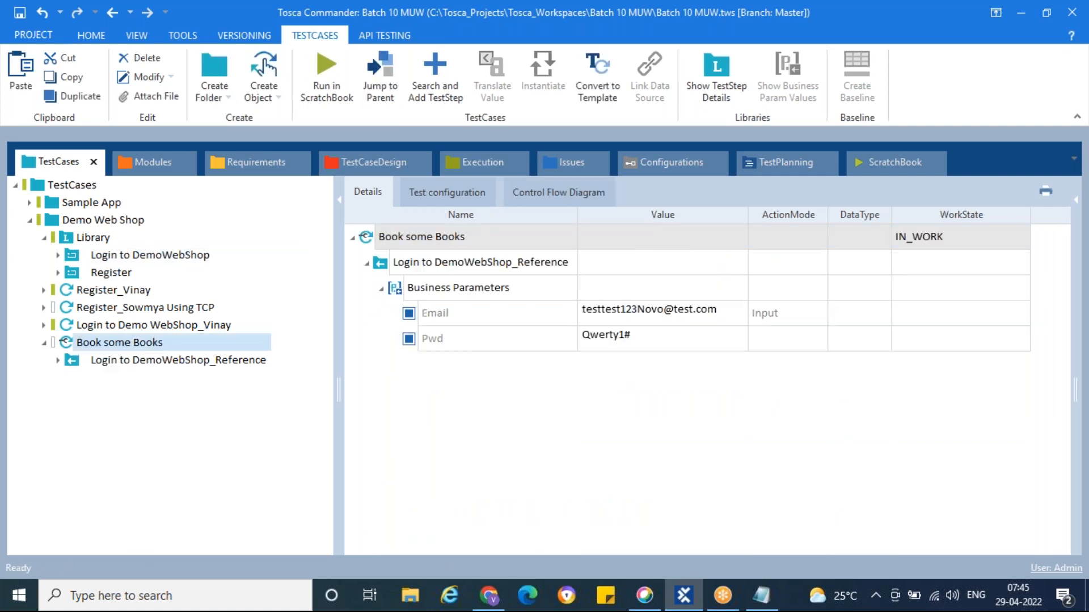
Start a ScratchBook run of Book some Books, now holding only the login reference step
left_click(141, 362)
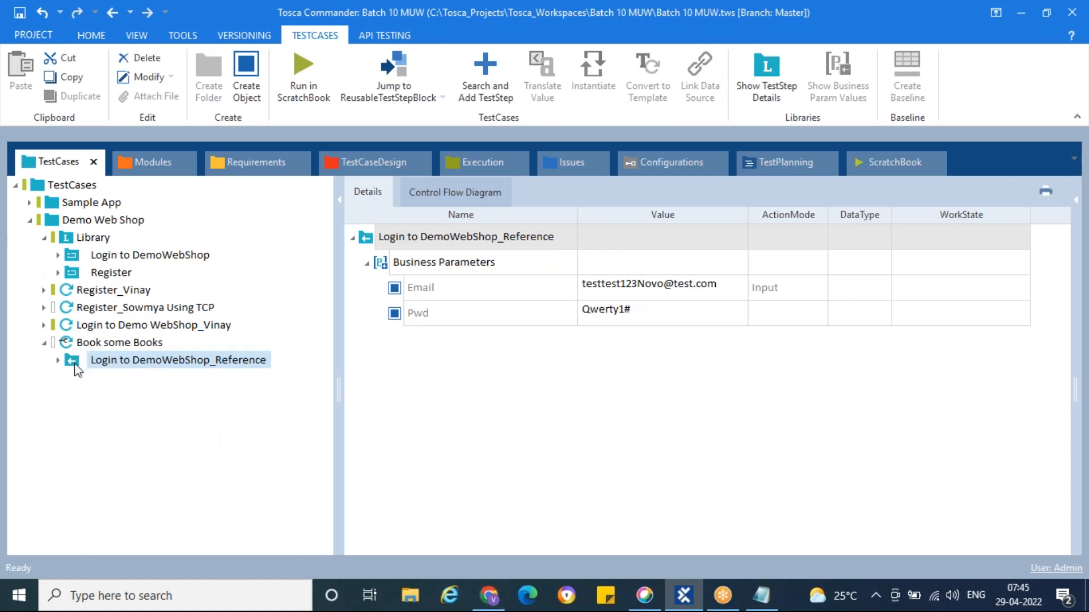
left_click(68, 342)
right_click(68, 342)
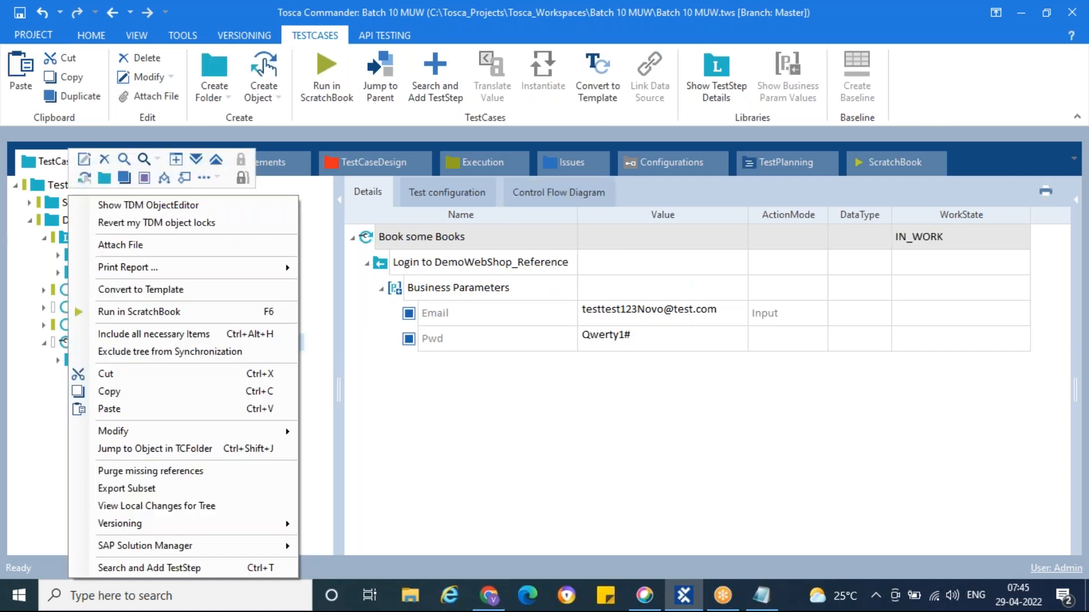
left_click(145, 312)
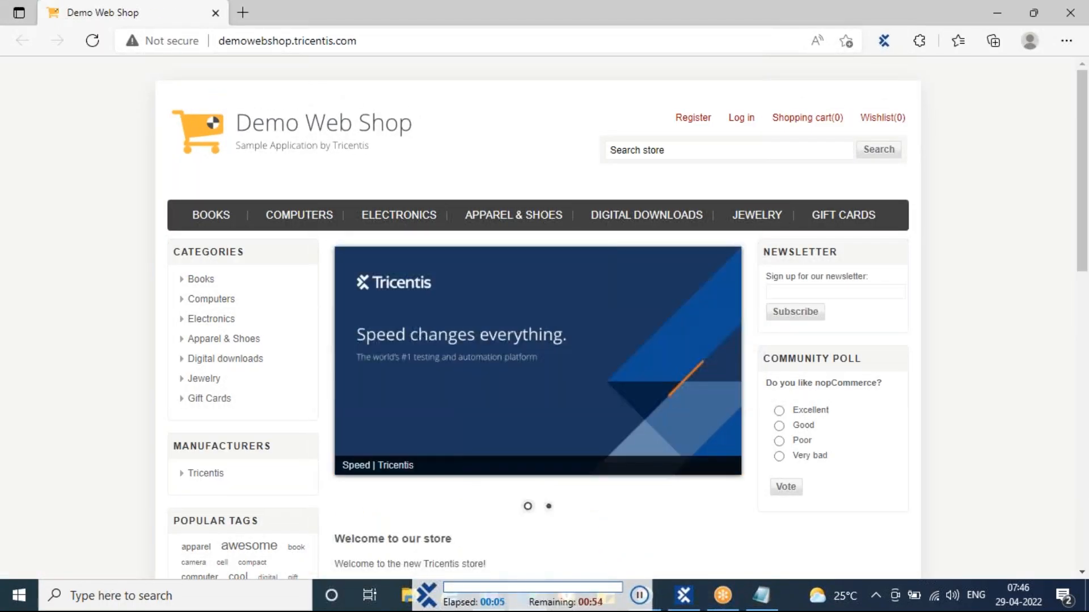
Let the run open the Demo Web Shop Log in page, then switch back to Tosca Commander
left_click(737, 121)
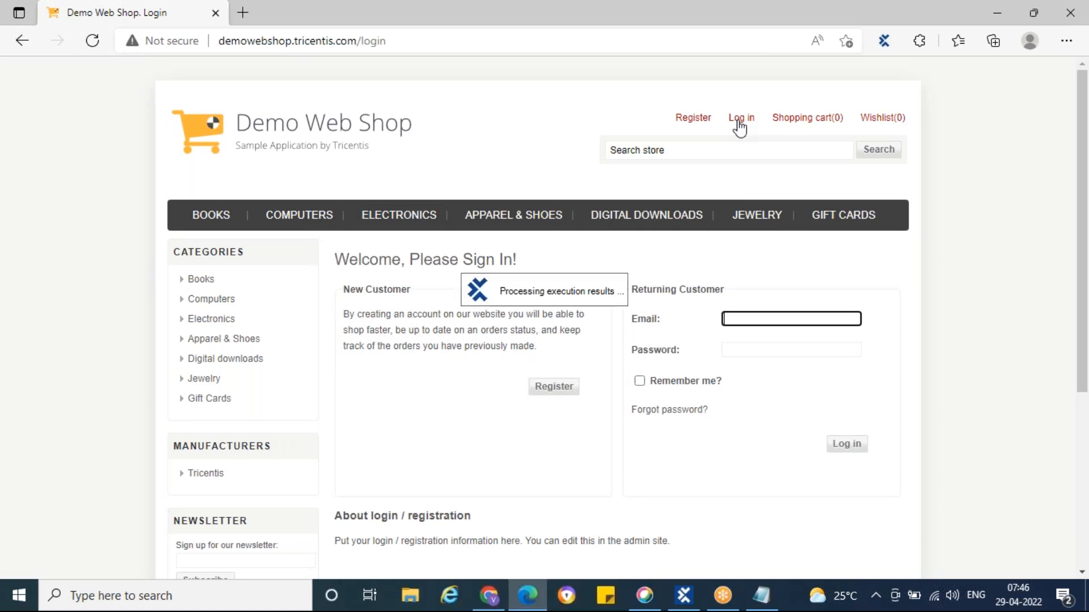
left_click(684, 596)
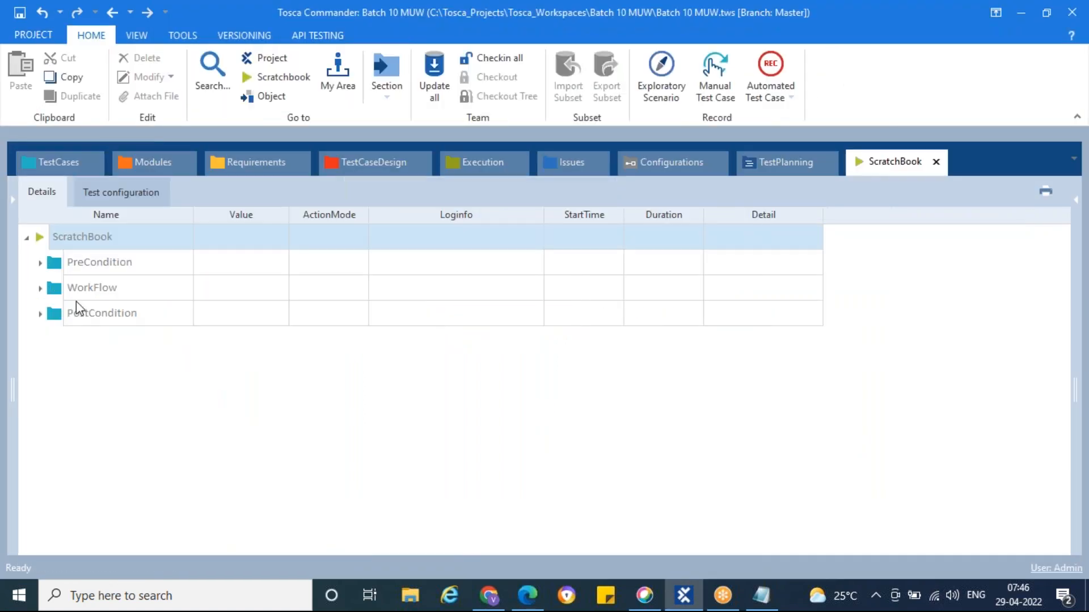
Read the Shopping cart (7) synchronization-failed log, then show the Login to DemoWebShop library steps
left_click(40, 263)
left_click(40, 339)
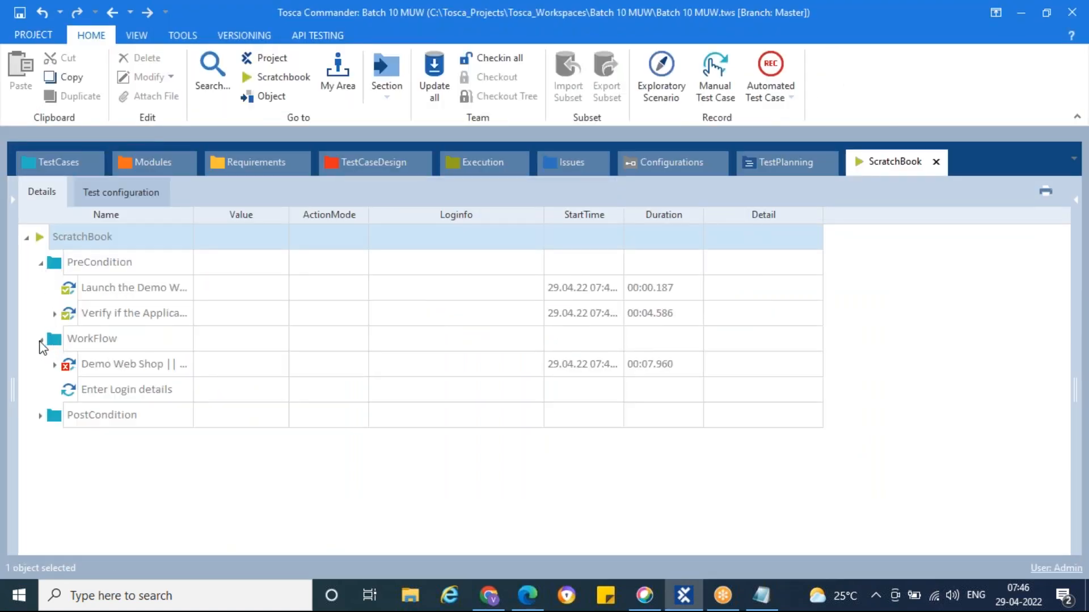
left_click(55, 365)
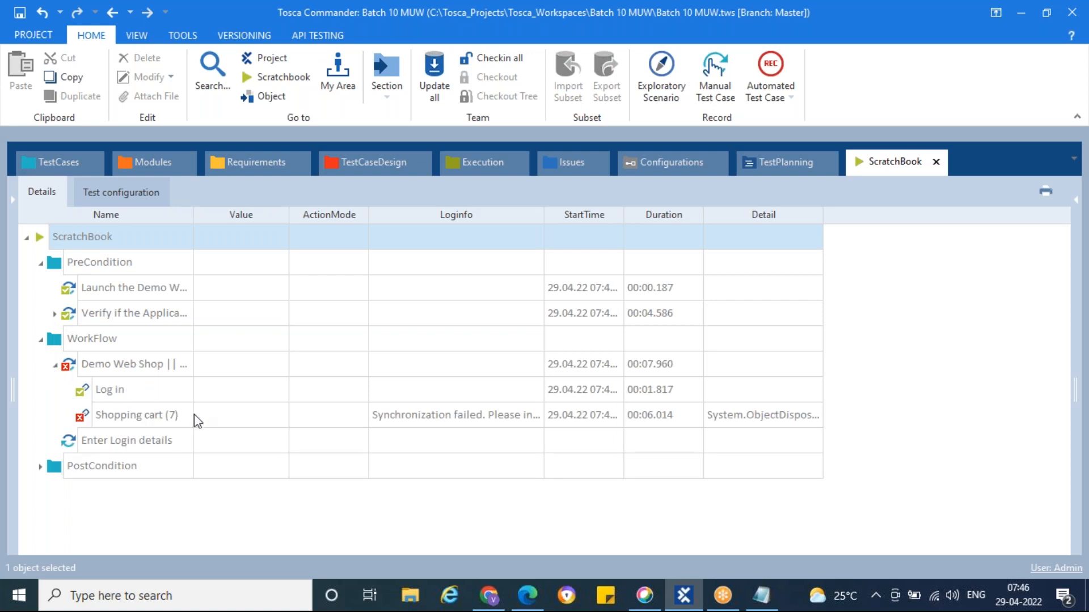
left_click(473, 416)
left_click(536, 416)
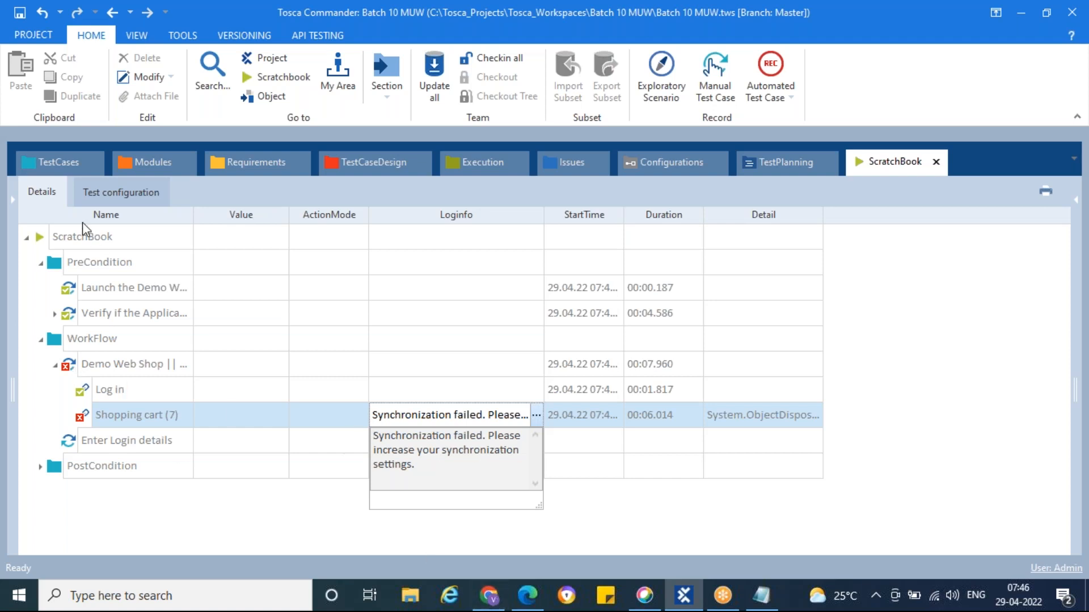
left_click(58, 164)
left_click(66, 256)
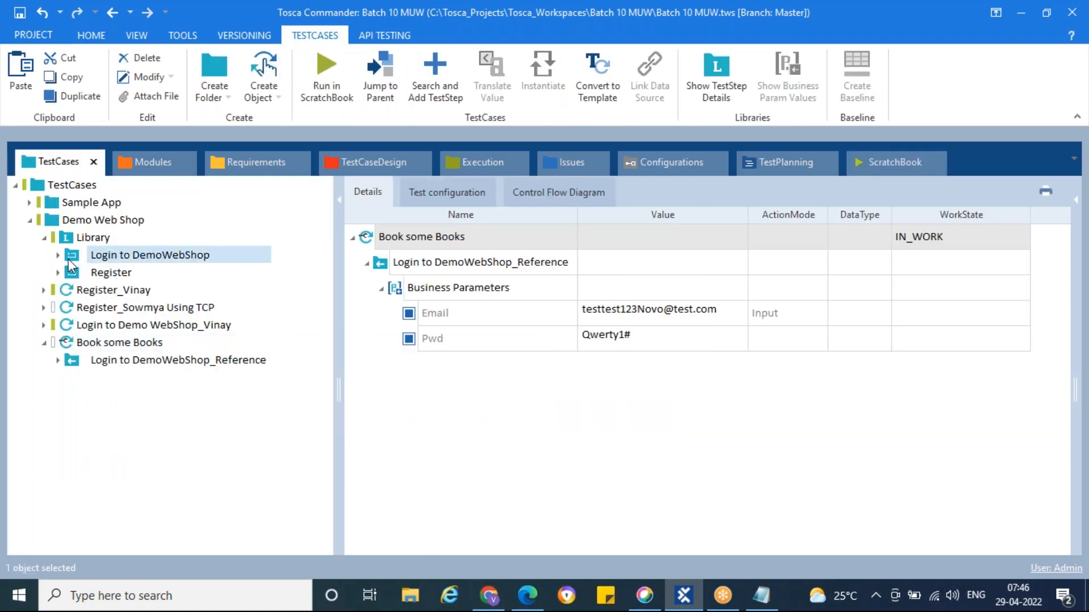
Compare the module with the shop's login page, then delete Shopping cart (7)'s Exists == True verification
scroll(447, 387, "down", 5)
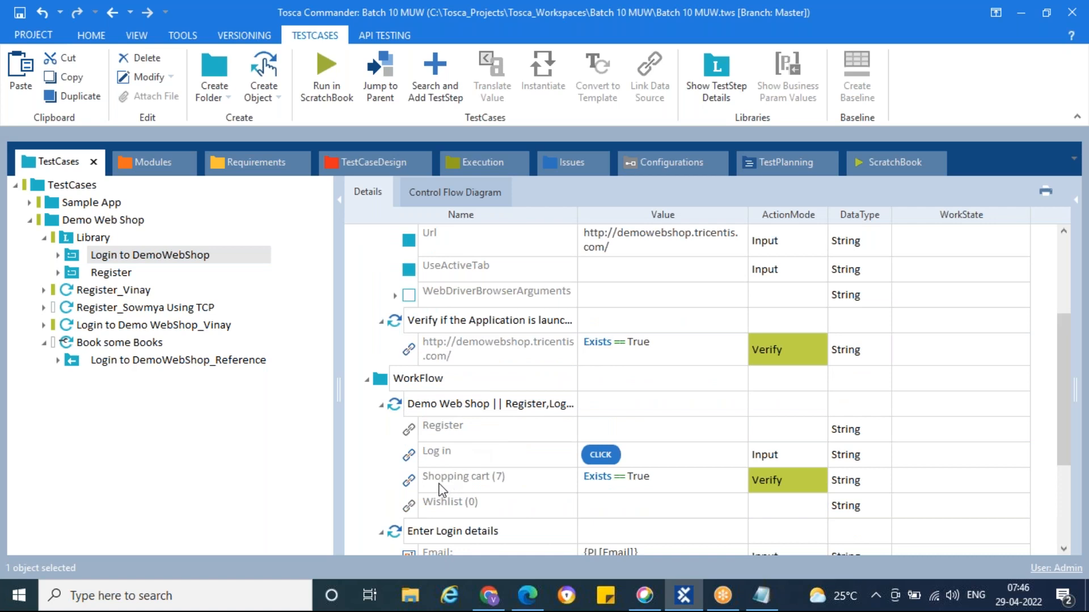
scroll(439, 484, "down", 1)
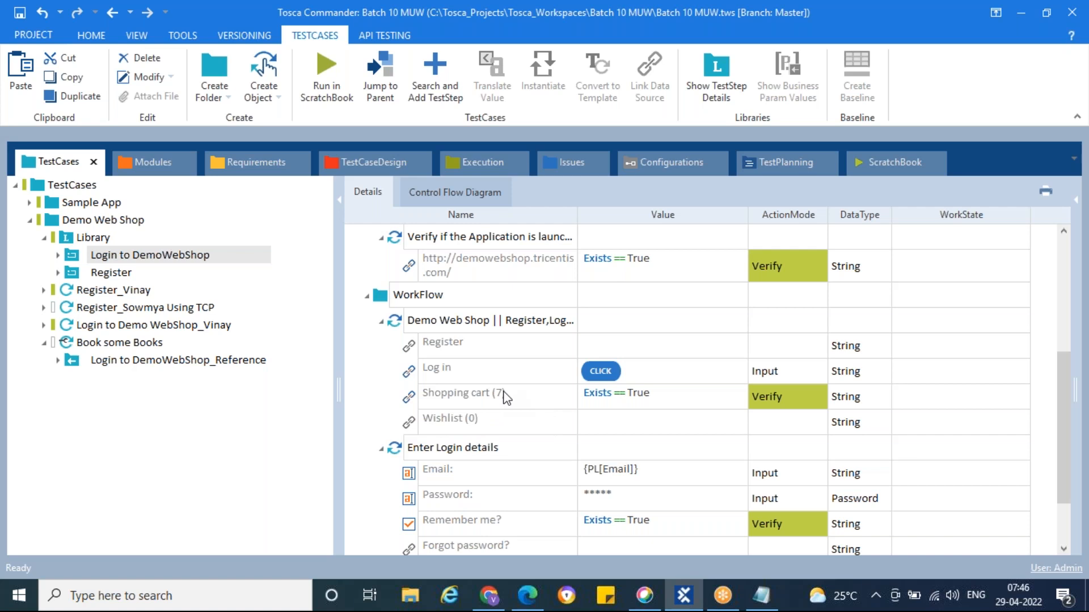
left_click(498, 606)
left_click(538, 606)
mouse_move(818, 122)
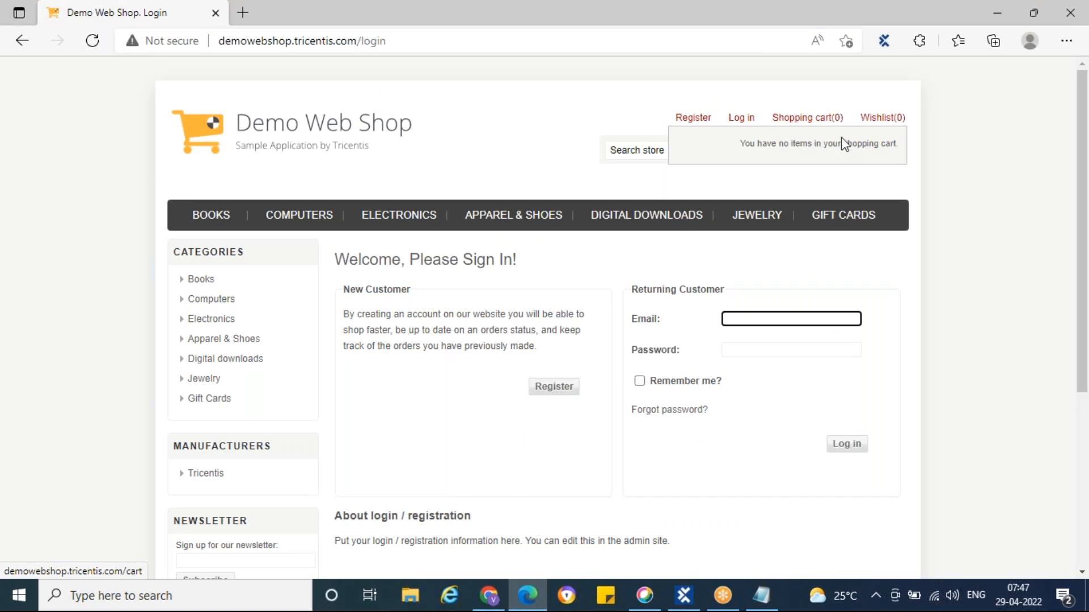
left_click(684, 596)
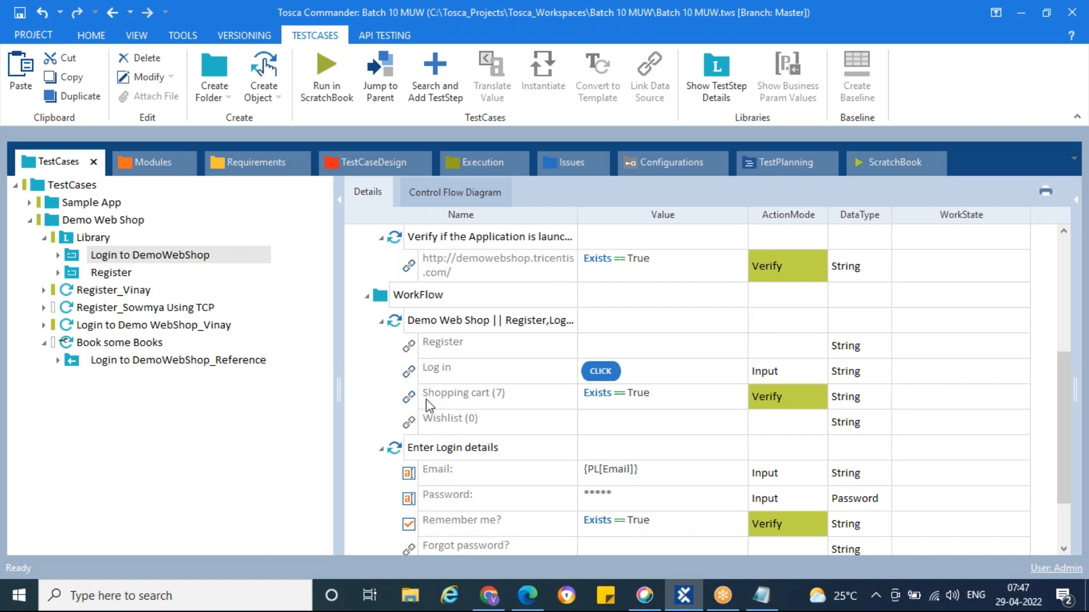
left_click(410, 402)
key("Delete")
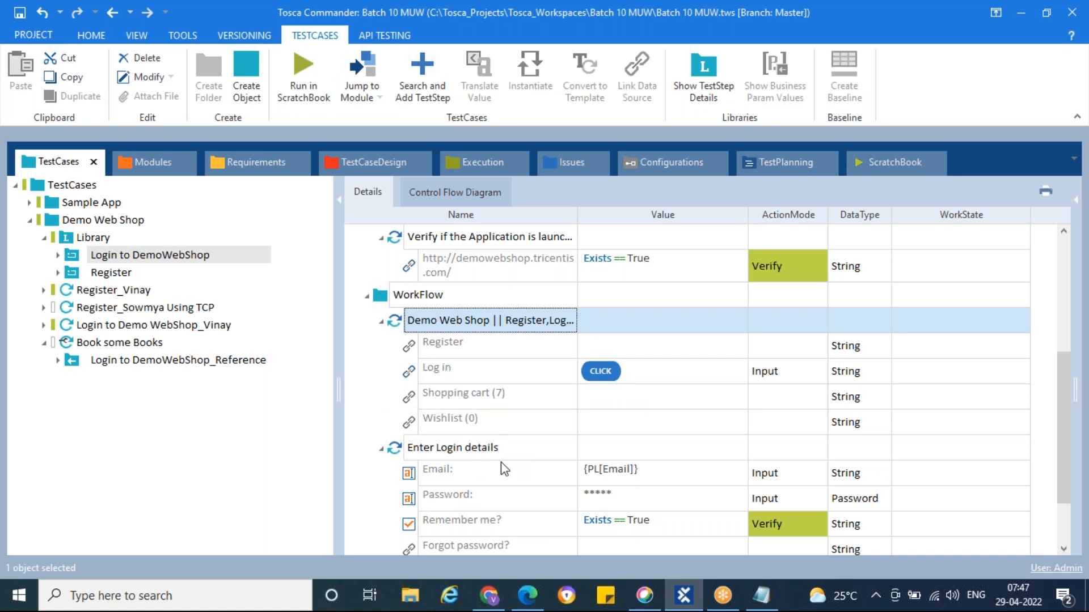
Close the Edge web shop window and rerun Book some Books in ScratchBook
left_click(527, 596)
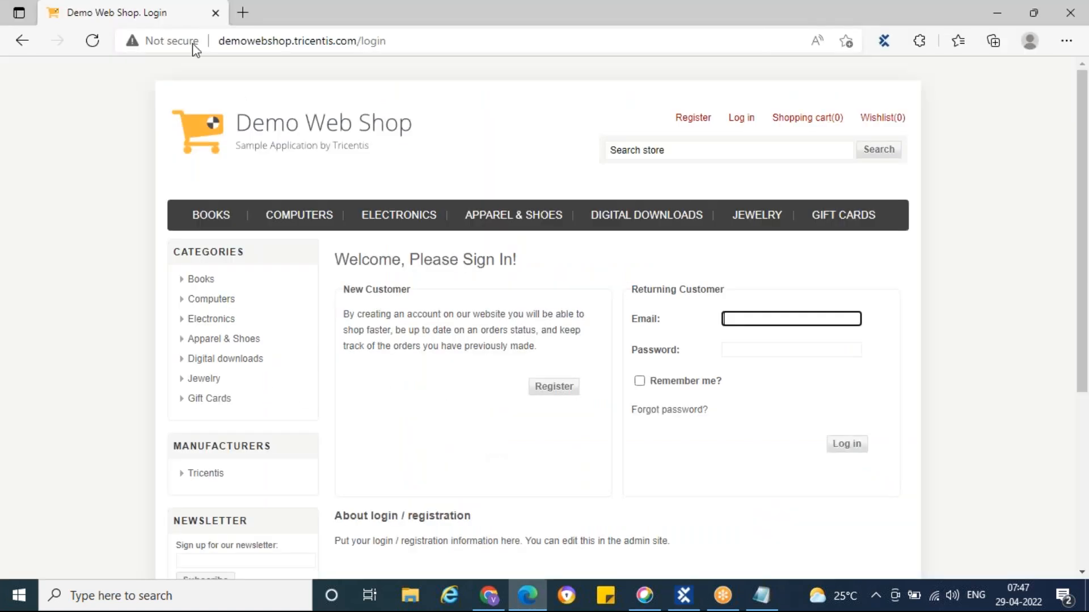
left_click(215, 16)
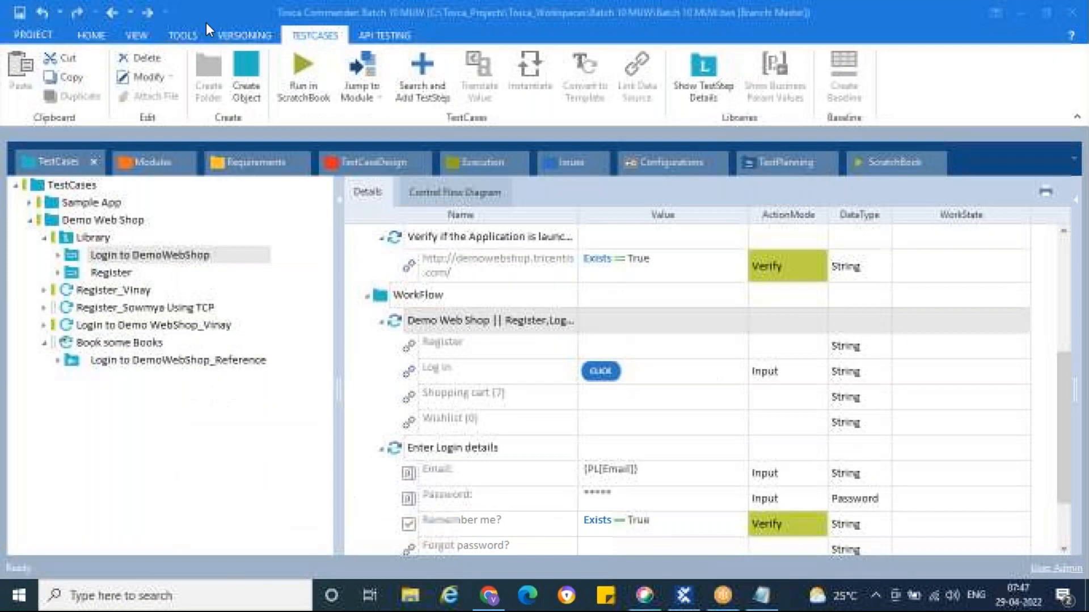
right_click(89, 343)
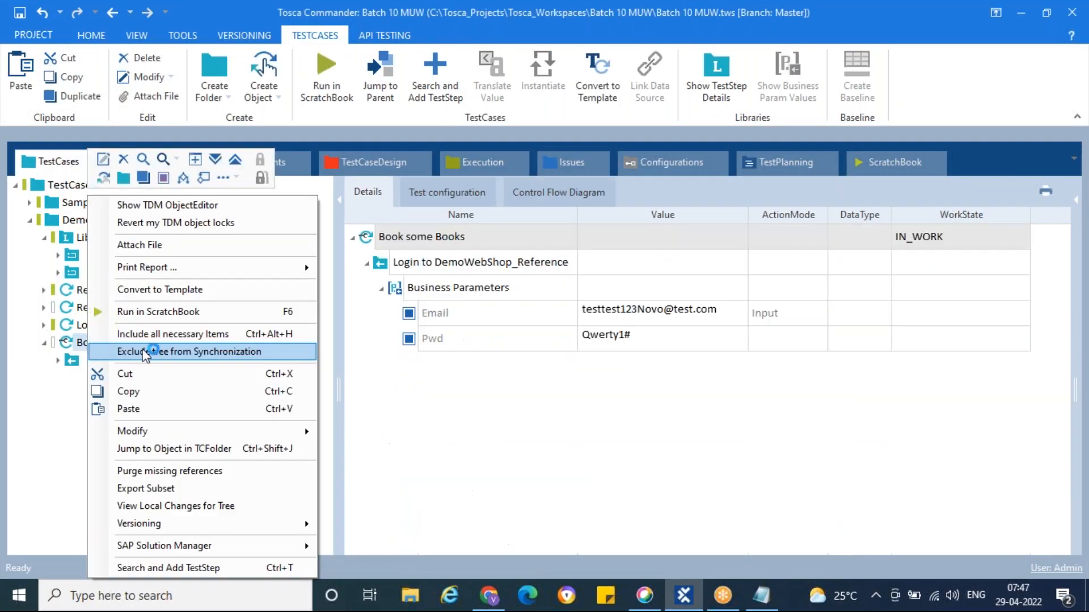
left_click(192, 311)
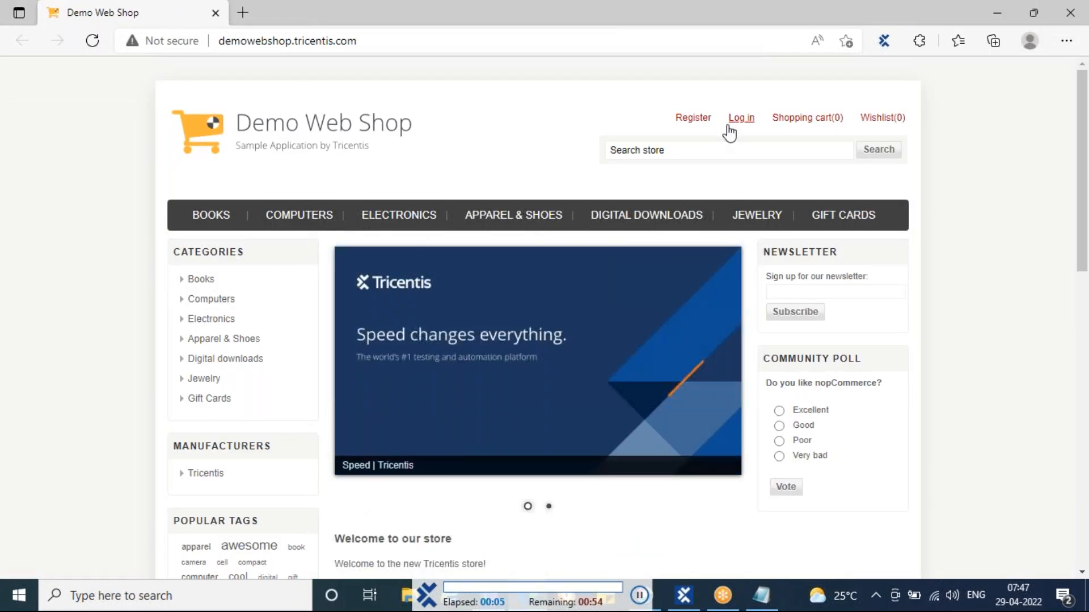
Let the run click Log in and submit the credentials, then return to Tosca Commander
left_click(738, 121)
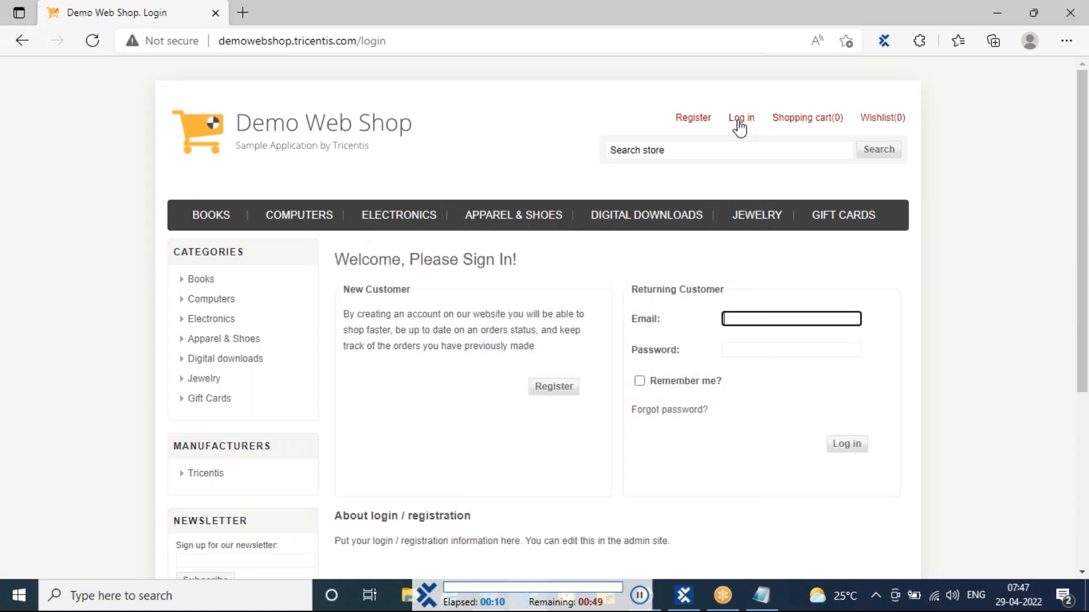
left_click(847, 319)
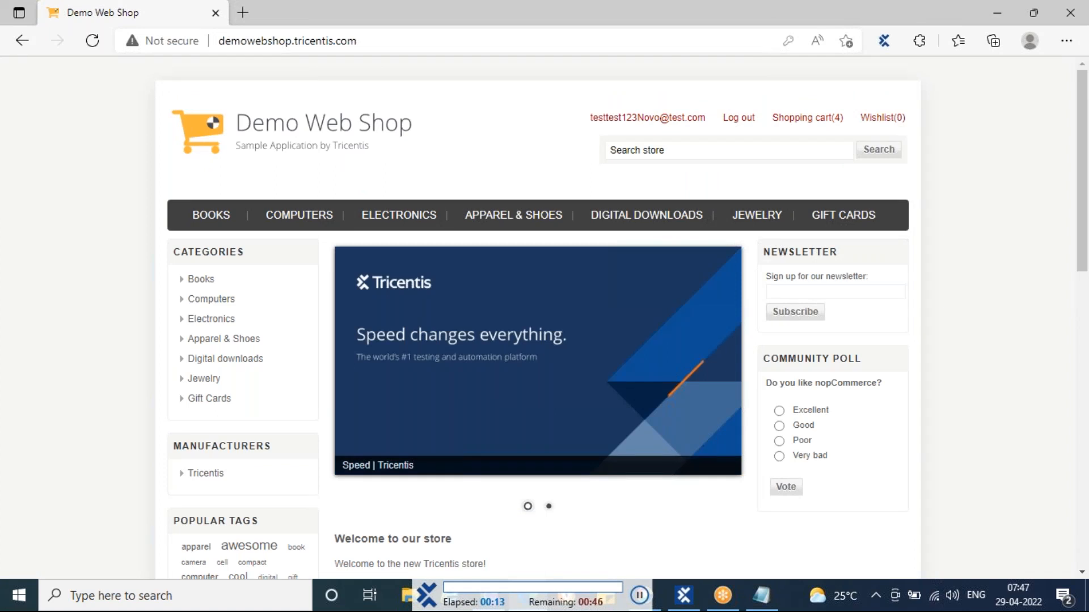
left_click(685, 597)
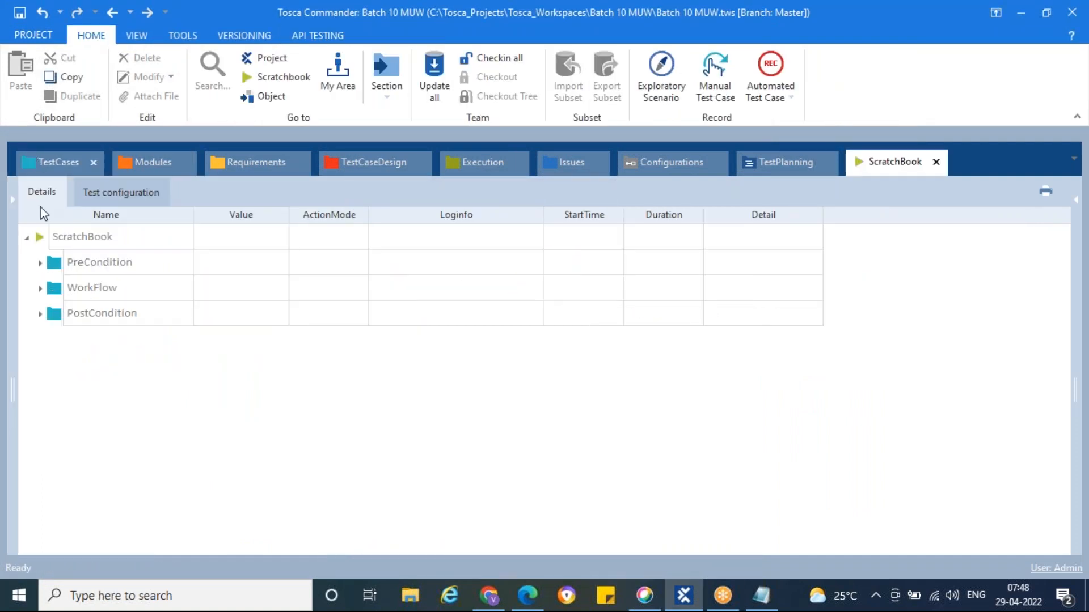
Expand the PostCondition, WorkFlow and PreCondition results, review the login module, then reopen Book some Books
left_click(40, 314)
left_click(40, 288)
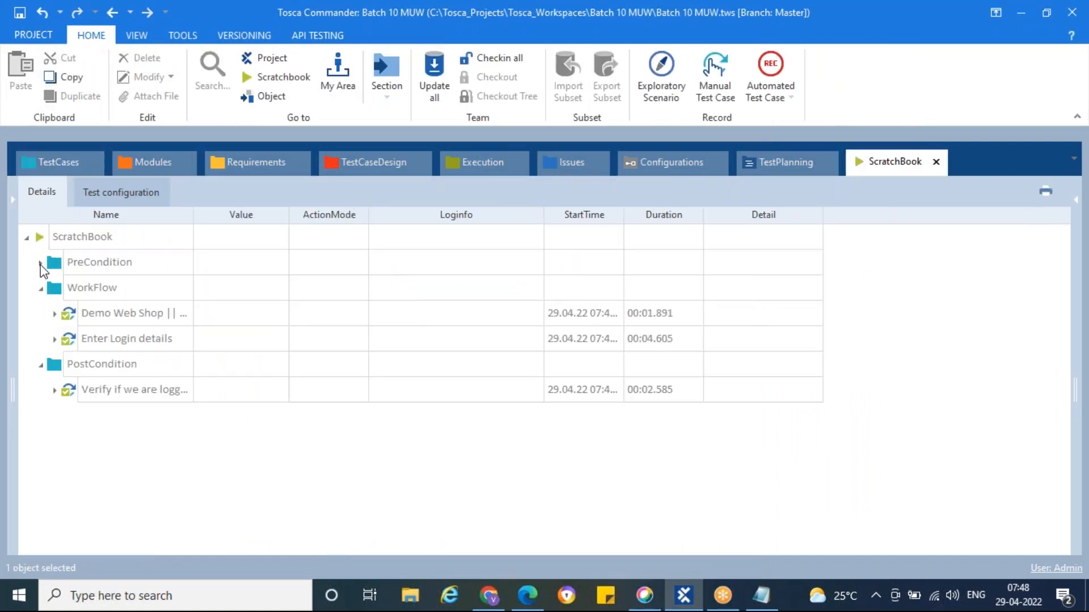
left_click(41, 262)
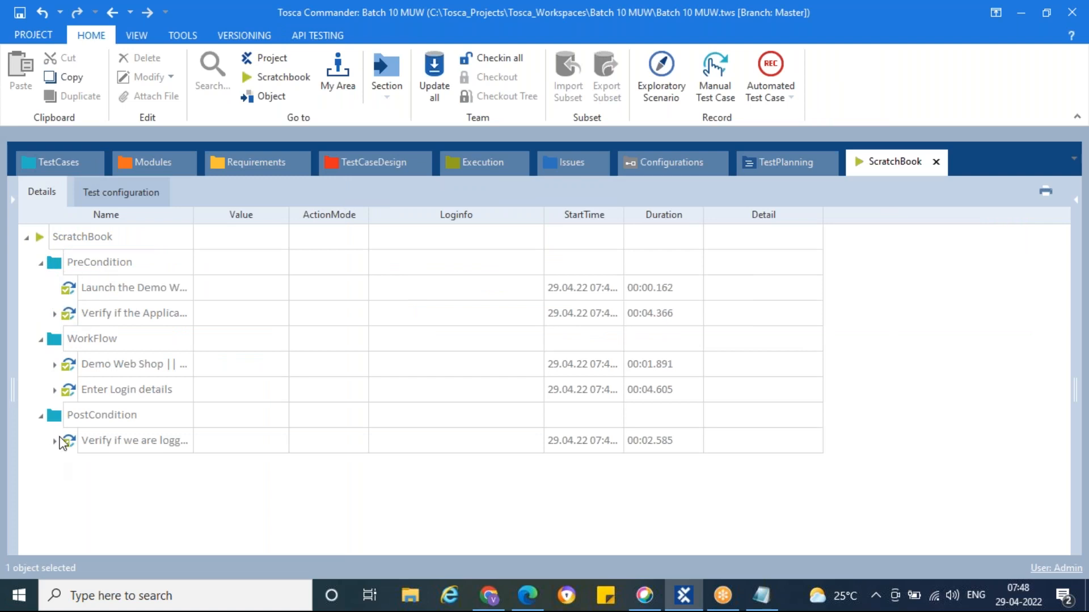
left_click(58, 163)
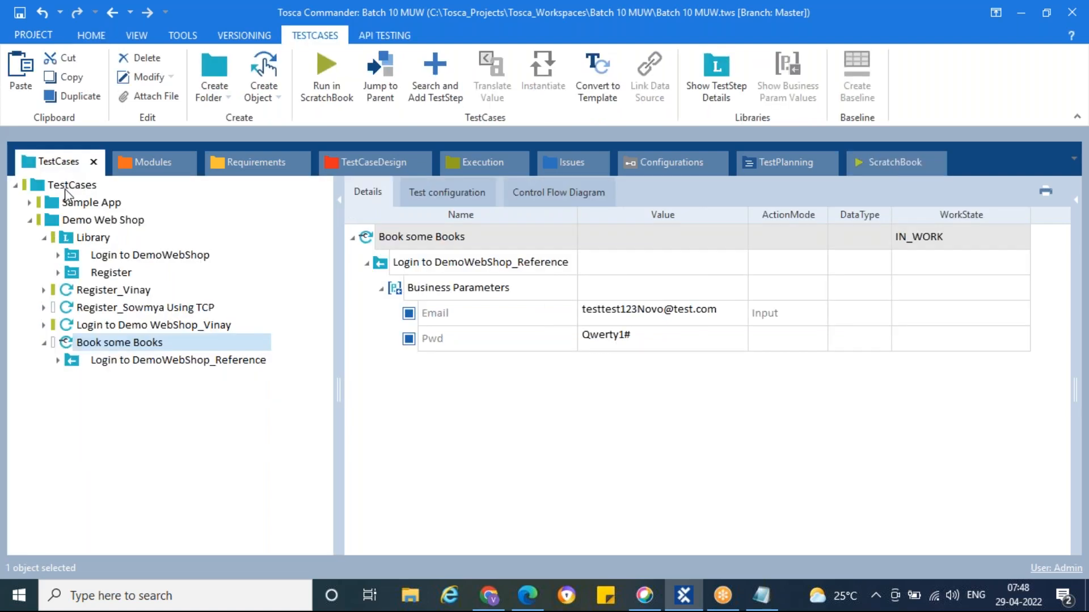
left_click(80, 258)
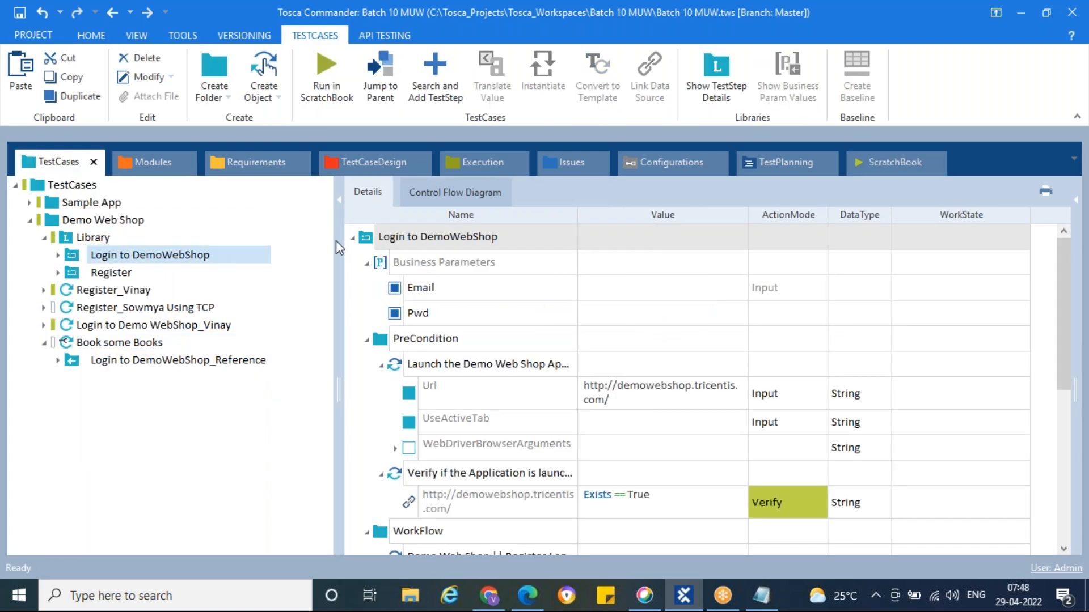
scroll(395, 368, "down", 5)
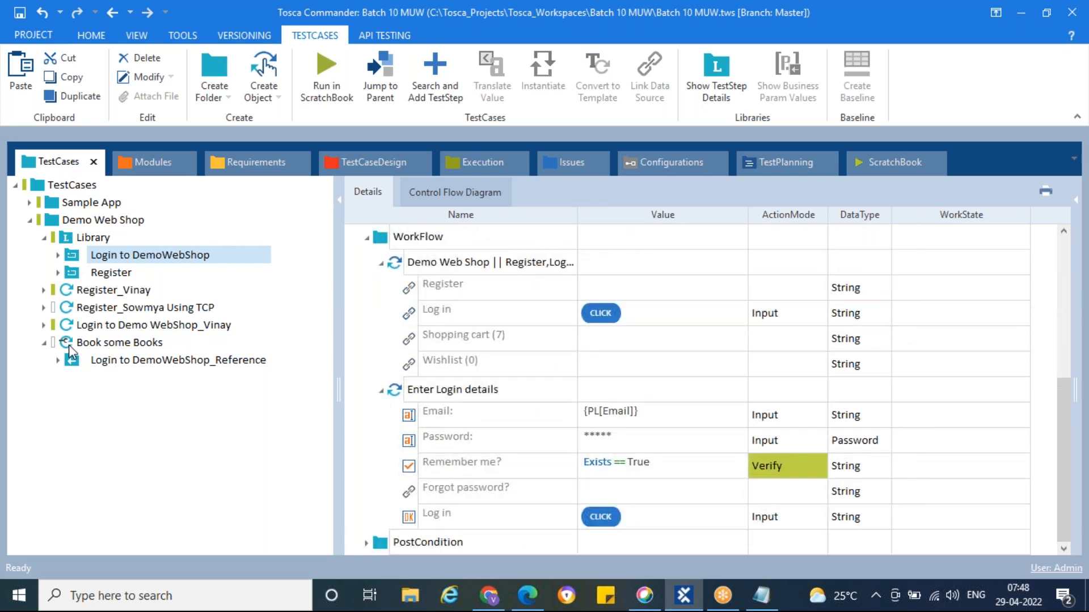
left_click(45, 238)
left_click(74, 308)
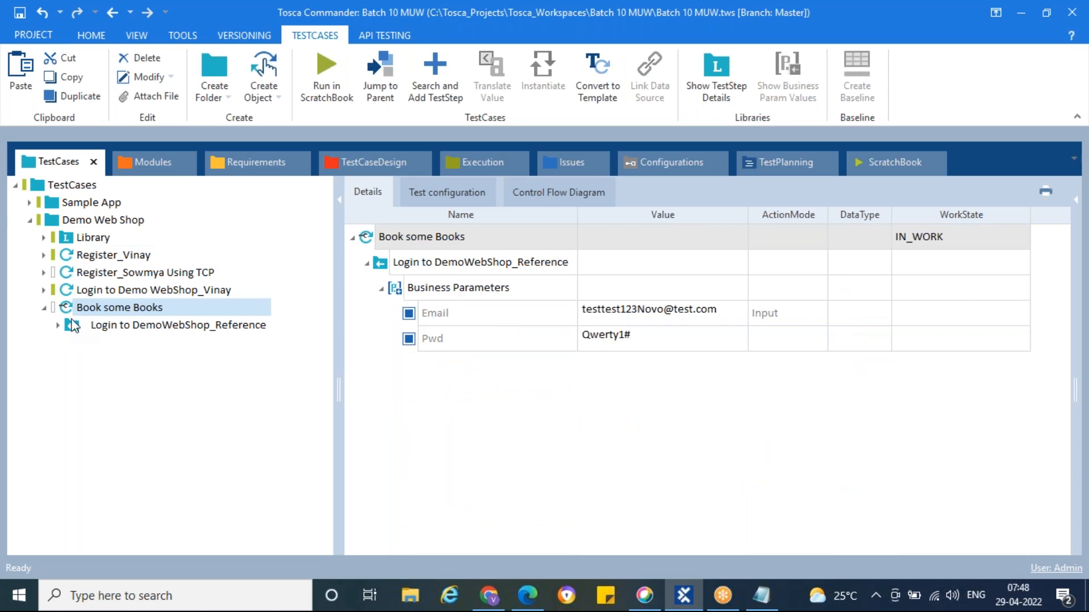
Check the logged-in Demo Web Shop in Edge, then return to Tosca Commander
left_click(489, 596)
left_click(529, 597)
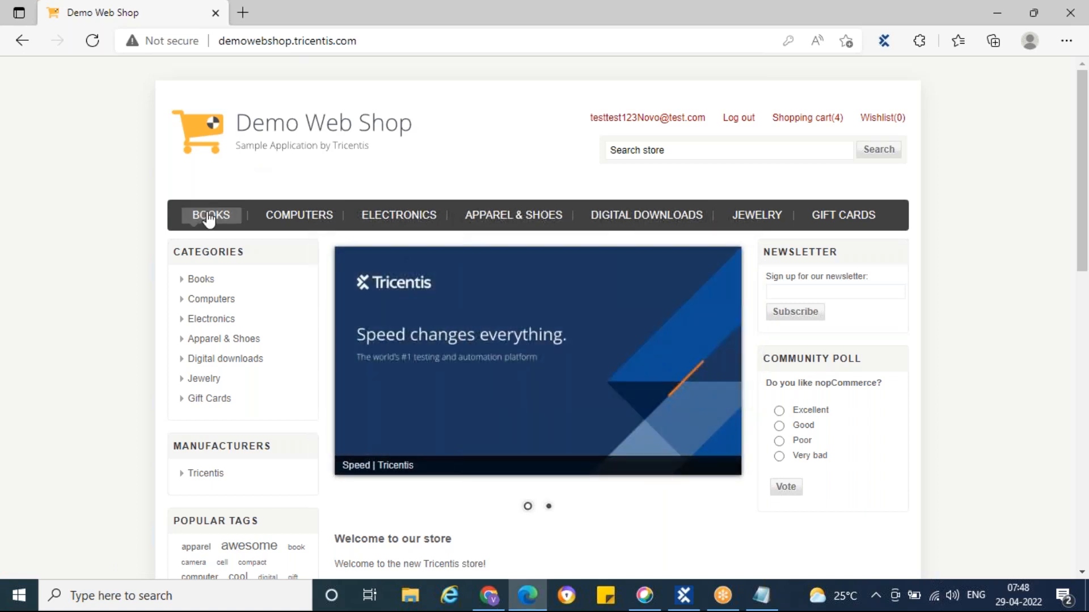
mouse_move(382, 225)
left_click(684, 596)
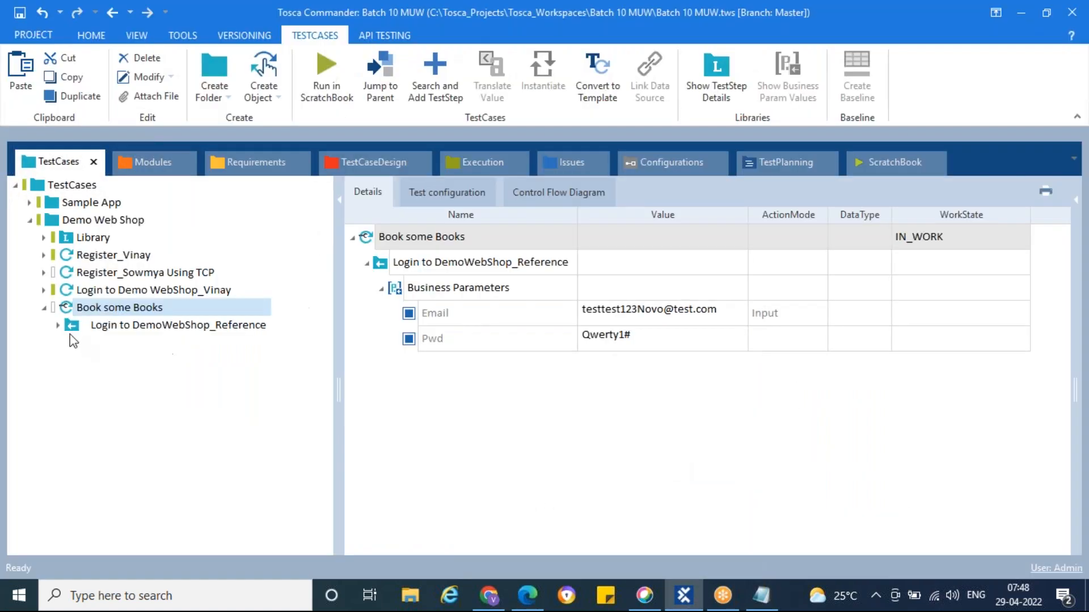
Review the Demo Web Shop modules, then launch an XScan application scan from the Demo Web Shop folder
left_click(141, 161)
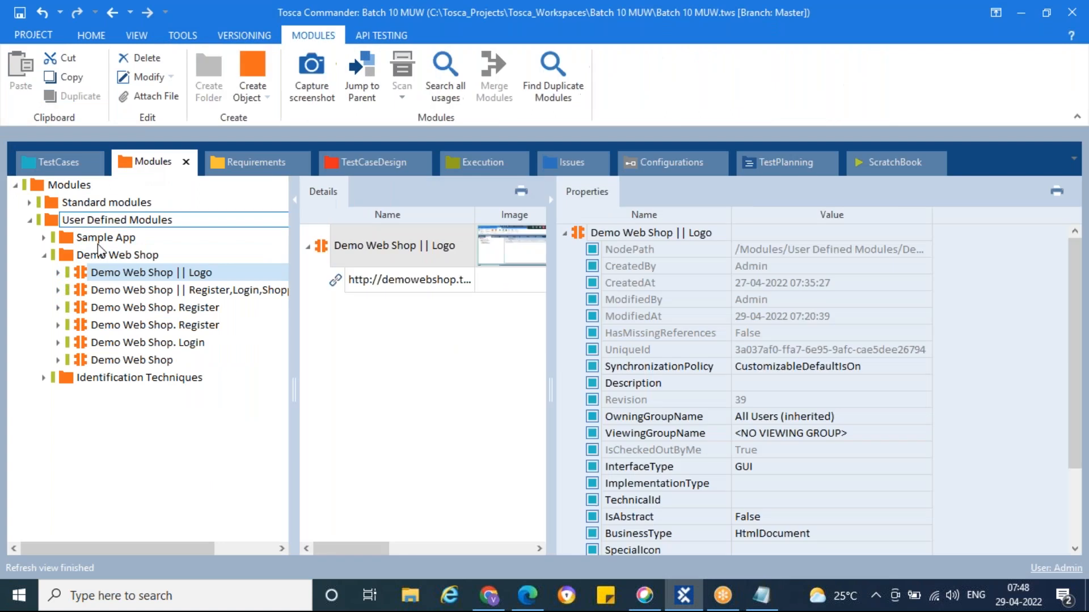
left_click(139, 361)
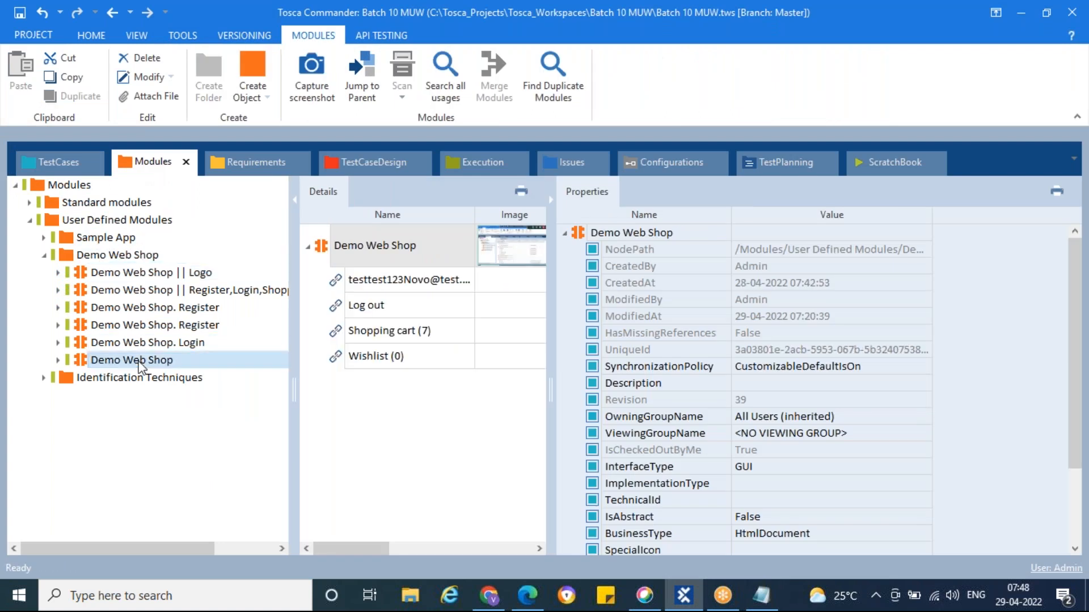
left_click(131, 343)
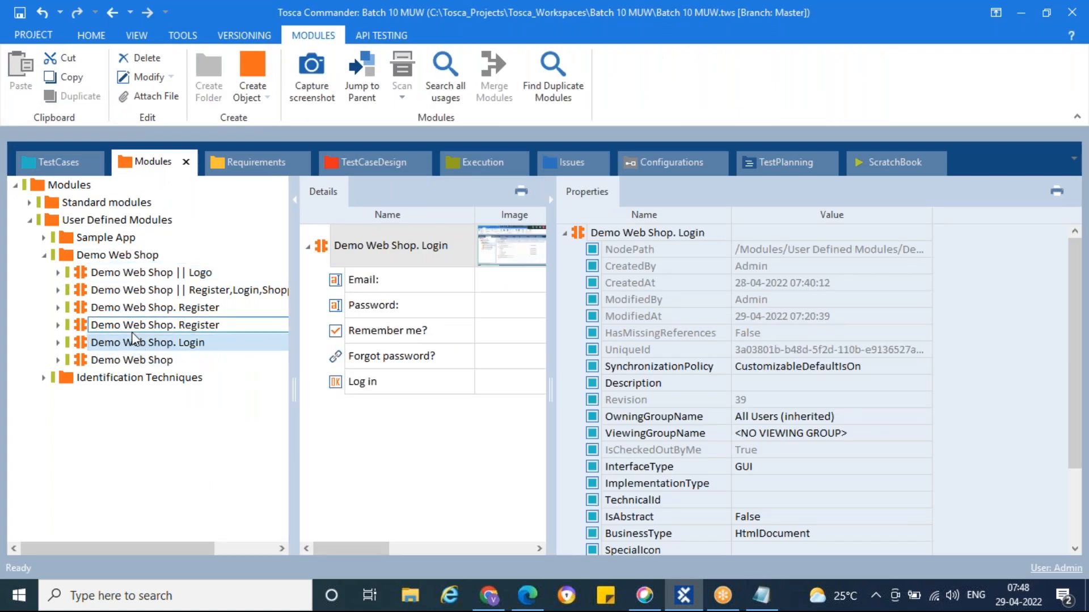
left_click(134, 327)
left_click(72, 258)
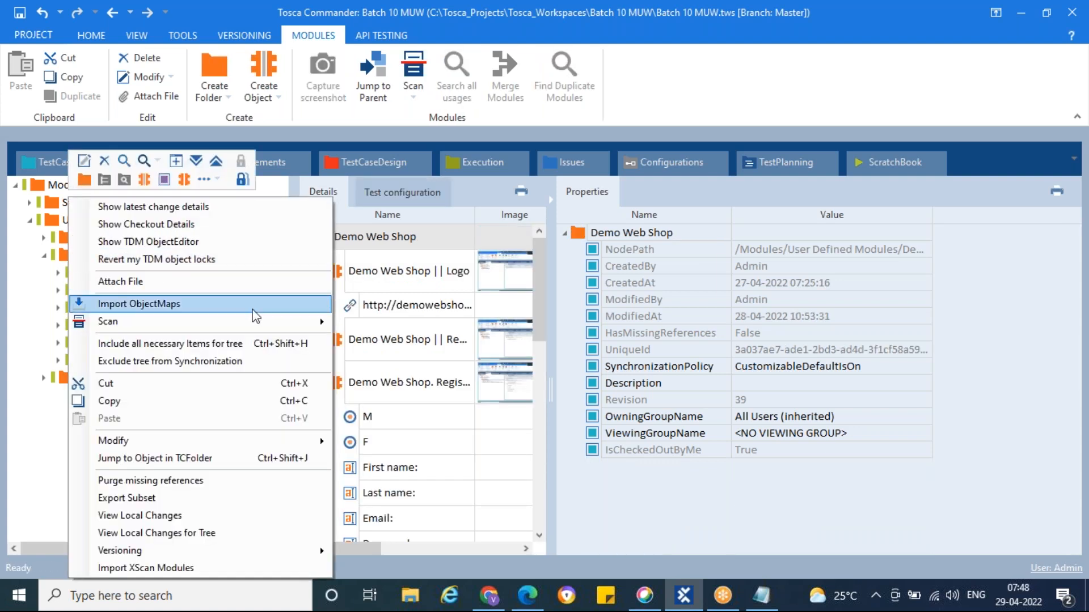
mouse_move(292, 325)
left_click(365, 318)
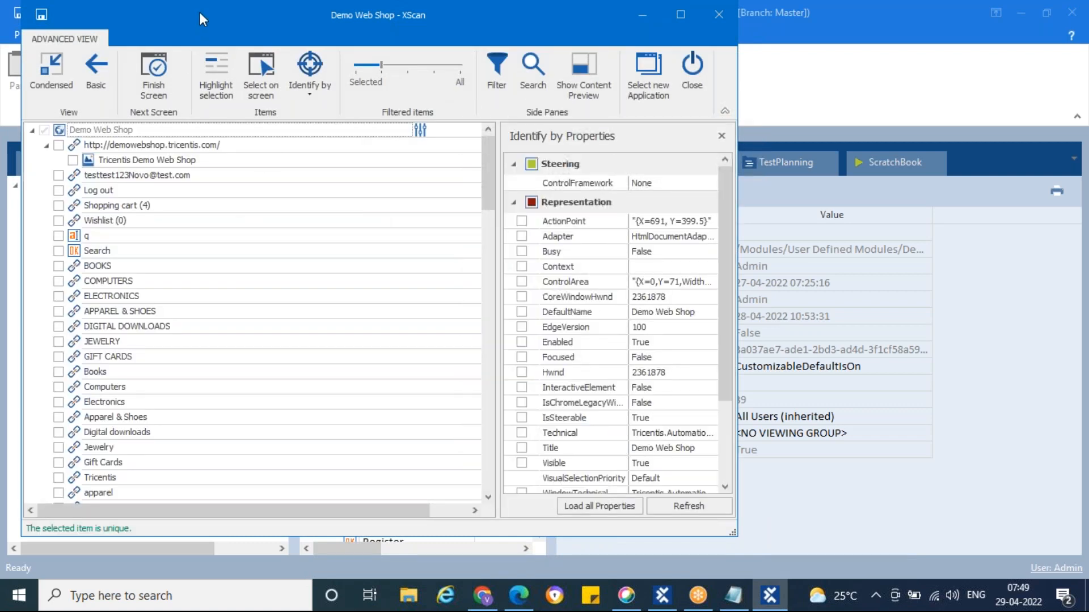
Place XScan beside the Demo Web Shop page and include the BOOKS link in the module
left_click_drag(199, 12, 428, 35)
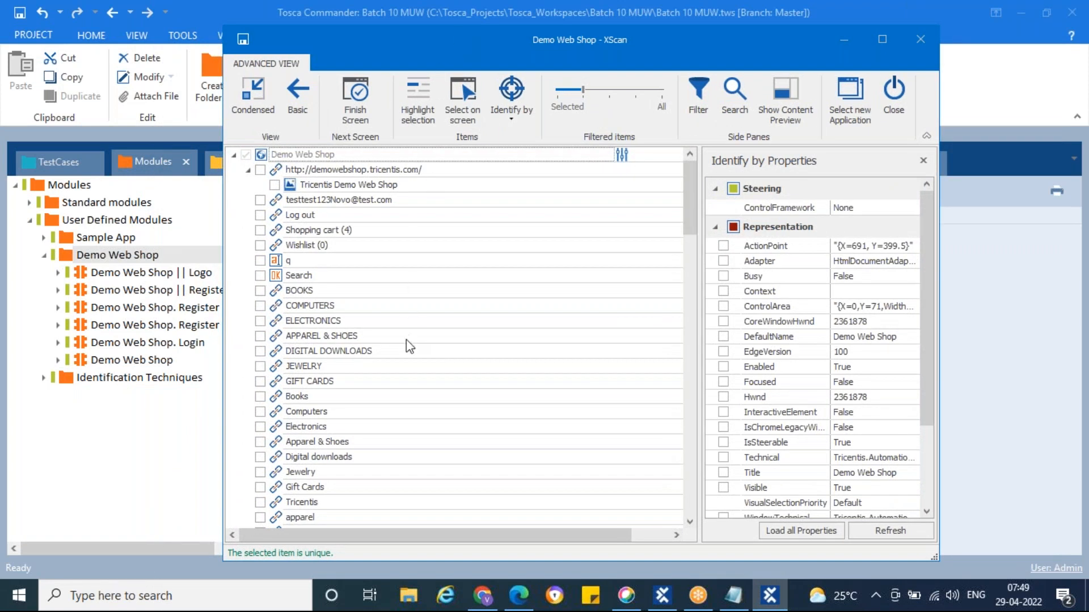
left_click(485, 595)
left_click(520, 595)
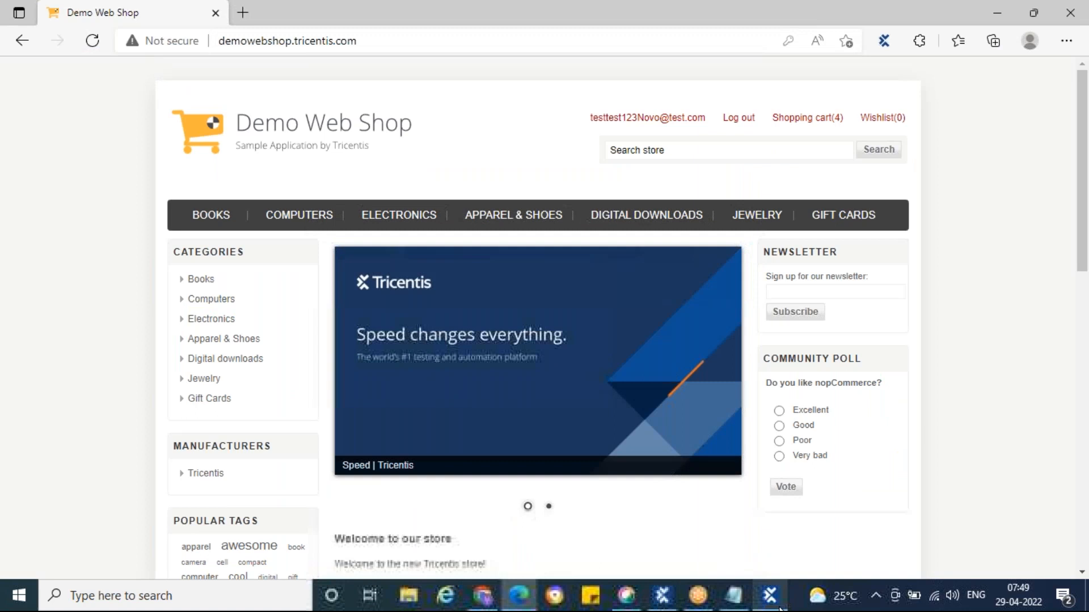
left_click(770, 595)
left_click_drag(322, 33, 458, 13)
left_click(412, 272)
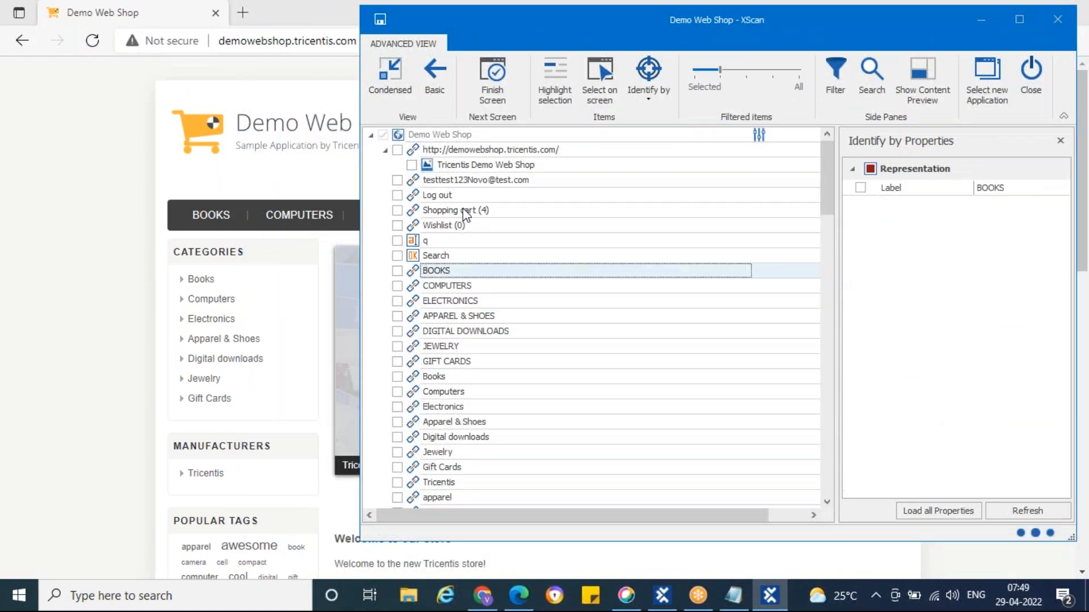
left_click(552, 76)
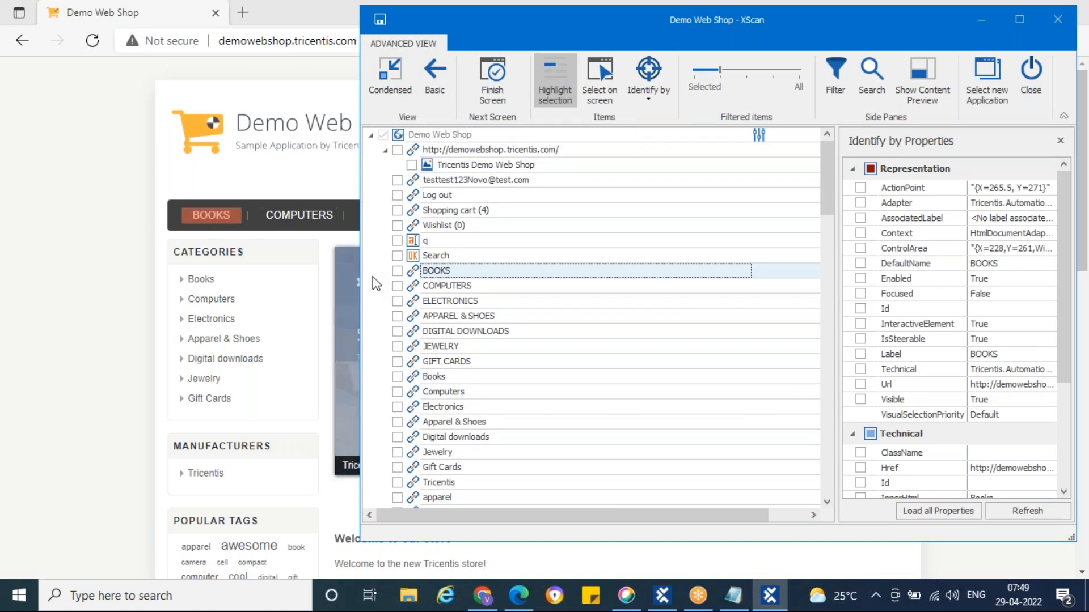
left_click(398, 271)
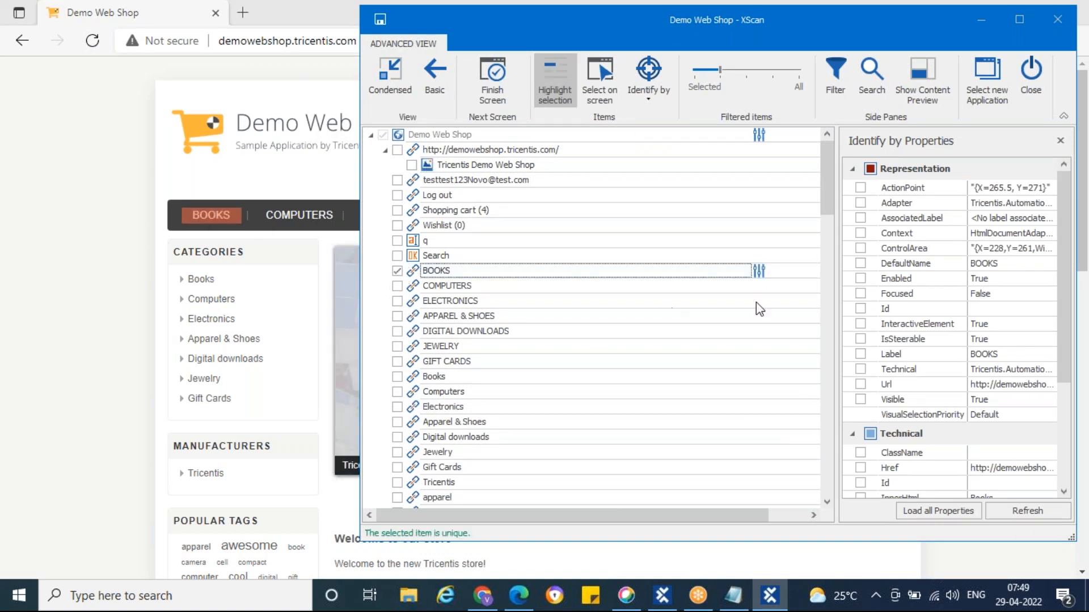
Include COMPUTERS, ELECTRONICS, APPAREL & SHOES, DIGITAL DOWNLOADS, JEWELRY and GIFT CARDS, then save and close XScan
scroll(955, 348, "down", 3)
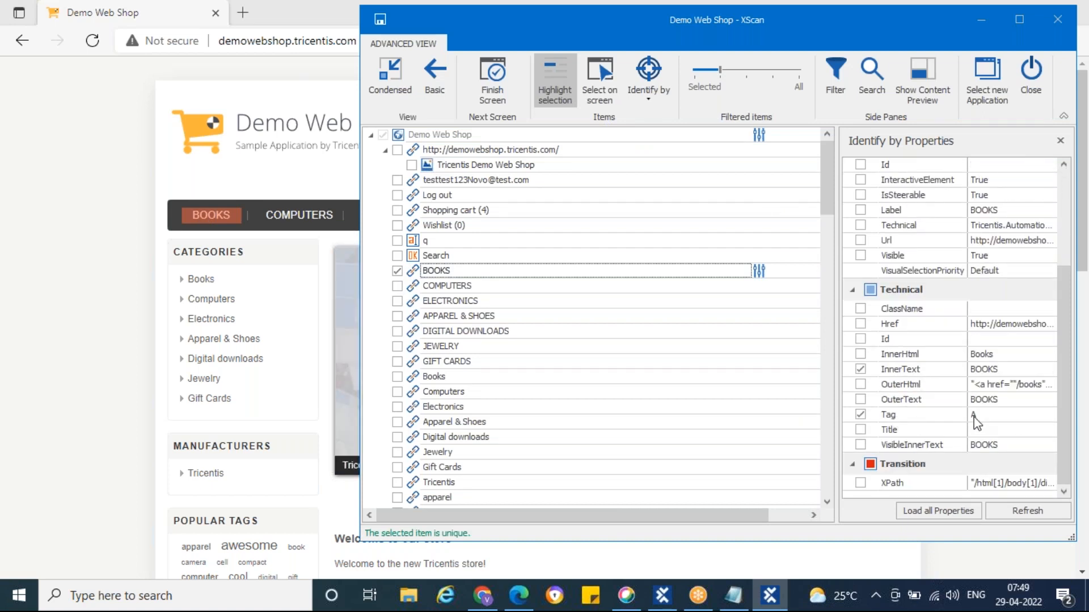
left_click(397, 287)
left_click(397, 304)
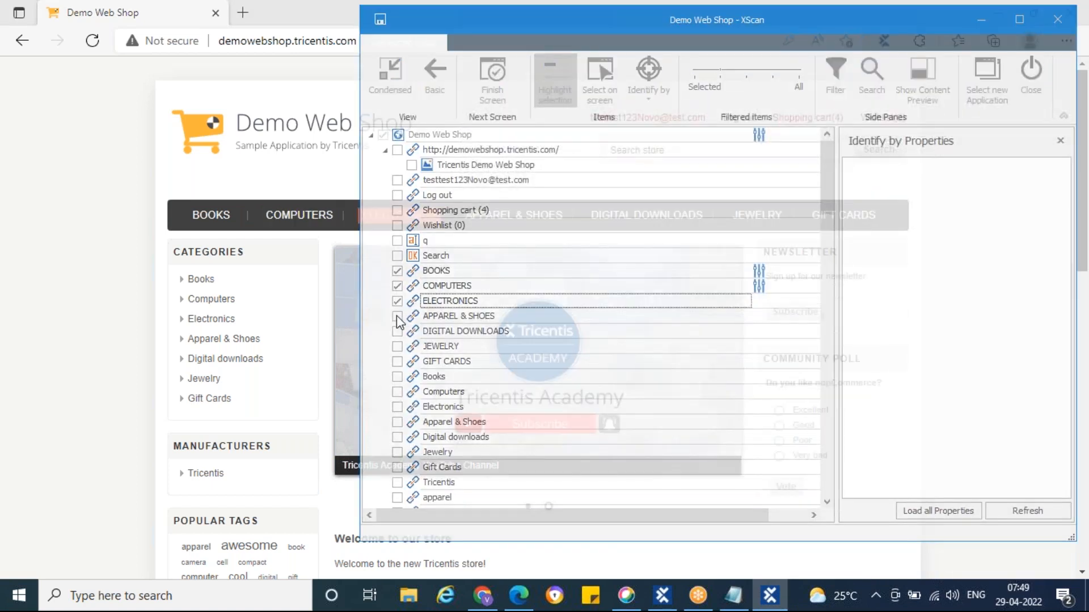
left_click(397, 317)
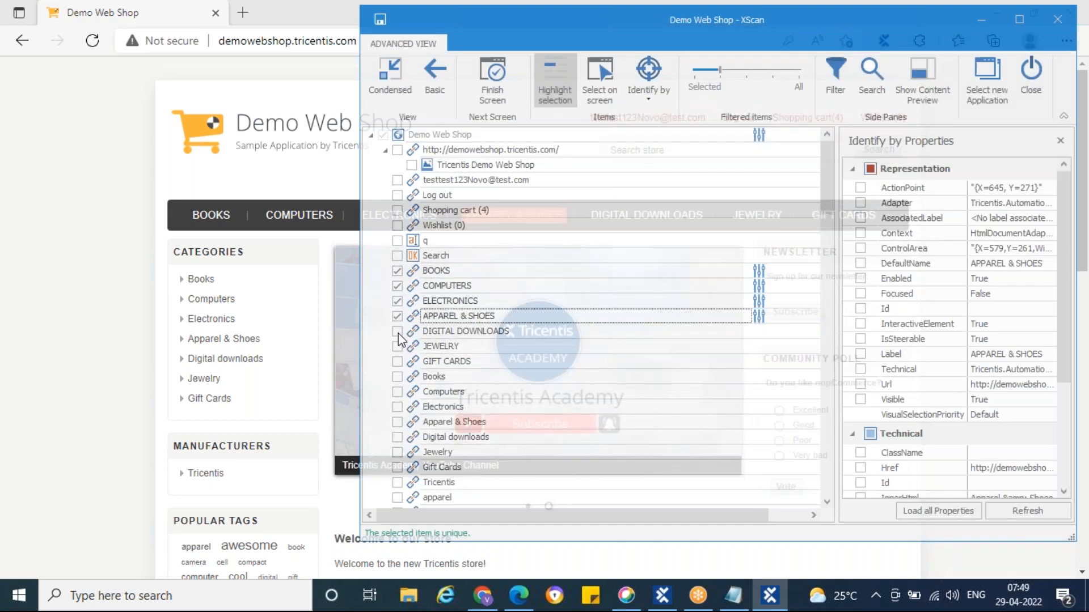
left_click(398, 332)
left_click(397, 346)
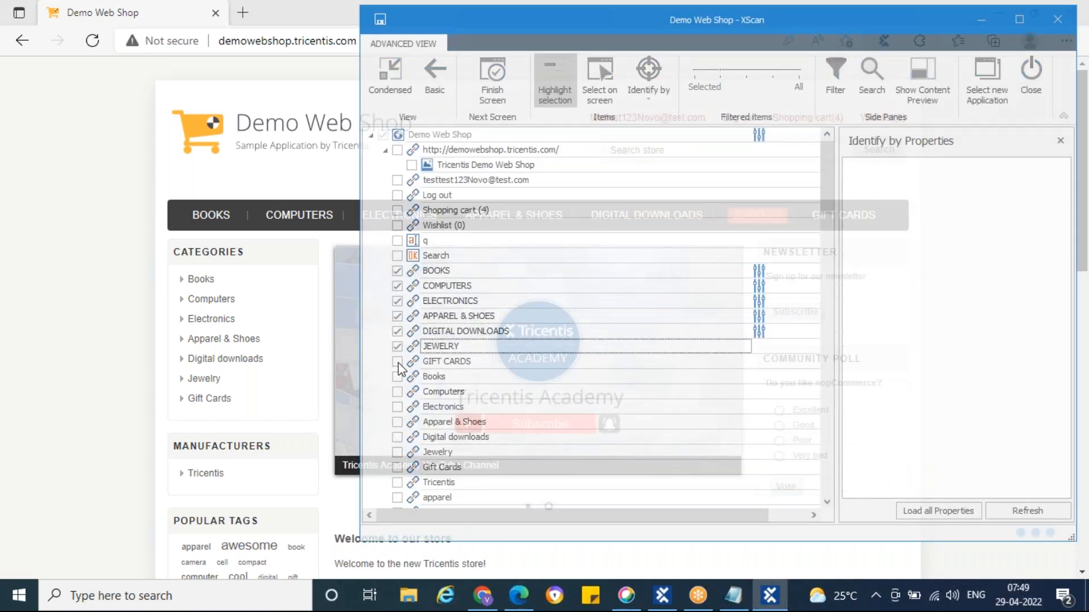
left_click(398, 362)
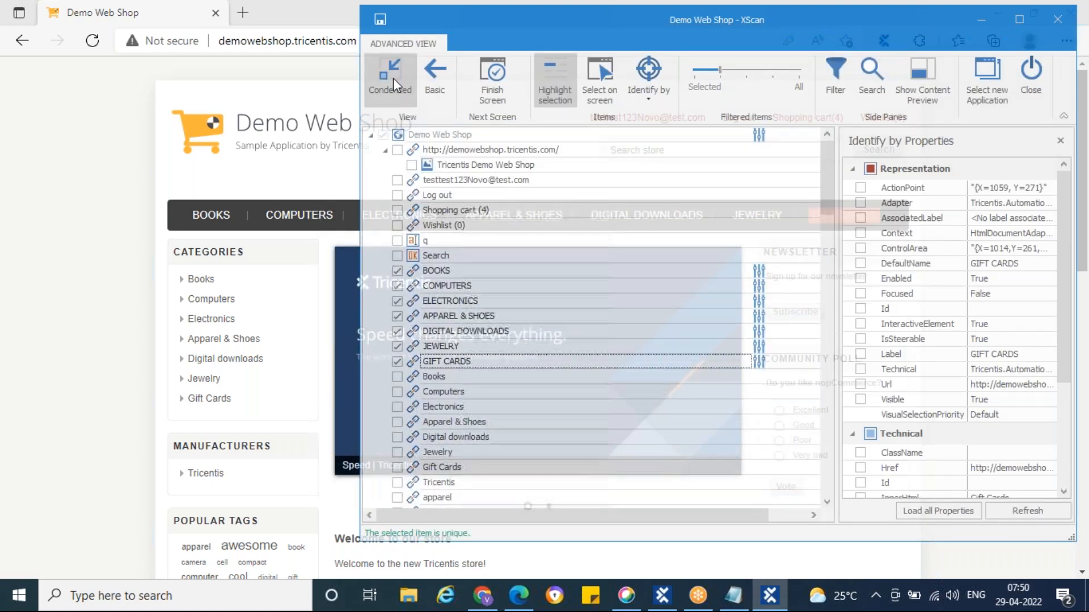
left_click(492, 85)
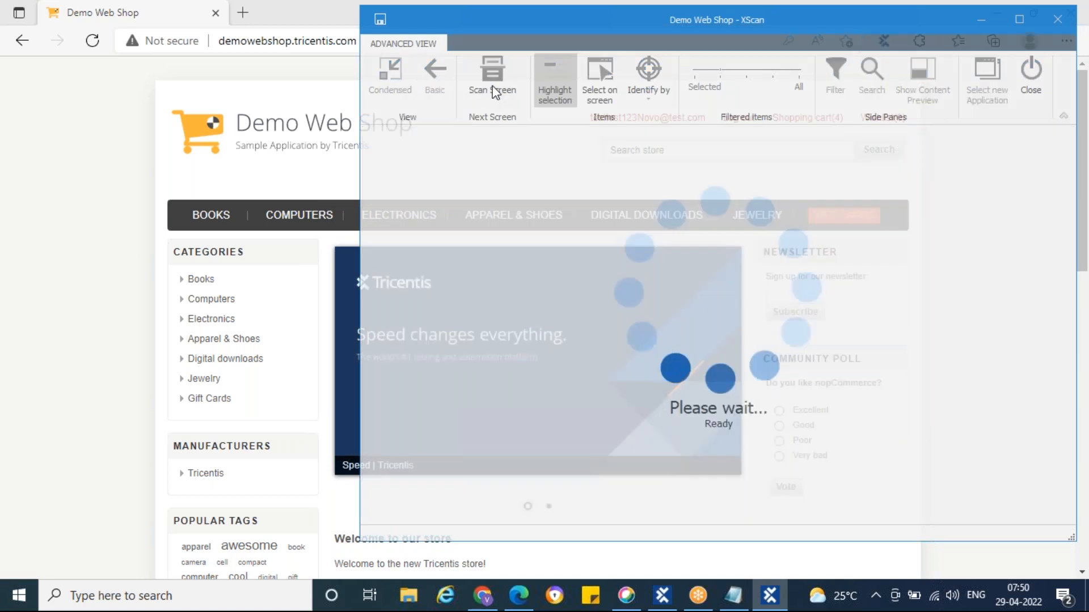
left_click(1032, 85)
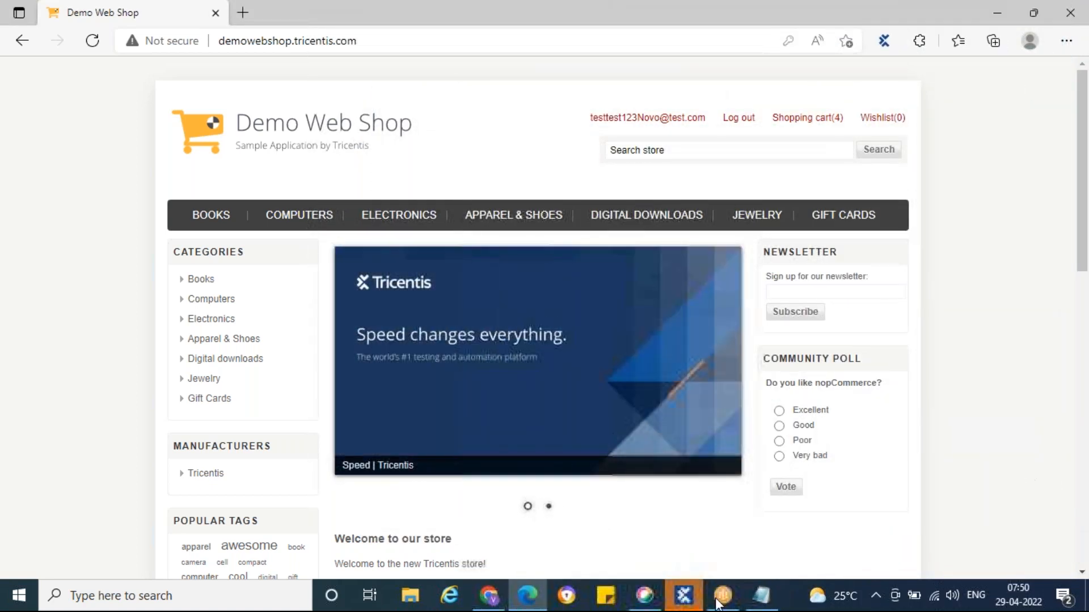
Insert the saved Demo Web Shop module, with its seven category links, into Book some Books
left_click(684, 596)
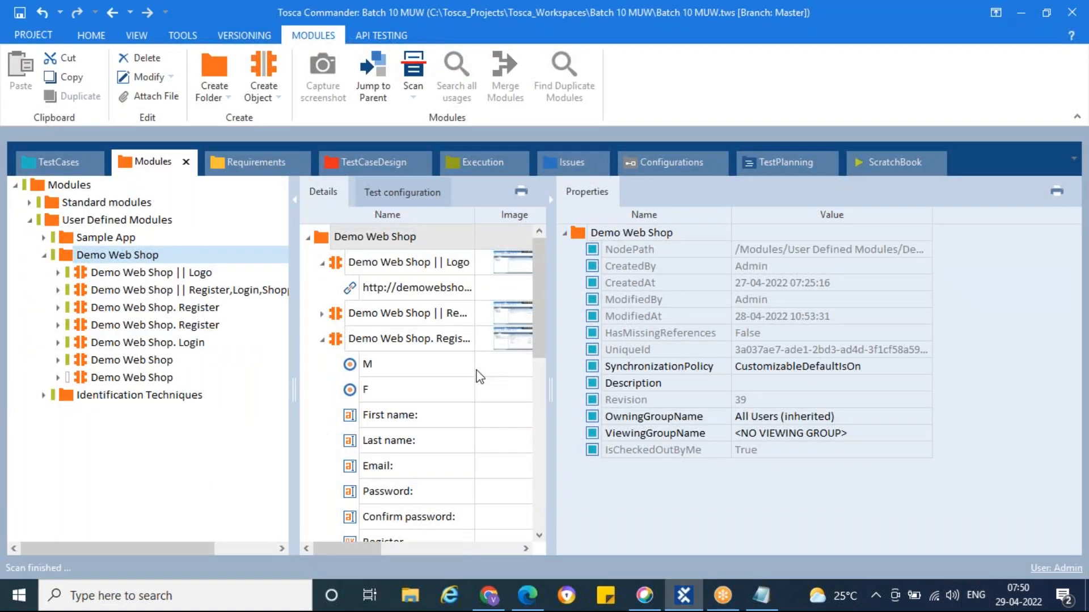
left_click(109, 377)
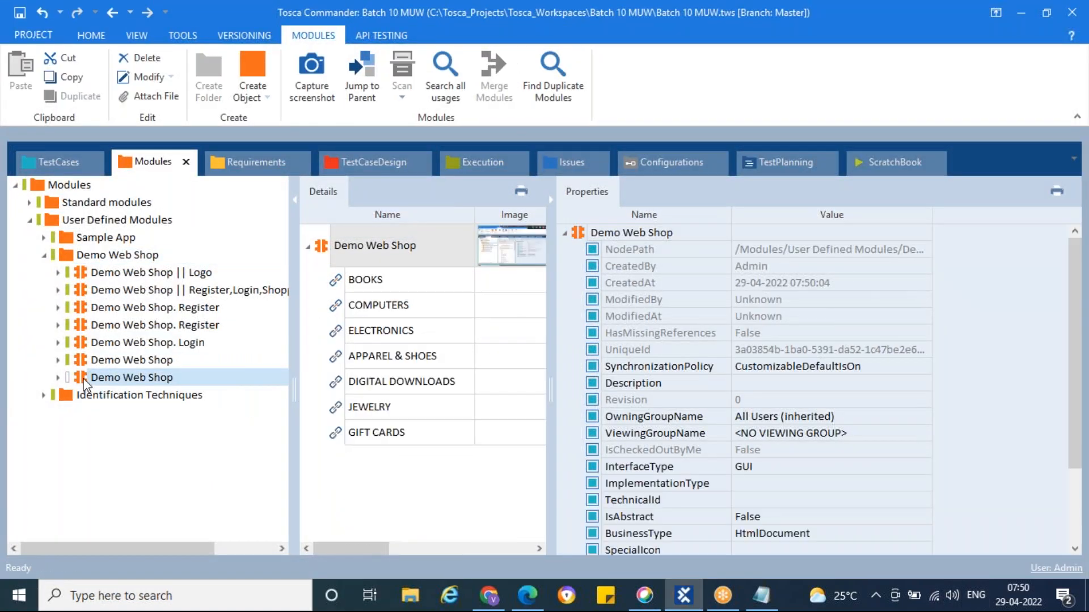
left_click_drag(84, 381, 83, 328)
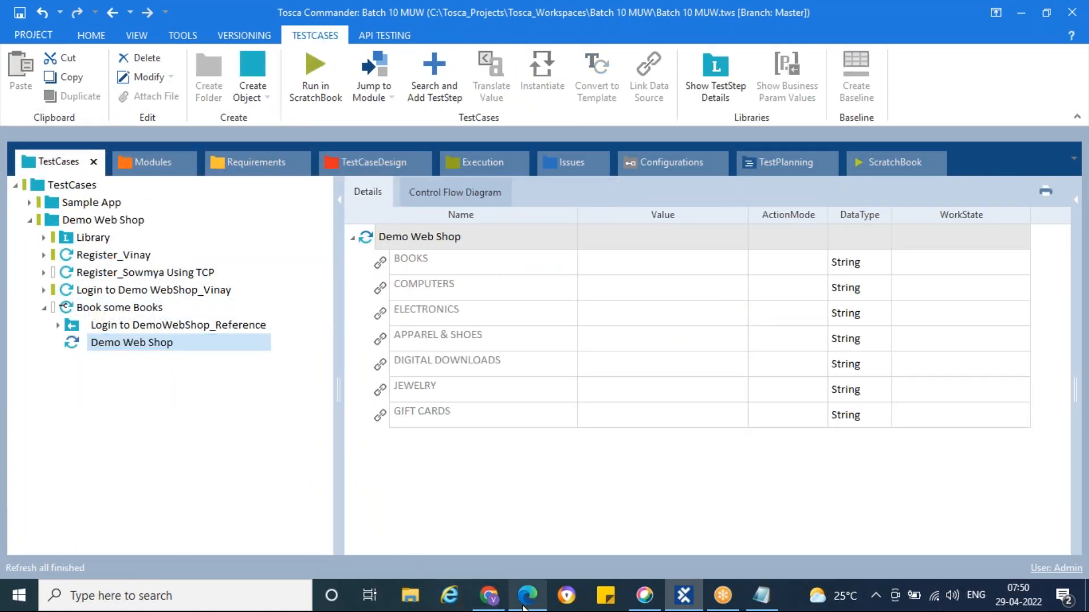
Set BOOKS to verify Exists = True with ActionMode Verify
left_click(527, 596)
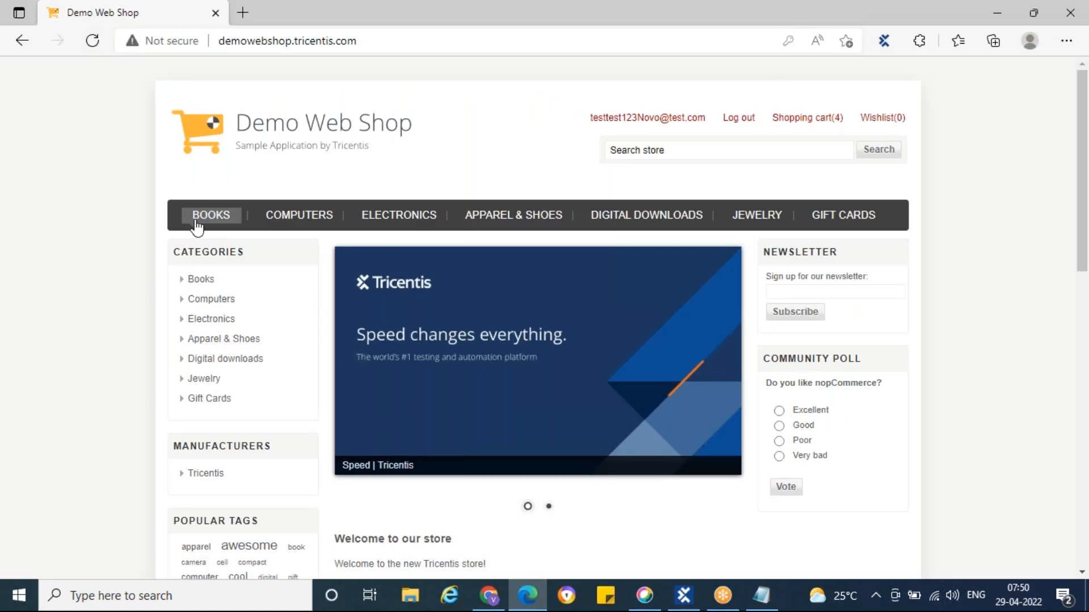
left_click(684, 596)
left_click(663, 267)
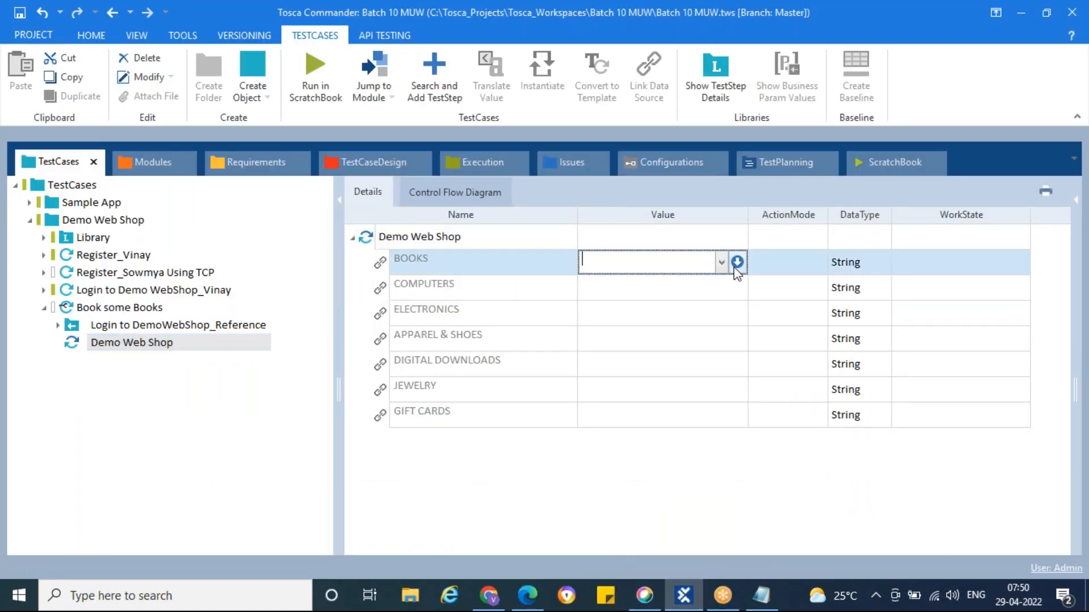
left_click(737, 262)
left_click(678, 284)
left_click(620, 314)
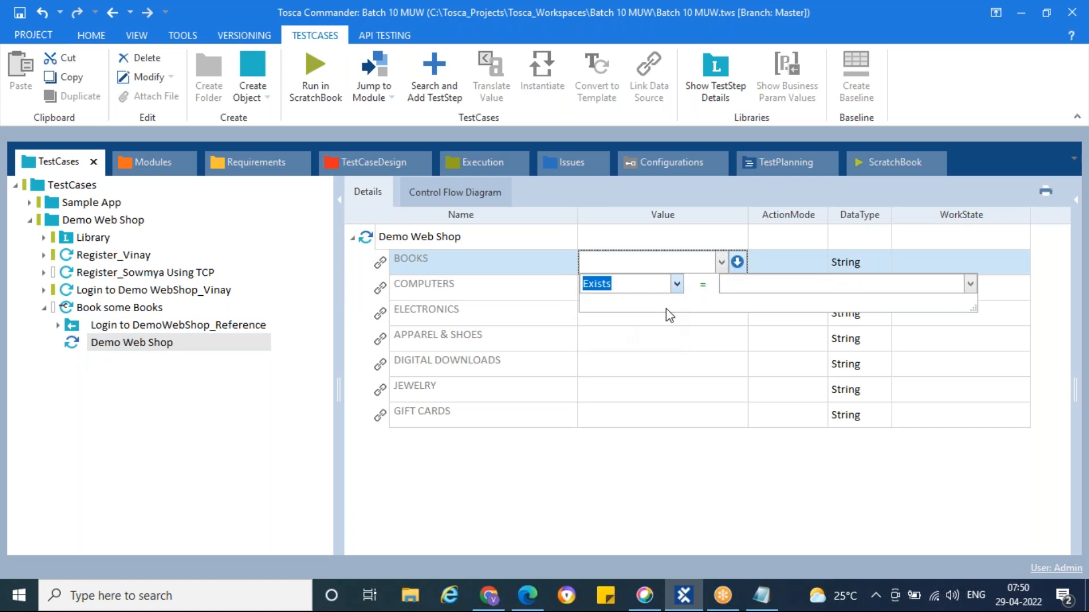
left_click(752, 283)
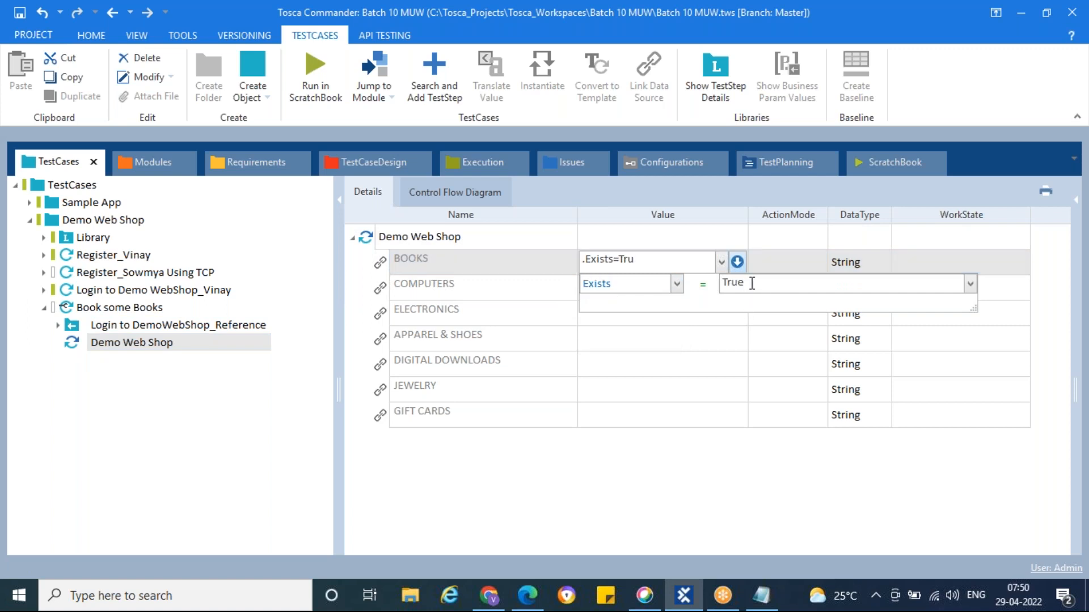
left_click(770, 271)
type("Verify")
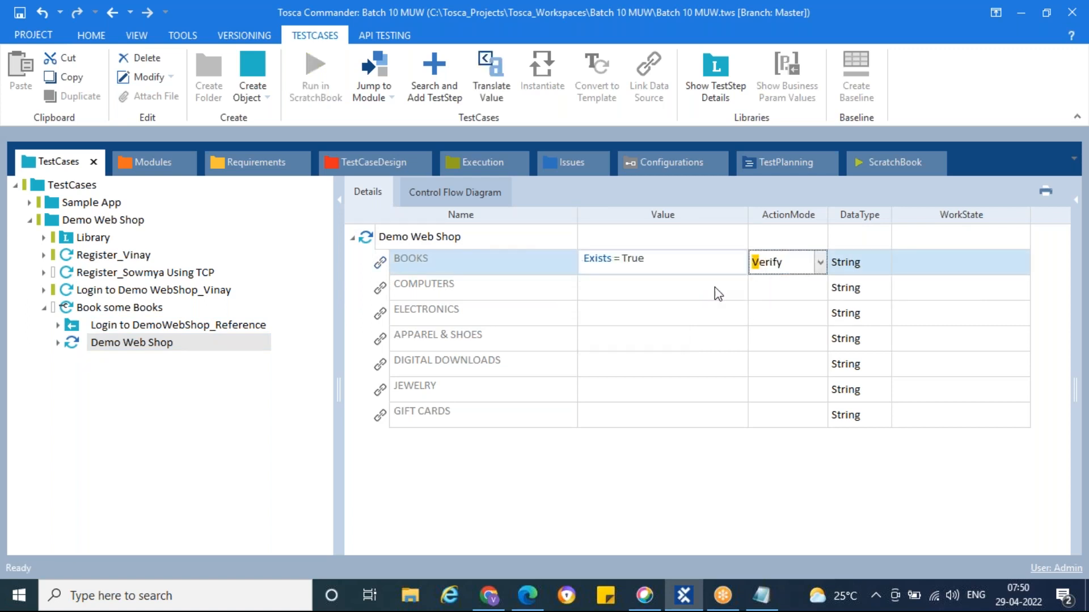
left_click(714, 288)
Set COMPUTERS to verify Exists = True with ActionMode Verify
left_click(741, 295)
left_click(722, 292)
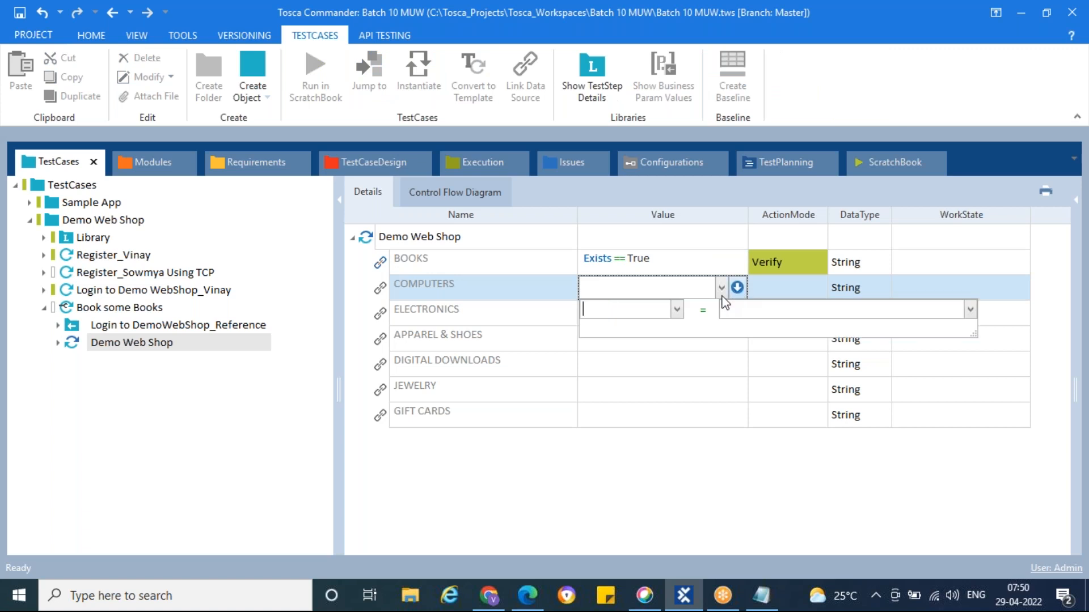
left_click(678, 310)
left_click(629, 339)
left_click(739, 310)
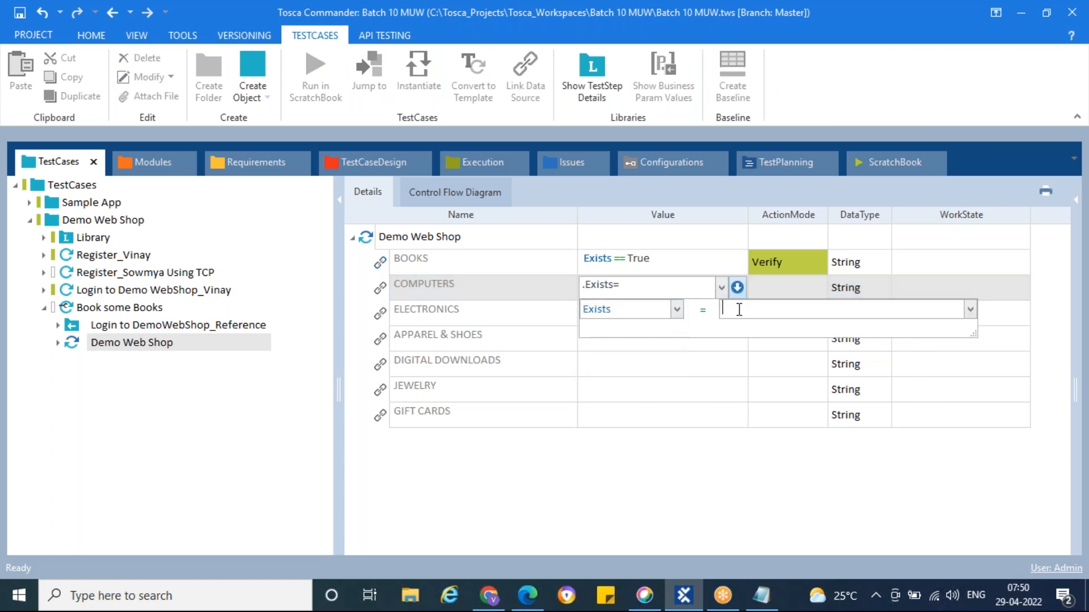
left_click(768, 285)
left_click(768, 284)
type("v")
Set ELECTRONICS to verify Exists = True with ActionMode Verify
left_click(695, 318)
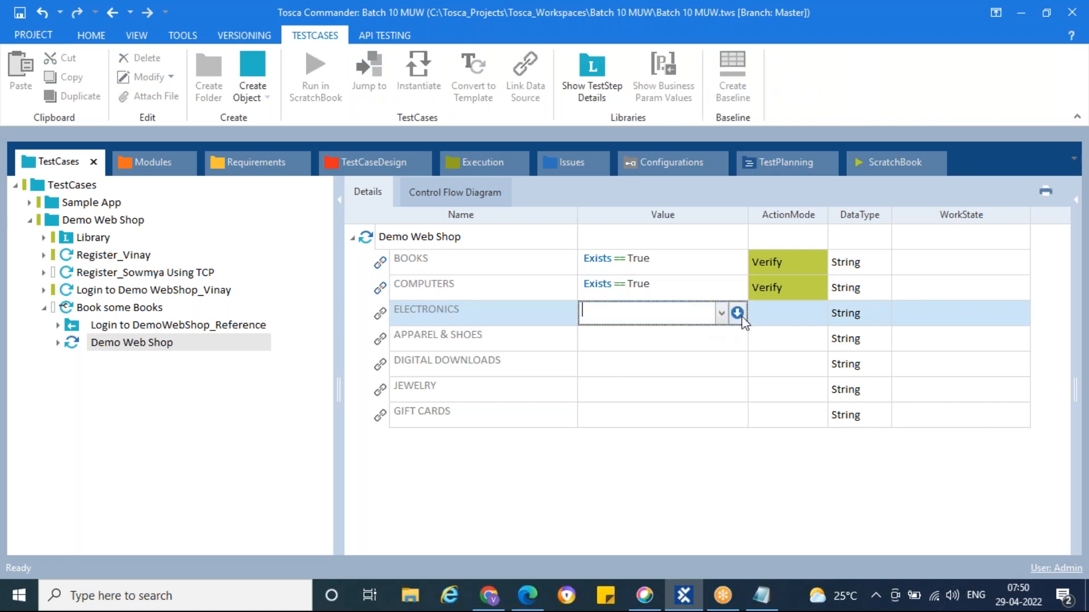
left_click(737, 313)
left_click(677, 335)
left_click(624, 361)
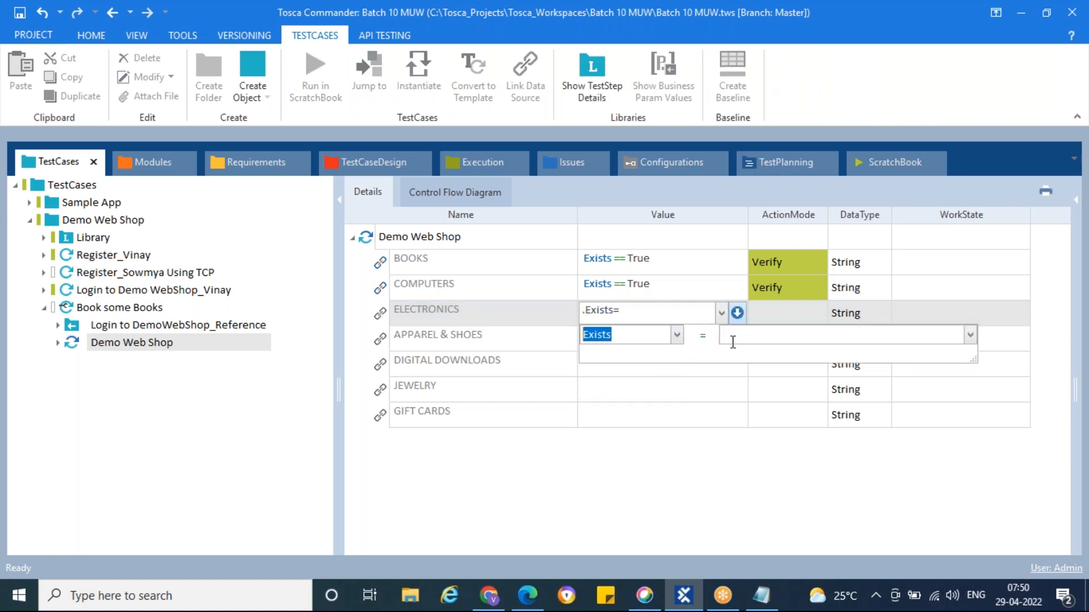
left_click(741, 337)
left_click(783, 316)
type("v")
left_click(709, 340)
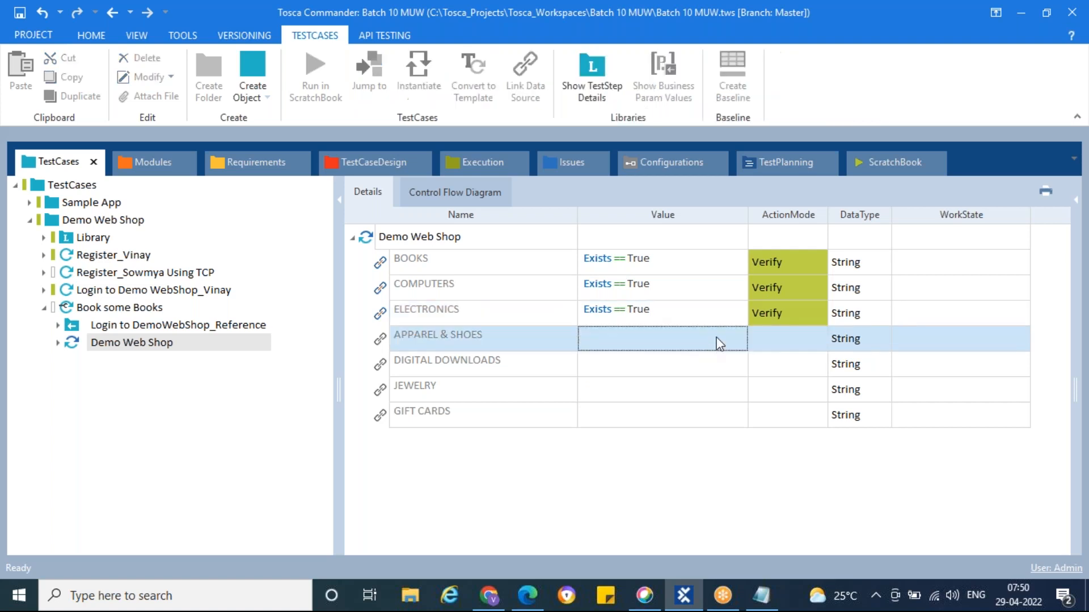
Set APPAREL & SHOES to verify Exists = True with ActionMode Verify
left_click(737, 338)
left_click(676, 360)
left_click(596, 390)
left_click(740, 360)
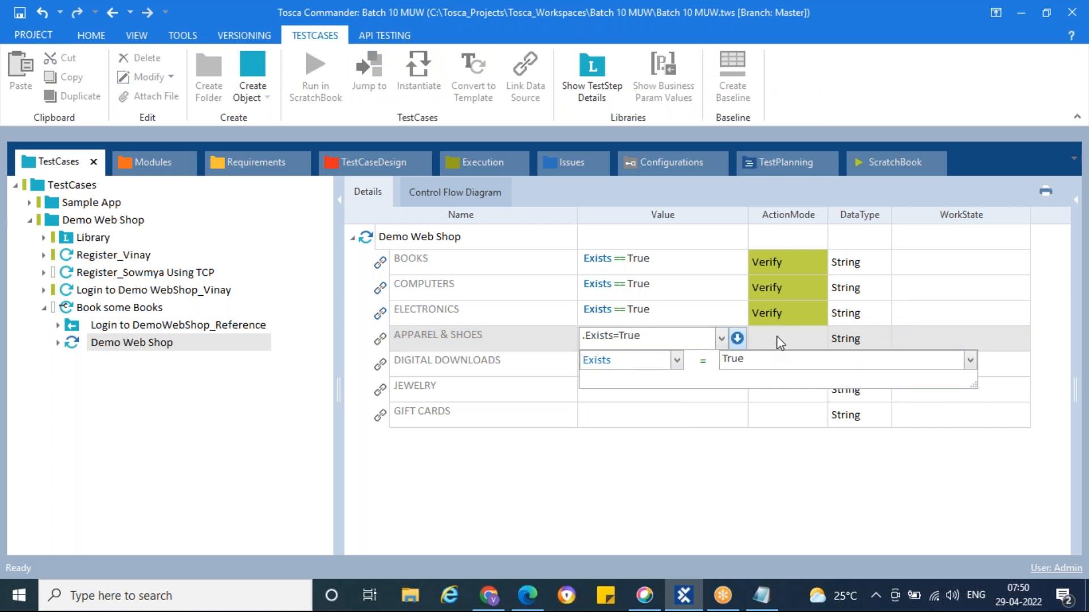
left_click(779, 340)
type("v")
left_click(723, 369)
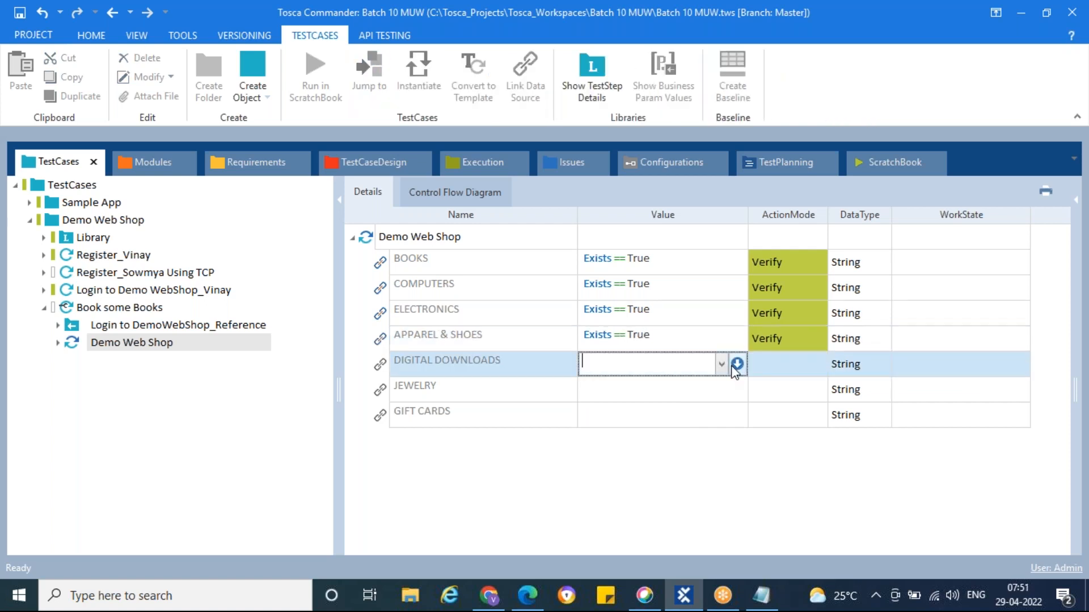
Set DIGITAL DOWNLOADS to verify Exists = True with ActionMode Verify
left_click(737, 366)
left_click(676, 385)
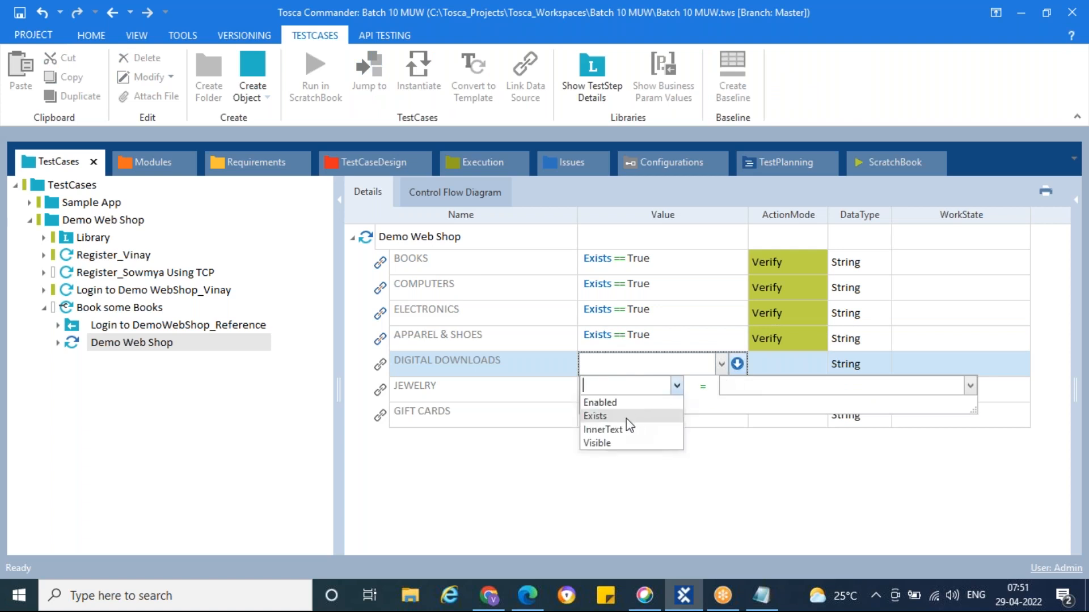
left_click(626, 418)
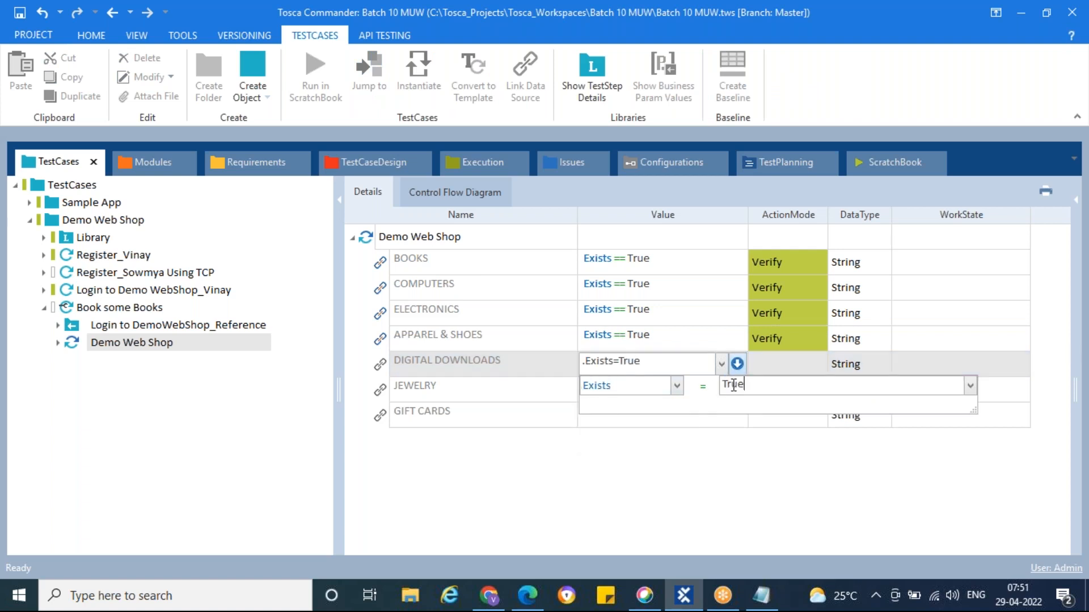
left_click(790, 366)
left_click(770, 375)
type("v")
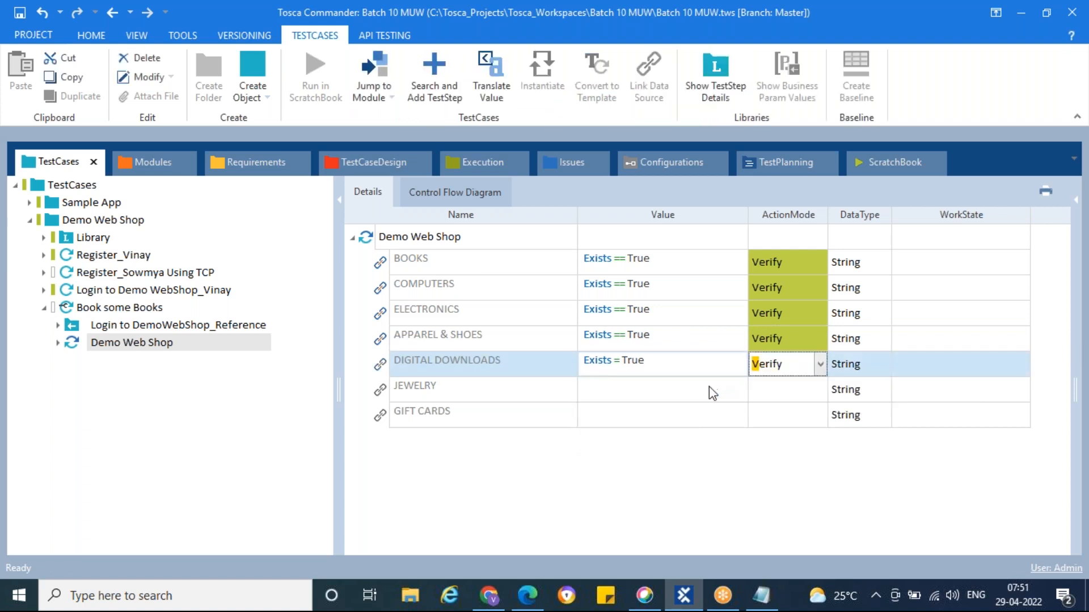
left_click(718, 392)
Set JEWELRY to verify Exists = True with ActionMode Verify
left_click(736, 392)
left_click(676, 411)
left_click(656, 433)
left_click(748, 408)
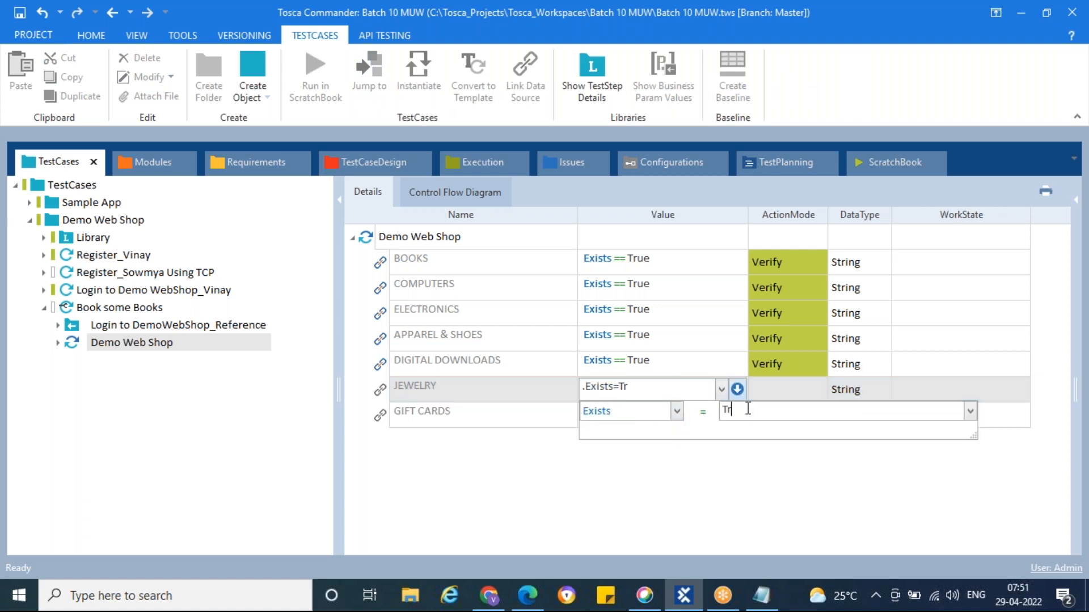
left_click(774, 386)
left_click(774, 387)
type("v")
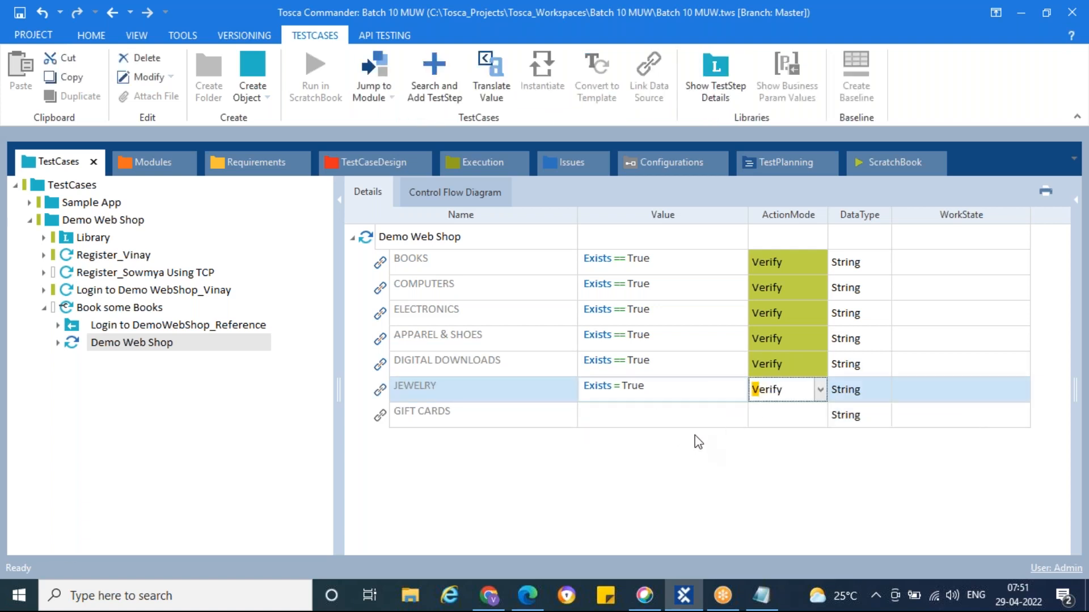
Set GIFT CARDS to verify Exists = True, then bring up the step's run options
left_click(694, 422)
left_click(737, 415)
left_click(677, 437)
left_click(675, 459)
left_click(738, 437)
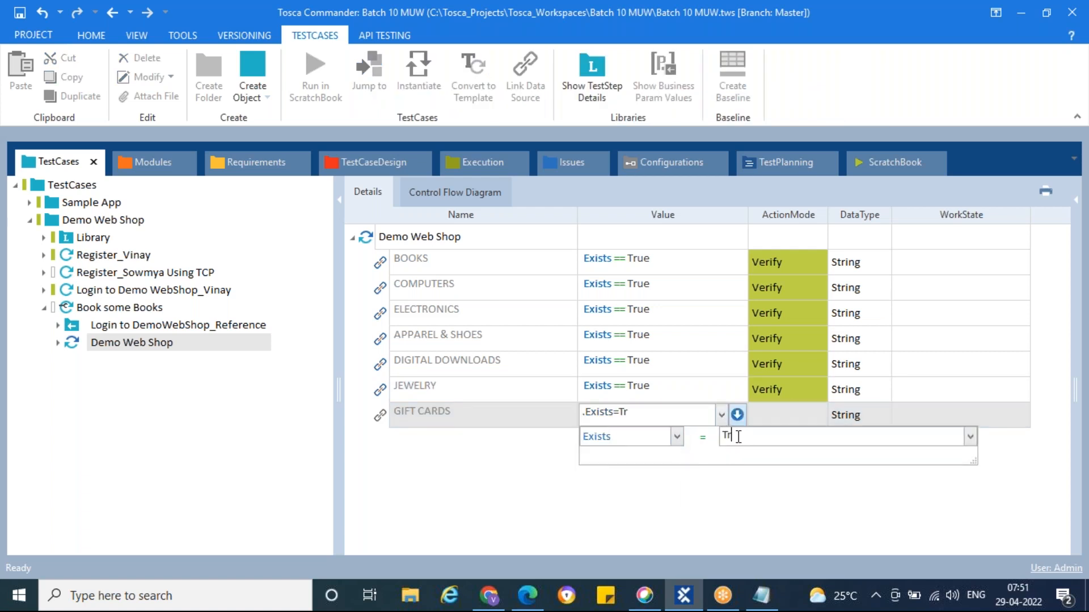
left_click(777, 416)
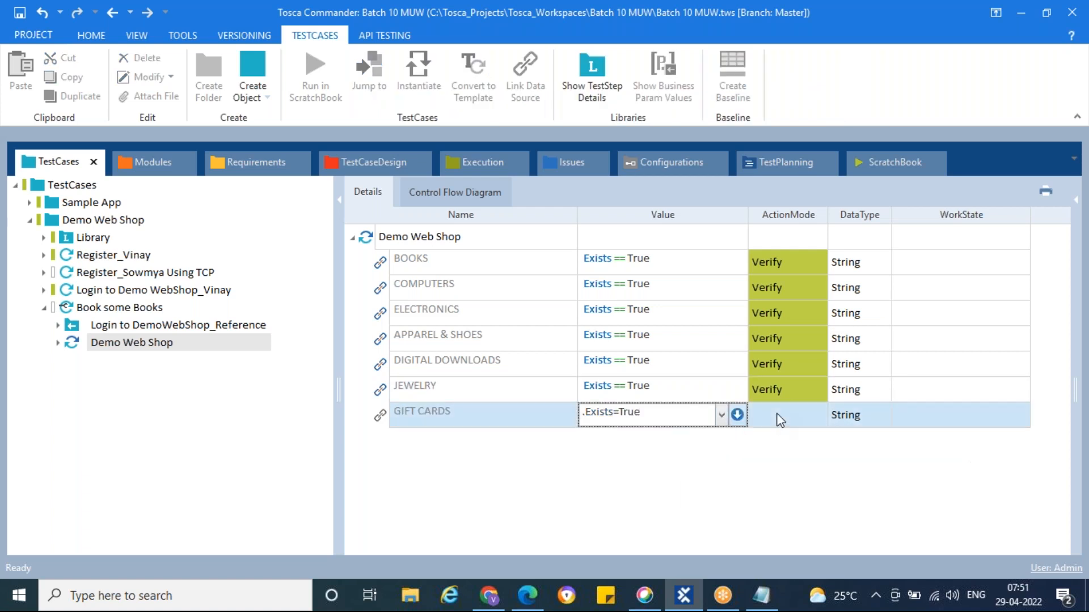
left_click(782, 492)
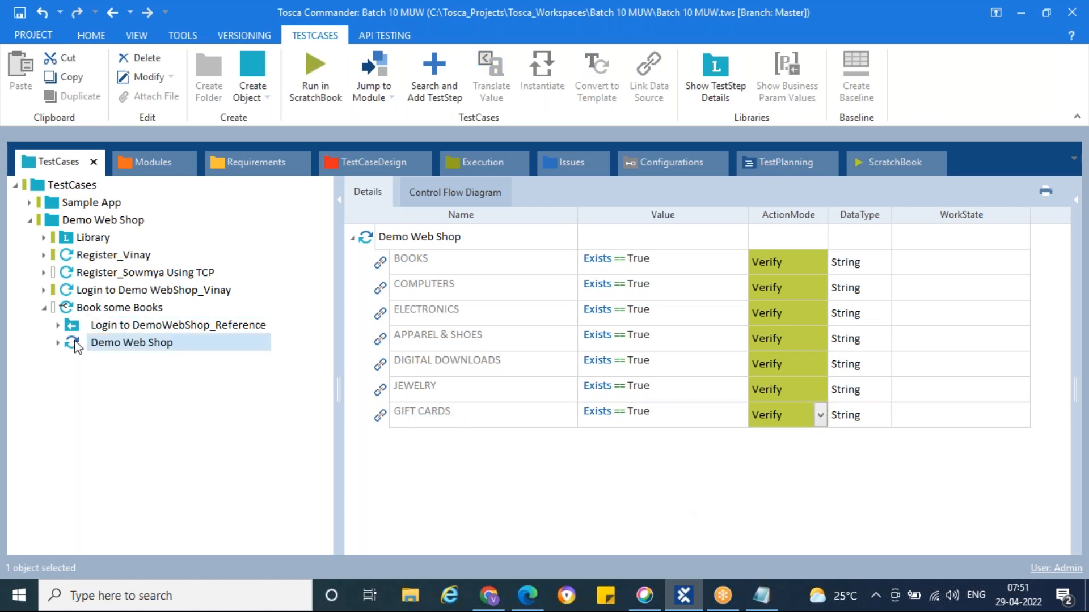
right_click(94, 348)
Run the Demo Web Shop step in ScratchBook, then return to the test case tree in Tosca
left_click(134, 426)
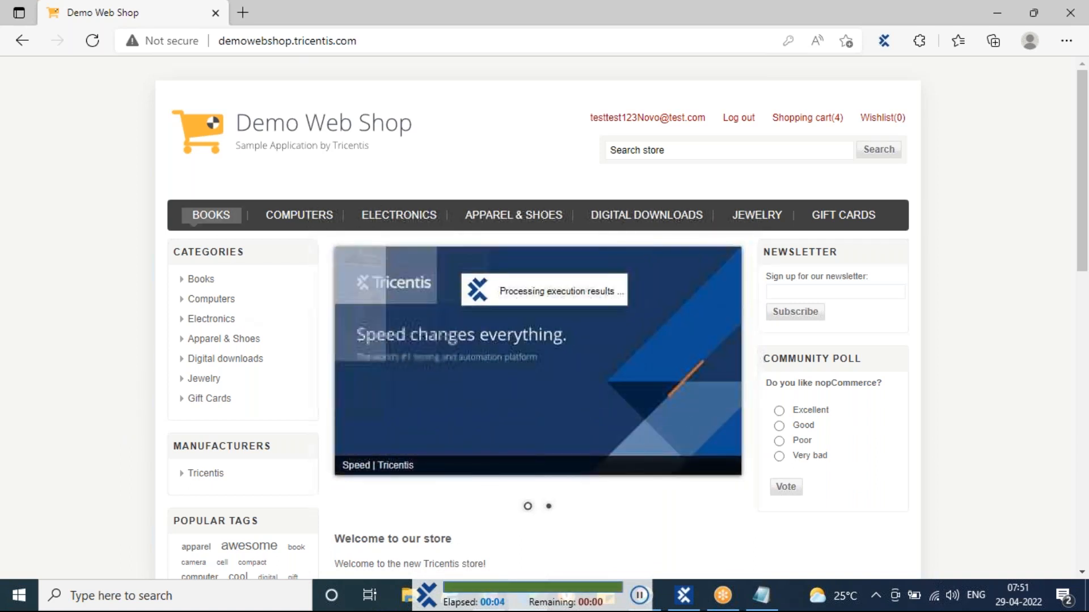
mouse_move(407, 223)
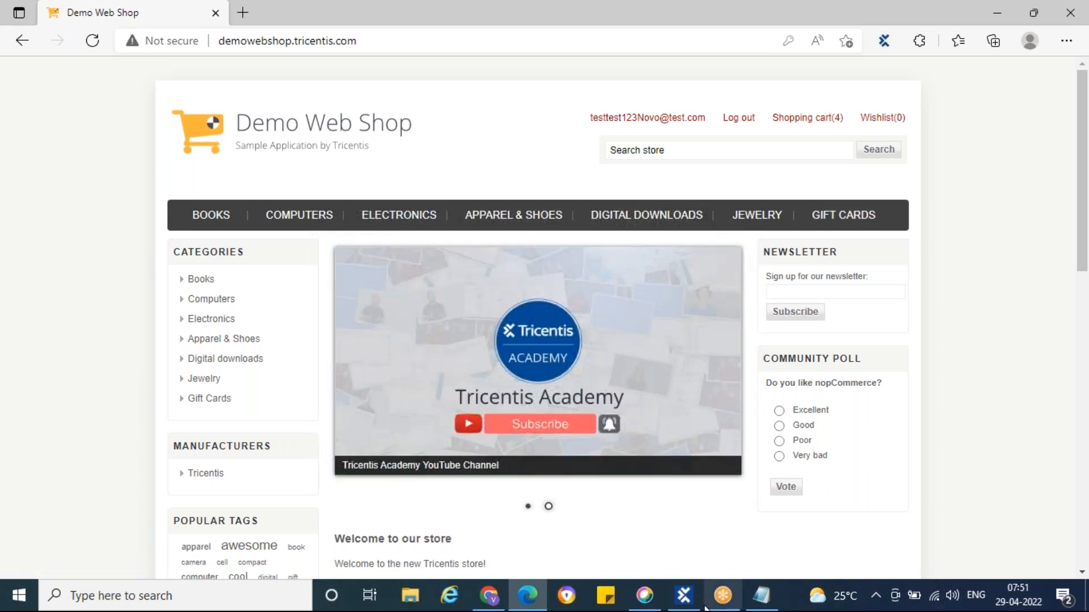
left_click(683, 595)
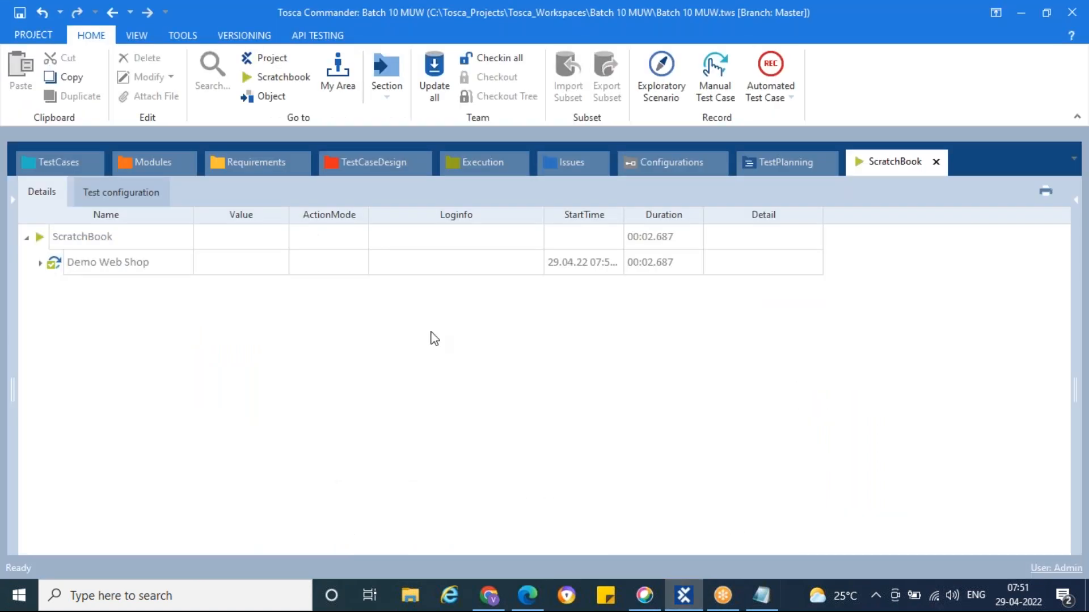
left_click(61, 163)
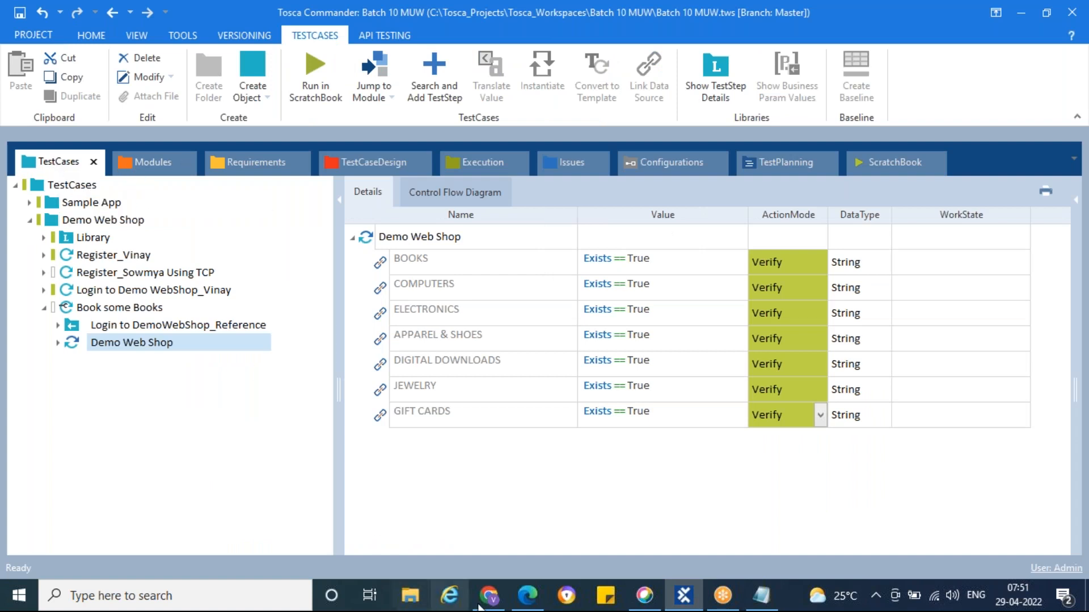
Rename the Demo Web Shop test step to 'Verify the Menu Items' and show the Modules list
left_click(528, 593)
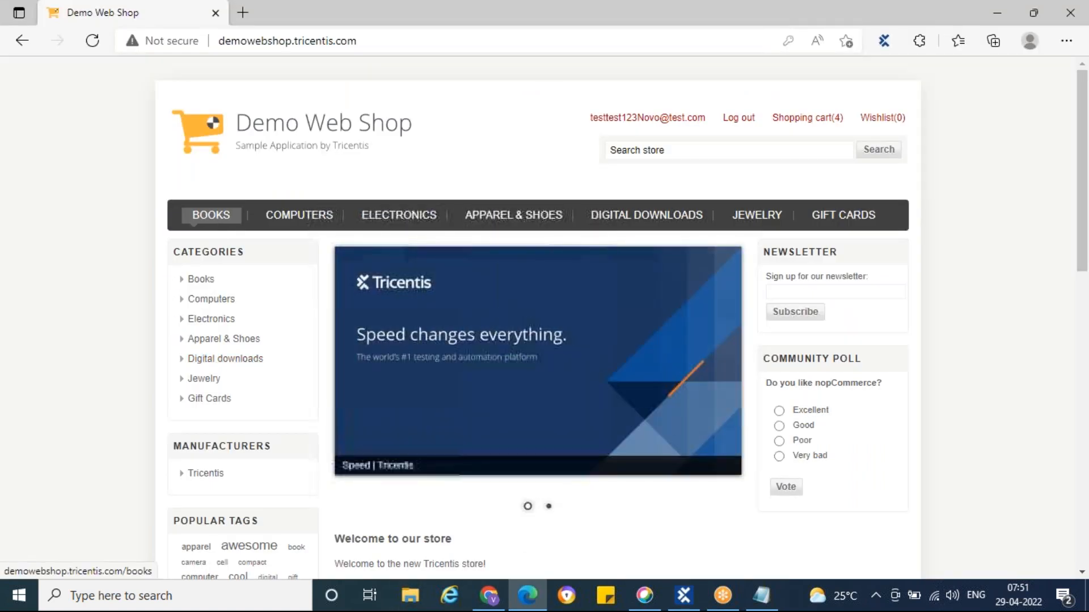
left_click(683, 595)
left_click(192, 343)
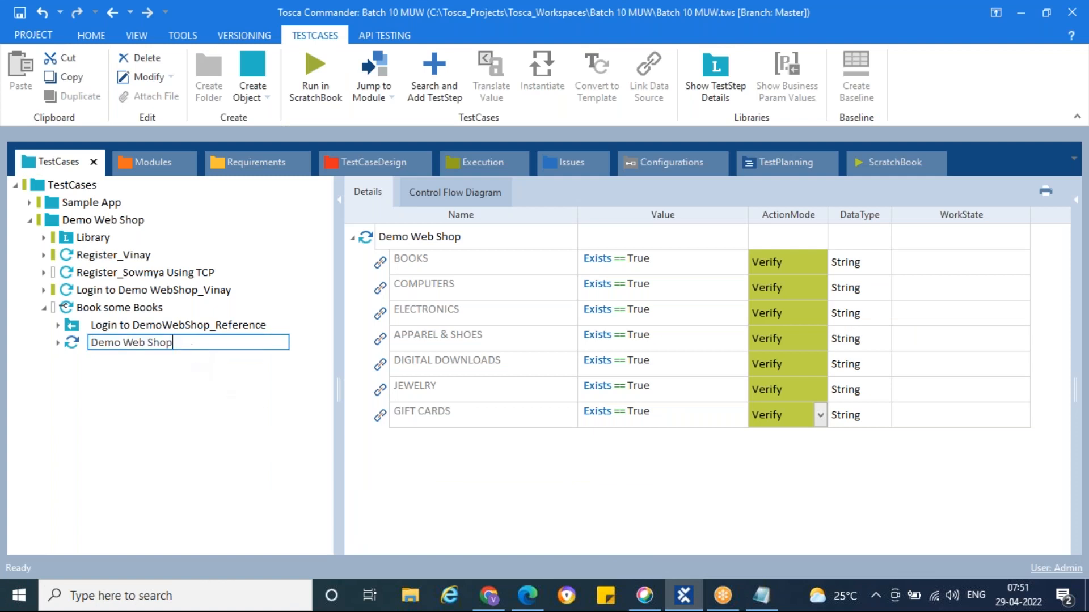
key("ctrl+a")
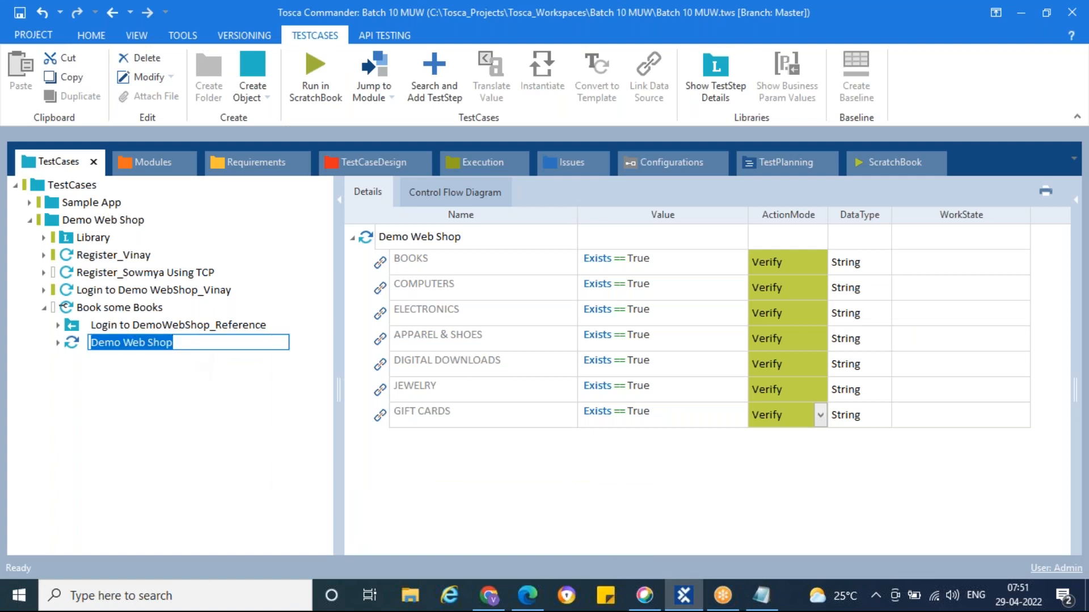
type("Verify the")
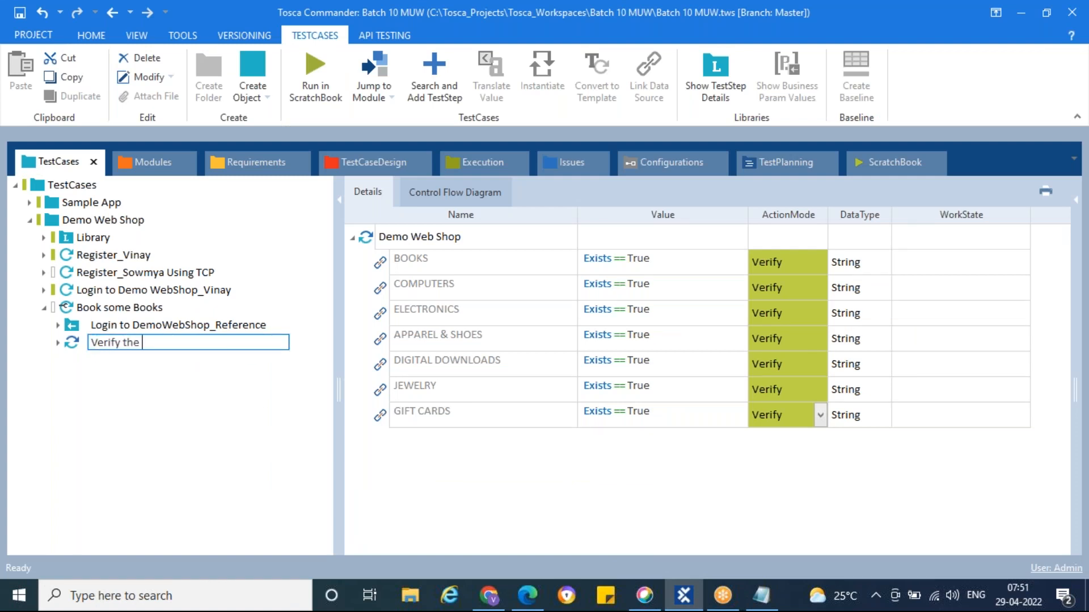
type(" Menu Items")
key("Return")
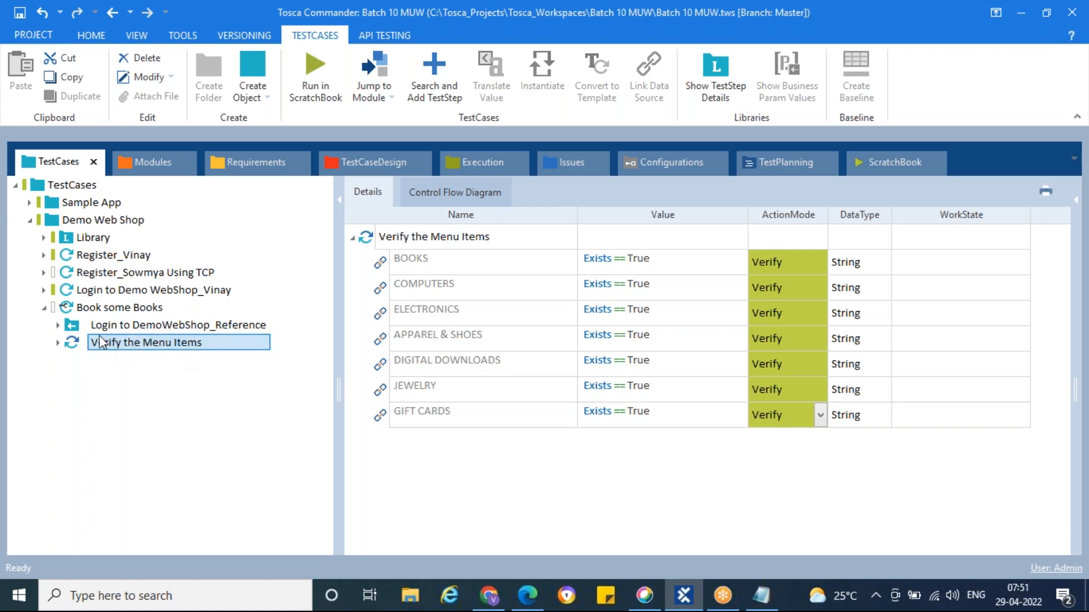
left_click(144, 165)
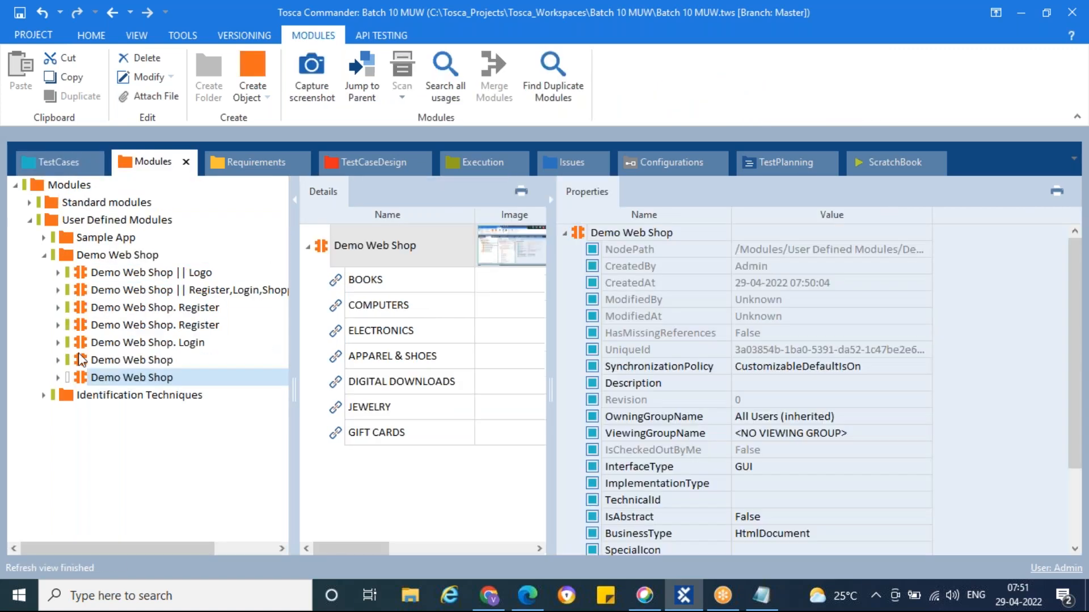
Add another Demo Web Shop step to Book some Books with BOOKS set to {Click}
left_click_drag(85, 379, 71, 311)
left_click(672, 264)
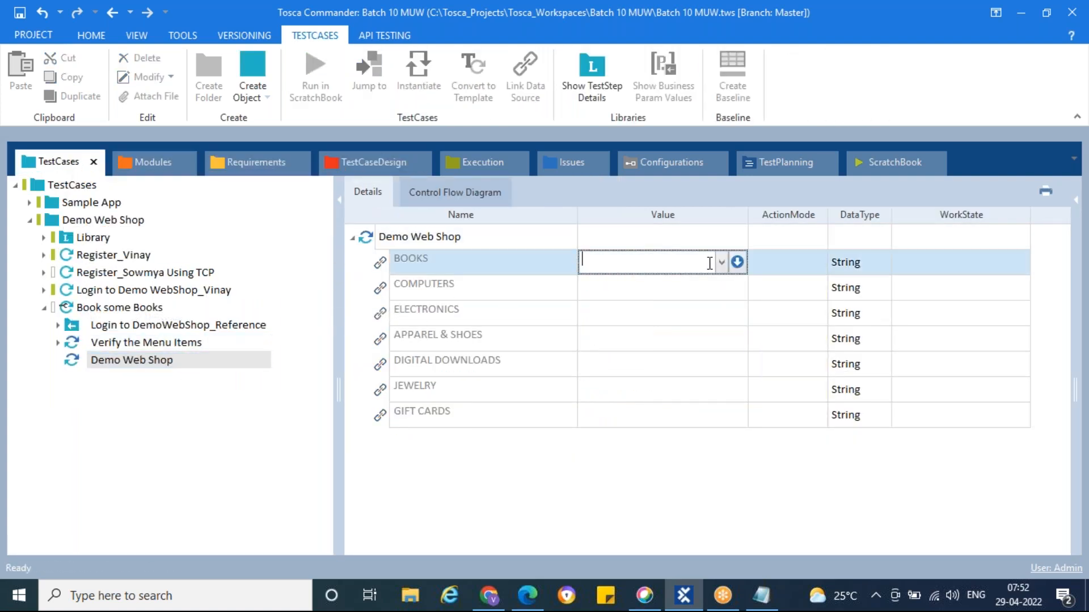
left_click(721, 262)
left_click(646, 281)
Rename the new step 'Click on Books' and run it in ScratchBook
left_click(191, 360)
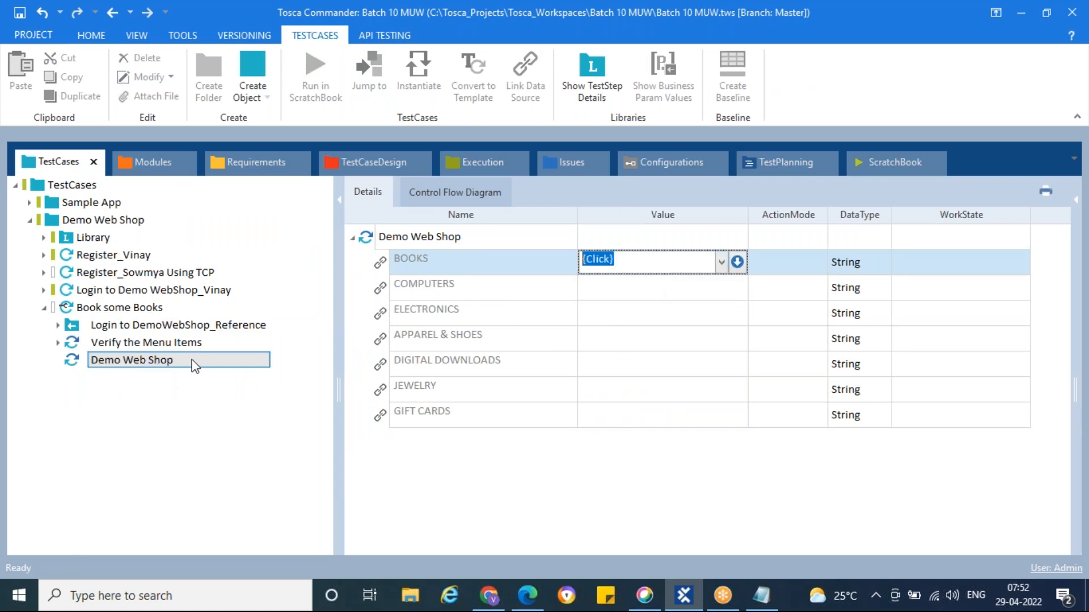
double_click(194, 360)
key("ctrl+a")
type("Cli")
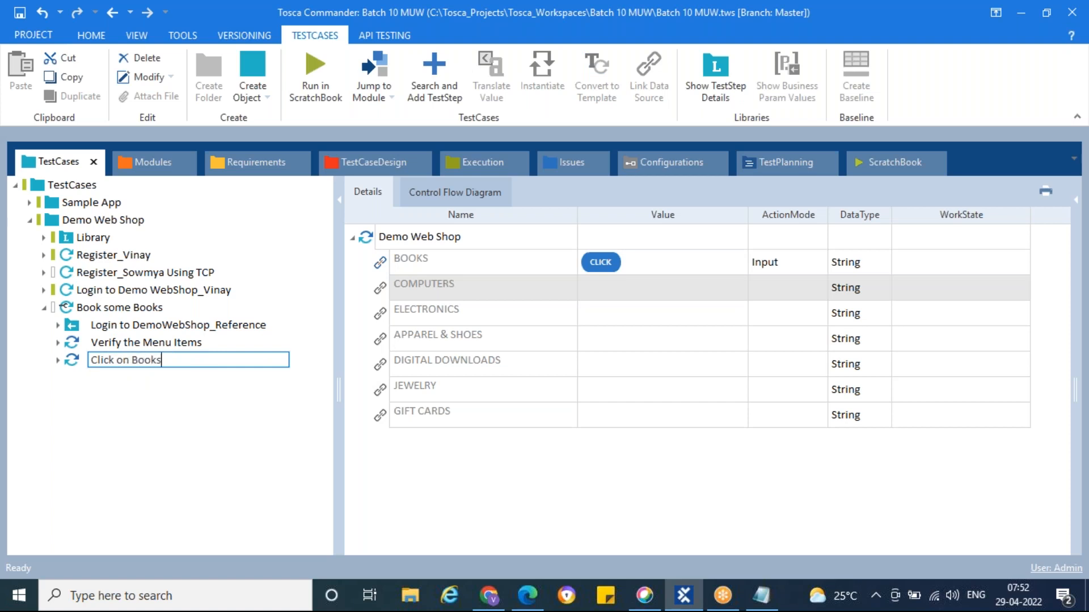
key("Return")
left_click(217, 425)
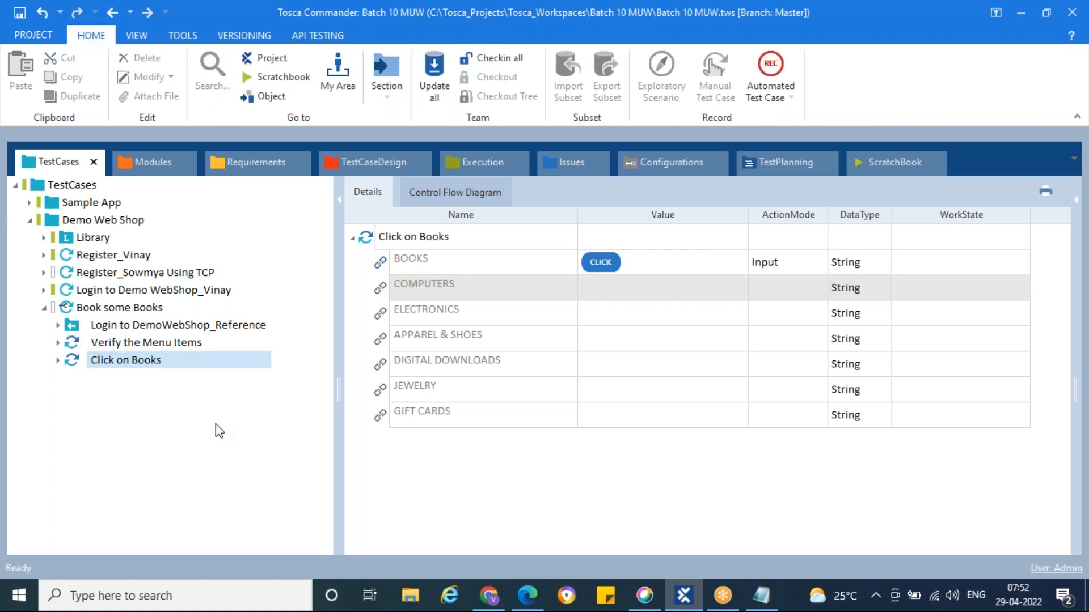
right_click(73, 365)
left_click(119, 424)
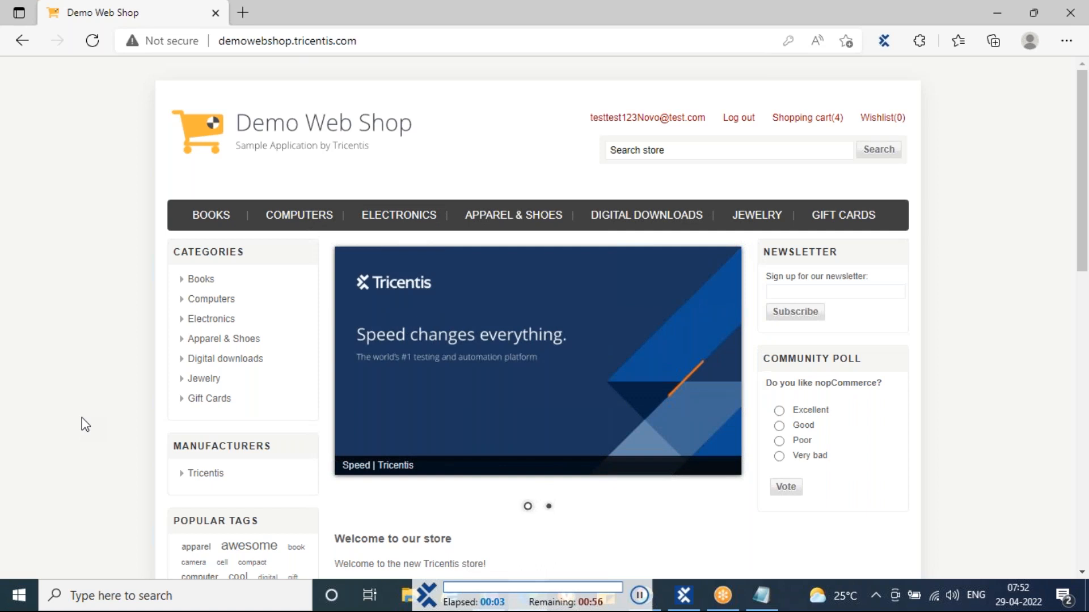
Open the BOOKS category page and scroll through its book listings
left_click(213, 219)
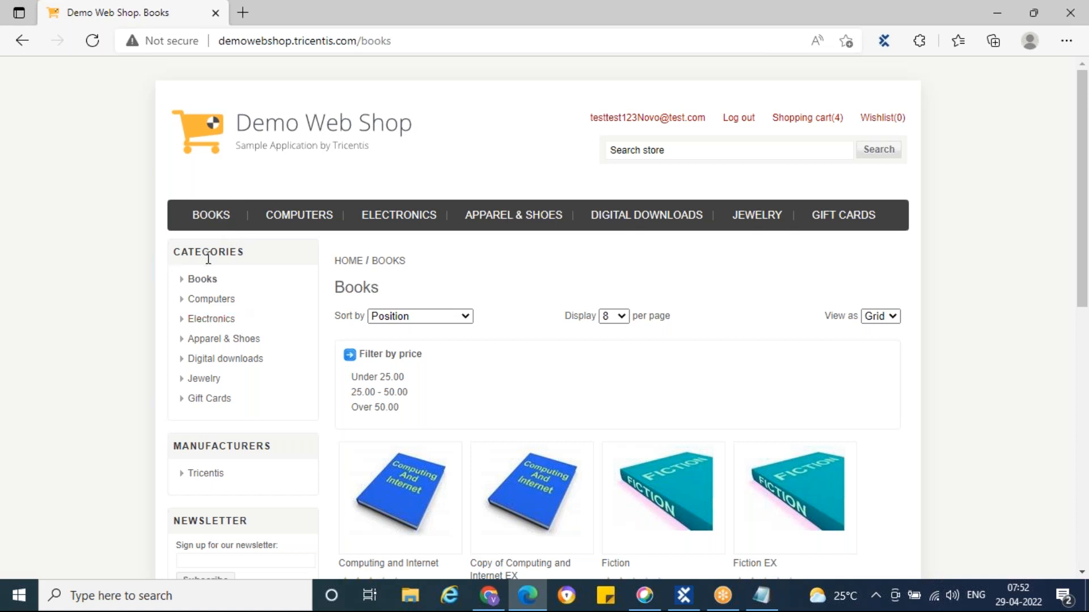
scroll(208, 258, "down", 3)
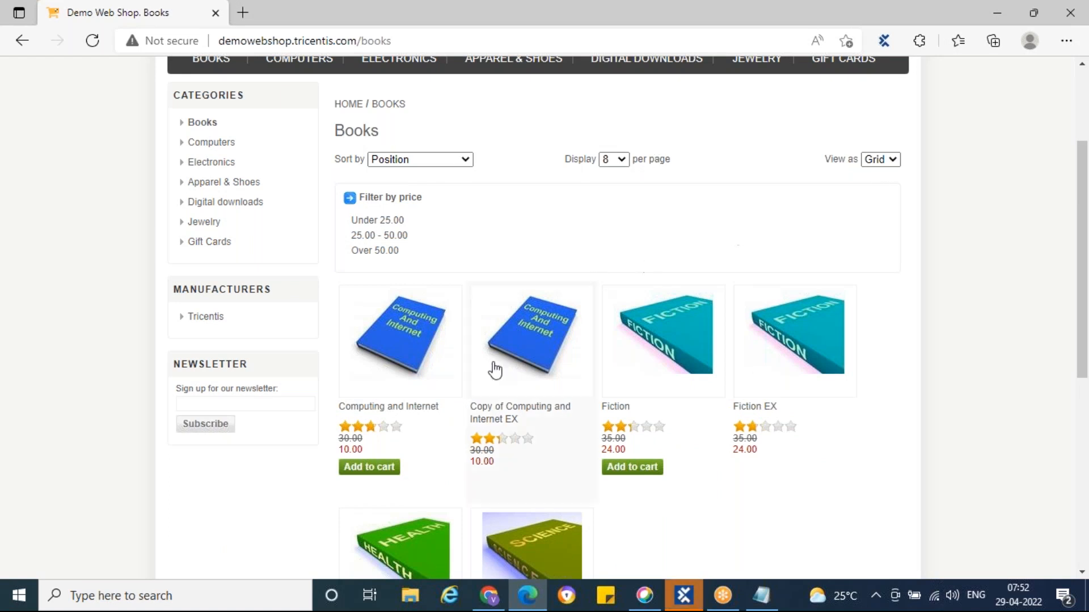
scroll(680, 369, "down", 2)
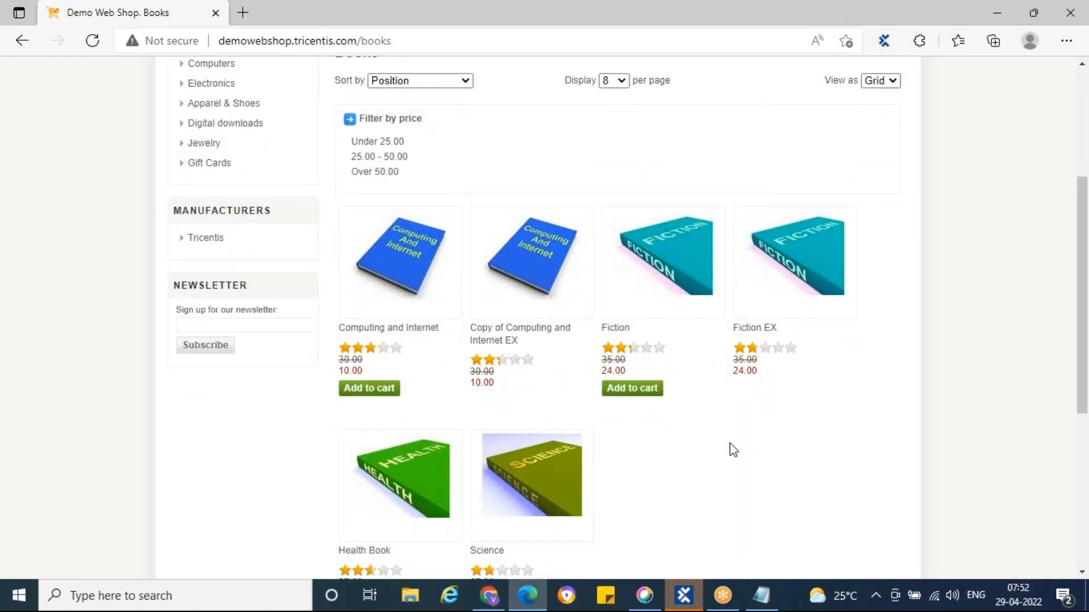
scroll(732, 448, "down", 3)
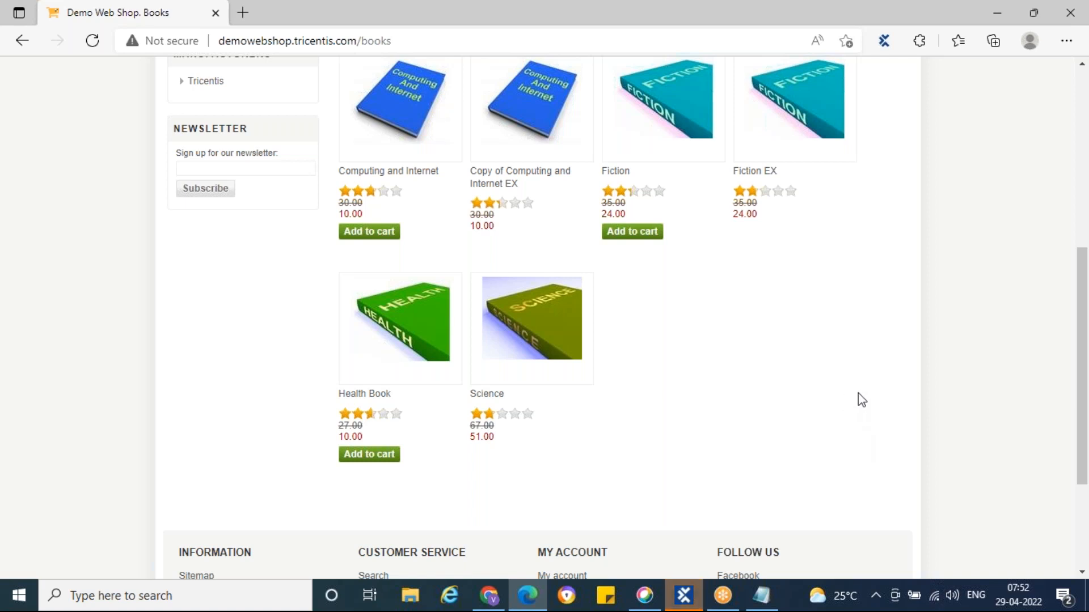
scroll(858, 393, "up", 1)
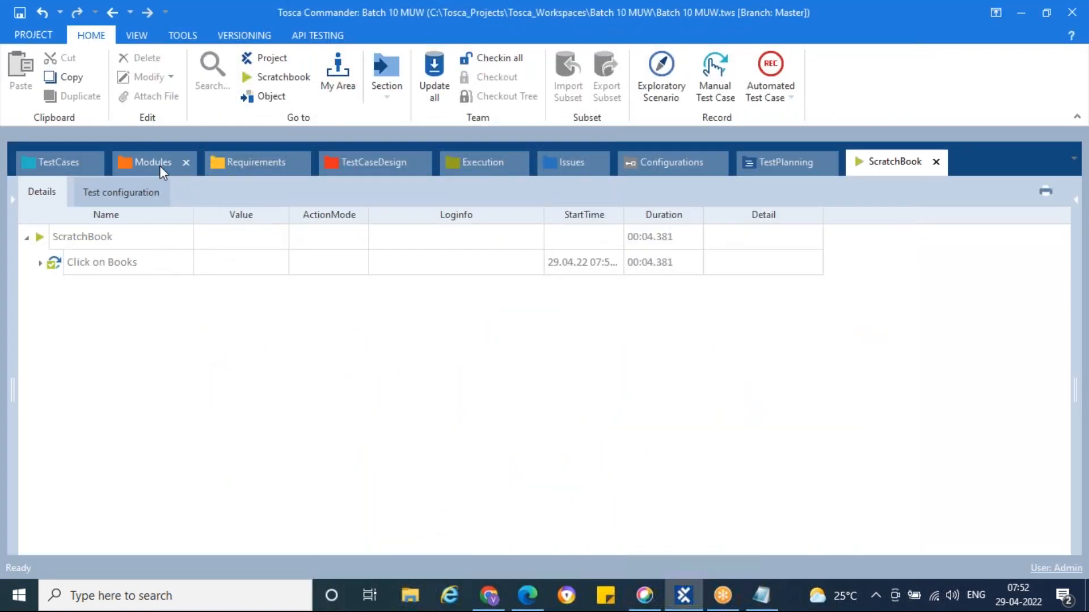
Scan the Demo Web Shop Books browser window with XScan and dock XScan beside the page
left_click(157, 163)
right_click(70, 261)
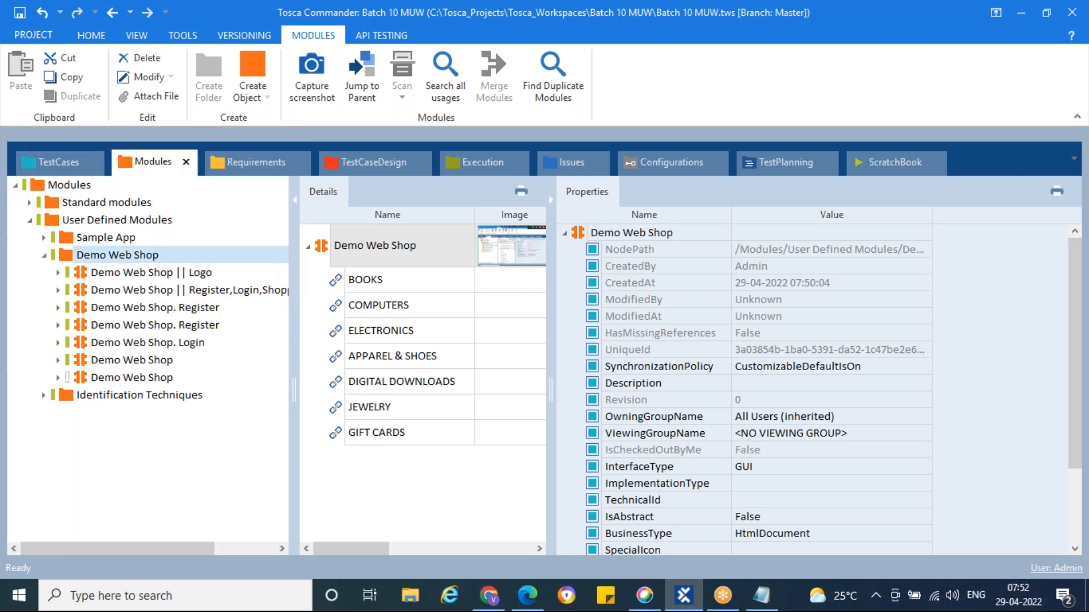
mouse_move(301, 329)
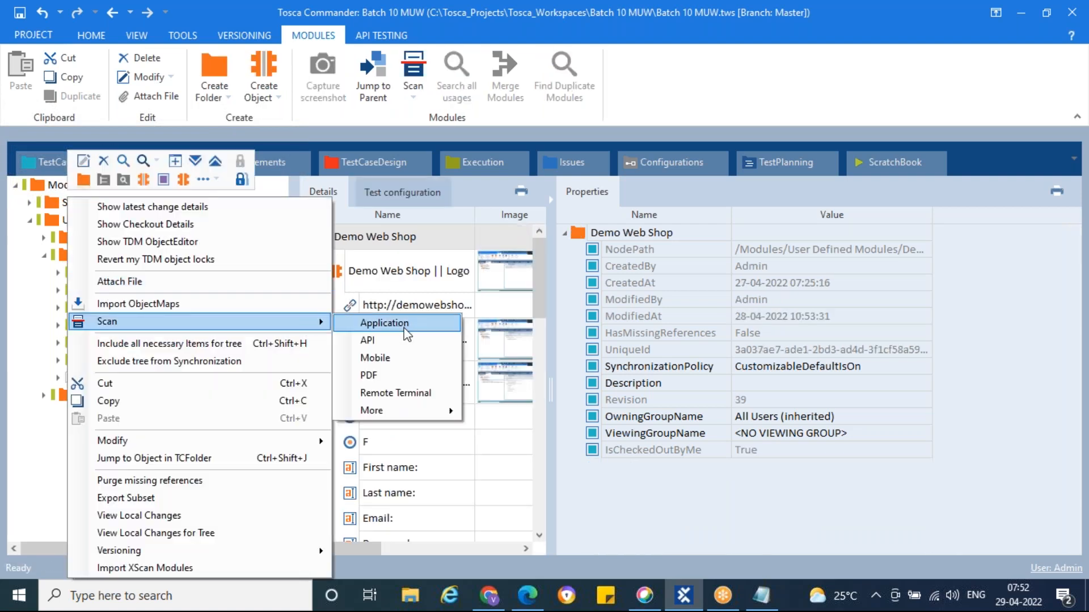
left_click(386, 321)
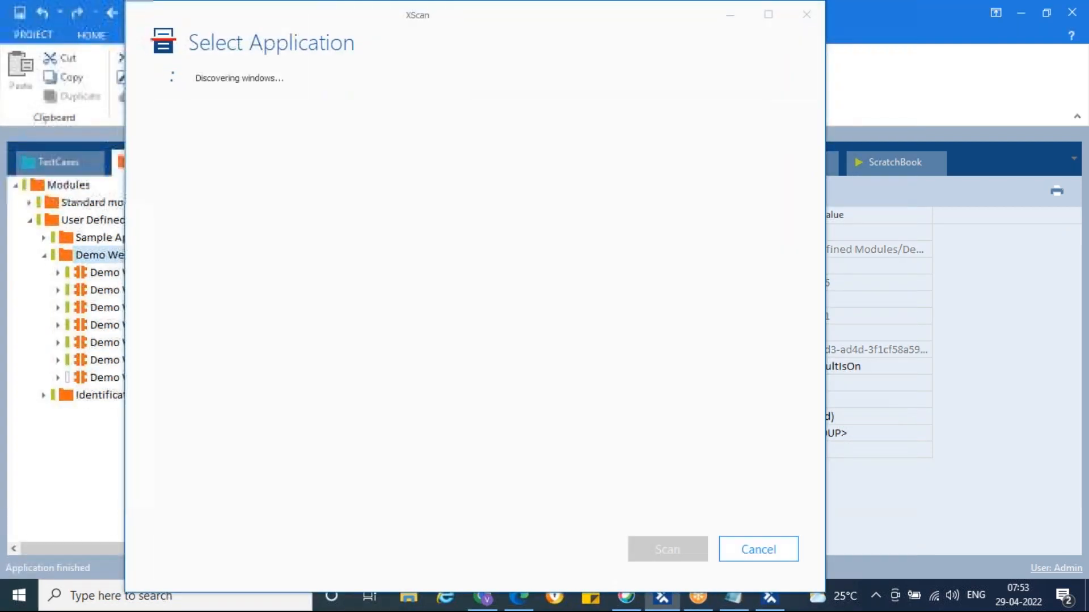
double_click(238, 193)
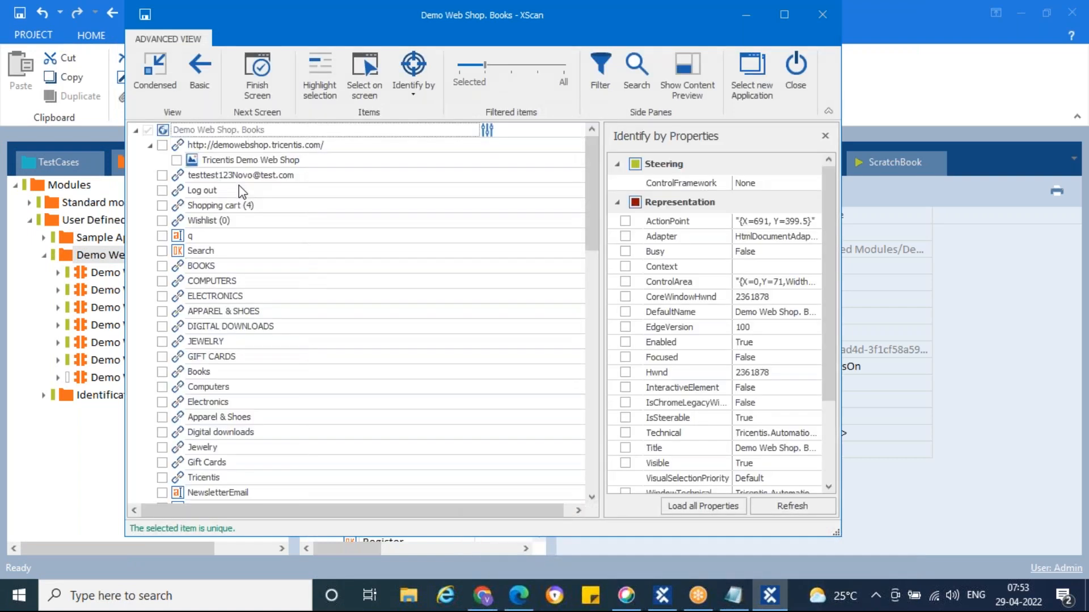
left_click_drag(271, 15, 390, 44)
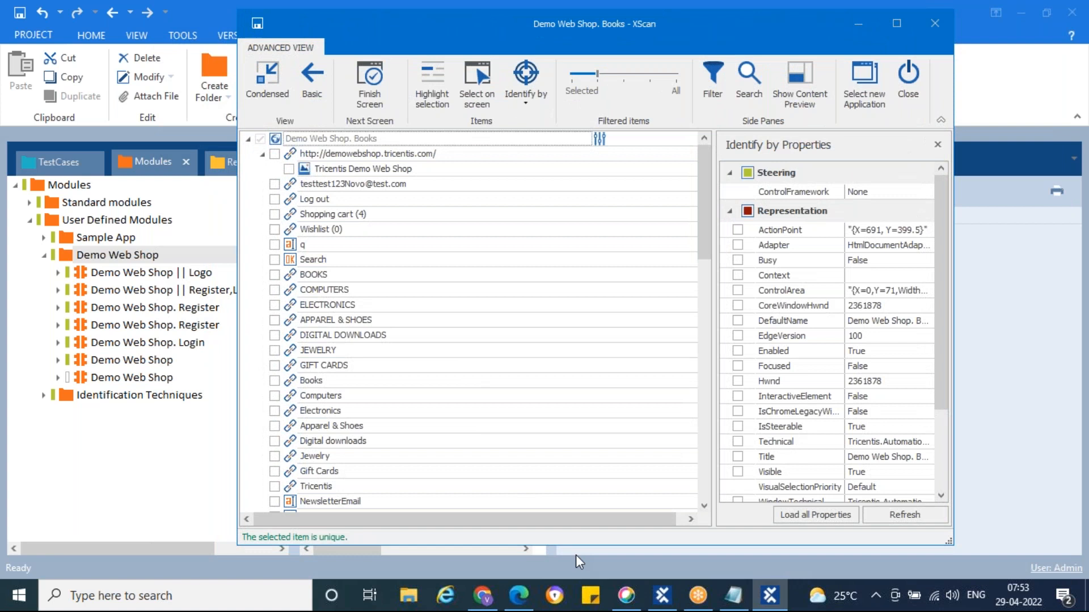
left_click(561, 592)
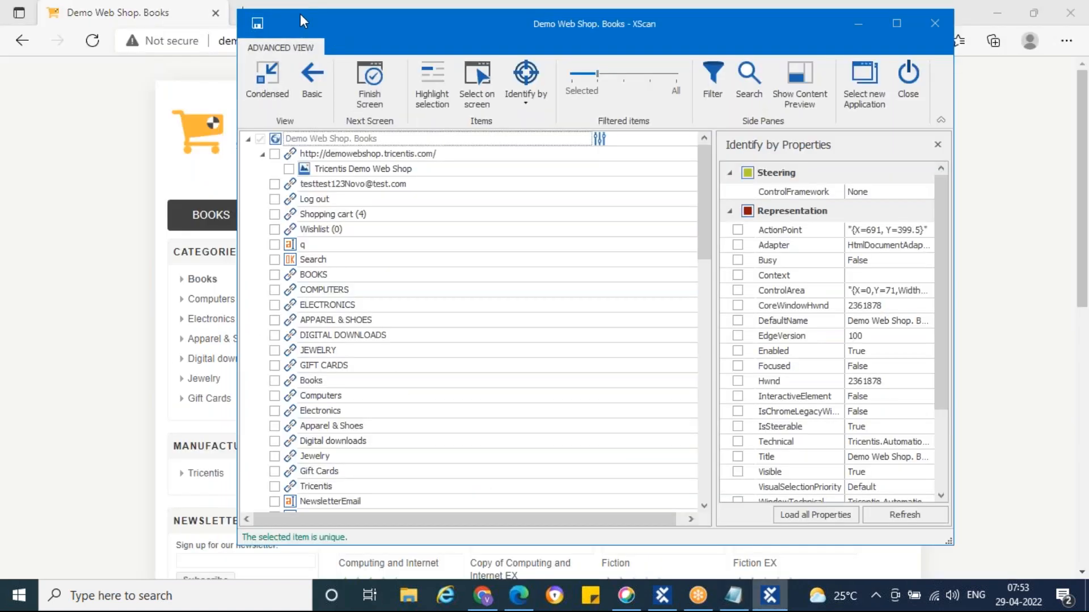
left_click_drag(302, 15, 611, 21)
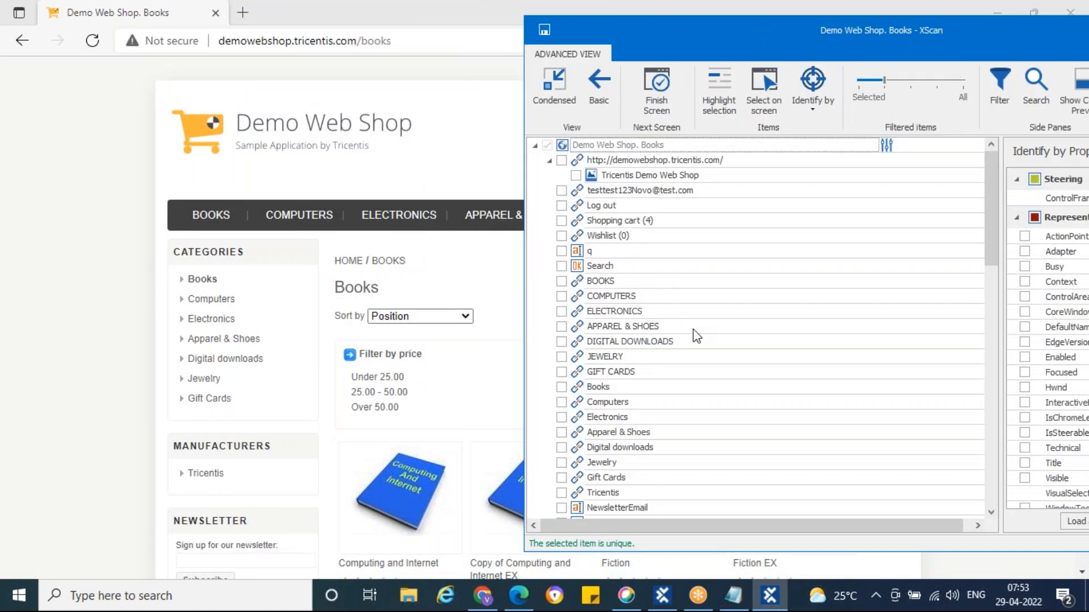
Locate and include the products-viewmode, products-orderby and products-pagesize dropdowns in the module
scroll(697, 336, "down", 5)
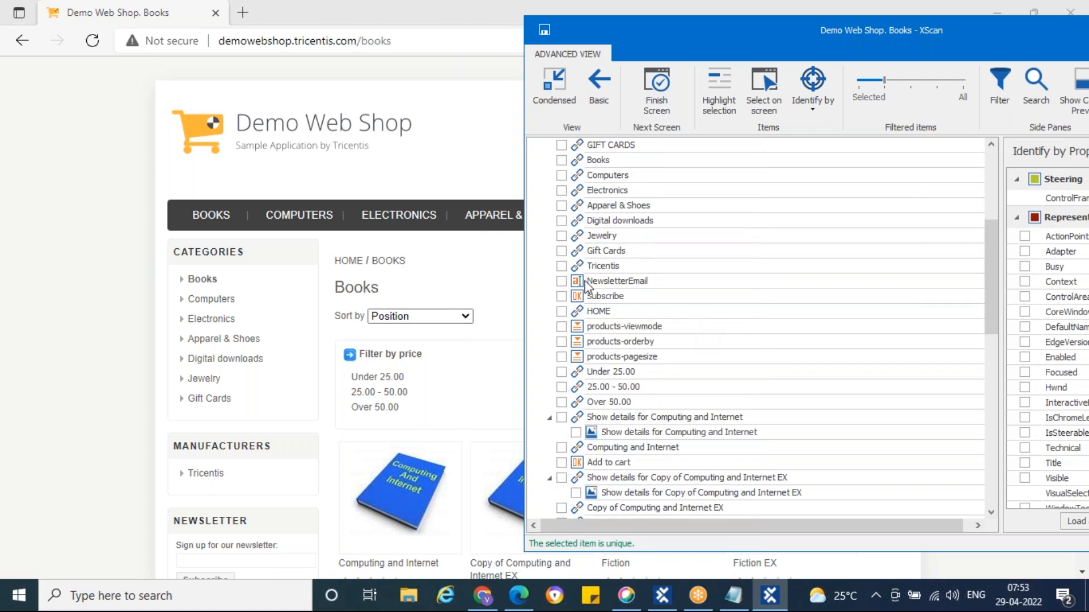
left_click(597, 331)
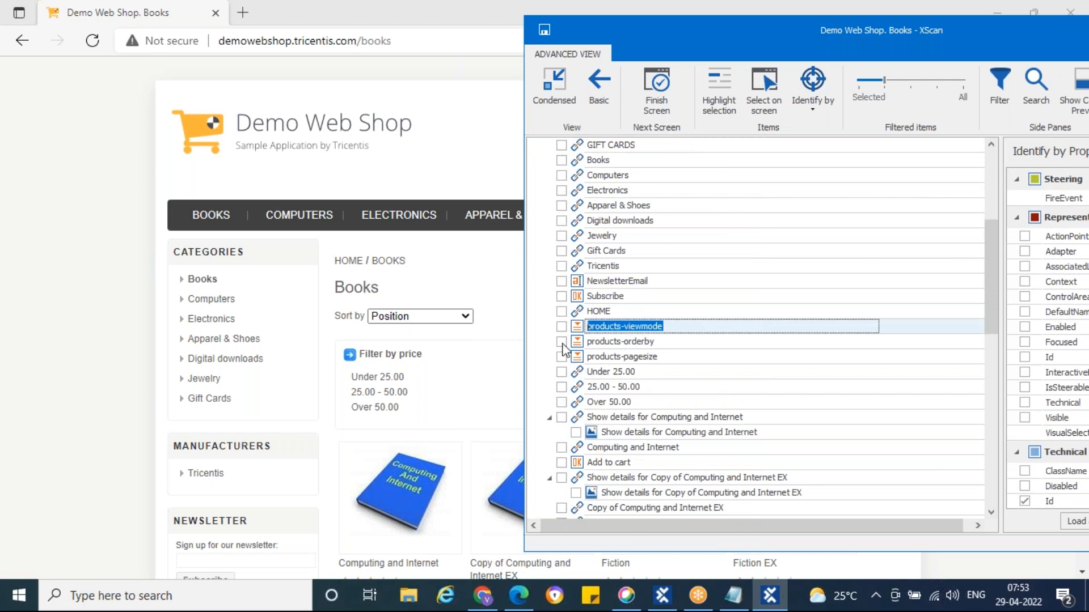
left_click(719, 92)
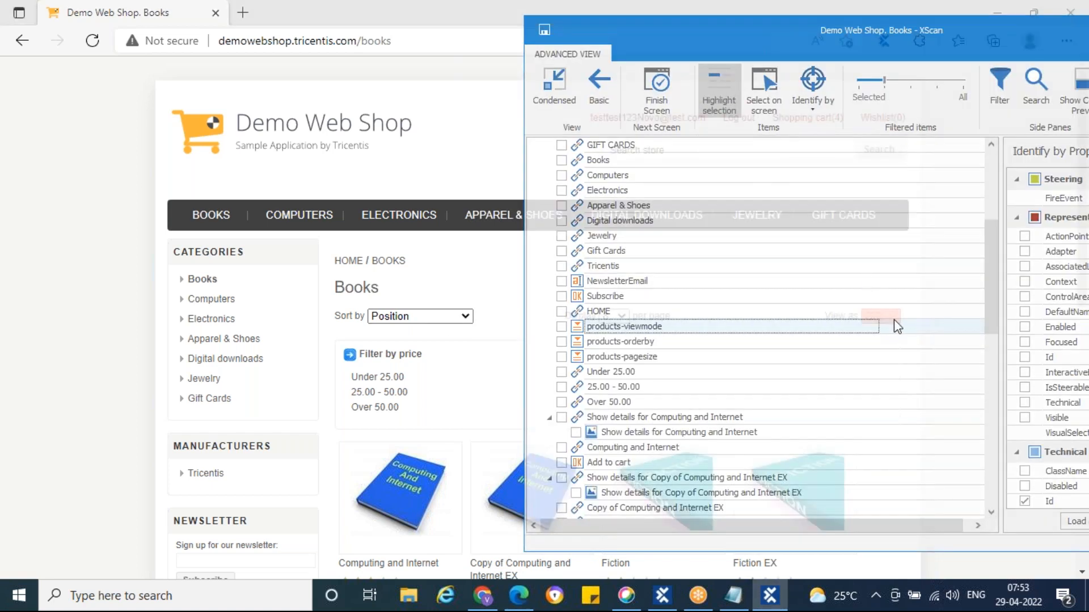
left_click(590, 342)
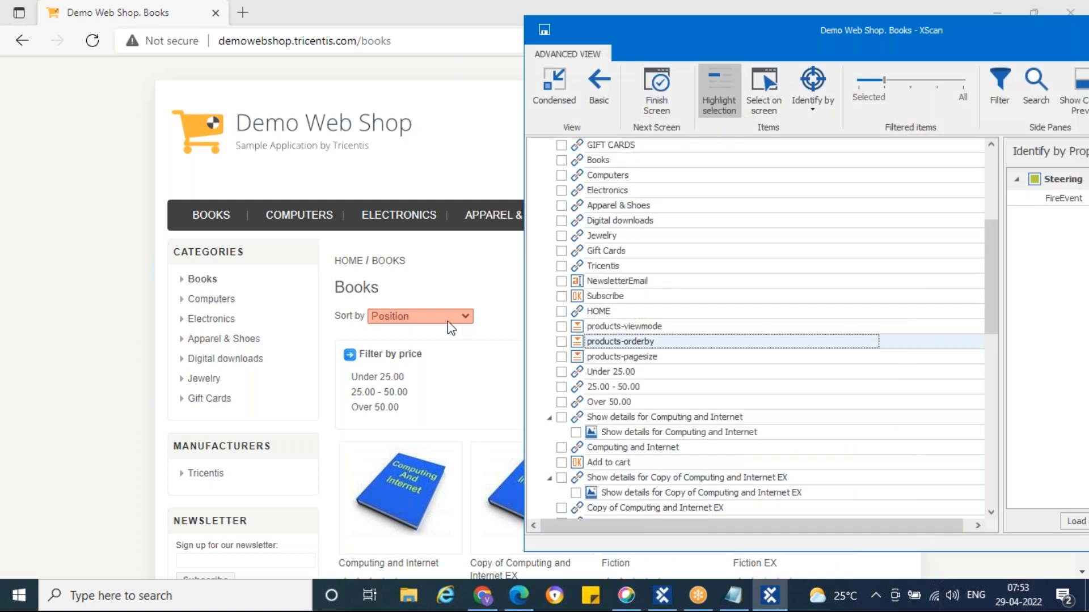
left_click(577, 358)
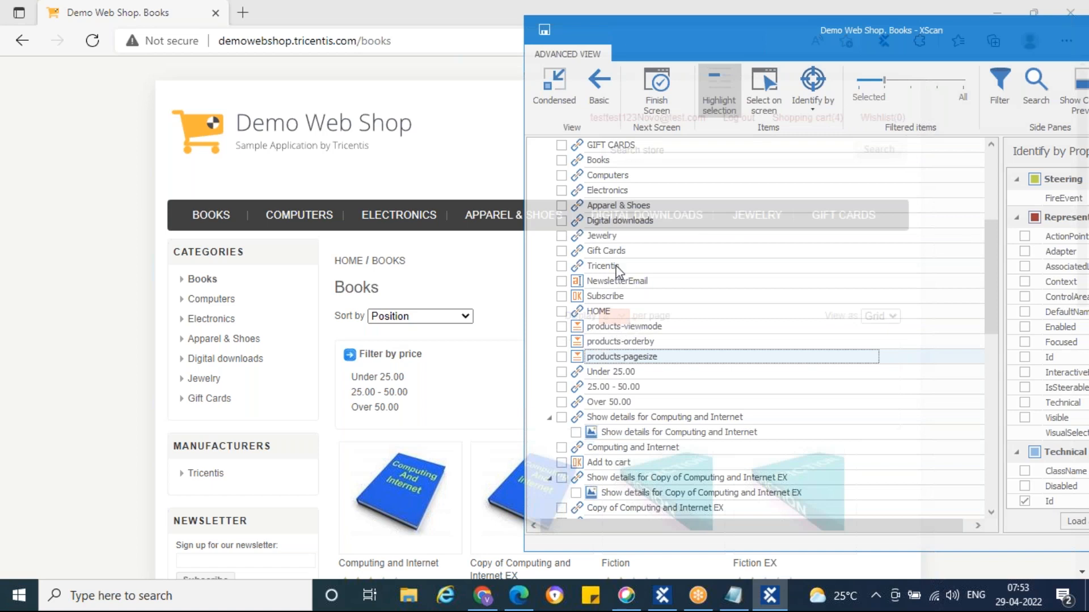
left_click(589, 327)
left_click(561, 327)
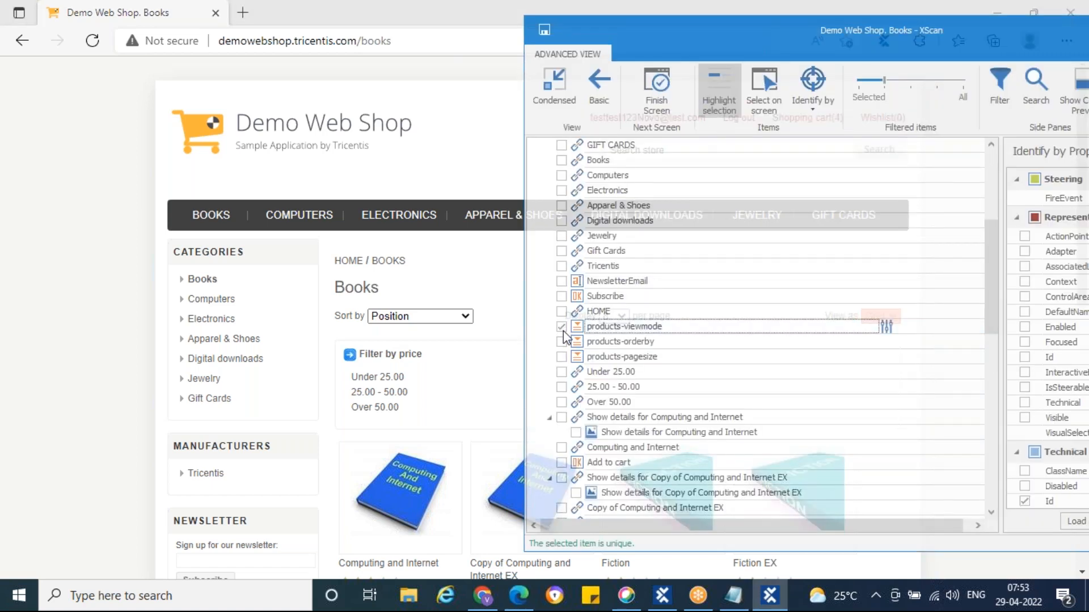
left_click(561, 342)
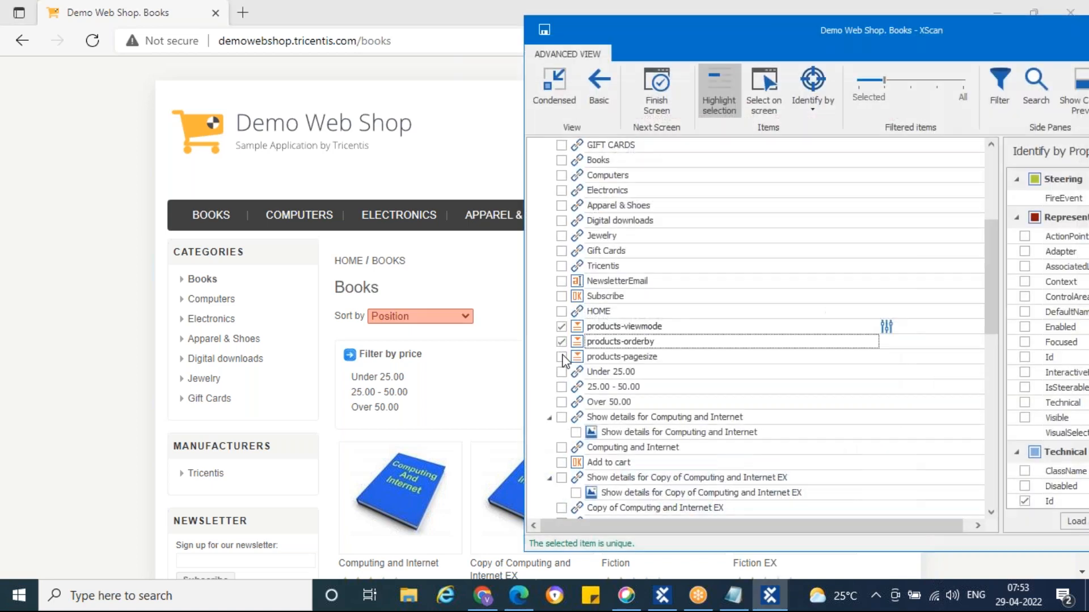
left_click(561, 356)
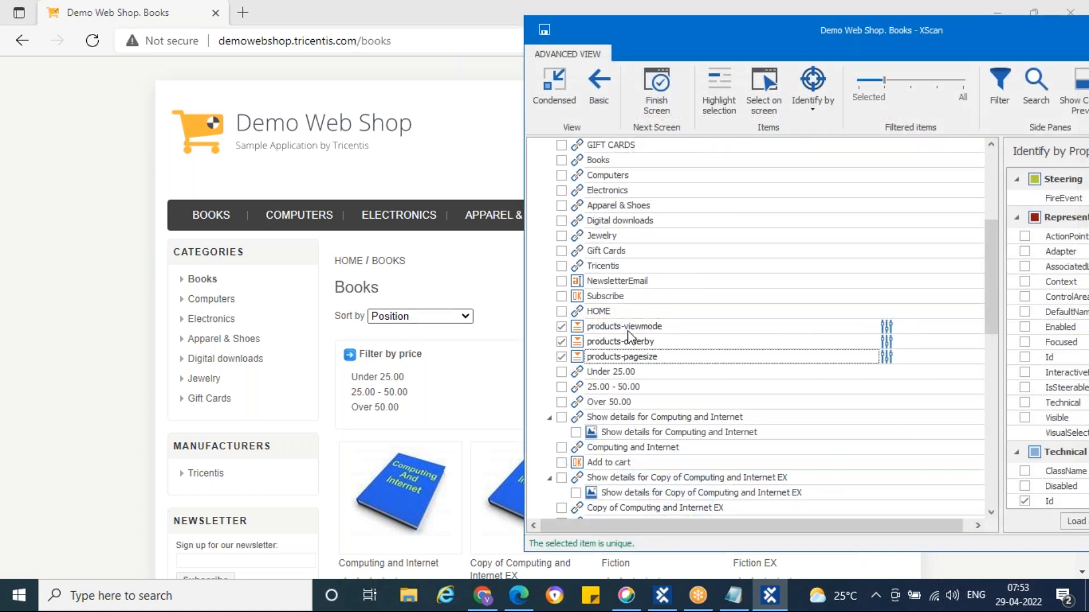
Rename the three dropdowns to ViewAs, SortBy and Display
left_click(683, 327)
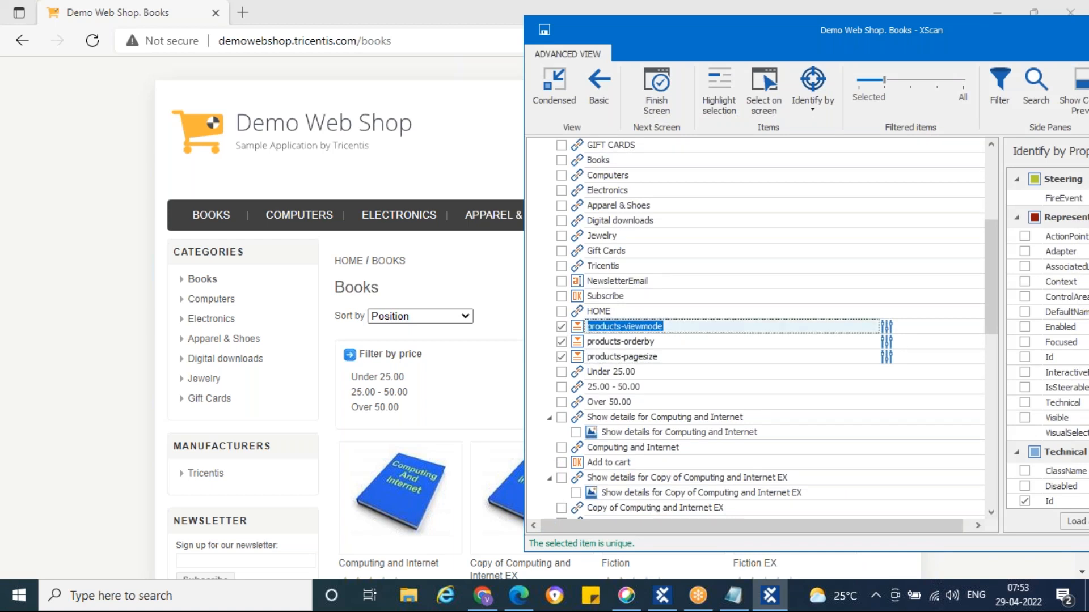
left_click(576, 334)
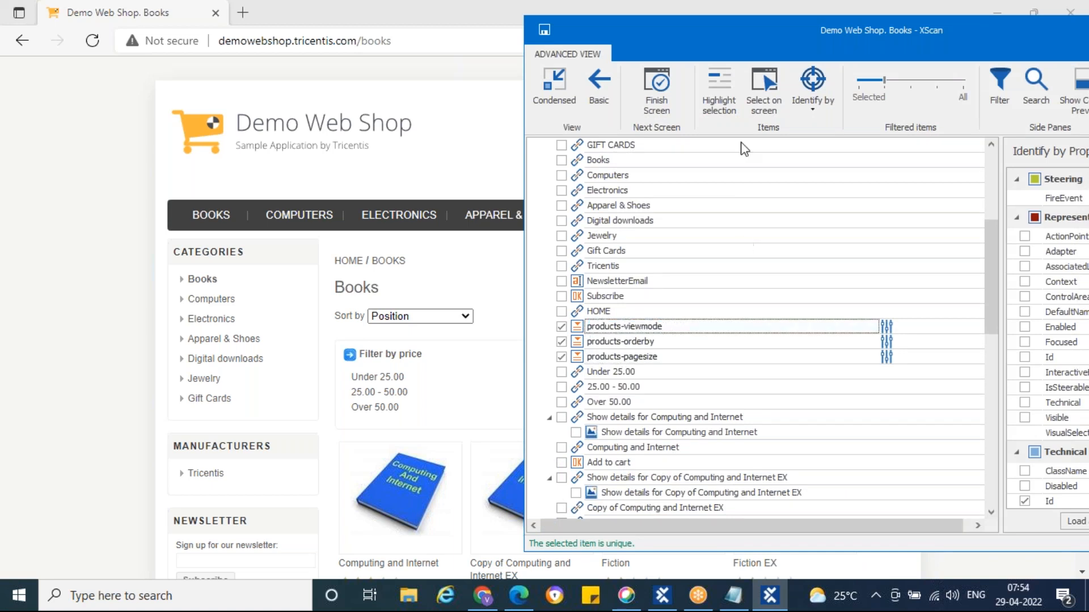
left_click(719, 93)
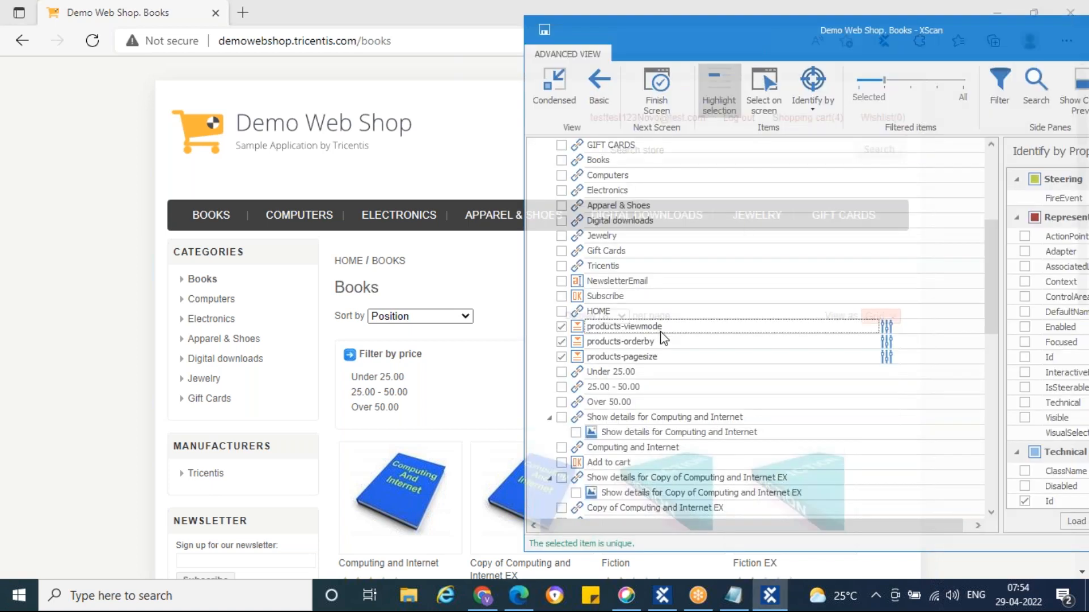
left_click(659, 331)
type("ViewAs")
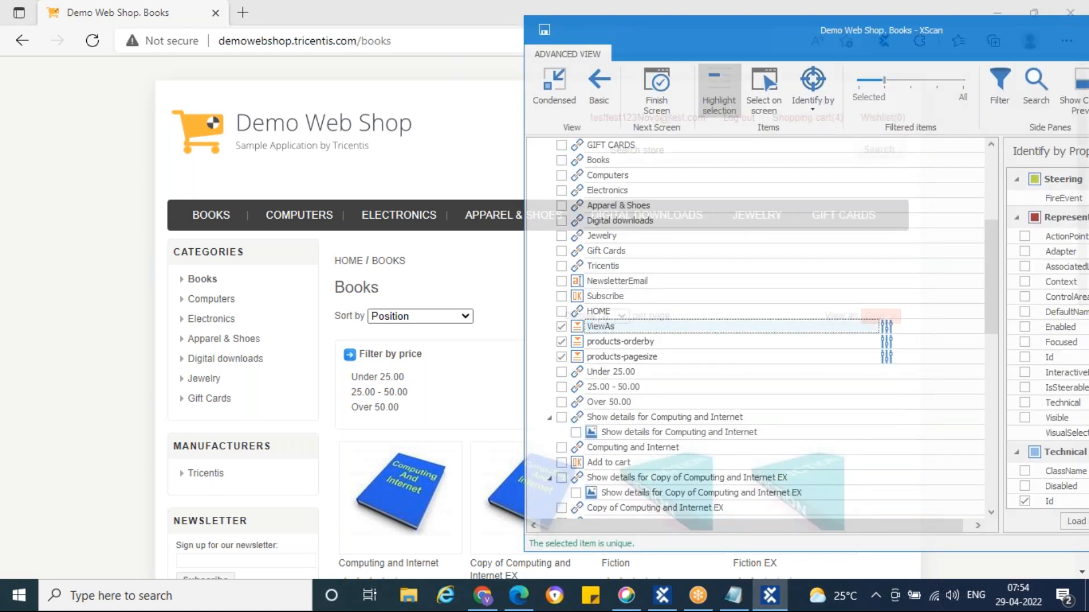
left_click(662, 340)
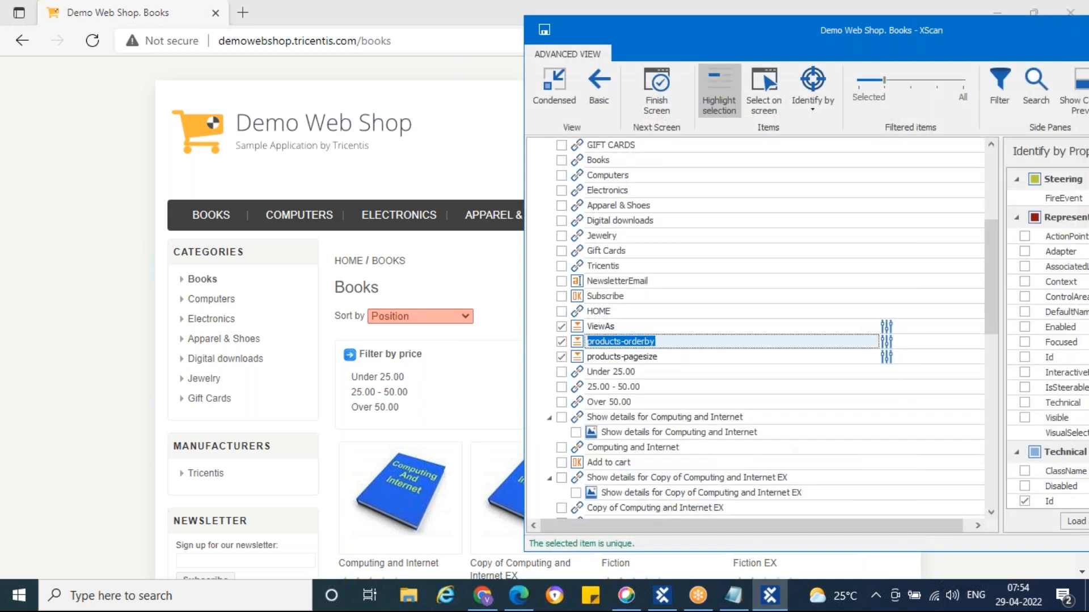
type("SortBy")
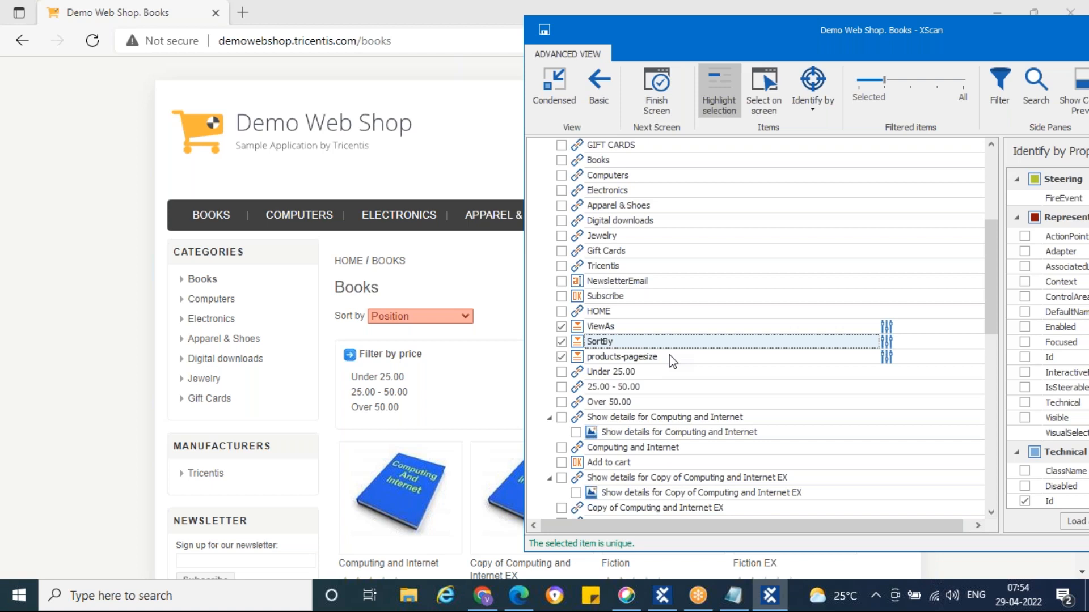
left_click(673, 360)
type("Display")
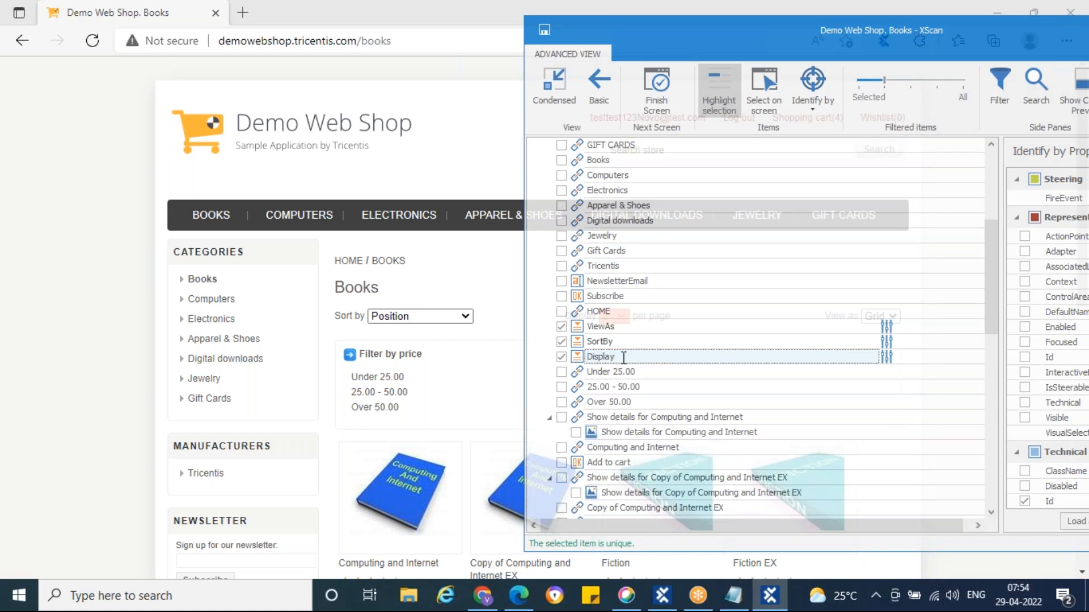
left_click(706, 91)
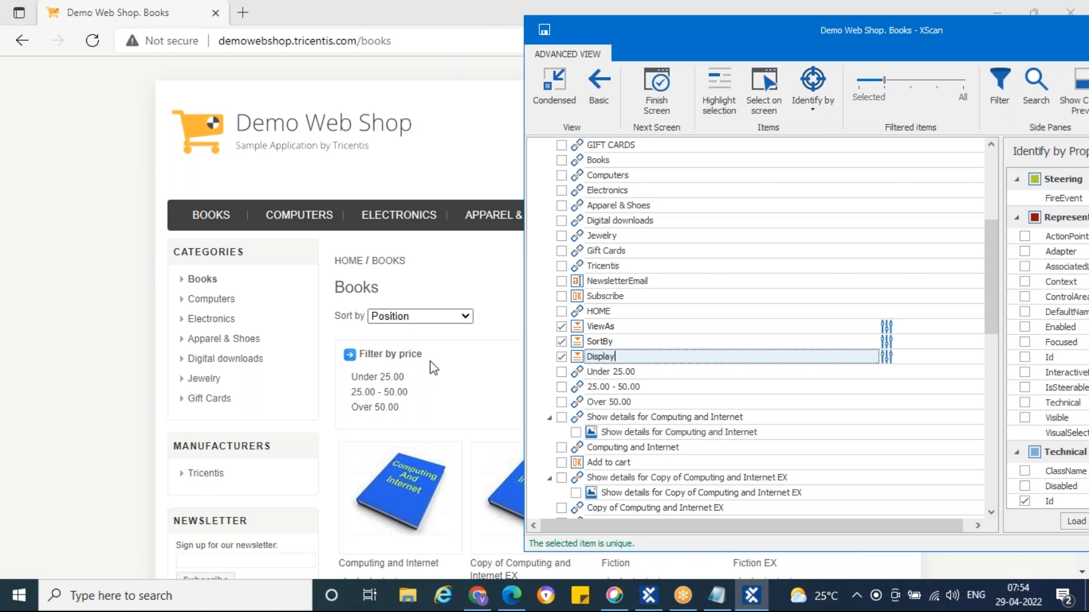
Tick the Computing and Internet title link in XScan and bring its property list into view
scroll(431, 368, "down", 5)
scroll(397, 329, "up", 1)
scroll(363, 295, "down", 1)
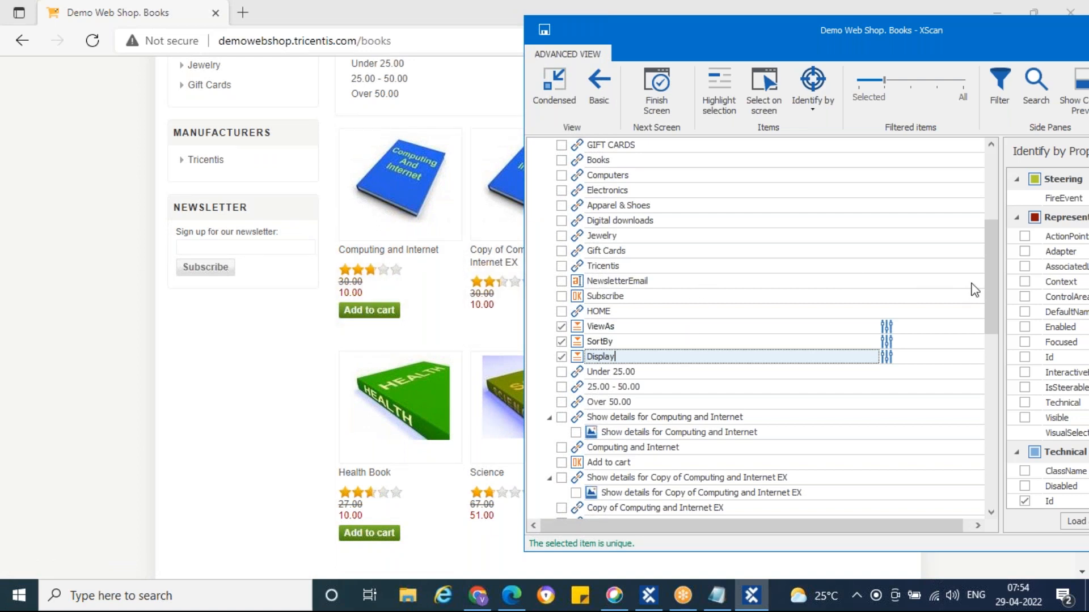
left_click_drag(992, 259, 992, 333)
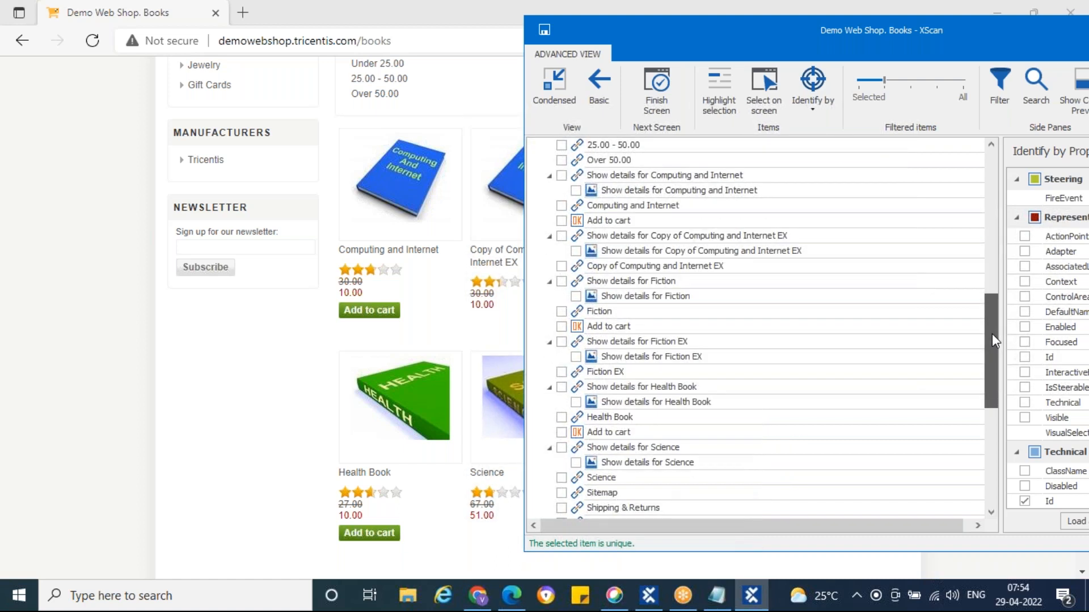
left_click(576, 180)
left_click(713, 96)
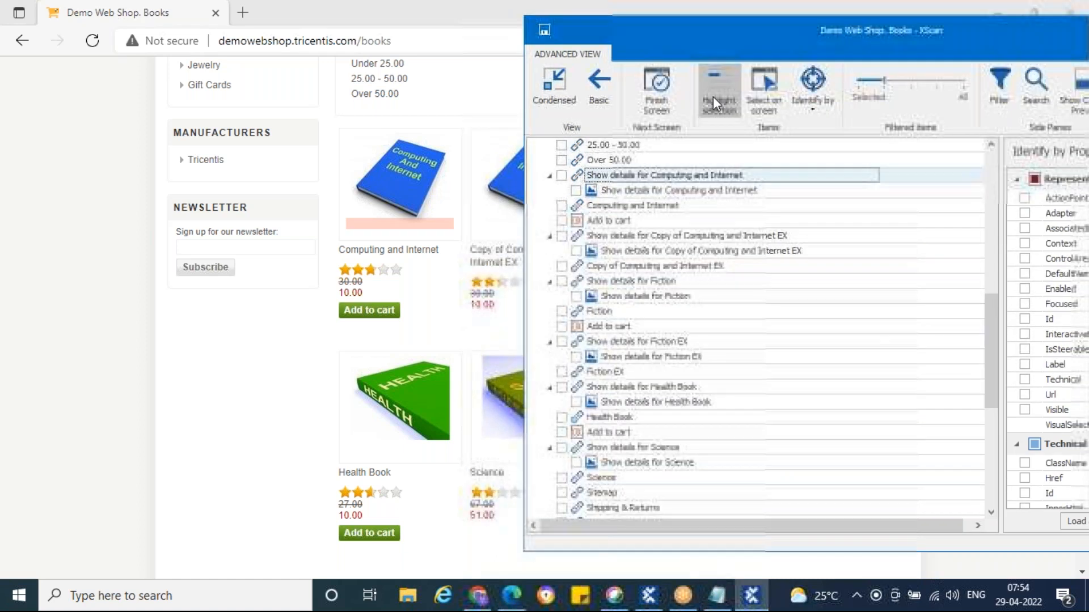
left_click(580, 208)
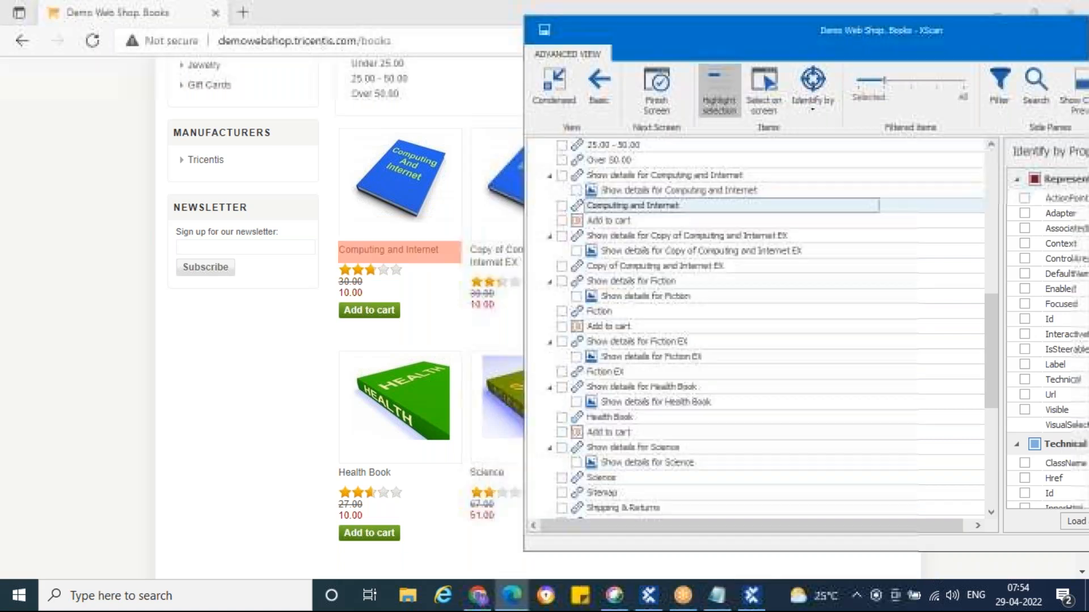
left_click(562, 206)
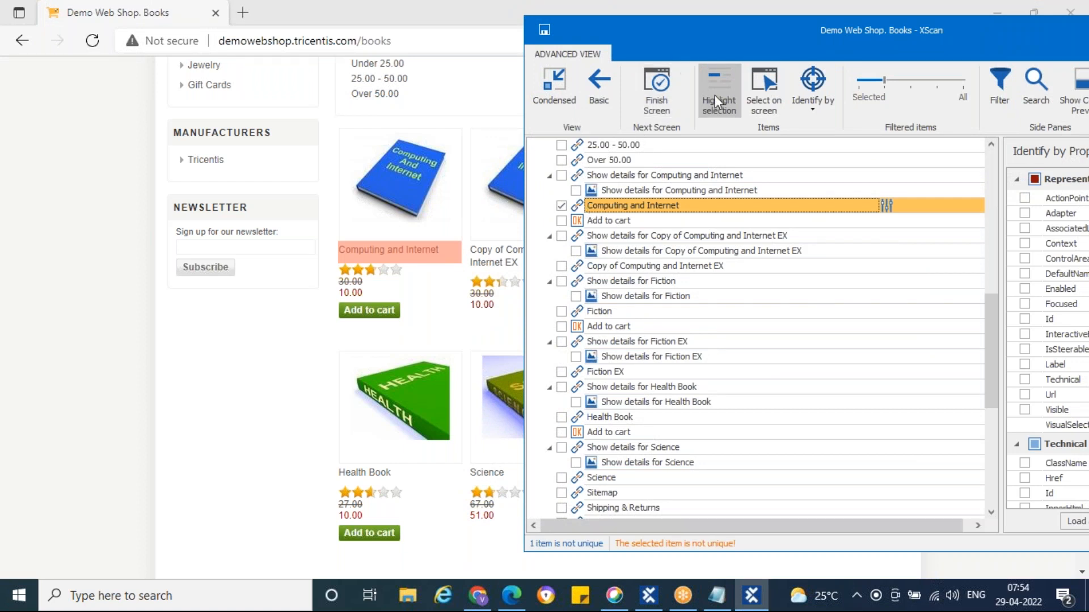
left_click_drag(699, 25, 408, 29)
Inspect the link's InnerText value and add Visible as an identifying property
scroll(784, 347, "down", 3)
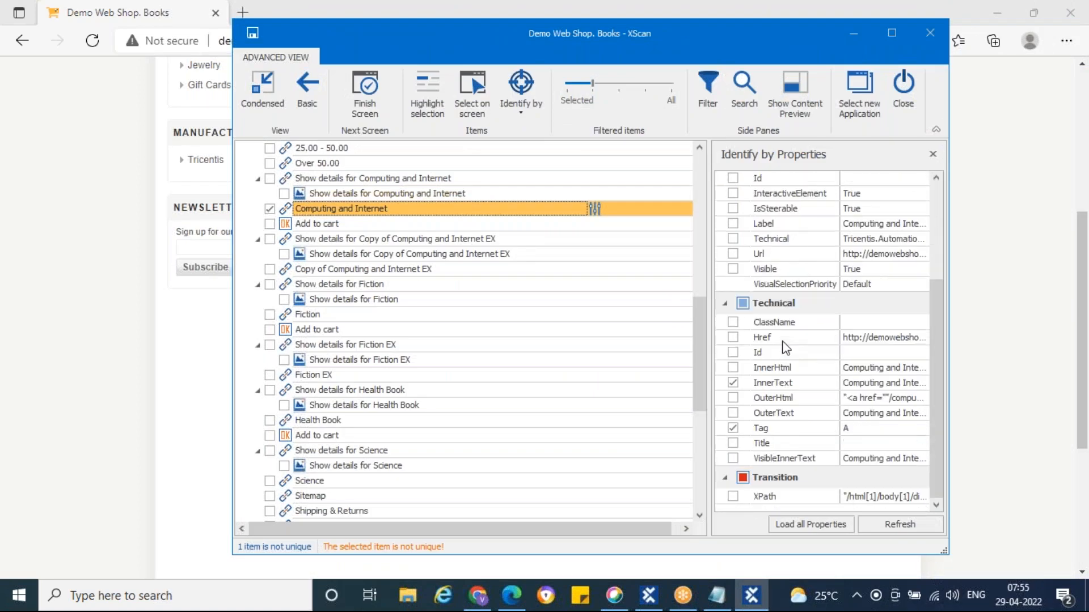
left_click(916, 390)
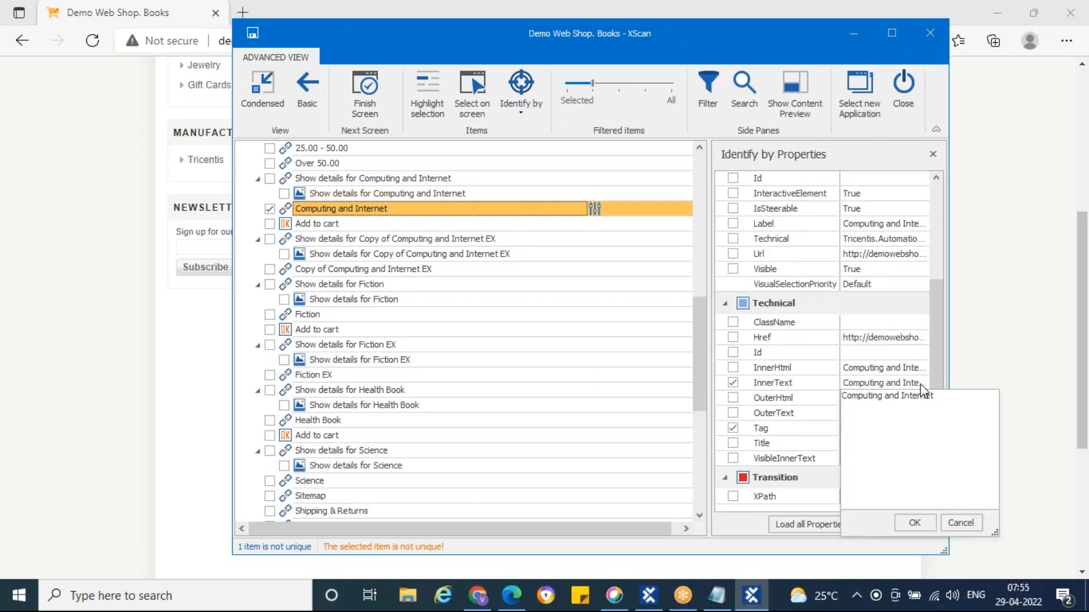
left_click(962, 520)
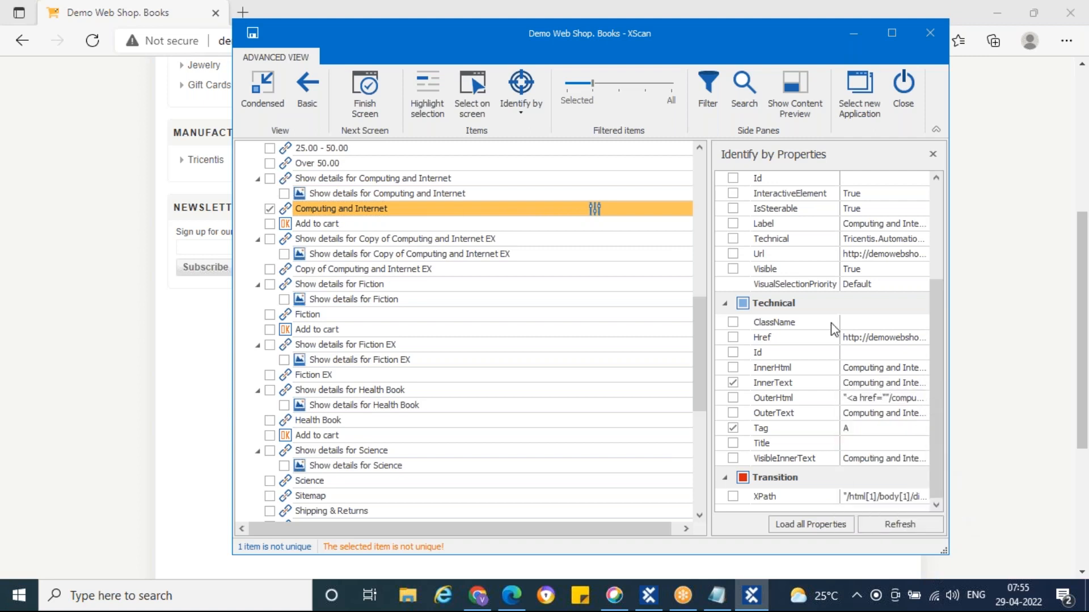
left_click(733, 269)
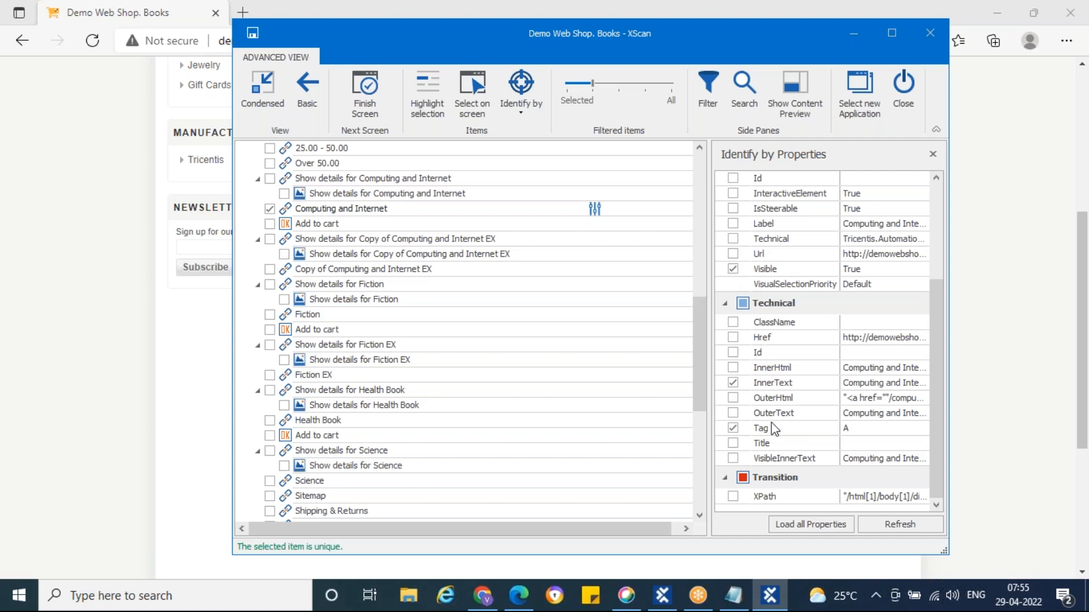
left_click(285, 210)
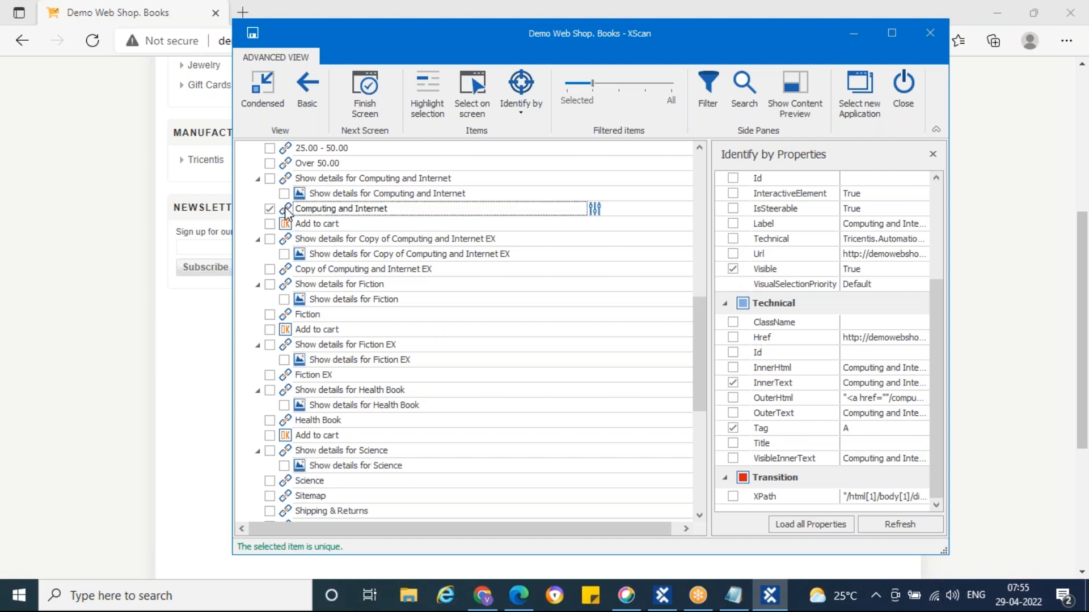
Try Href and InnerHtml as identifiers, drop them and Visible, and inspect OuterHtml
left_click(879, 338)
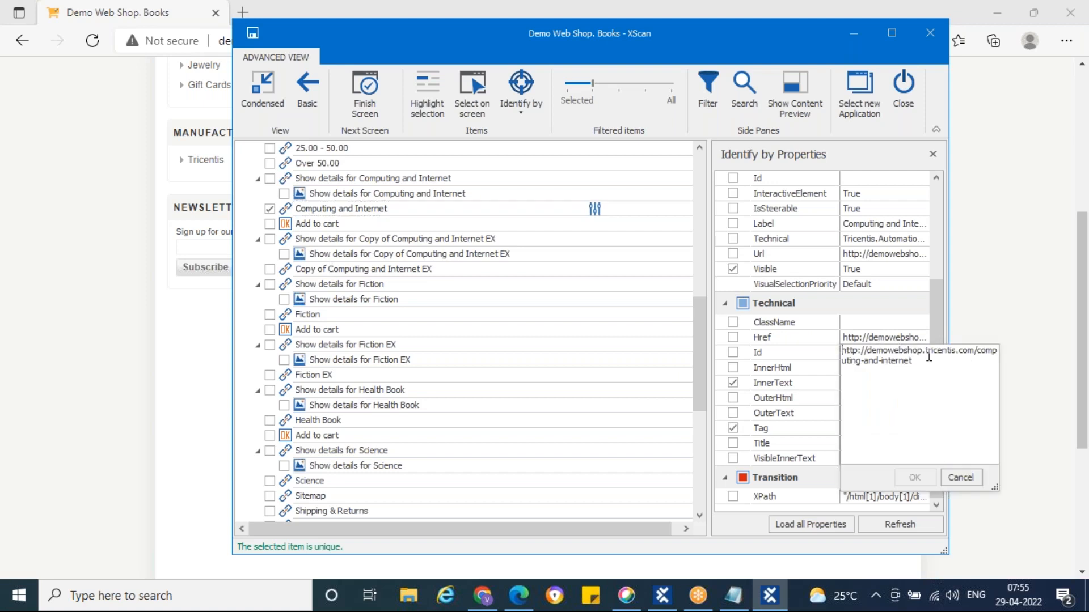
left_click(732, 269)
left_click(733, 338)
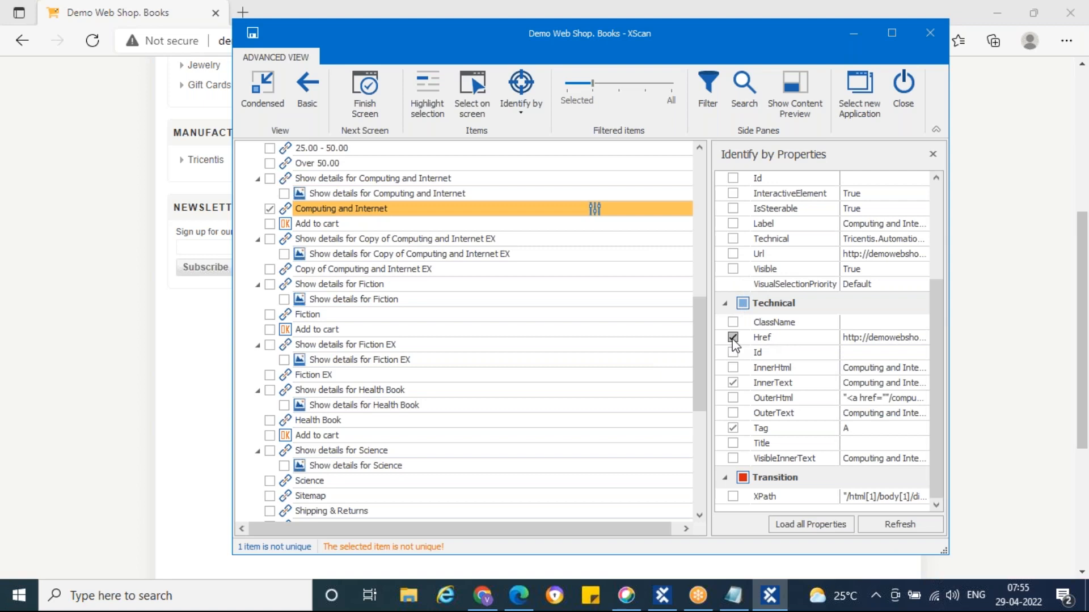
left_click(733, 338)
left_click(904, 382)
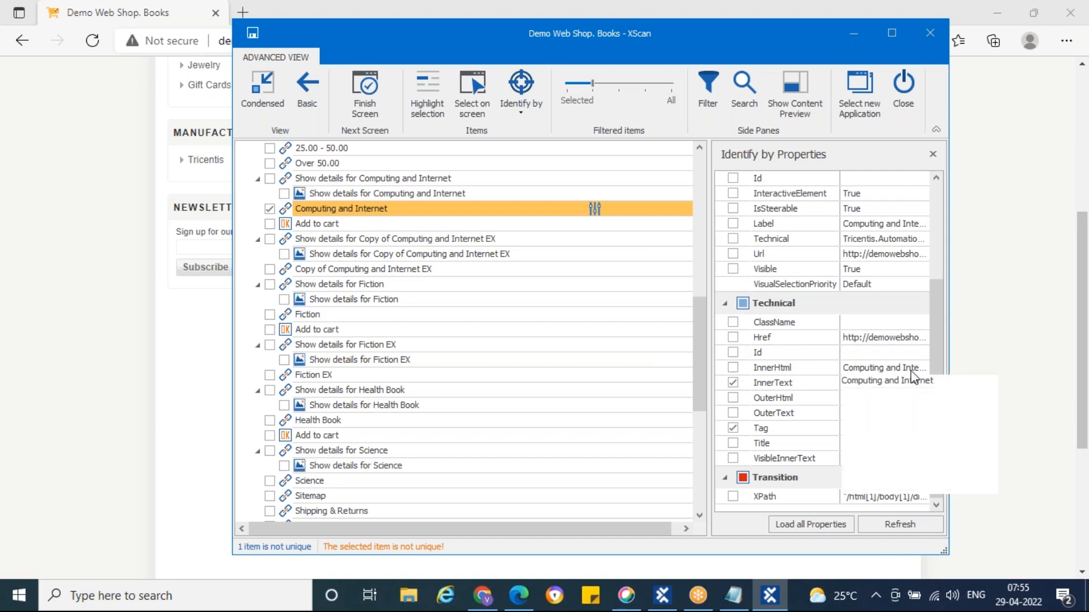
left_click(733, 368)
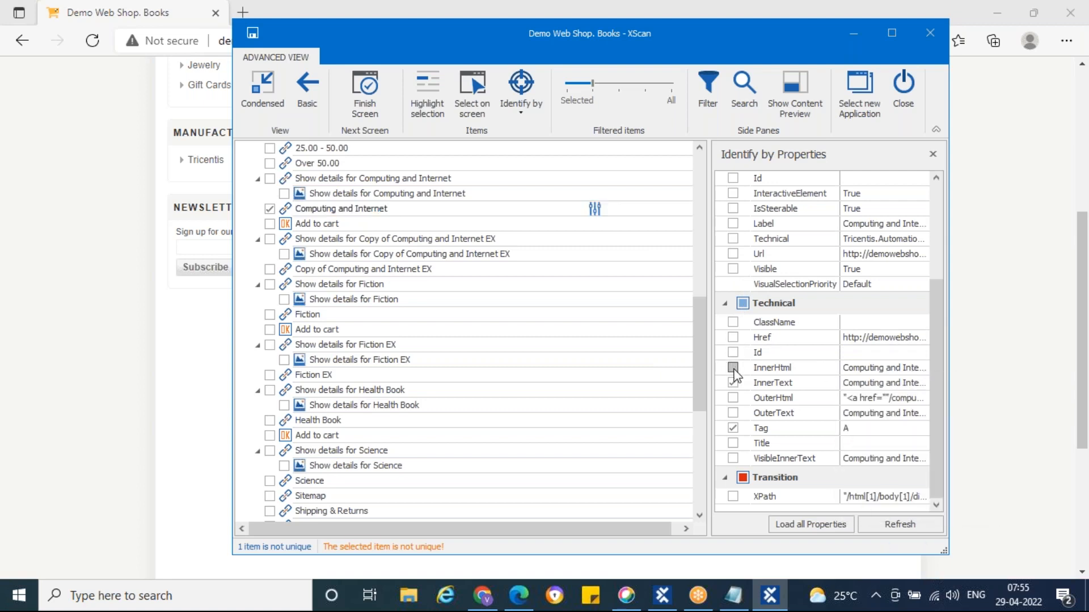
left_click(733, 368)
left_click(900, 400)
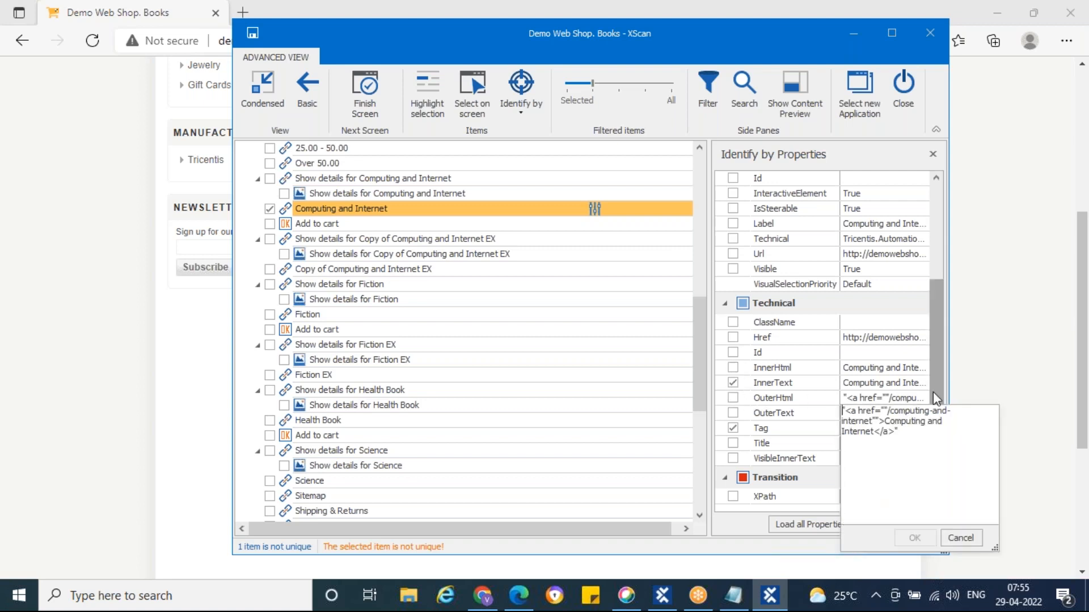
left_click(939, 379)
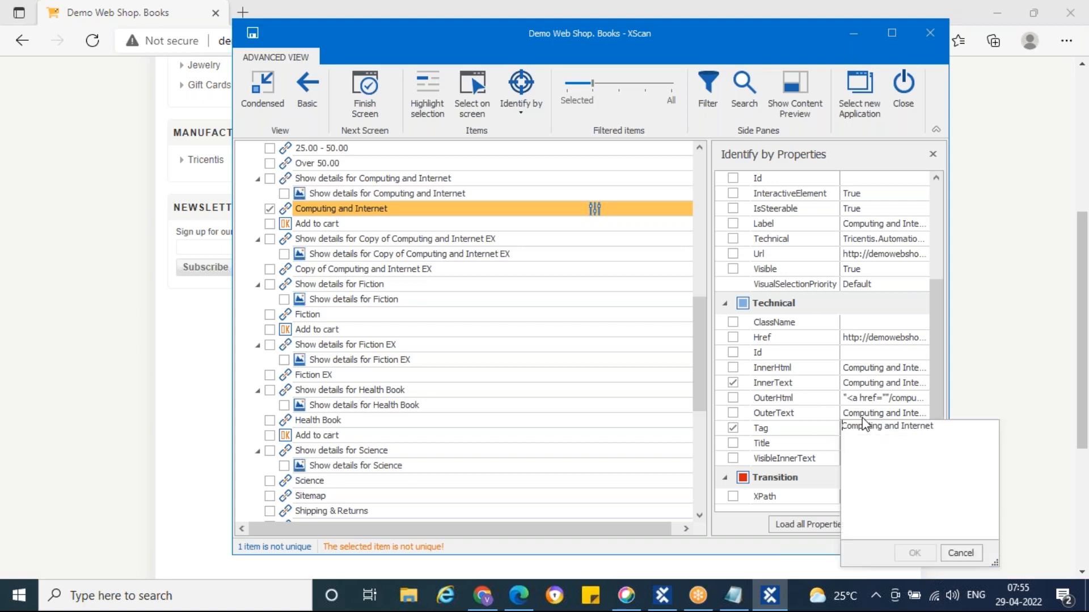
Test OuterText and VisibleInnerText, inspect the XPath, then add Visible so the link is unique
left_click(733, 413)
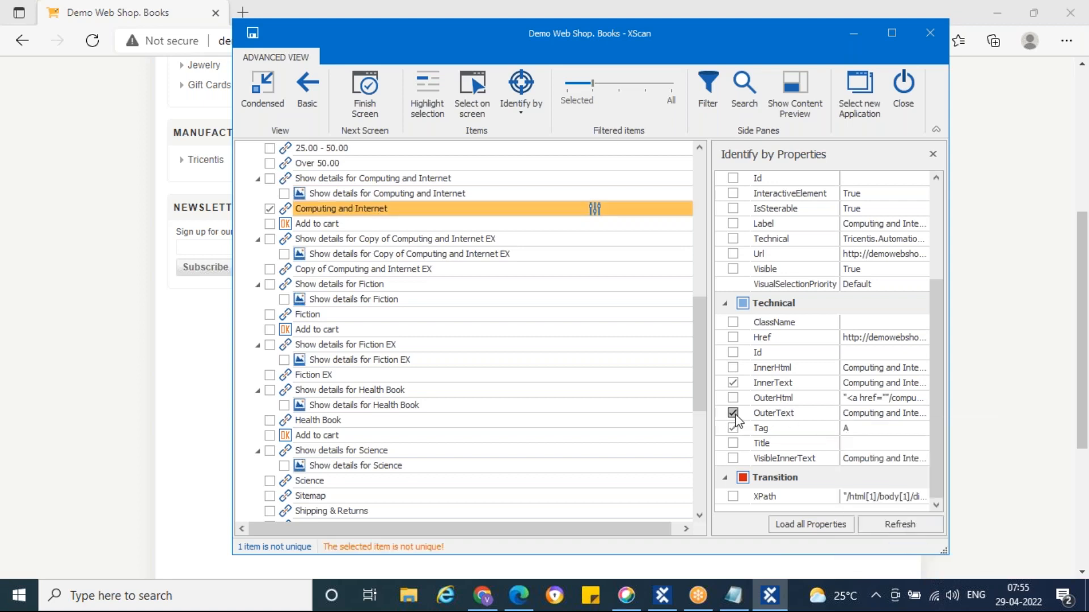
left_click(733, 413)
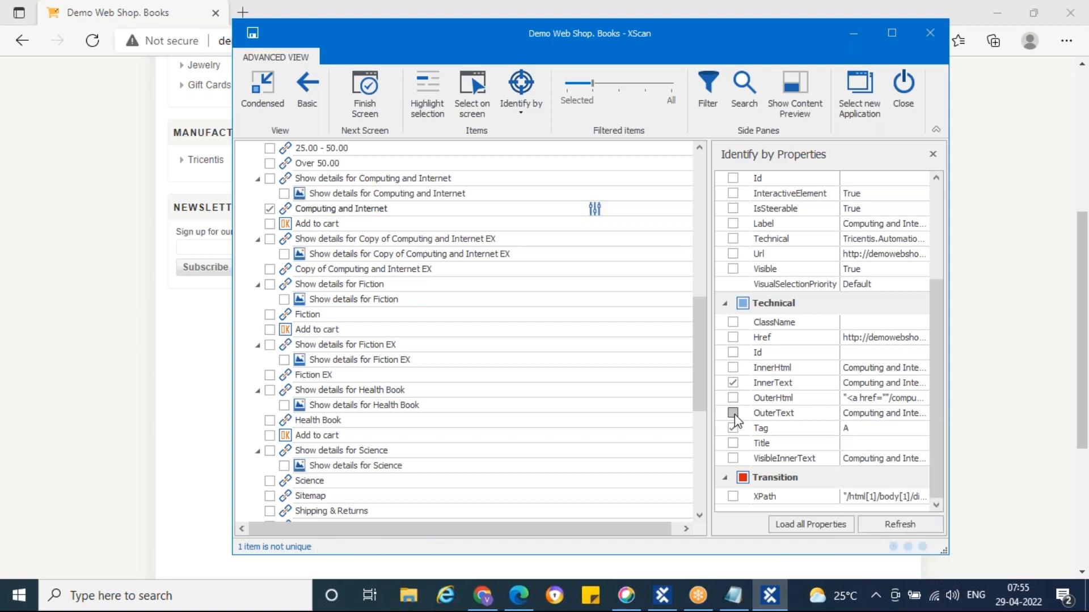
left_click(732, 458)
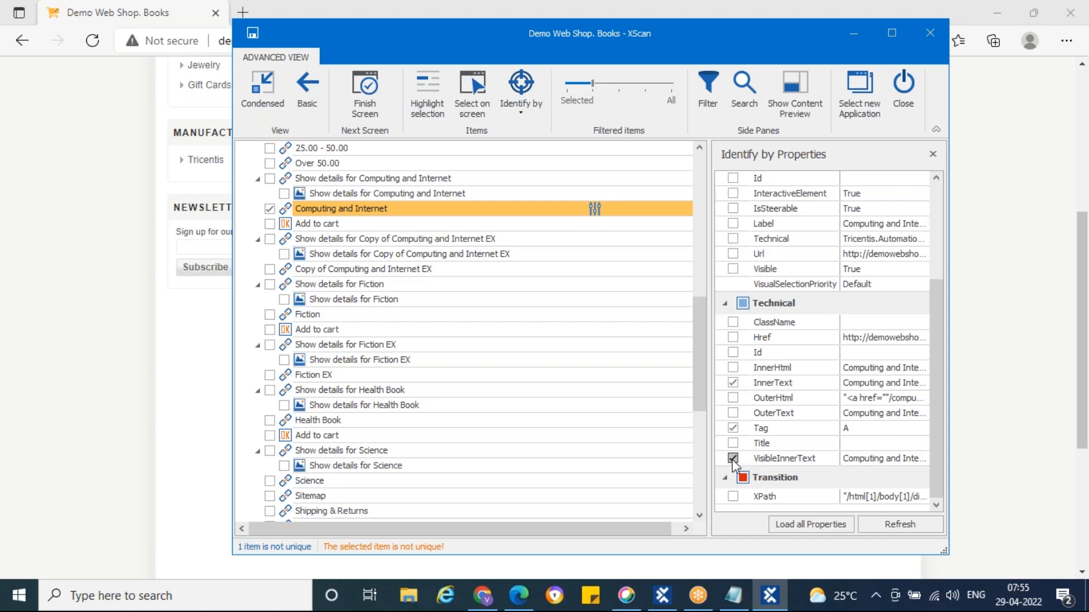
left_click(732, 458)
left_click(910, 499)
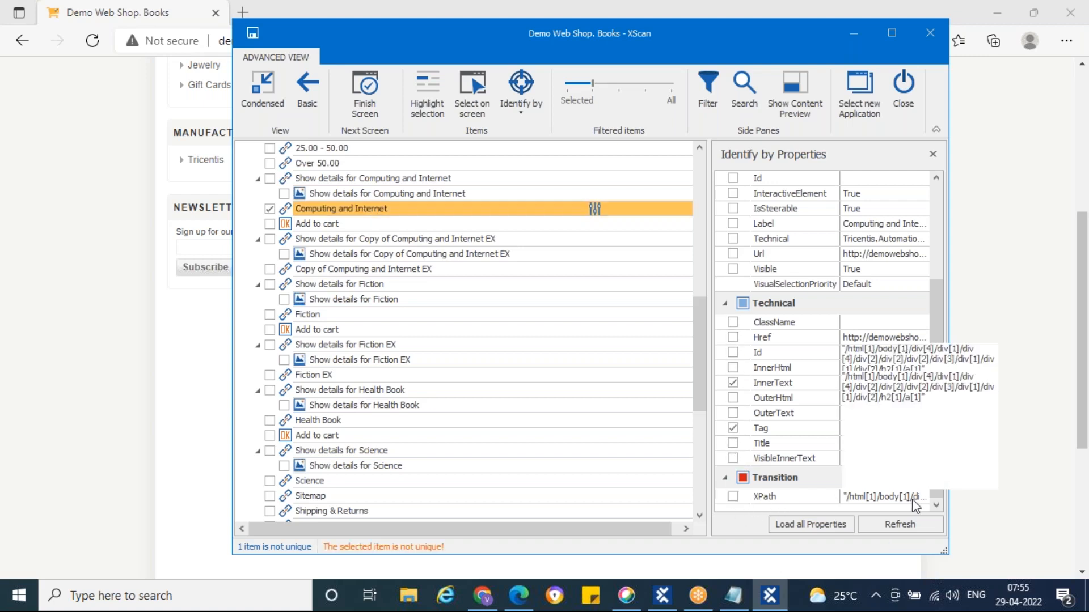
left_click_drag(930, 400, 920, 400)
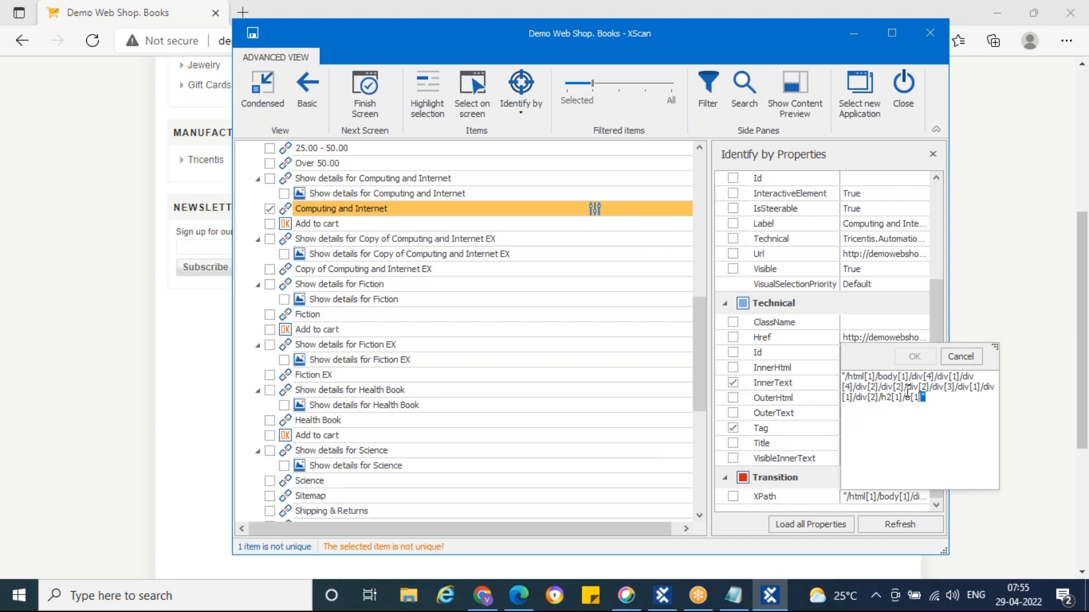
mouse_move(886, 387)
left_mouse_down()
mouse_move(902, 389)
mouse_move(882, 390)
left_mouse_up()
left_click(959, 357)
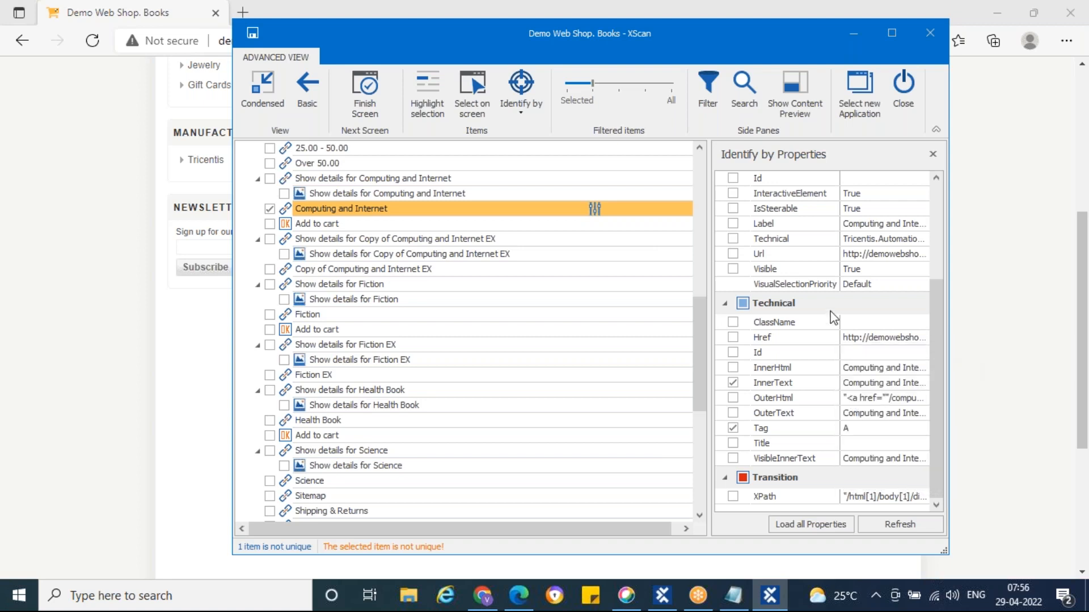
left_click(934, 217)
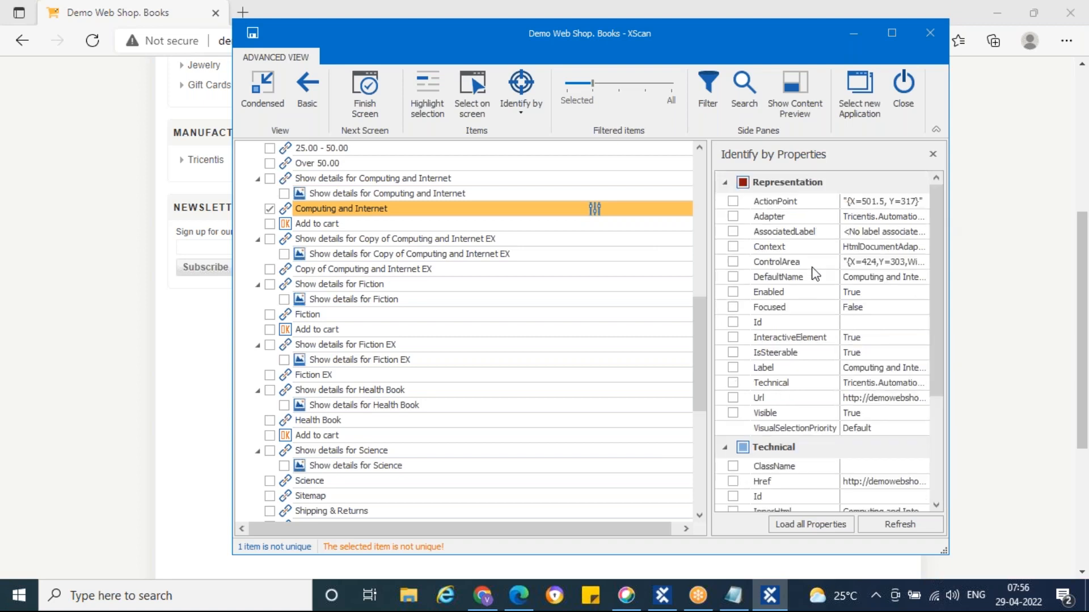
left_click(733, 413)
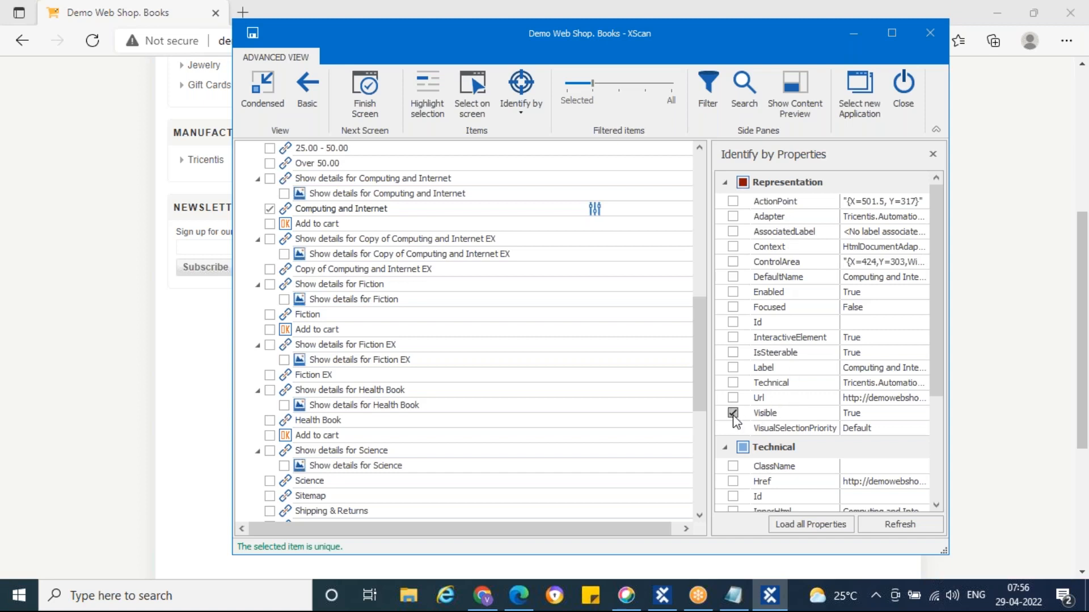
Include the Add to cart button under Computing and Internet in the scan
left_click_drag(318, 30, 570, 19)
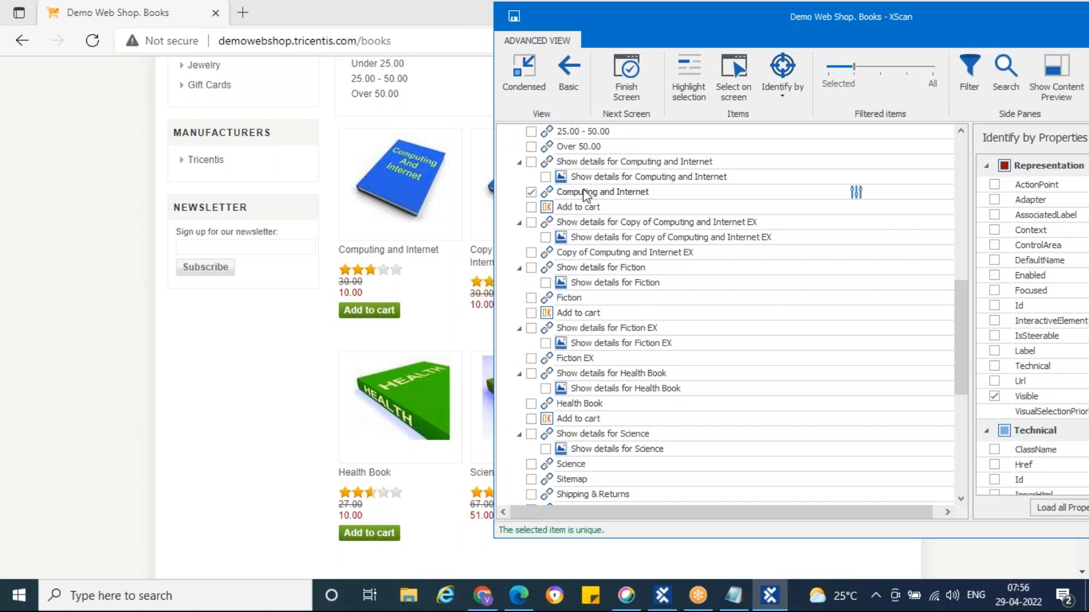
left_click(548, 209)
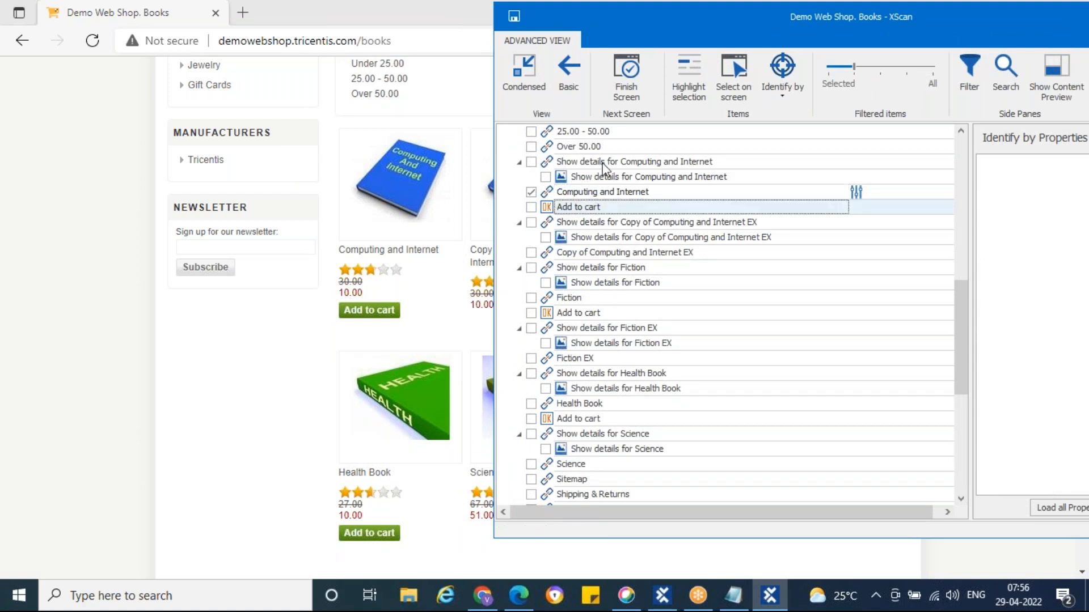
left_click(692, 79)
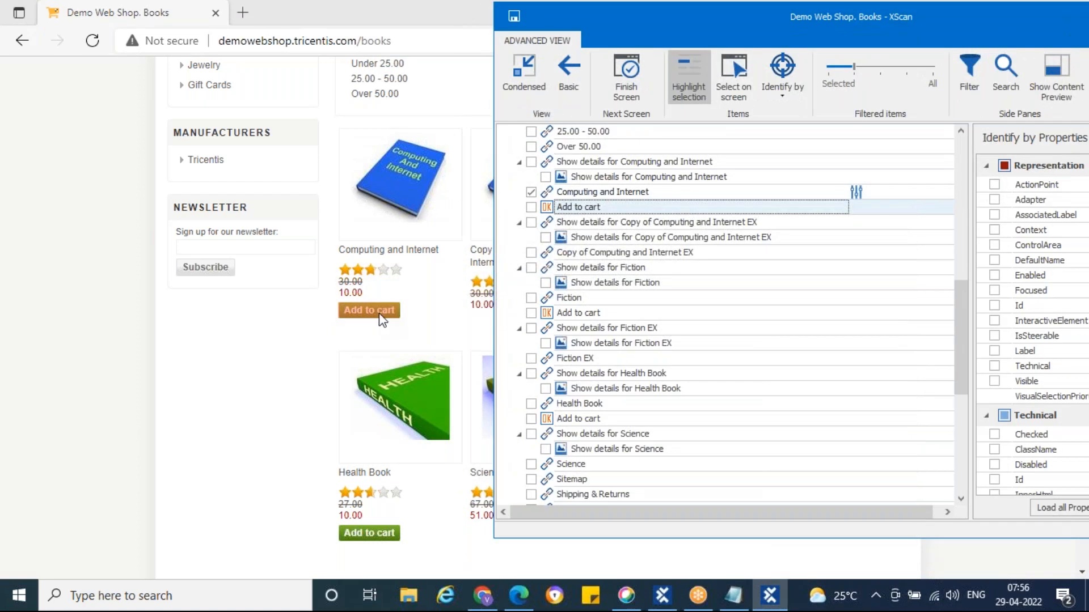
left_click(531, 207)
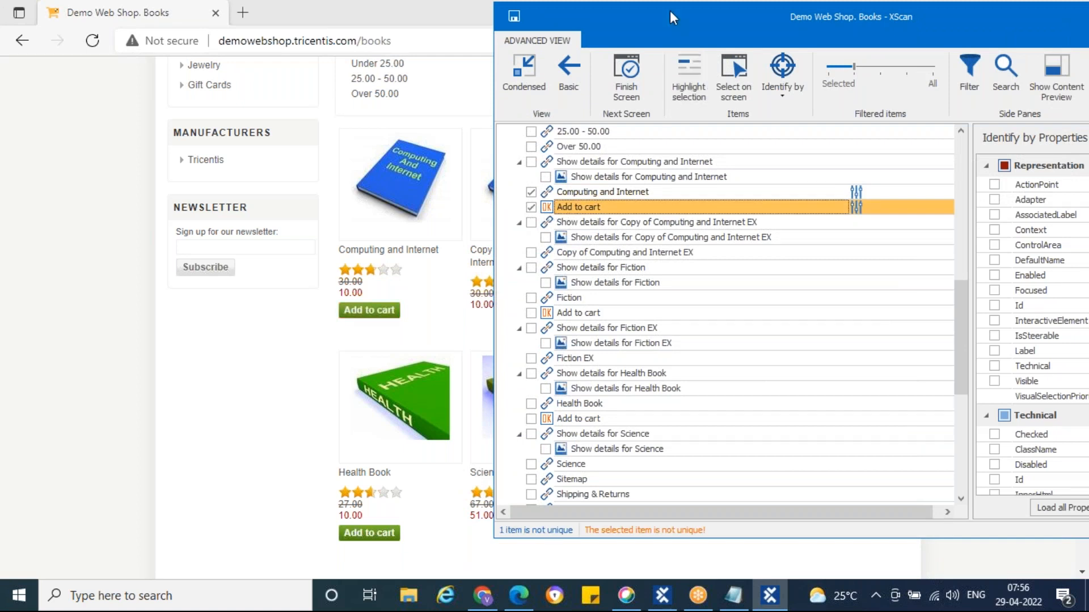
left_click_drag(670, 29, 451, 73)
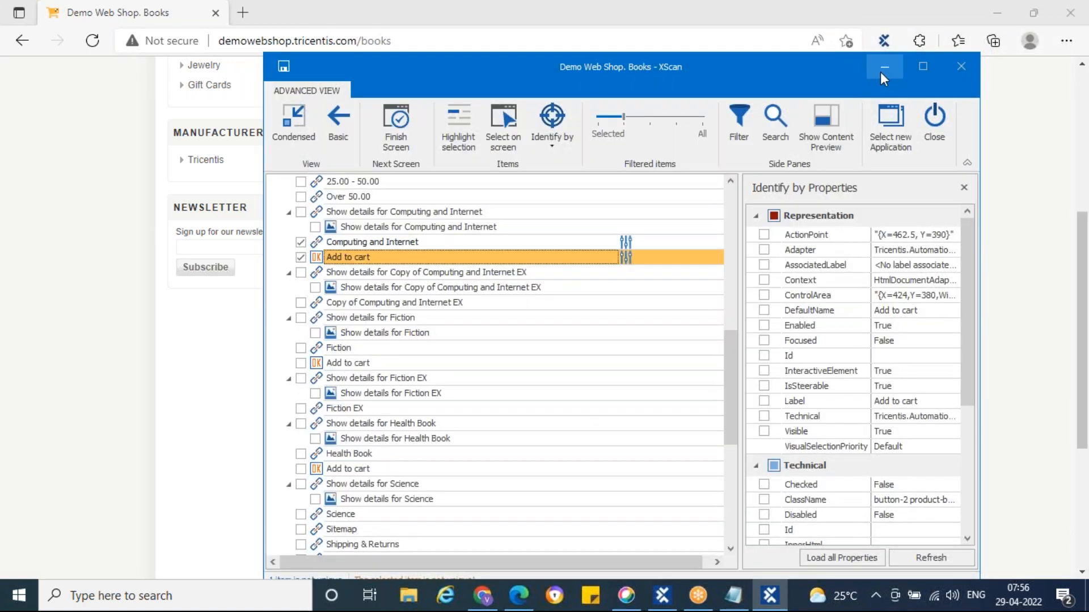
left_click(883, 67)
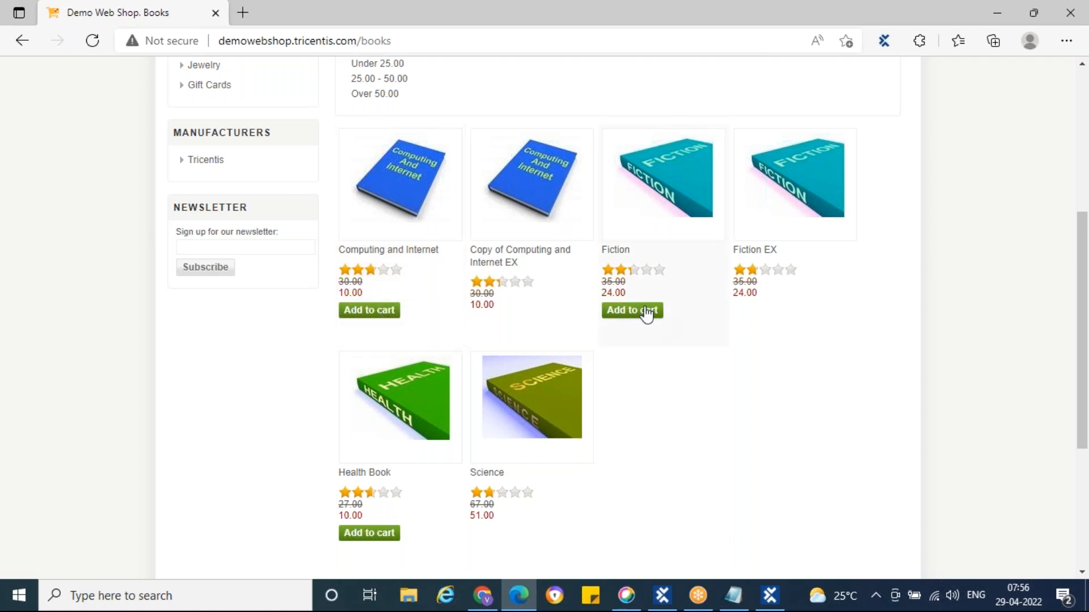
Identify that Add to cart button by Index 1 (of 3)
left_click(769, 596)
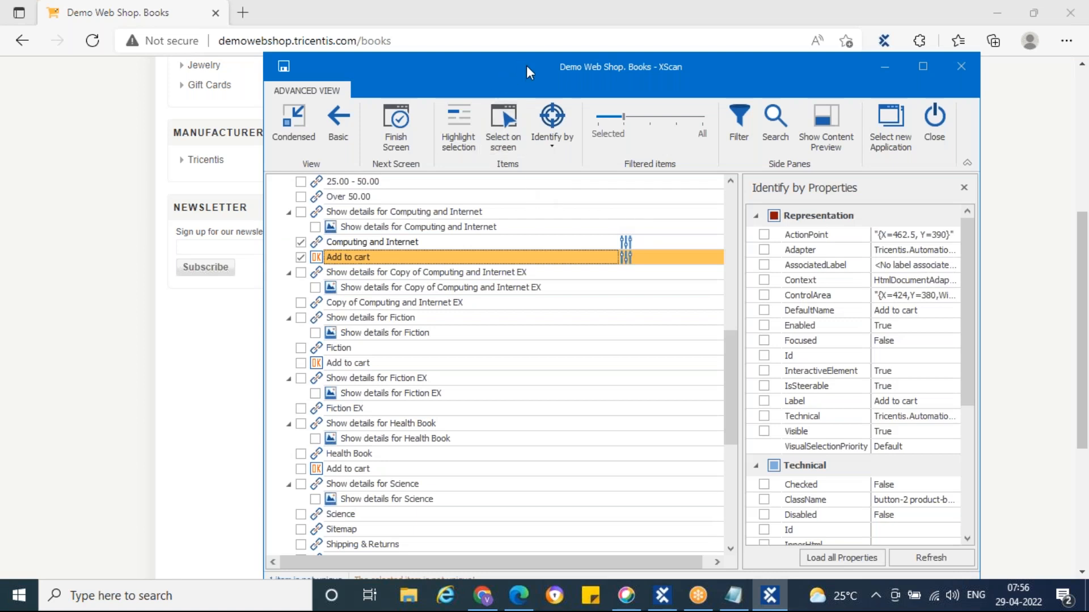
left_click_drag(527, 65, 709, 35)
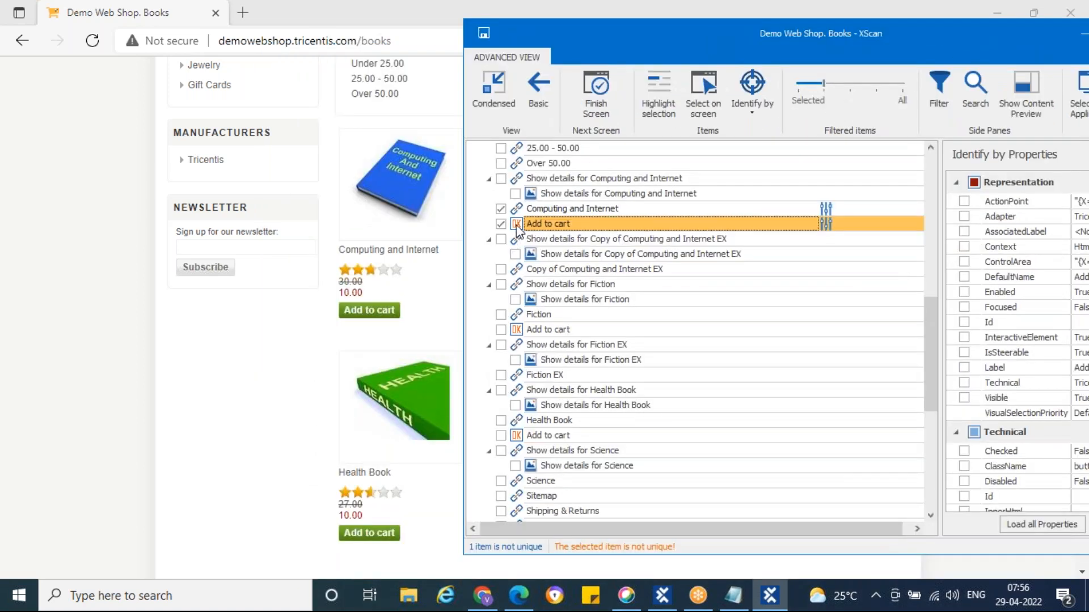
left_click(752, 109)
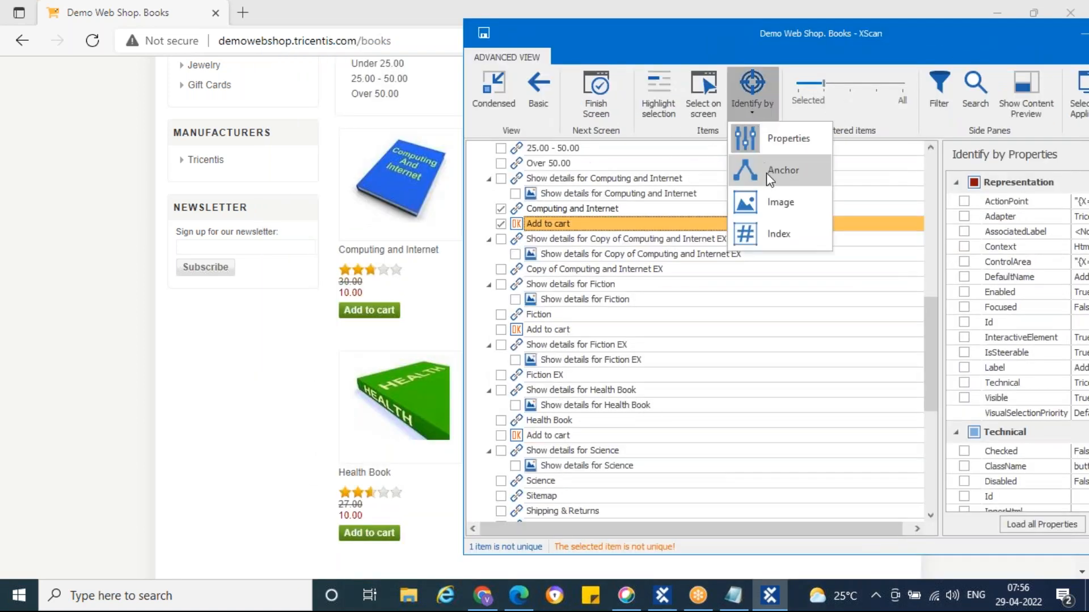
left_click(785, 233)
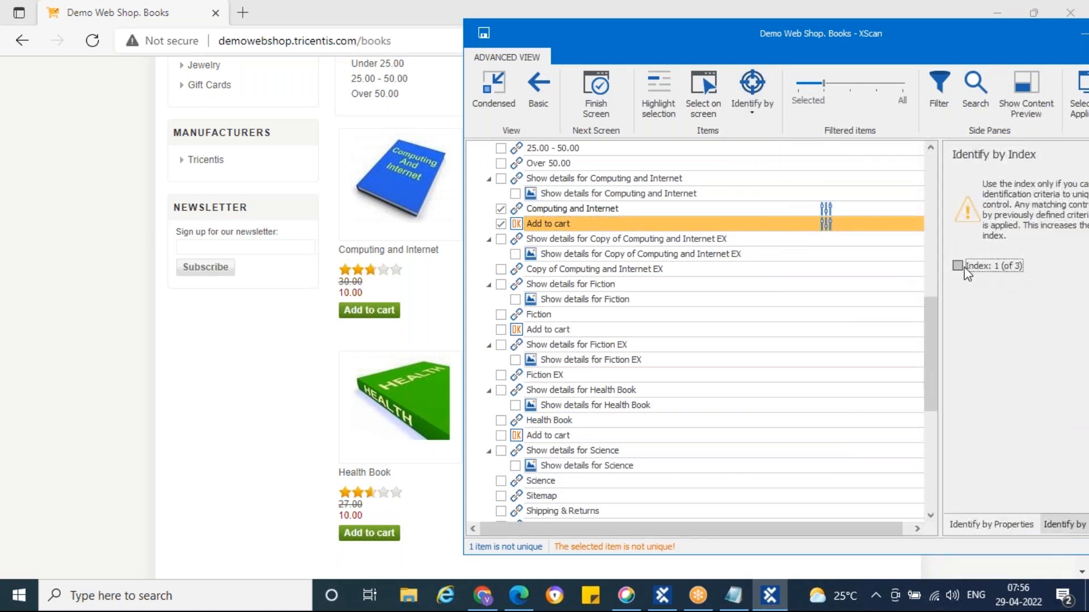
left_click(958, 267)
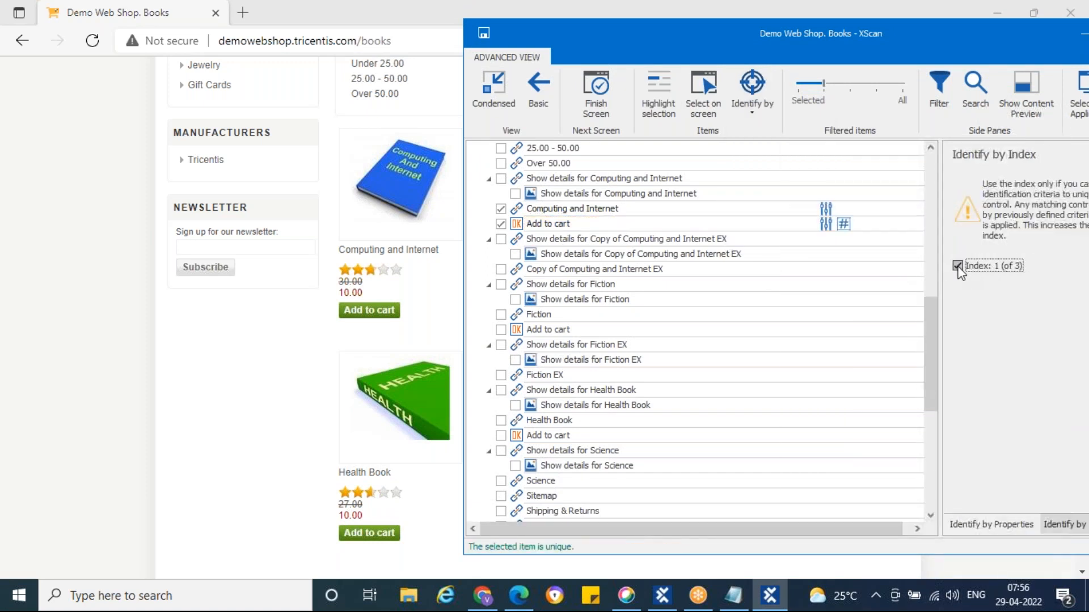
Locate the Copy of Computing and Internet EX entry on the web page
left_click(524, 240)
left_click(662, 102)
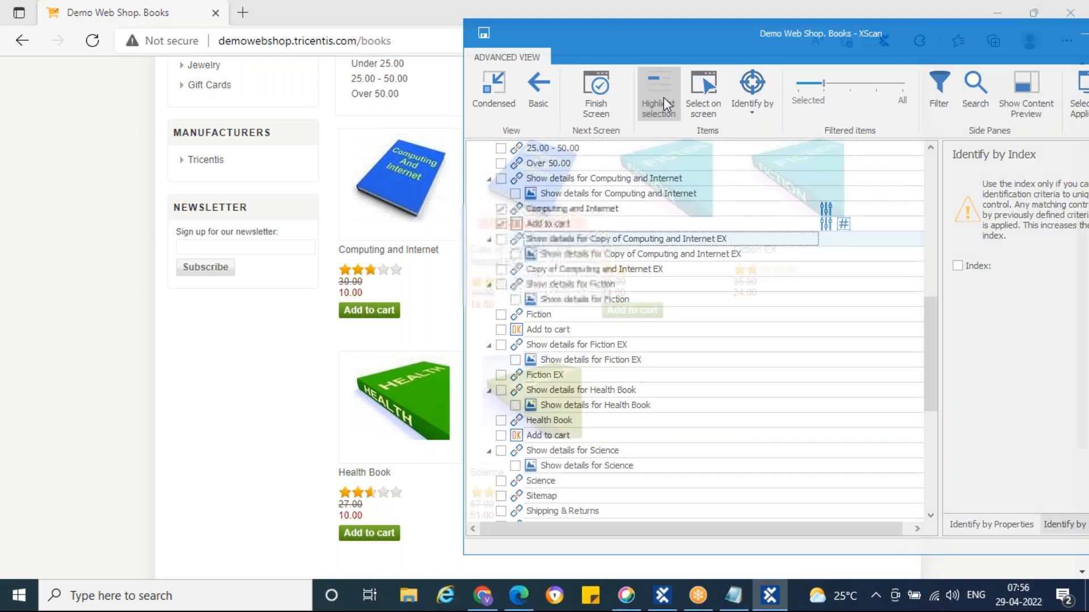
left_click_drag(680, 26, 707, 53)
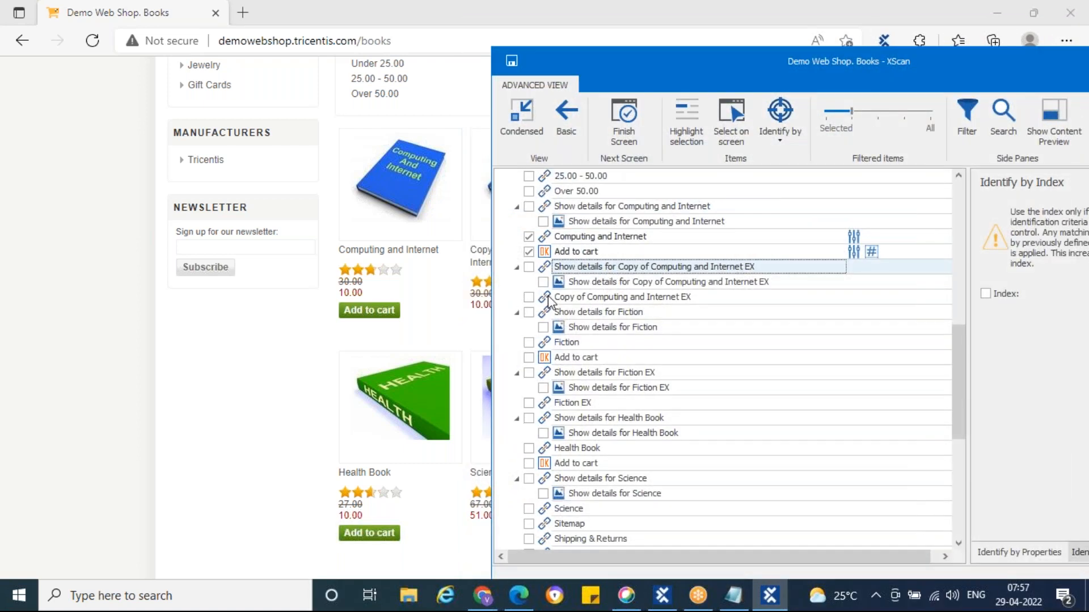
Include the Copy of Computing and Internet EX link in the module
left_click(548, 295)
left_click(695, 118)
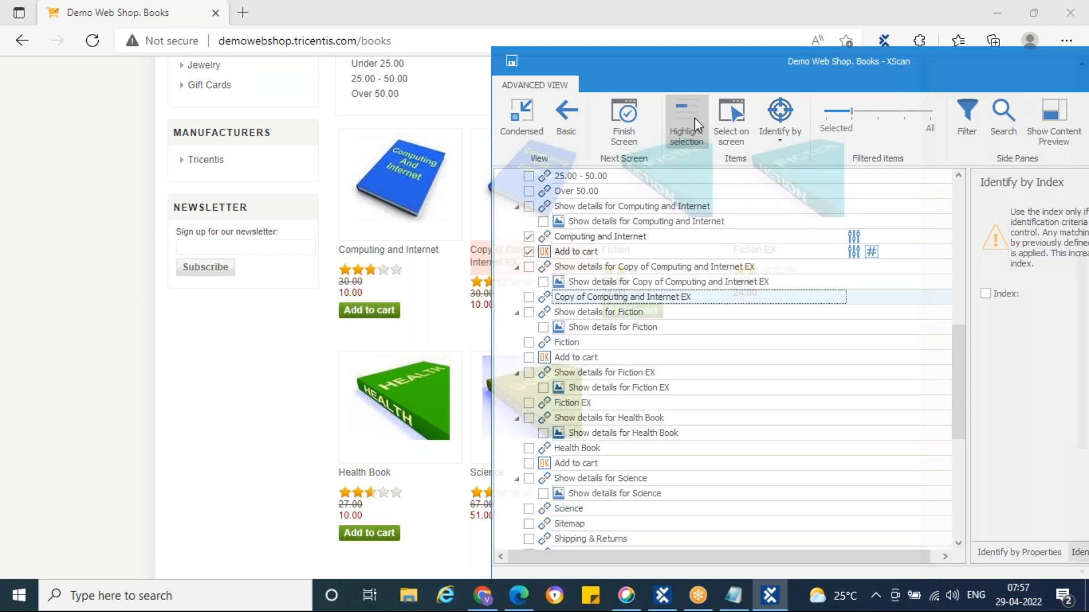
left_click(528, 296)
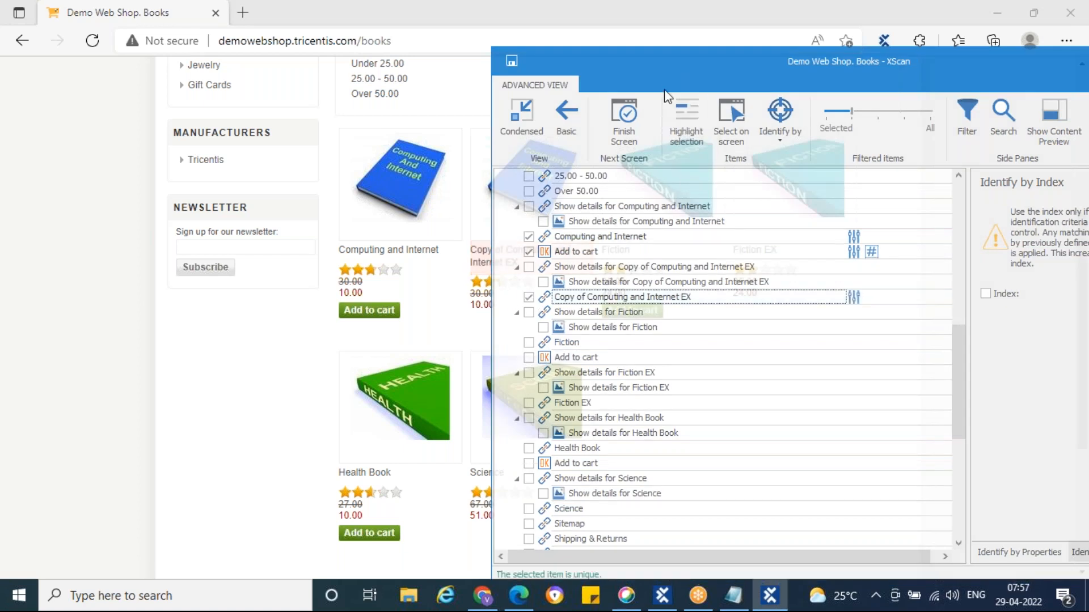
left_click(686, 124)
left_click_drag(668, 63, 618, 21)
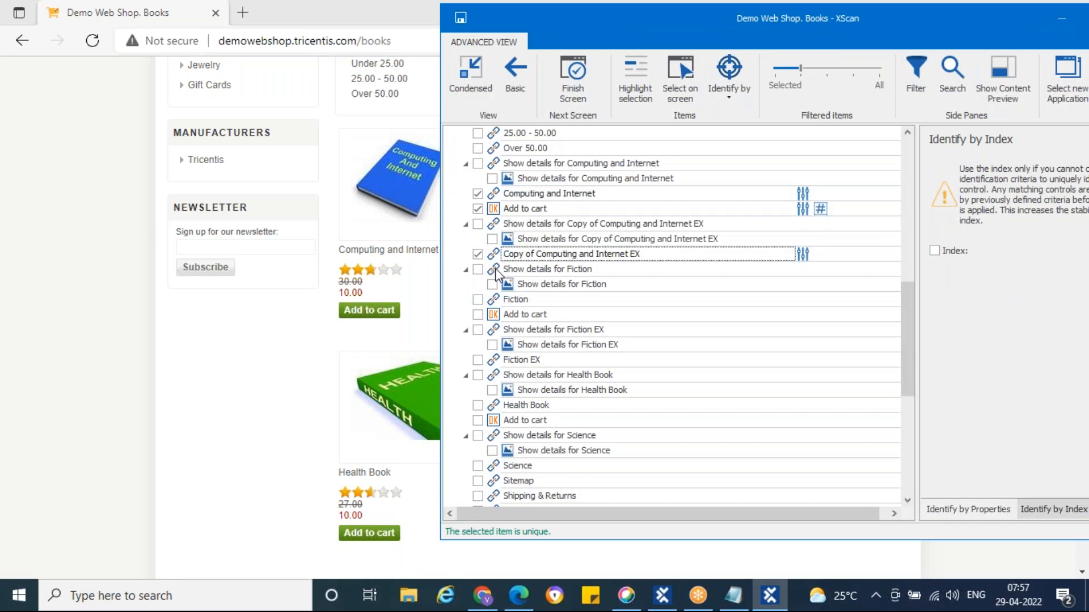
Include the Fiction link, identified by properties with Visible added
left_click(491, 301)
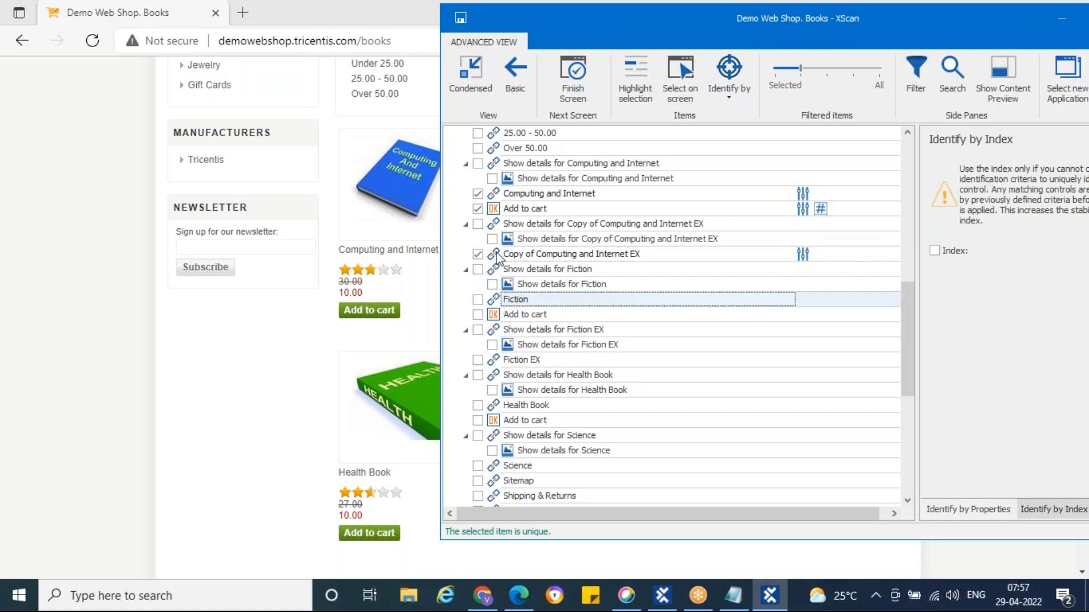
left_click(478, 301)
left_click(730, 86)
left_click(741, 125)
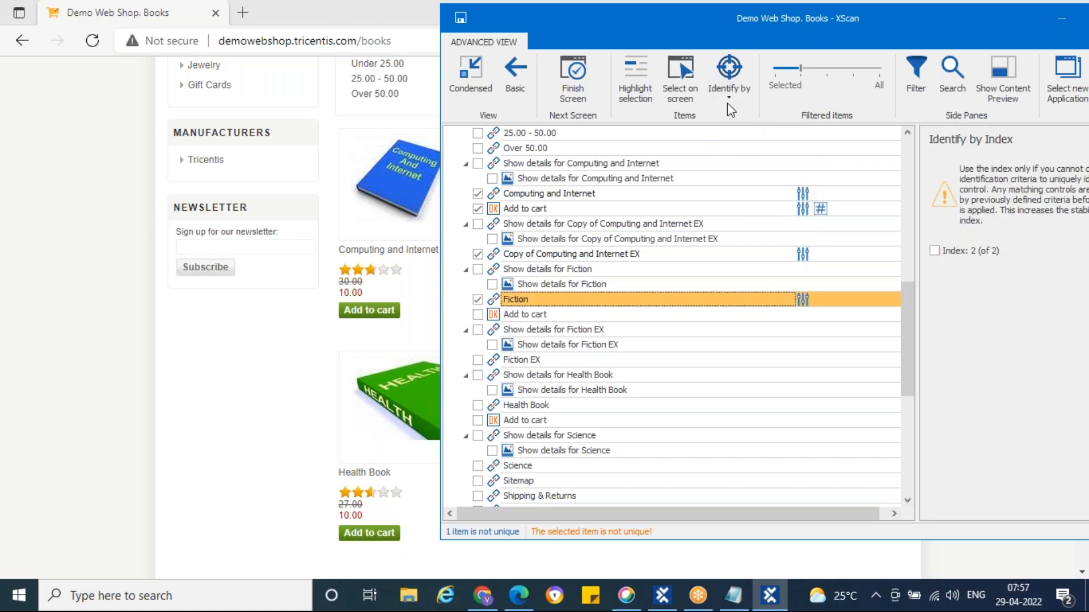
left_click(729, 85)
left_click(737, 116)
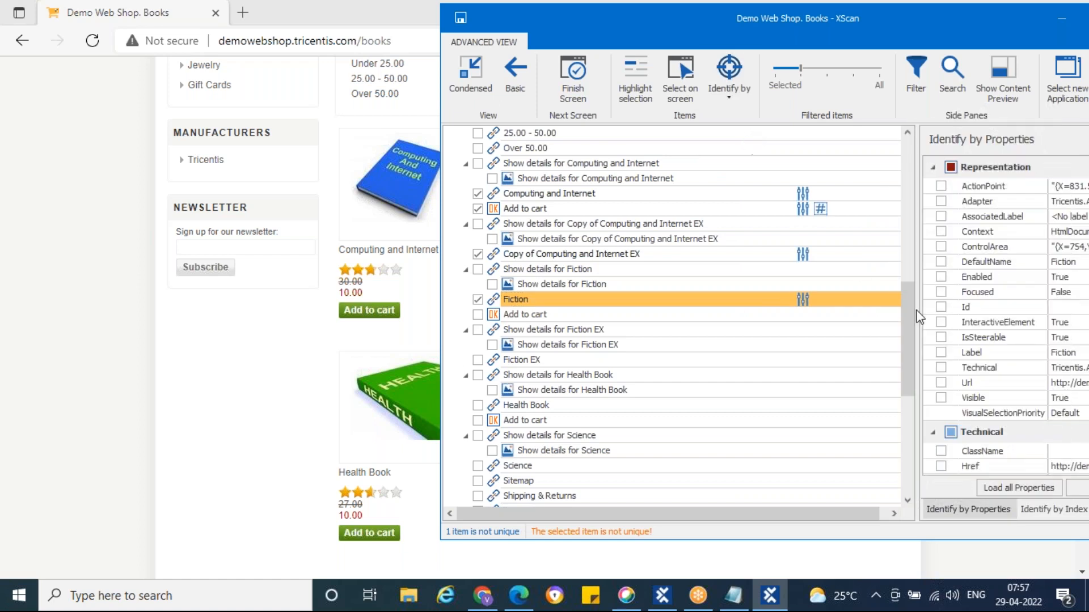
scroll(1007, 358, "down", 1)
left_click(941, 346)
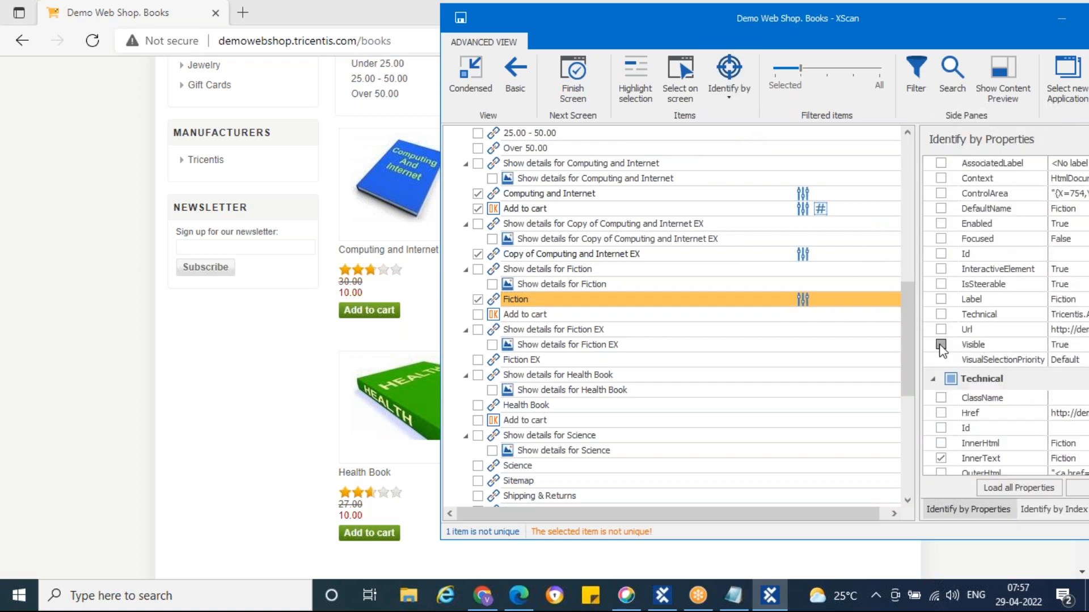
Include Fiction's Add to cart button, made unique by Index 2 (of 3)
left_click(495, 316)
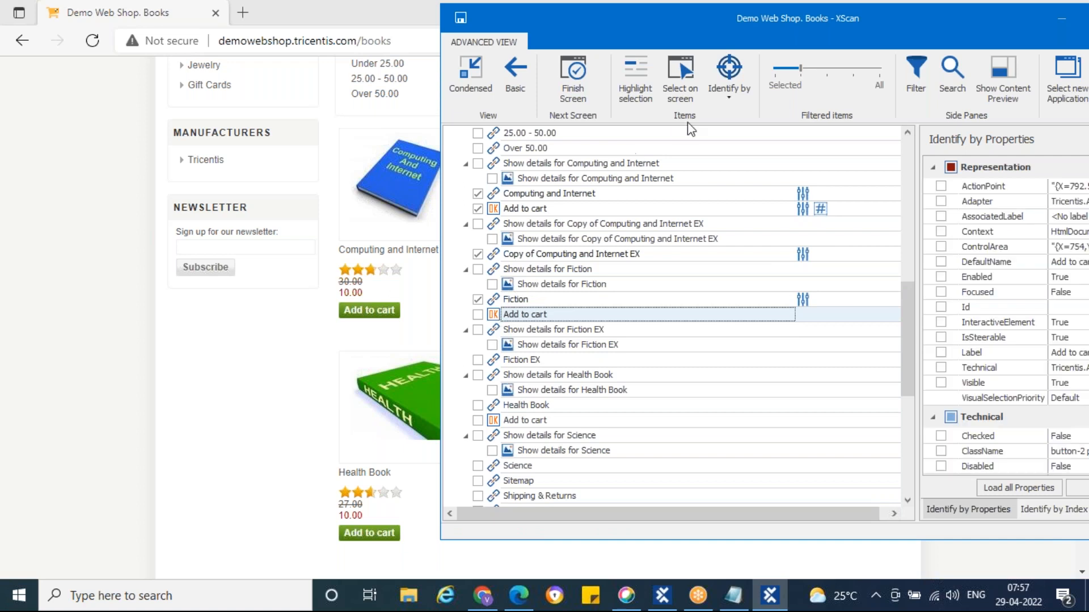
left_click(478, 316)
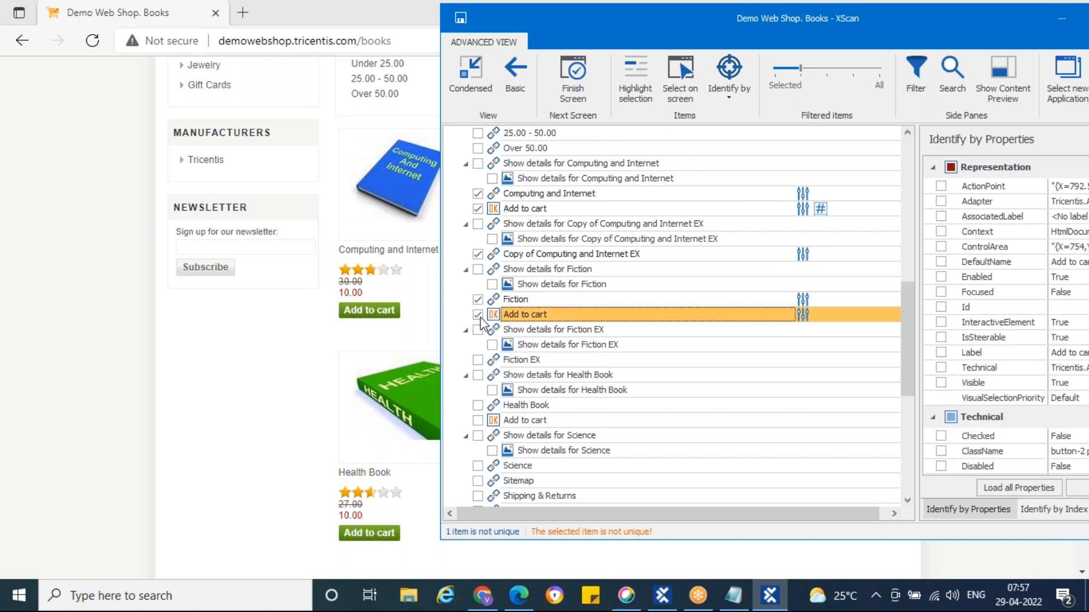
left_click(733, 84)
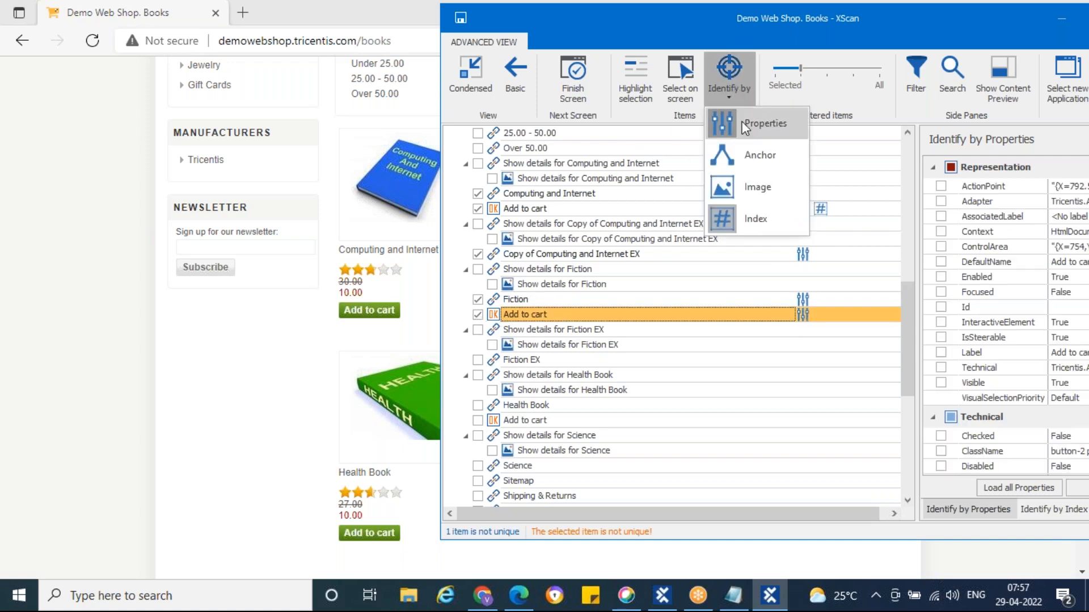
left_click(761, 219)
left_click(730, 80)
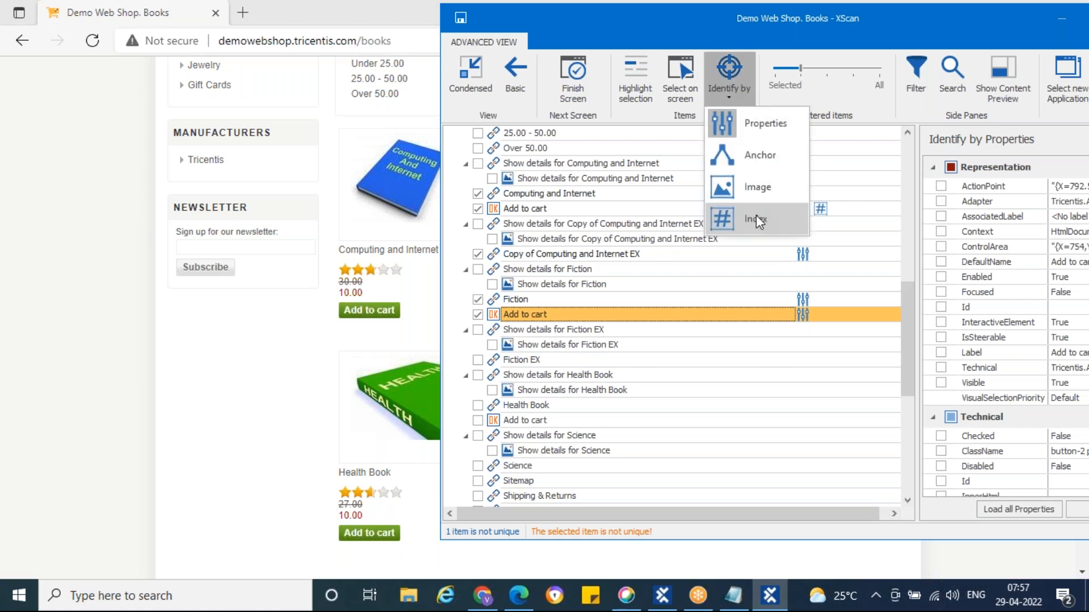
left_click(756, 216)
left_click(934, 251)
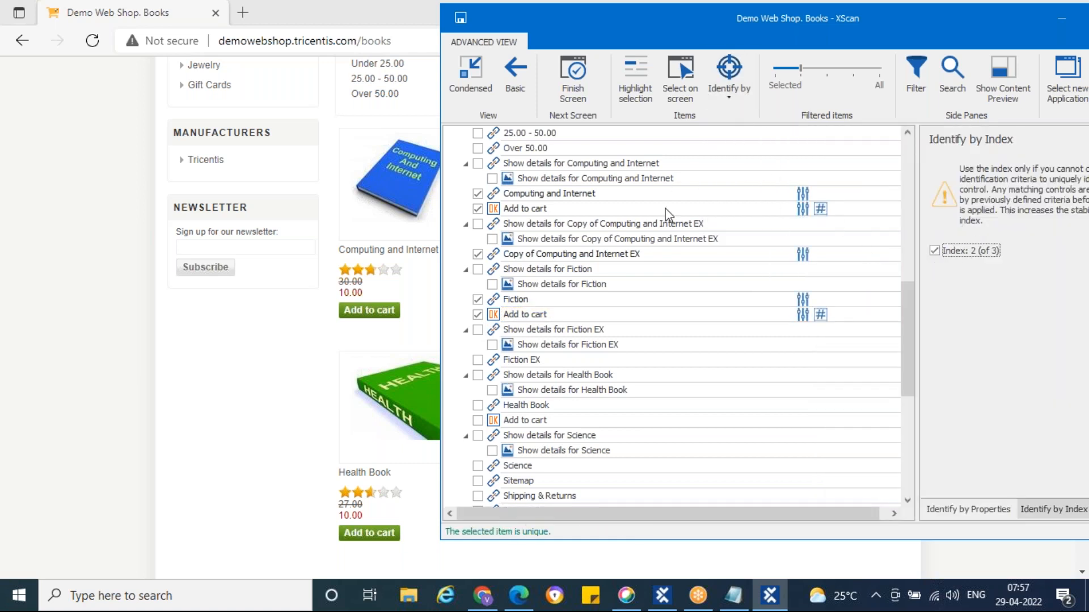
Include the Fiction EX and Health Book links, identified by properties
left_click(492, 360)
left_click(493, 362)
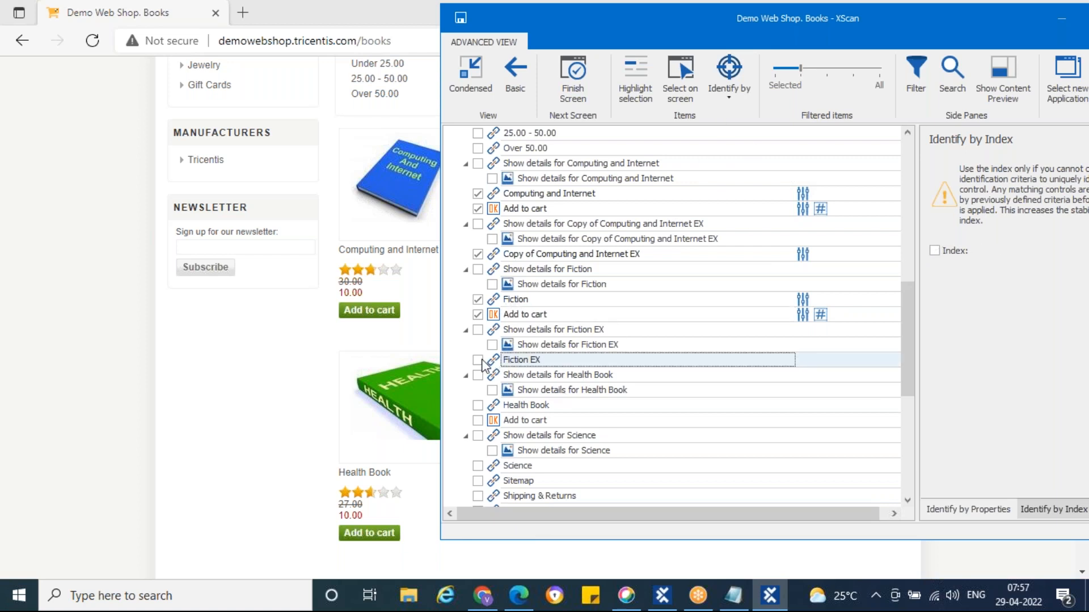
left_click(478, 361)
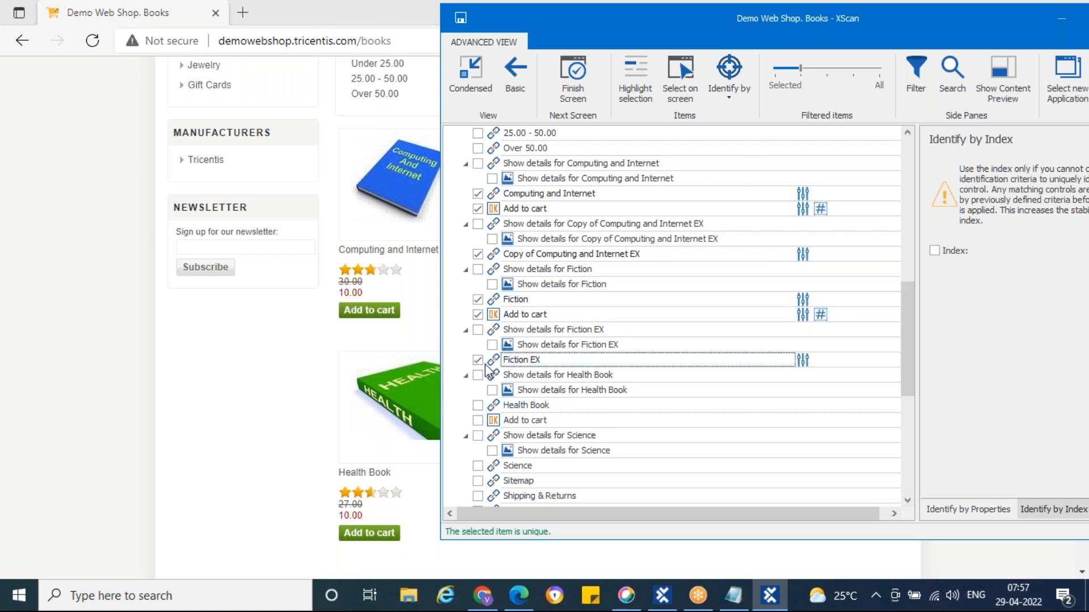
left_click(490, 407)
left_click(478, 406)
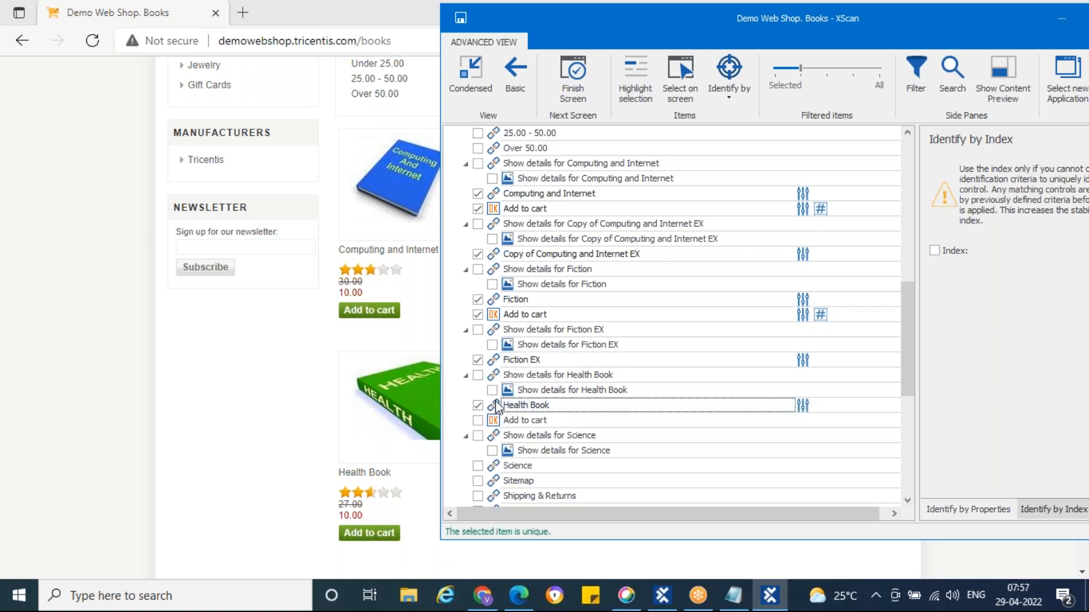
left_click(728, 90)
left_click(740, 119)
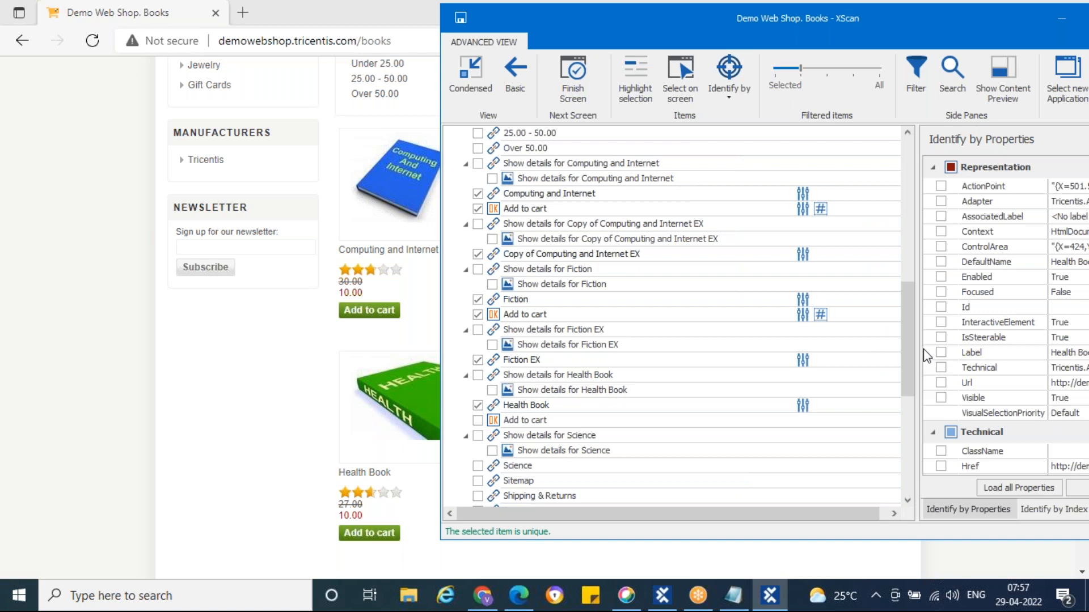
left_click_drag(676, 38, 500, 61)
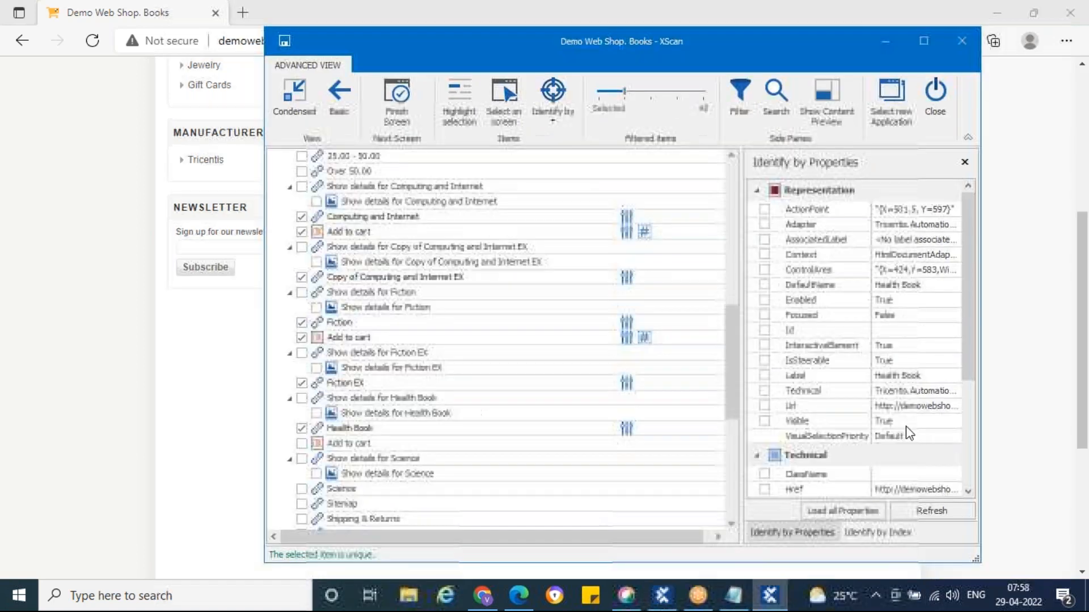
scroll(822, 374, "down", 4)
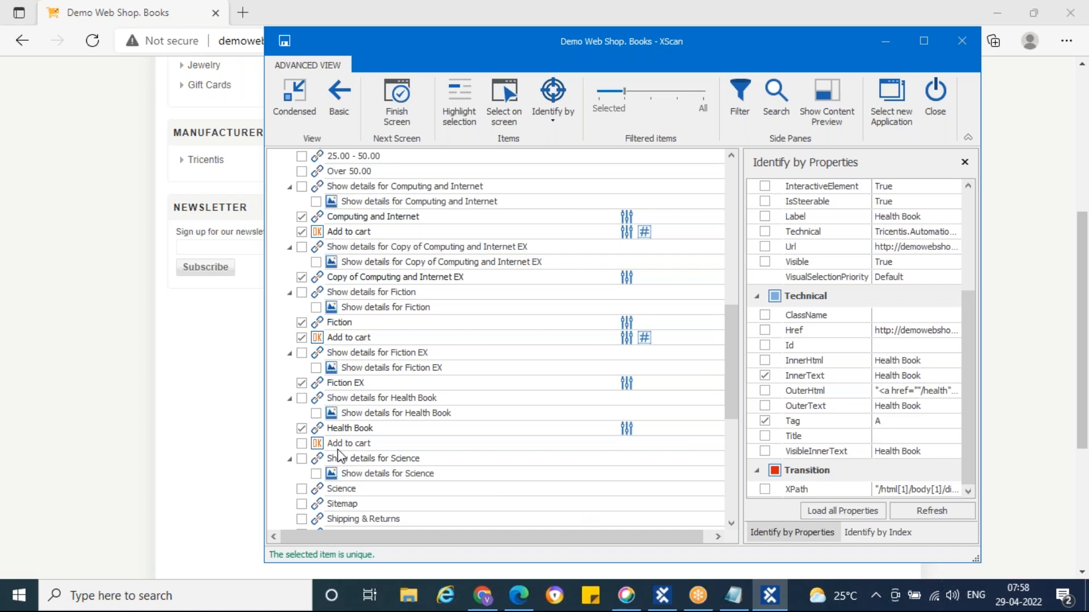
left_click_drag(437, 43, 681, 24)
Include Health Book's Add to cart button, made unique by Index 3 (of 3)
left_click(546, 425)
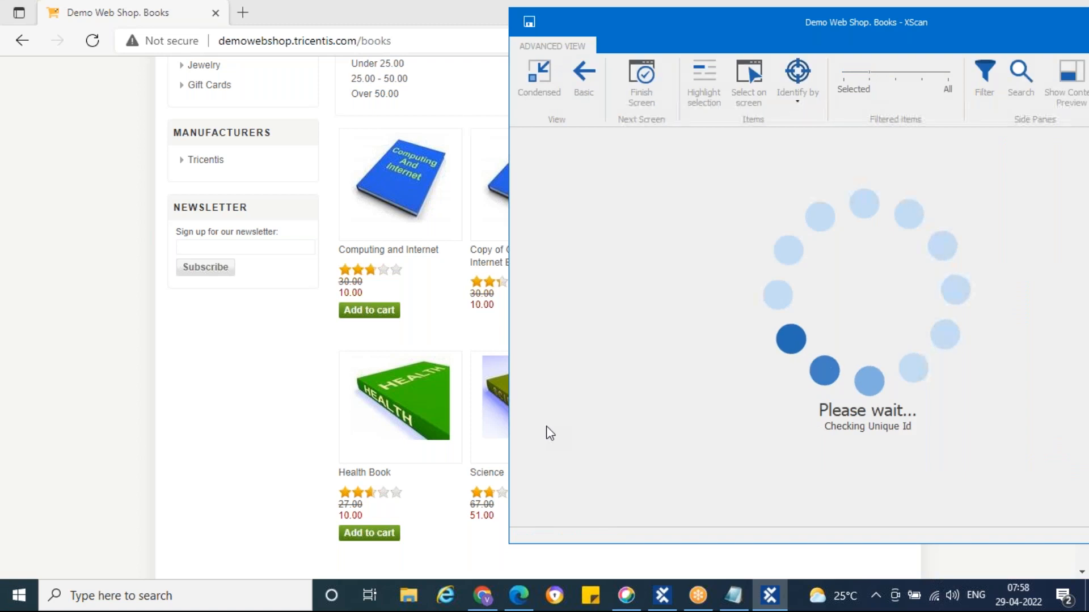
left_click(800, 92)
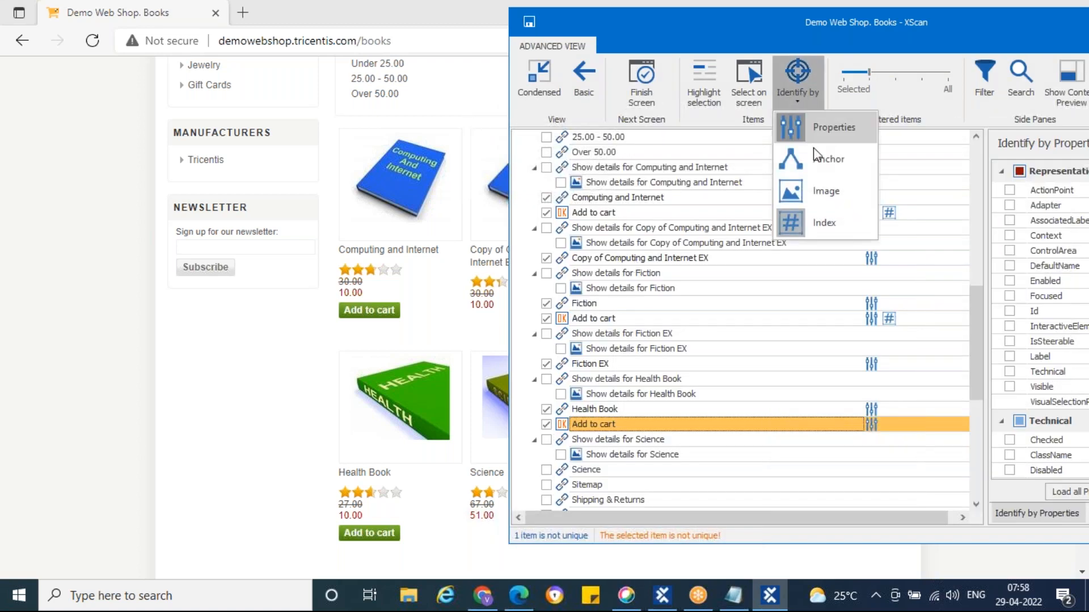
left_click(797, 80)
left_click(798, 79)
left_click(820, 221)
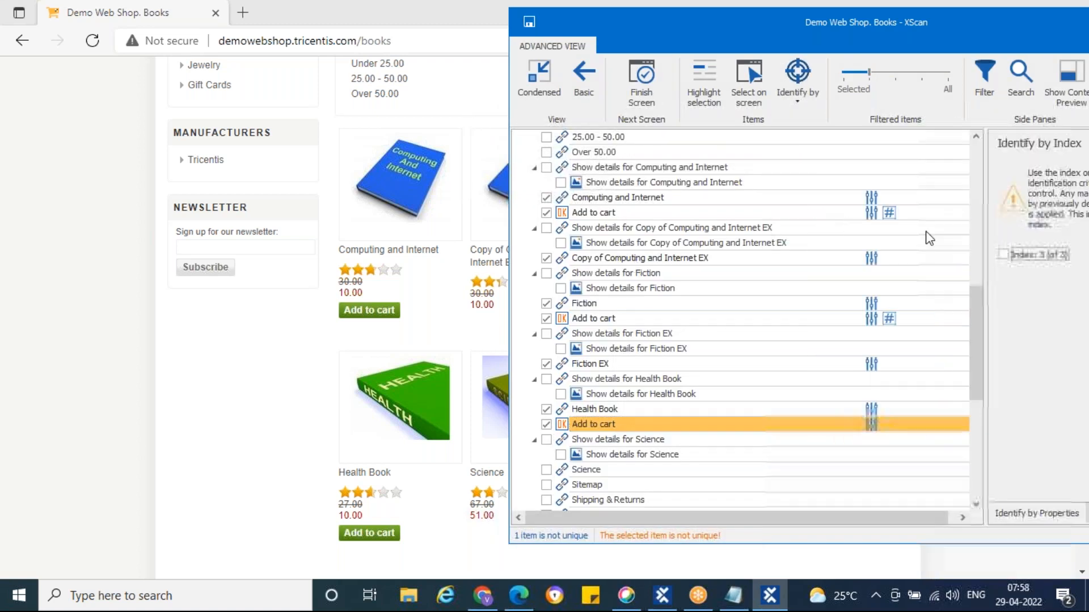
left_click(1003, 254)
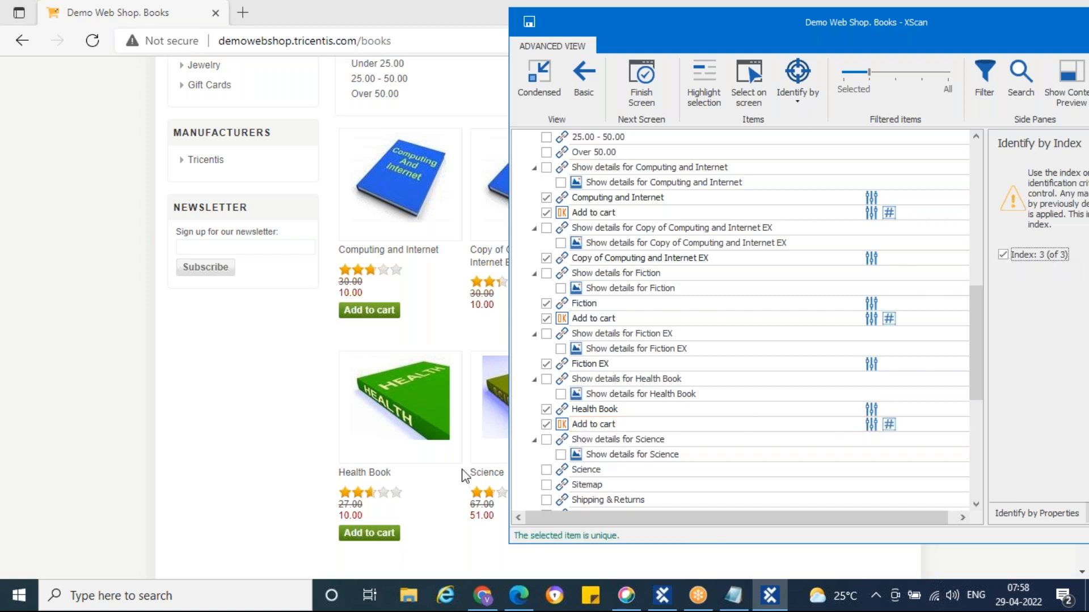
Add the Science link to the module
scroll(574, 447, "down", 2)
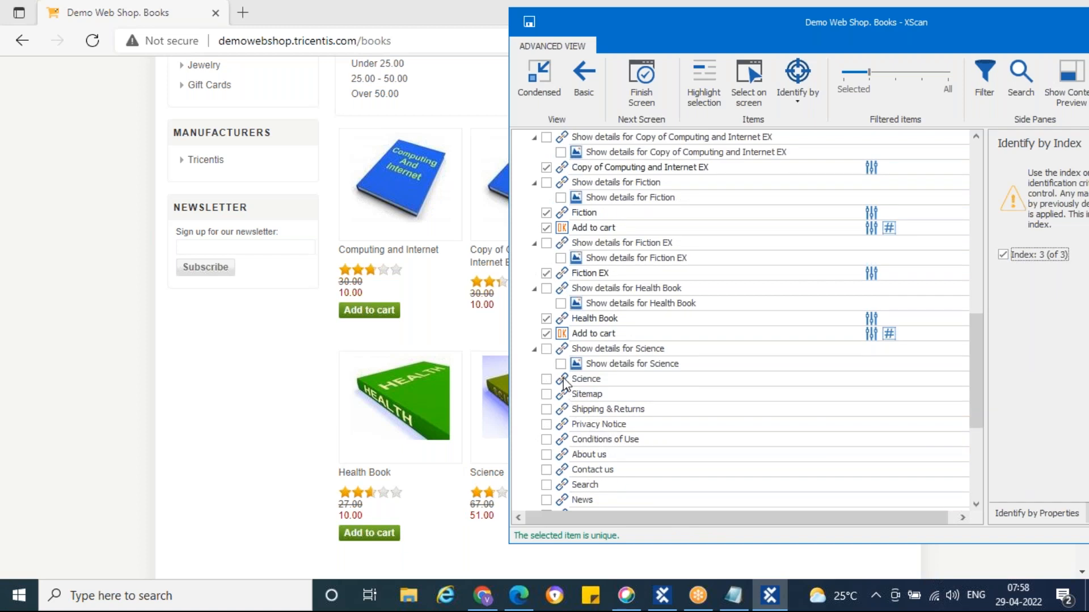
left_click(564, 380)
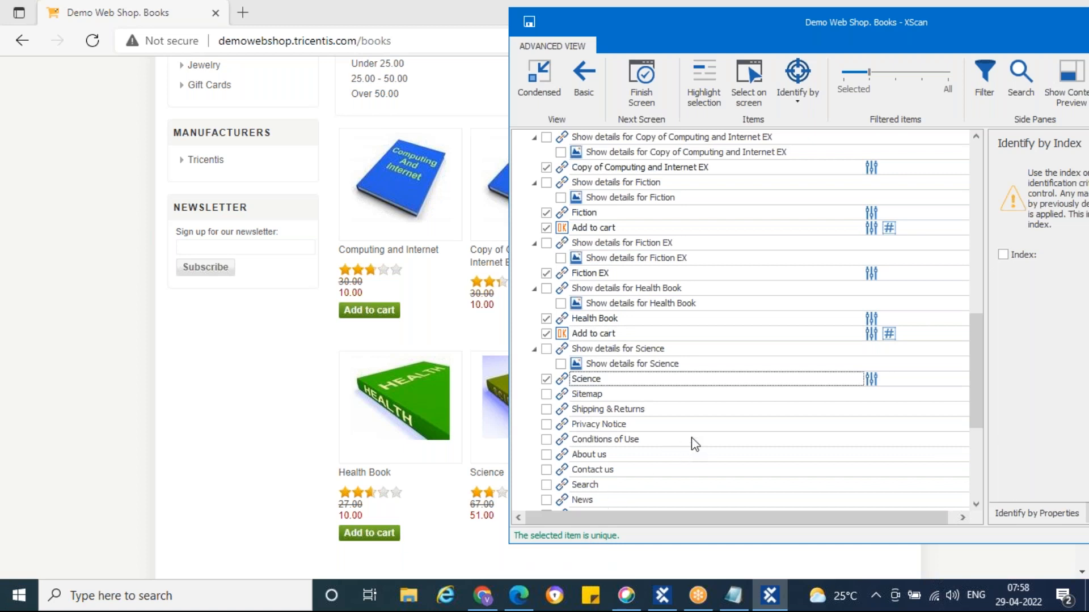
scroll(692, 437, "up", 12)
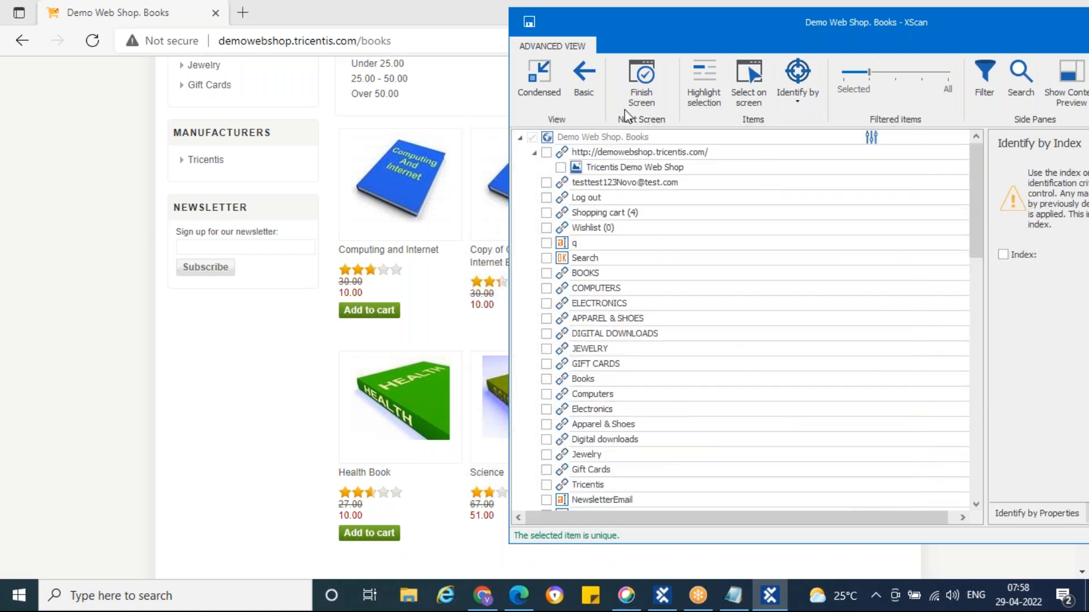
Save the scanned Books module and close XScan
left_click_drag(671, 32, 229, 59)
left_click(228, 55)
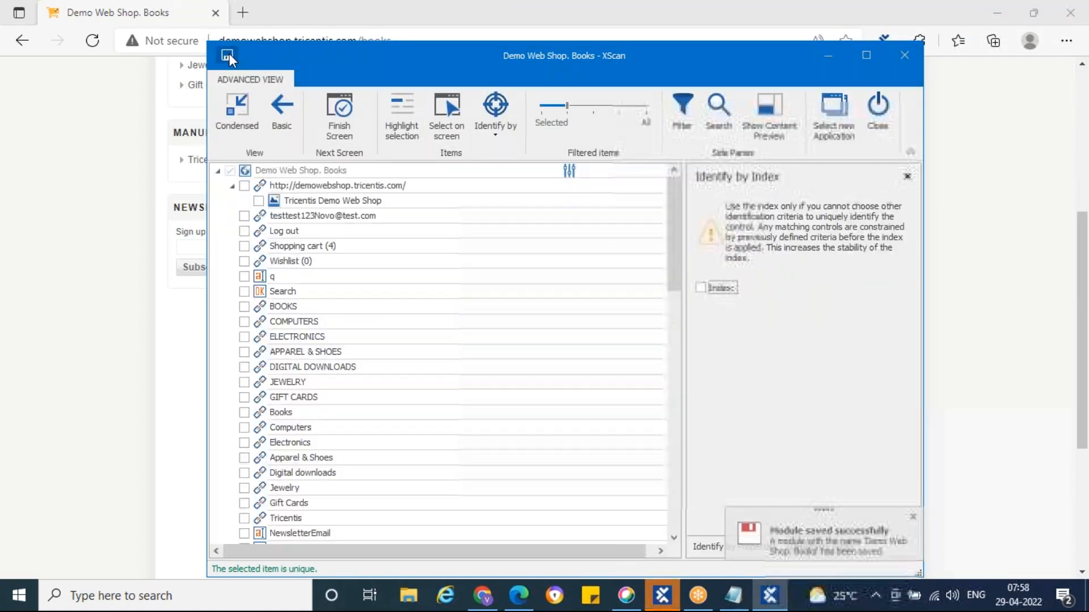
left_click(901, 56)
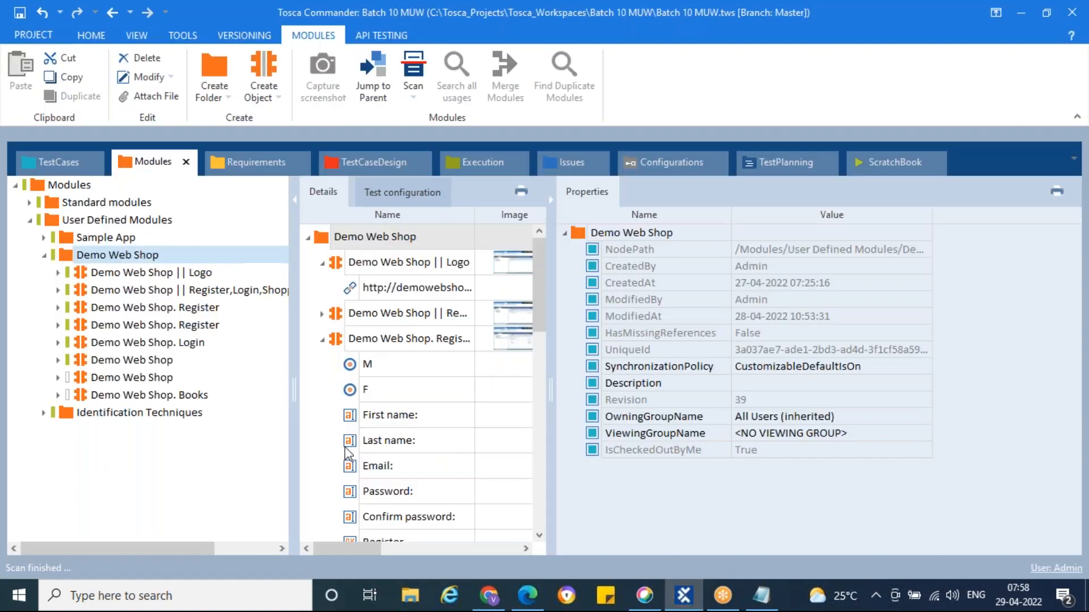
Review the Demo Web Shop. Books module attributes from ViewAs through Science with value columns shown
left_click(110, 399)
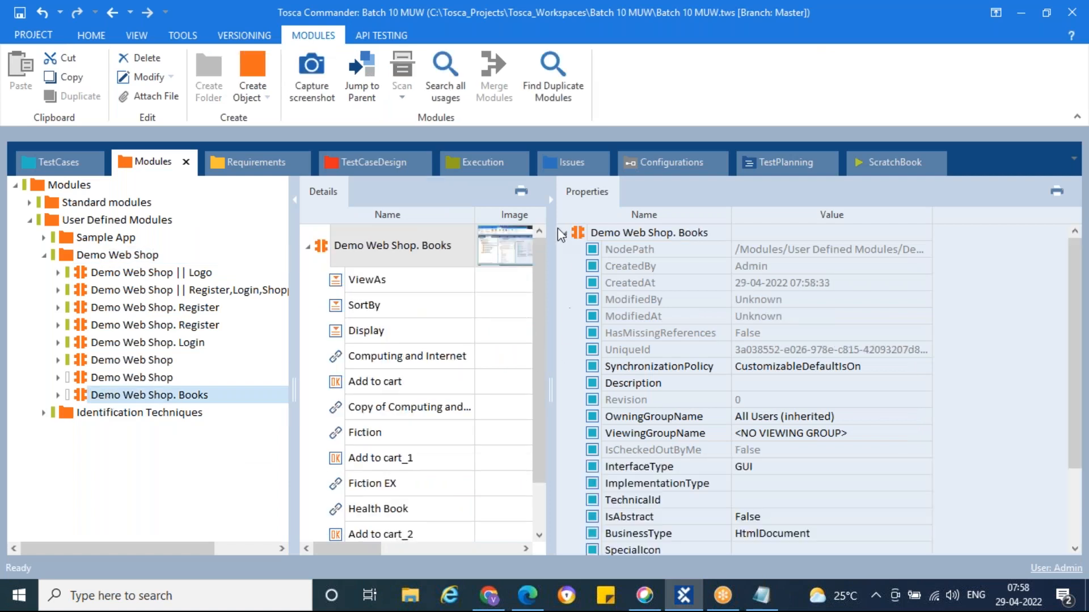
left_click(550, 201)
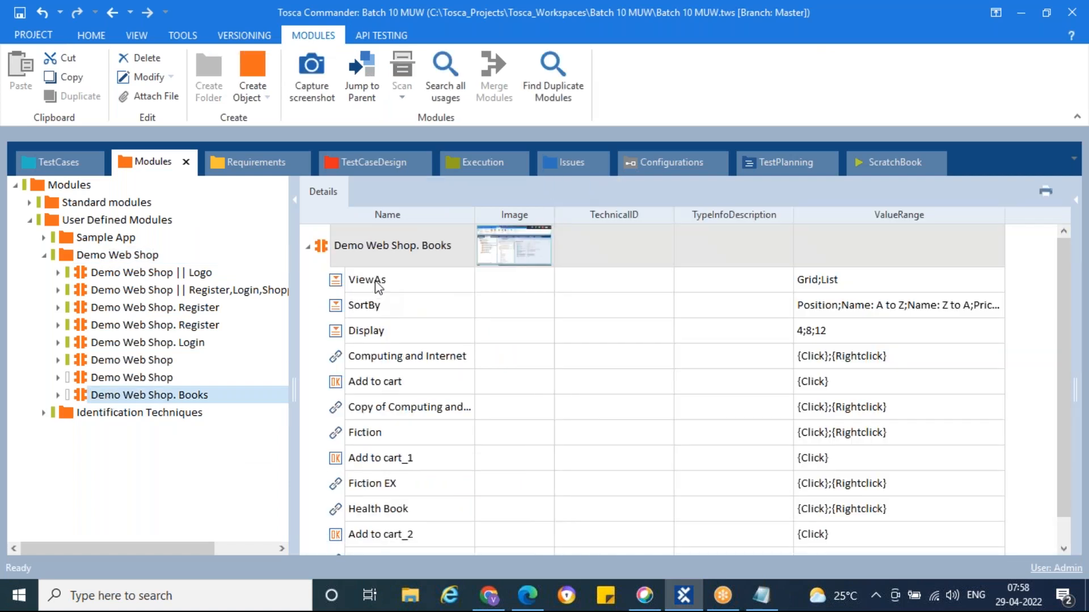
left_click(334, 287)
left_click(336, 309)
left_click(341, 334)
scroll(350, 357, "down", 1)
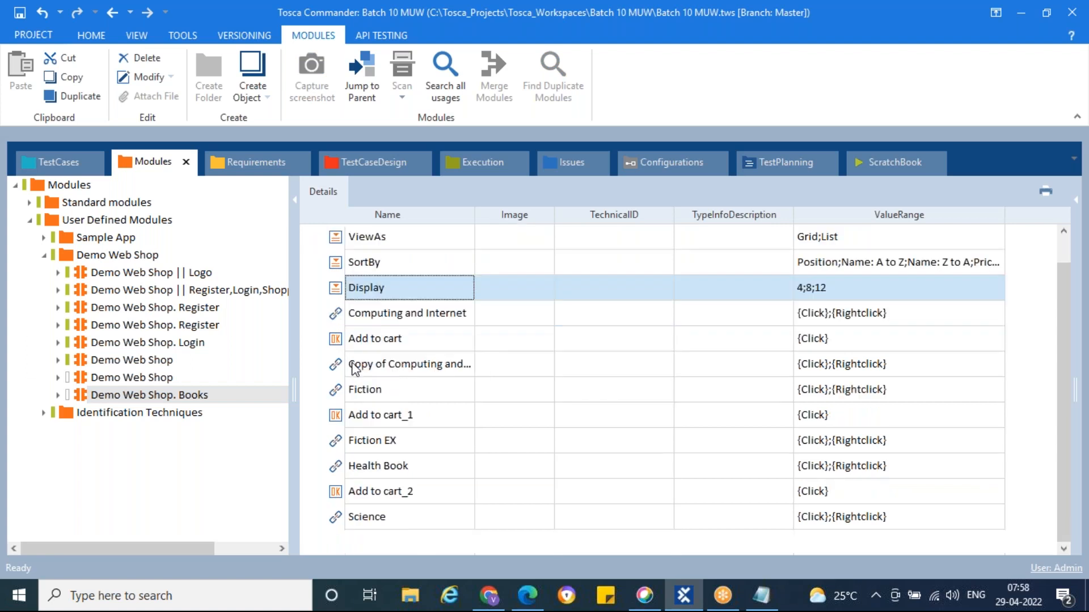
left_click(338, 316)
left_click(341, 341)
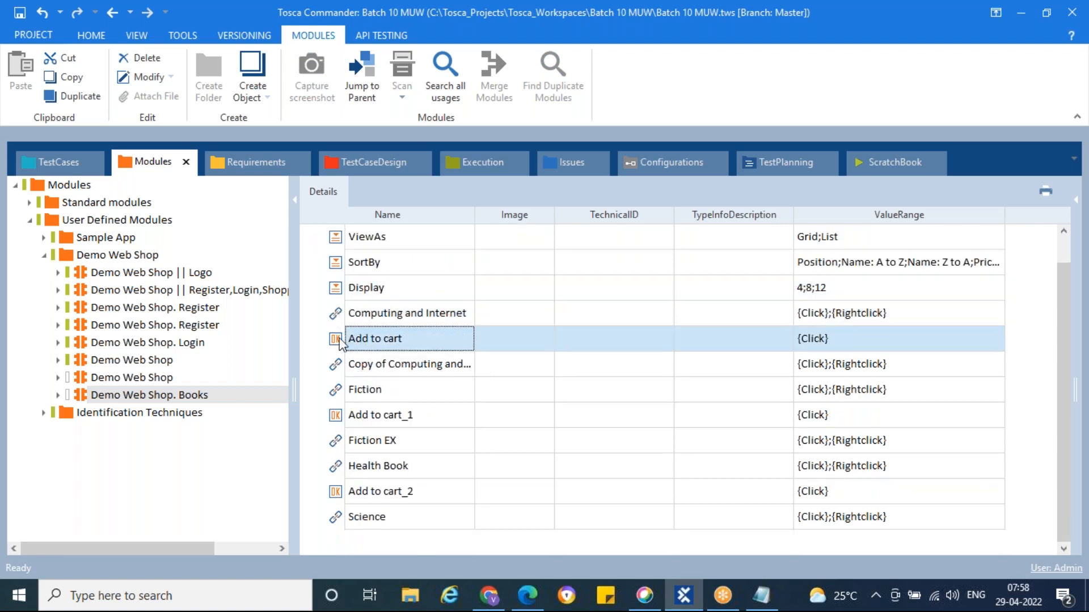
left_click(335, 368)
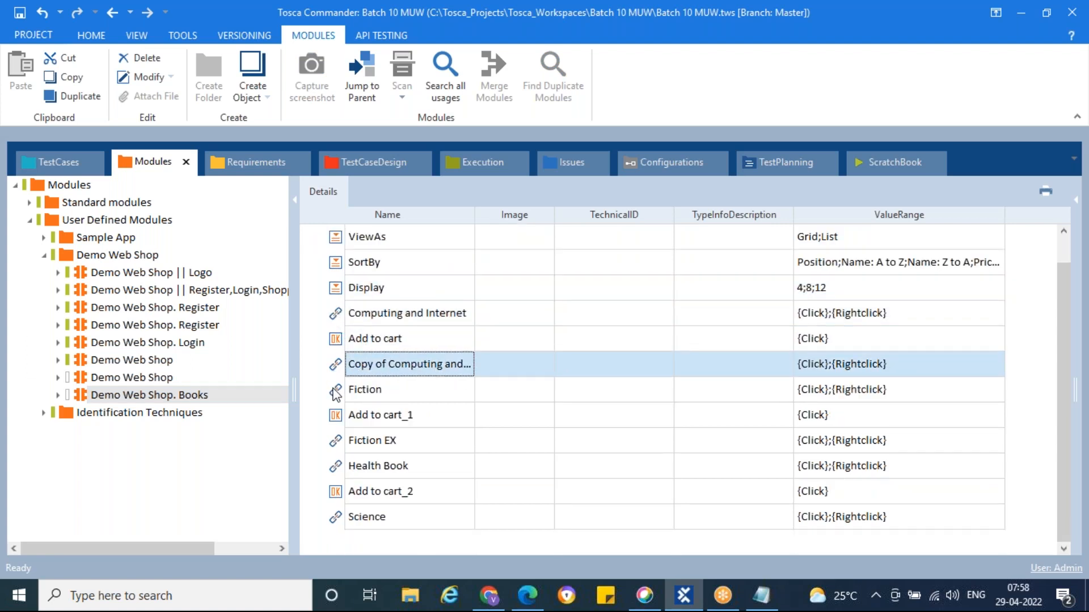
left_click(336, 394)
left_click(339, 418)
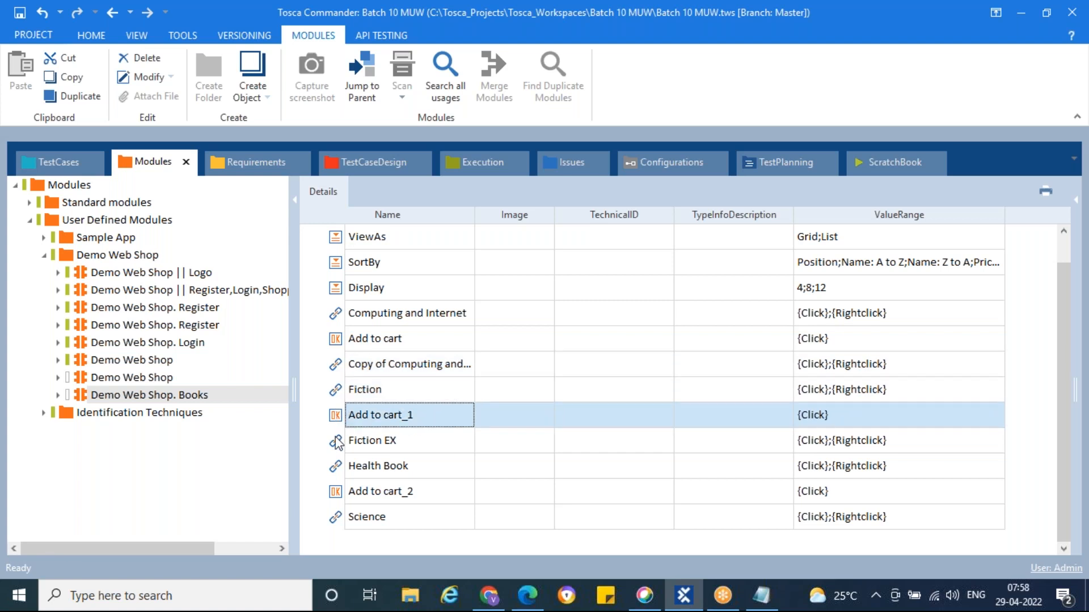
left_click(338, 445)
left_click(339, 470)
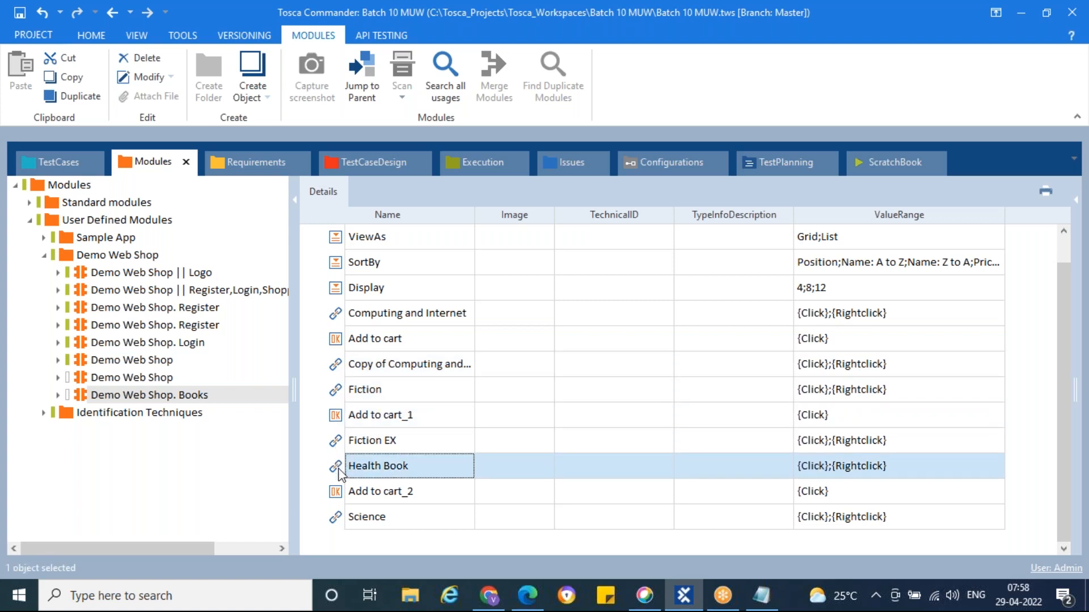
left_click(339, 498)
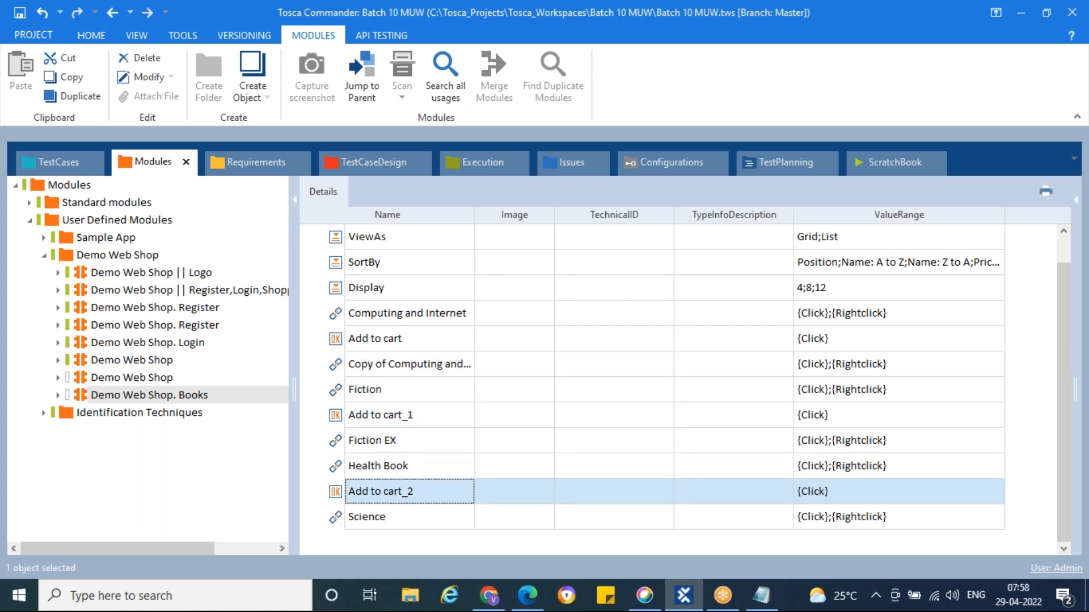
left_click(339, 521)
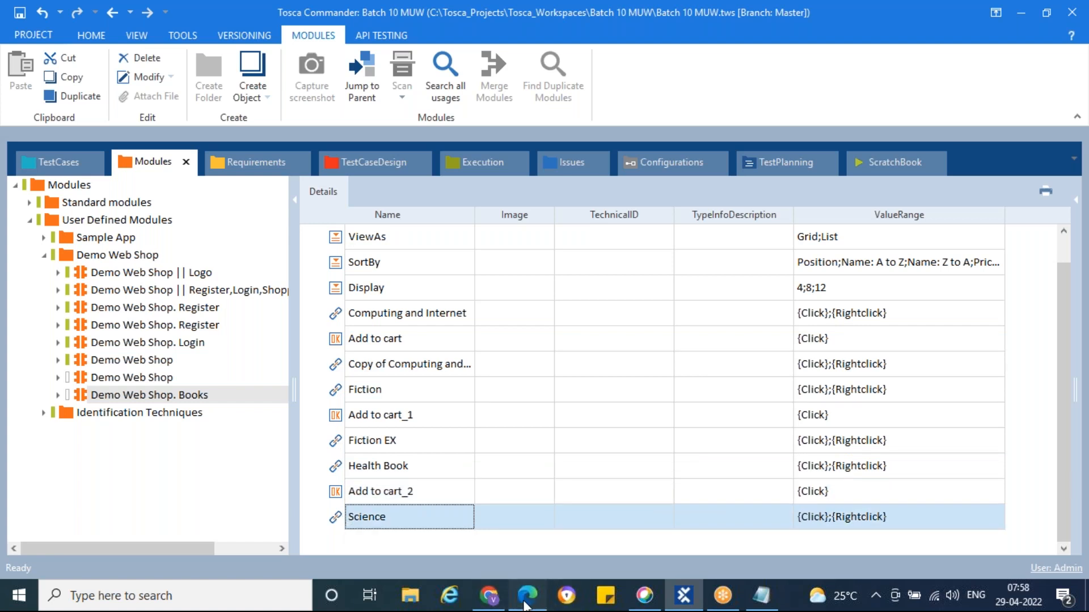
Check the web shop Books page, then reselect the Demo Web Shop. Books module
left_click(528, 596)
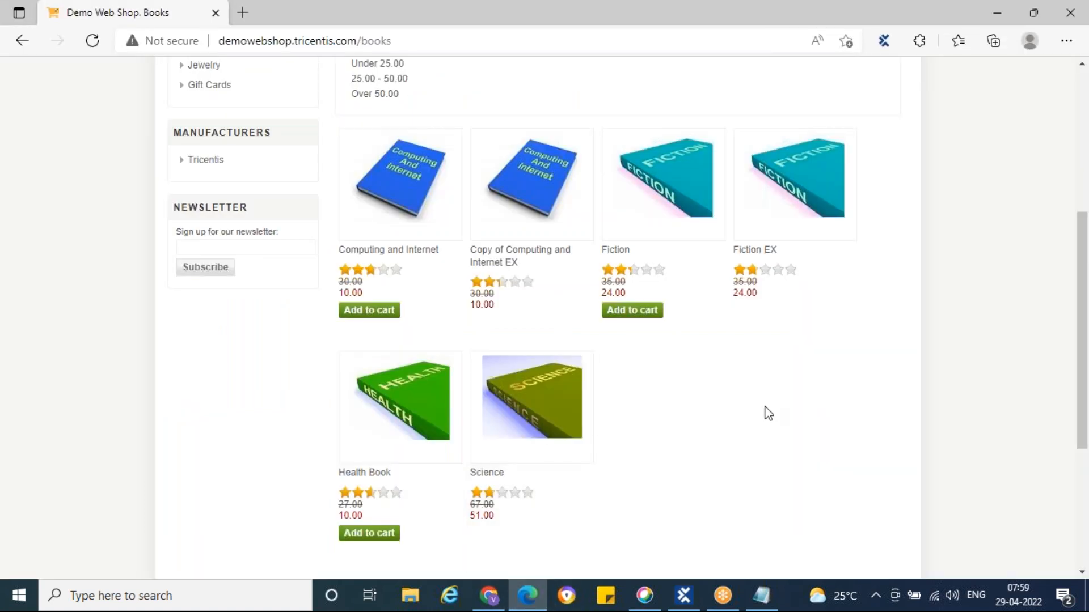
scroll(831, 428, "up", 3)
scroll(831, 423, "up", 1)
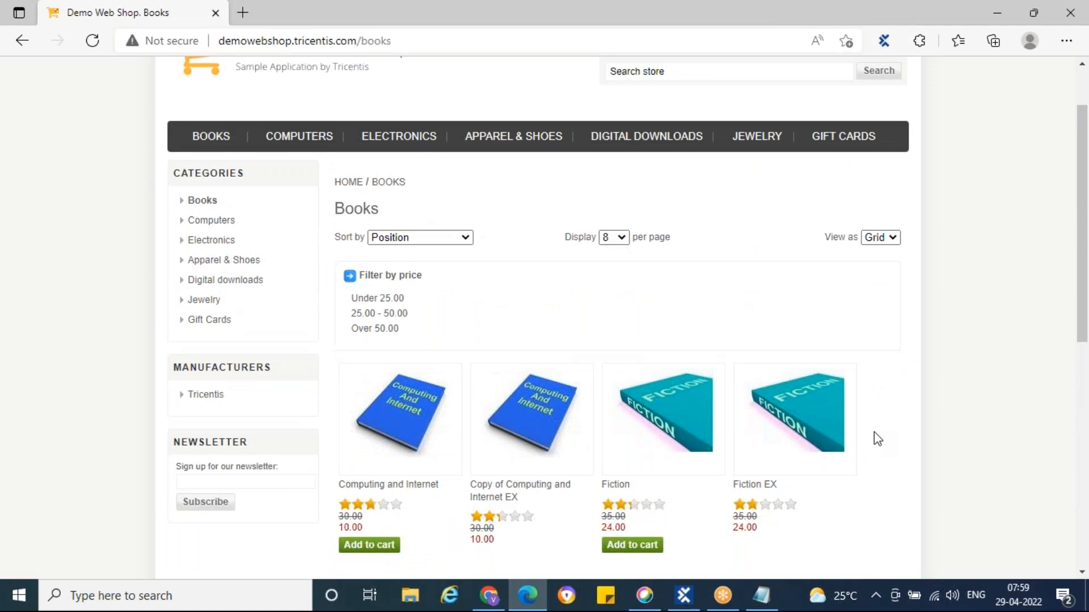
scroll(875, 437, "up", 1)
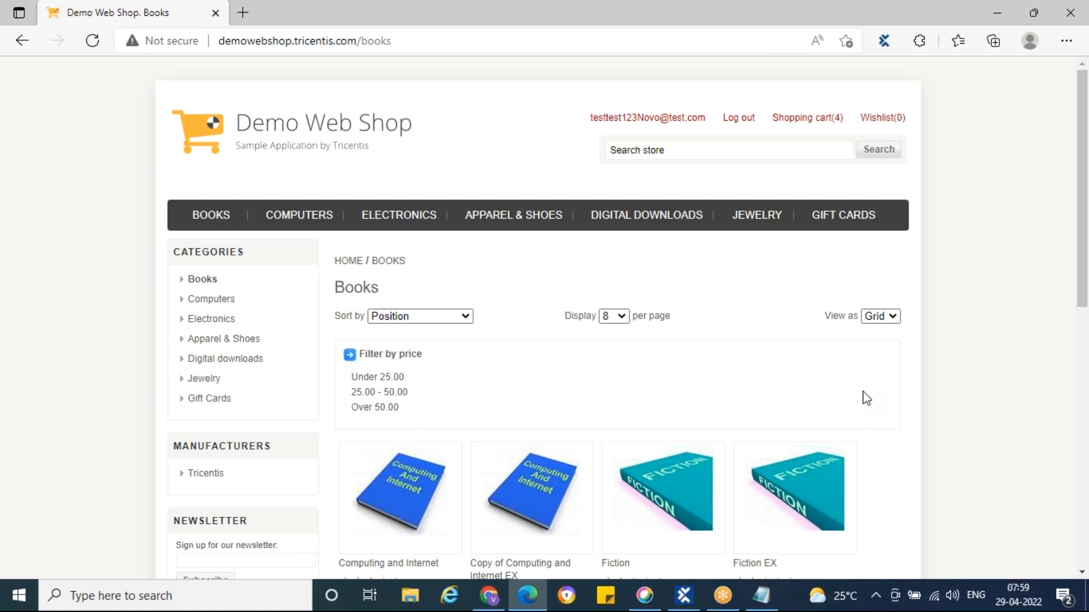
left_click(684, 596)
left_click(81, 396)
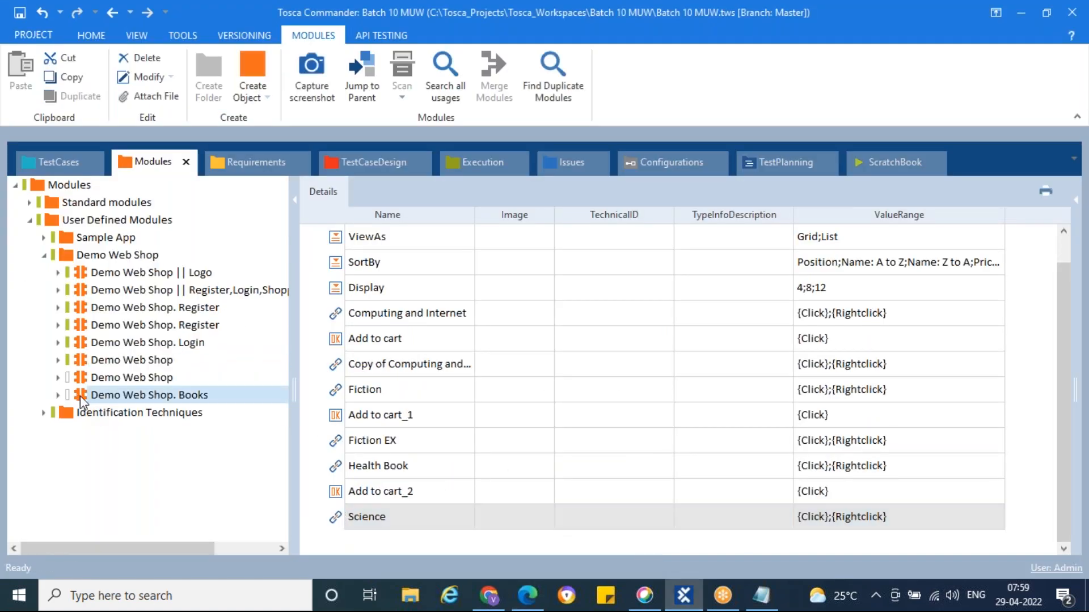
Drop the Books module into Book some Books and choose Grid, Name: A to Z and 12
left_click_drag(84, 399, 65, 315)
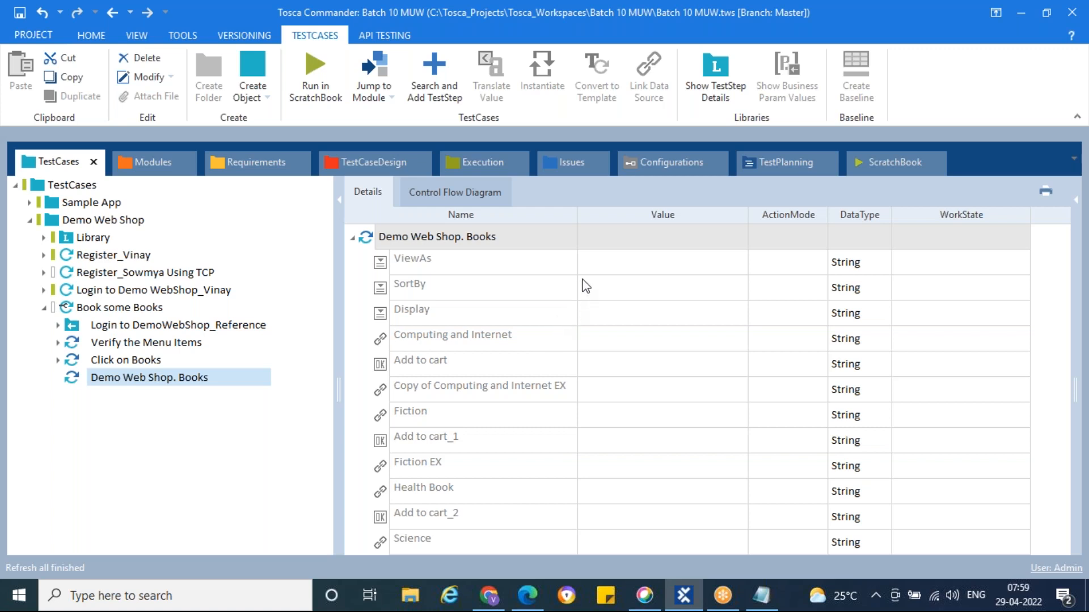
left_click(626, 269)
left_click(721, 263)
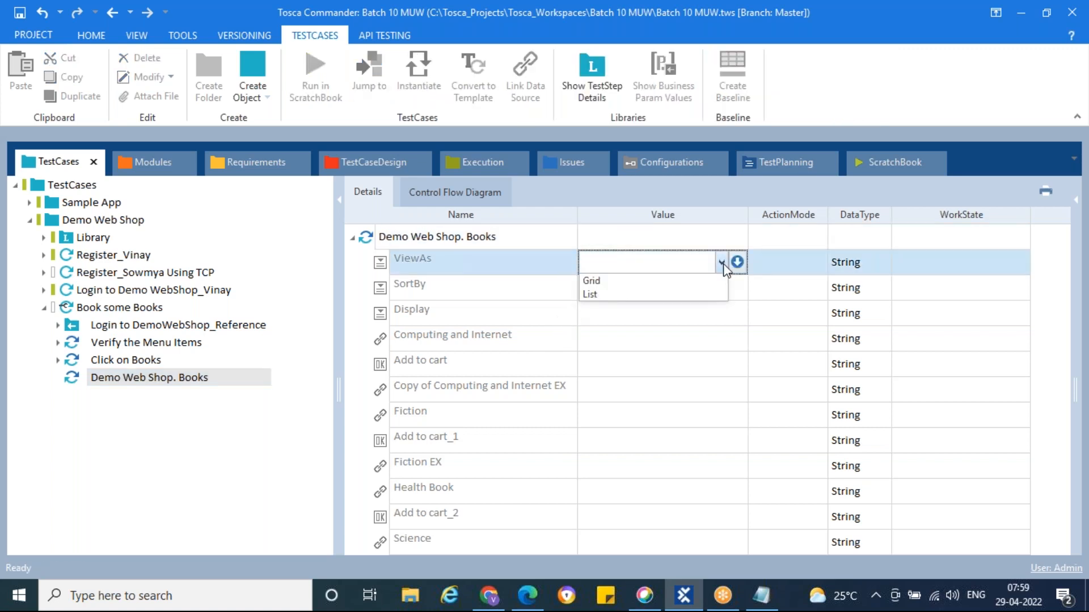
left_click(593, 281)
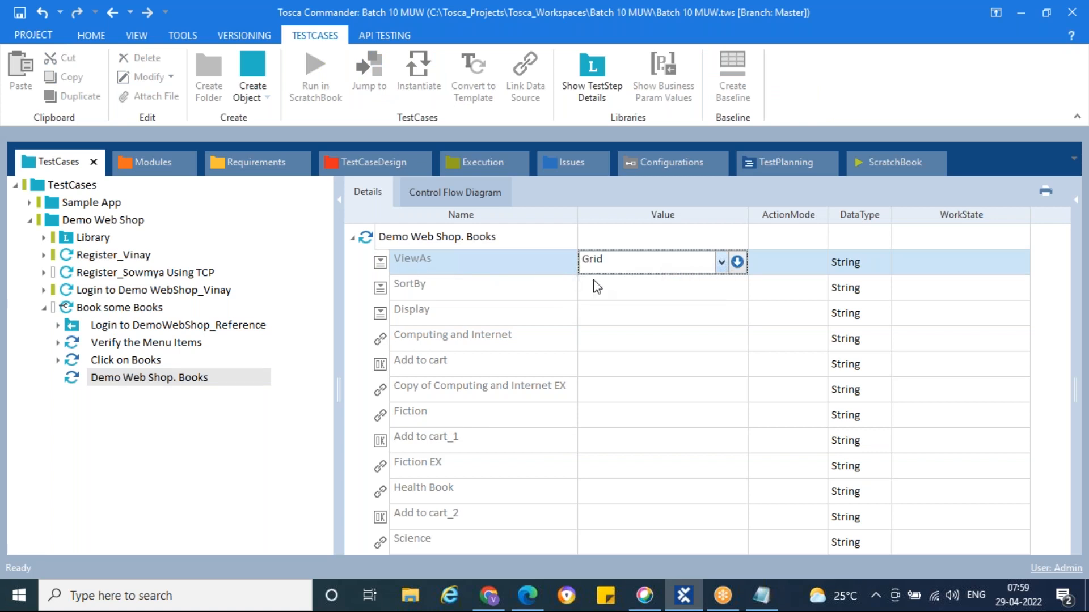
left_click(693, 289)
left_click(721, 288)
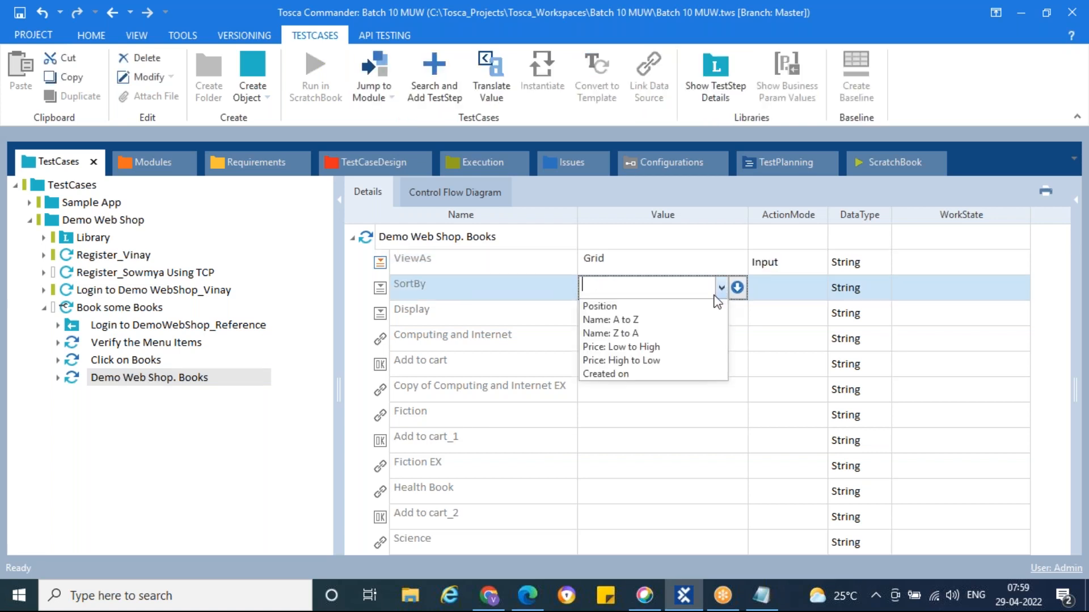
left_click(634, 320)
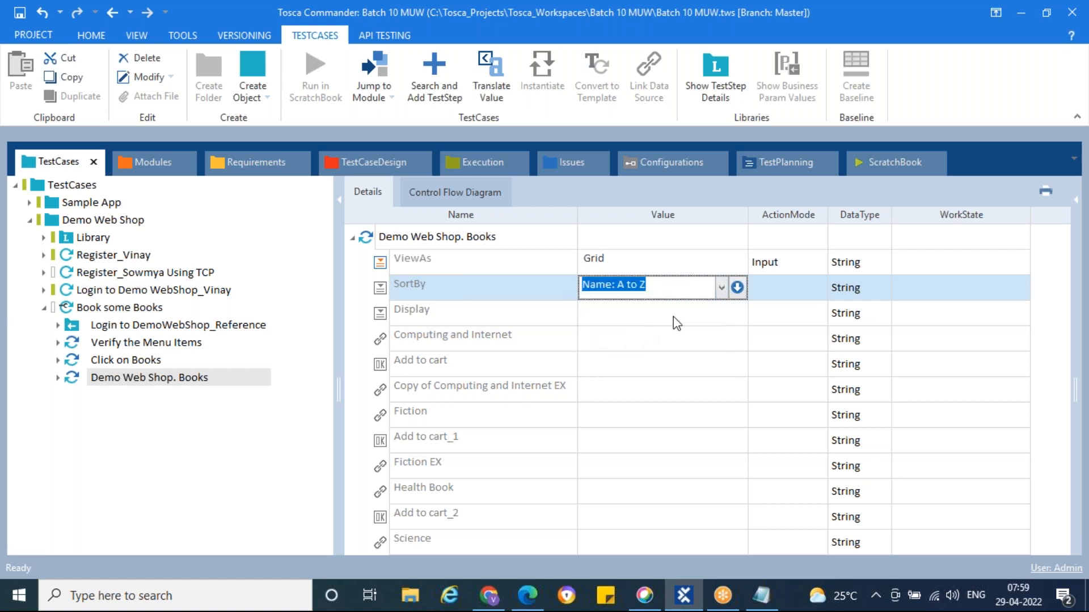
left_click(709, 322)
left_click(720, 315)
left_click(588, 359)
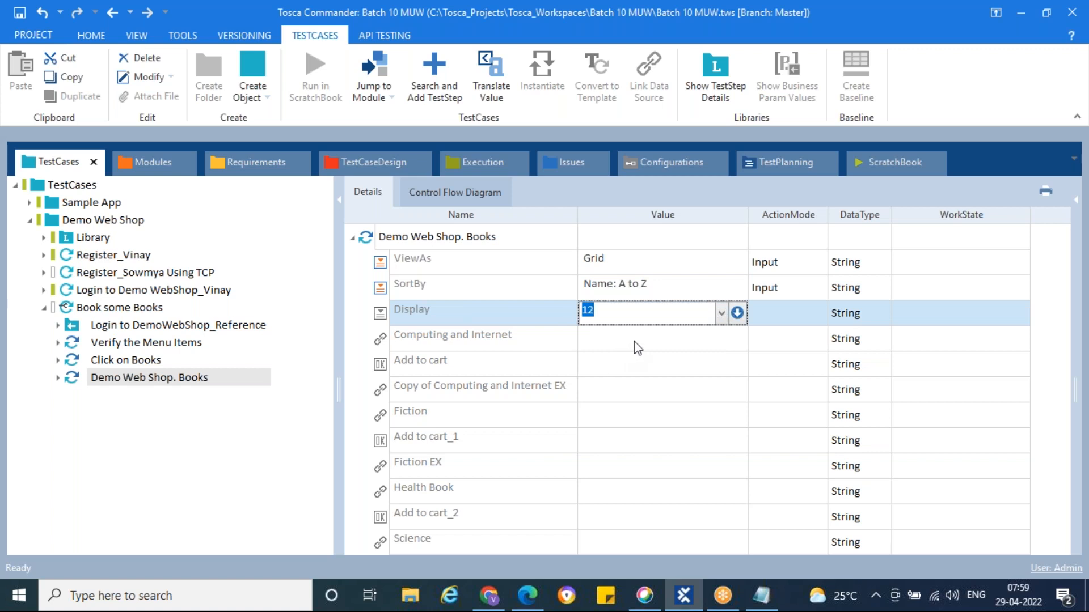
left_click(637, 343)
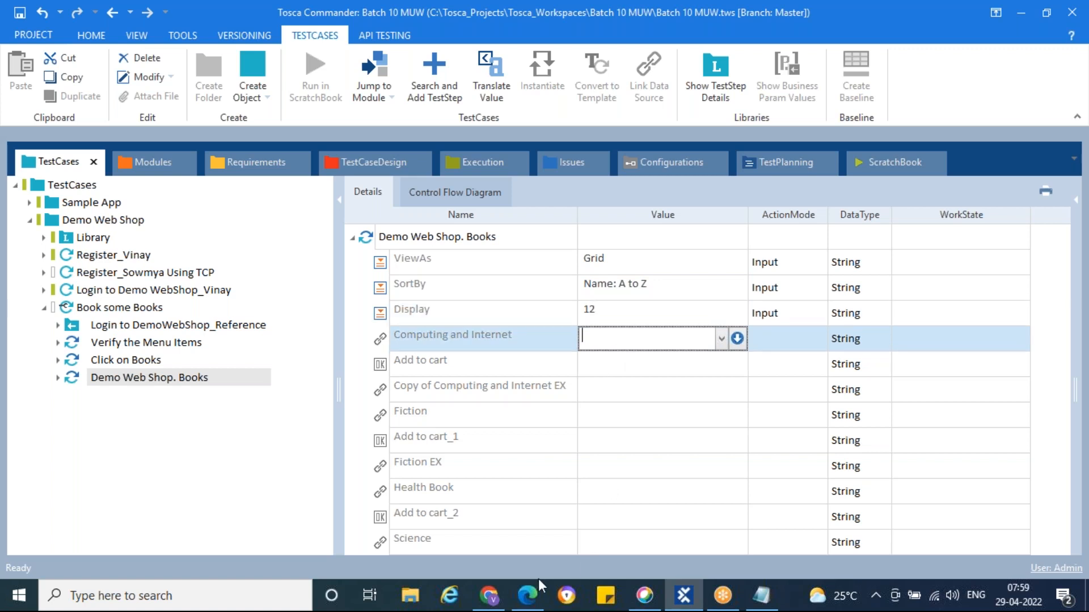
Check the Books page, then set Computing and Internet to verify Exists == True
left_click(528, 594)
scroll(500, 382, "down", 3)
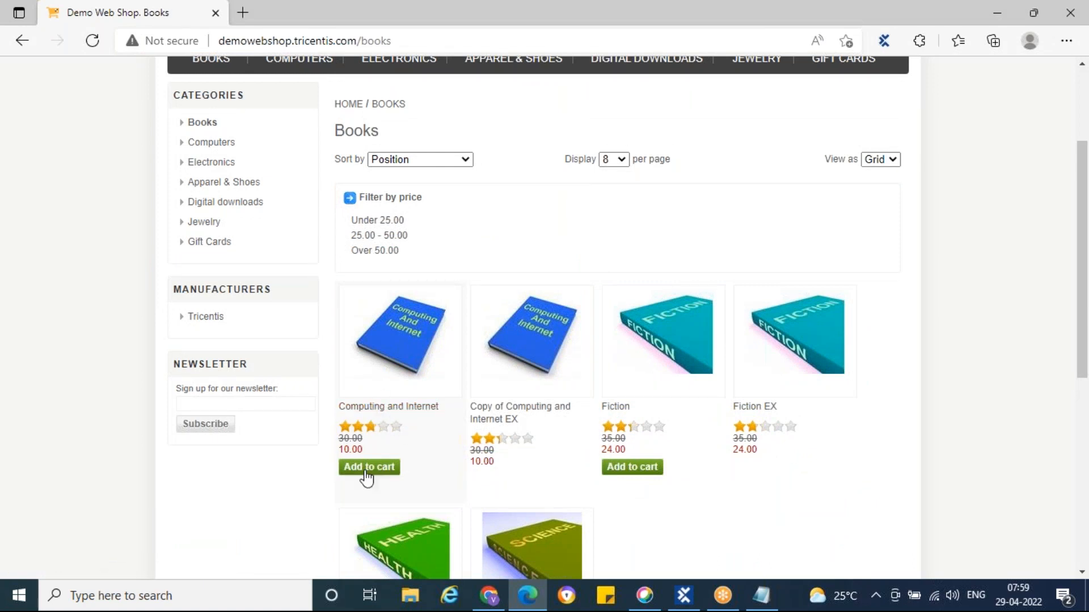
left_click(684, 596)
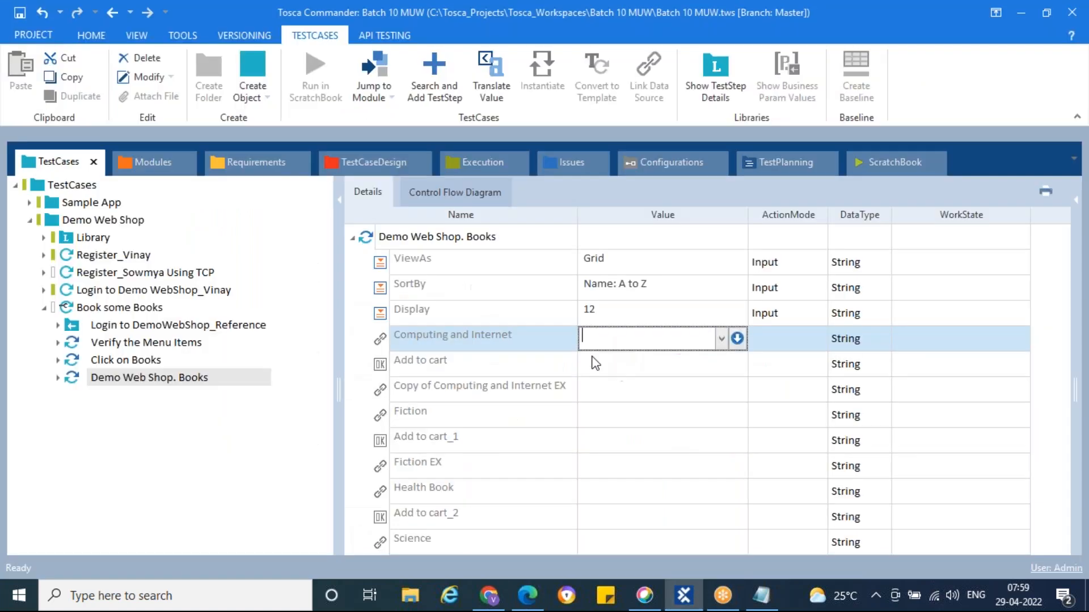
left_click(736, 339)
left_click(677, 360)
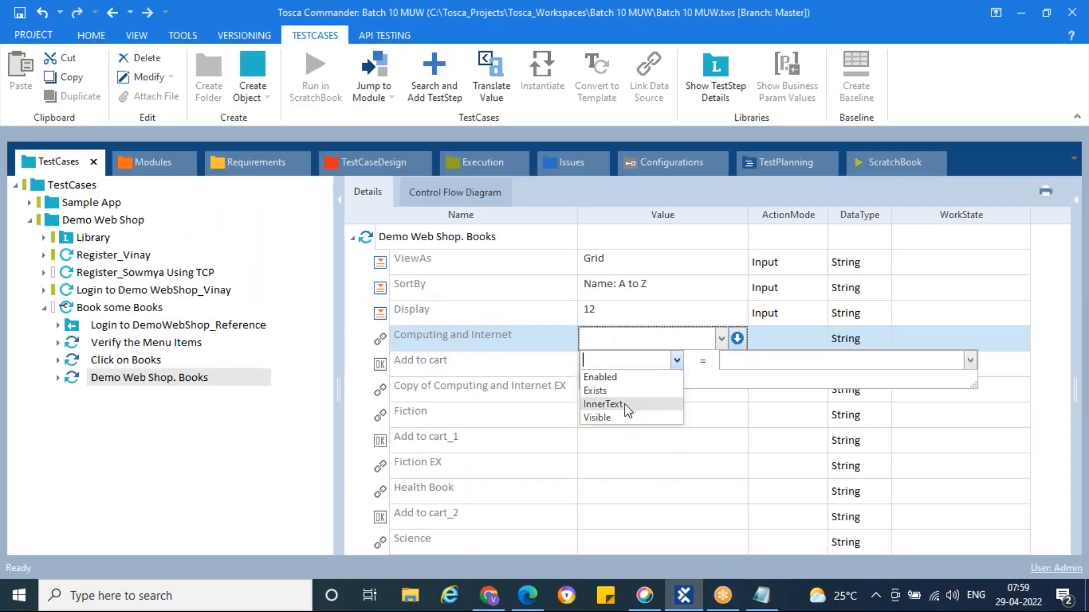
left_click(614, 390)
left_click(797, 357)
type("True")
key("Return")
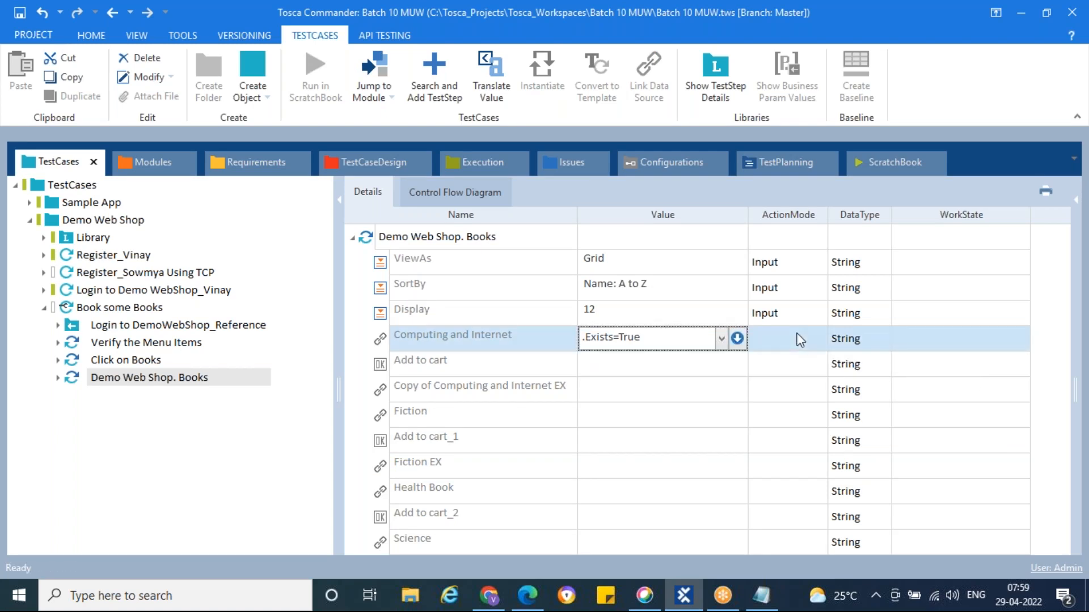
Set the Add to cart value to {Click}
left_click(691, 372)
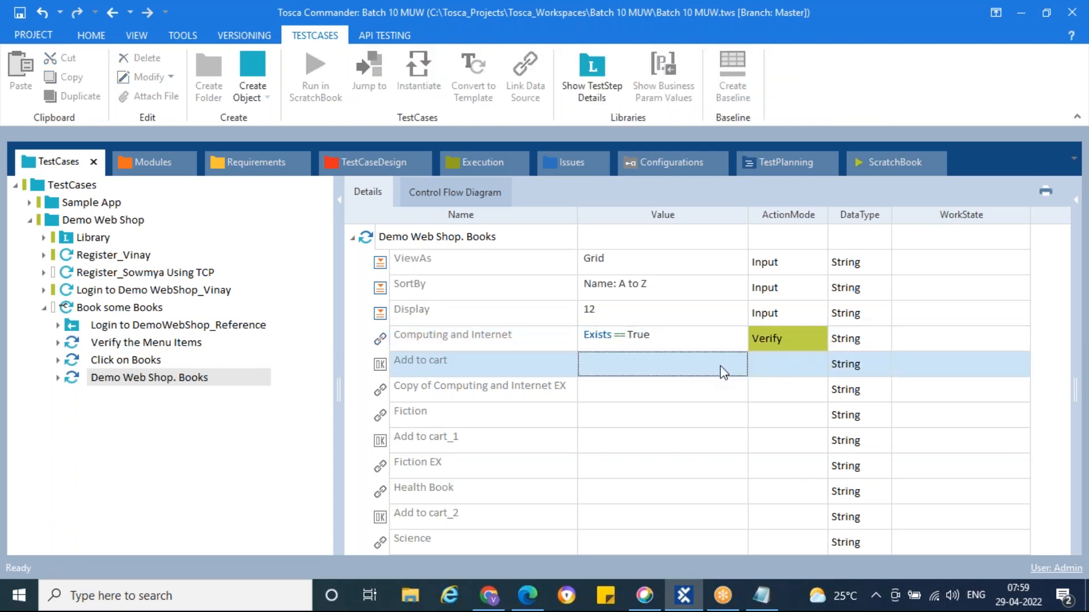
left_click(724, 372)
left_click(721, 364)
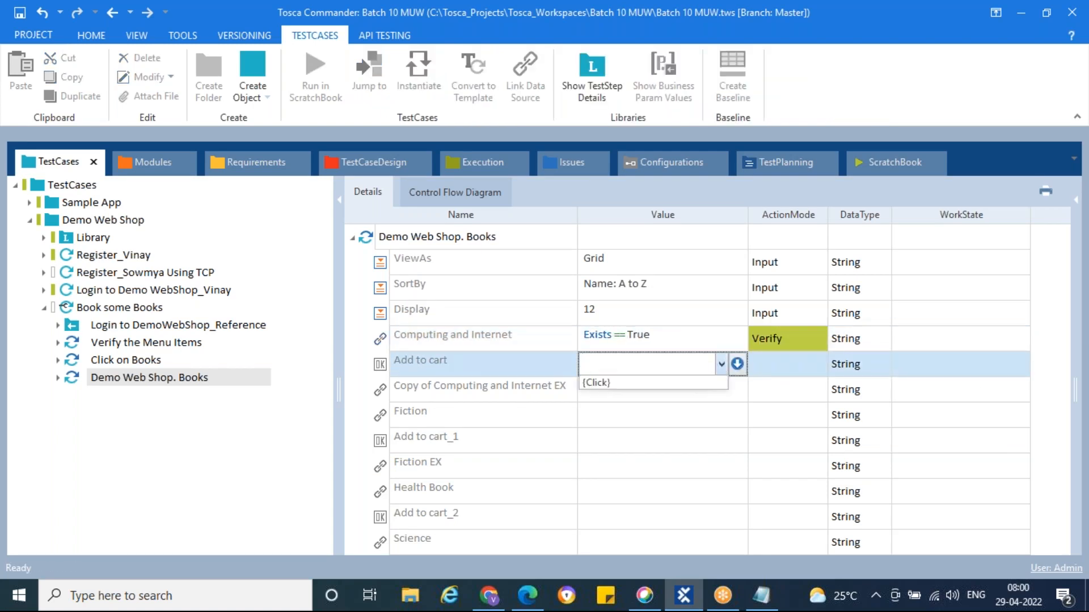
left_click(601, 383)
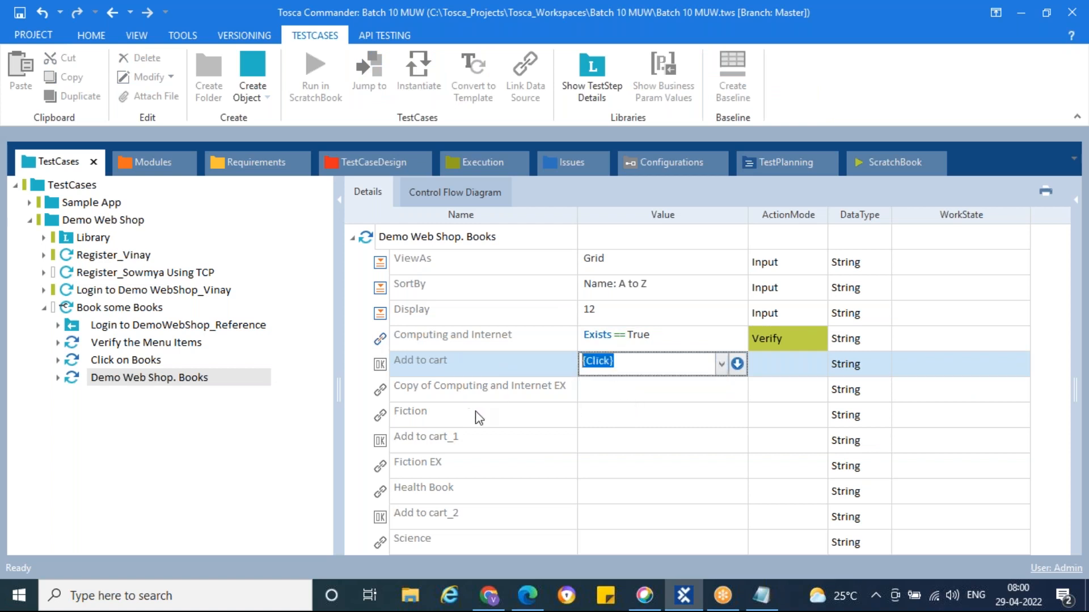
key("alt+Tab")
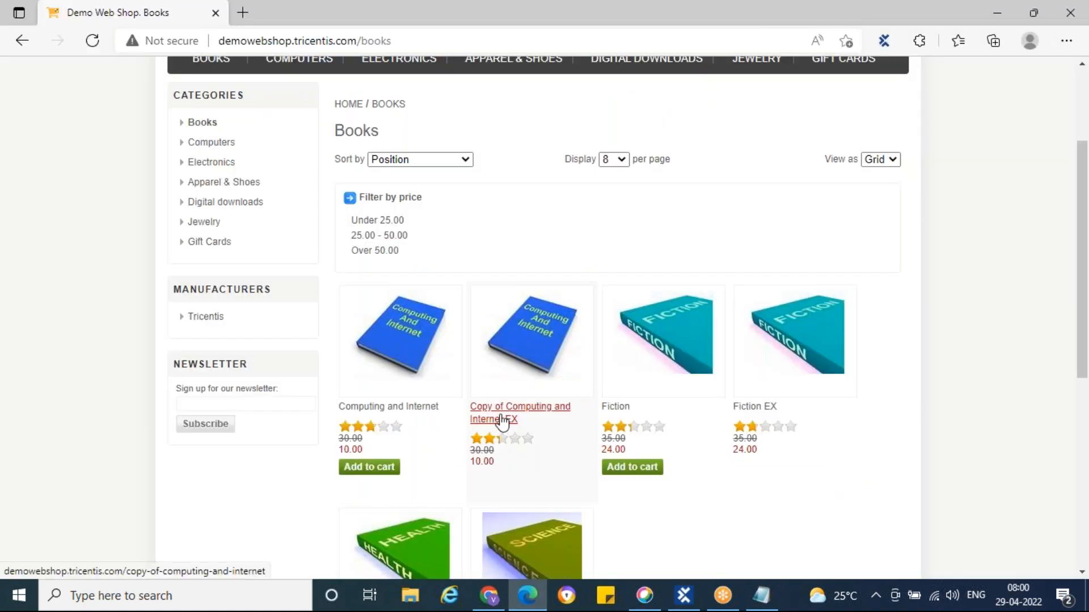
left_click(701, 603)
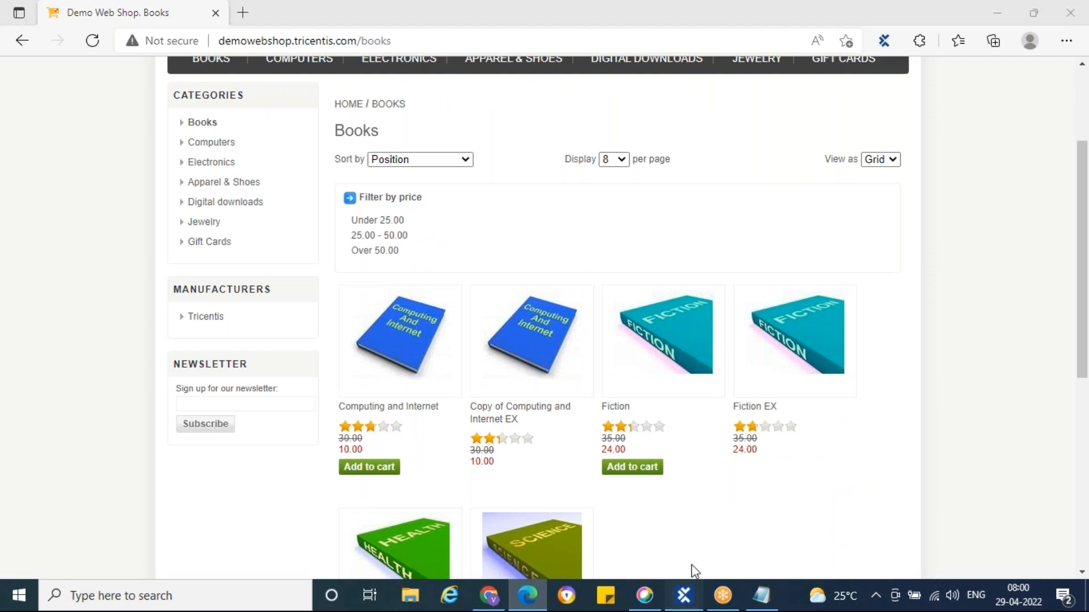
Set Fiction to verify Exists == True
left_click_drag(688, 421, 726, 421)
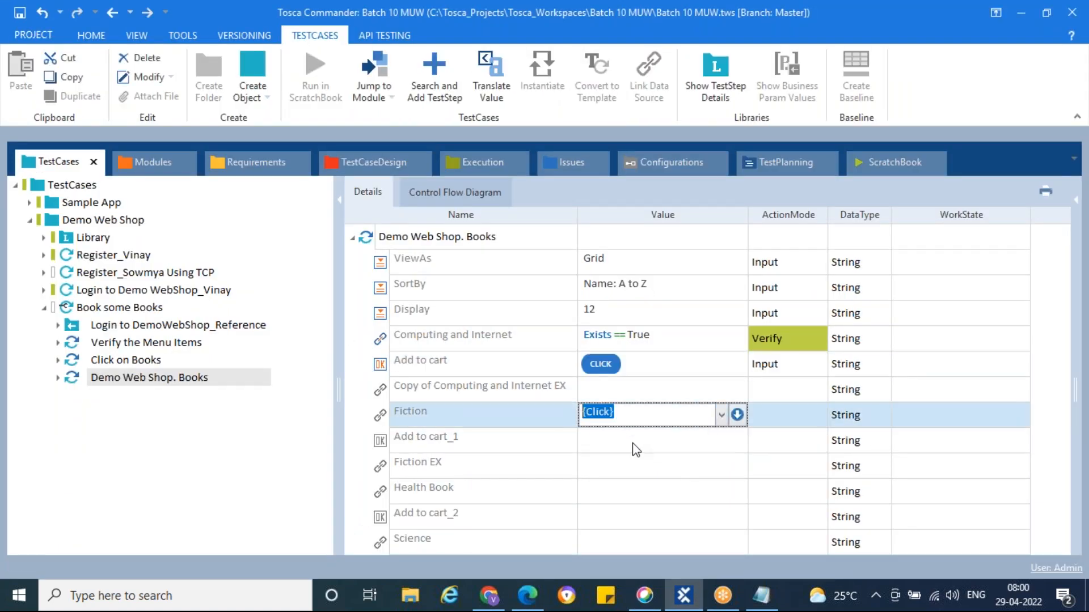
left_click(736, 415)
left_click(676, 437)
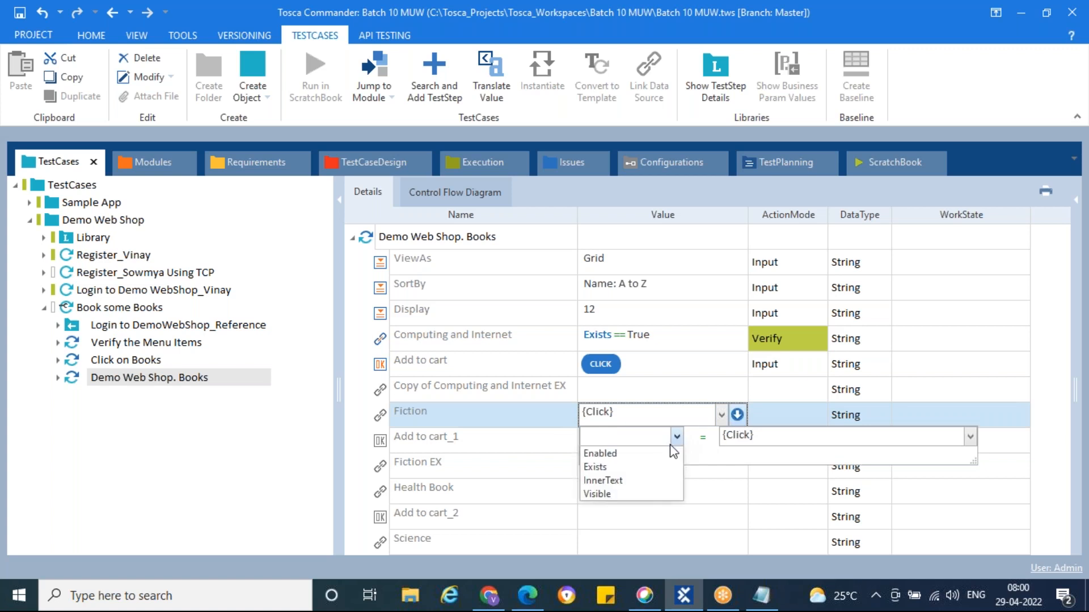
left_click(616, 466)
left_click(773, 436)
type("True")
left_click(781, 415)
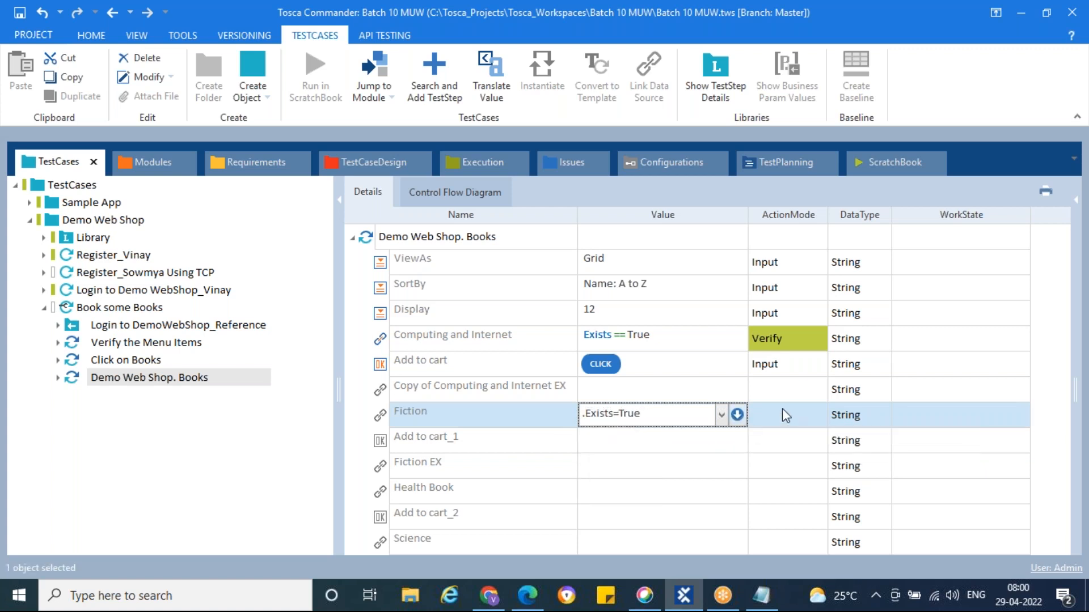
type("v")
Set Add to cart_1 to {Click}, undoing an accidental right-click action on Fiction EX
left_click(668, 440)
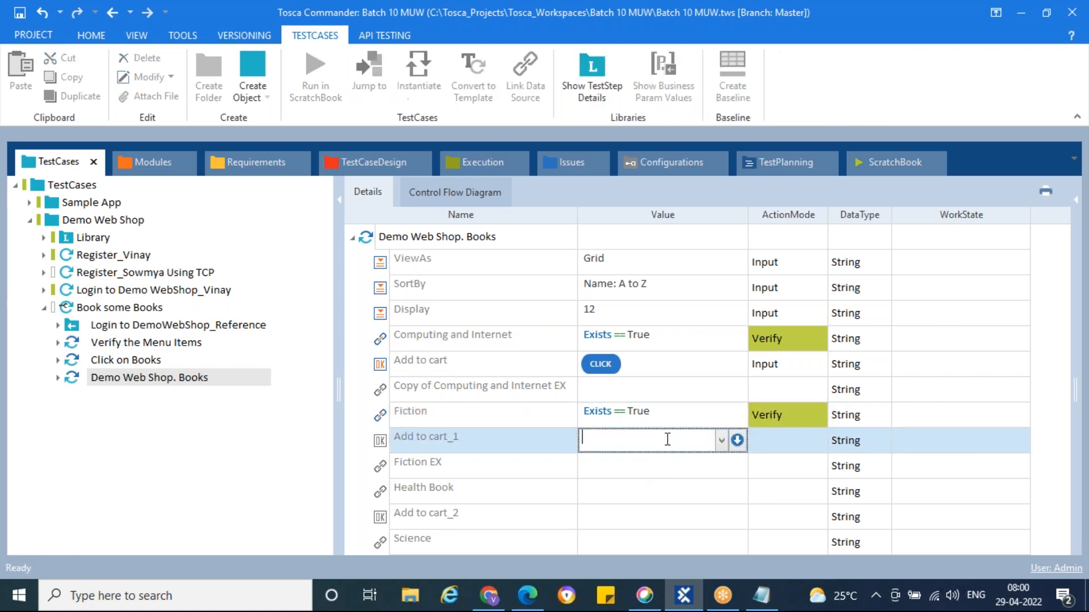
left_click(722, 445)
left_click(661, 461)
key("Return")
key("Down")
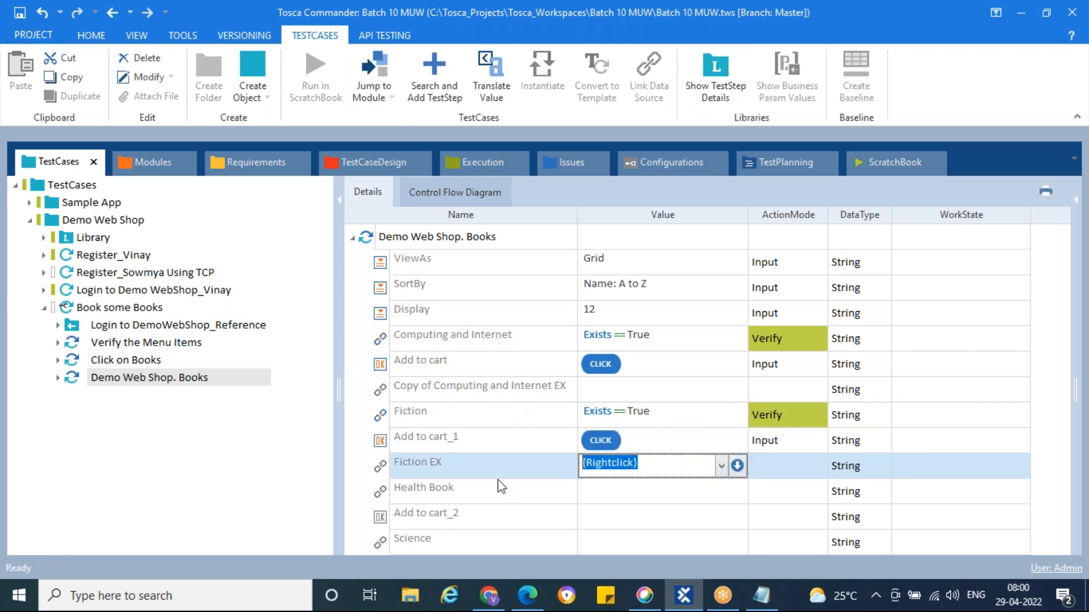
left_click(386, 469)
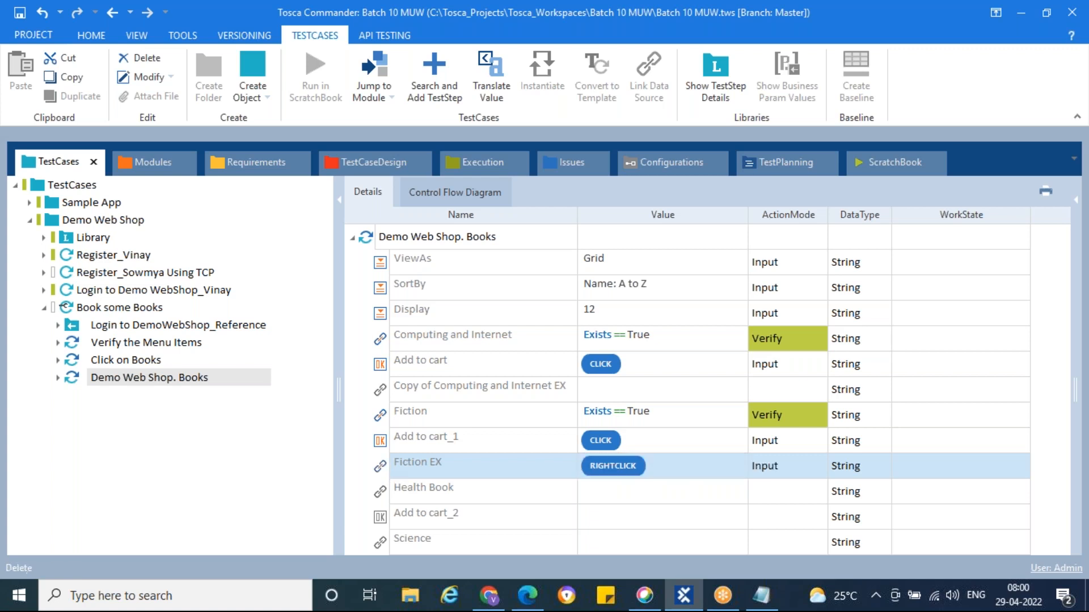
key("ctrl+z")
Reselect the Demo Web Shop. Books step after a look at Click on Books
left_click(269, 479)
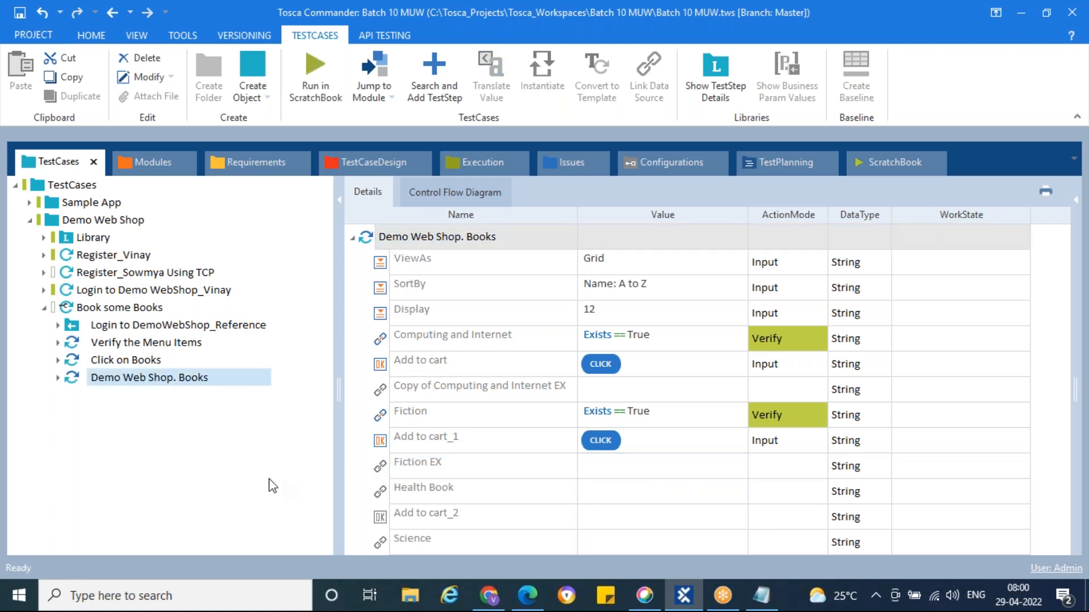
left_click(75, 387)
left_click(109, 364)
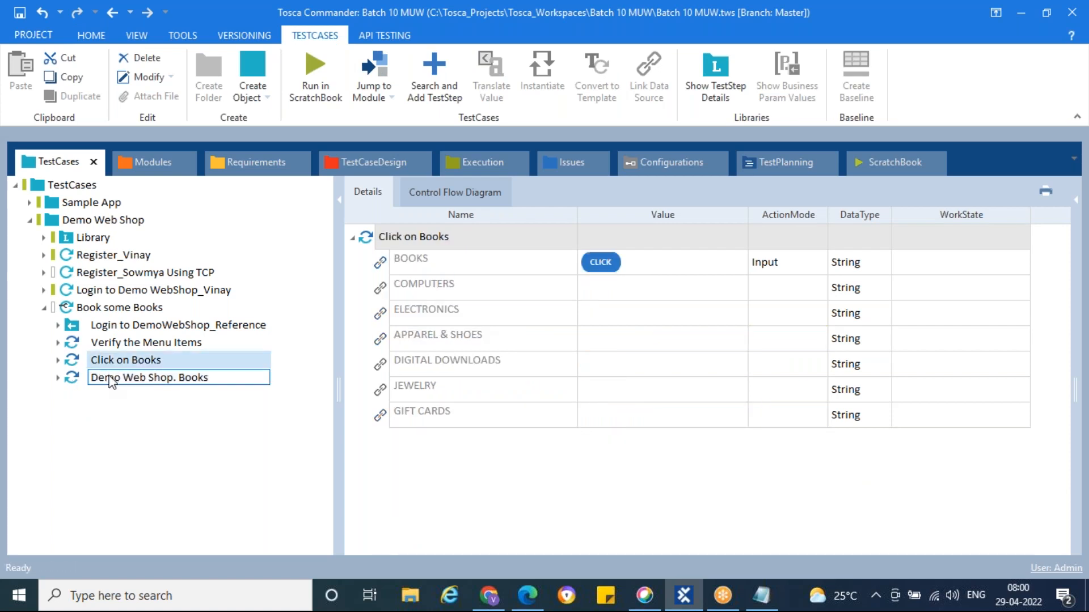
left_click(109, 379)
Run Demo Web Shop. Books in ScratchBook so it adds the books to the cart (00:13.380)
right_click(111, 384)
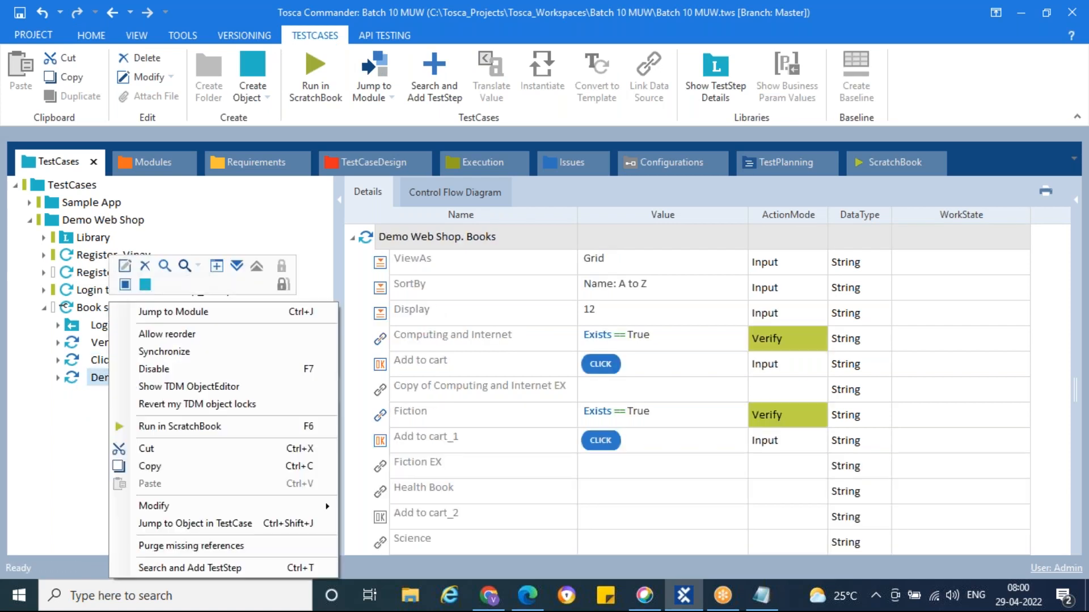
left_click(170, 426)
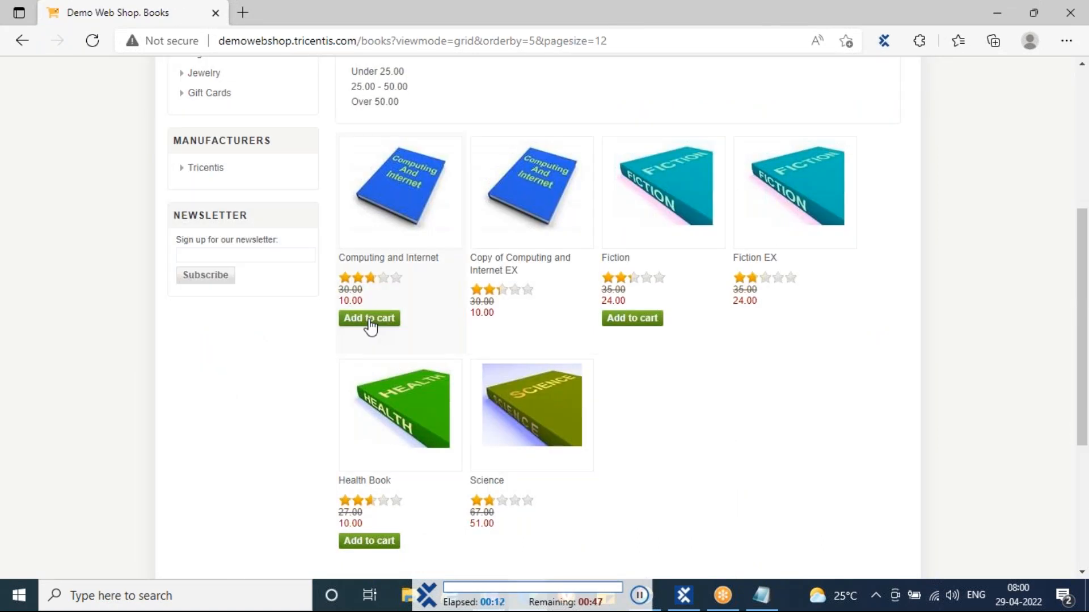
left_click(632, 320)
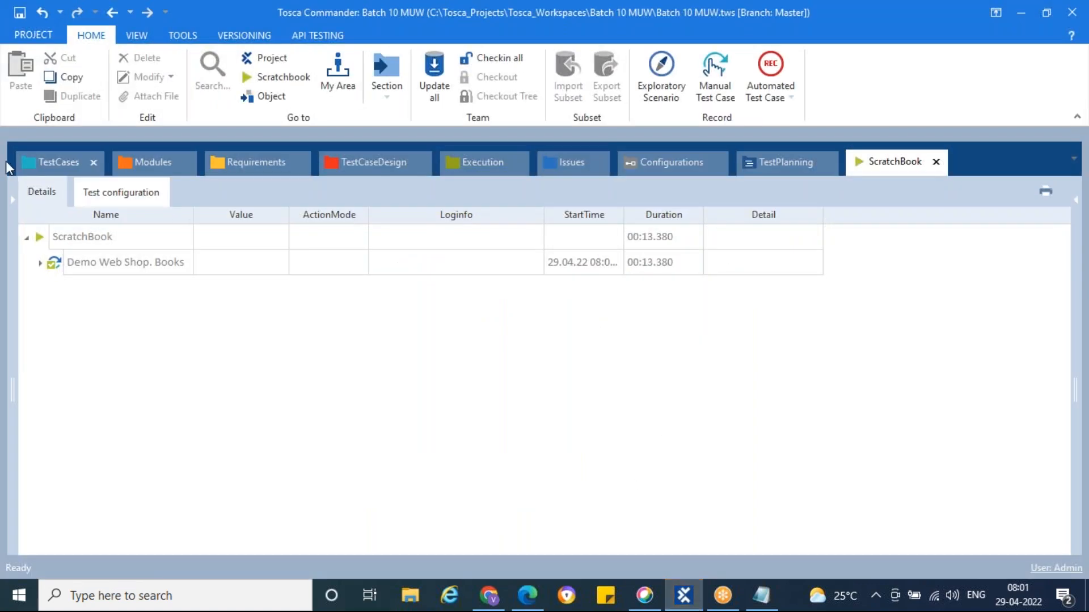
Return to the TestCases view of the Demo Web Shop. Books step
left_click(33, 158)
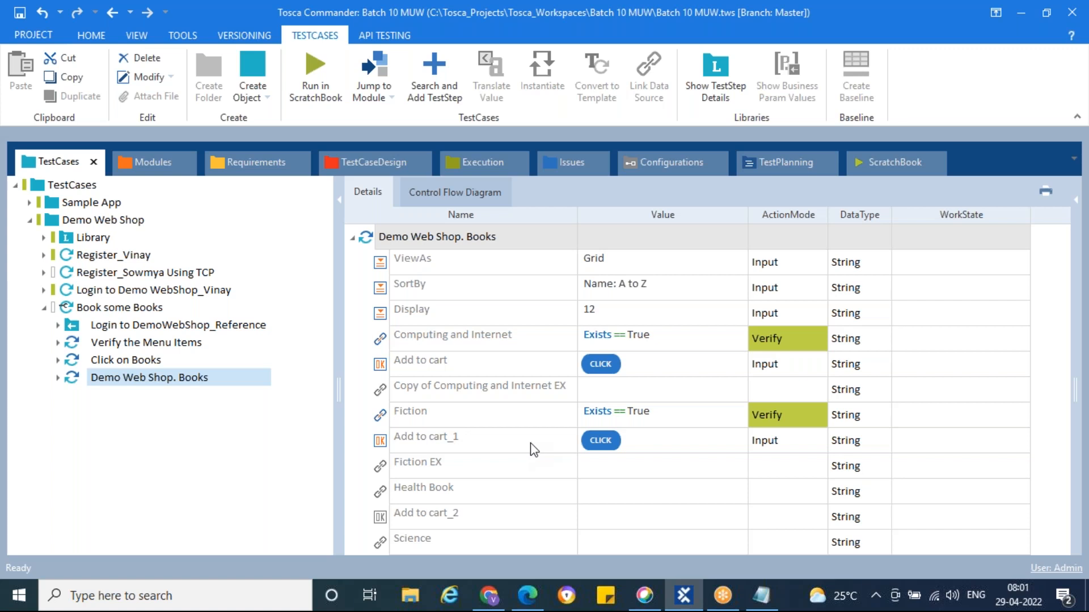
Save the Books test case with Ctrl+S and run HOME > Update all
left_click(531, 437)
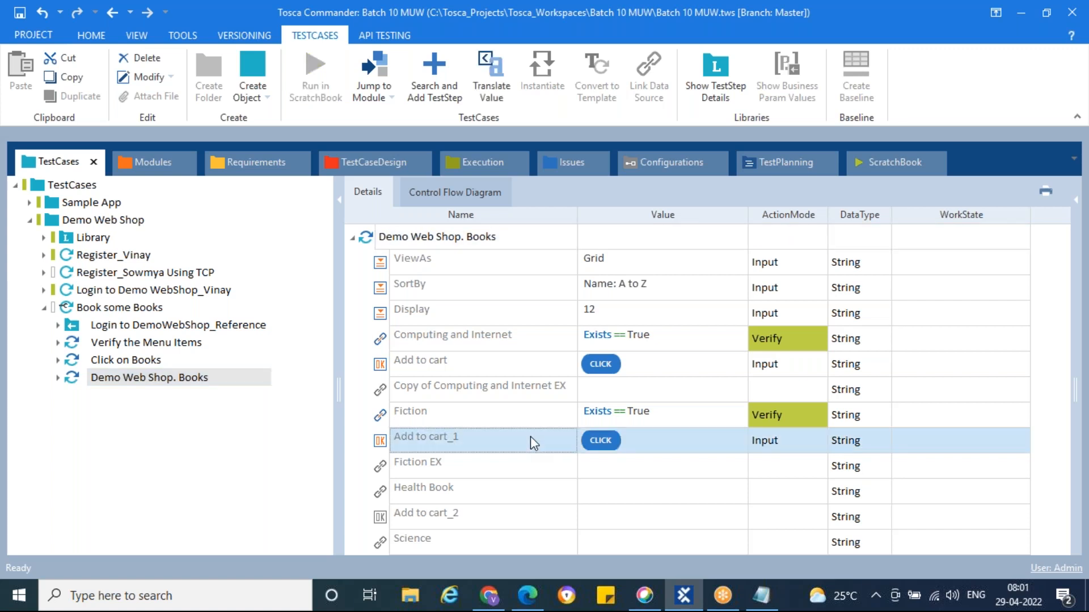
key("ctrl+s")
left_click(98, 38)
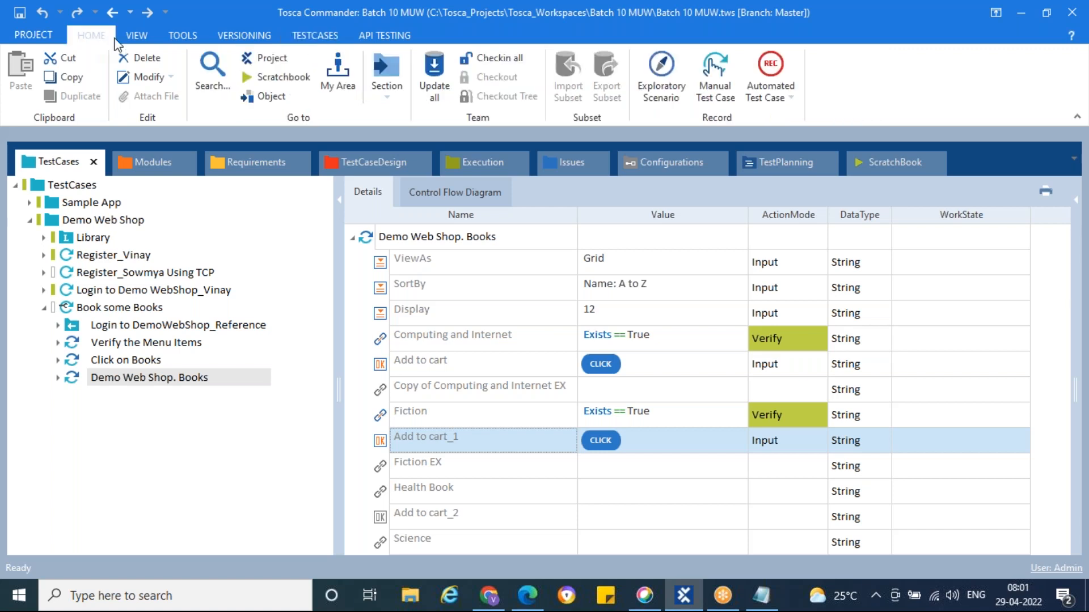
left_click(435, 70)
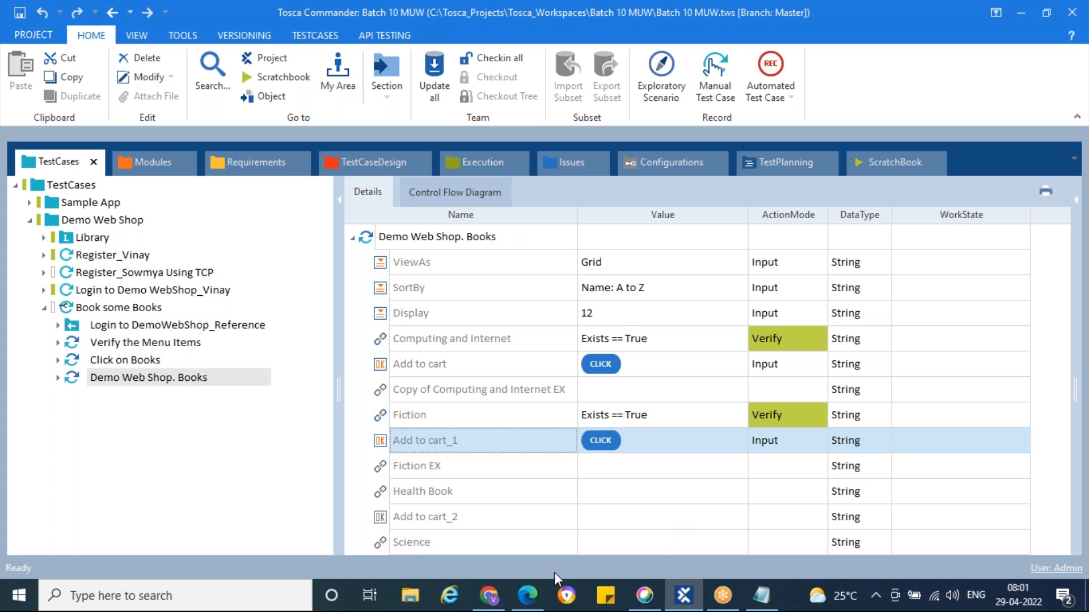
Glance at the web shop Books page in Edge, then return to Tosca Commander
mouse_move(491, 601)
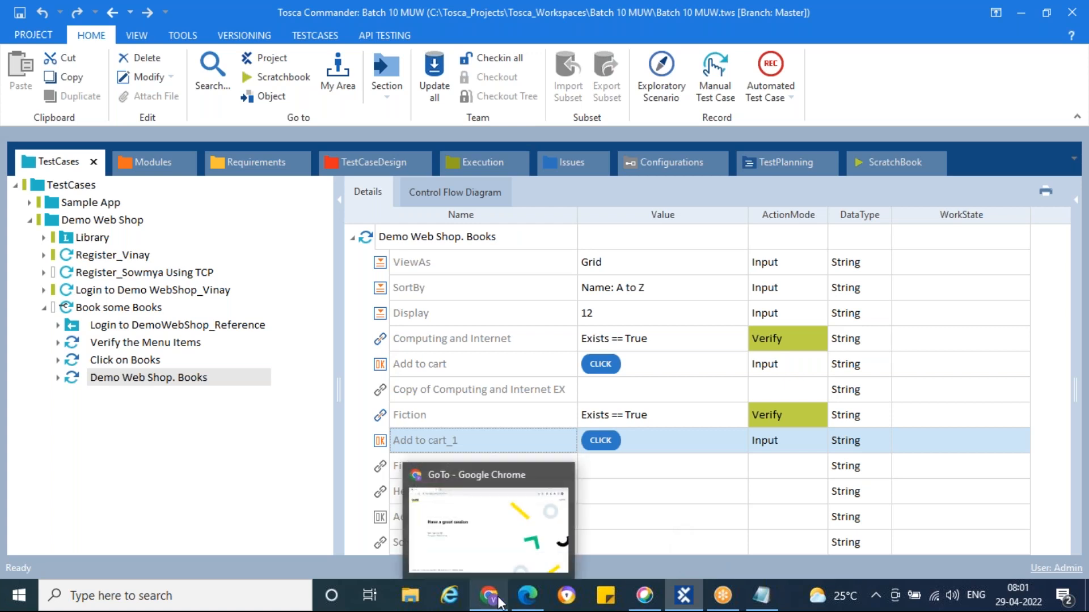
left_click(723, 602)
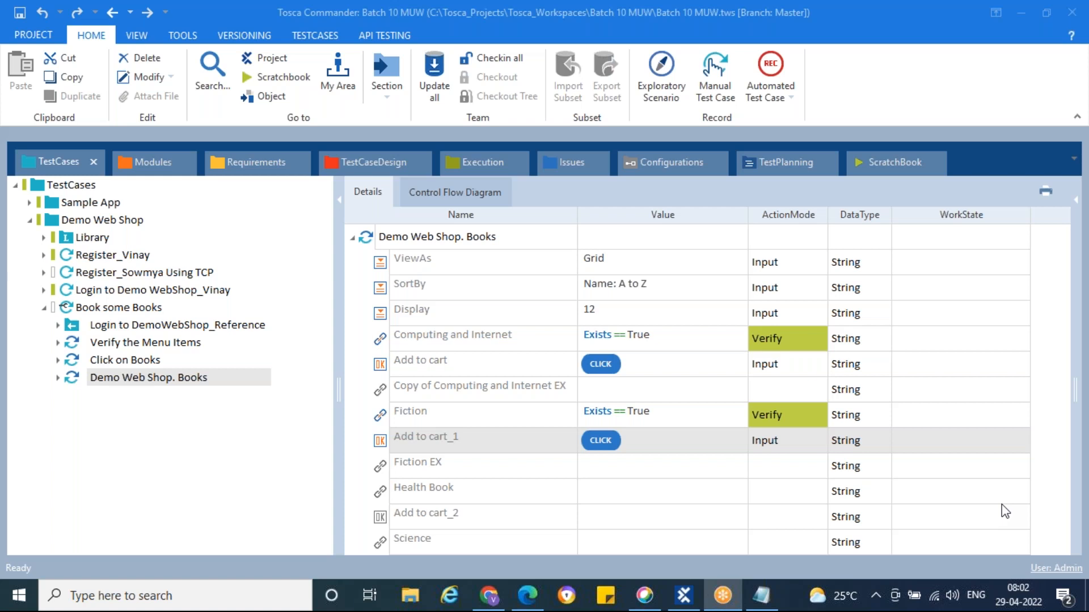
left_click(527, 596)
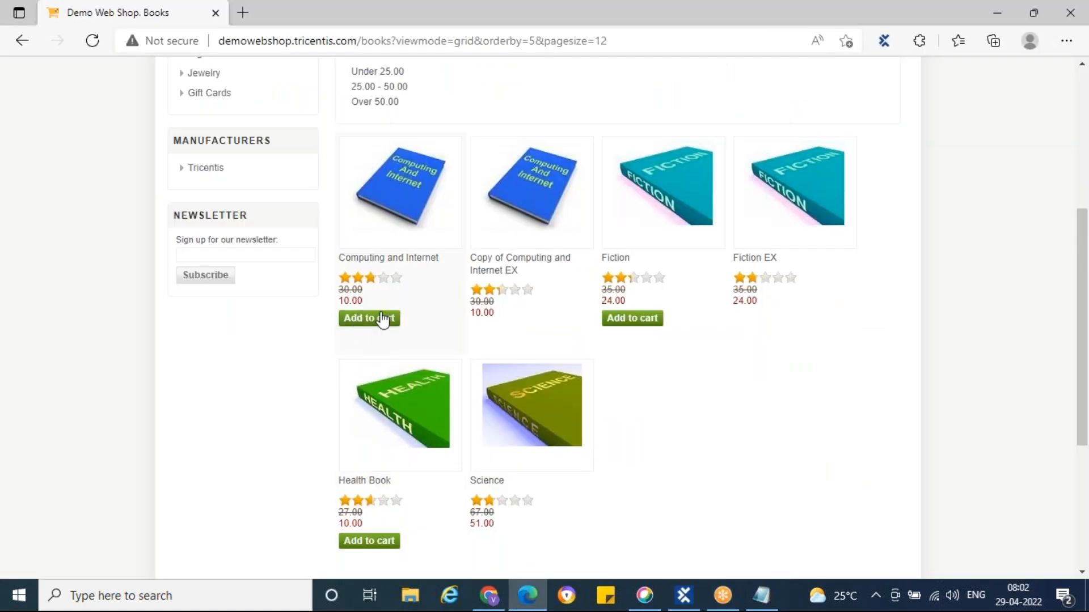
left_click(684, 595)
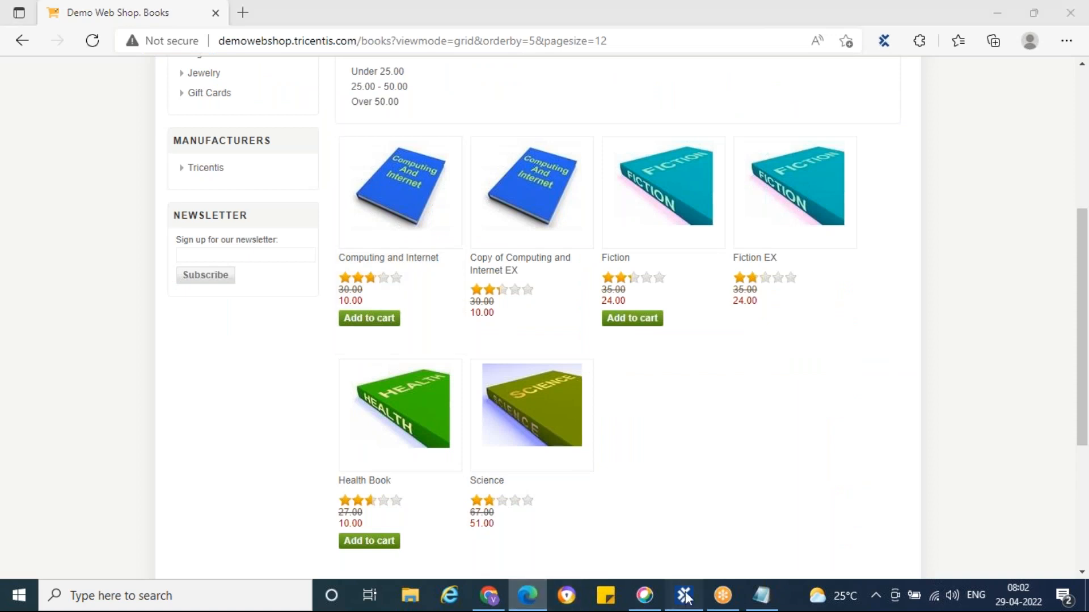
left_click(821, 81)
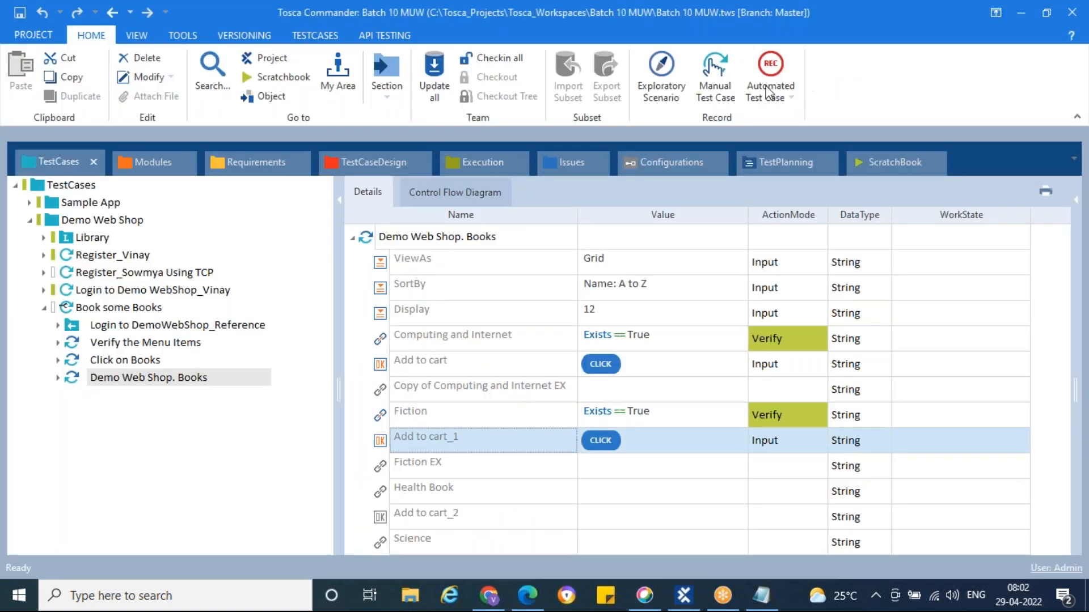
Go to Modules and expand the Demo Web Shop. Books module's attributes
left_click(131, 159)
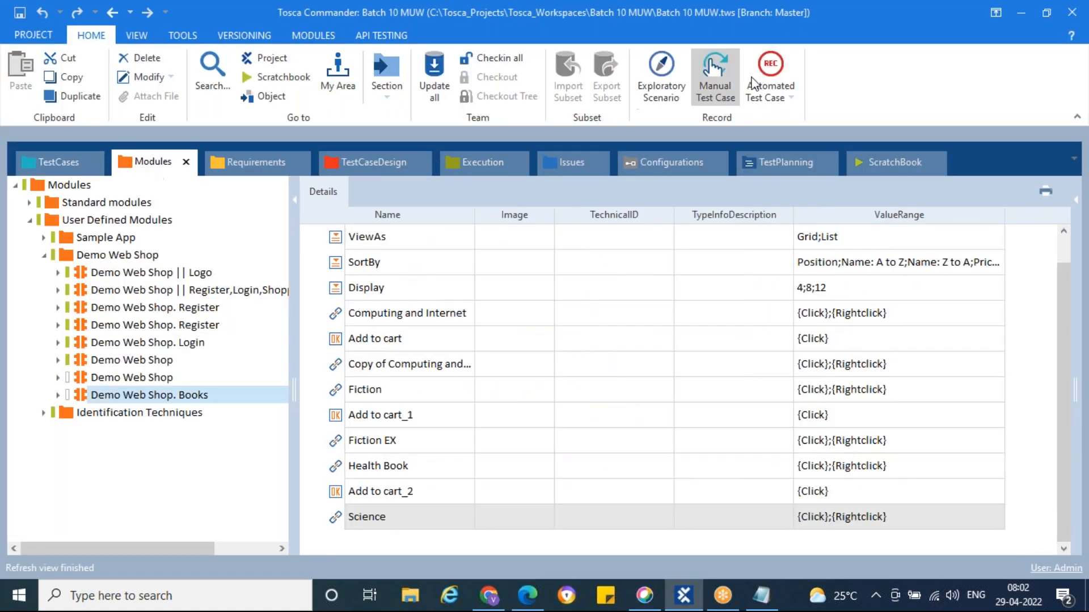
left_click(813, 75)
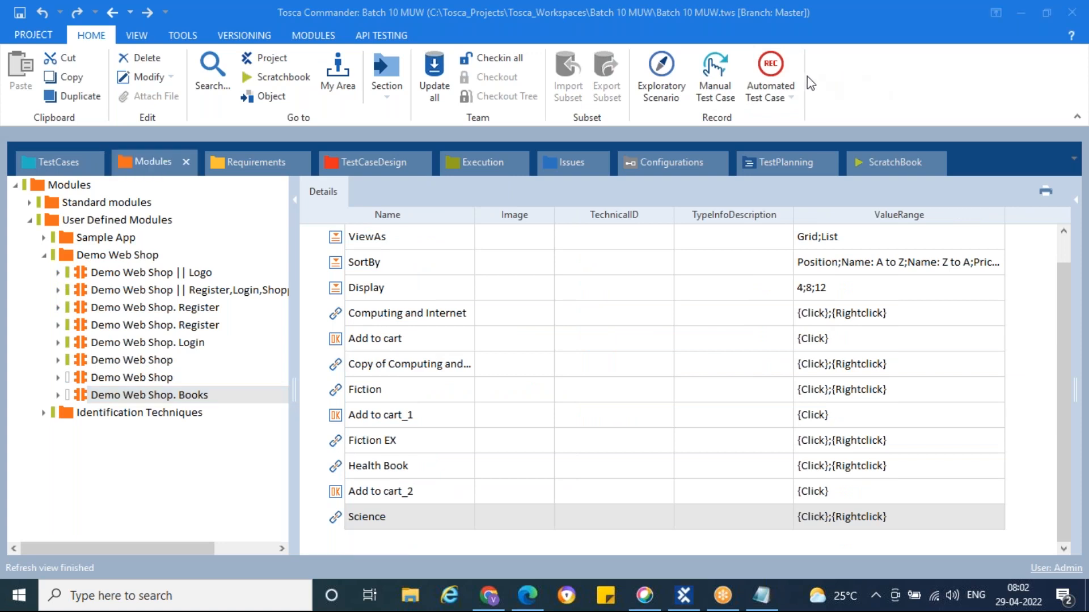
left_click(58, 395)
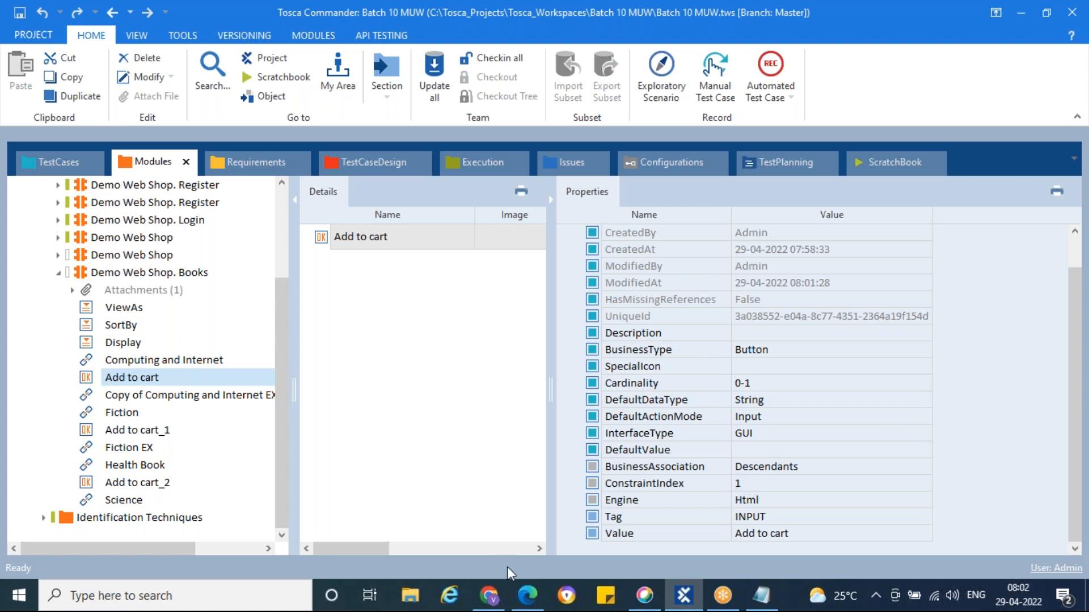
left_click(528, 596)
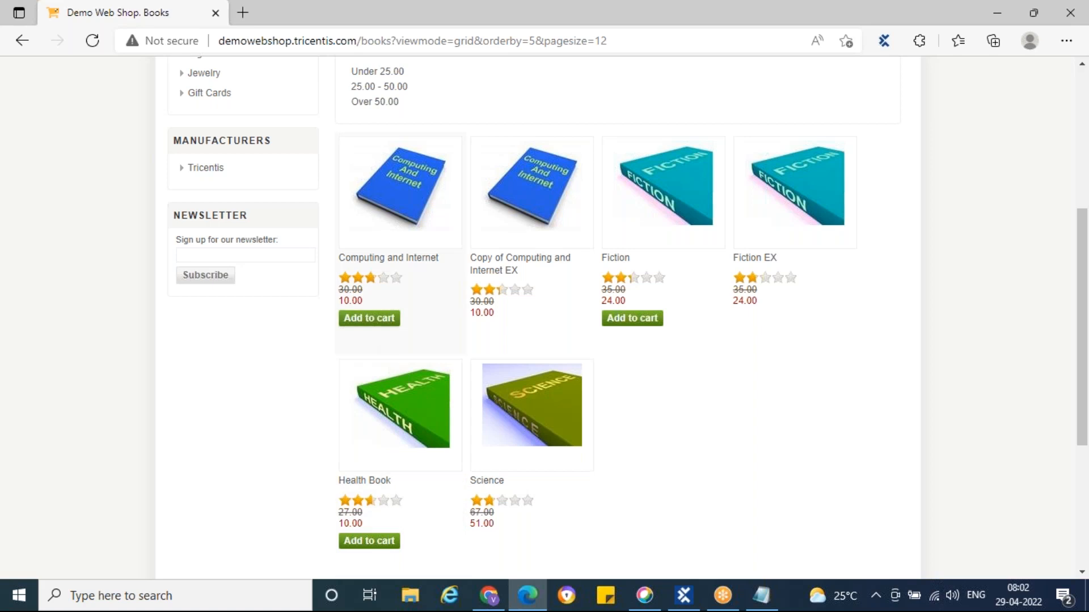
left_click(683, 596)
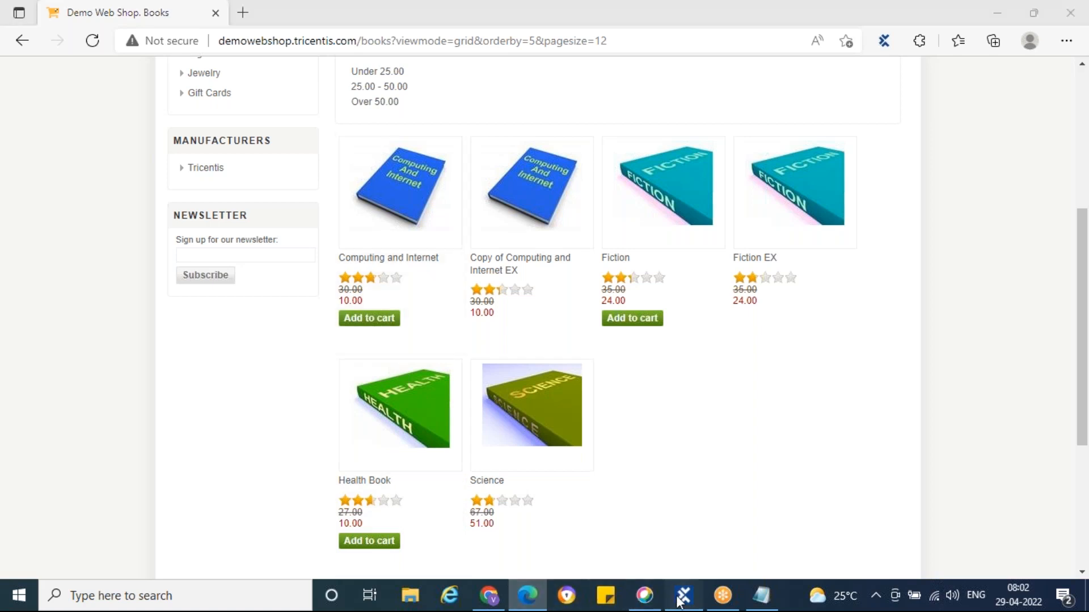
Compare the Add to cart attributes and edit Add to cart's ConstraintIndex value 1
left_click(132, 433)
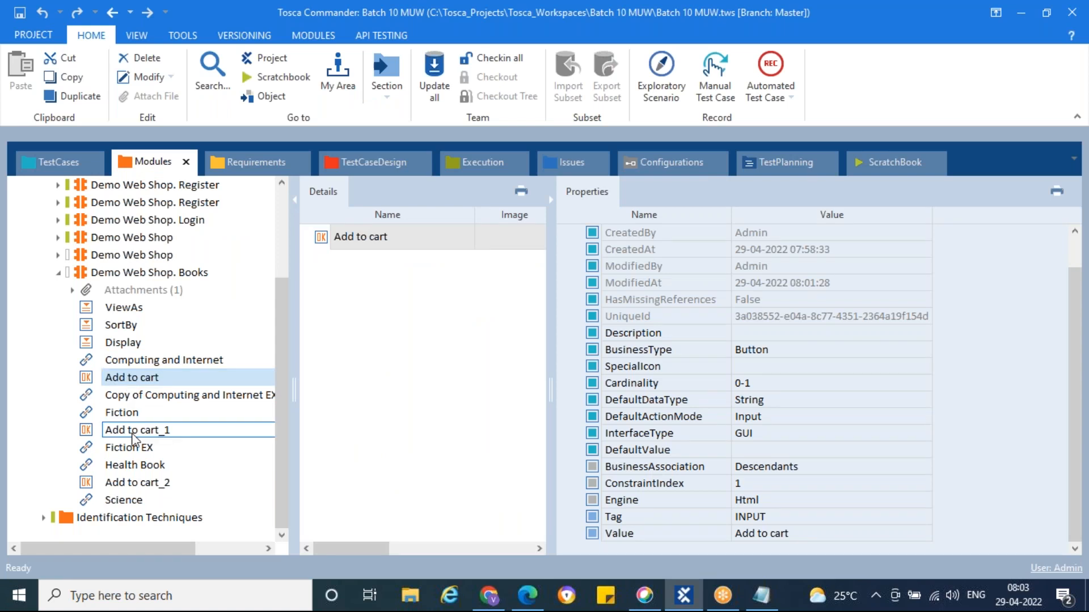
left_click(145, 483, "ctrl")
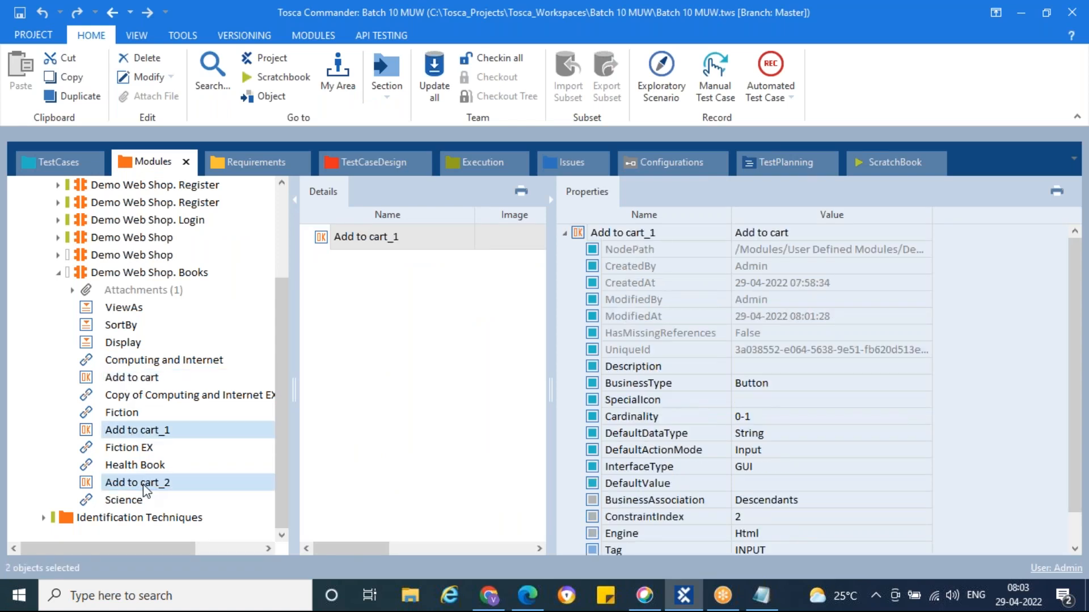
left_click(142, 380)
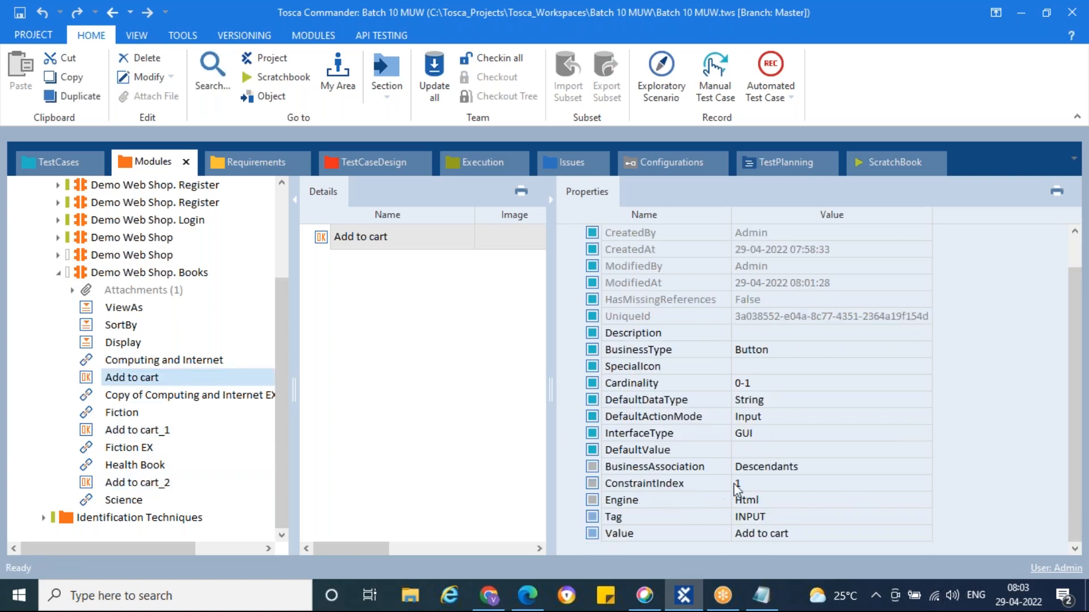
left_click(749, 485)
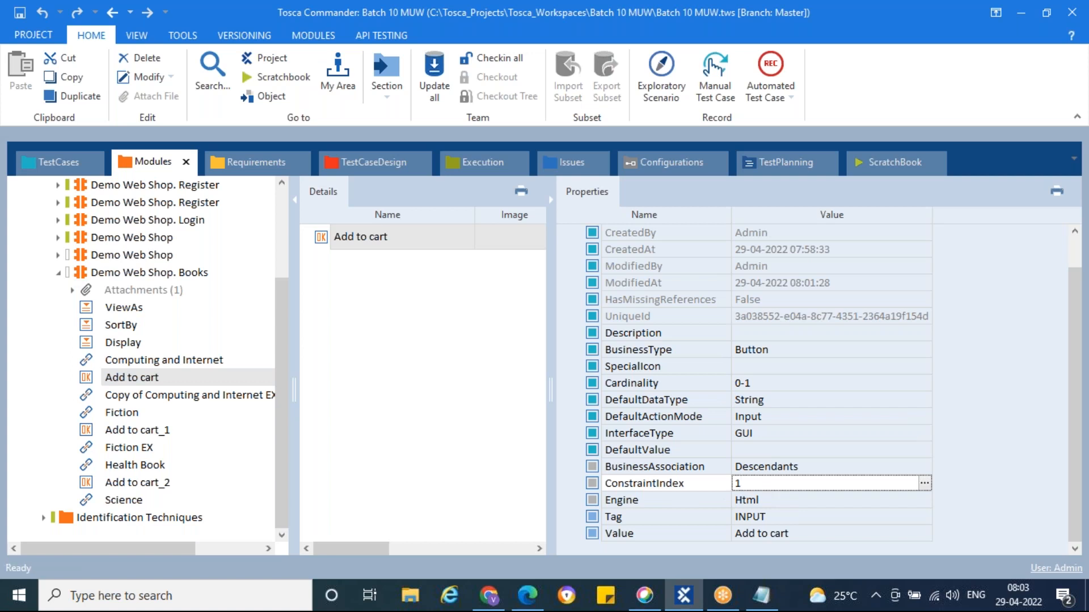
double_click(739, 484)
Scroll through the Demo Web Shop Books grid in Edge, sorted Name: A to Z
left_click(491, 595)
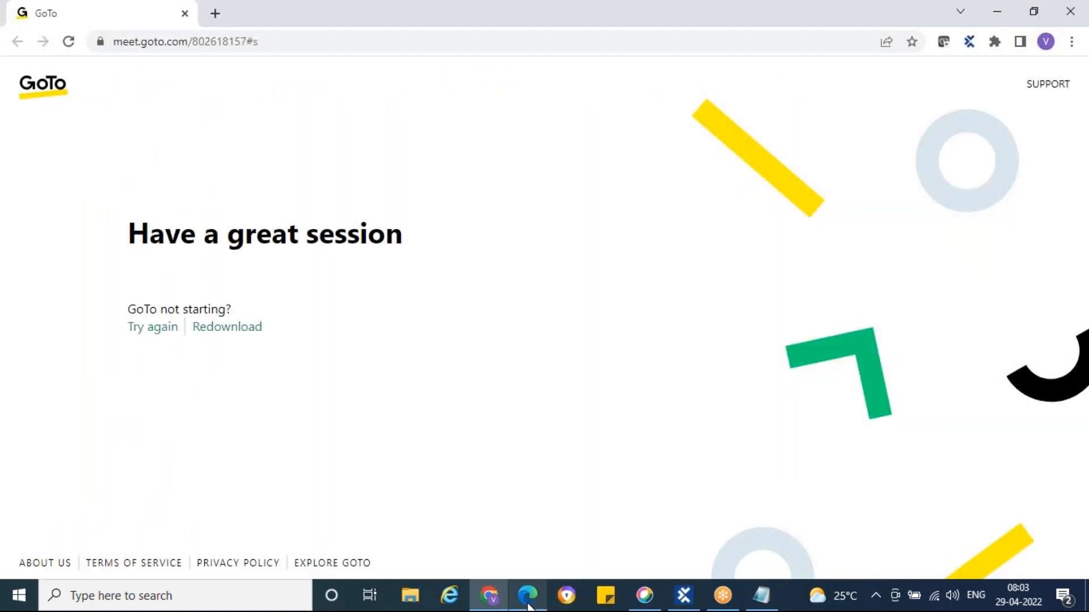
left_click(527, 595)
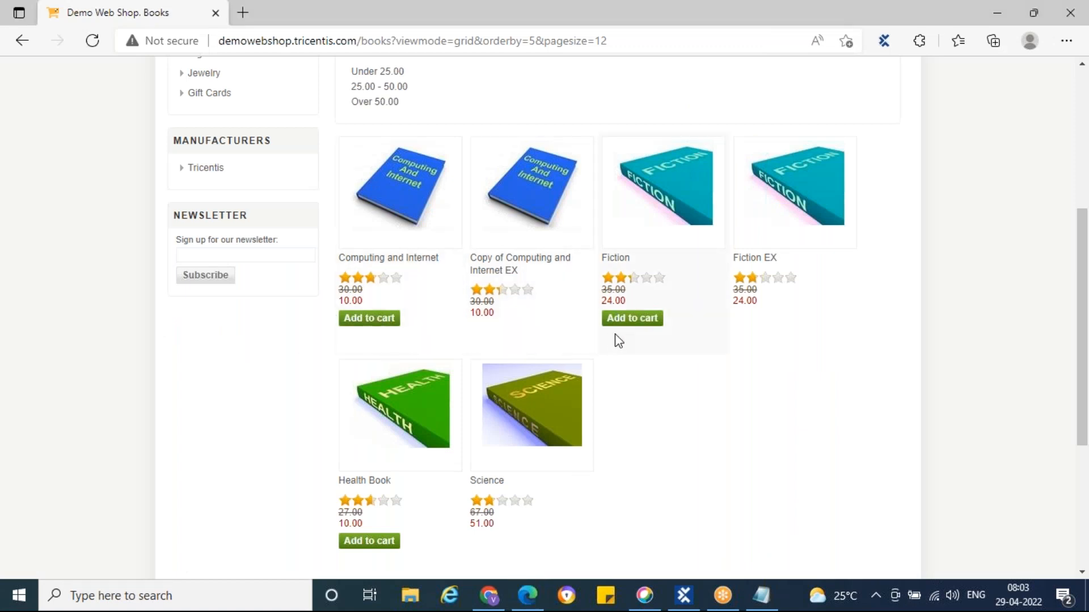
scroll(664, 343, "down", 4)
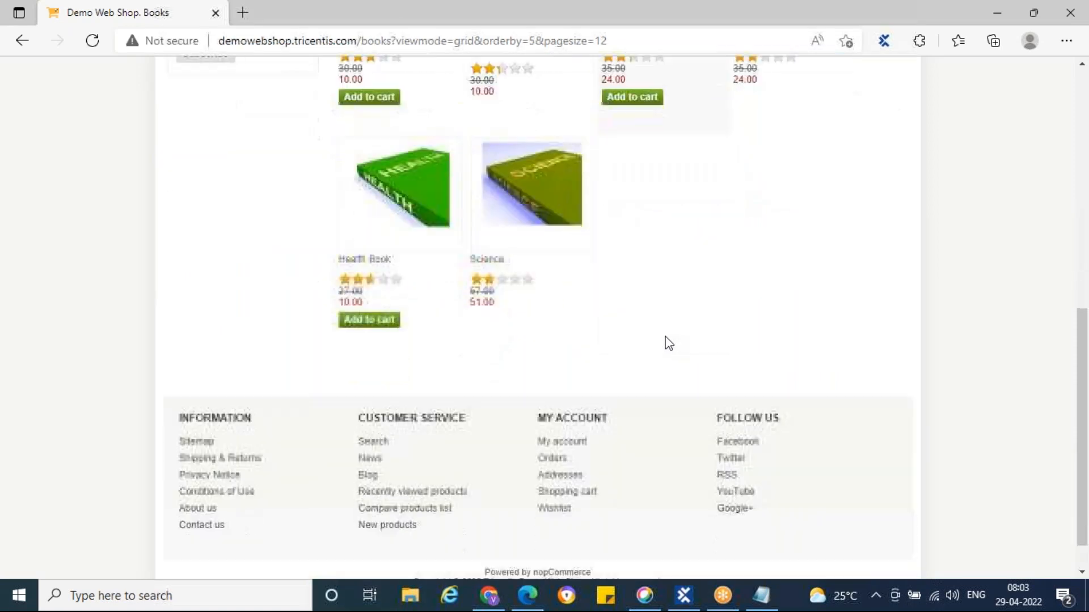
scroll(668, 343, "up", 3)
scroll(666, 341, "up", 7)
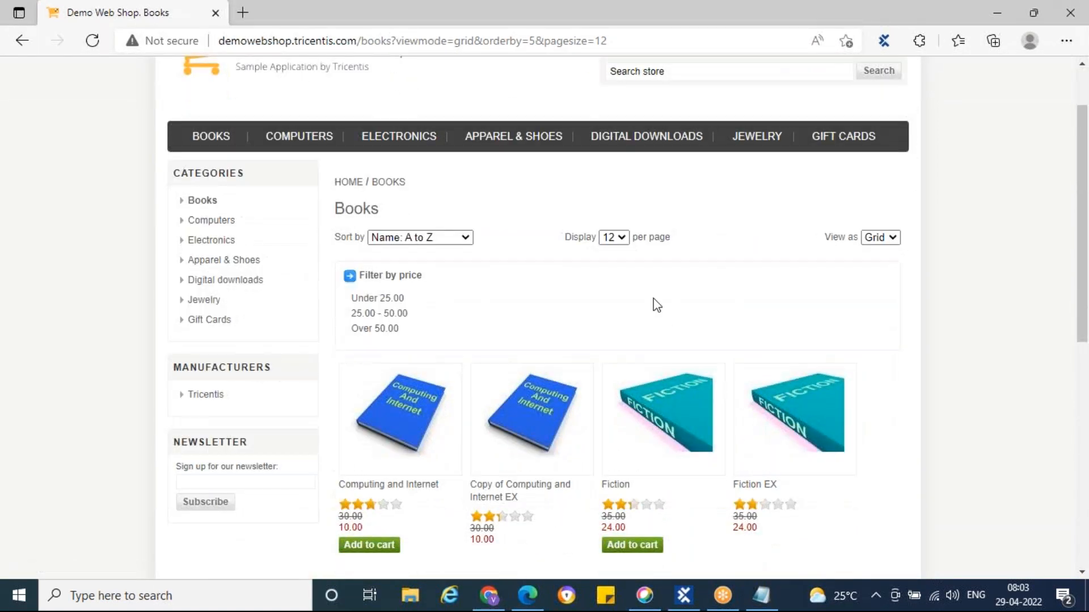
scroll(652, 304, "down", 3)
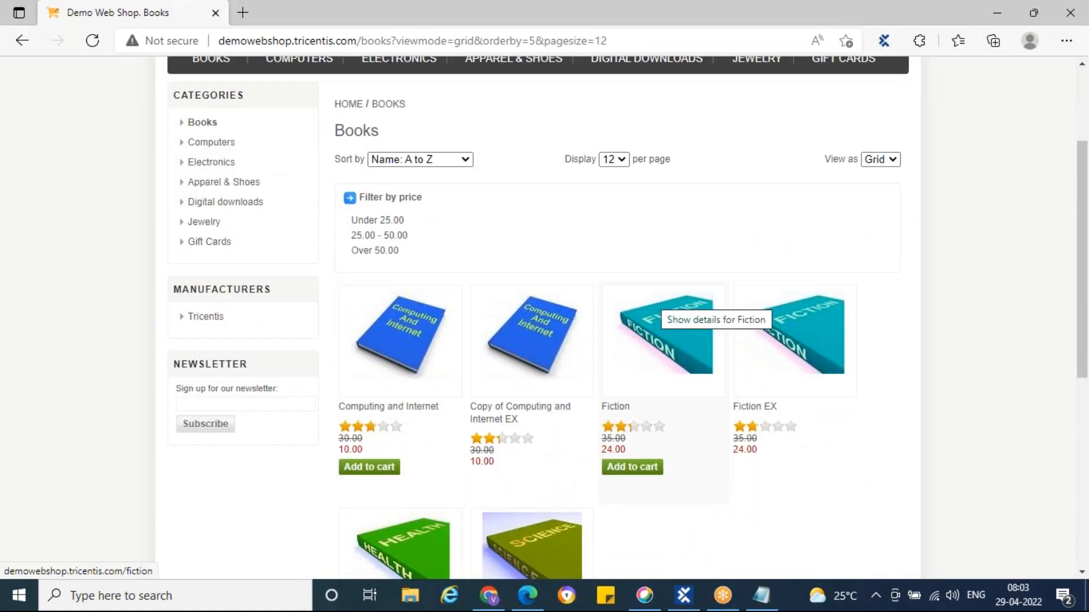
scroll(665, 413, "down", 5)
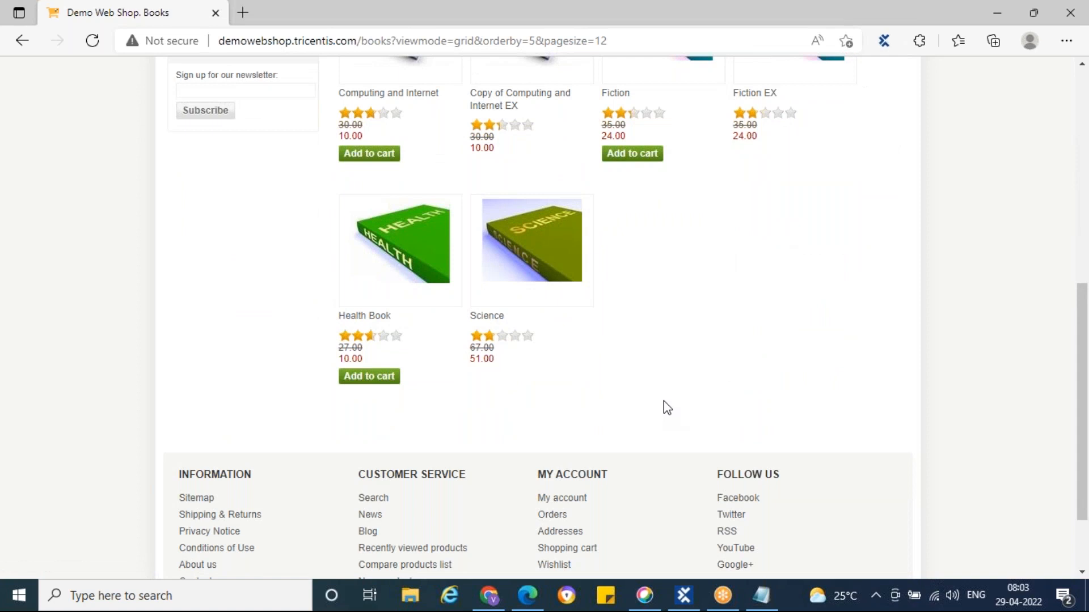
left_click(779, 24)
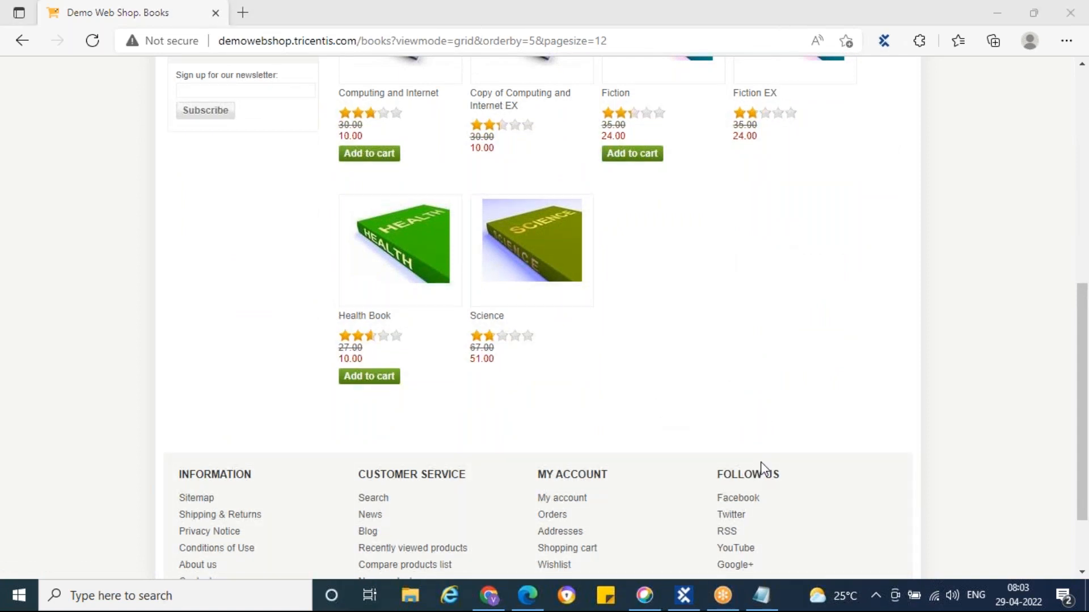